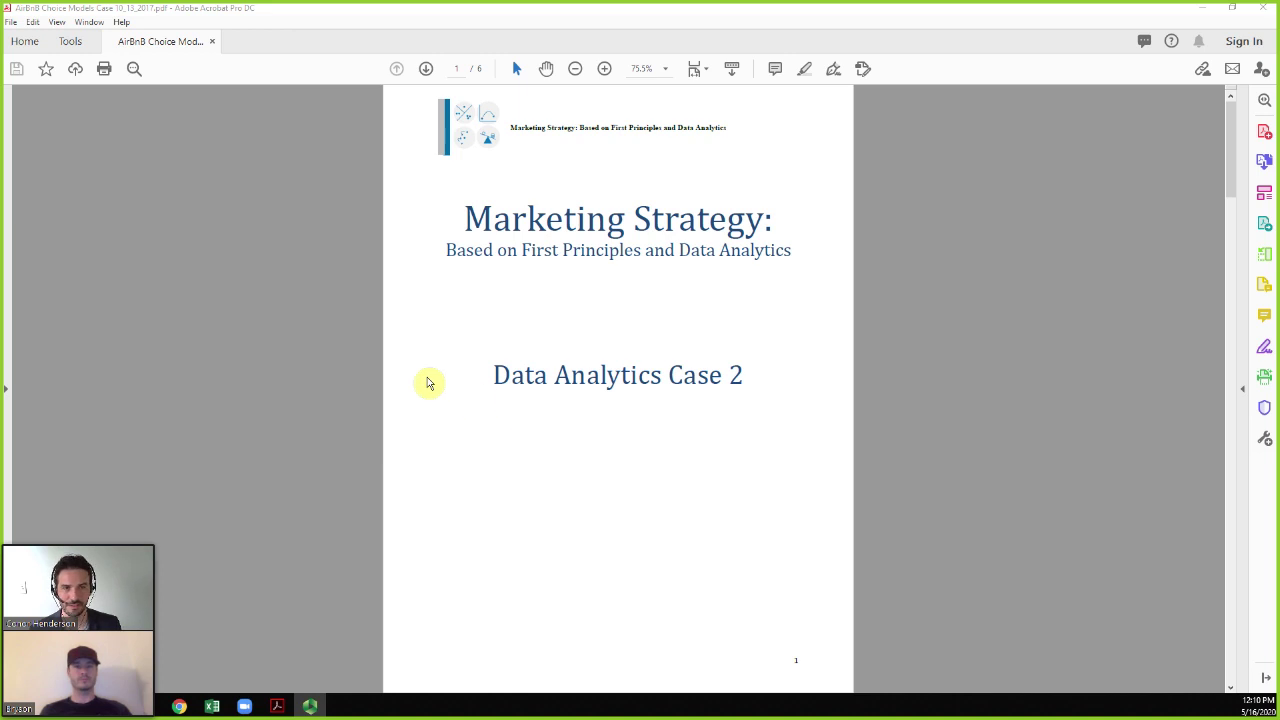
# Read the Airbnb case from its cover page through the Background and Problem Statement to the Data section
pyautogui.scroll(-1, 360, 356)
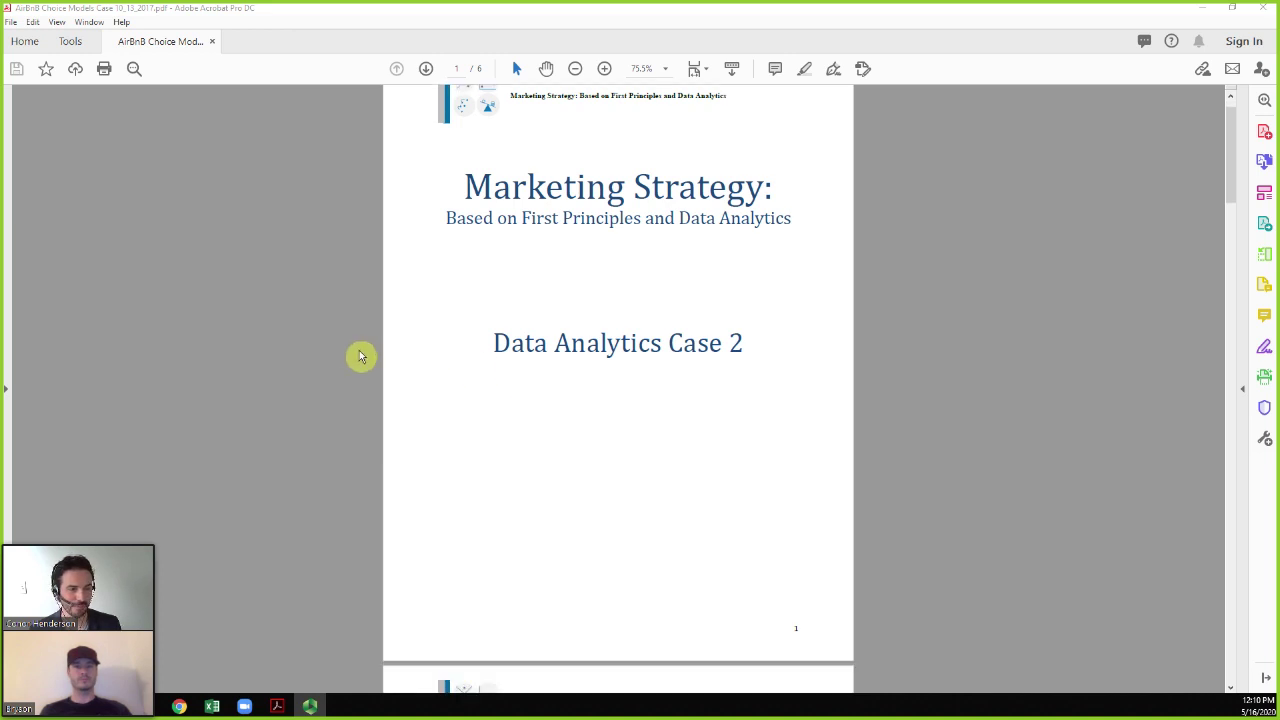
pyautogui.scroll(-10, 360, 356)
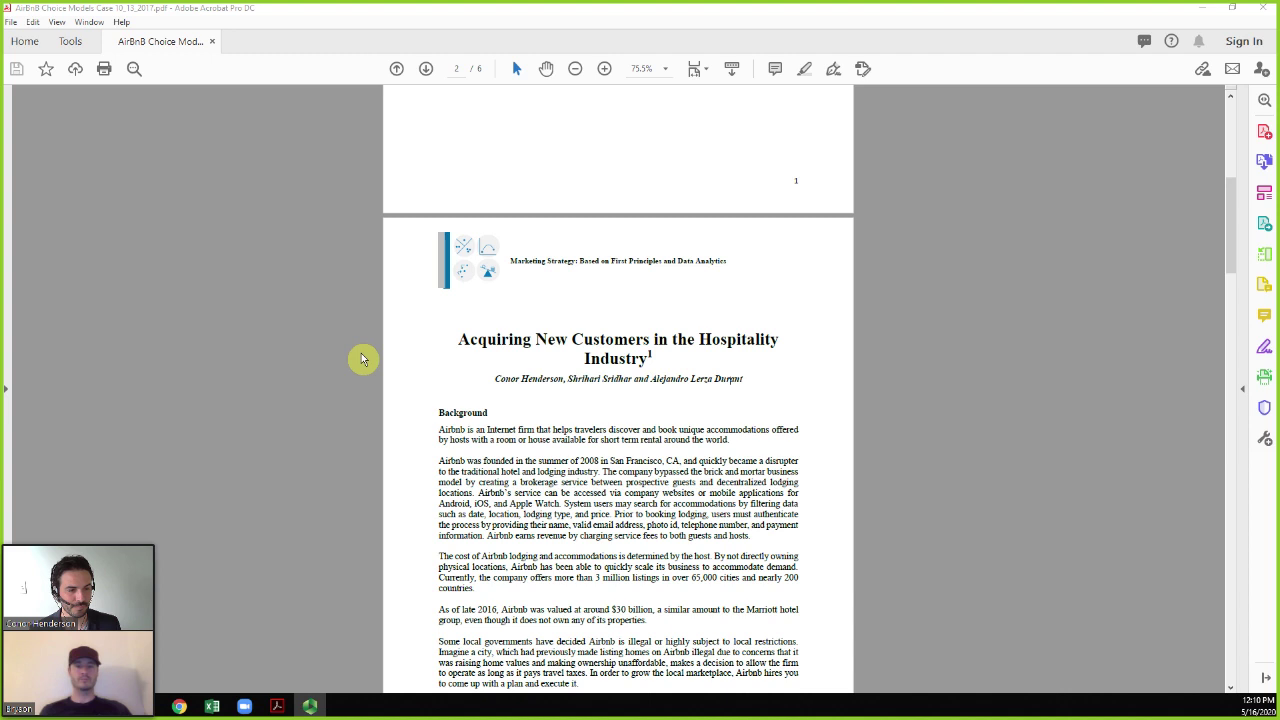
pyautogui.scroll(-1, 363, 358)
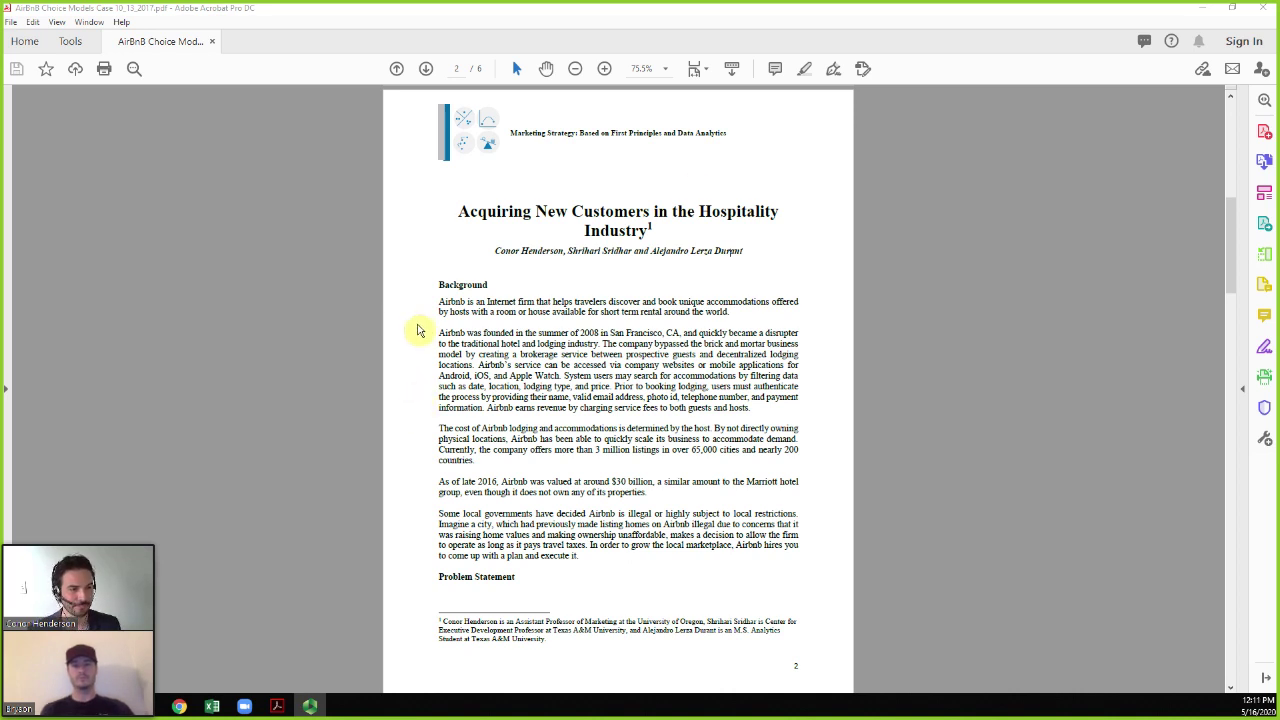
pyautogui.scroll(-1, 420, 362)
pyautogui.scroll(-2, 420, 362)
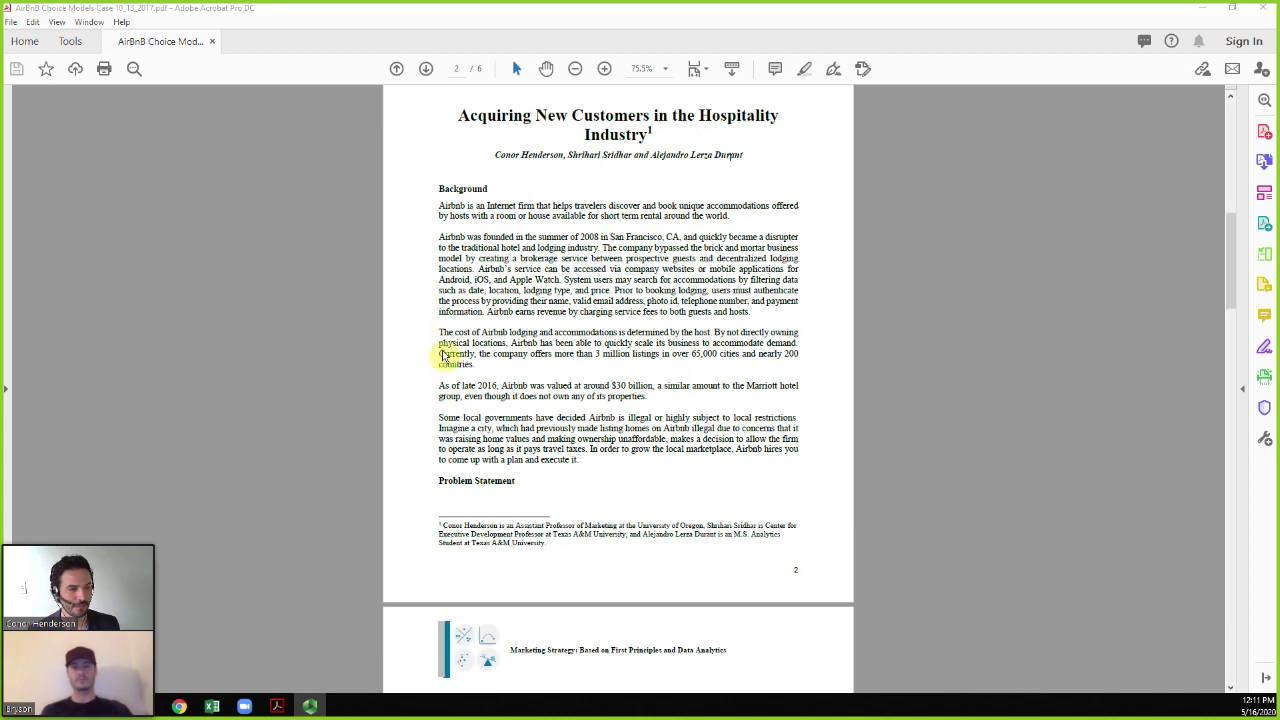
pyautogui.scroll(-1, 428, 350)
pyautogui.scroll(-3, 424, 352)
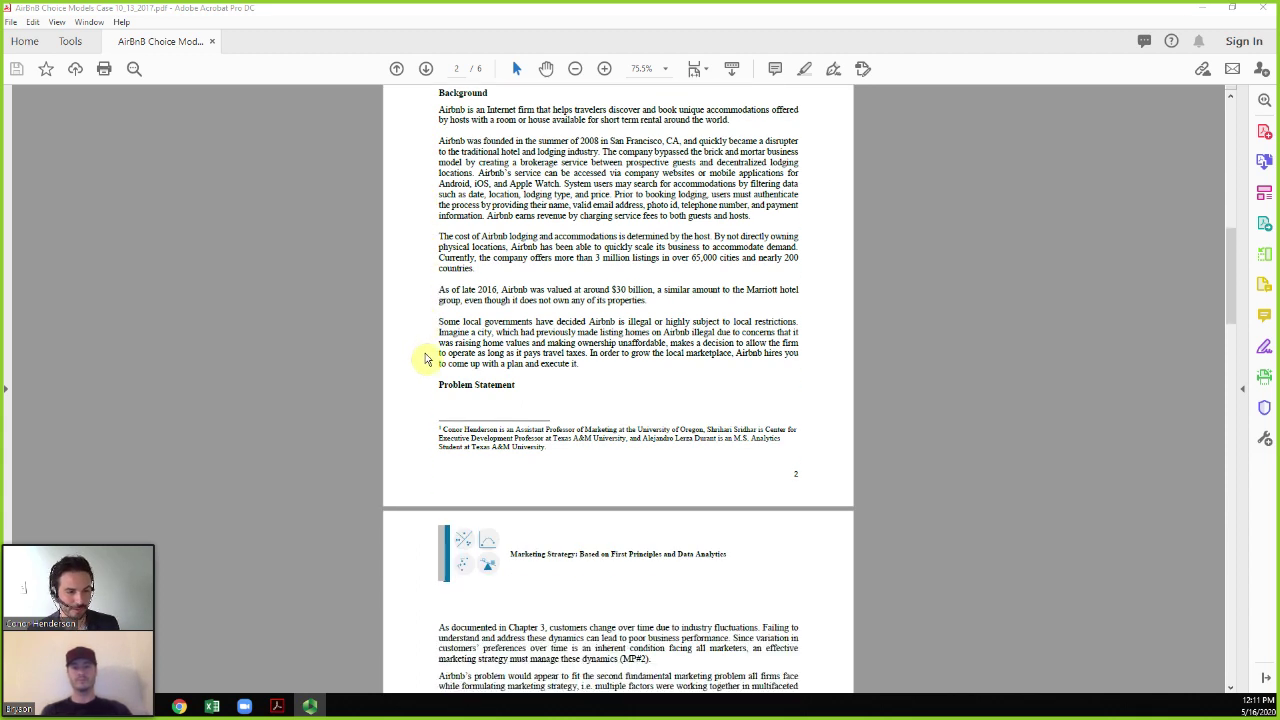
pyautogui.scroll(-3, 427, 357)
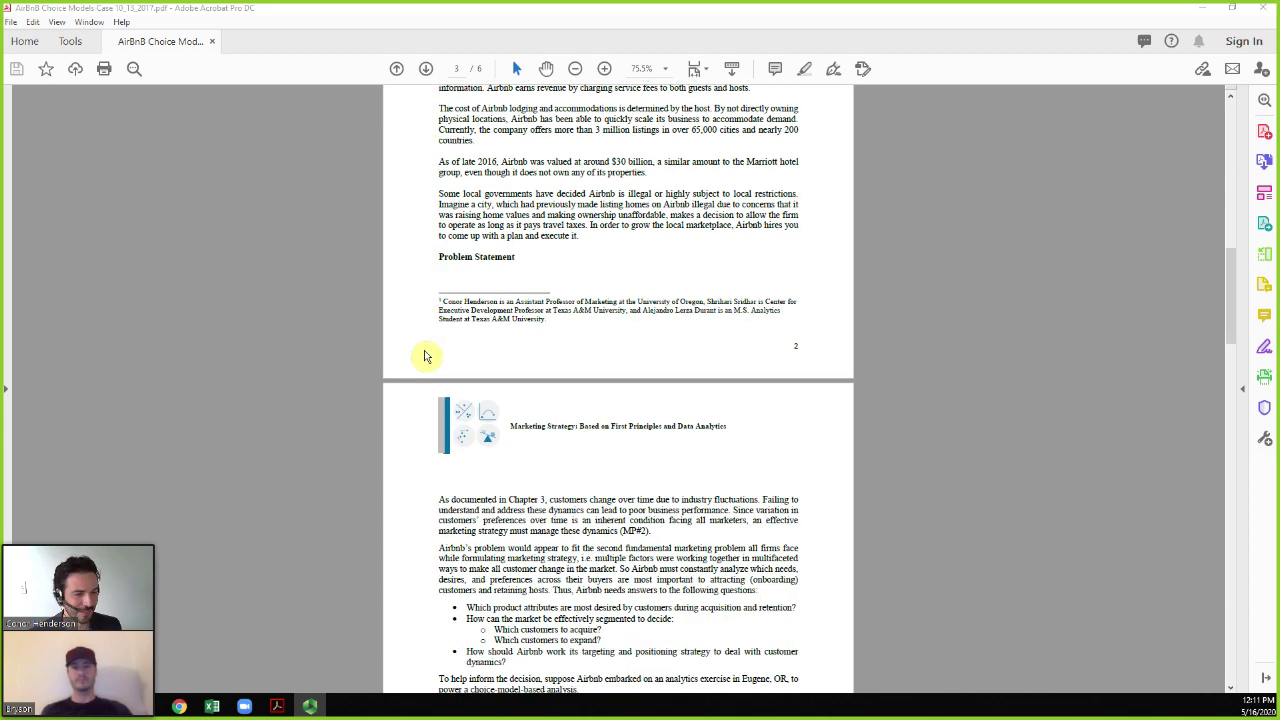
pyautogui.scroll(-2, 424, 356)
pyautogui.scroll(-5, 424, 356)
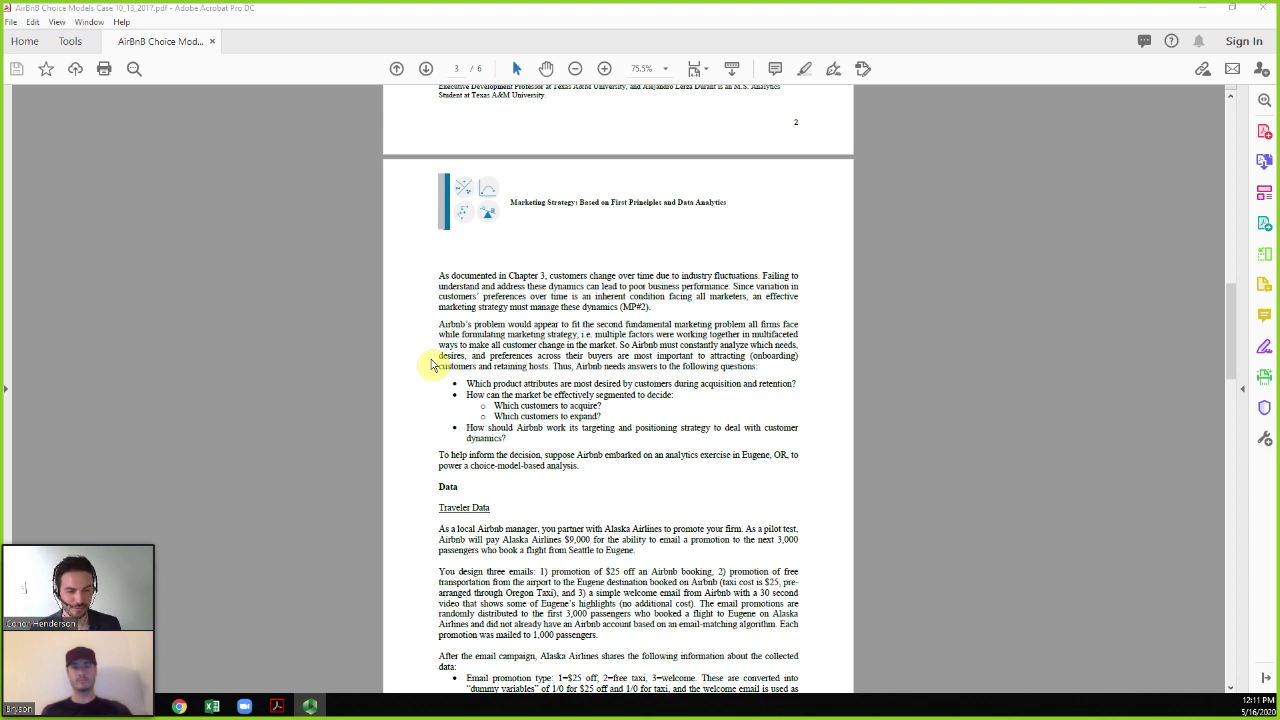
pyautogui.scroll(-5, 432, 365)
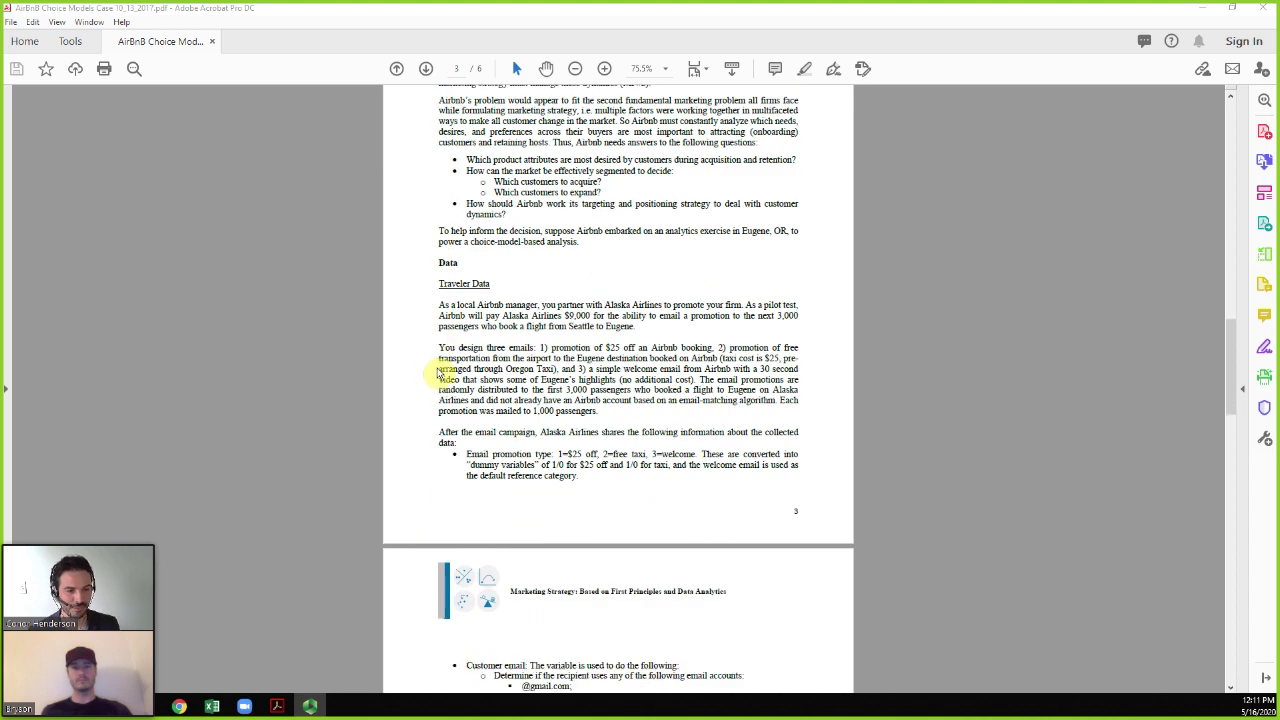
# Examine the Traveler Data introduction, selecting its heading, the 3,000 passenger figure and the $9,000 Alaska Airlines payment in the text
pyautogui.moveTo(438, 284); pyautogui.dragTo(506, 293)
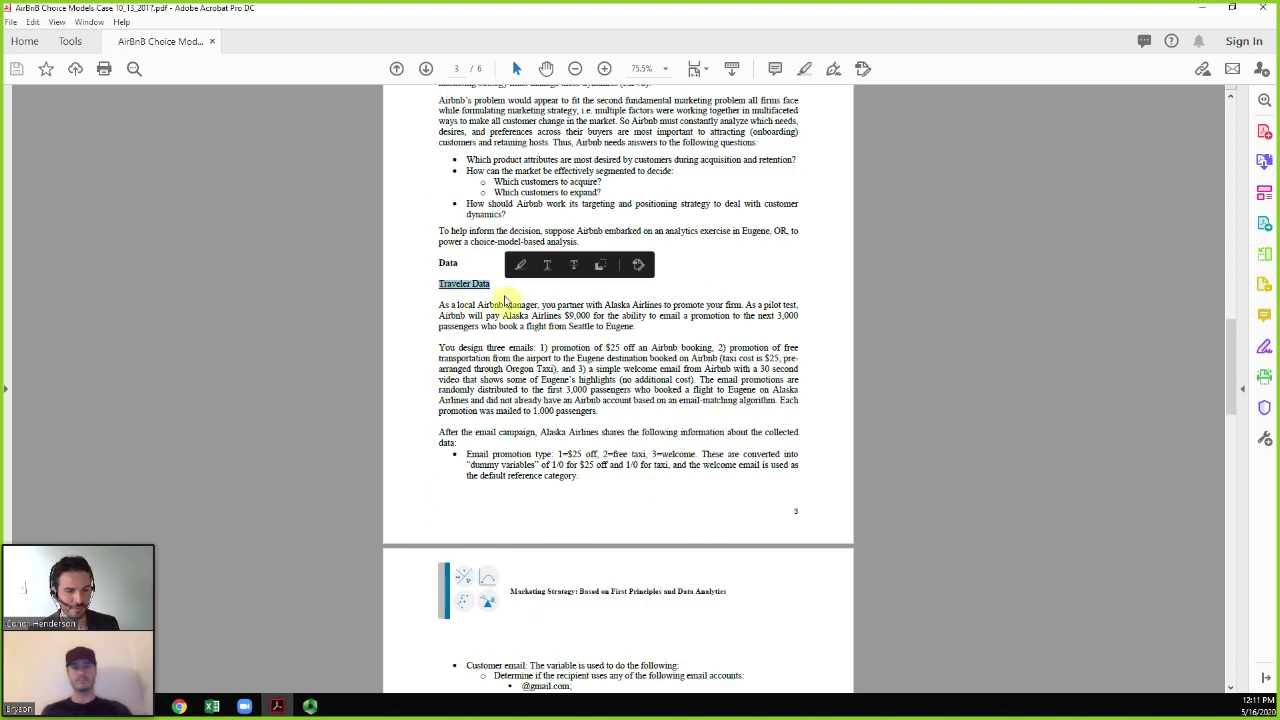
pyautogui.click(459, 367)
pyautogui.scroll(-2, 456, 366)
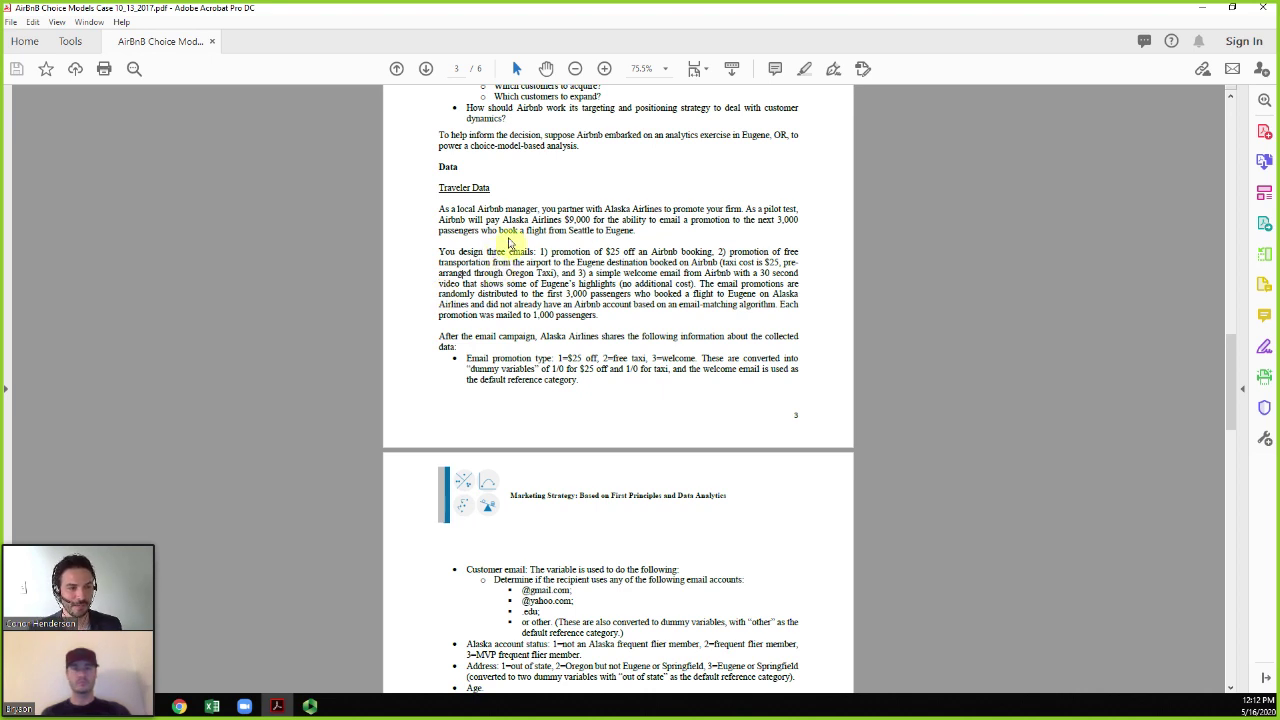
pyautogui.moveTo(776, 220); pyautogui.dragTo(806, 222)
pyautogui.click(760, 229)
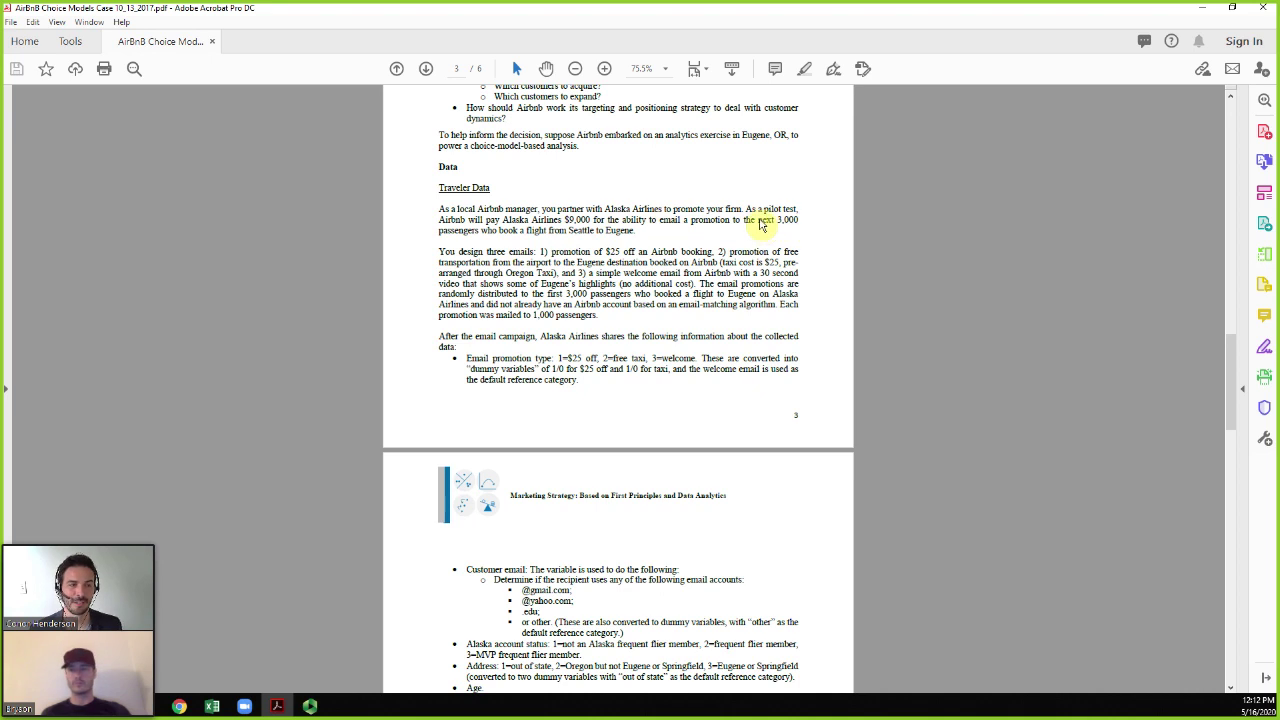
pyautogui.moveTo(592, 221); pyautogui.dragTo(564, 220)
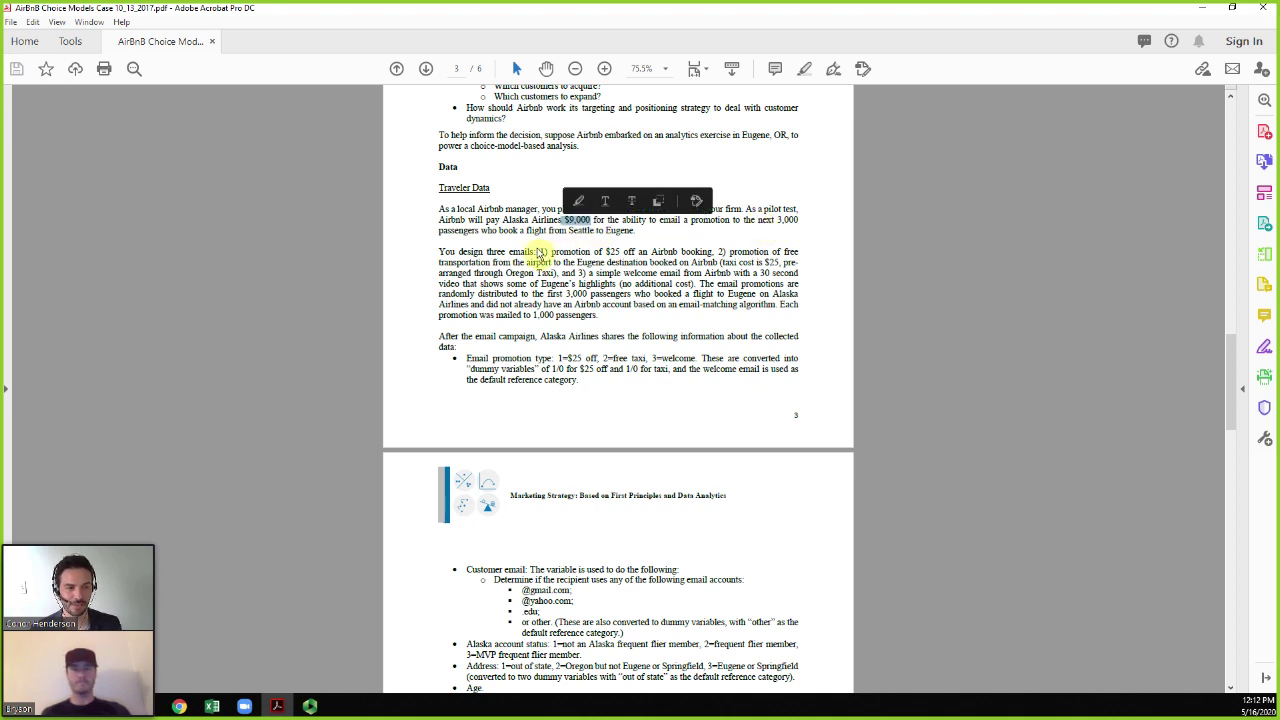
pyautogui.click(403, 246)
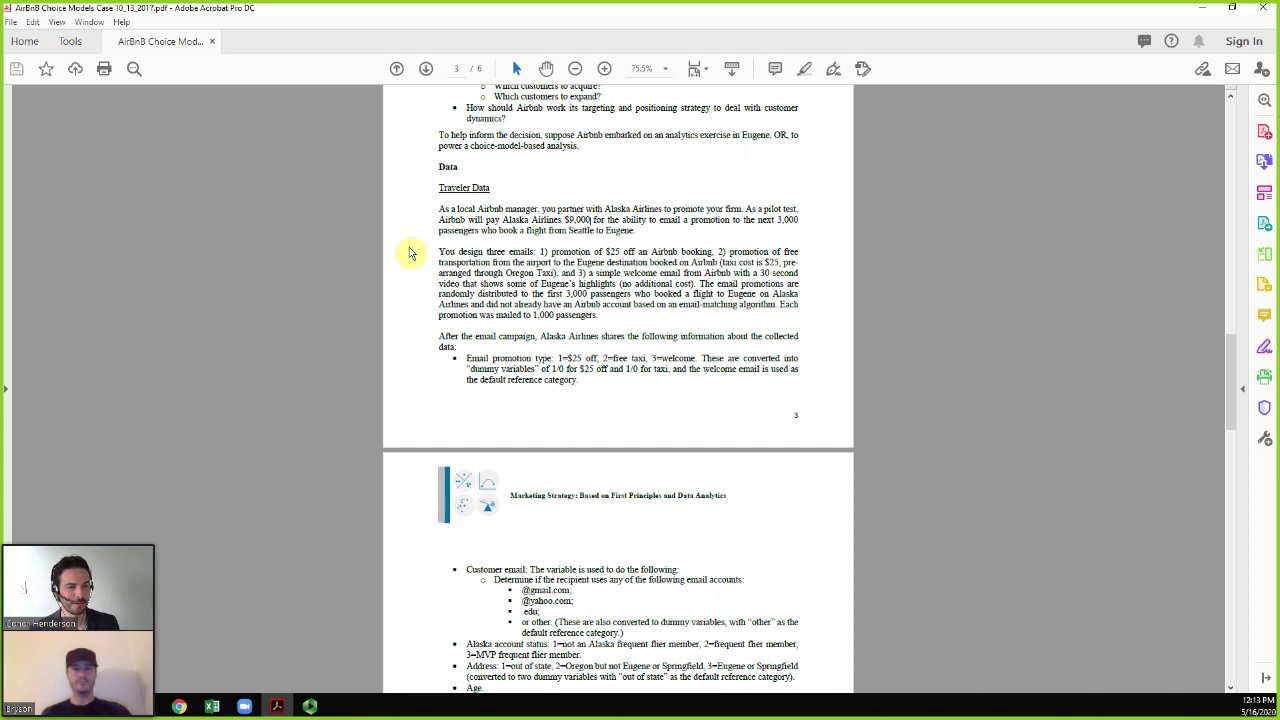
# Examine the data shared after the email campaign, selecting its introductory sentence and the email promotion type's free taxi and default reference category text
pyautogui.scroll(-1, 408, 251)
pyautogui.moveTo(438, 306); pyautogui.dragTo(440, 330)
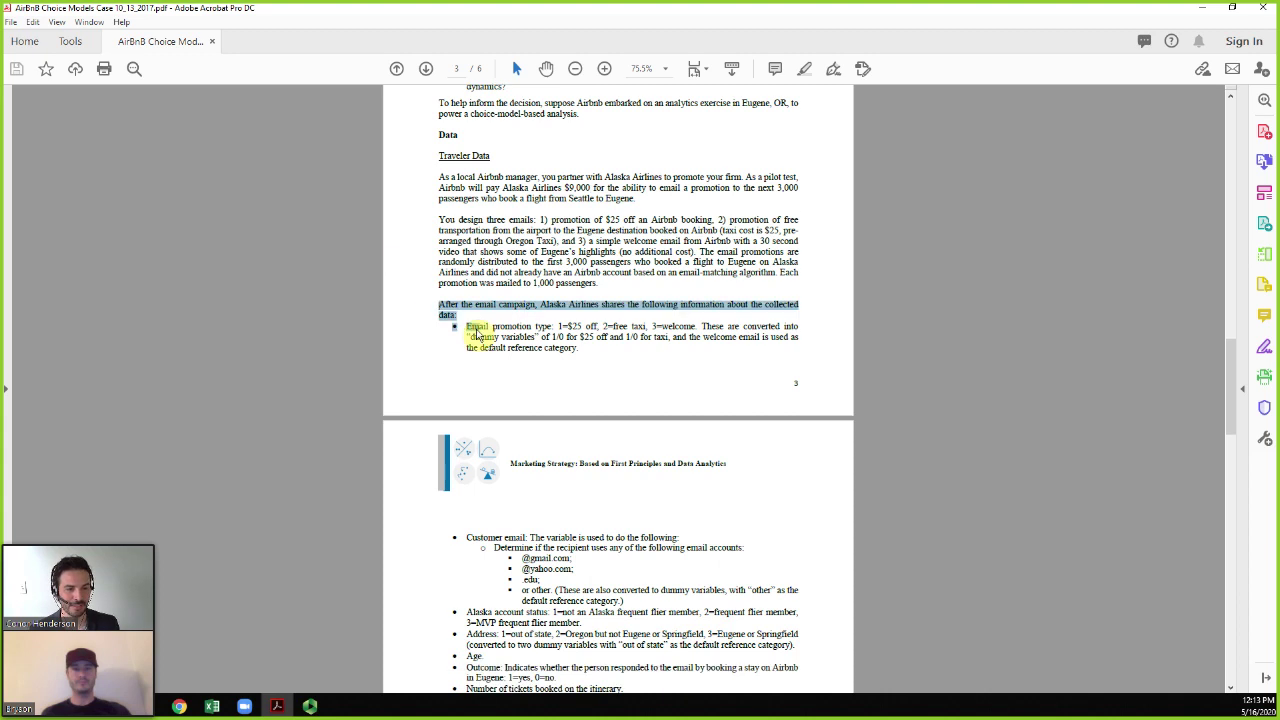
pyautogui.click(470, 342)
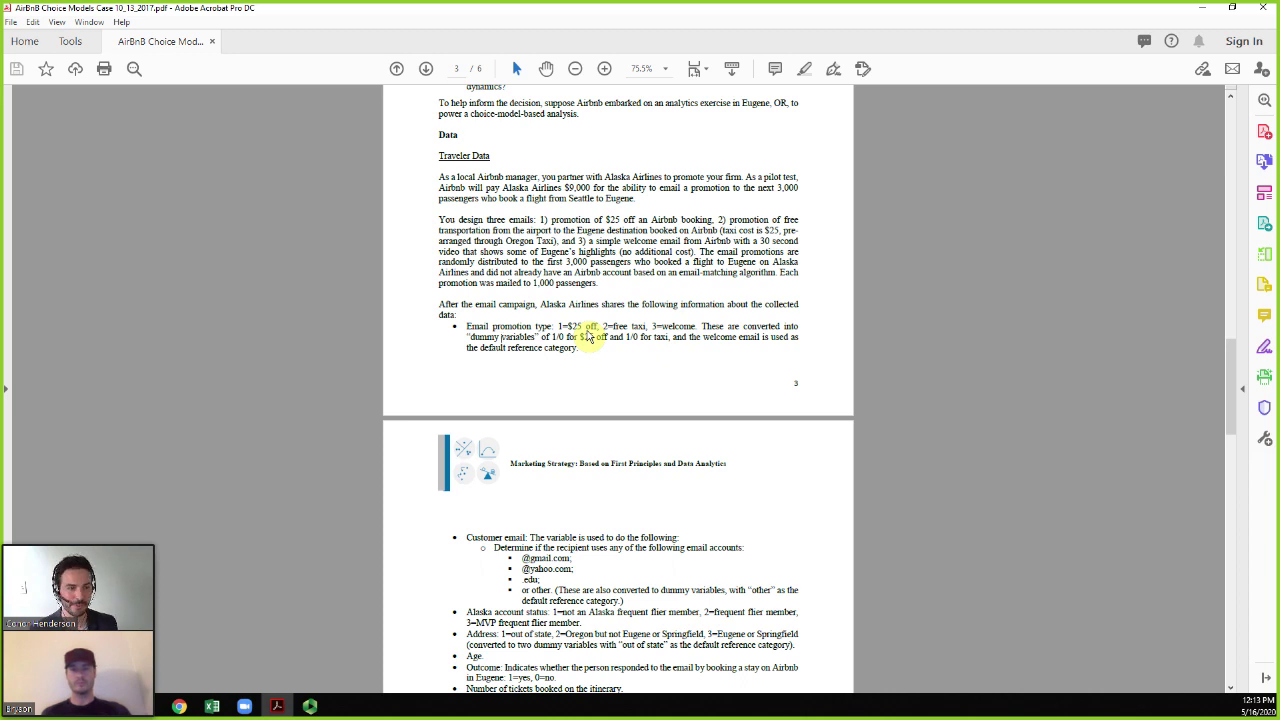
pyautogui.moveTo(603, 328); pyautogui.dragTo(647, 330)
pyautogui.click(634, 334)
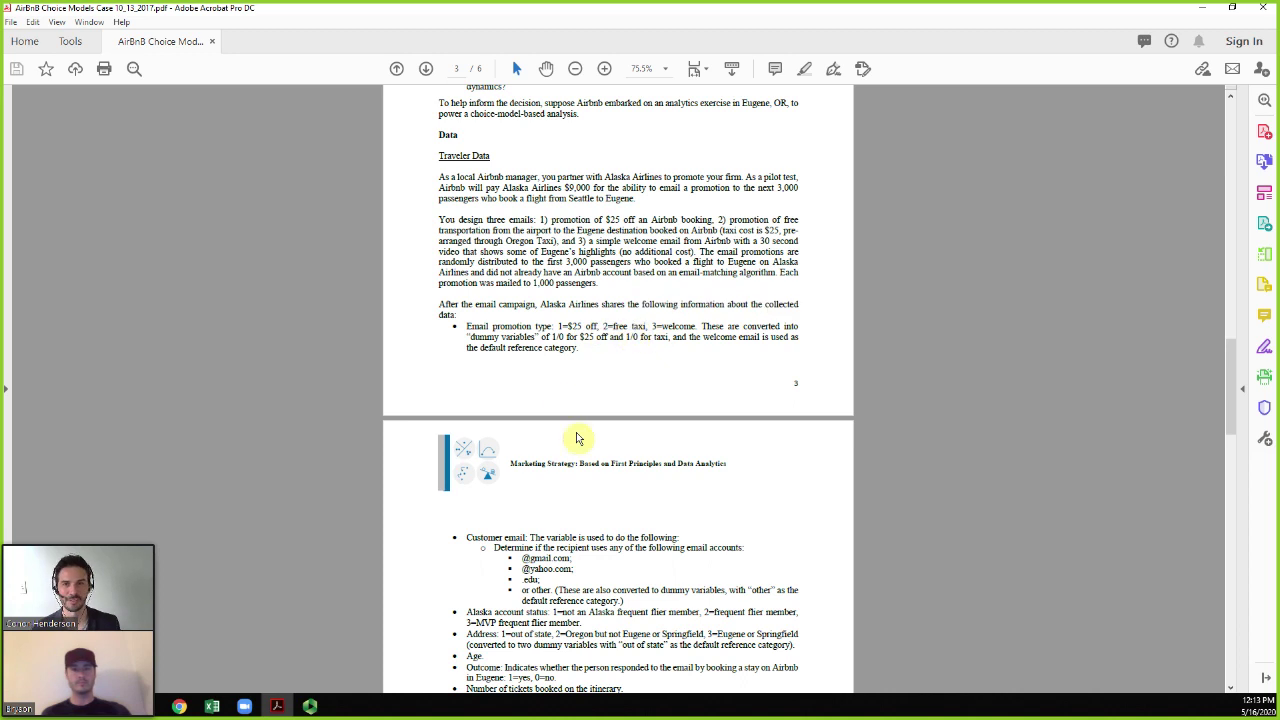
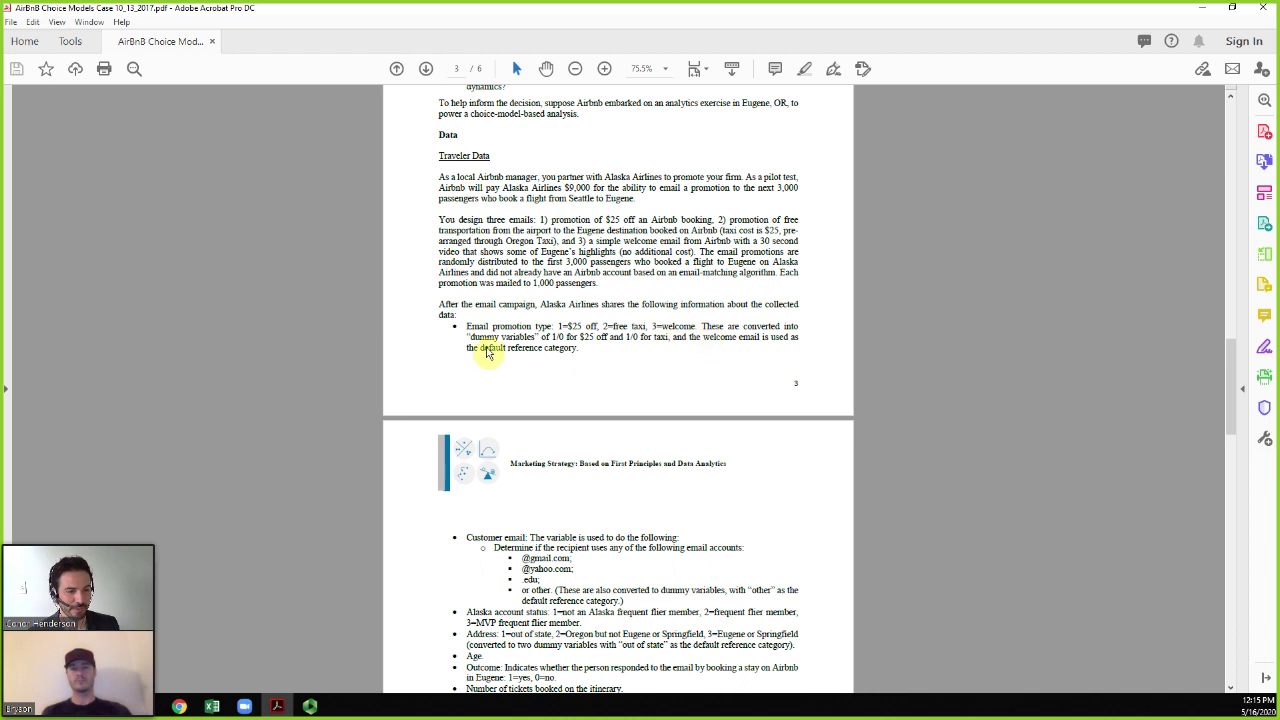
pyautogui.moveTo(468, 354); pyautogui.dragTo(569, 363)
pyautogui.click(572, 370)
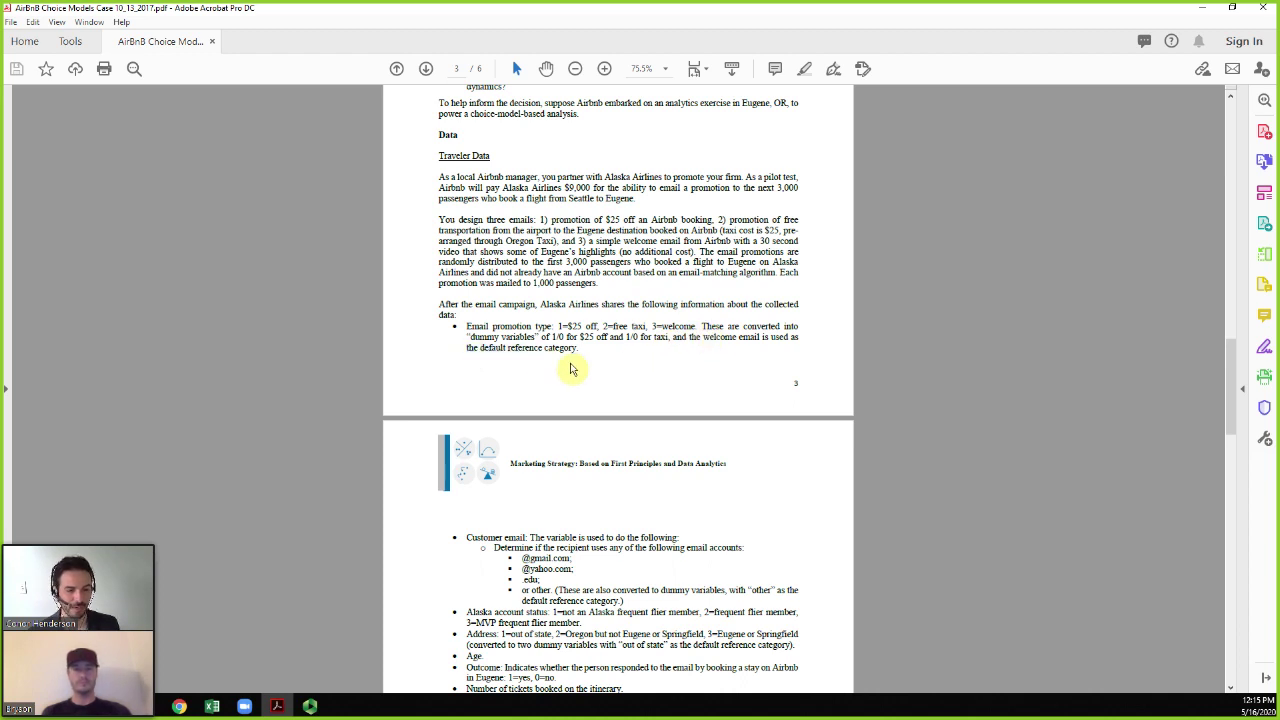
# Examine the Alaska account status variable on page 4, selecting its name and its three membership category descriptions in the text
pyautogui.scroll(-5, 571, 352)
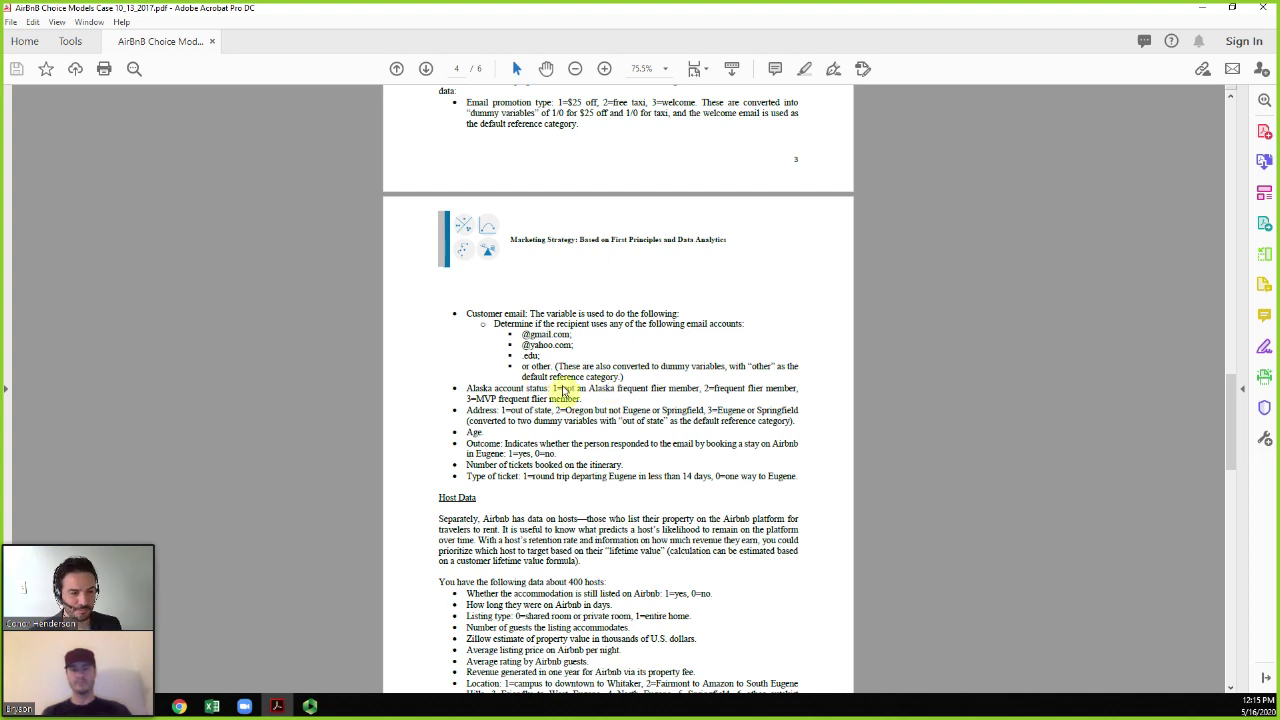
pyautogui.moveTo(470, 395); pyautogui.dragTo(540, 393)
pyautogui.click(424, 404)
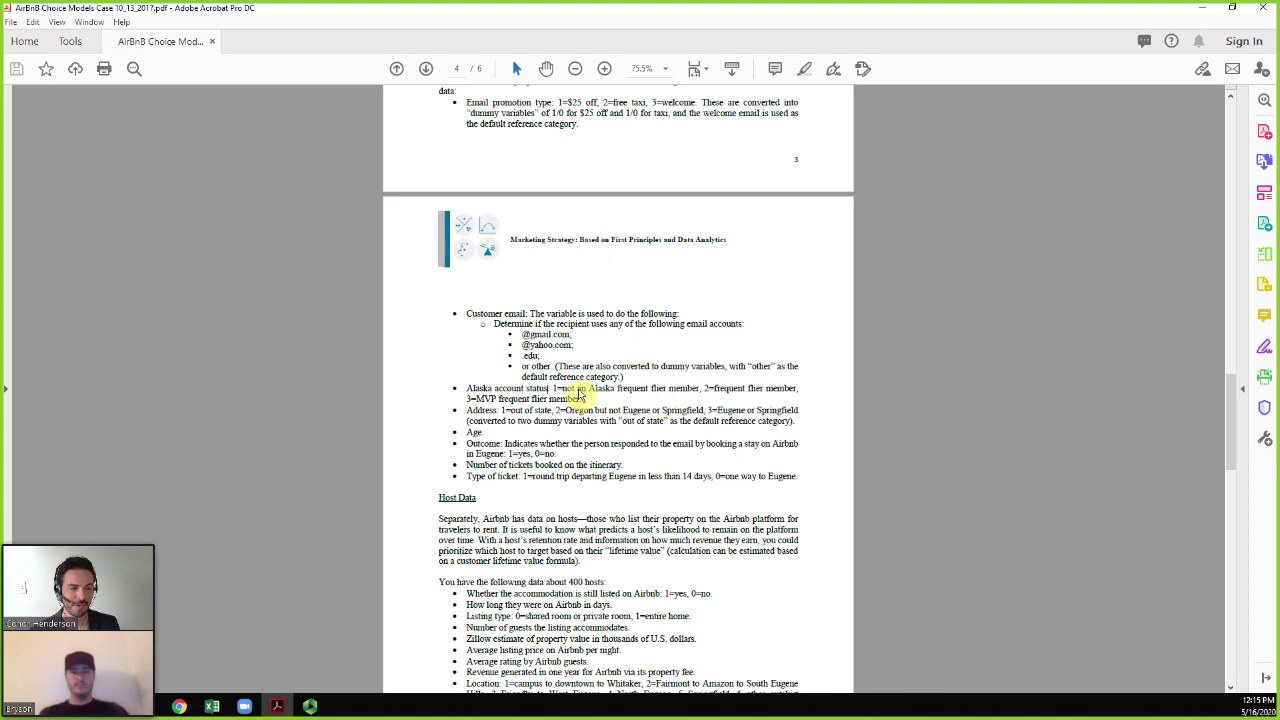
pyautogui.moveTo(704, 388); pyautogui.dragTo(781, 399)
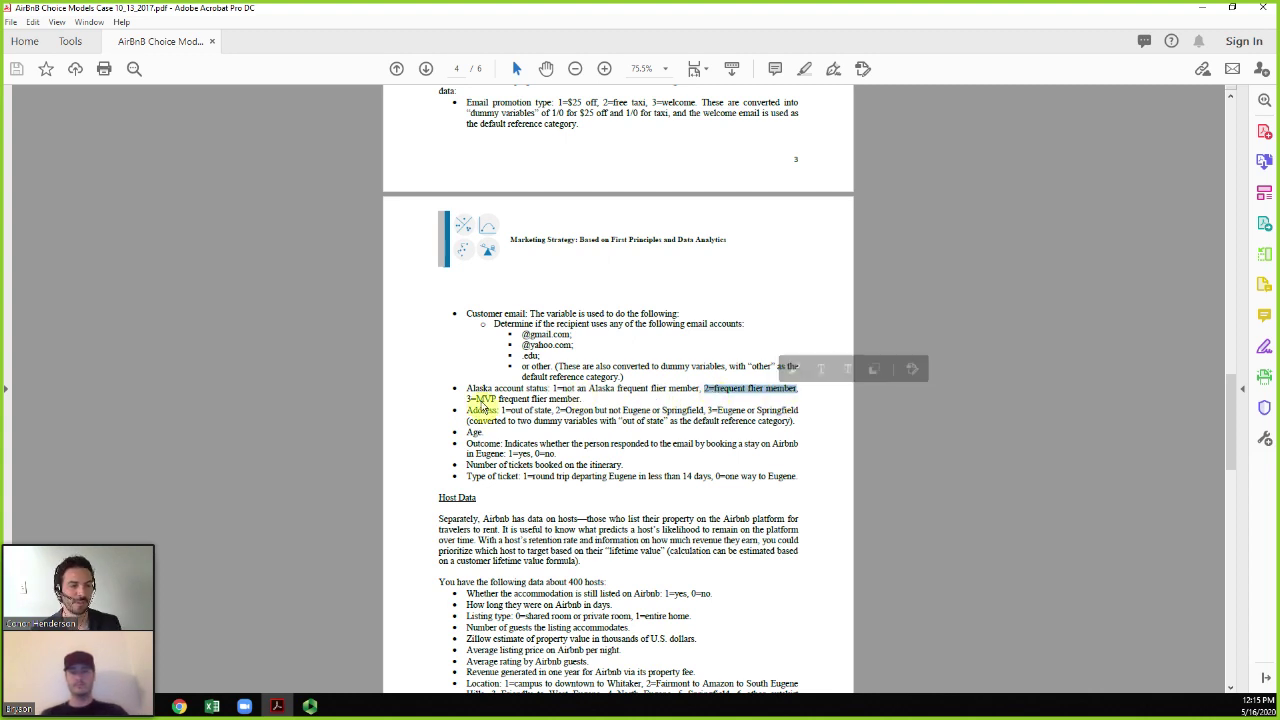
pyautogui.moveTo(477, 399); pyautogui.dragTo(572, 404)
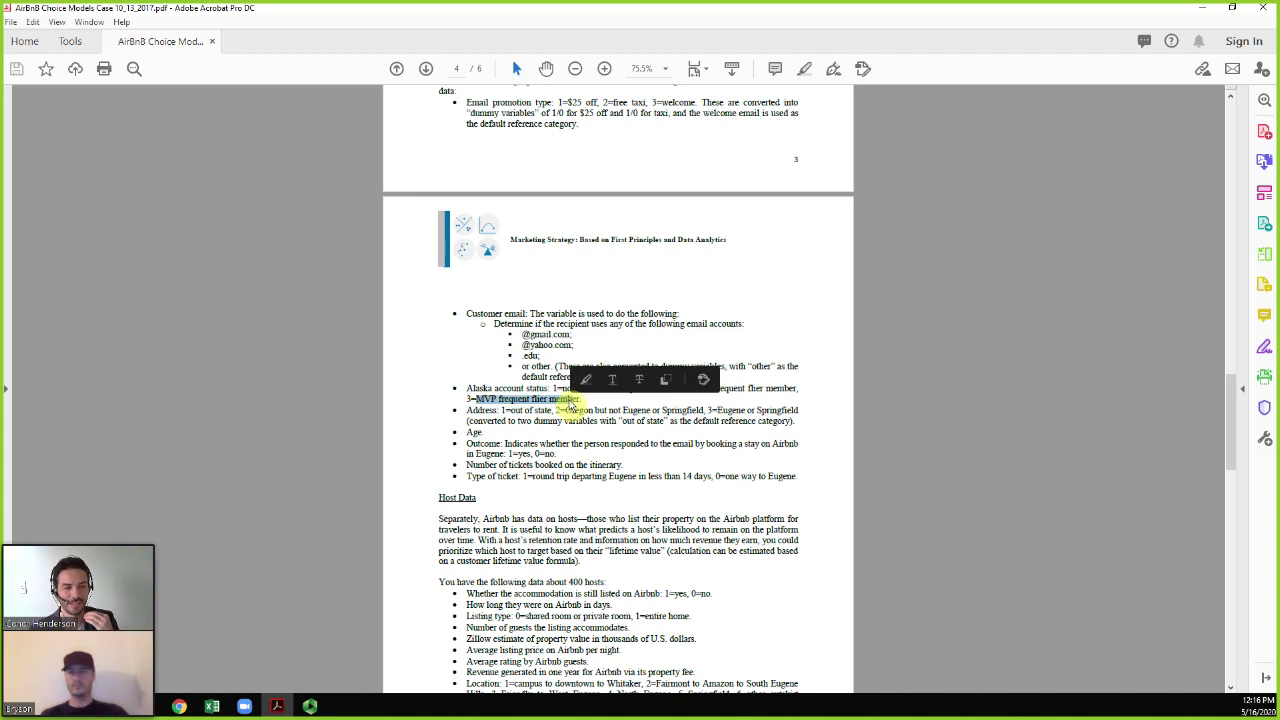
pyautogui.click(660, 465)
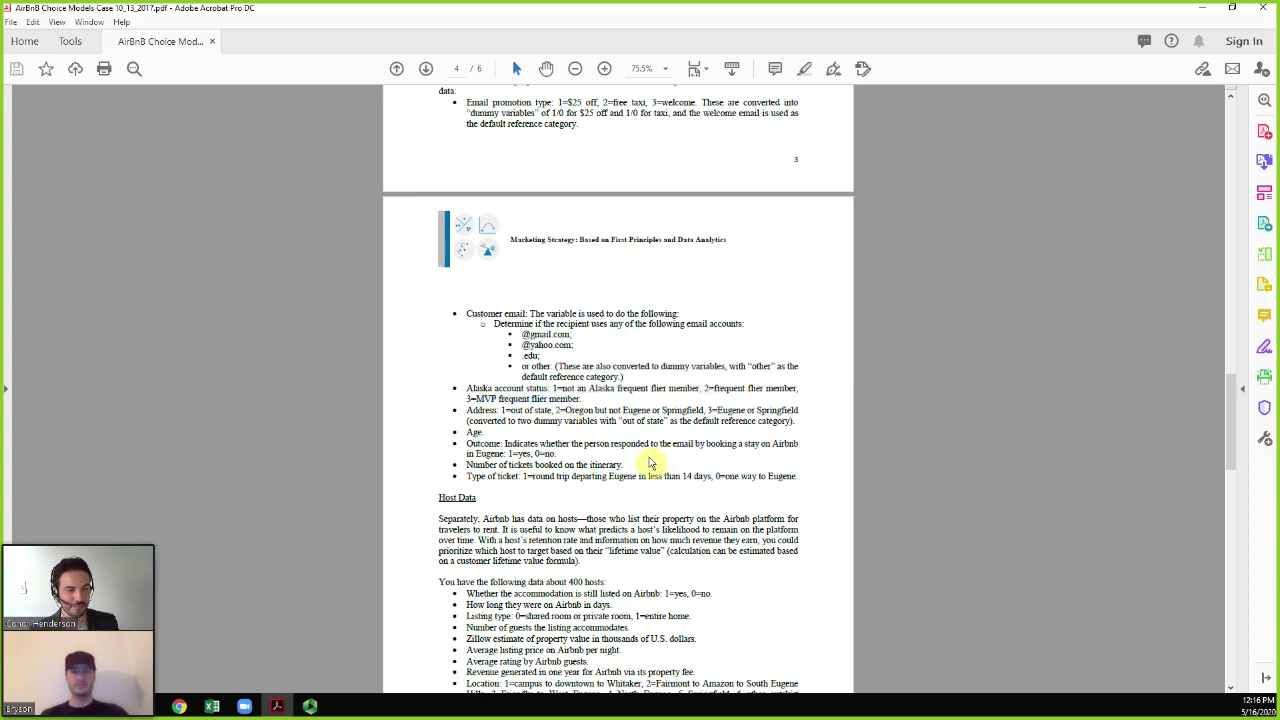
pyautogui.moveTo(562, 389); pyautogui.dragTo(700, 392)
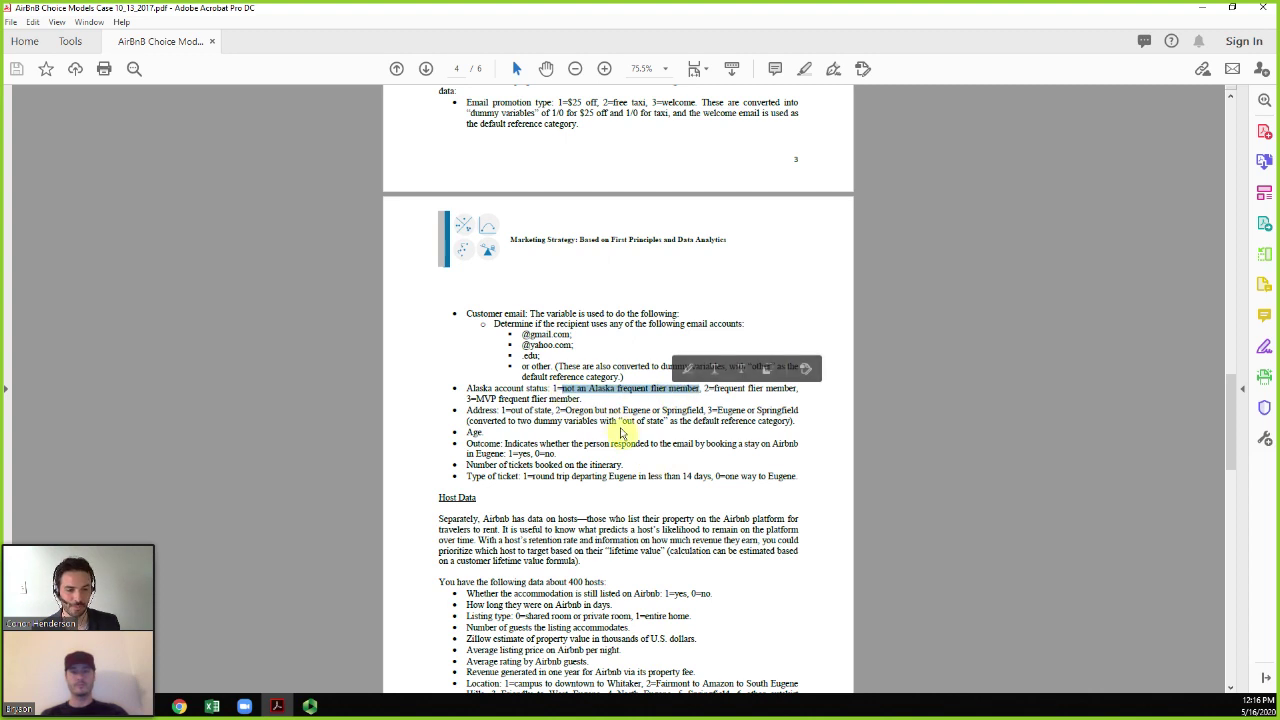
# Examine the Address, Age and Outcome variables in the traveler data list, selecting each one's text in turn
pyautogui.doubleClick(481, 410)
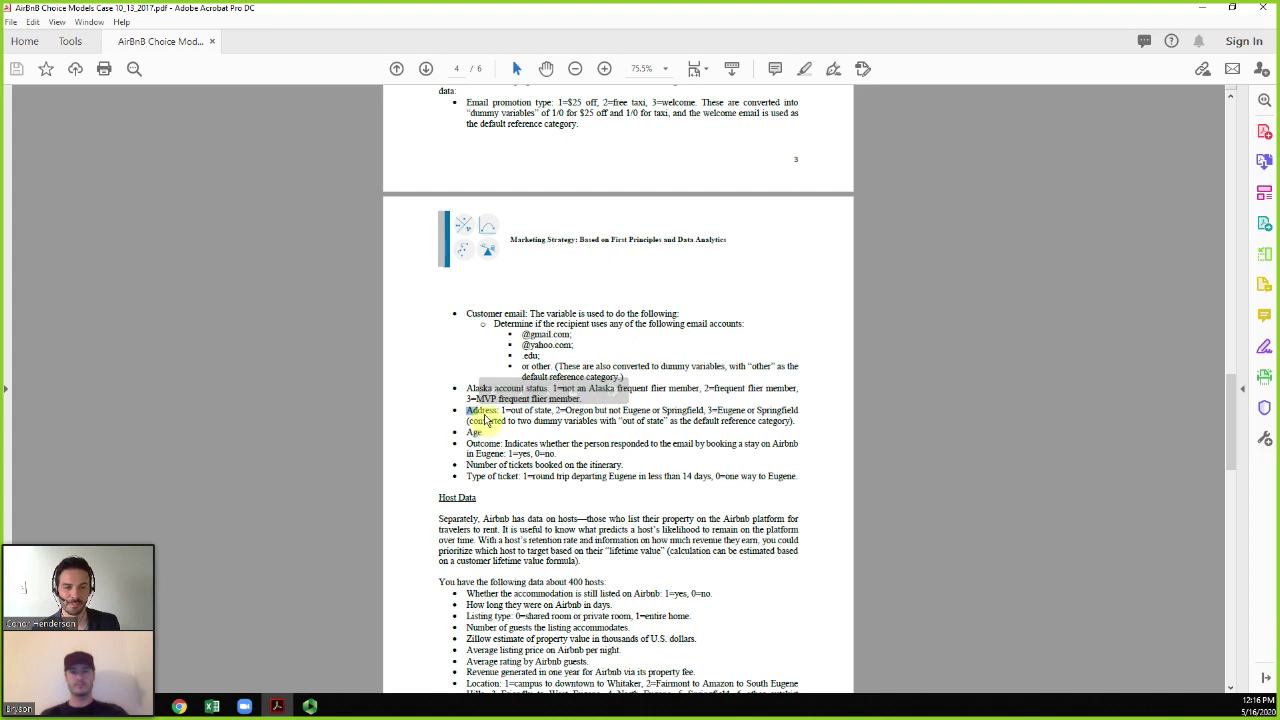
pyautogui.click(428, 423)
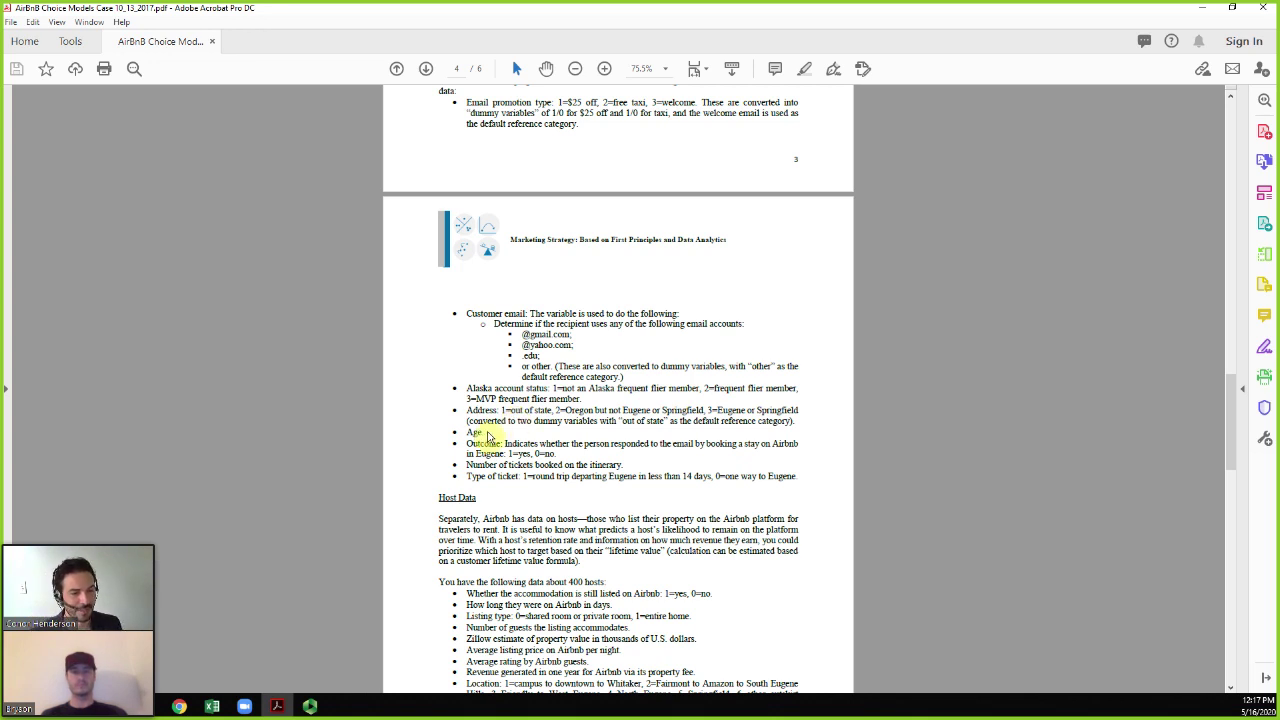
pyautogui.moveTo(490, 433); pyautogui.dragTo(468, 433)
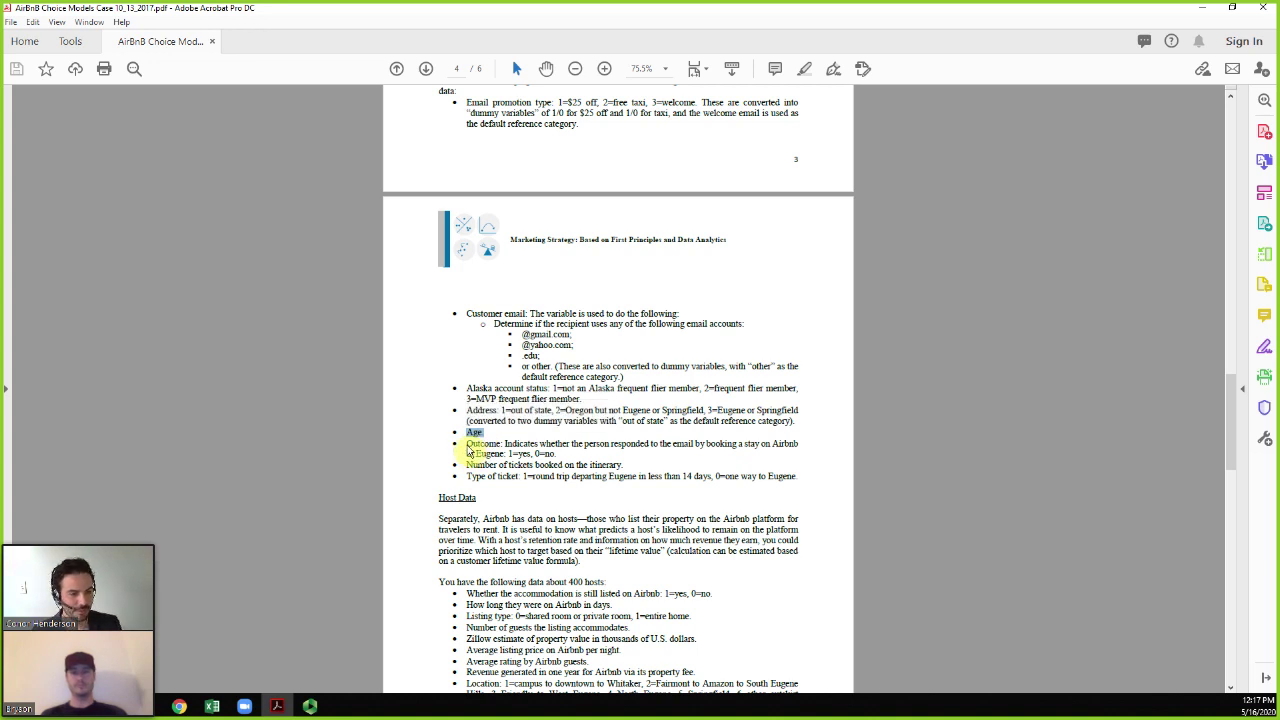
pyautogui.moveTo(467, 446); pyautogui.dragTo(560, 462)
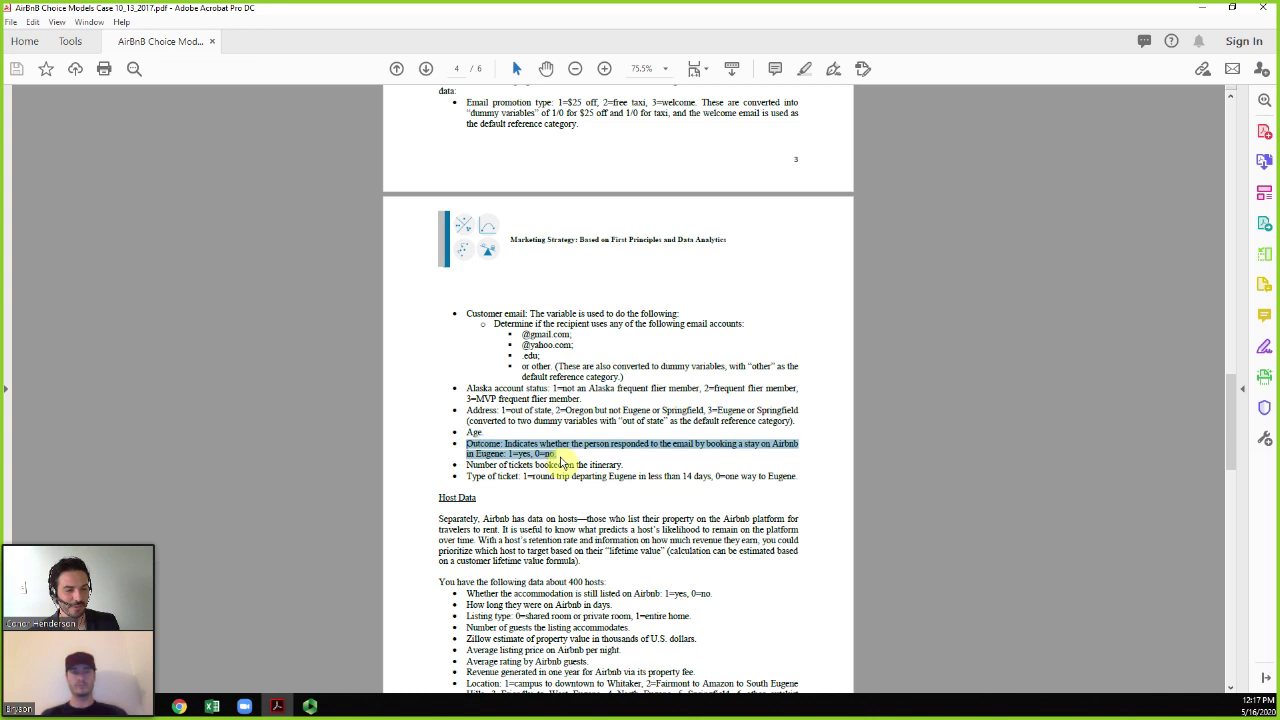
pyautogui.click(565, 462)
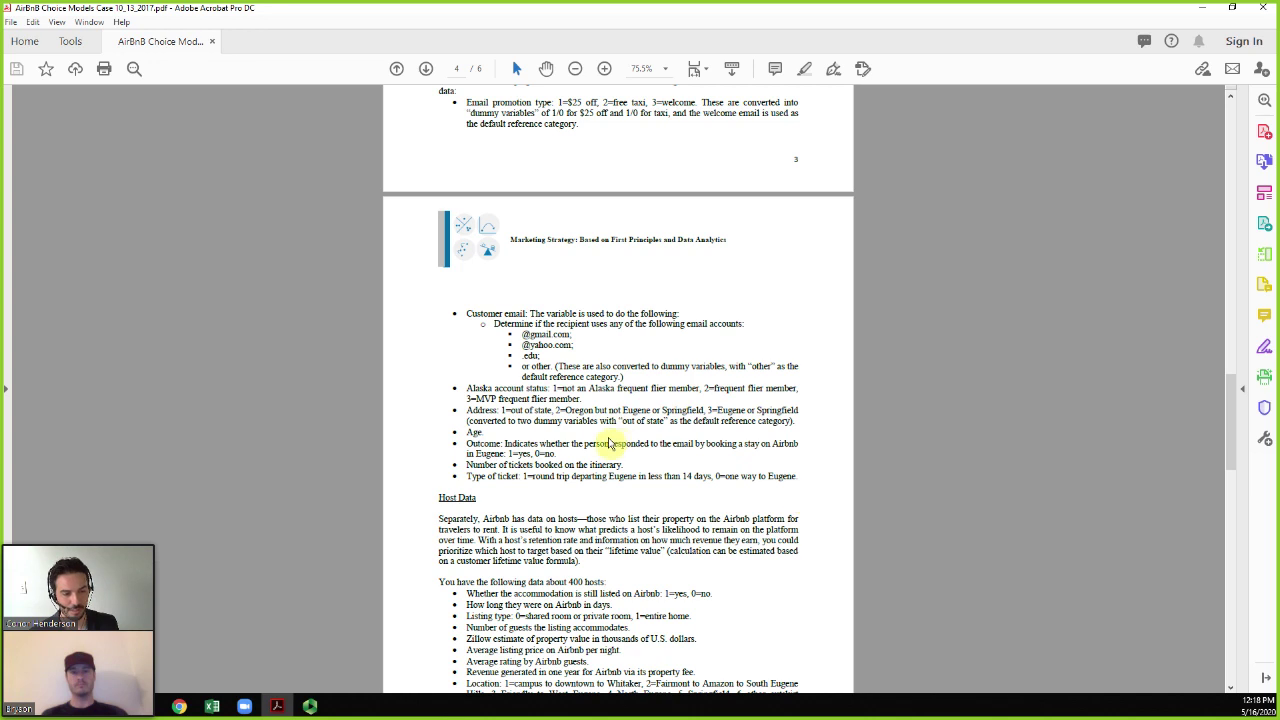
pyautogui.scroll(2, 586, 430)
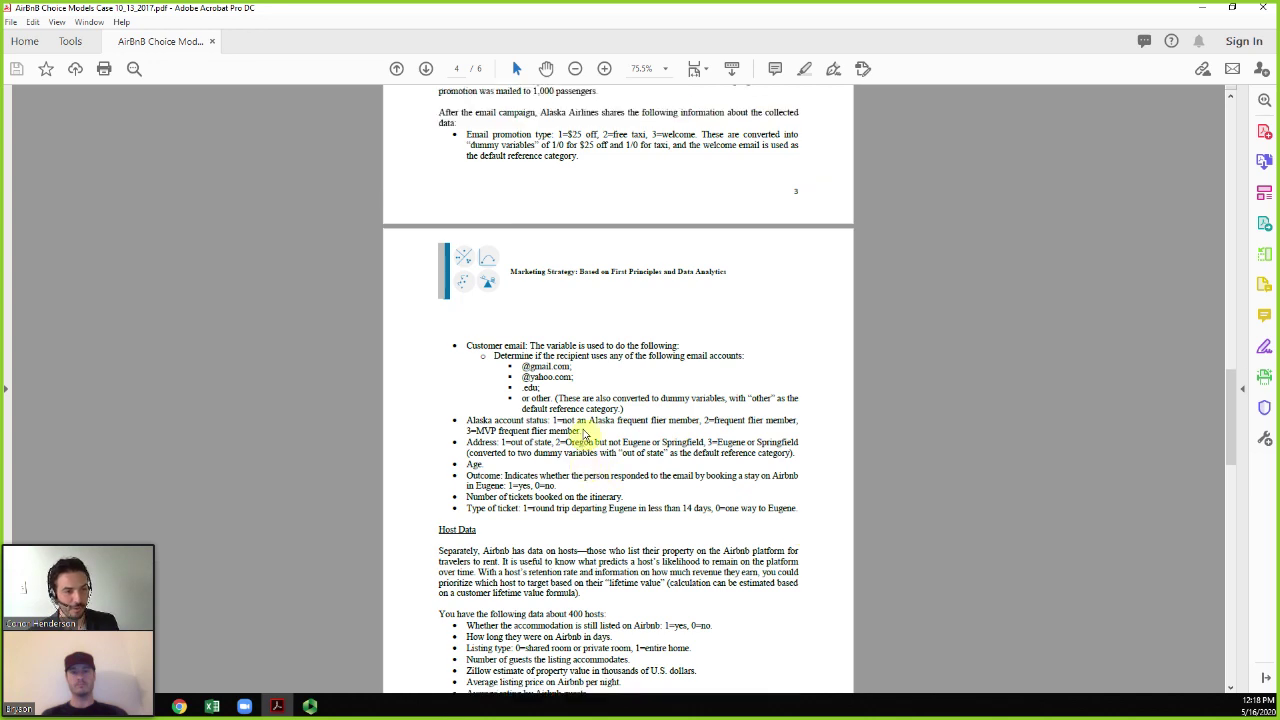
# Switch to the ME_2_Host_output workbook in Excel and examine the host calibration data on the Data description sheet
pyautogui.click(211, 708)
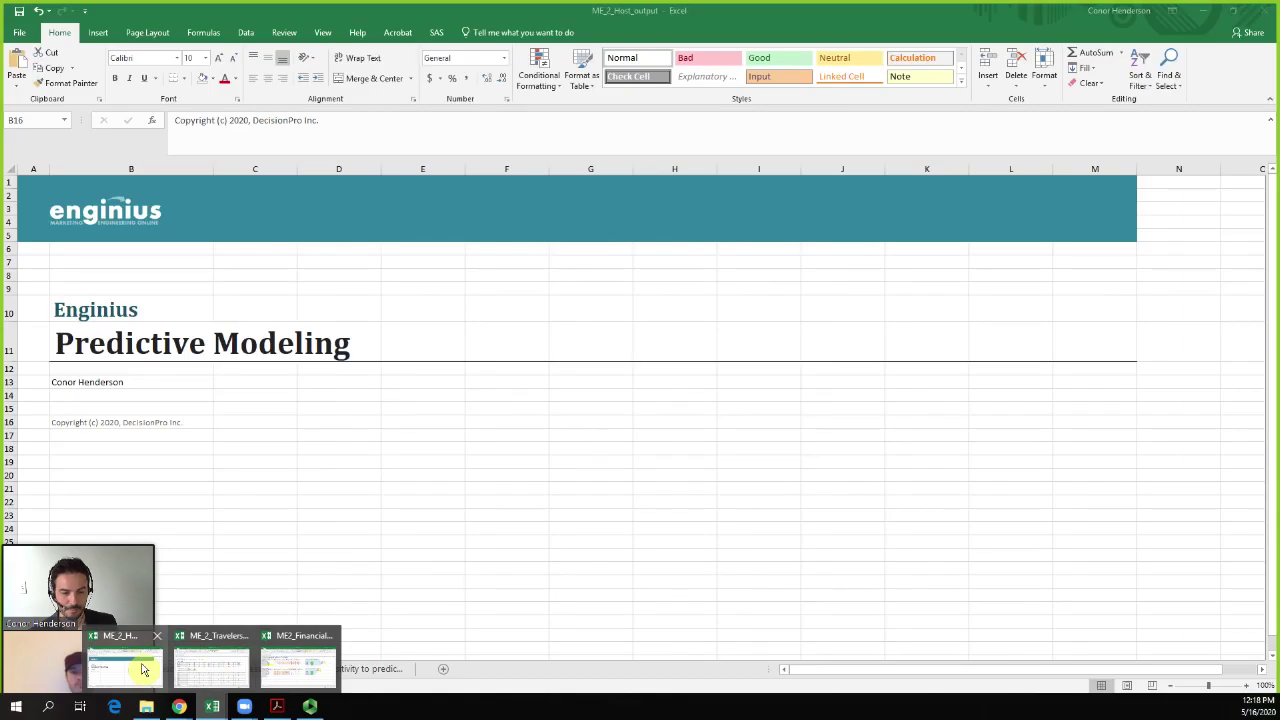
pyautogui.click(143, 670)
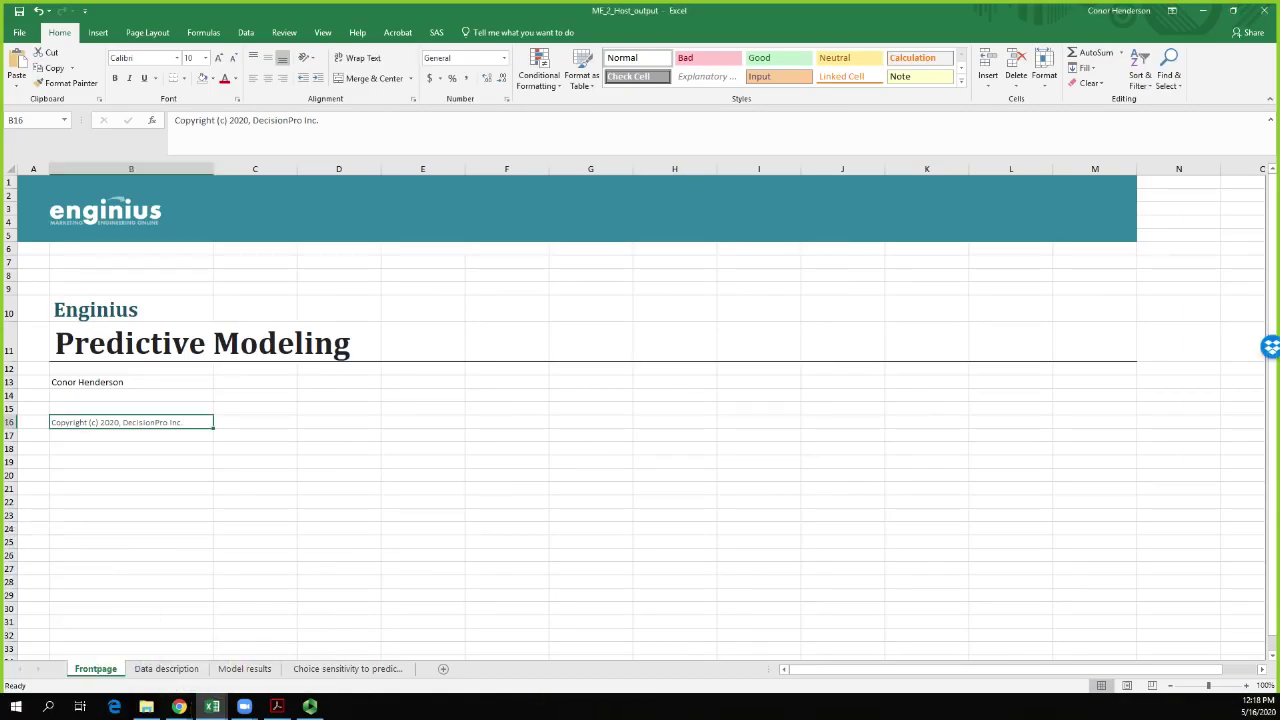
pyautogui.click(166, 669)
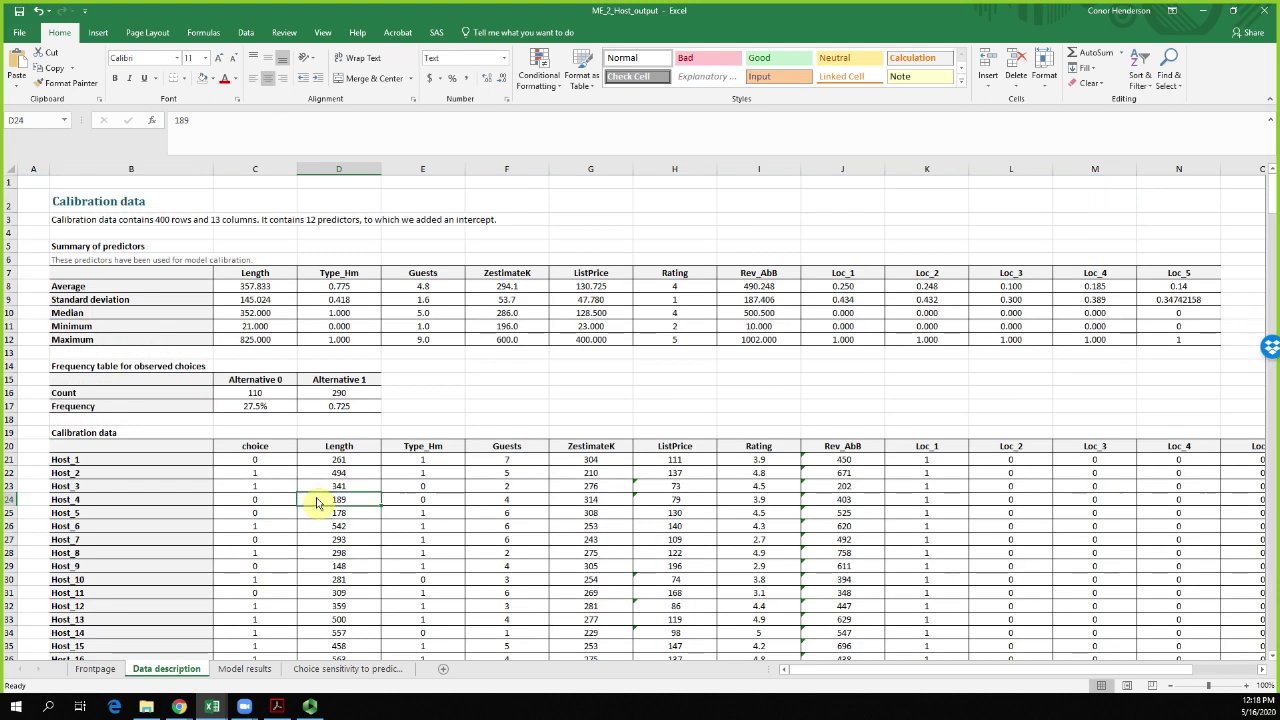
pyautogui.scroll(-6, 323, 503)
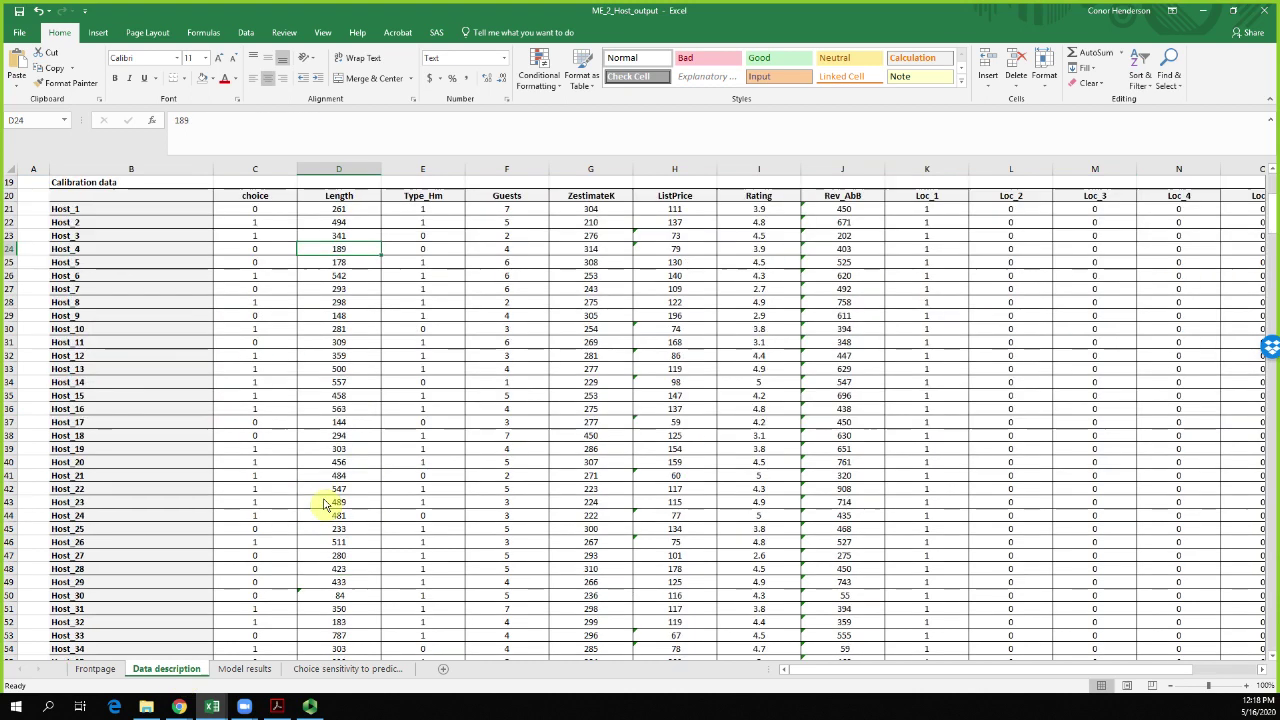
pyautogui.click(108, 189)
pyautogui.click(156, 248)
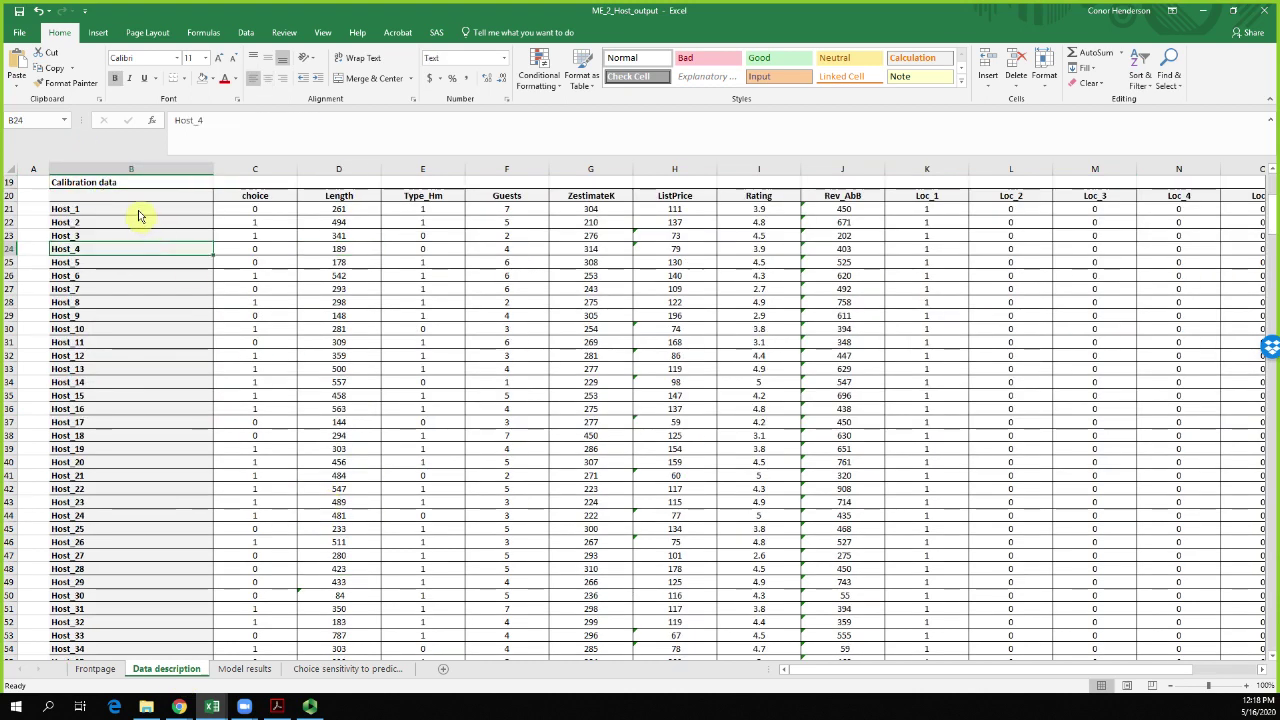
# Switch to the ME_2_Travelers_output workbook and examine the choice column in the calibration data, selecting its heading and individual traveler values
pyautogui.moveTo(222, 709)
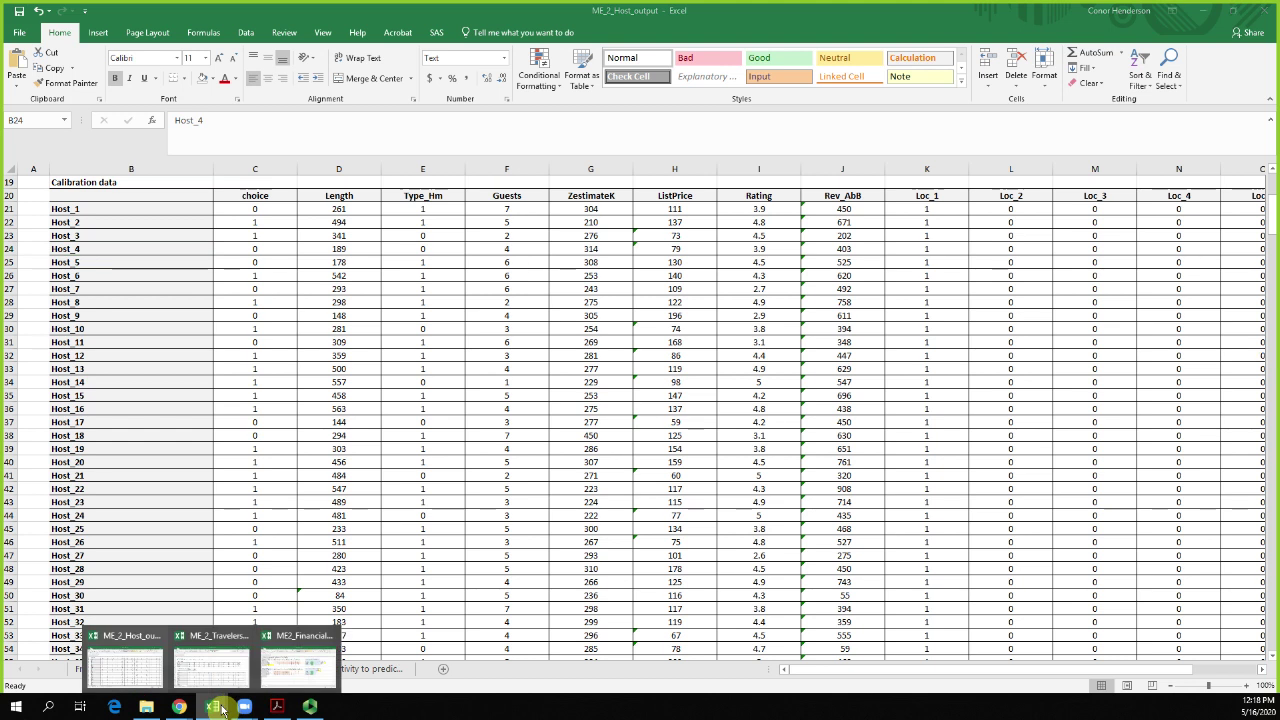
pyautogui.click(218, 670)
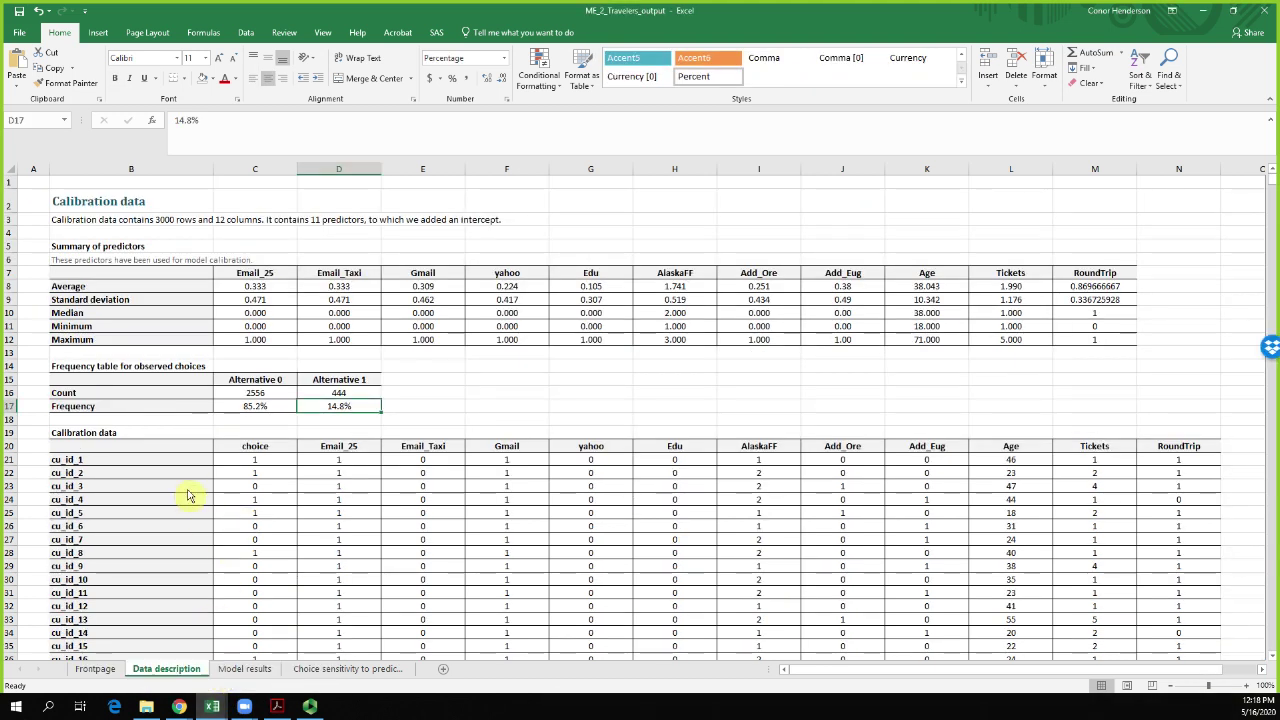
pyautogui.scroll(-4, 188, 495)
pyautogui.click(255, 276)
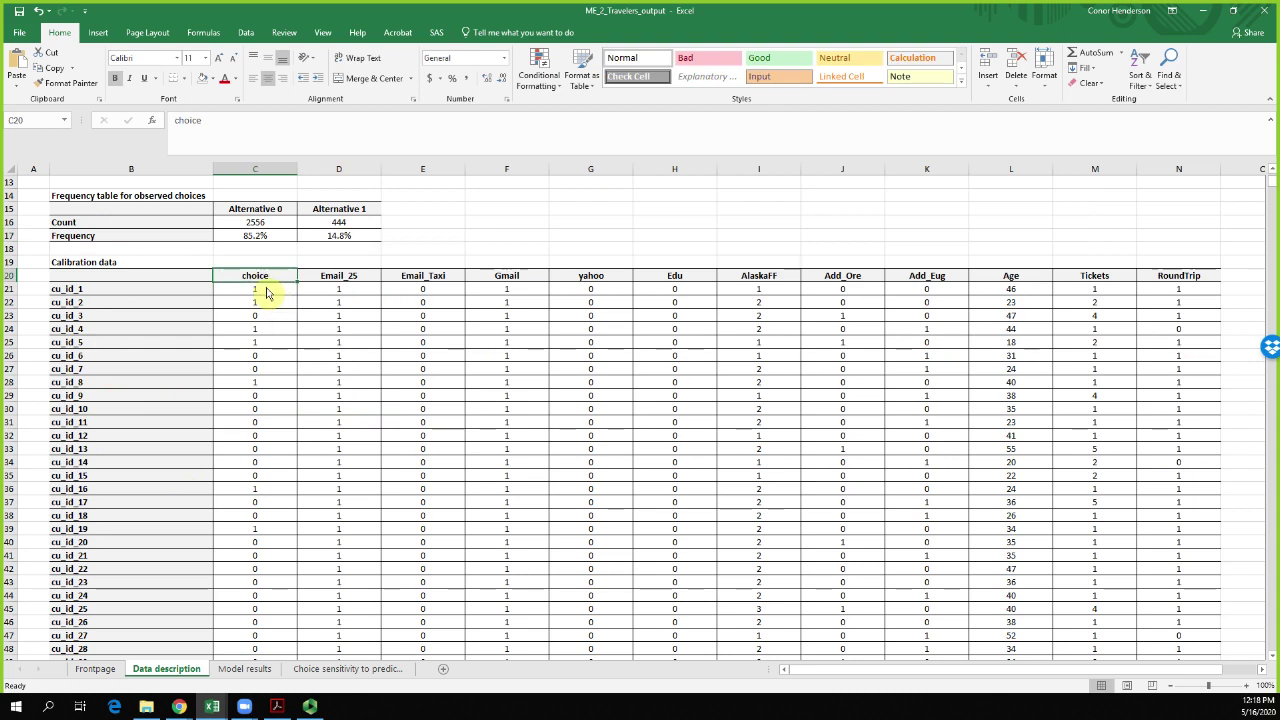
pyautogui.click(266, 290)
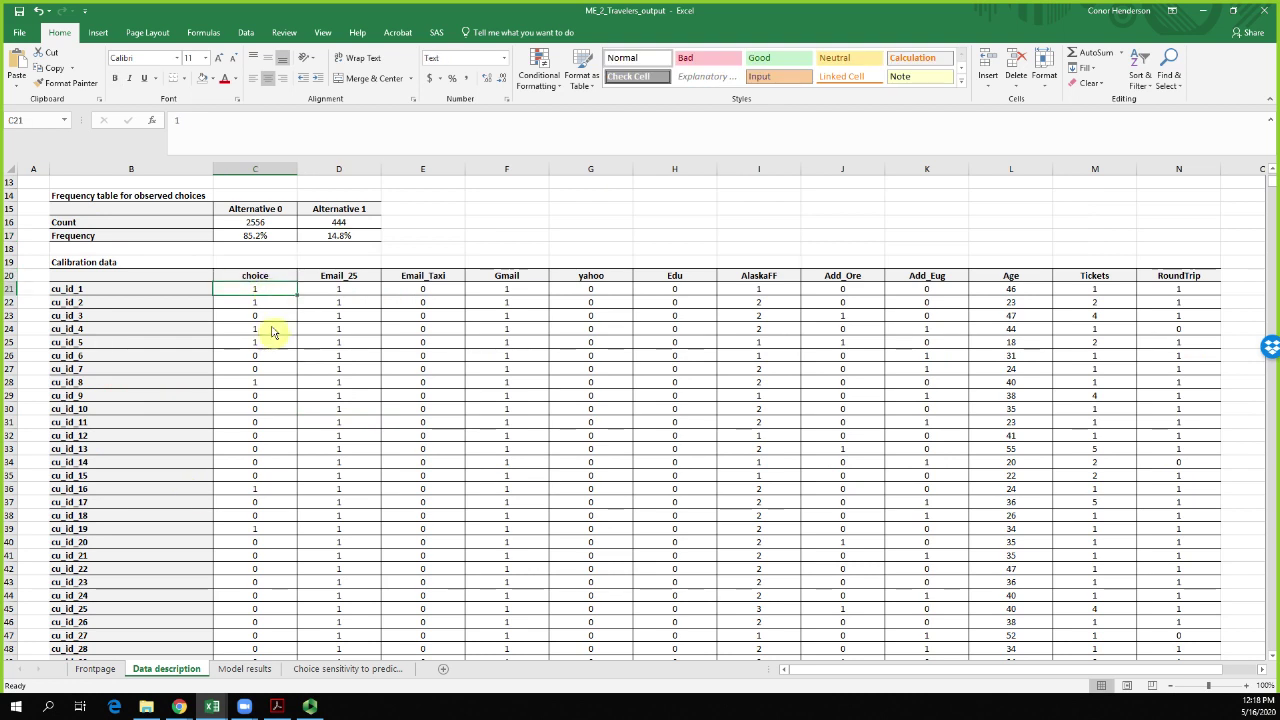
pyautogui.click(269, 316)
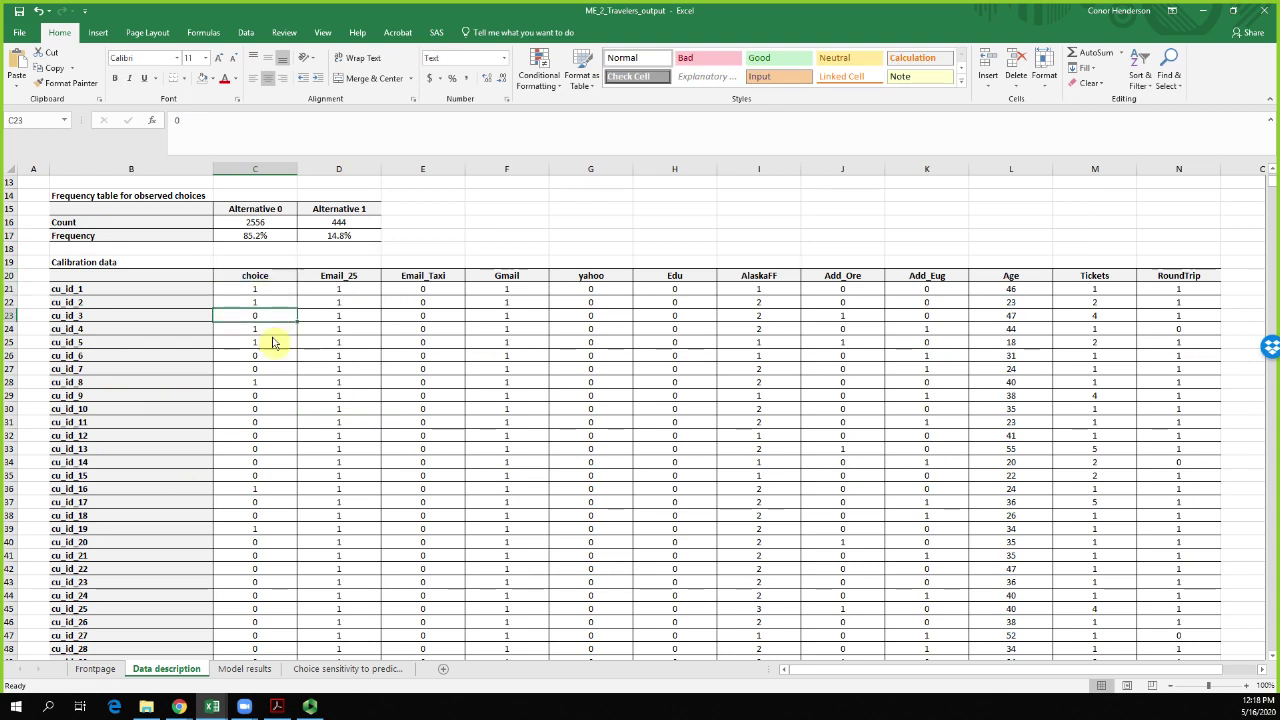
# Examine the frequency table for observed choices, selecting the frequencies of Alternative 0 and Alternative 1
pyautogui.click(95, 196)
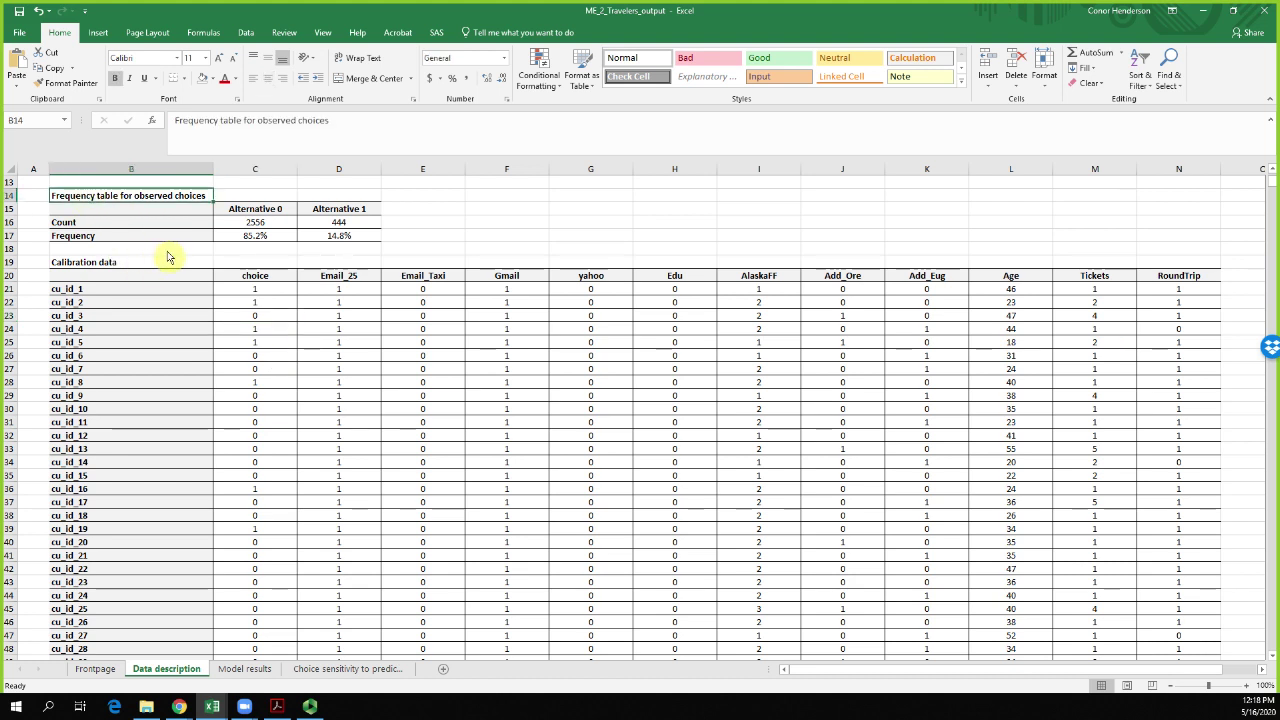
pyautogui.scroll(5, 168, 257)
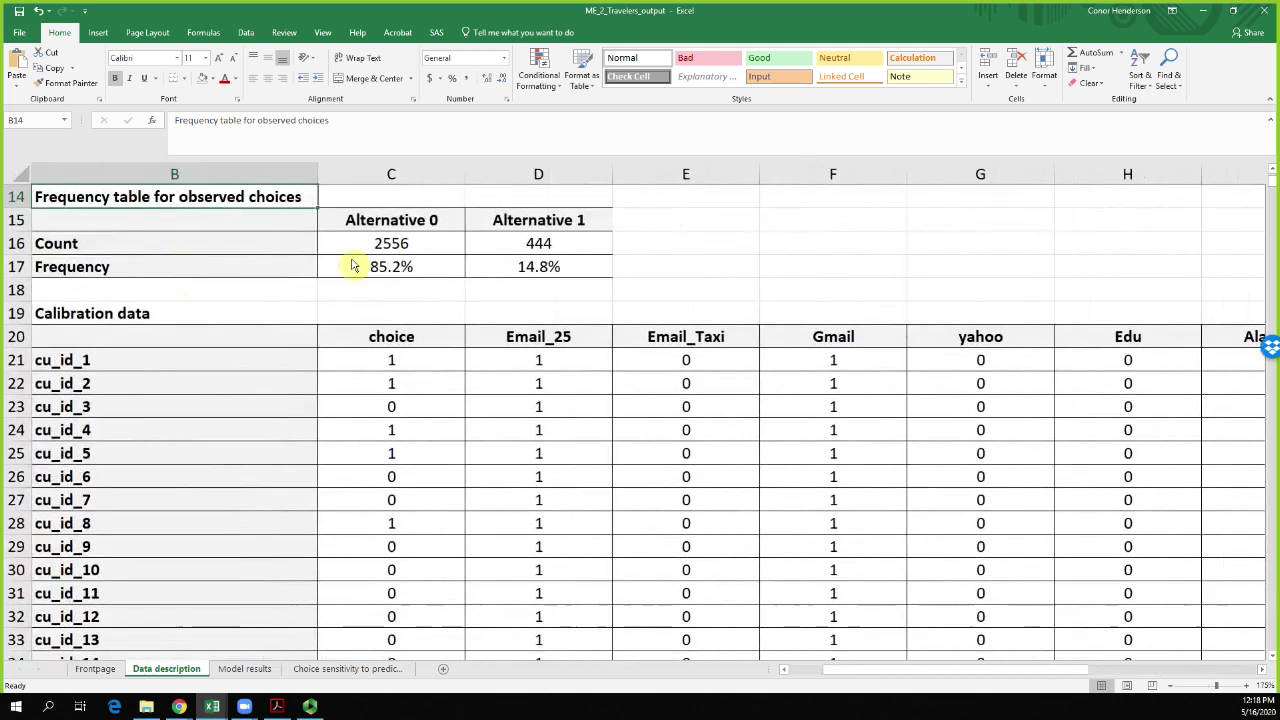
pyautogui.click(378, 267)
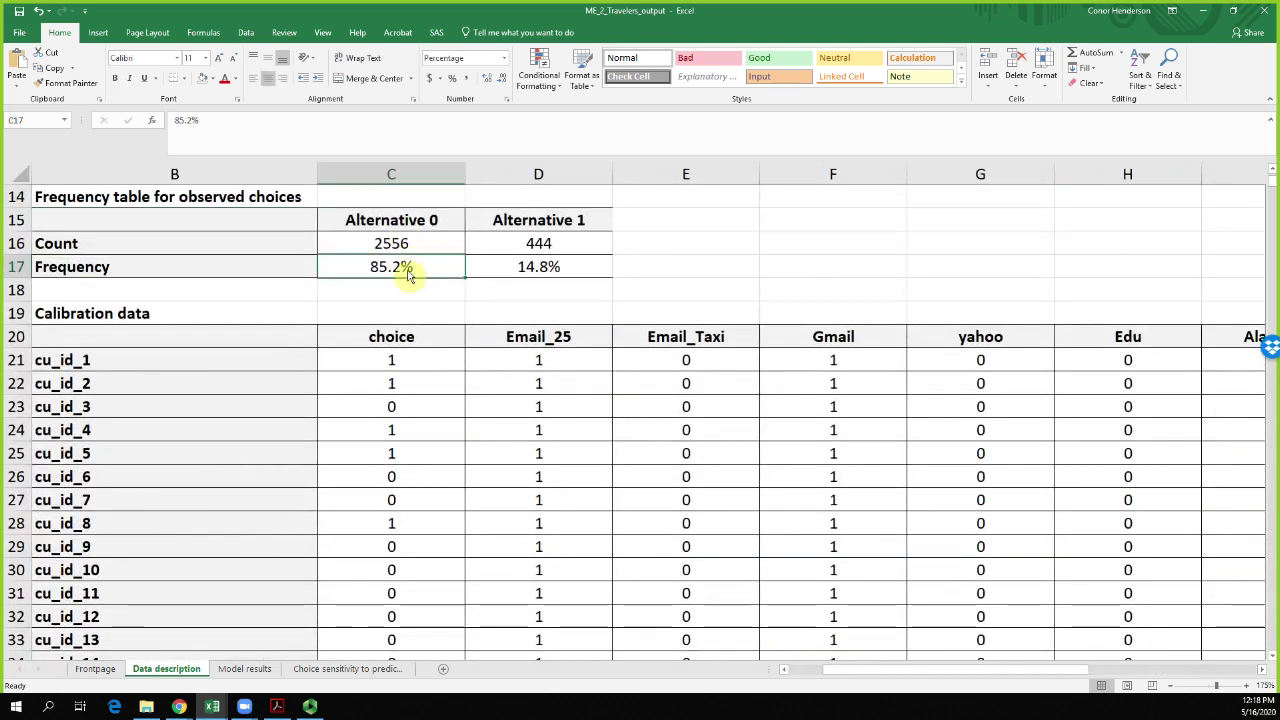
pyautogui.click(550, 268)
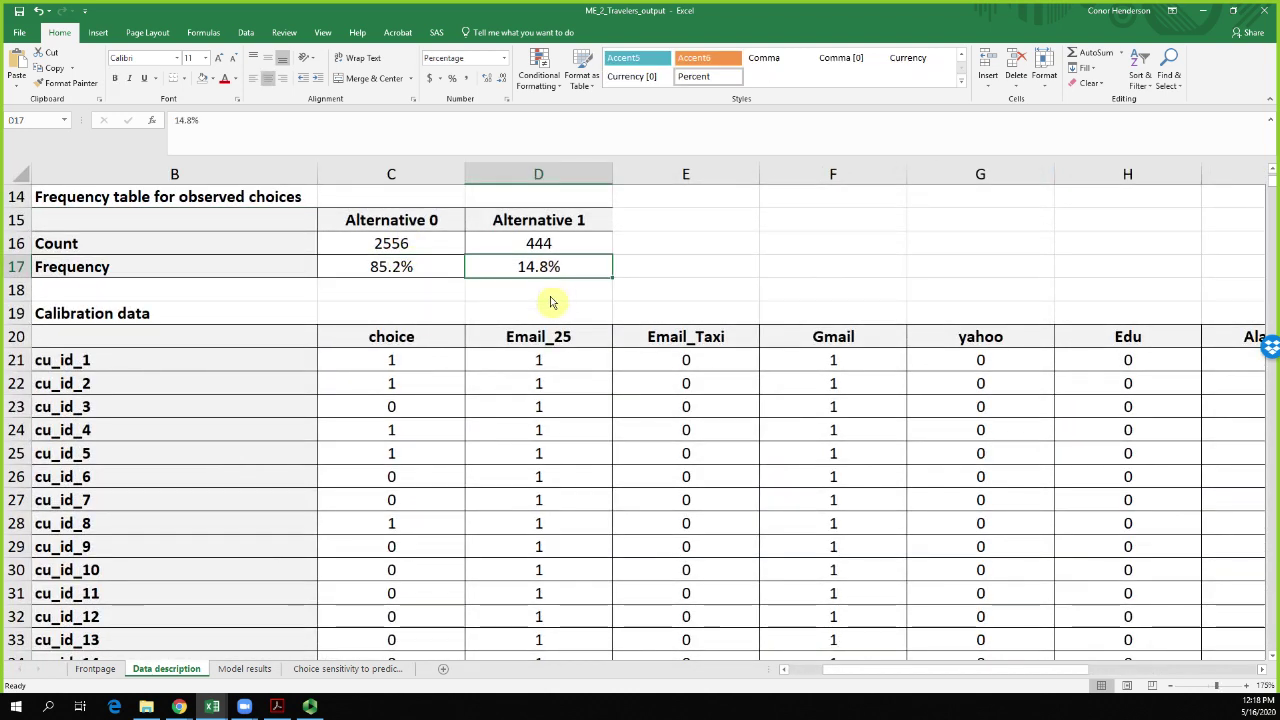
pyautogui.press('Home')
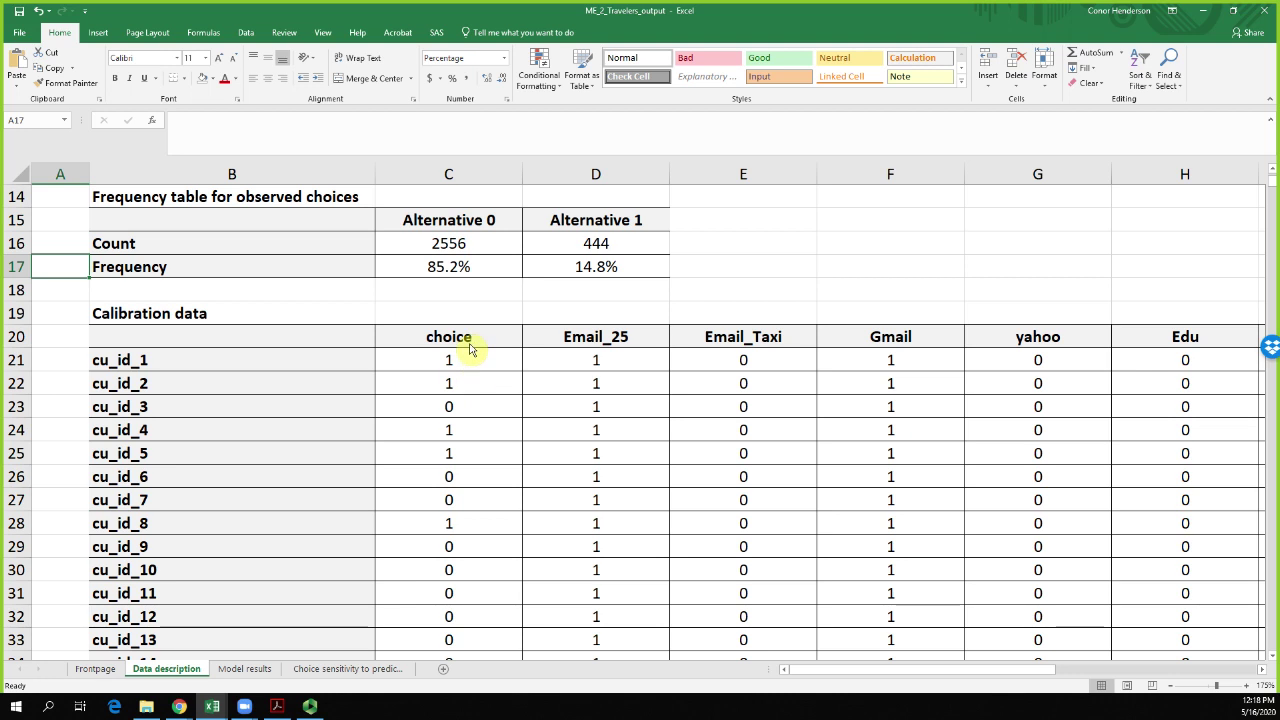
# Examine the choice, Email_25 and Email_Taxi columns of the calibration data, selecting each one's values for the first travelers
pyautogui.moveTo(466, 338); pyautogui.dragTo(465, 572)
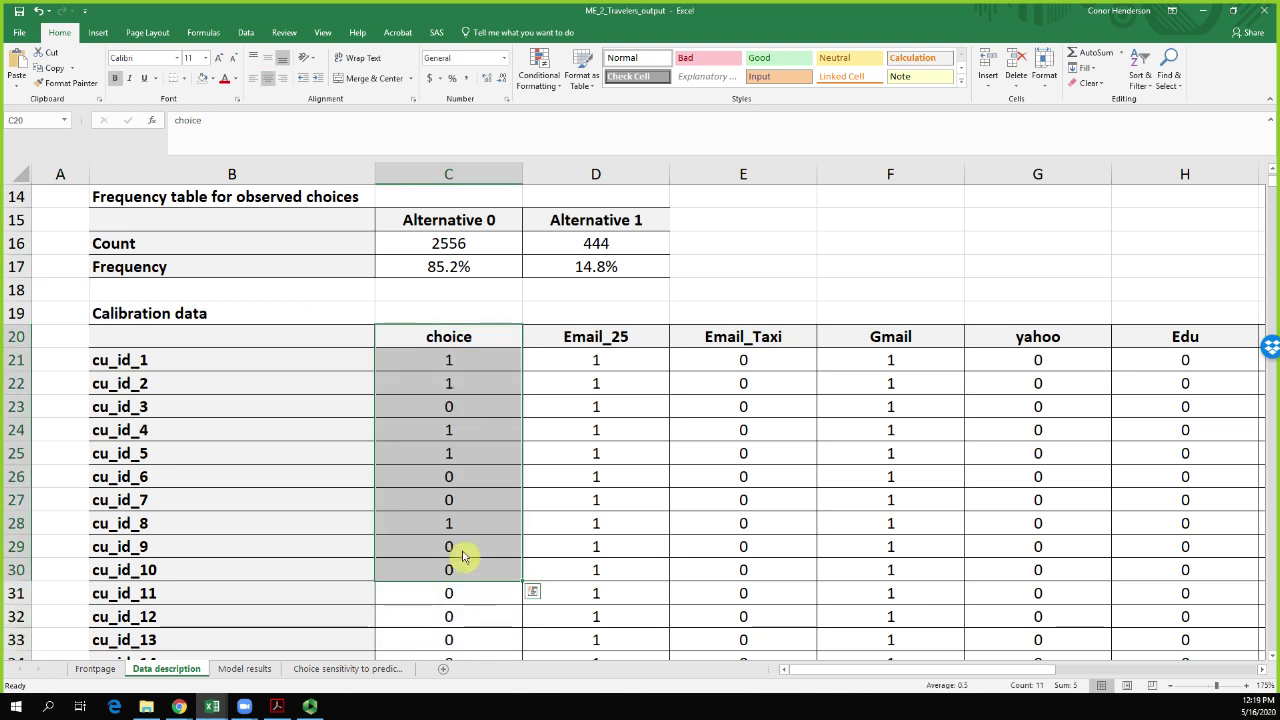
pyautogui.click(570, 346)
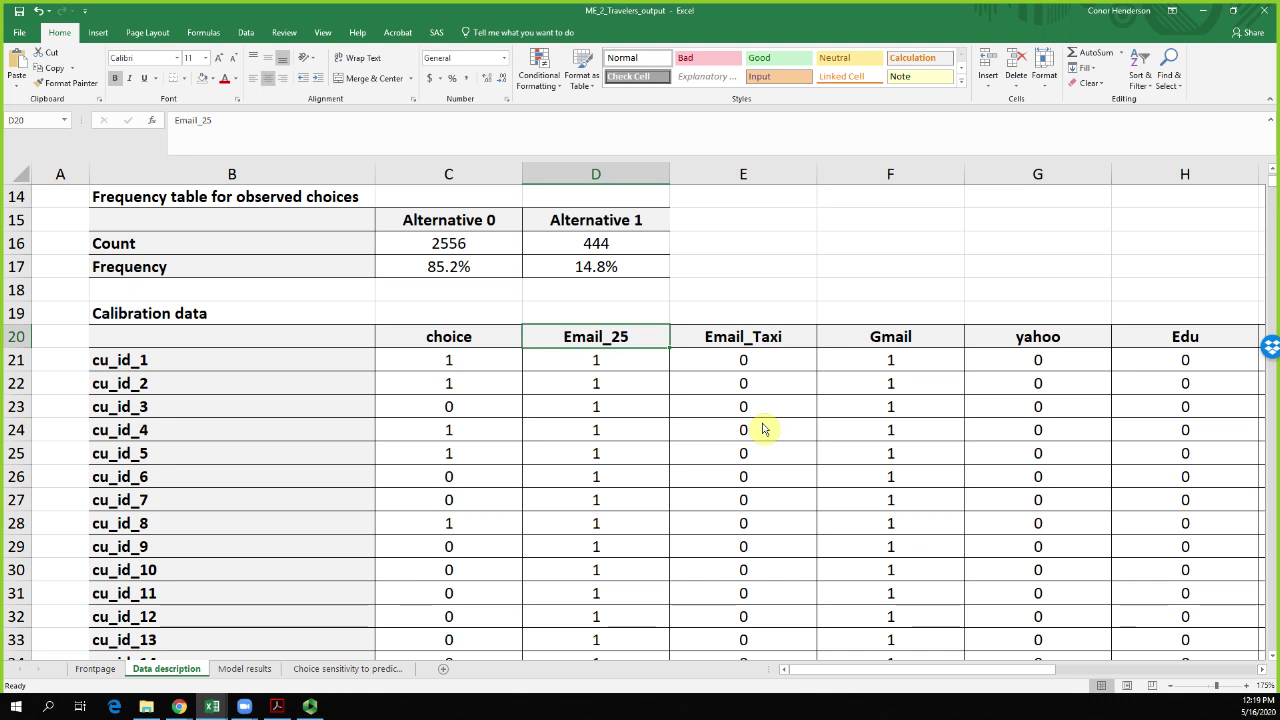
pyautogui.hotkey('shift', 'Right')
pyautogui.hotkey('shift', 'Down')
pyautogui.hotkey('shift', 'Down')
pyautogui.hotkey('shift', 'Down')
pyautogui.hotkey('shift', 'Down')
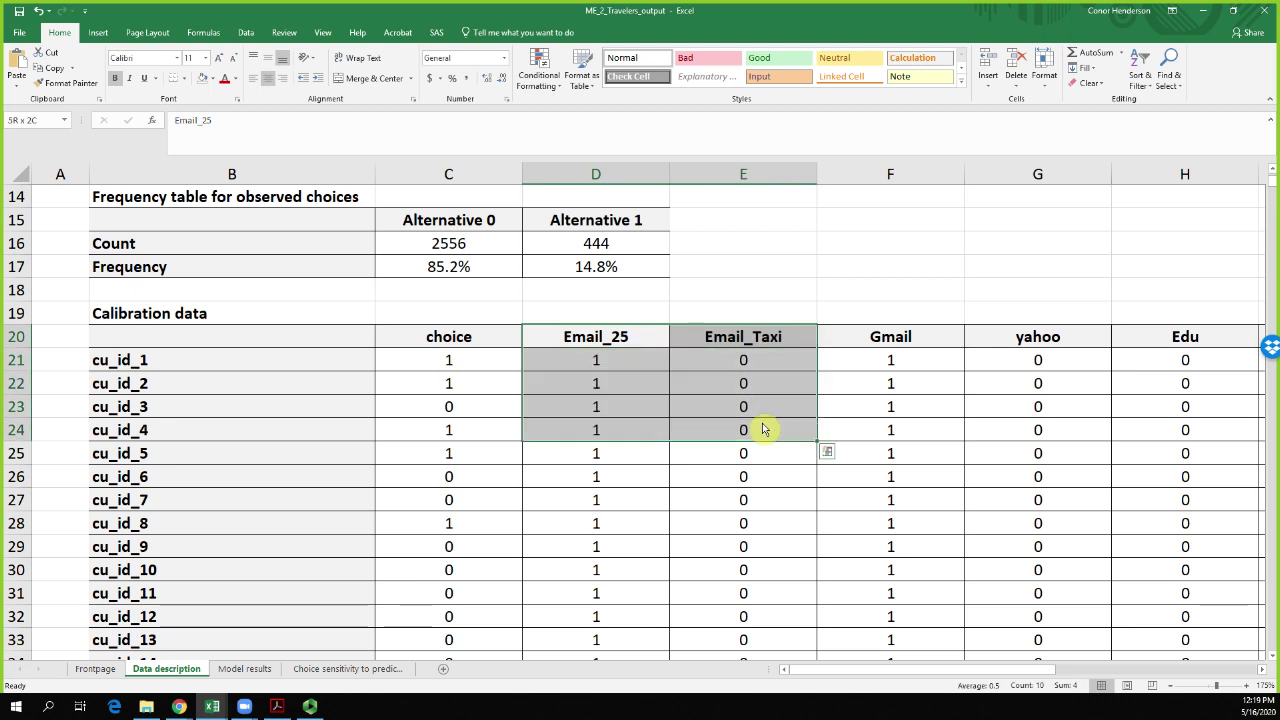
pyautogui.click(619, 367)
pyautogui.moveTo(619, 367); pyautogui.dragTo(619, 614)
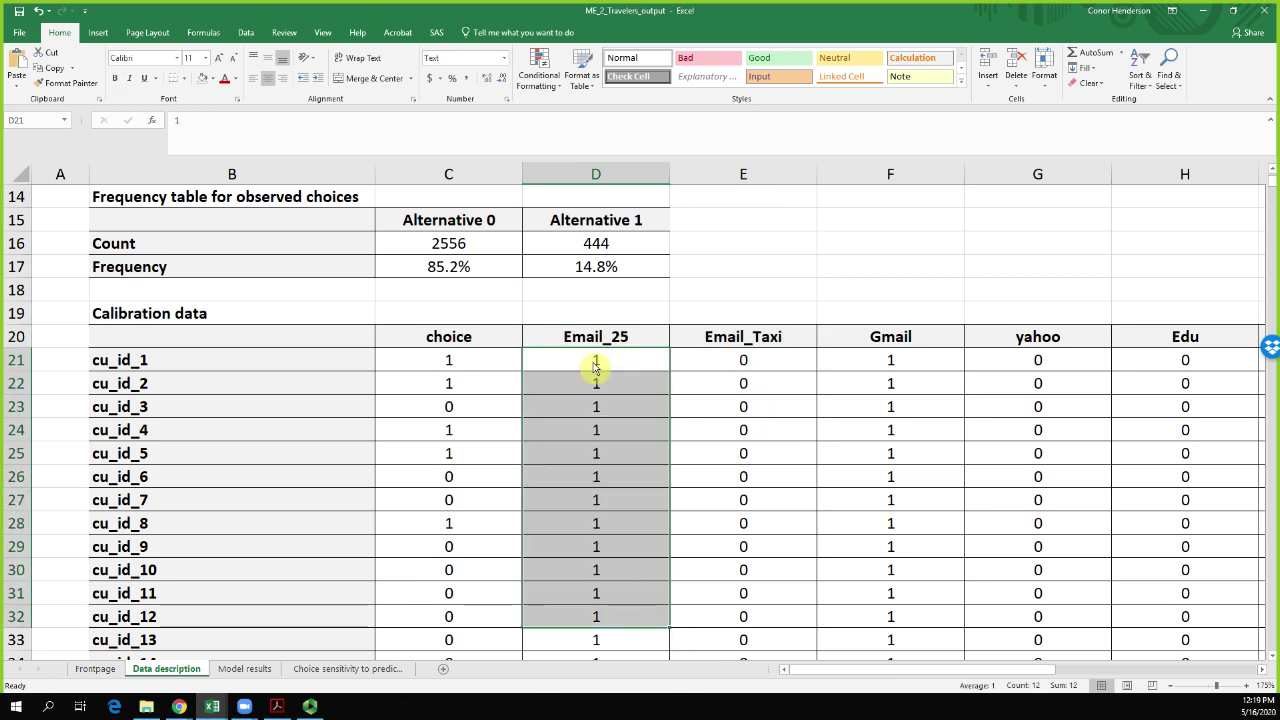
pyautogui.moveTo(750, 360); pyautogui.dragTo(743, 455)
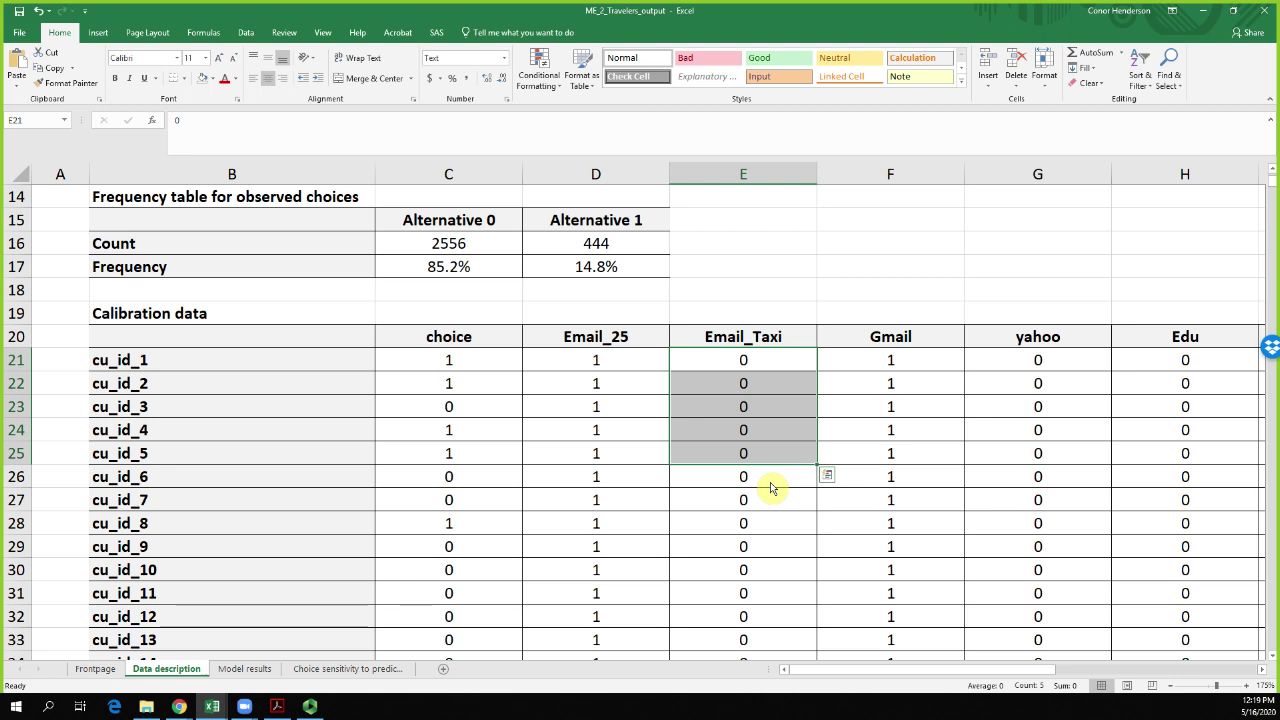
# Examine the remaining traveler predictors from Gmail through RoundTrip, selecting the email domain, AlaskaFF and address columns for the first five travelers
pyautogui.moveTo(902, 345); pyautogui.dragTo(1195, 460)
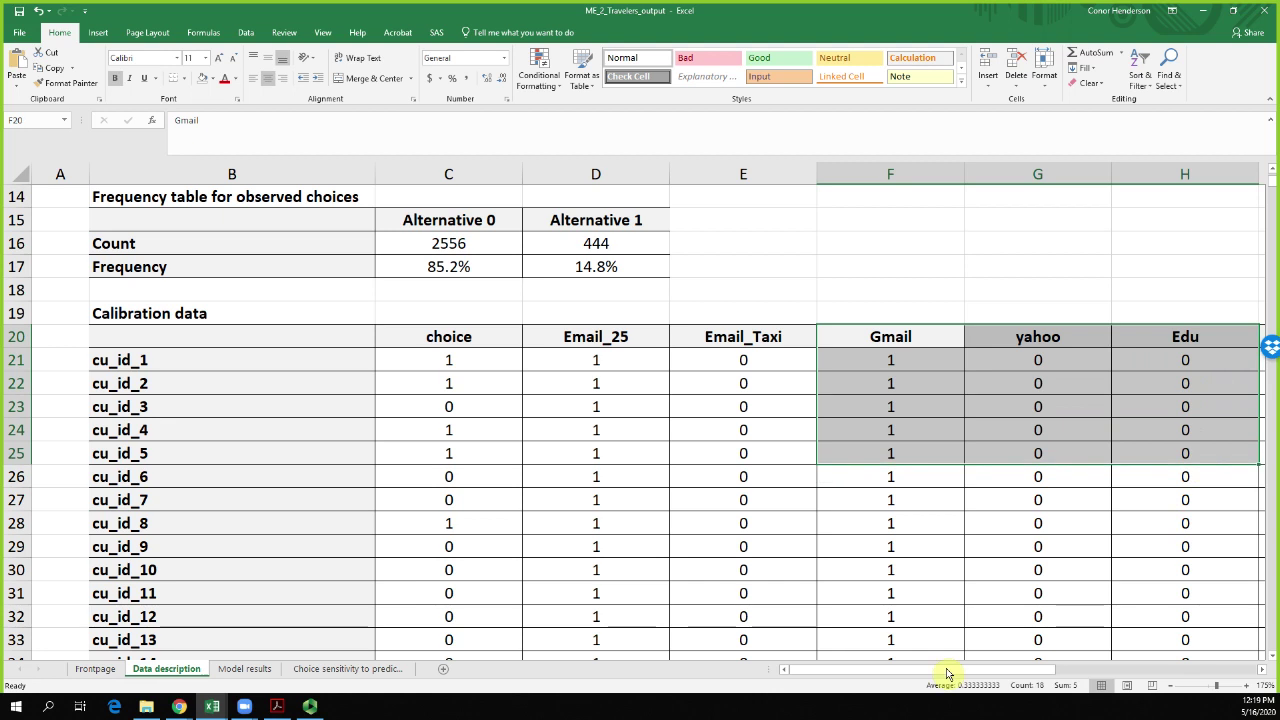
pyautogui.moveTo(942, 673); pyautogui.dragTo(1072, 673)
pyautogui.moveTo(726, 340); pyautogui.dragTo(735, 455)
pyautogui.moveTo(882, 341); pyautogui.dragTo(1008, 471)
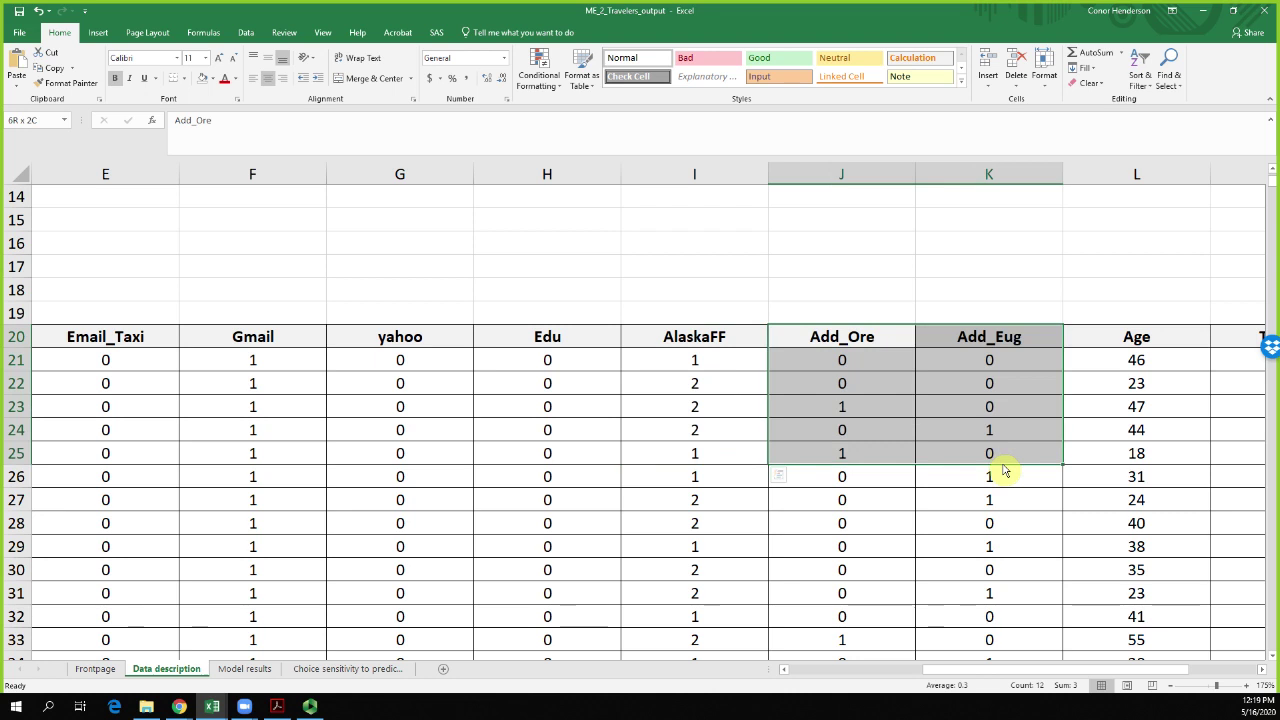
pyautogui.moveTo(1013, 673); pyautogui.dragTo(1112, 668)
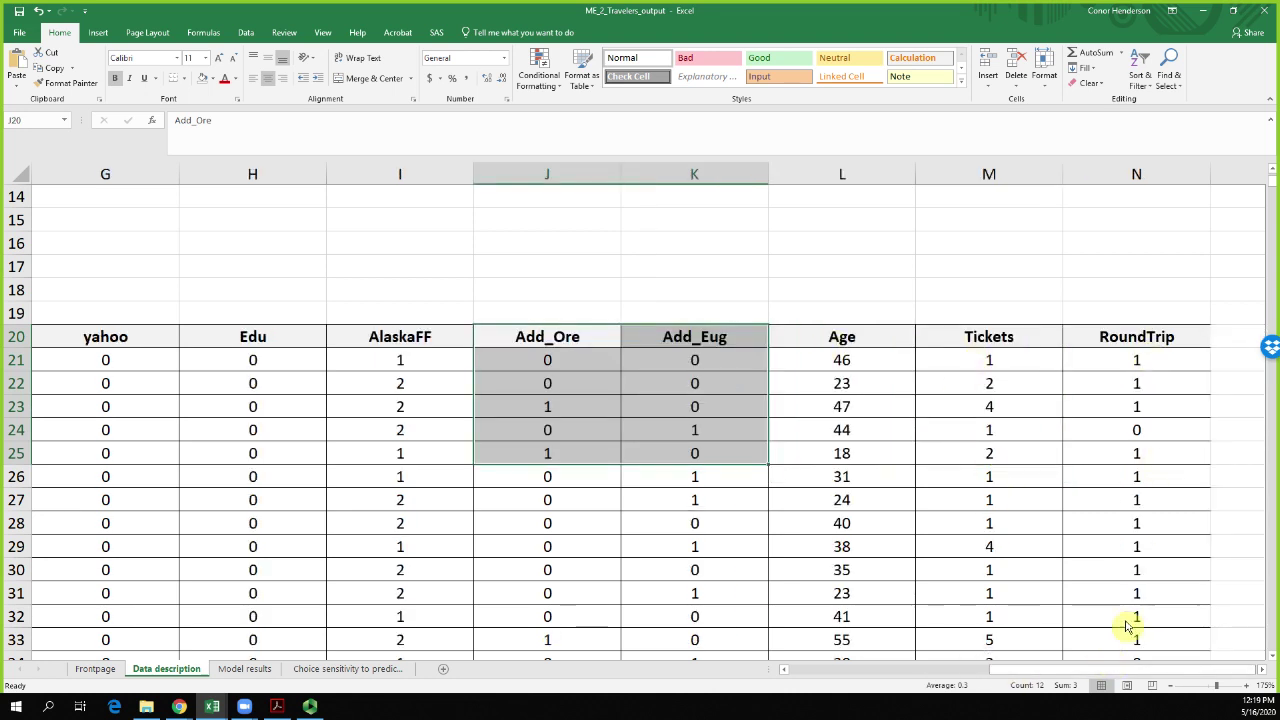
pyautogui.moveTo(1143, 670); pyautogui.dragTo(496, 692)
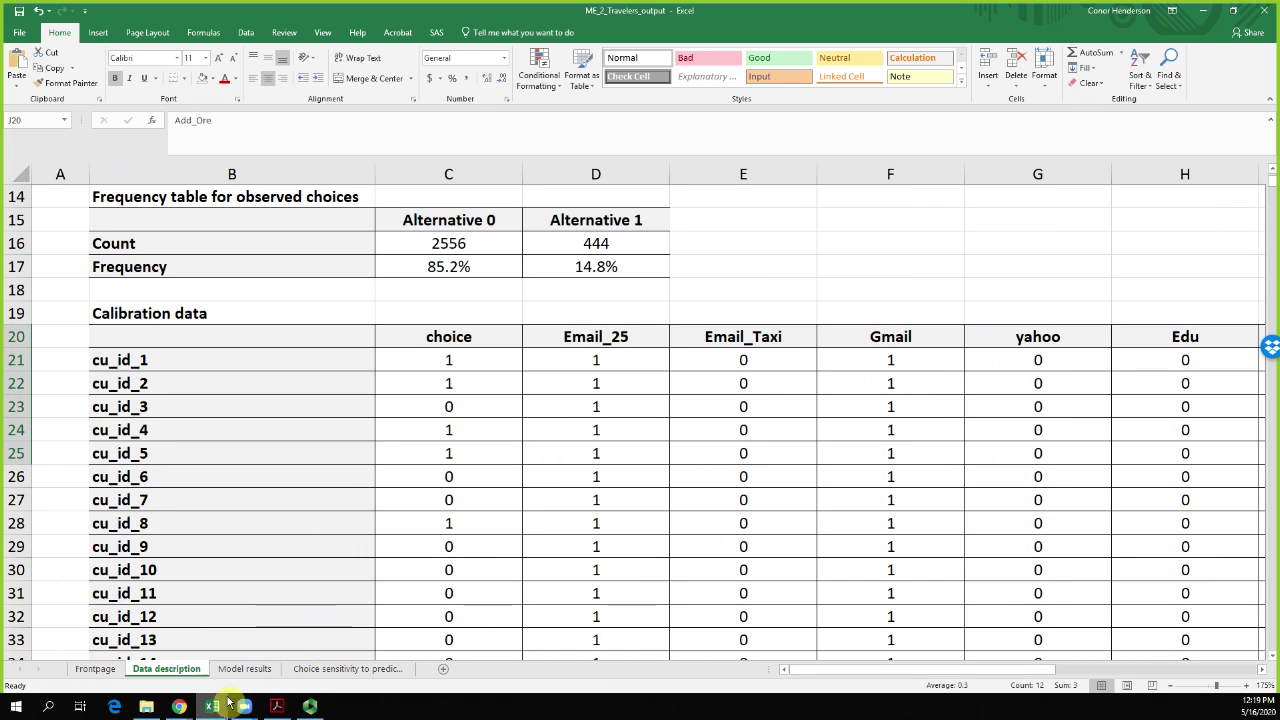
# Switch to Enginius in Chrome and examine the traveler calibration data on its dashboard
pyautogui.moveTo(180, 707)
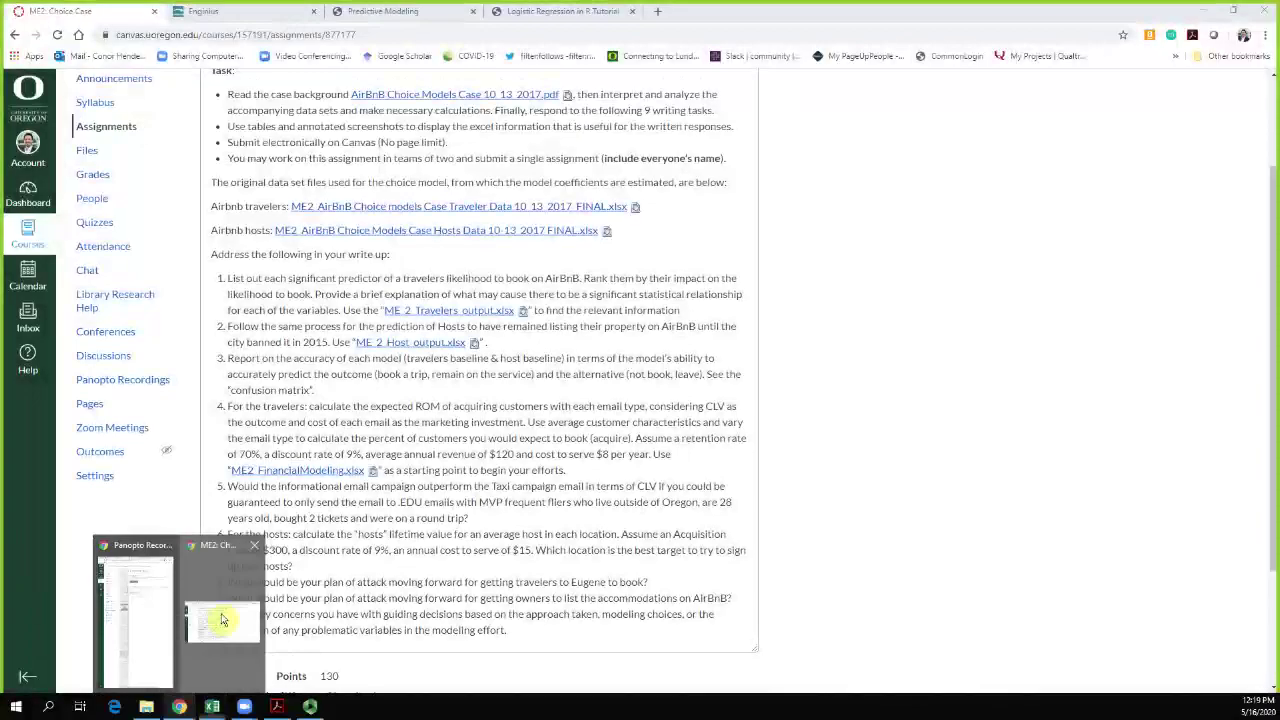
pyautogui.click(222, 620)
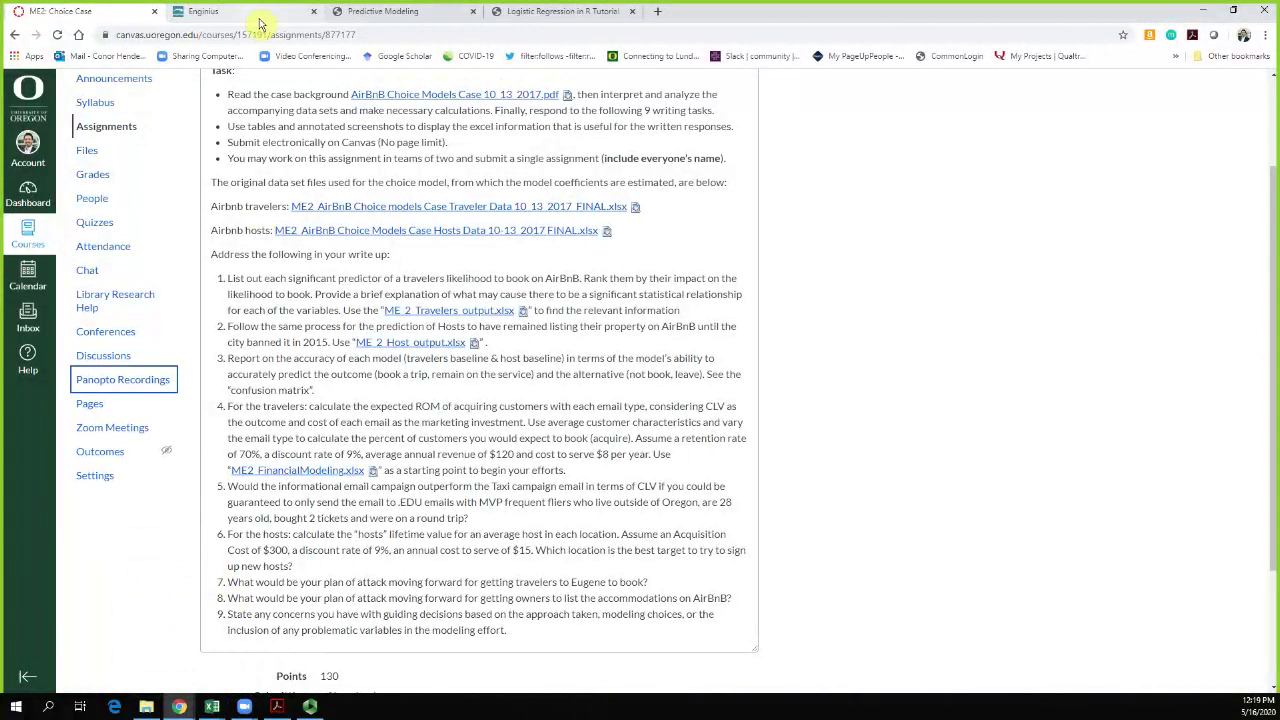
pyautogui.click(258, 14)
pyautogui.click(707, 198)
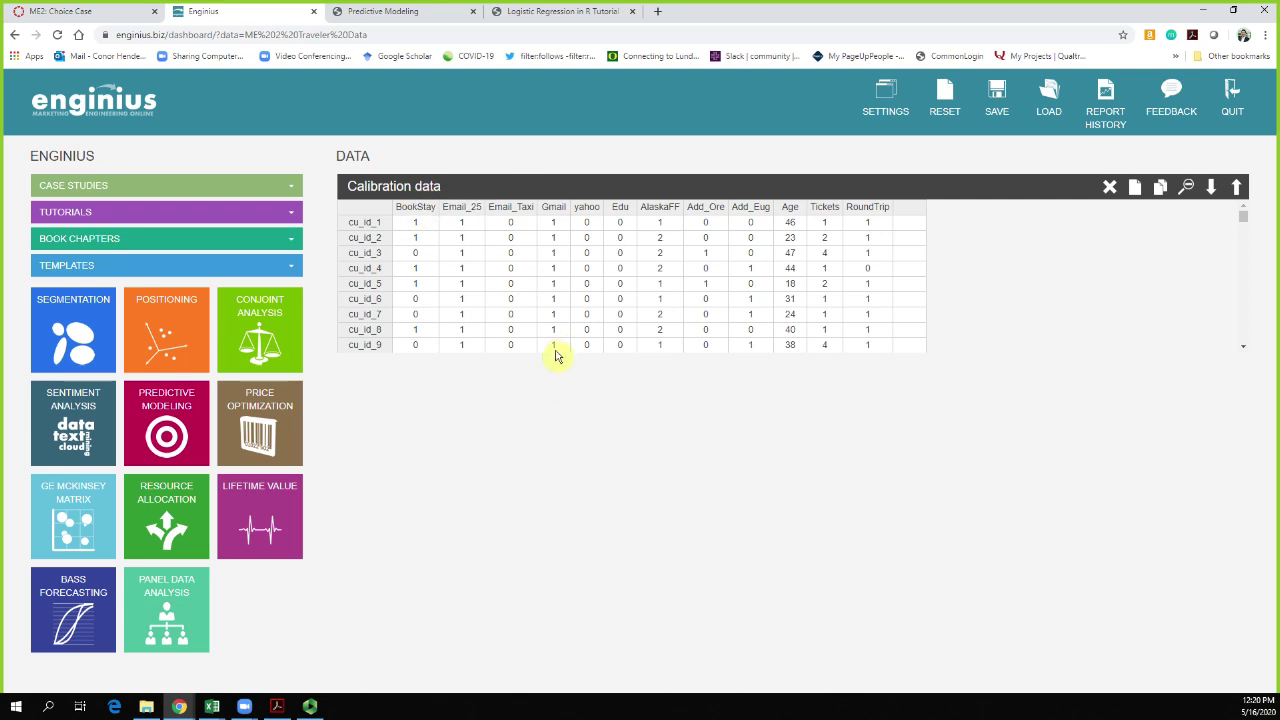
# Read the DataCamp logistic regression tutorial, from the linear versus logistic regression comparison through the formulas to the Smarket data example
pyautogui.click(578, 12)
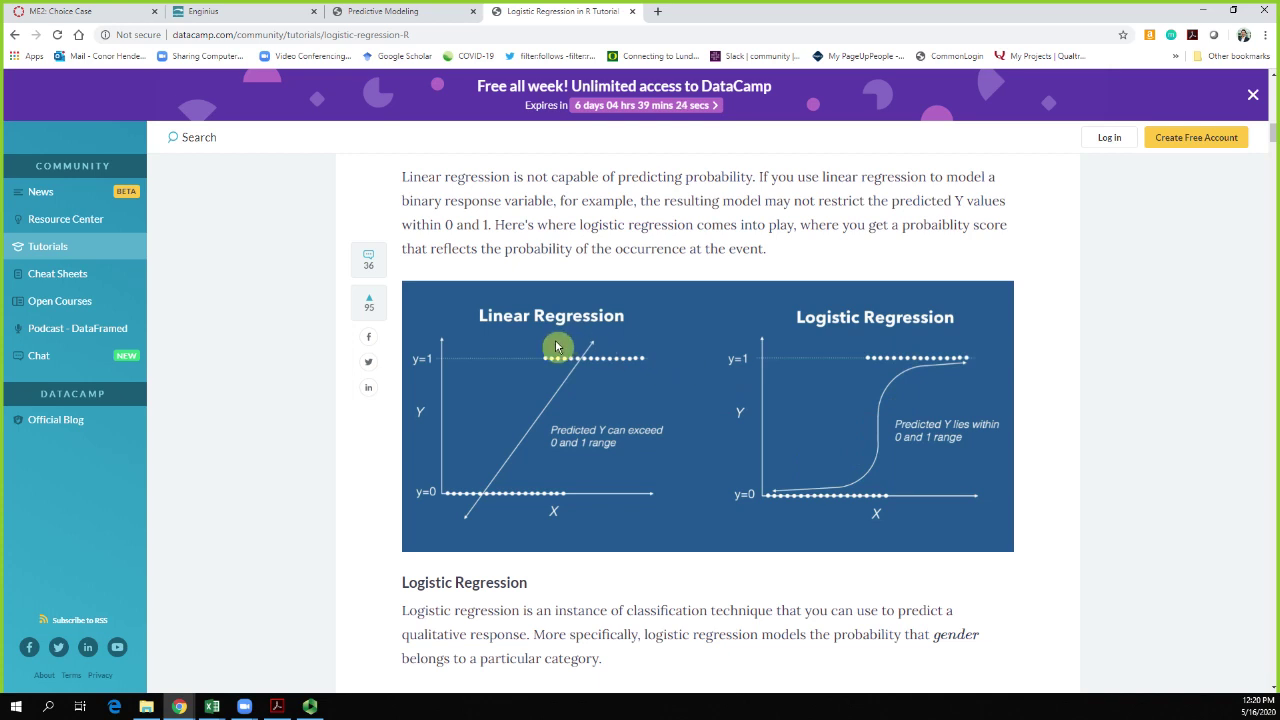
pyautogui.scroll(-6, 562, 350)
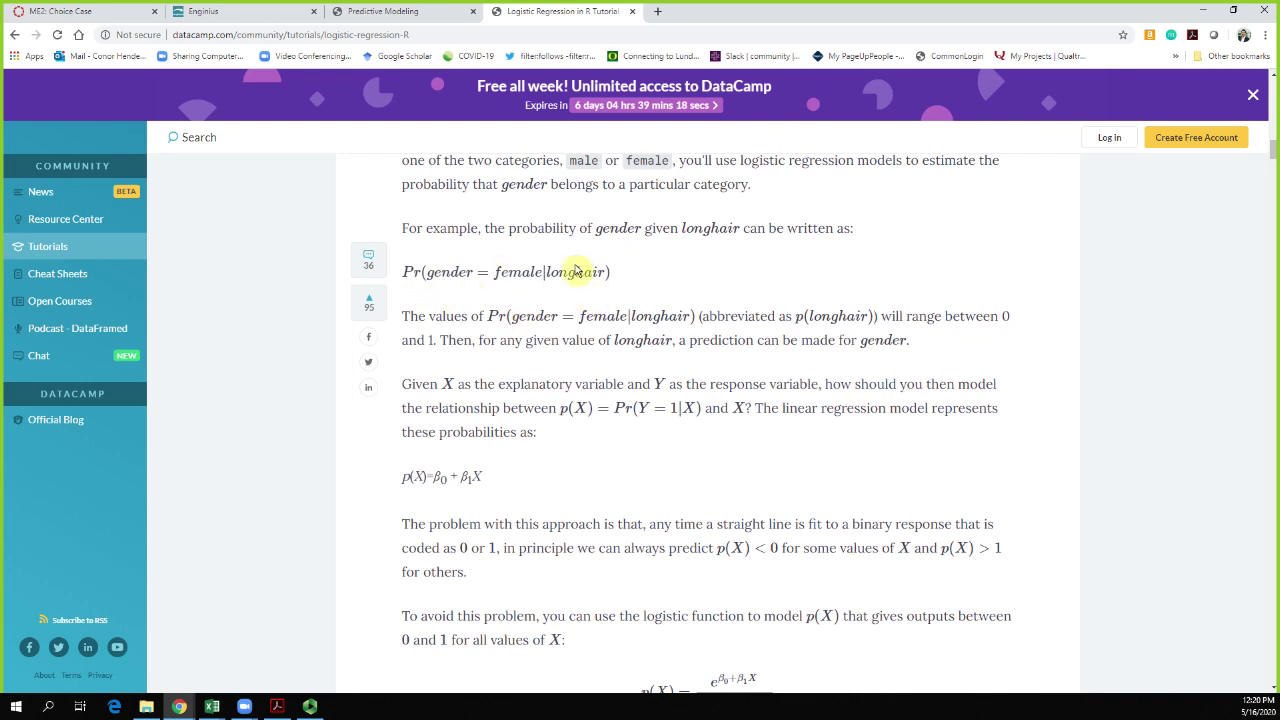
pyautogui.scroll(-6, 646, 297)
pyautogui.scroll(-15, 651, 306)
pyautogui.scroll(-10, 651, 306)
pyautogui.scroll(-7, 609, 423)
pyautogui.scroll(-1, 629, 488)
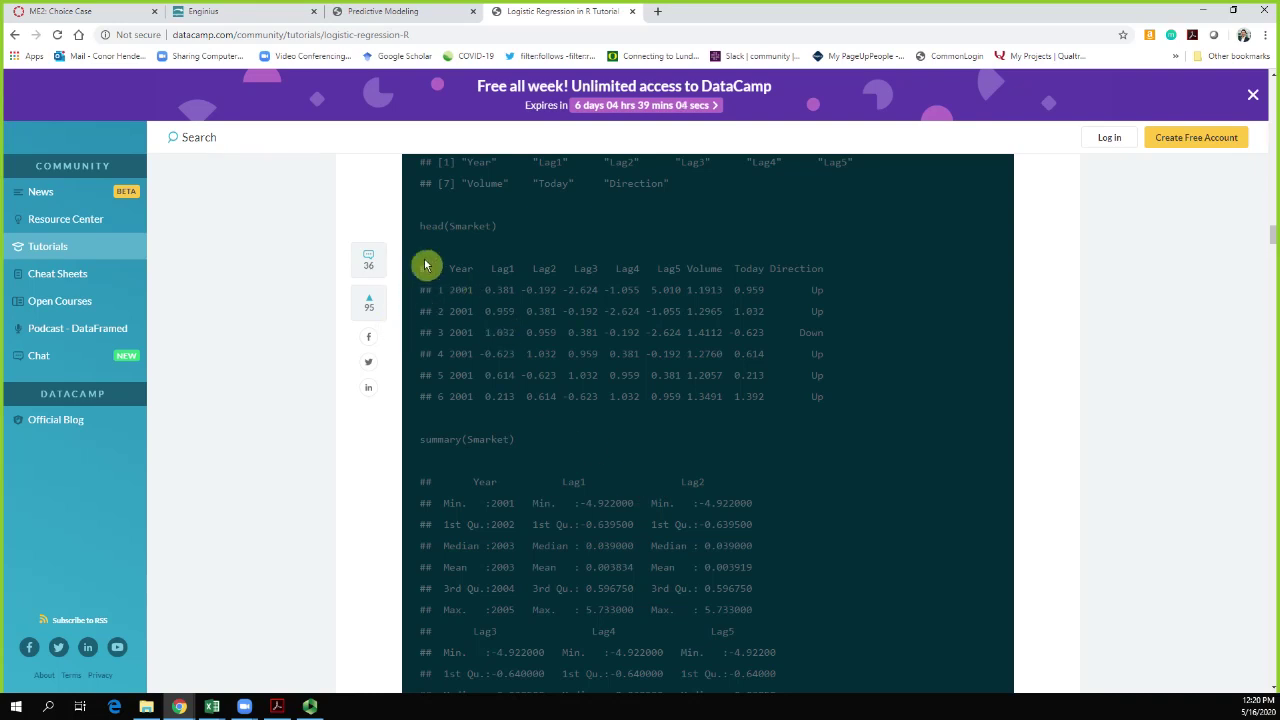
# Run Enginius Predictive Modeling on the calibration data as a choice between 2 alternatives, with BookStay as target, no cross-validation and a web page report
pyautogui.click(268, 14)
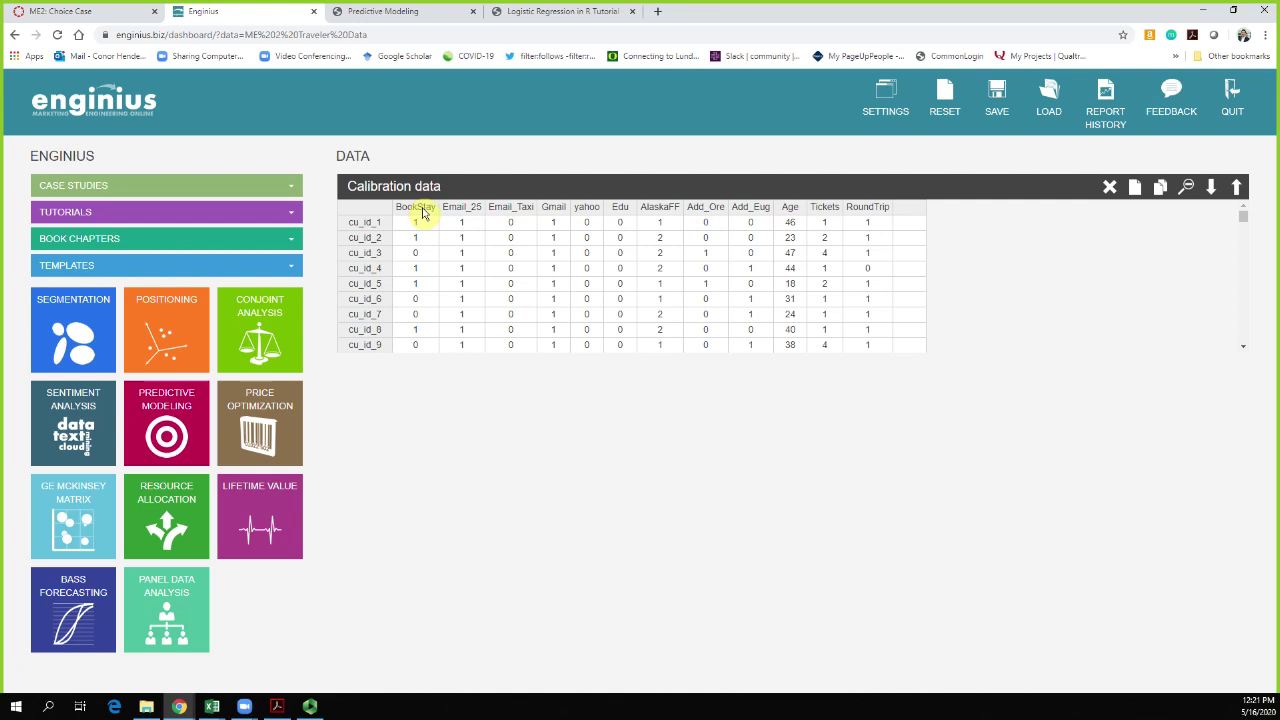
pyautogui.click(170, 410)
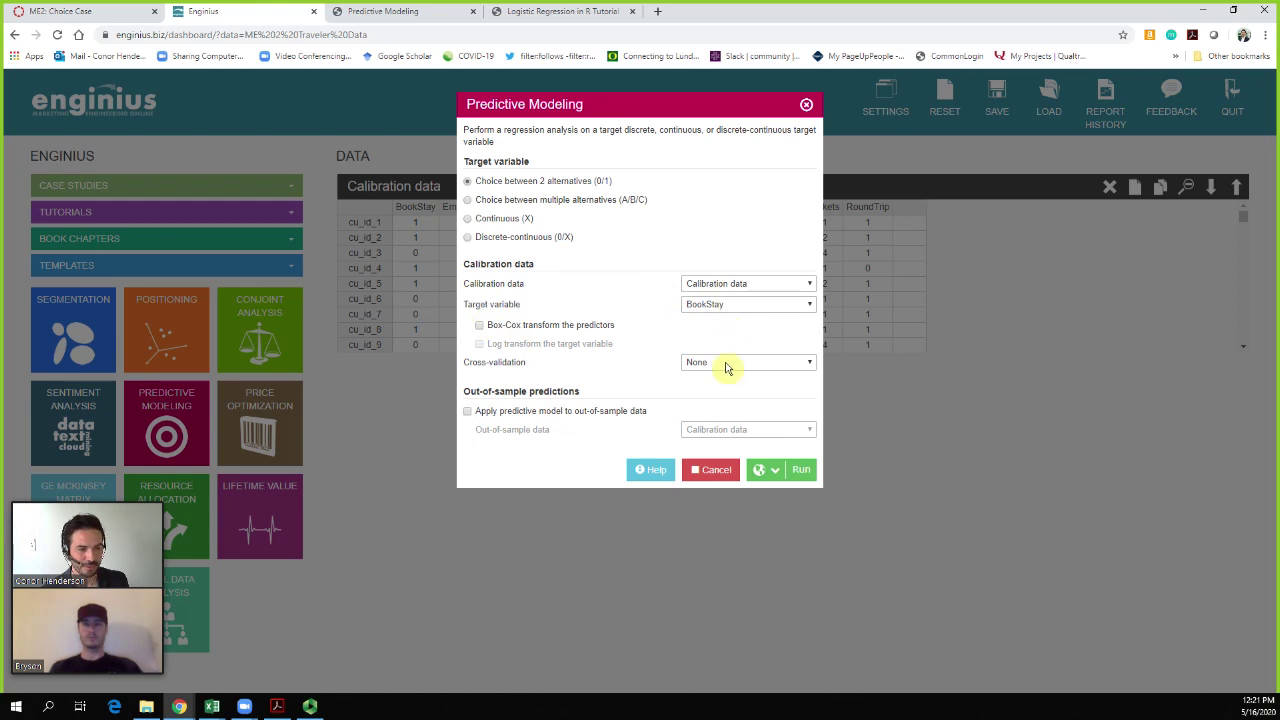
pyautogui.click(772, 470)
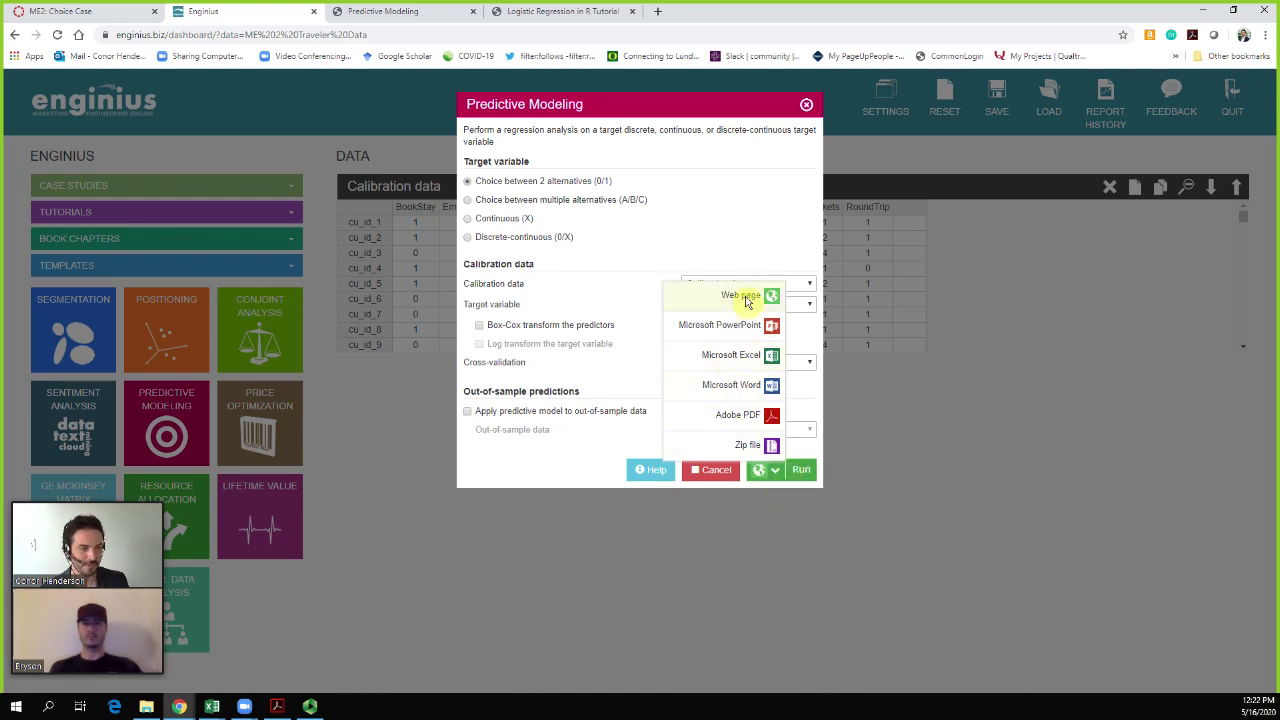
pyautogui.click(800, 472)
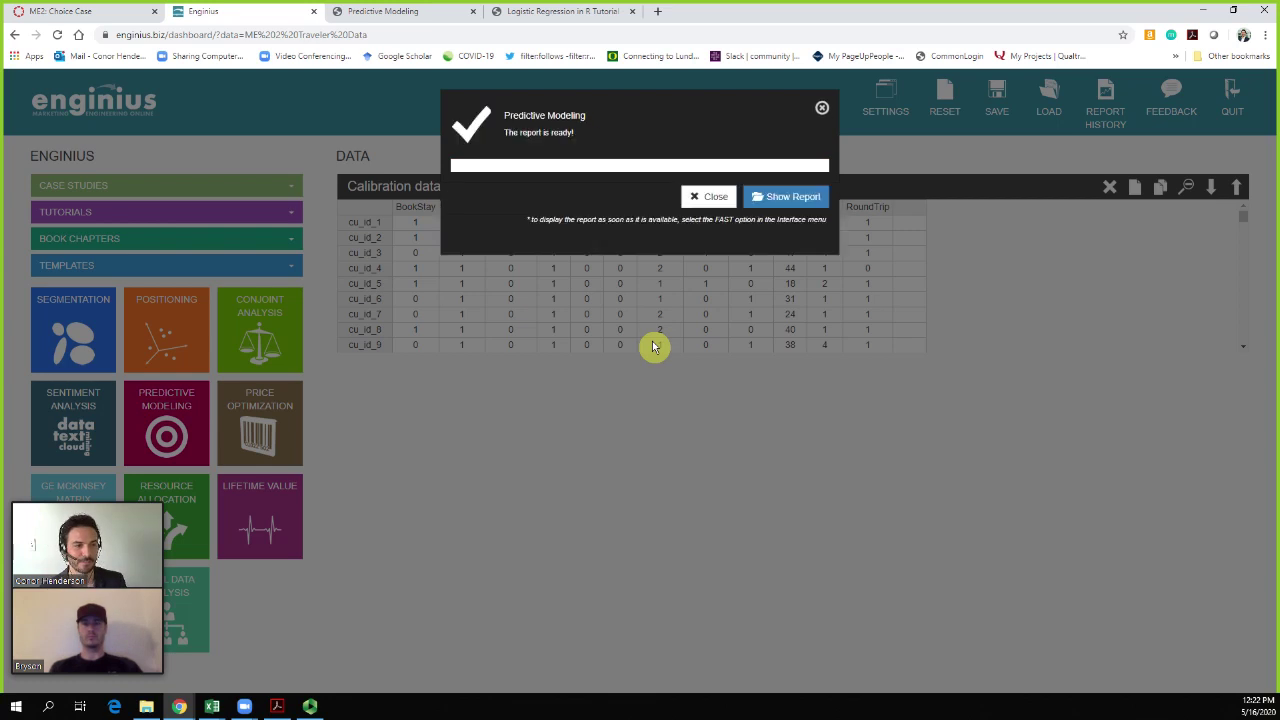
# Show the Predictive Modeling report, look through to its impact of changes in predictors, and dismiss the report notice on the Enginius dashboard
pyautogui.click(793, 196)
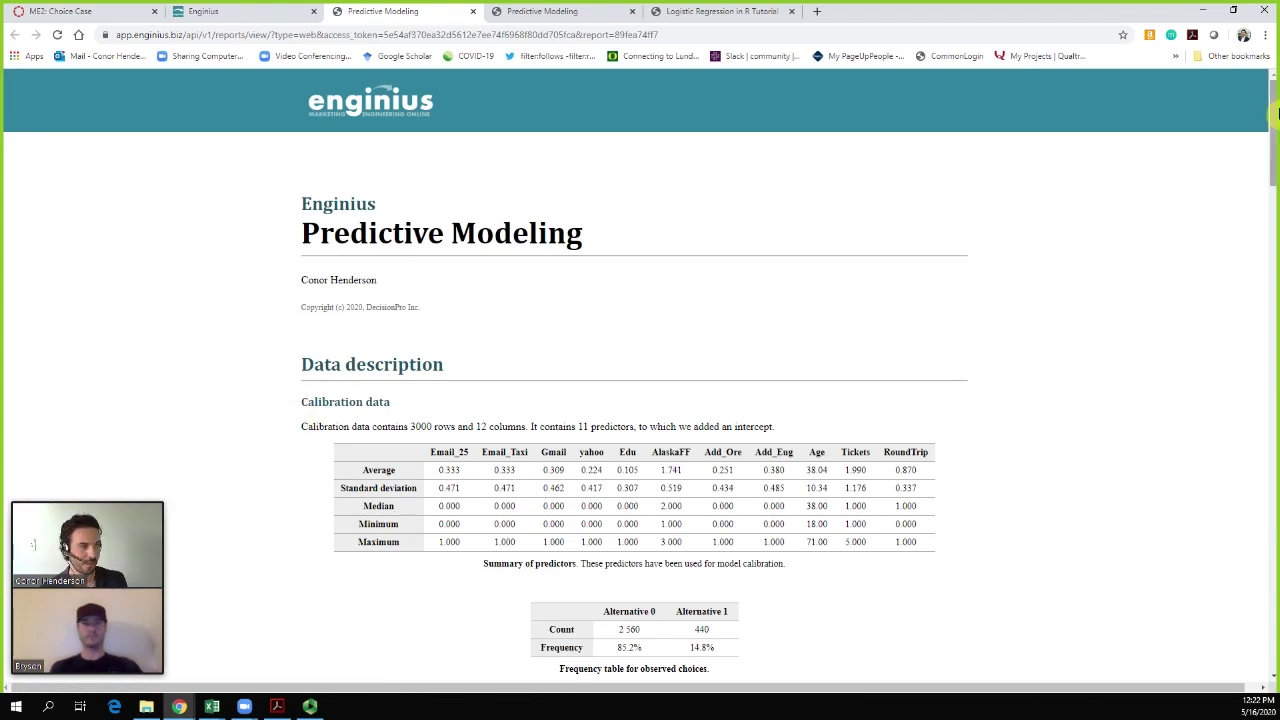
pyautogui.moveTo(1273, 101); pyautogui.dragTo(1273, 600)
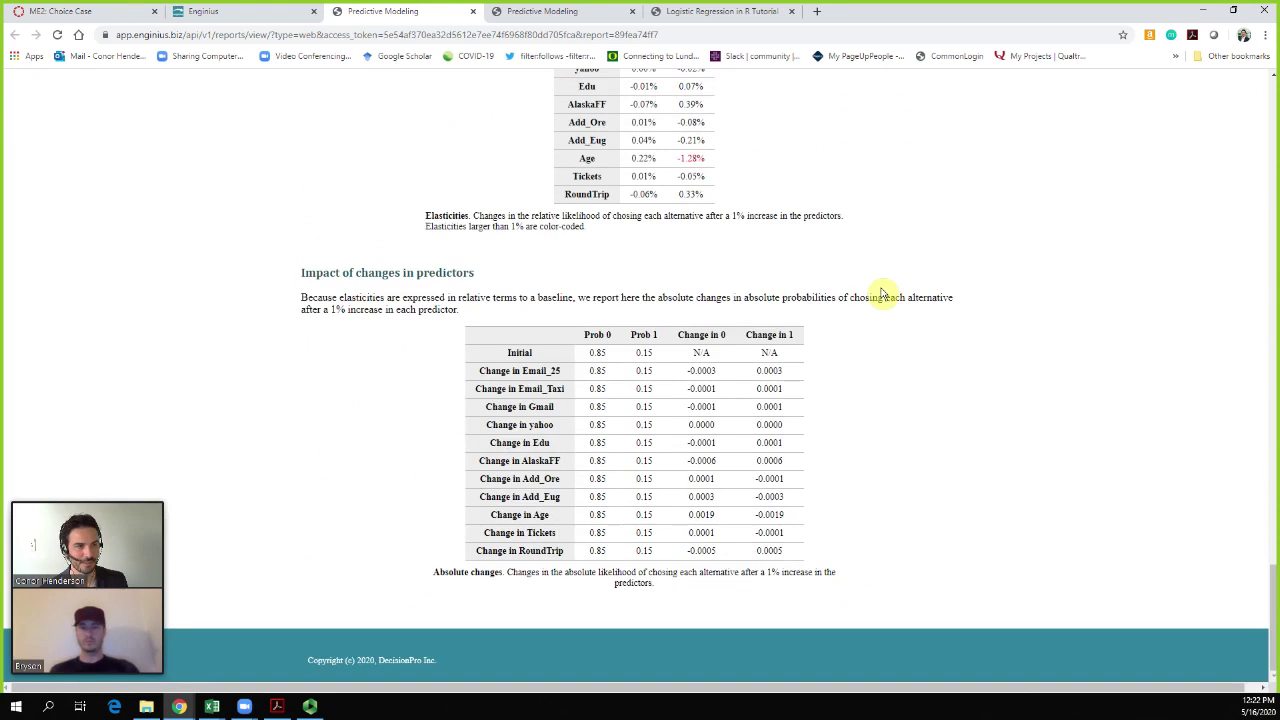
pyautogui.click(251, 14)
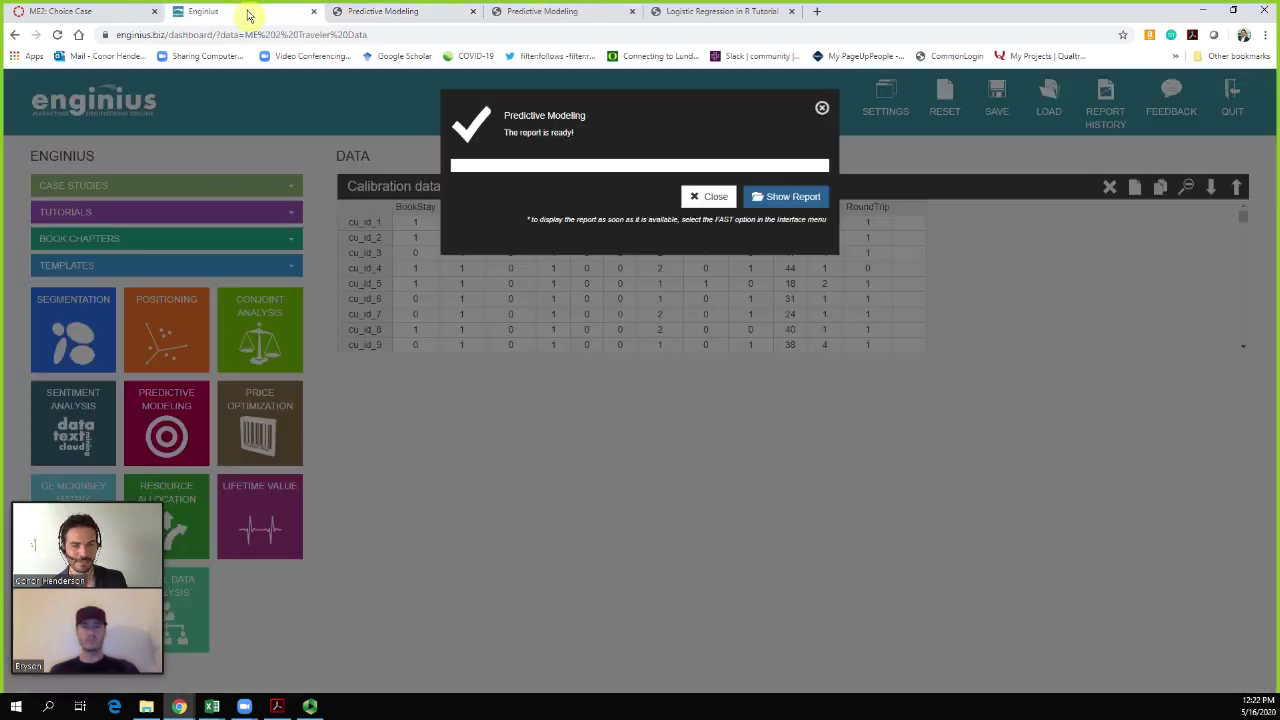
pyautogui.click(711, 196)
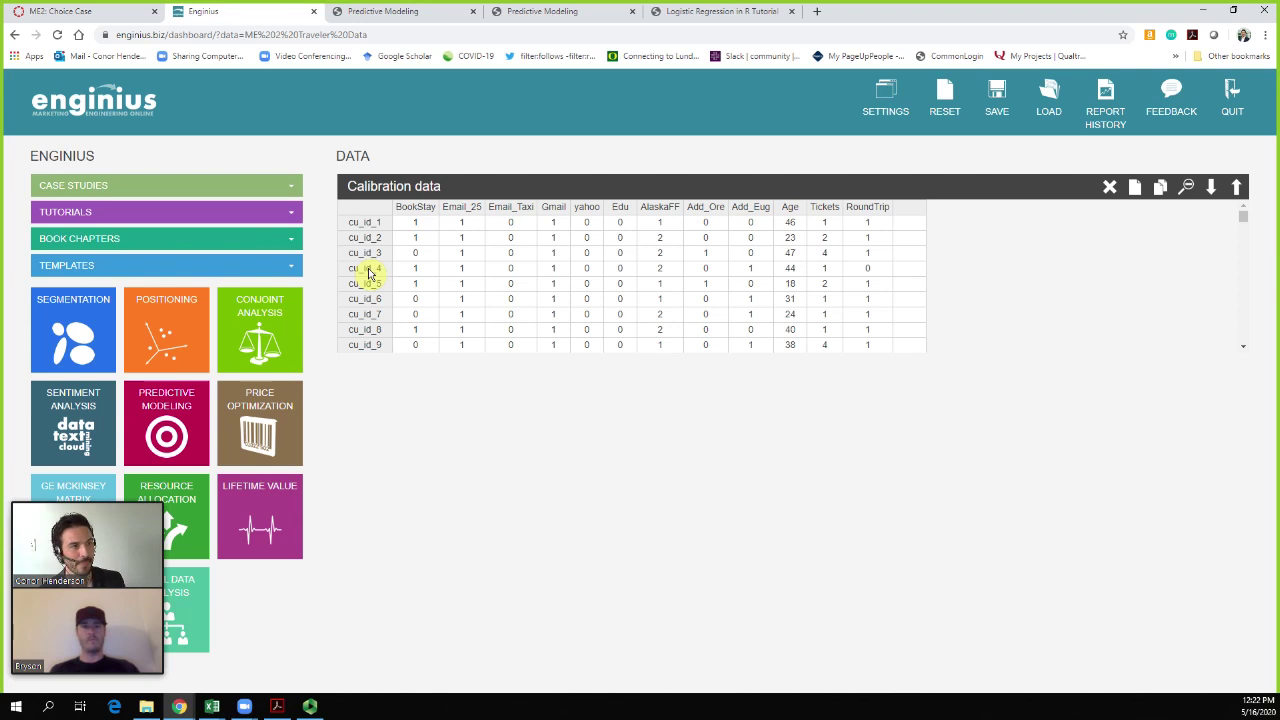
# Switch to the ME_2_Travelers_output workbook in Excel, show the start of its Data description sheet, and clear the video overlay off the tables
pyautogui.click(1237, 12)
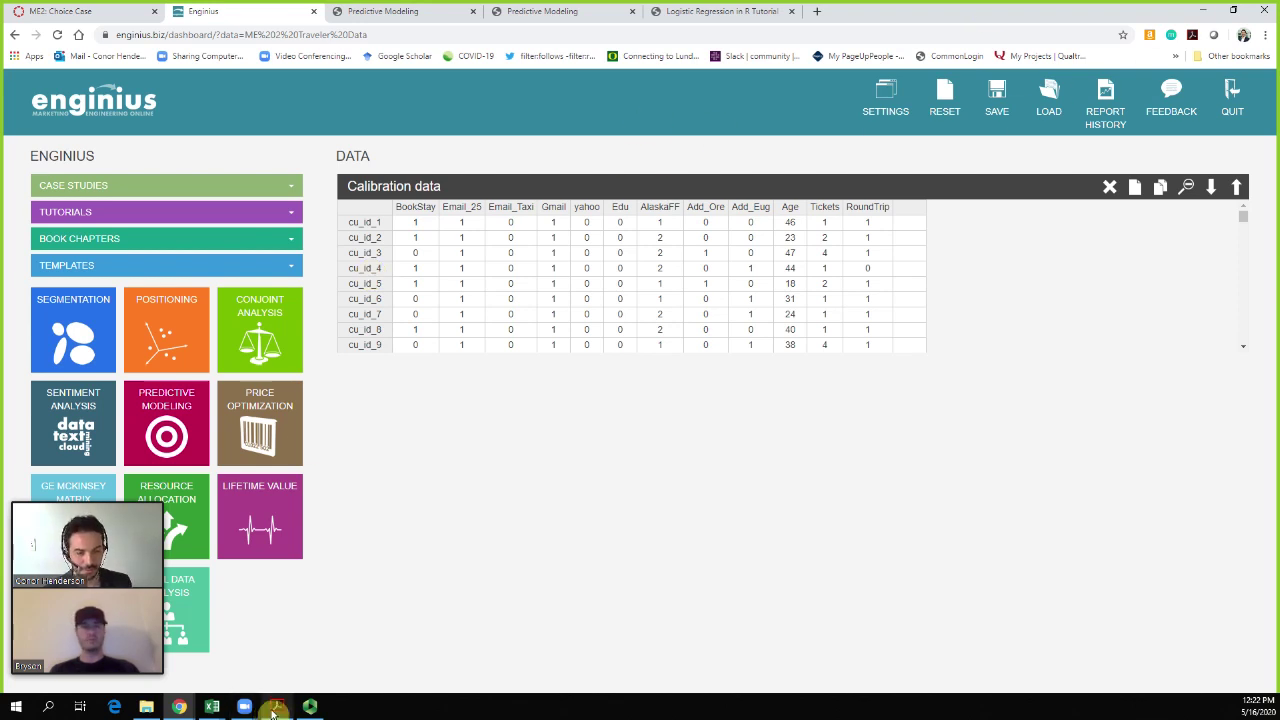
pyautogui.moveTo(213, 711)
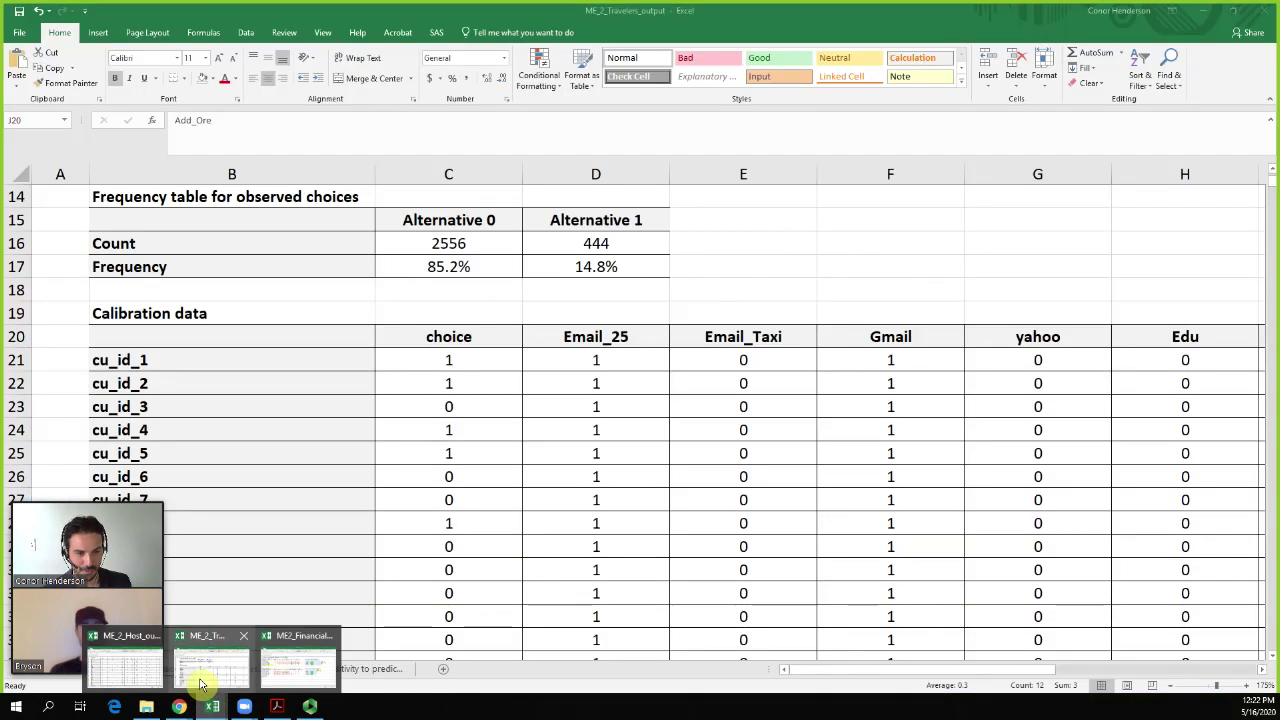
pyautogui.click(201, 685)
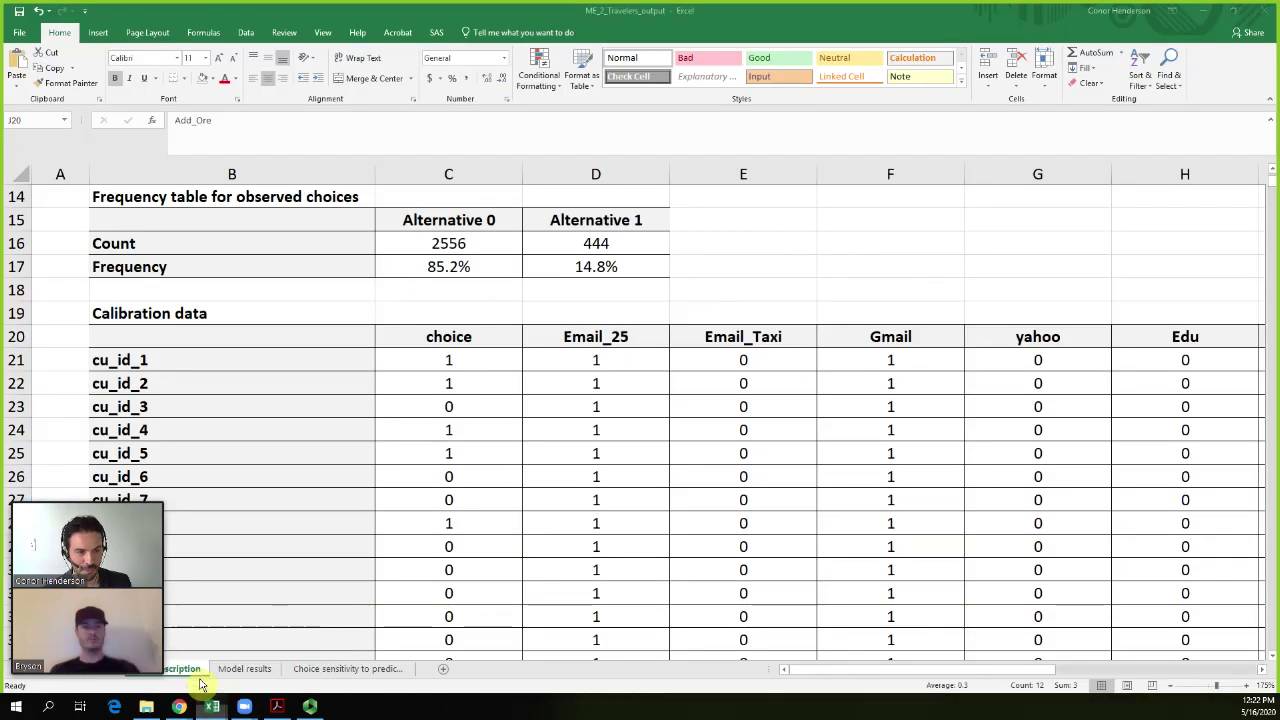
pyautogui.click(266, 406)
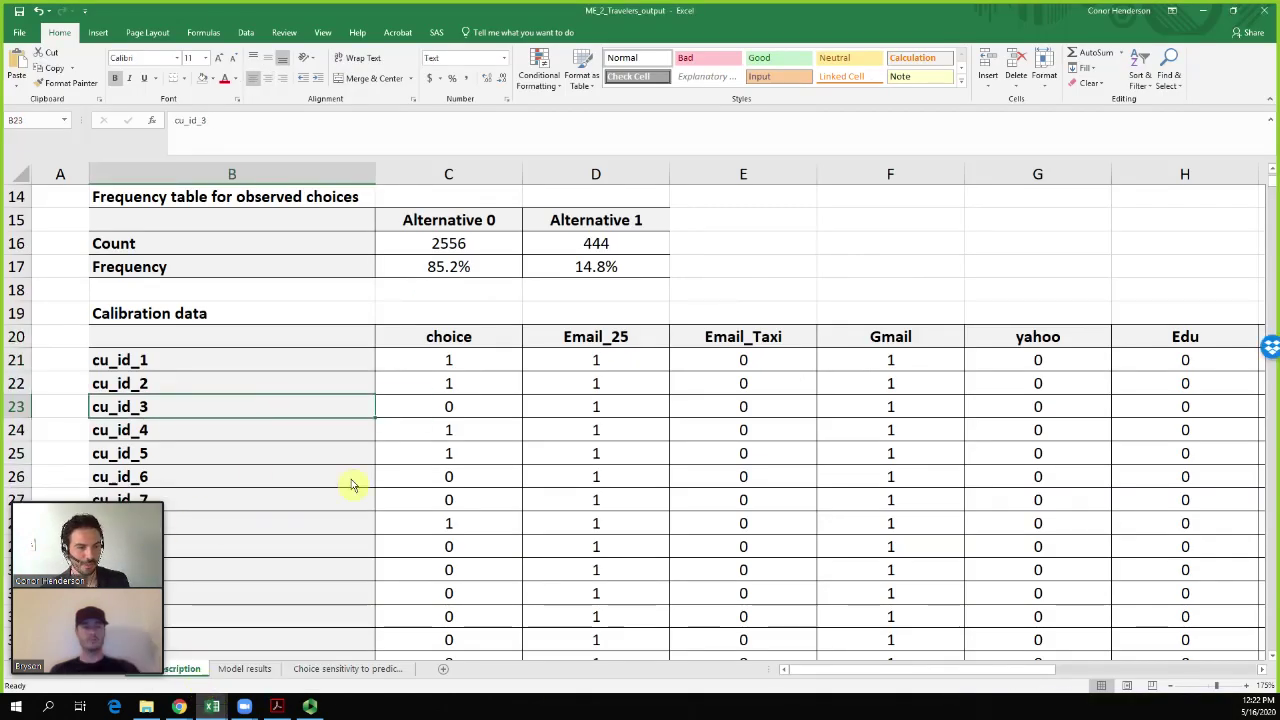
pyautogui.scroll(5, 360, 460)
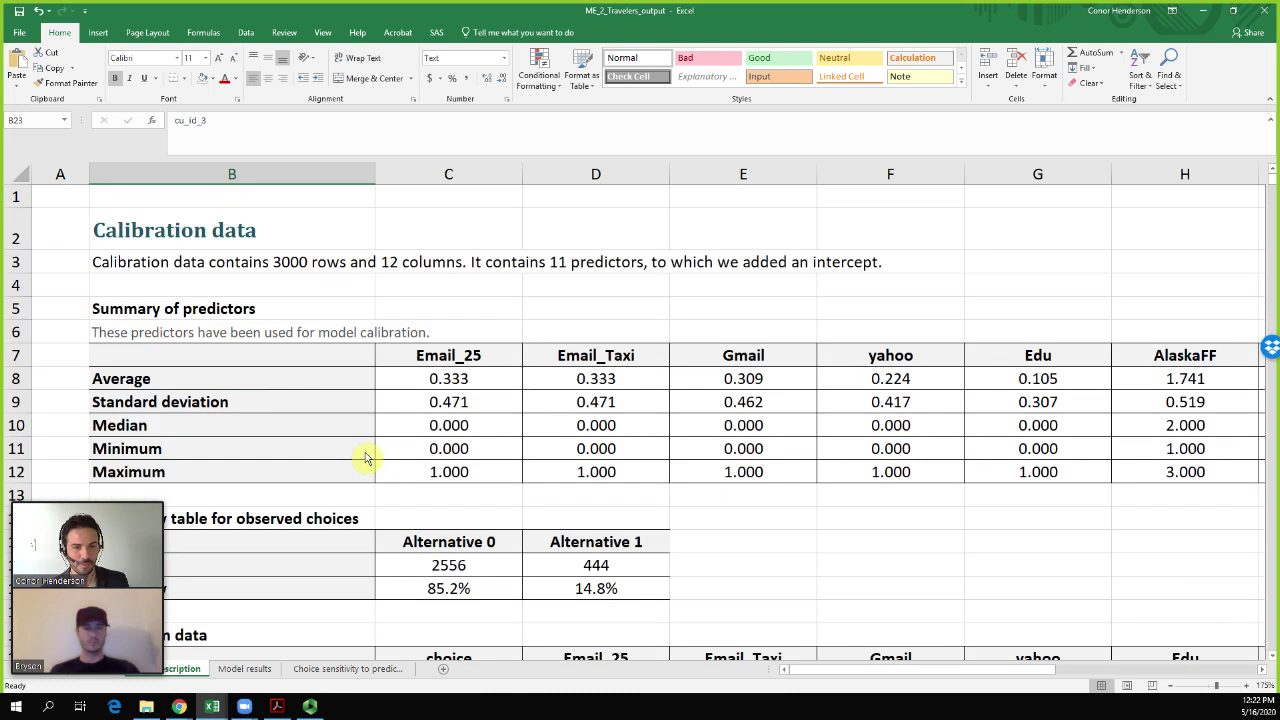
pyautogui.moveTo(109, 502); pyautogui.dragTo(1245, 70)
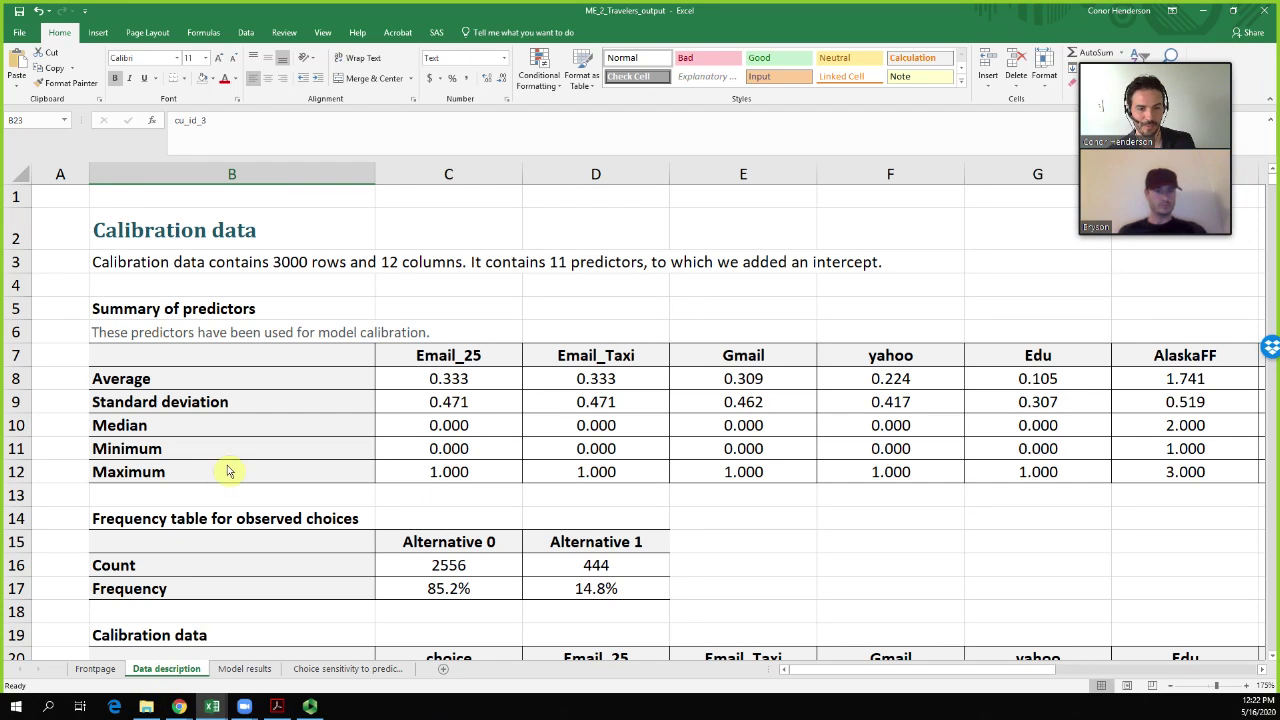
# Examine the predictor summary statistics from average to maximum and the frequency table for observed choices on the Data description sheet
pyautogui.click(425, 362)
pyautogui.moveTo(122, 380); pyautogui.dragTo(916, 373)
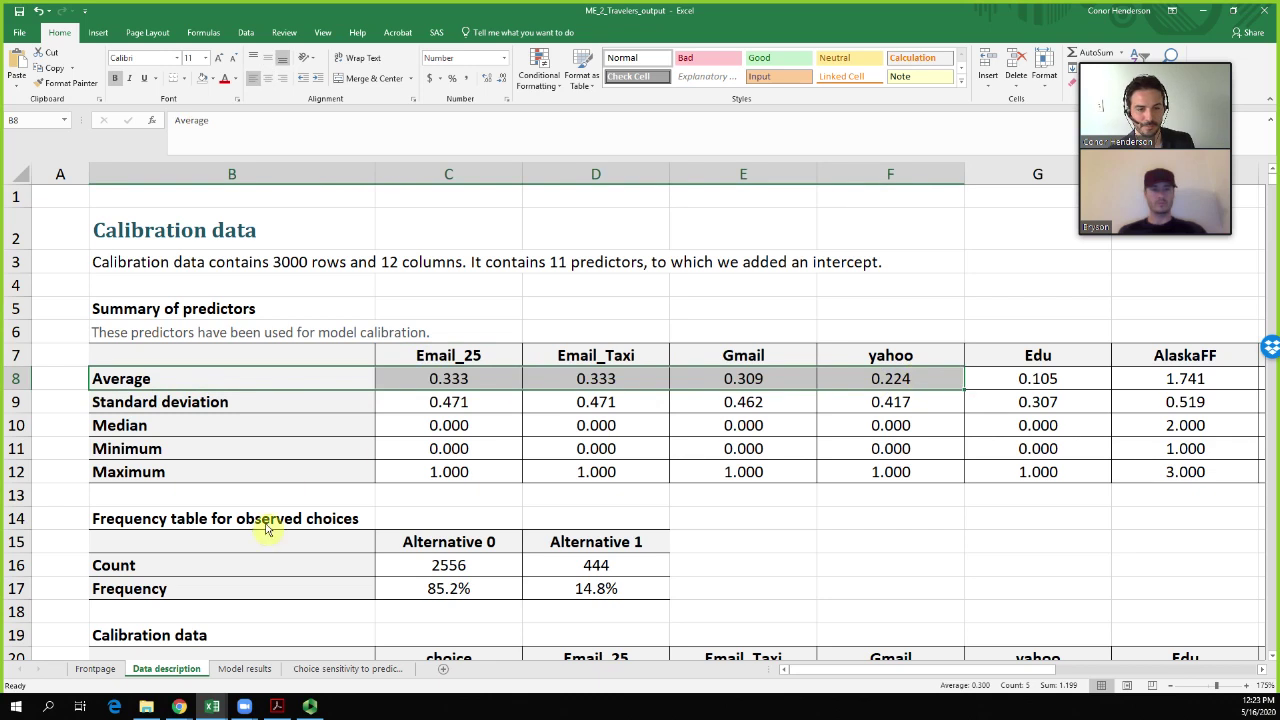
pyautogui.click(258, 407)
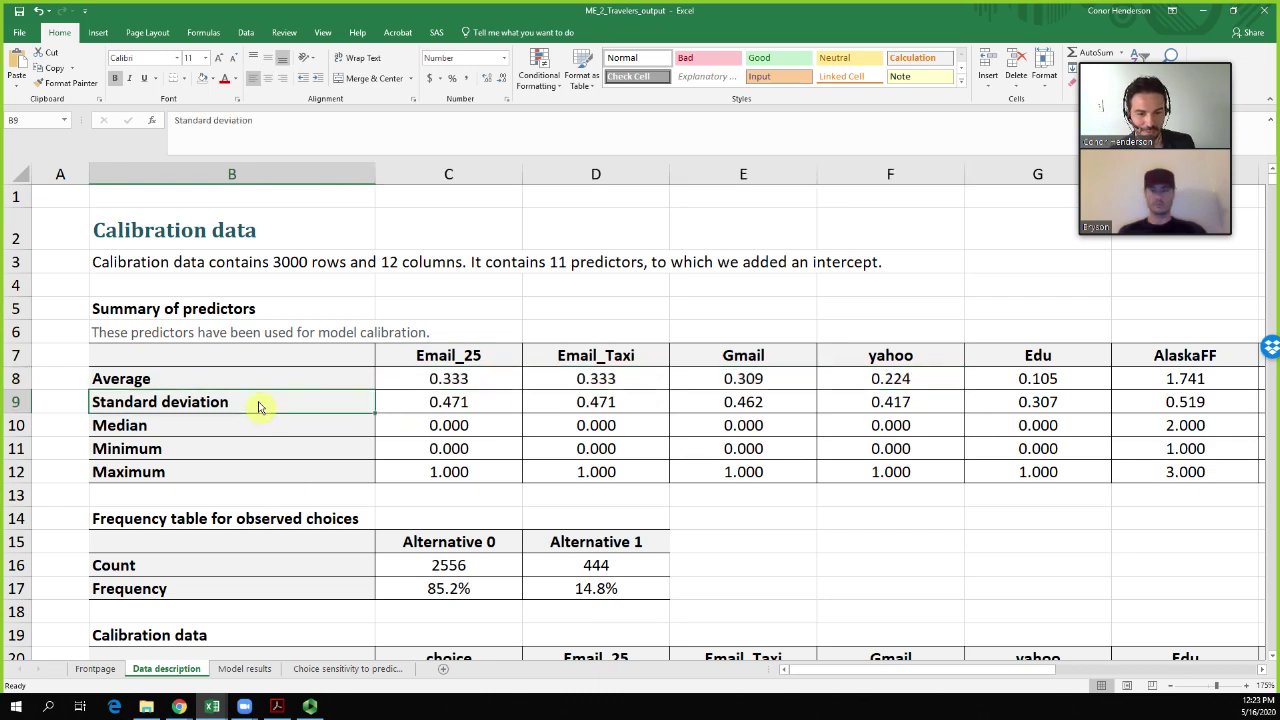
pyautogui.click(258, 426)
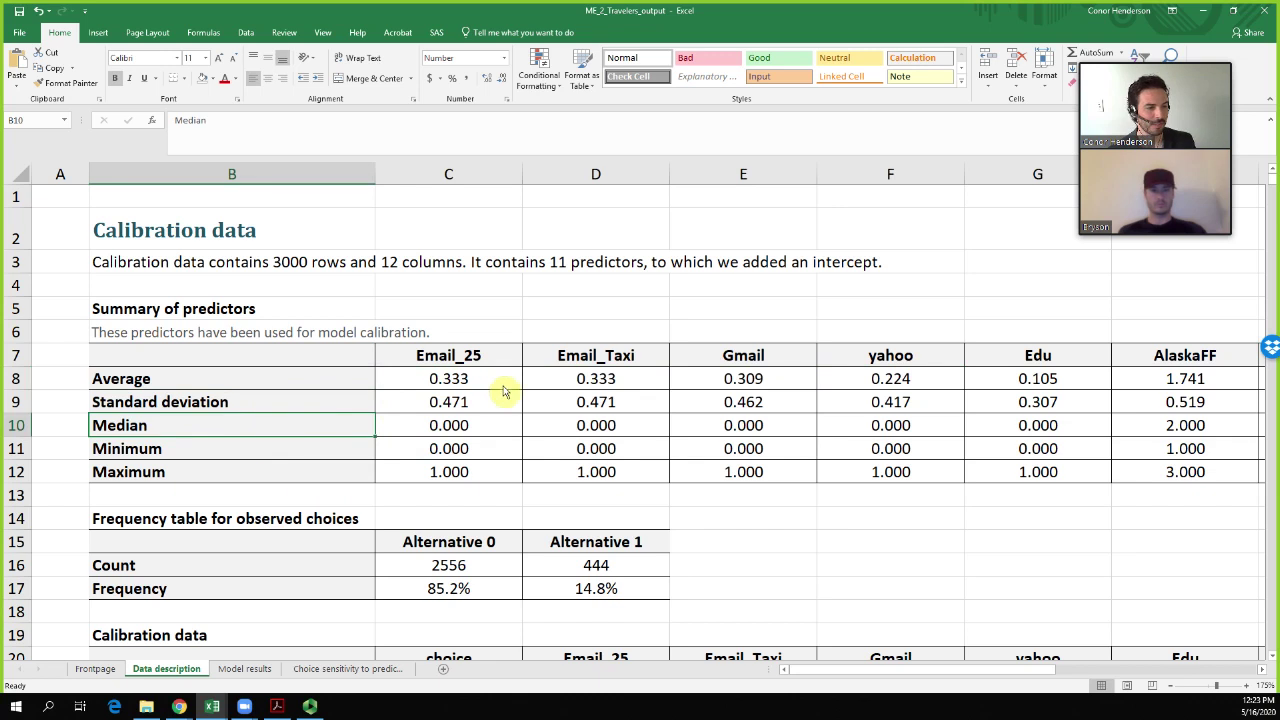
pyautogui.moveTo(214, 358); pyautogui.dragTo(951, 486)
pyautogui.click(931, 514)
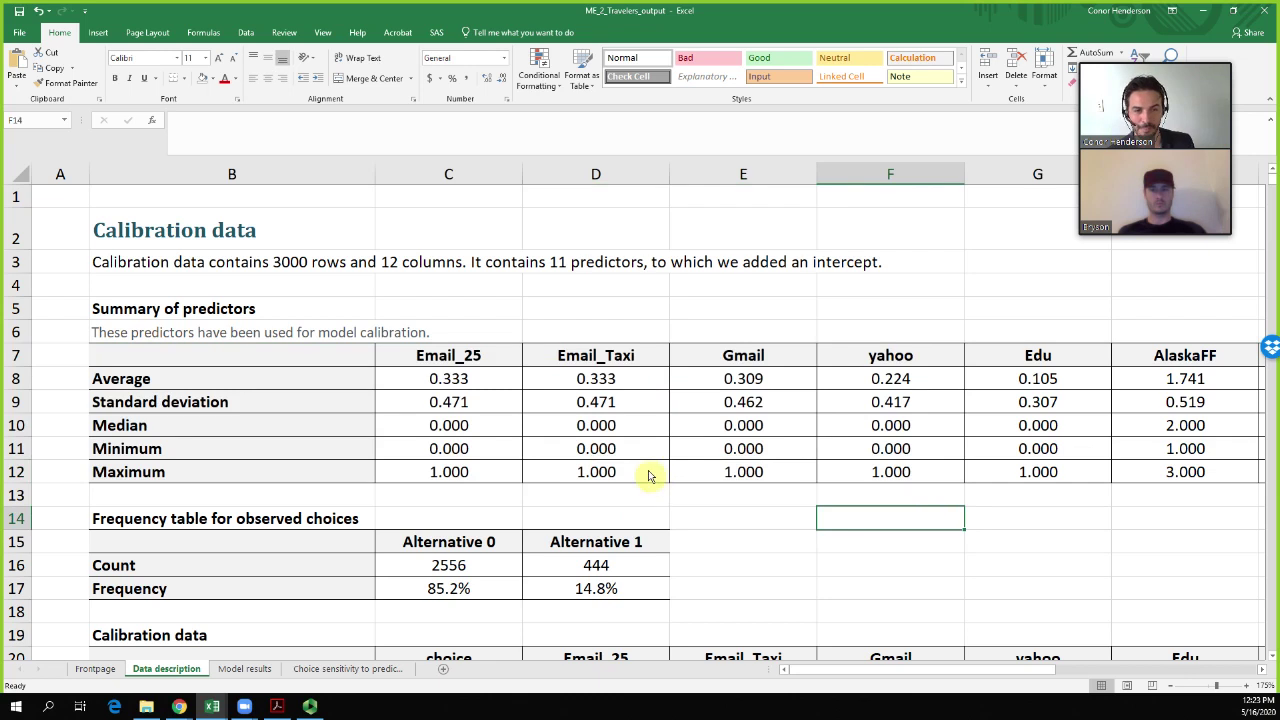
pyautogui.scroll(-2, 666, 462)
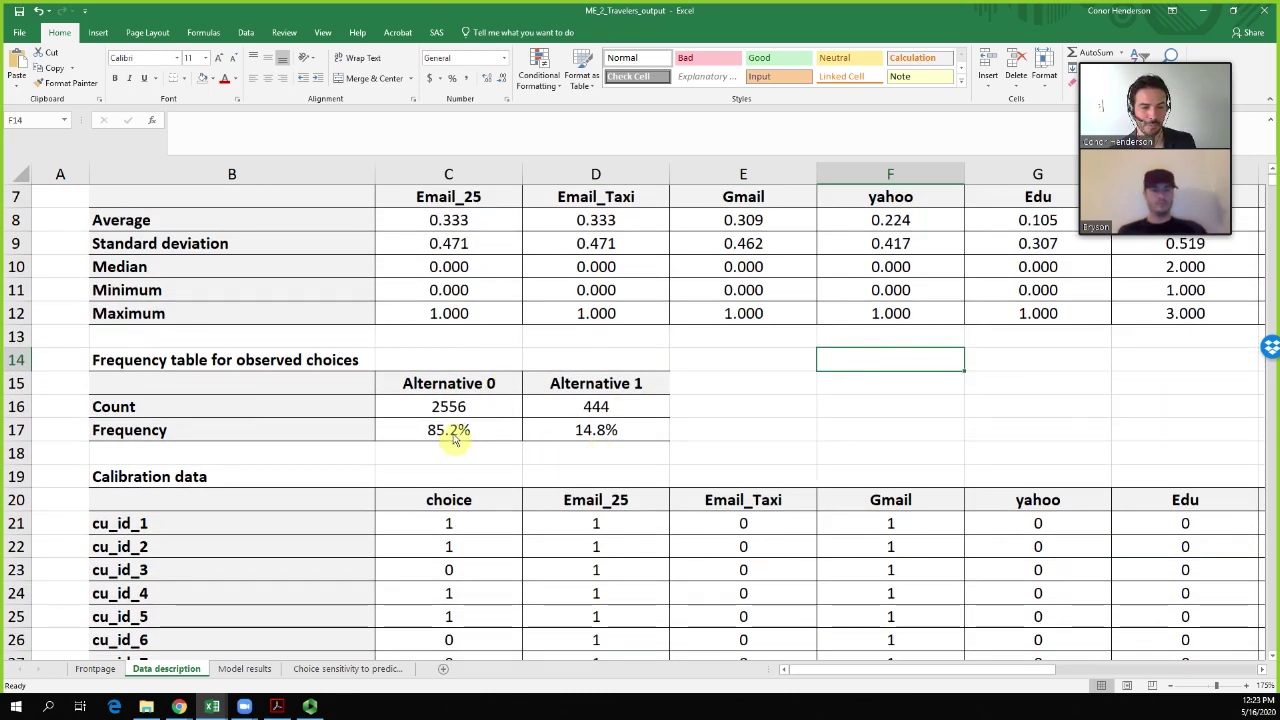
# Show the Model results sheet and examine the parameter estimates in the Model statistics table, including those for Gmail and Age
pyautogui.click(243, 670)
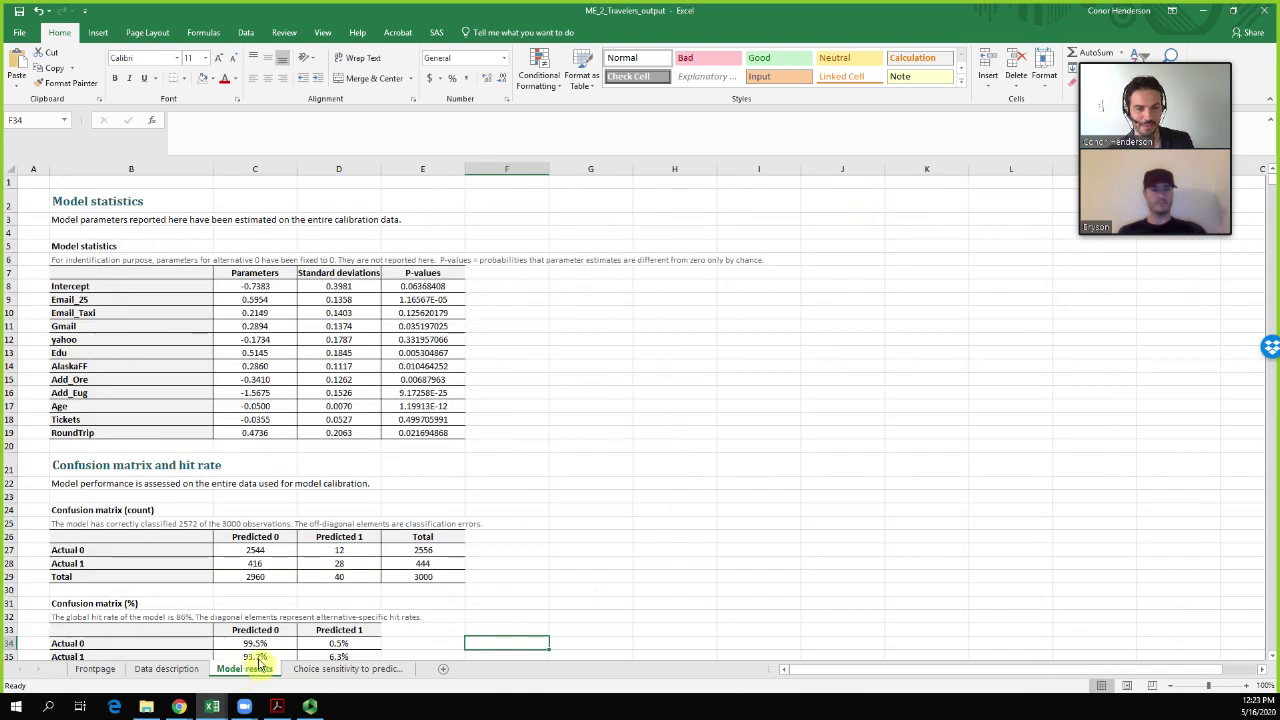
pyautogui.click(591, 433)
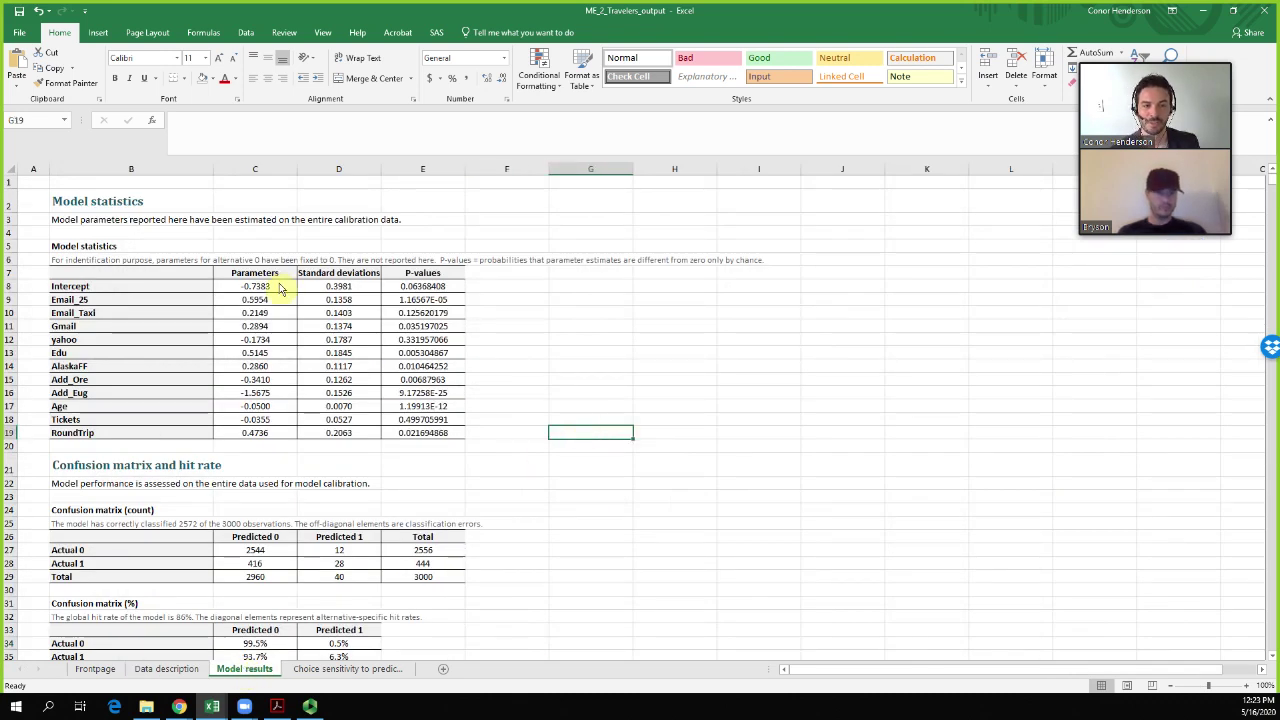
pyautogui.moveTo(262, 273); pyautogui.dragTo(262, 410)
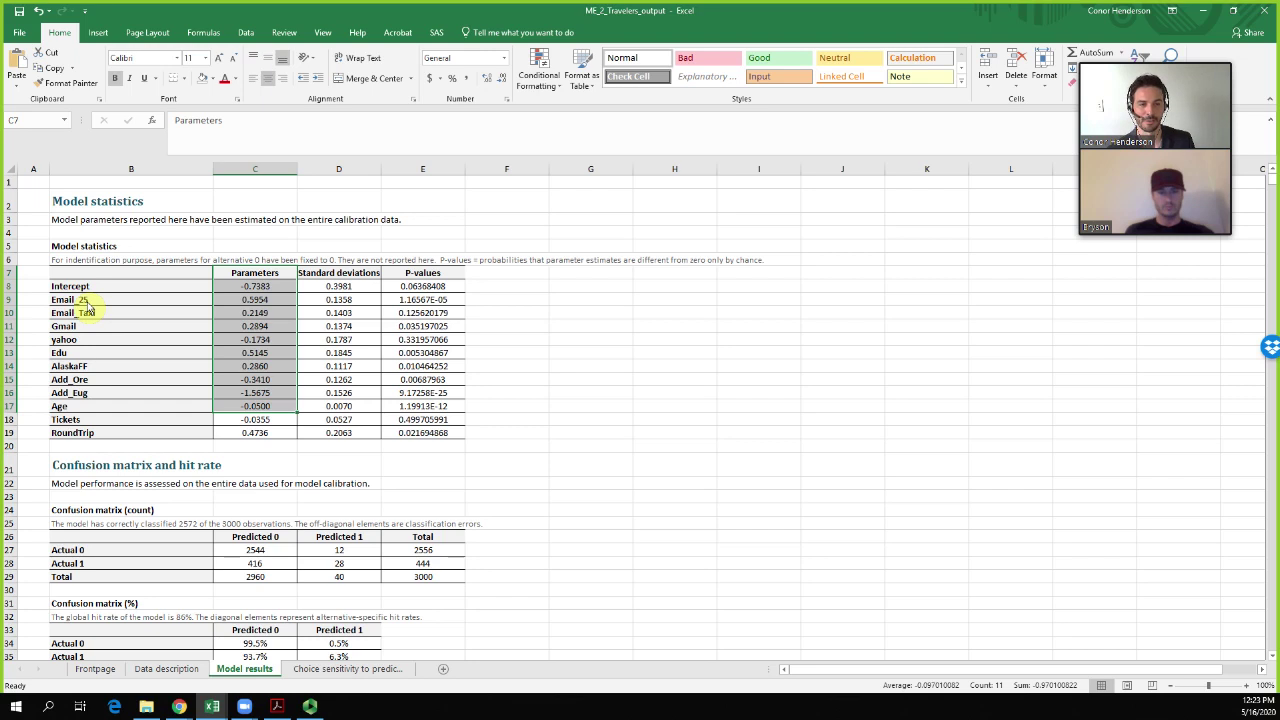
pyautogui.click(558, 328)
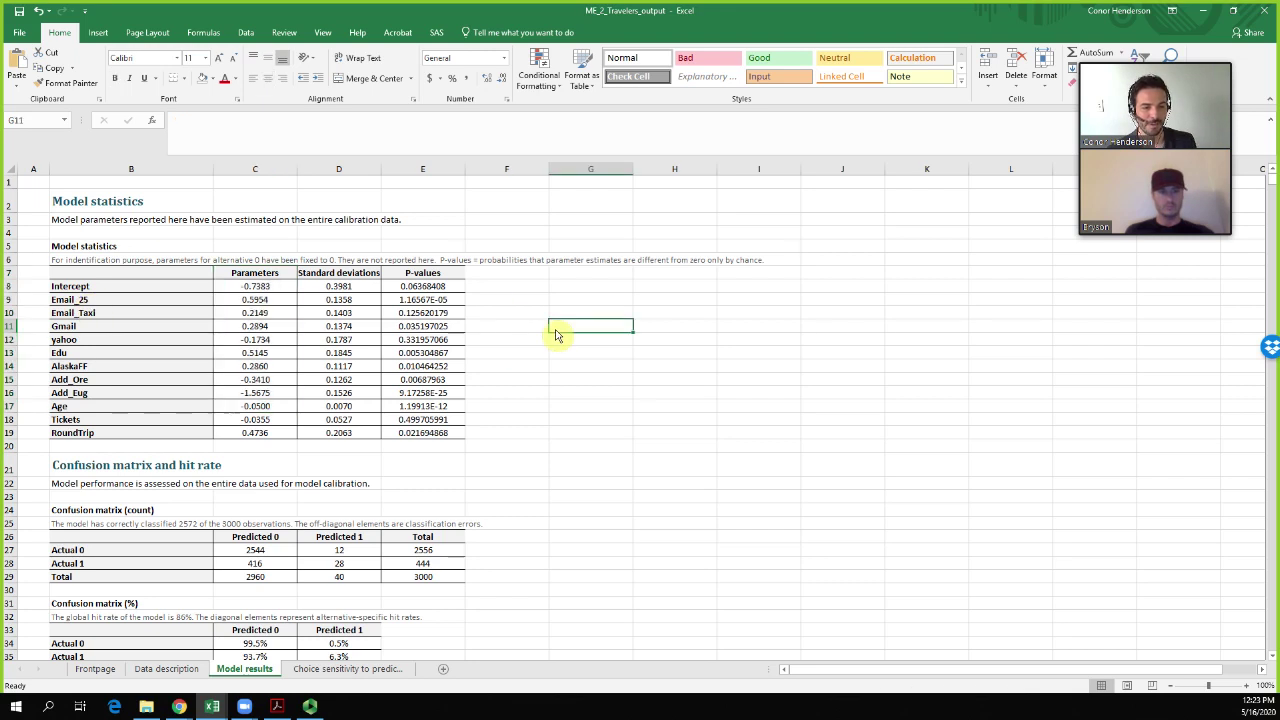
pyautogui.moveTo(270, 291); pyautogui.dragTo(266, 434)
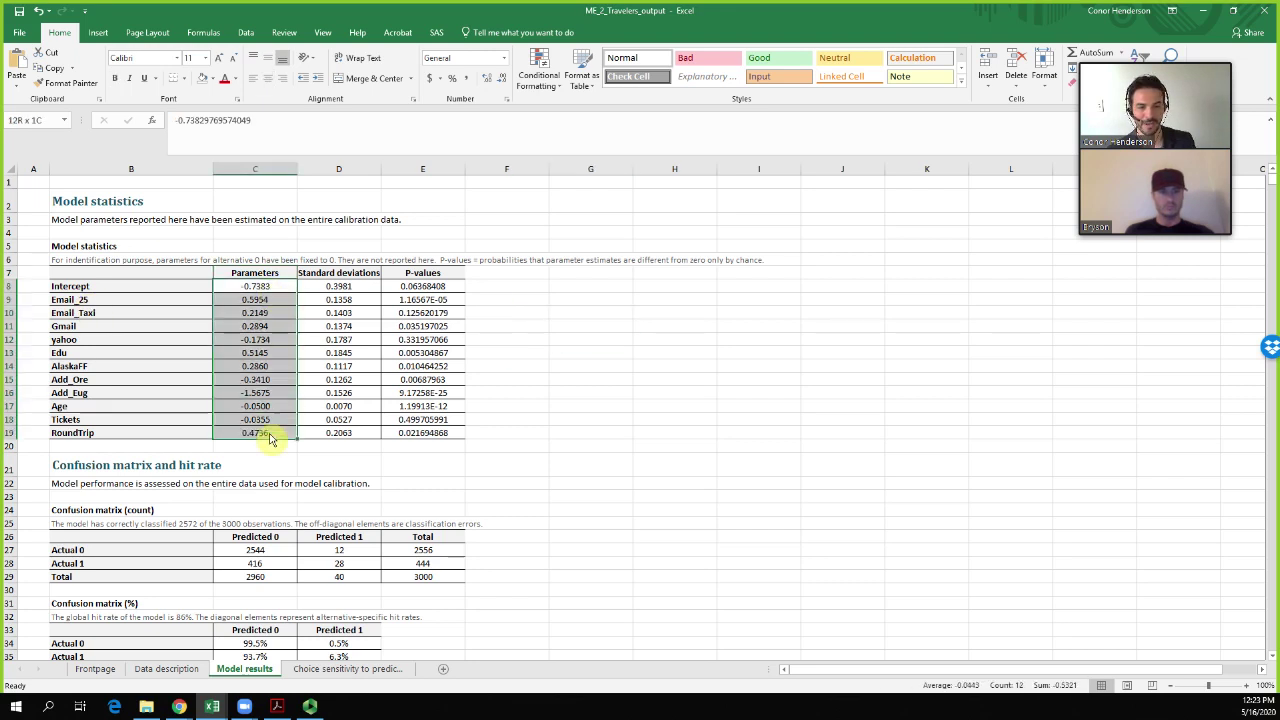
pyautogui.click(180, 330)
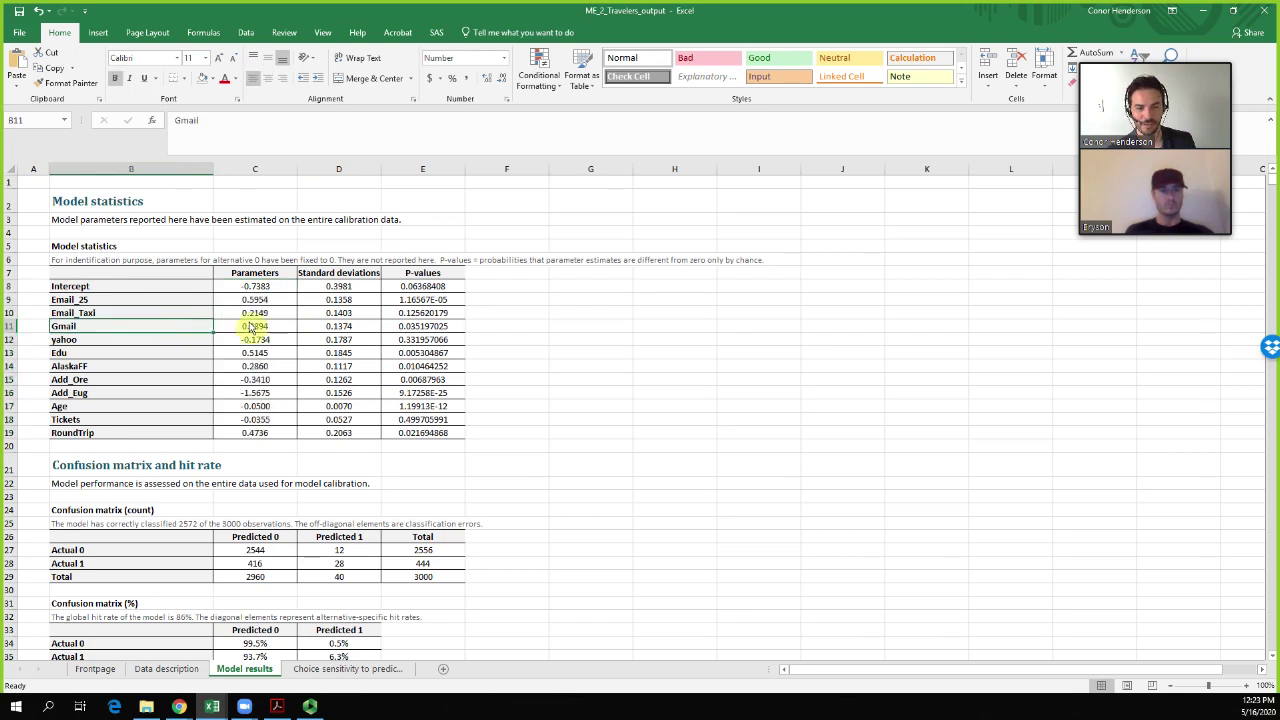
pyautogui.moveTo(136, 410); pyautogui.dragTo(295, 412)
pyautogui.click(277, 410)
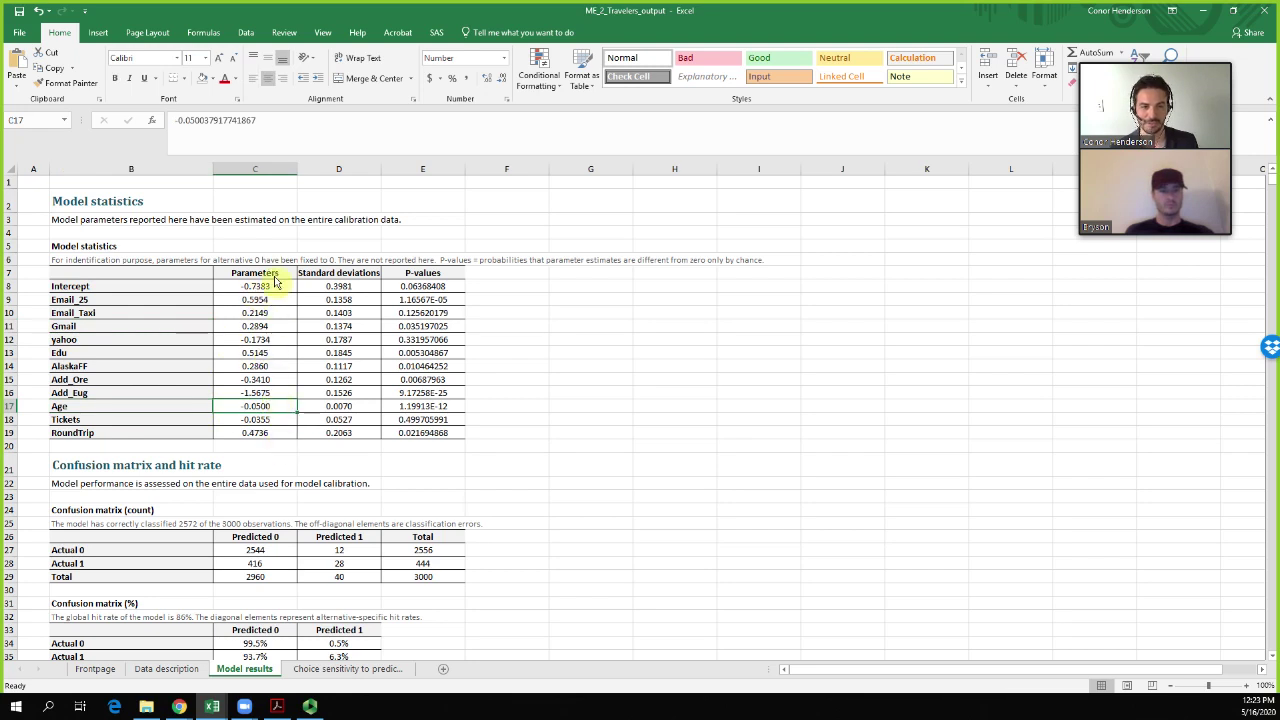
# Apply a green-yellow-red color scale to the parameter estimates in C8:C19 of the Model results sheet
pyautogui.moveTo(268, 287); pyautogui.dragTo(275, 435)
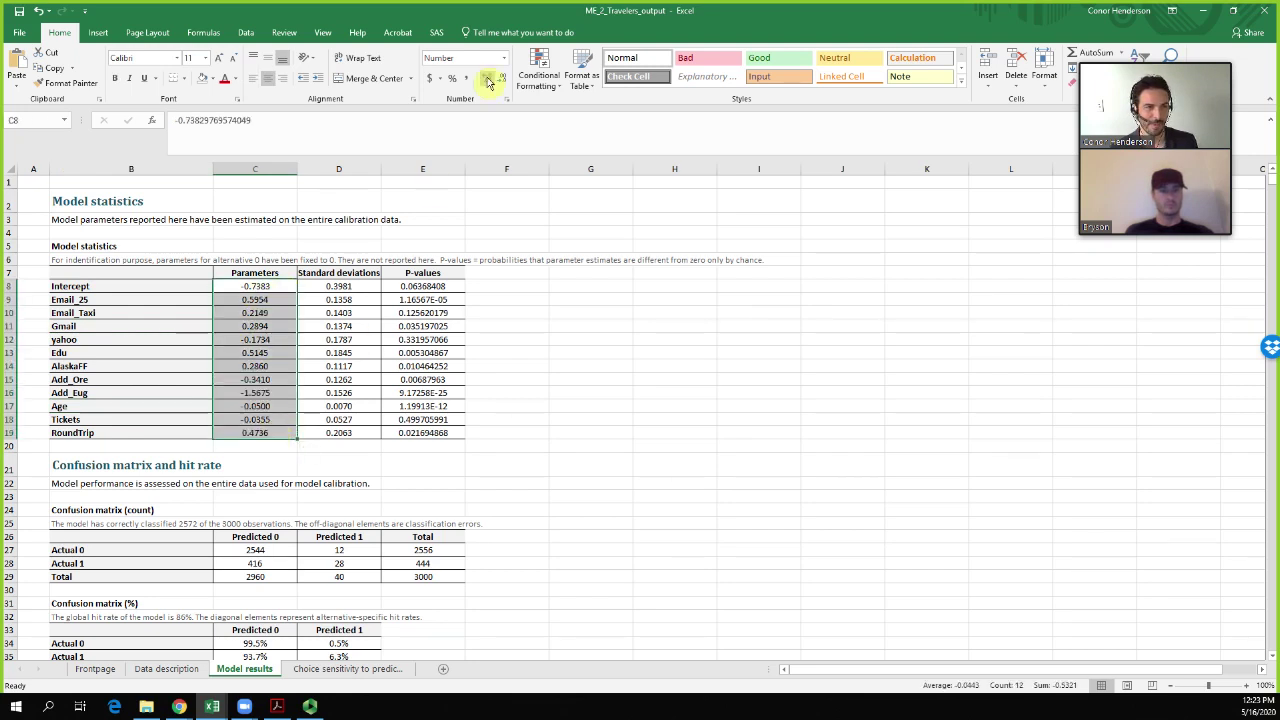
pyautogui.click(539, 72)
pyautogui.moveTo(585, 198)
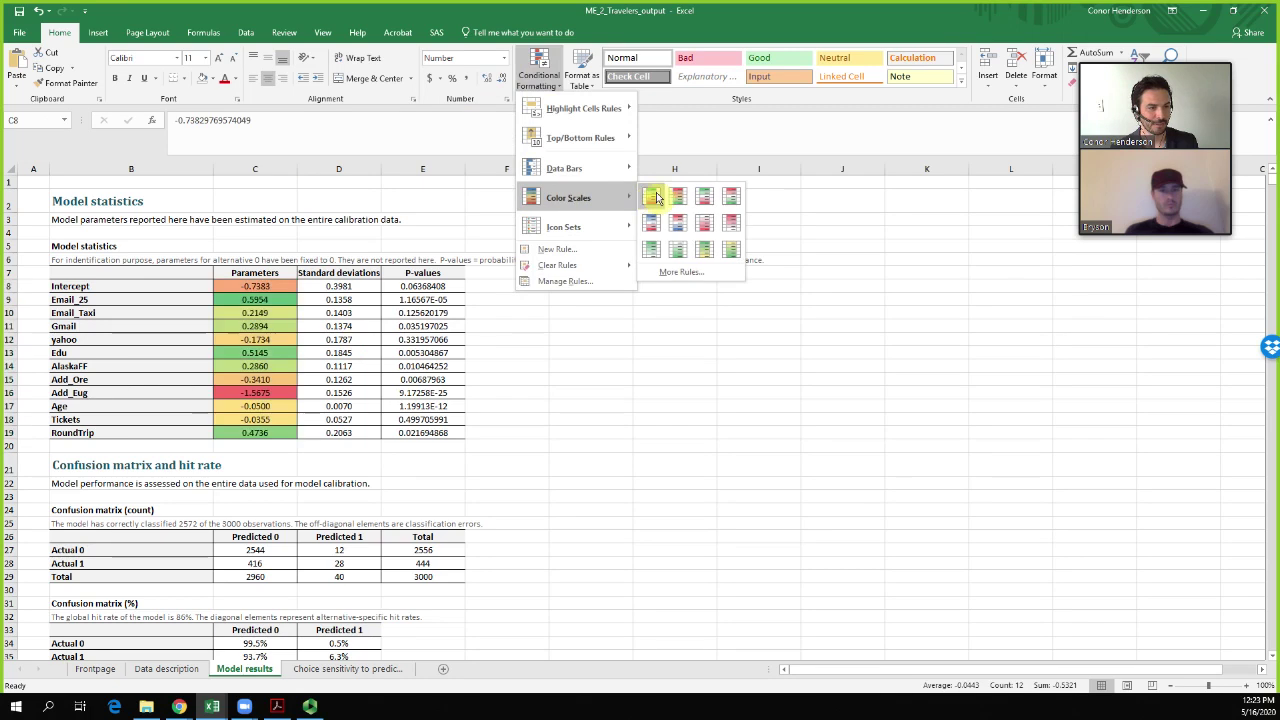
pyautogui.click(655, 197)
pyautogui.click(357, 476)
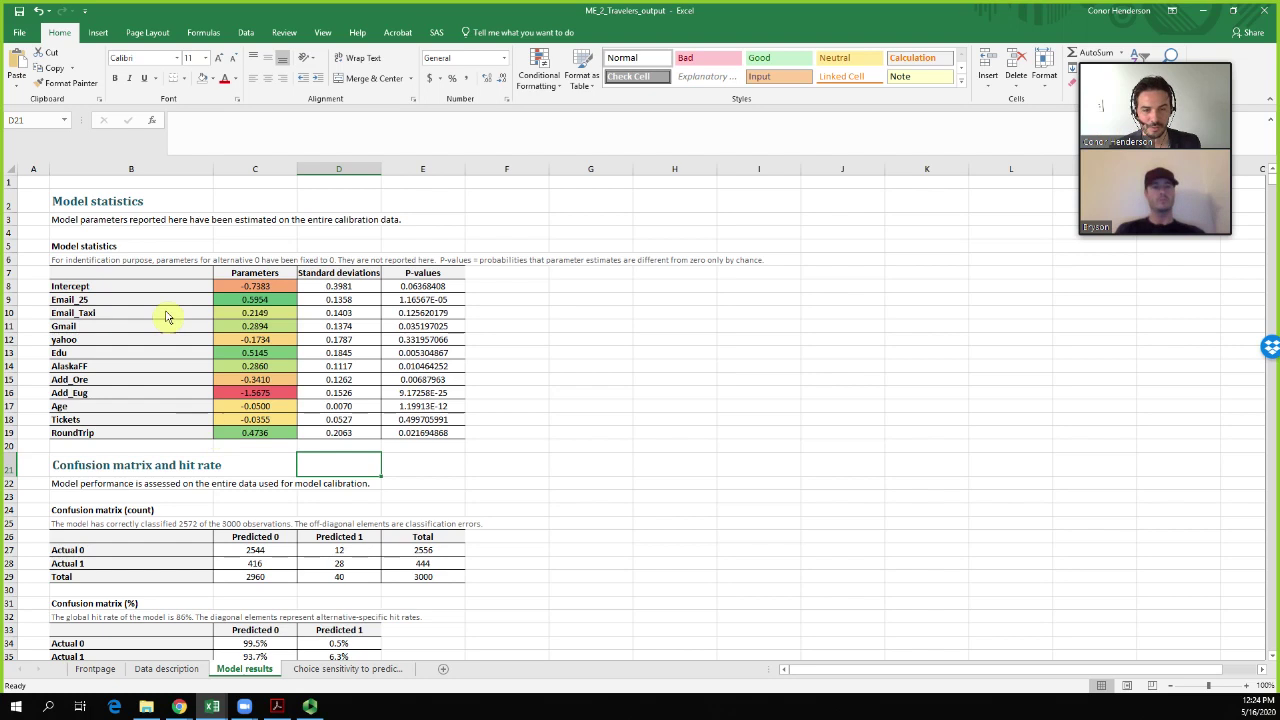
# Examine the predictors from Gmail down to Age in the Model statistics table, ending on the Age parameter
pyautogui.click(131, 330)
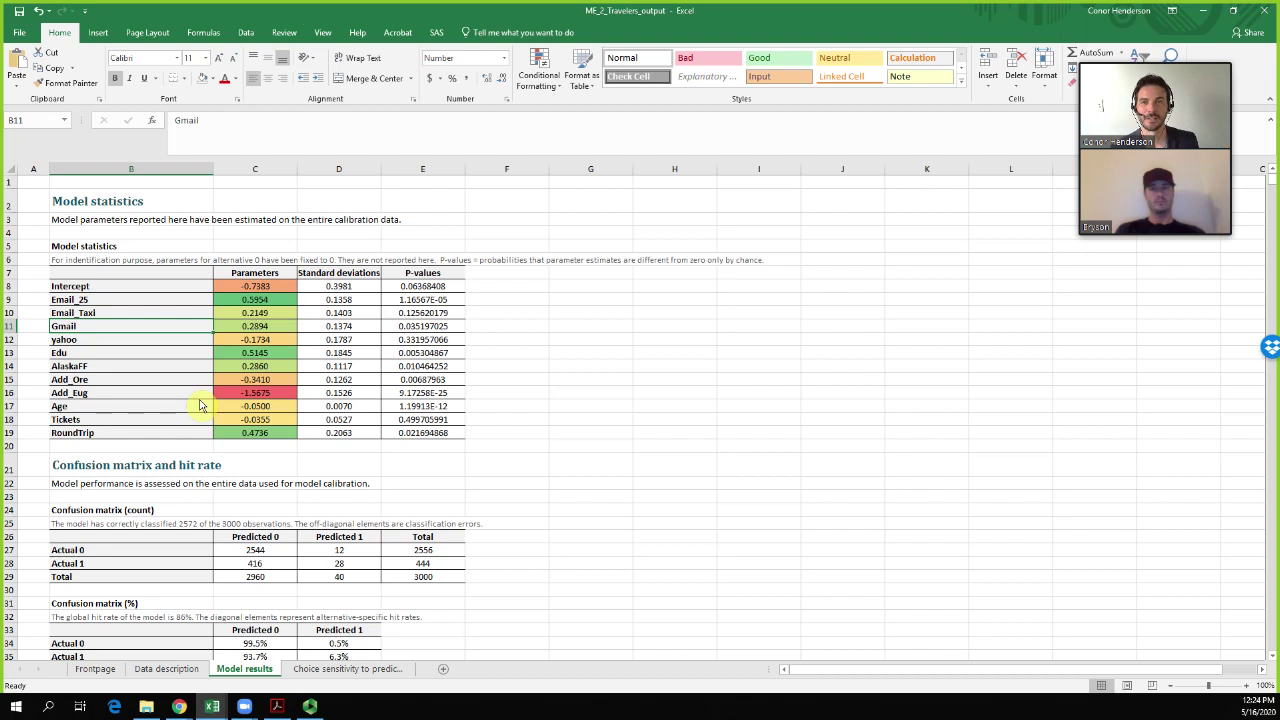
pyautogui.press('Down')
pyautogui.press('Down')
pyautogui.press('Down')
pyautogui.press('Down')
pyautogui.press('Down')
pyautogui.press('Down')
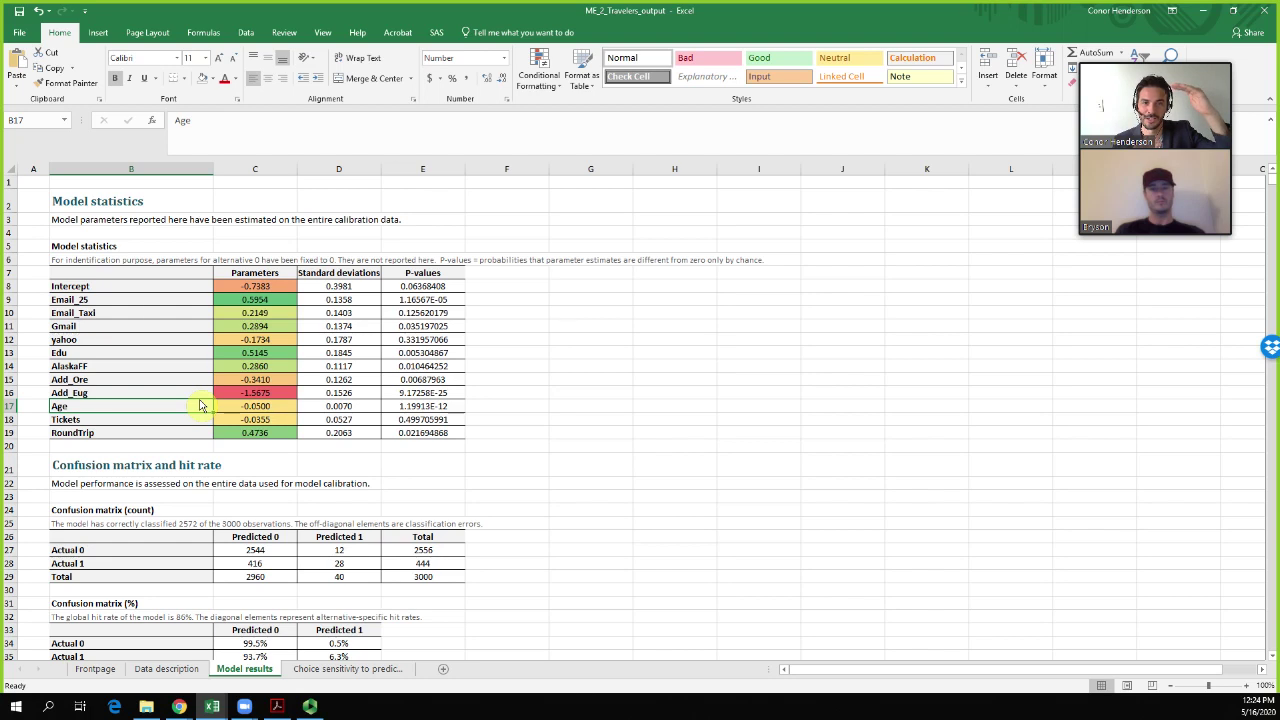
pyautogui.press('Right')
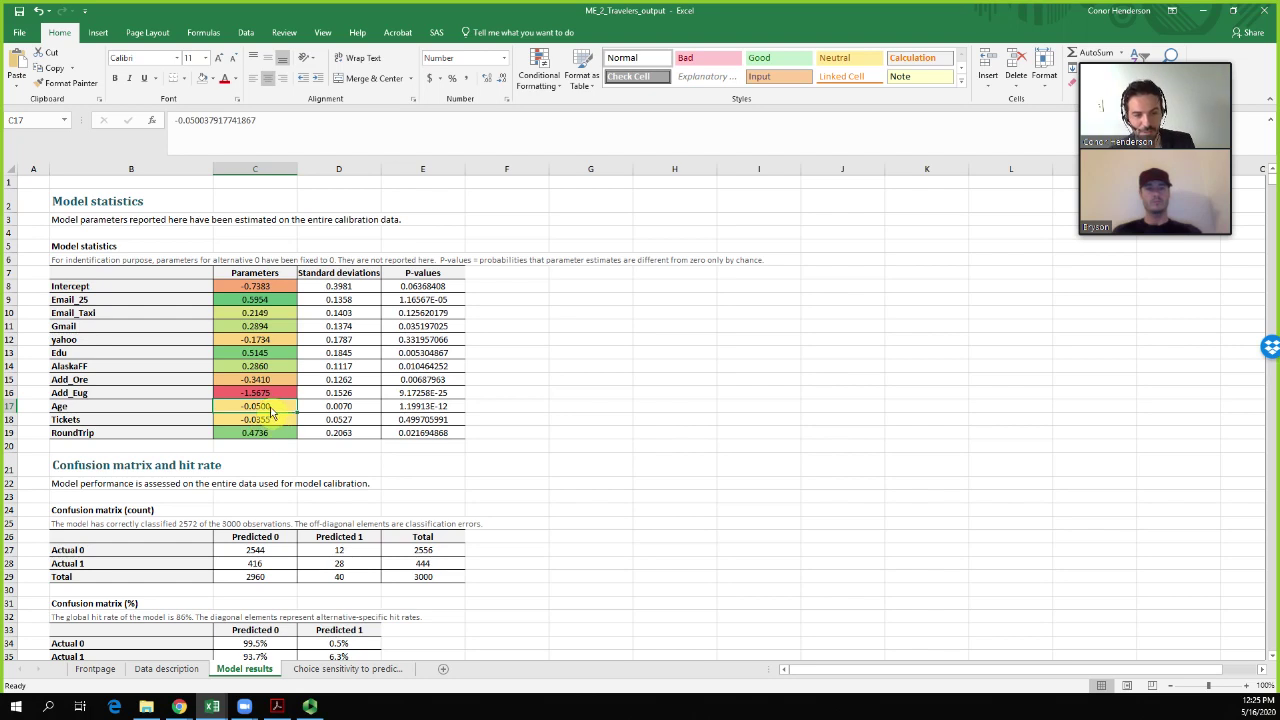
# Examine the Intercept parameter and the Email_25 predictor with its parameter estimate
pyautogui.click(257, 290)
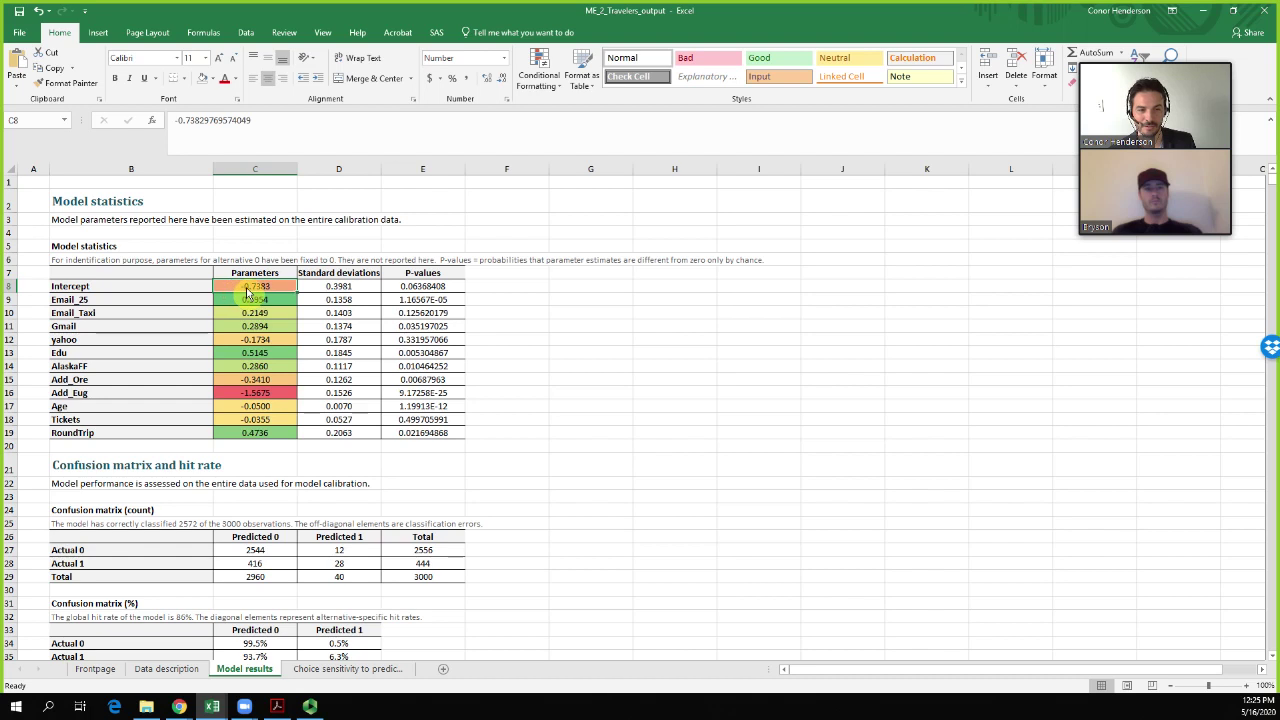
pyautogui.click(258, 302)
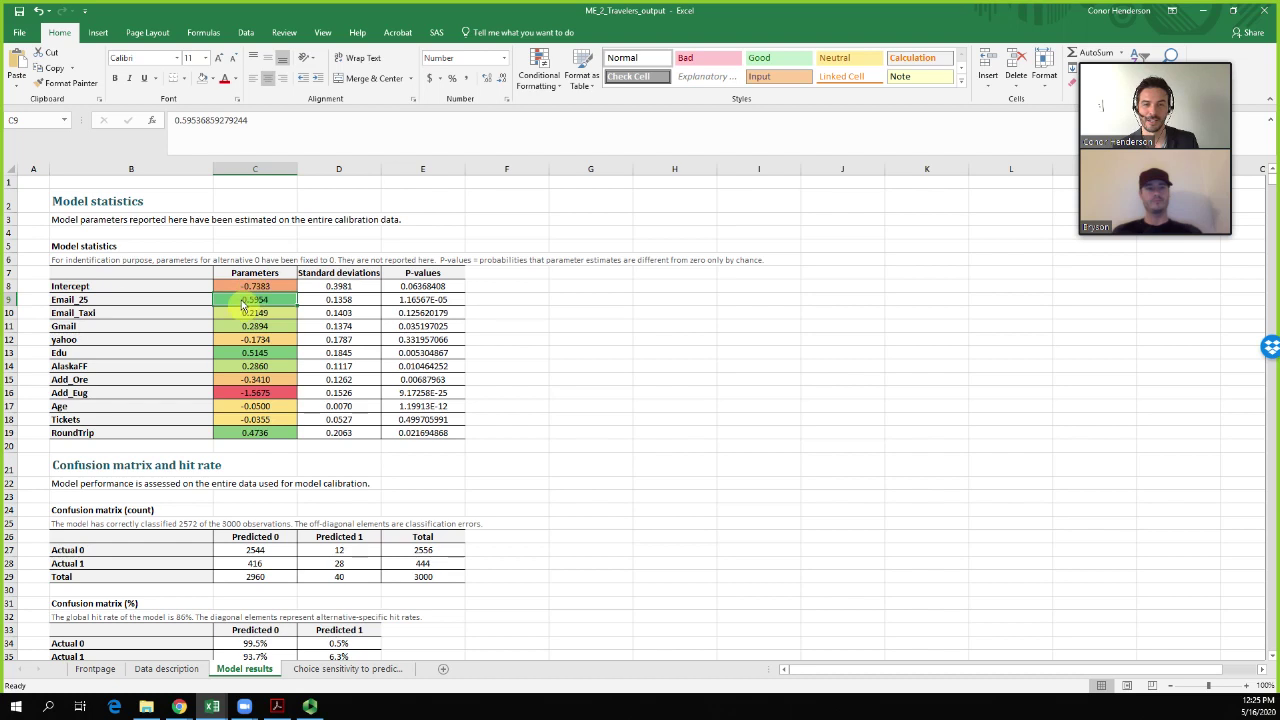
pyautogui.click(88, 304)
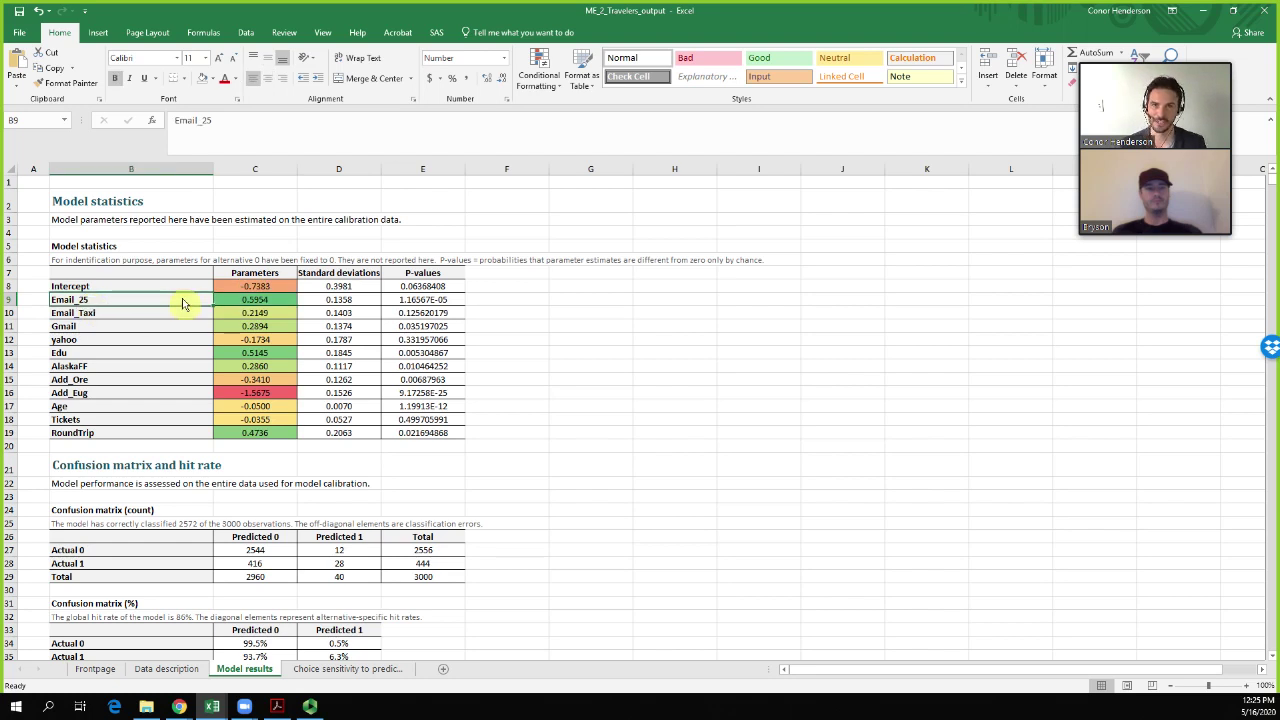
pyautogui.click(257, 302)
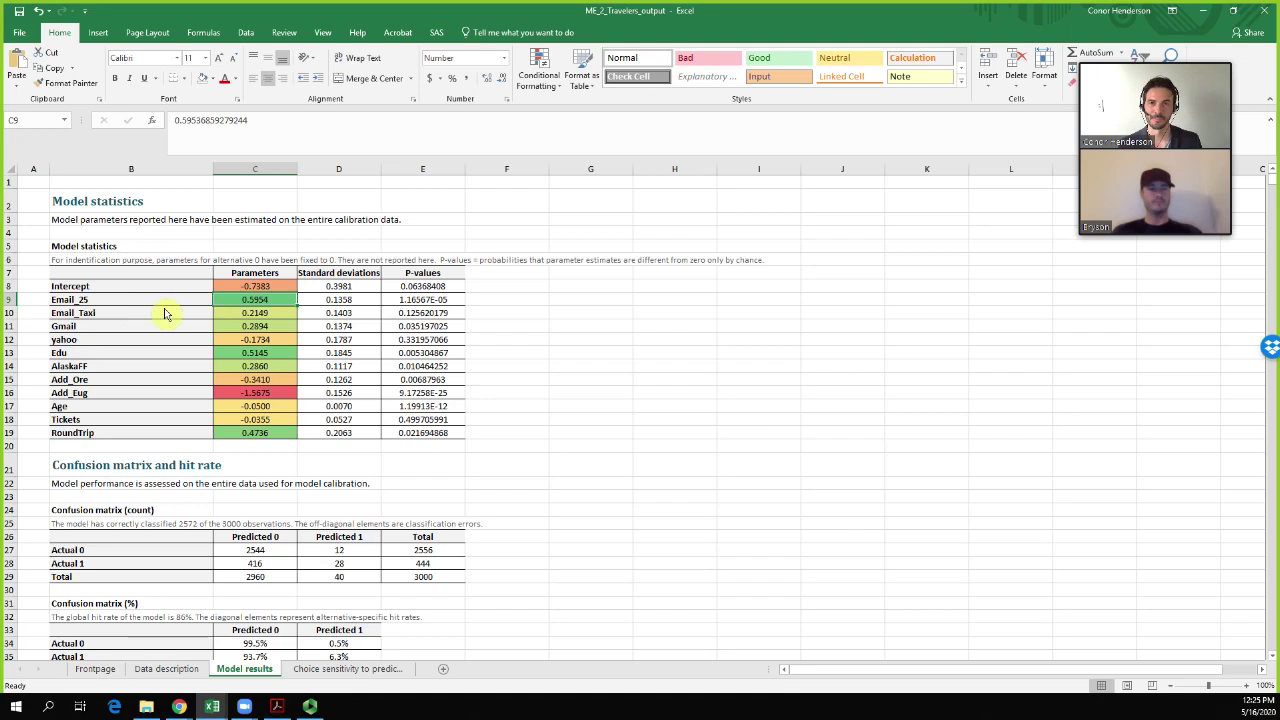
# Clear the conditional formatting rules from the parameter estimates in C8:C19
pyautogui.moveTo(255, 287); pyautogui.dragTo(265, 432)
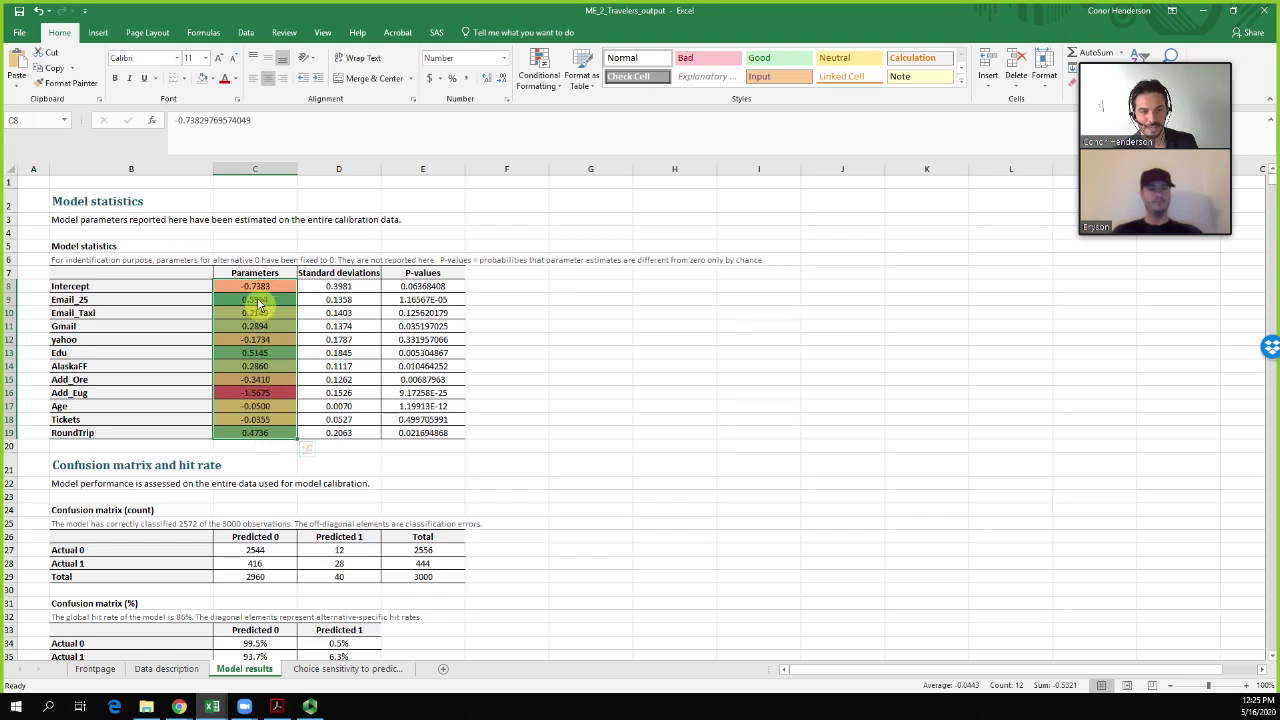
pyautogui.click(539, 72)
pyautogui.moveTo(578, 265)
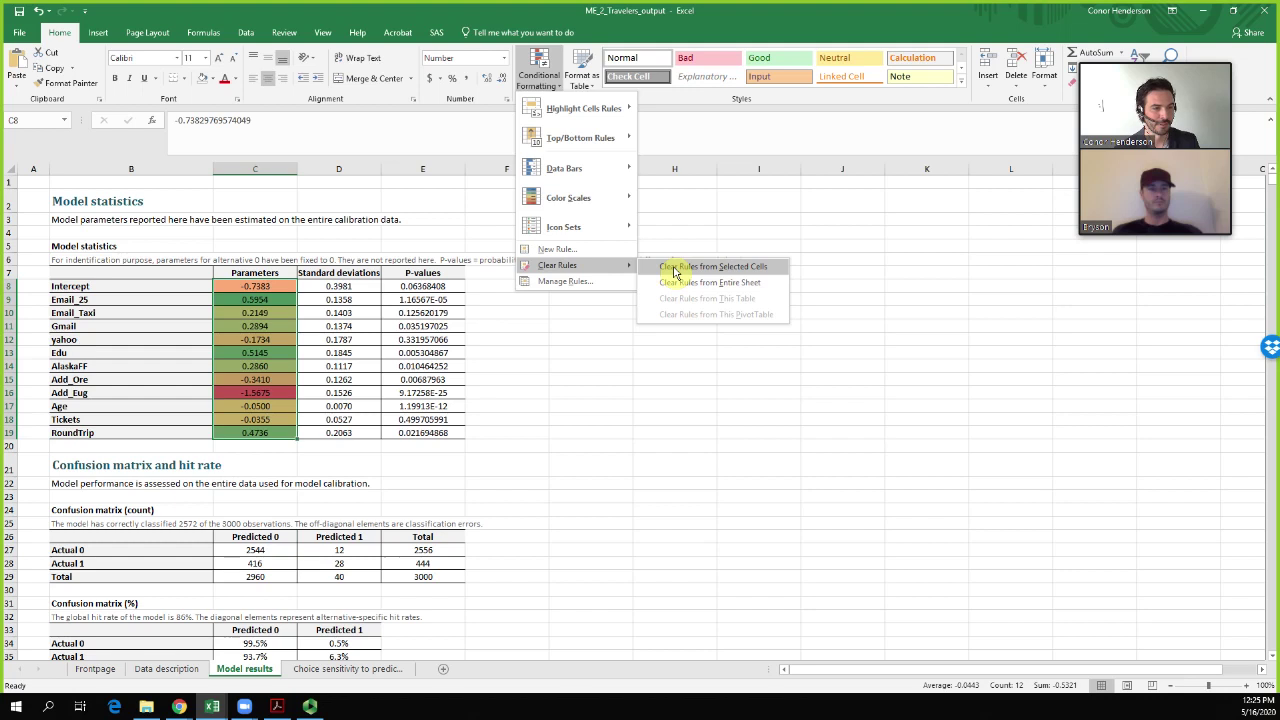
pyautogui.click(674, 268)
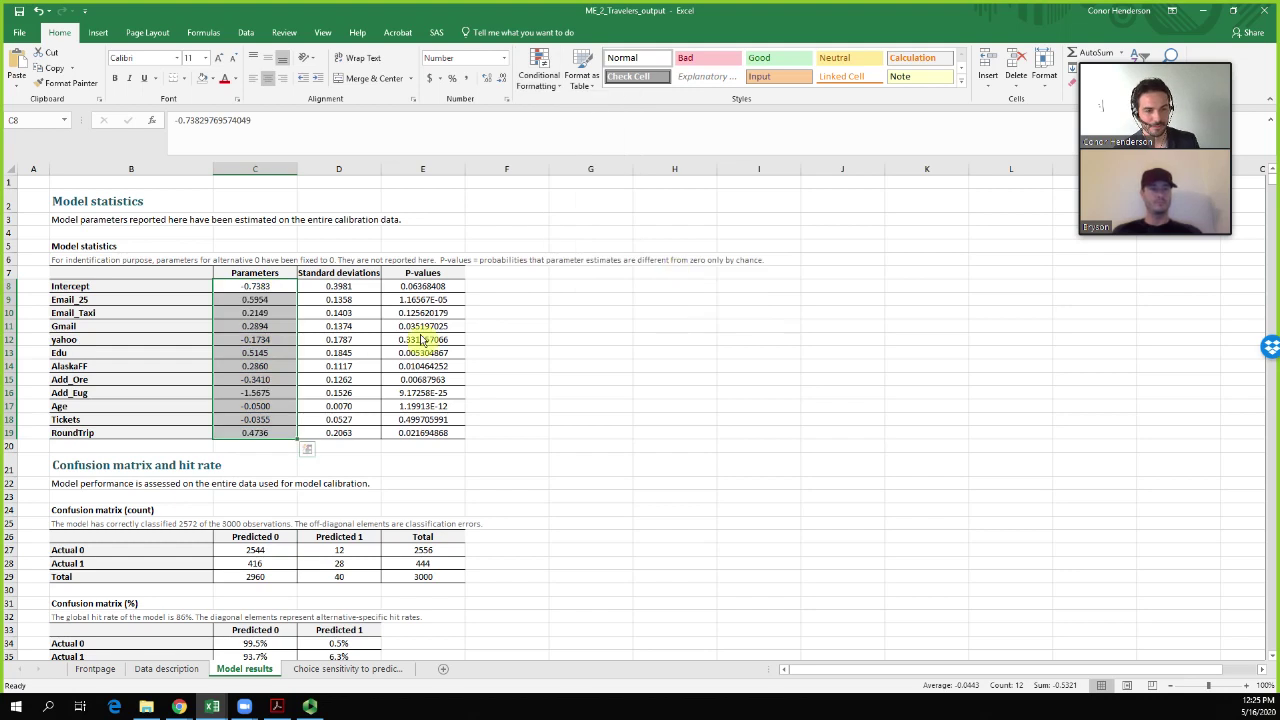
# Format the P-values in E8:E19 of the Model statistics table to show two decimal places
pyautogui.moveTo(424, 287); pyautogui.dragTo(428, 440)
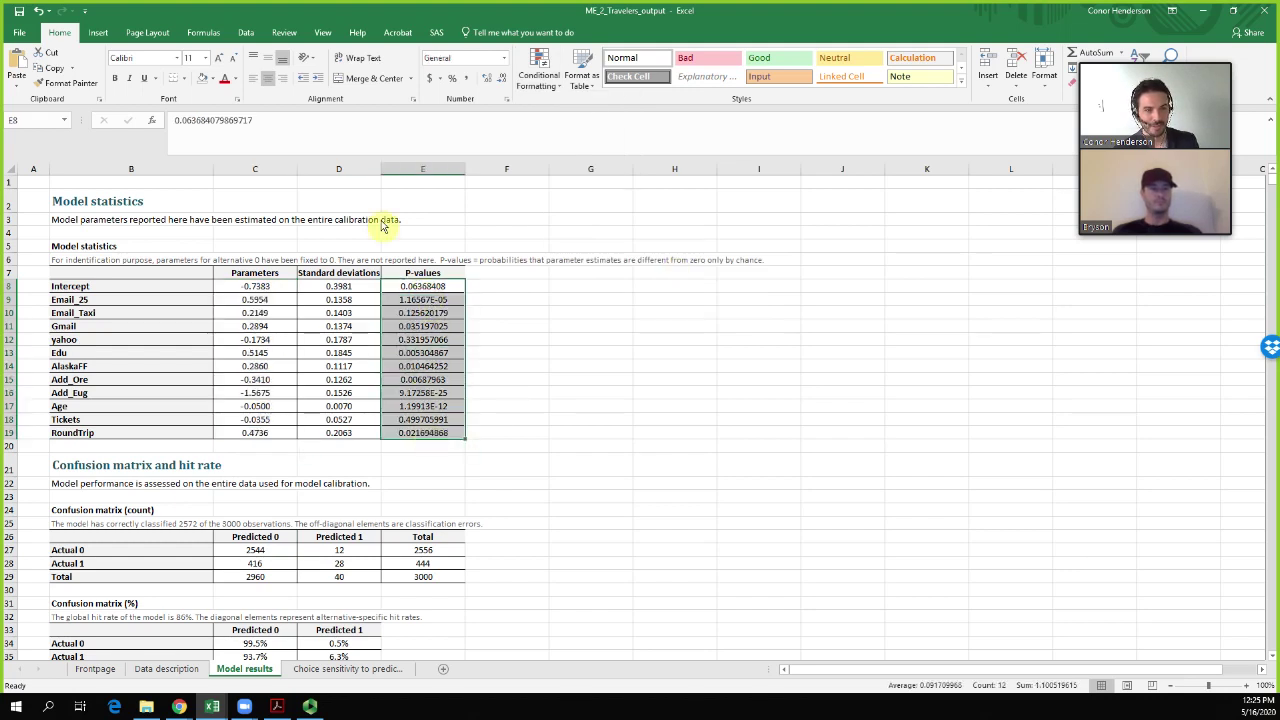
pyautogui.click(501, 83)
pyautogui.click(501, 83)
pyautogui.click(501, 83)
pyautogui.click(501, 83)
pyautogui.click(501, 83)
pyautogui.click(501, 83)
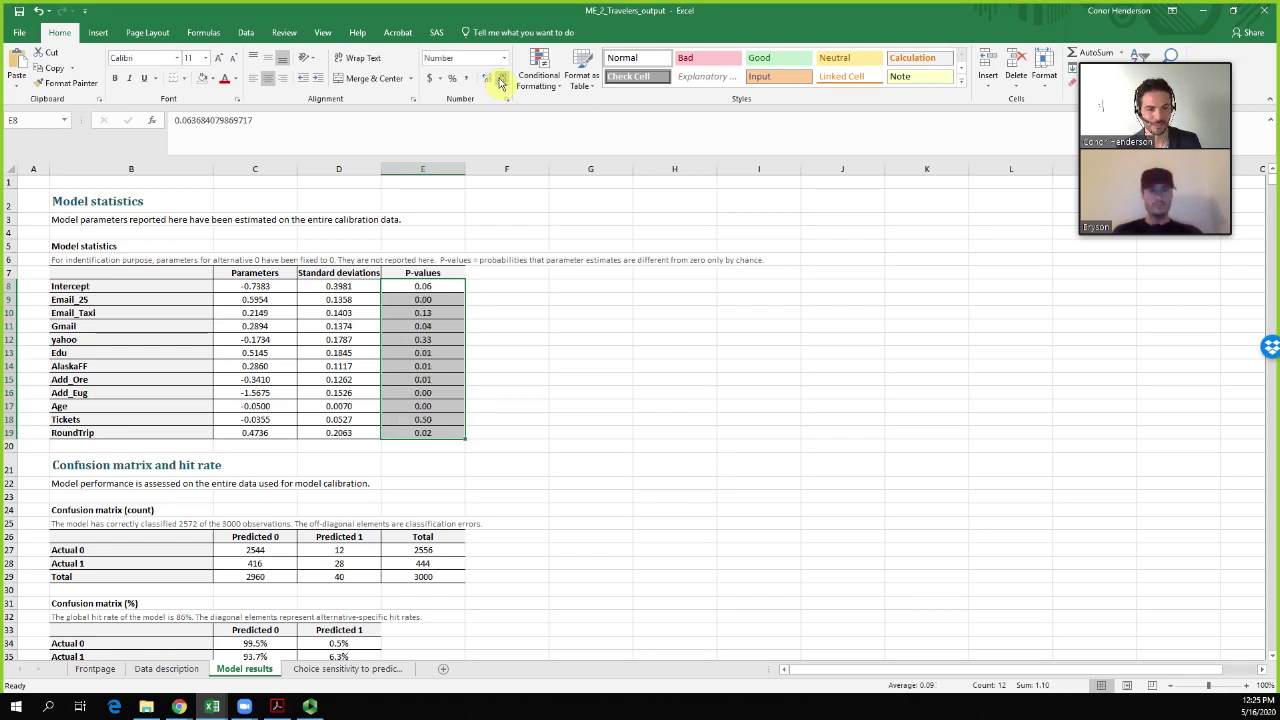
pyautogui.click(527, 358)
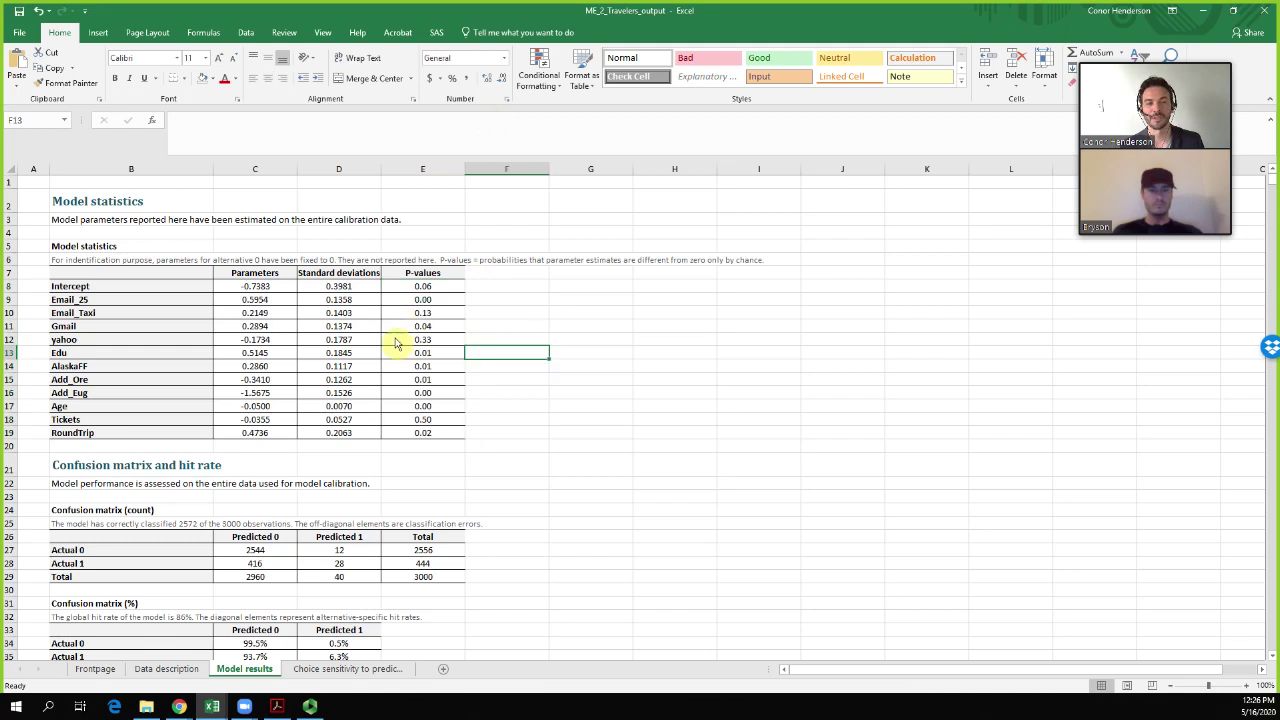
# Apply a green-yellow-red color scale to the P-values in E9:E19, with the lowest values green and the highest red
pyautogui.moveTo(258, 286); pyautogui.dragTo(277, 443)
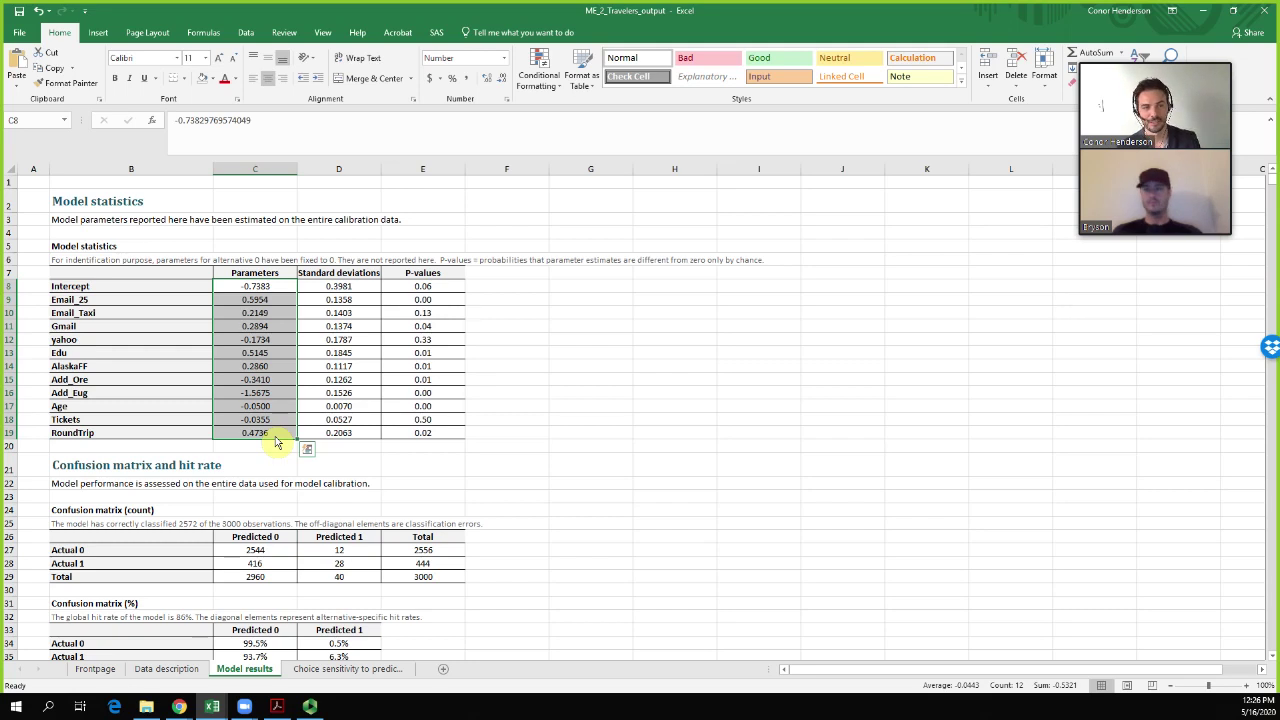
pyautogui.click(422, 273)
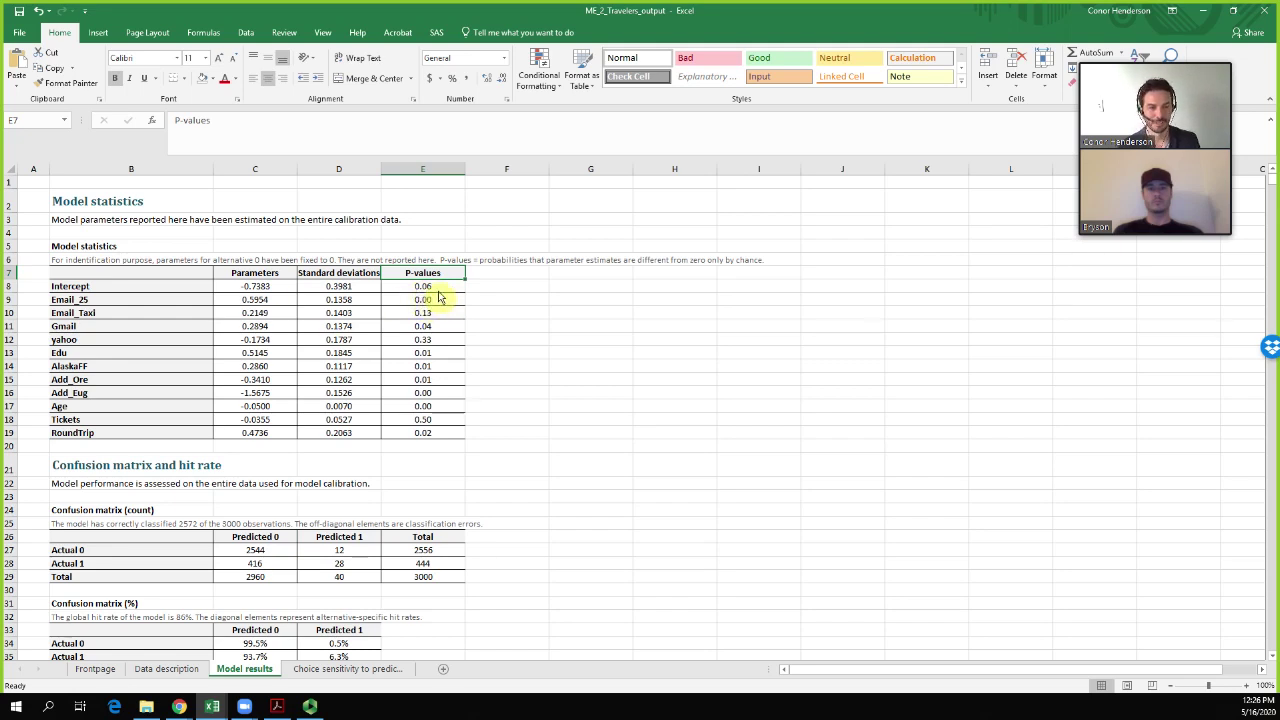
pyautogui.moveTo(435, 300); pyautogui.dragTo(450, 434)
pyautogui.click(538, 76)
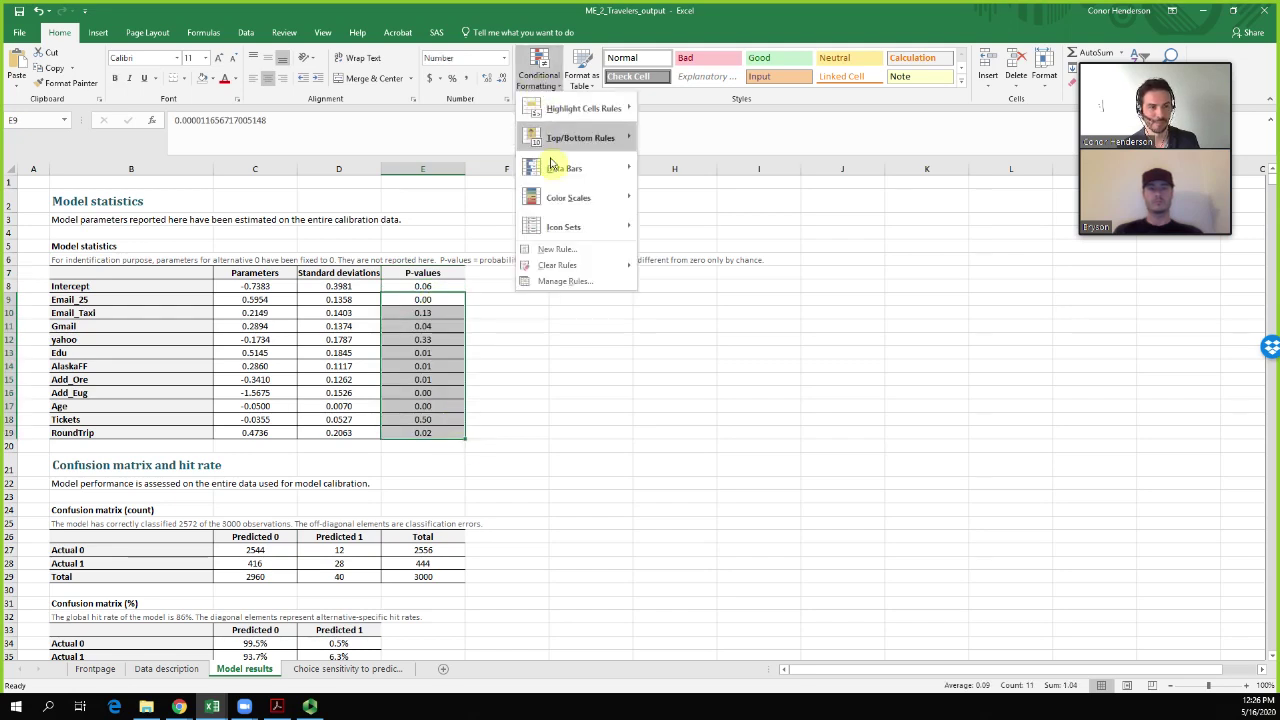
pyautogui.moveTo(570, 197)
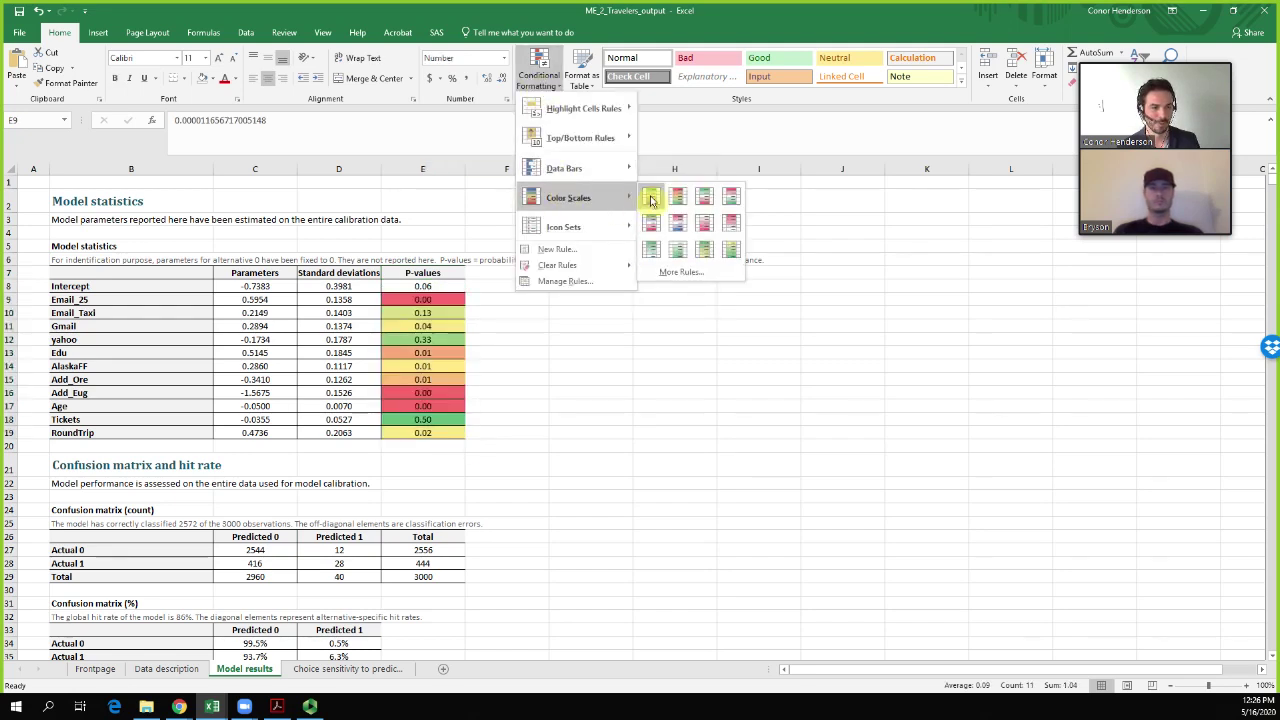
pyautogui.click(671, 201)
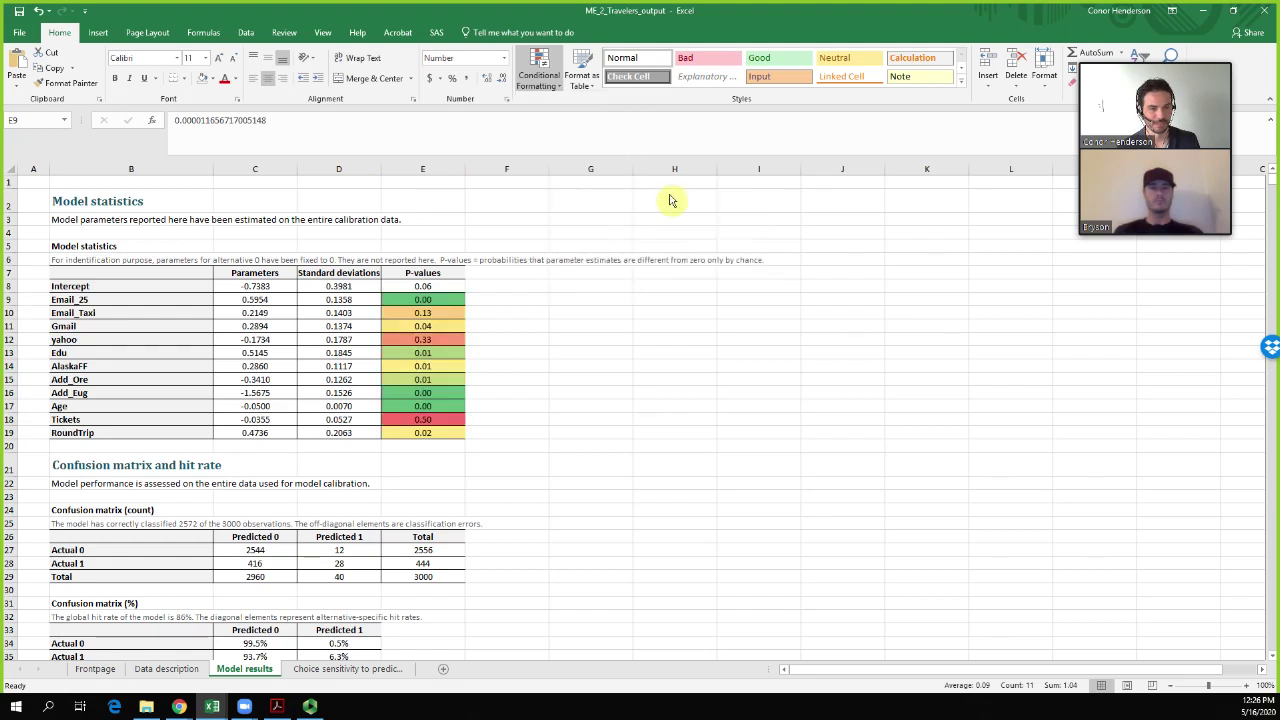
pyautogui.click(476, 406)
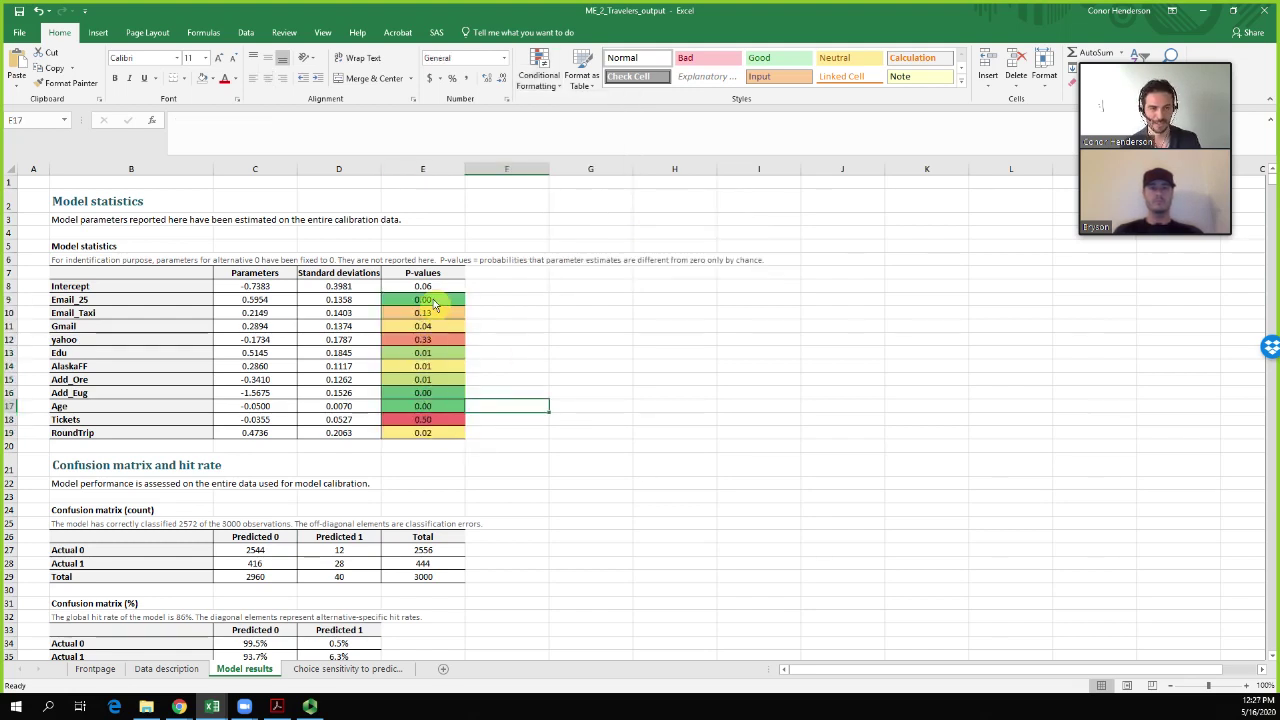
# Fill cells F9, F11, F13:F17 and F19 yellow to flag the predictors with P-values below 0.05
pyautogui.click(486, 302)
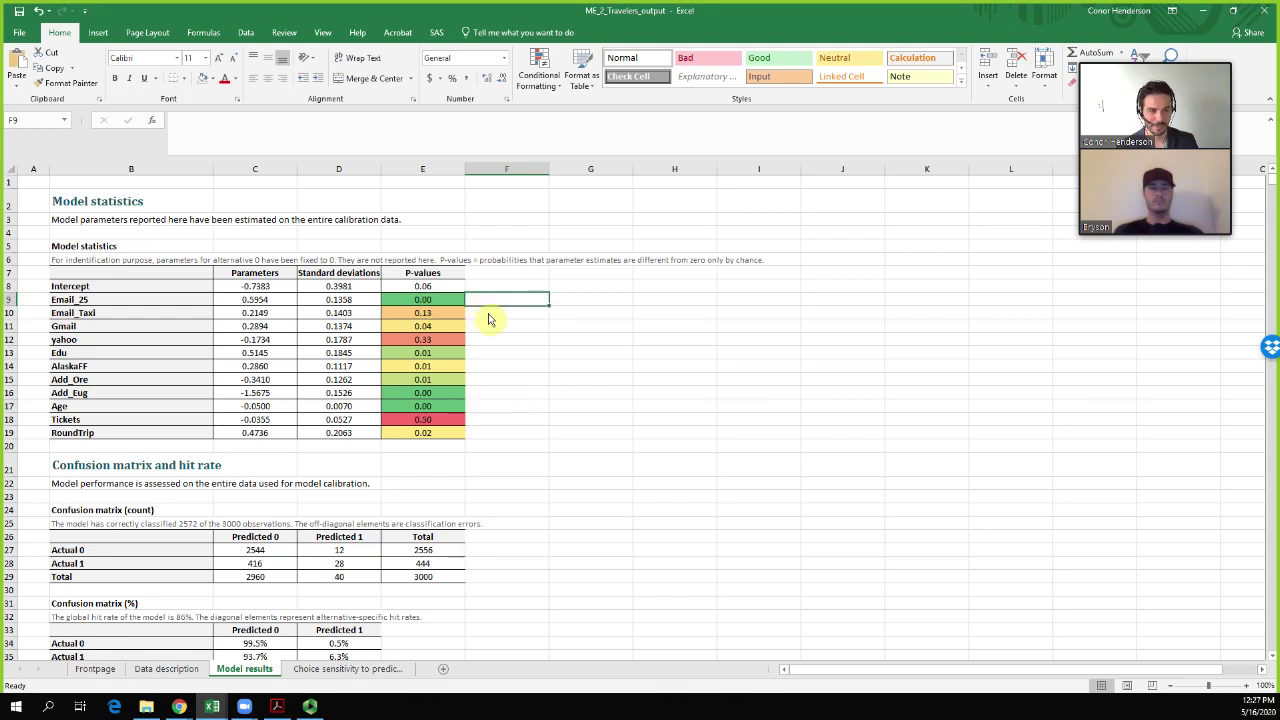
pyautogui.keyDown('ctrl'); pyautogui.click(492, 330); pyautogui.keyUp('ctrl')
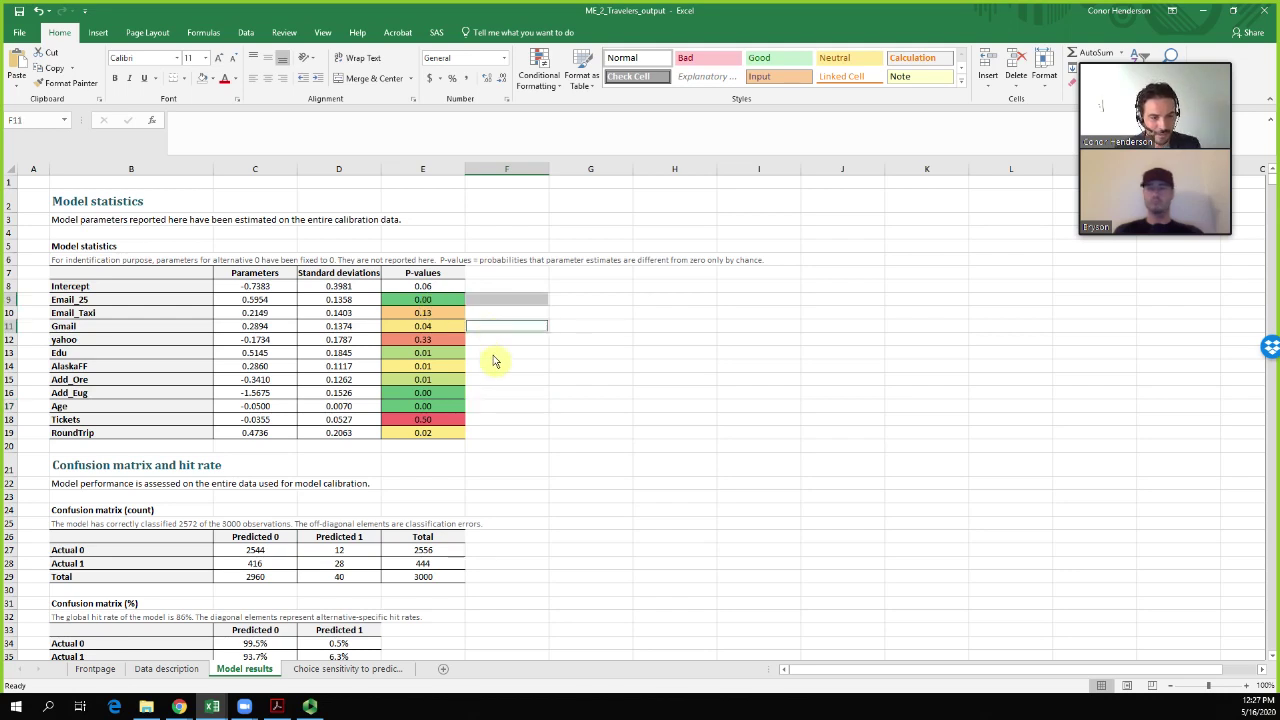
pyautogui.keyDown('ctrl'); pyautogui.click(492, 354); pyautogui.keyUp('ctrl')
pyautogui.keyDown('ctrl'); pyautogui.click(492, 366); pyautogui.keyUp('ctrl')
pyautogui.keyDown('ctrl'); pyautogui.click(492, 380); pyautogui.keyUp('ctrl')
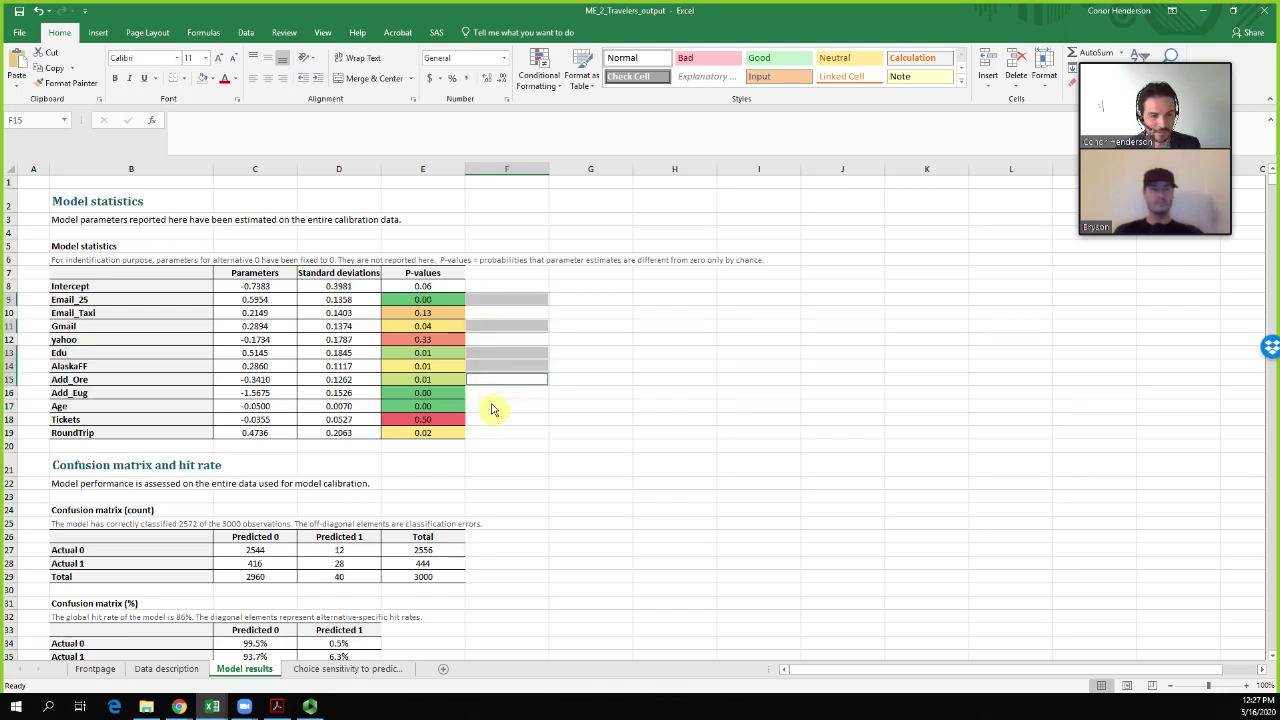
pyautogui.keyDown('ctrl'); pyautogui.click(491, 393); pyautogui.keyUp('ctrl')
pyautogui.keyDown('ctrl'); pyautogui.click(491, 406); pyautogui.keyUp('ctrl')
pyautogui.keyDown('ctrl'); pyautogui.click(493, 433); pyautogui.keyUp('ctrl')
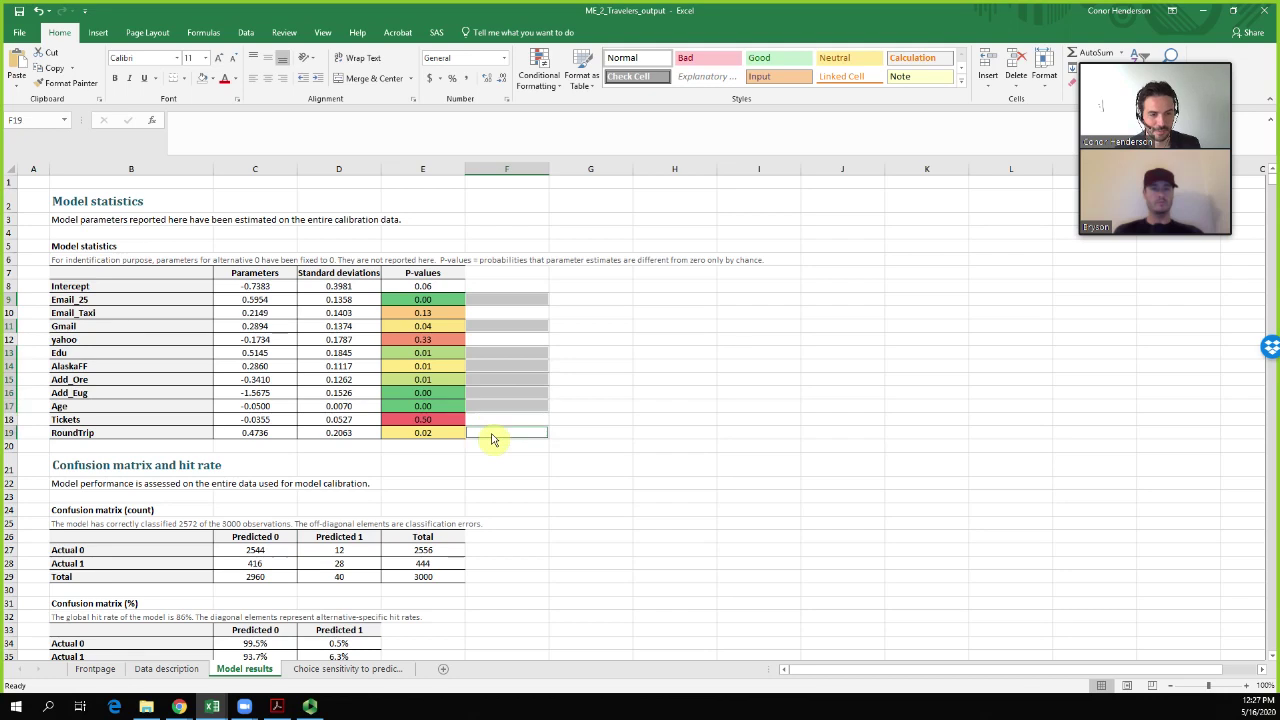
pyautogui.click(211, 78)
pyautogui.click(235, 182)
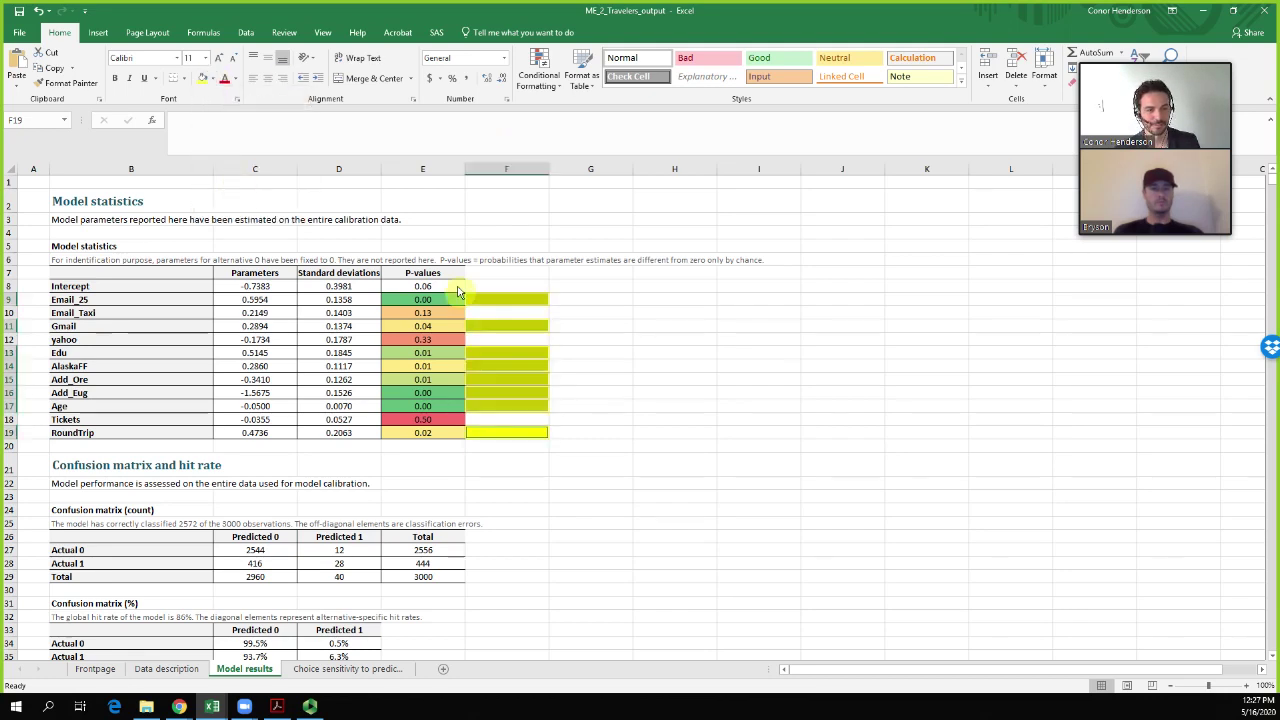
pyautogui.click(625, 340)
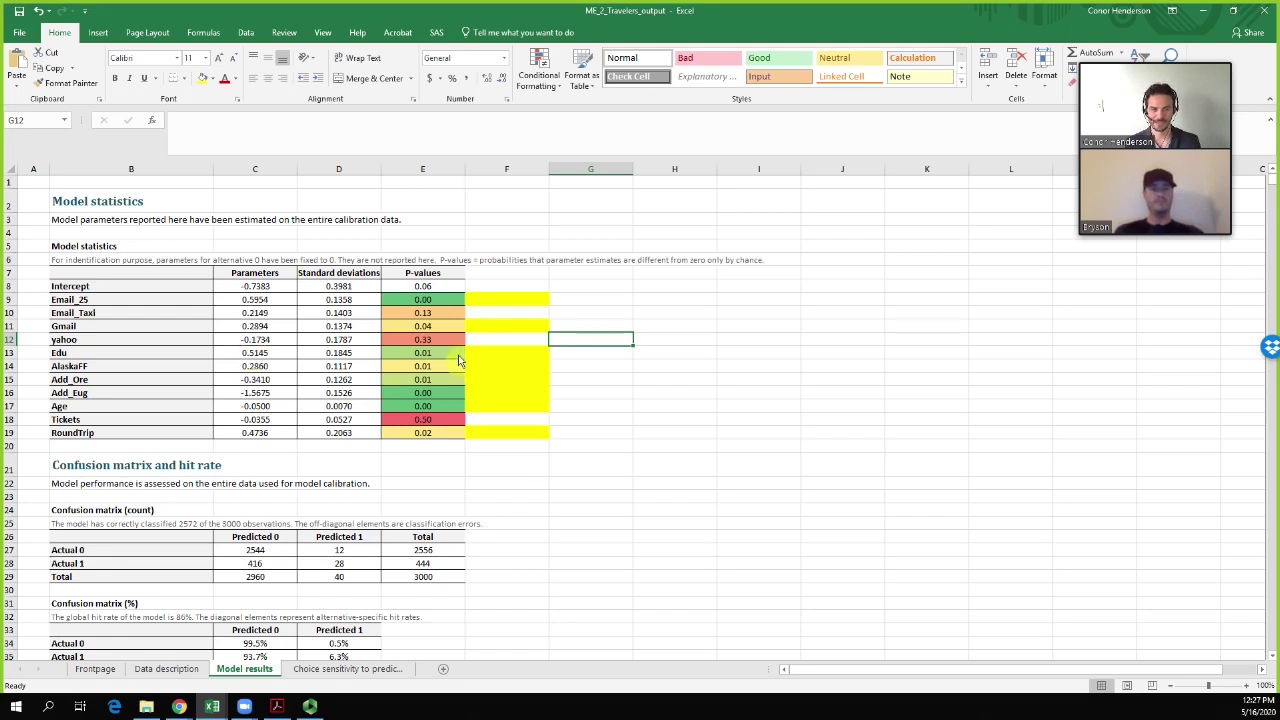
# Examine the parameter estimate and P-value of the Tickets predictor
pyautogui.click(479, 423)
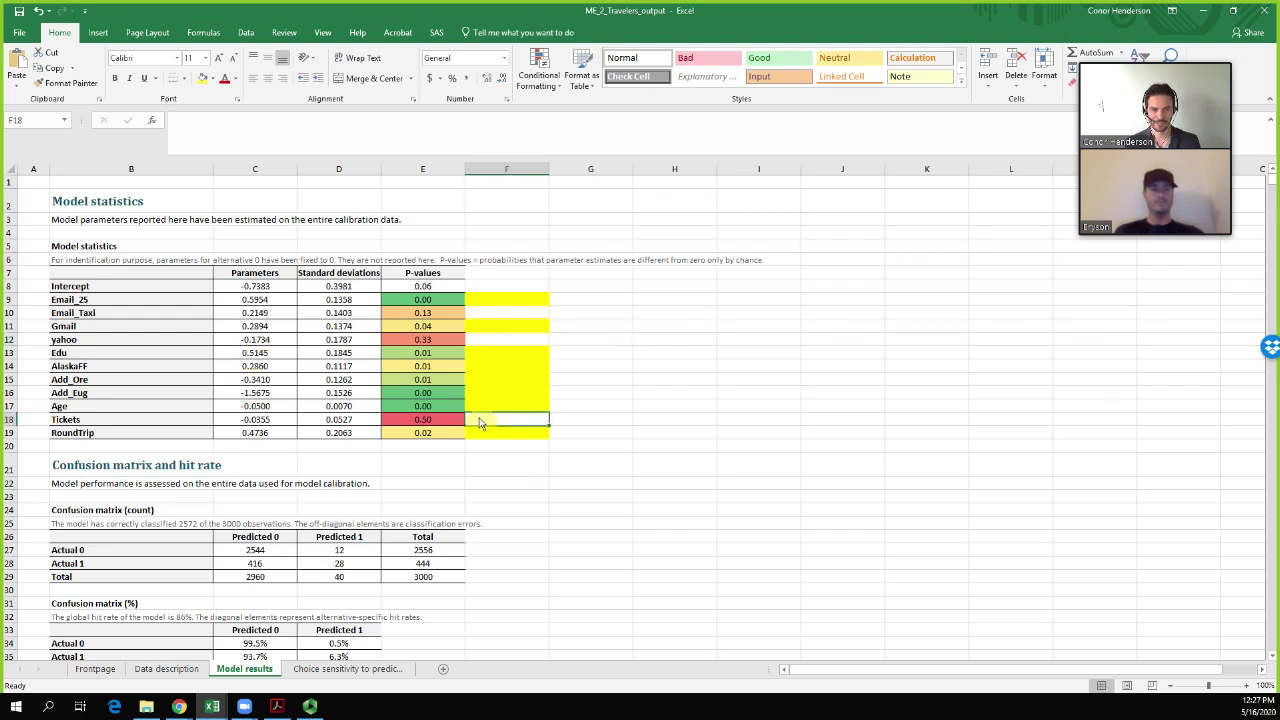
pyautogui.click(245, 421)
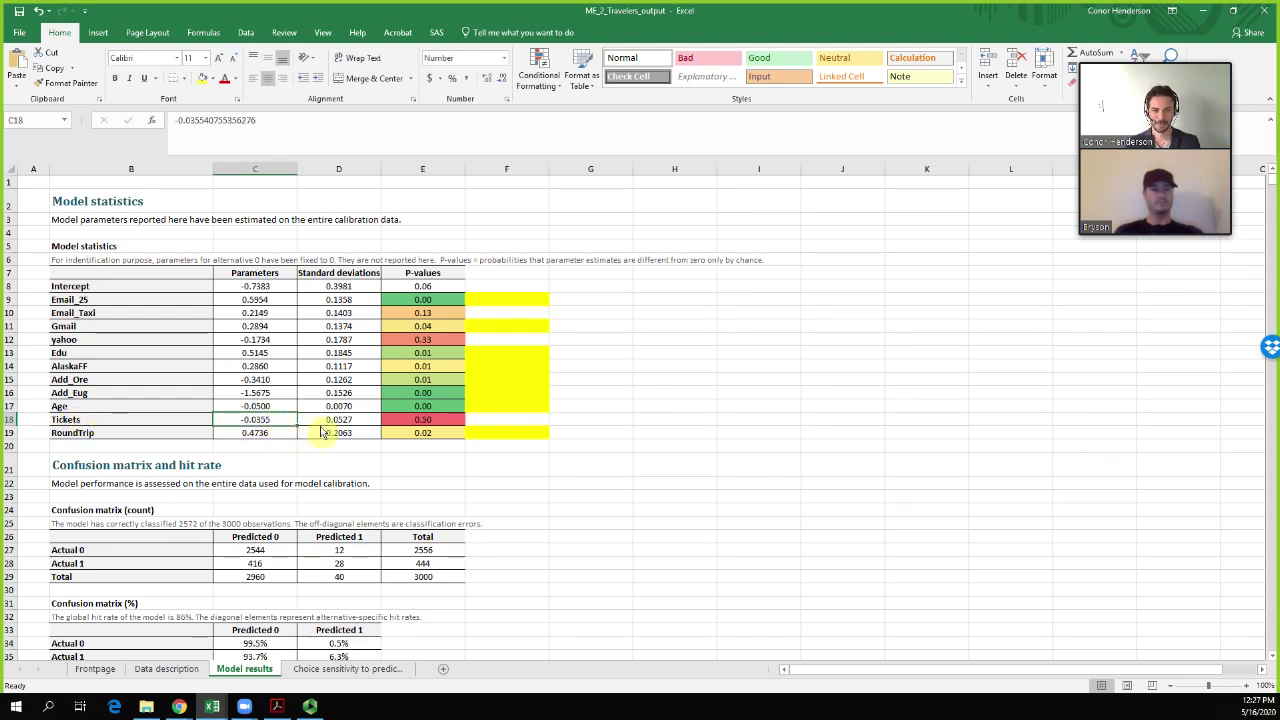
pyautogui.click(406, 424)
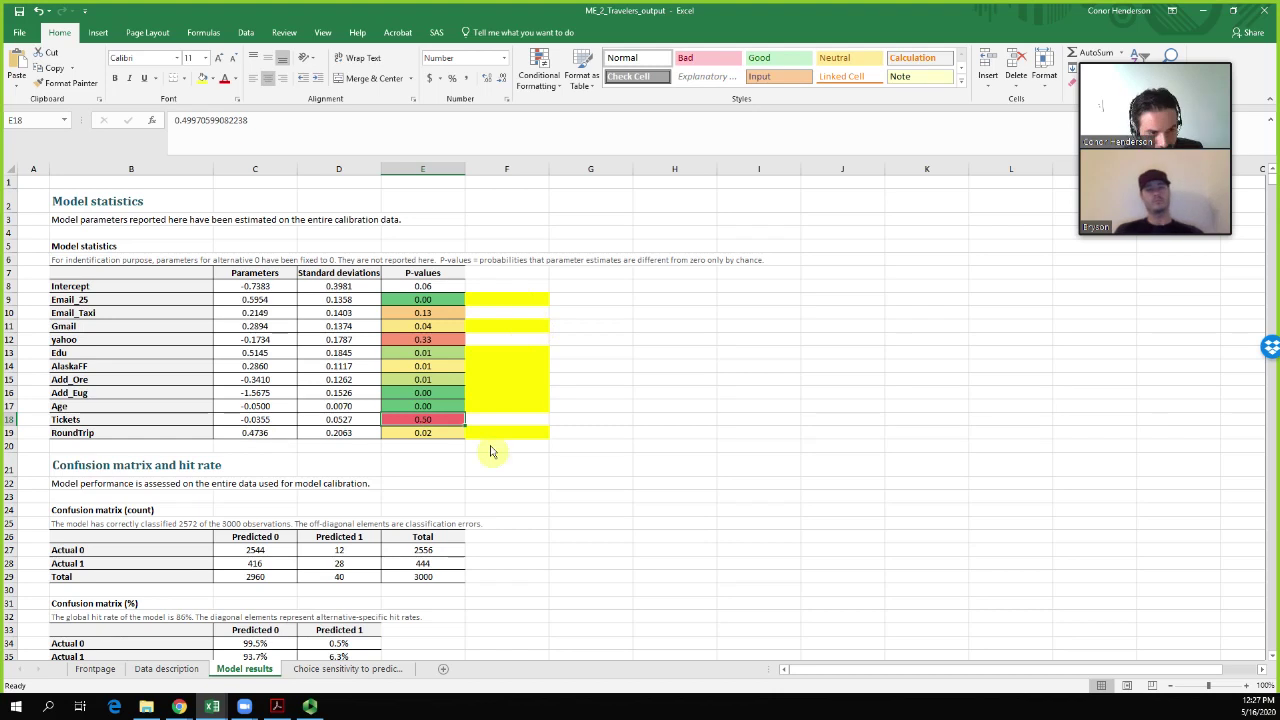
# Sort rows 9 to 19 of the Model statistics table by column E, smallest to largest
pyautogui.moveTo(10, 300); pyautogui.dragTo(36, 430)
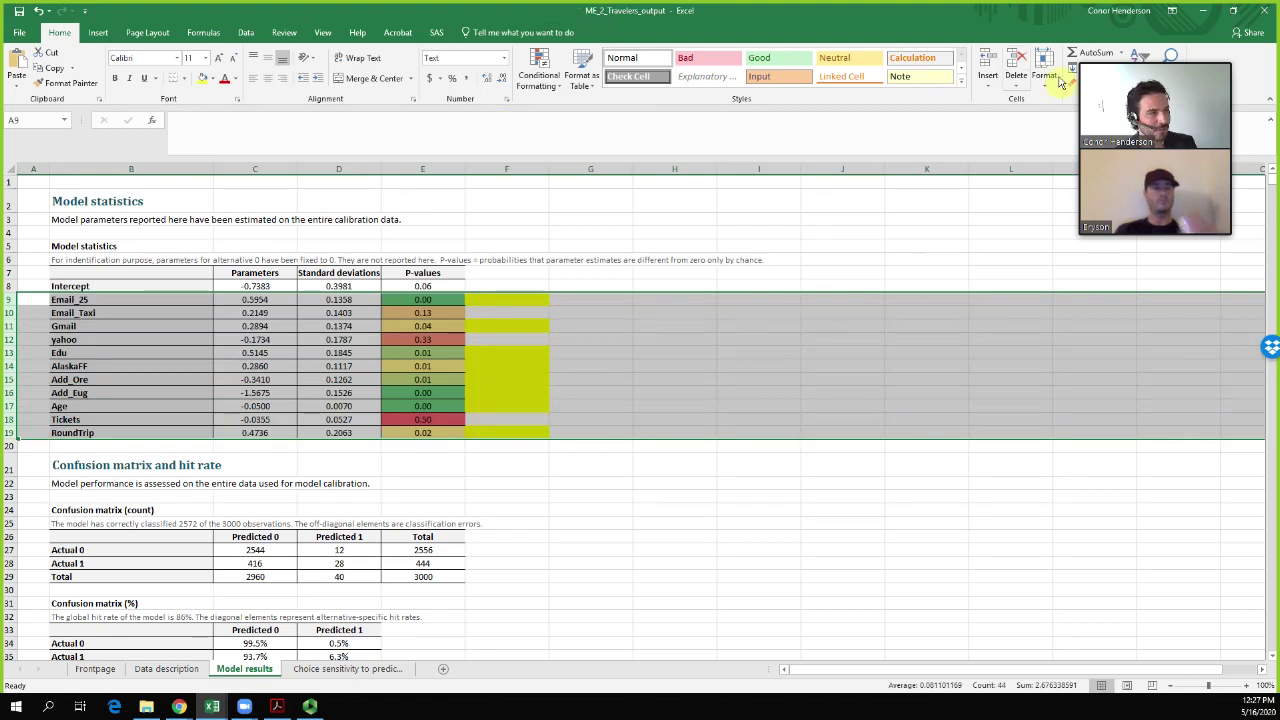
pyautogui.moveTo(1200, 74); pyautogui.dragTo(988, 210)
pyautogui.click(1168, 78)
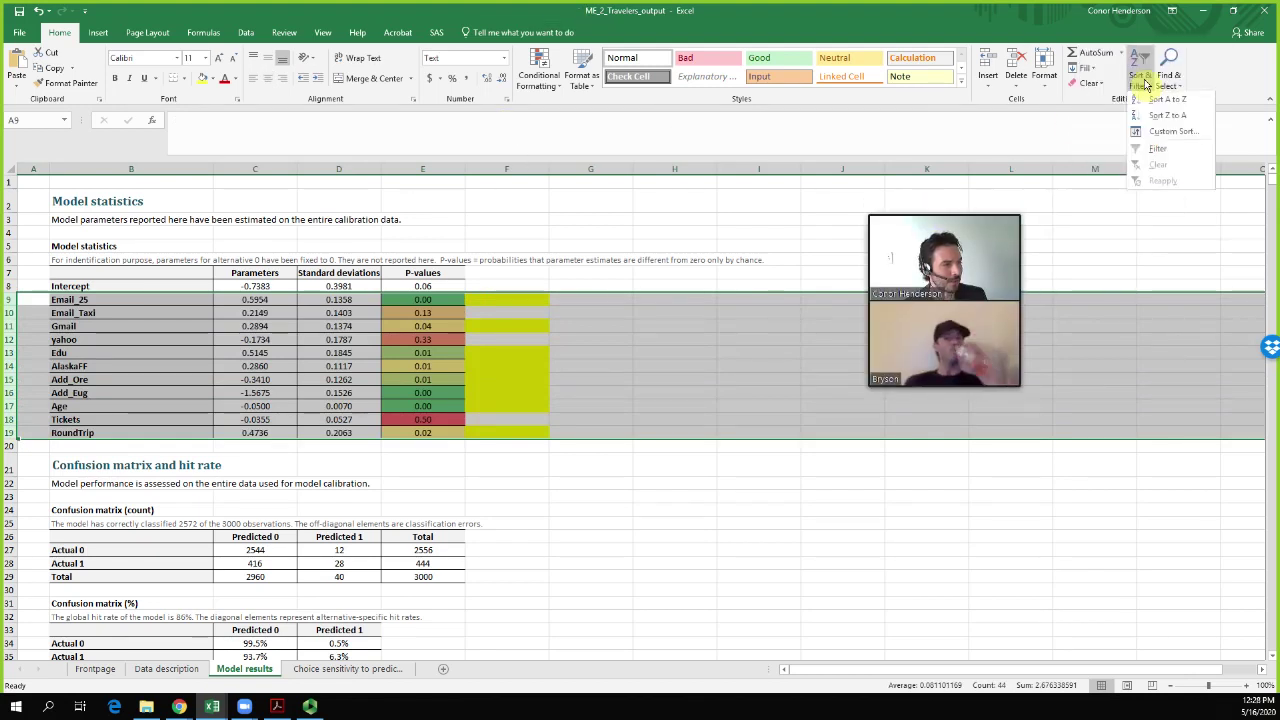
pyautogui.click(1155, 138)
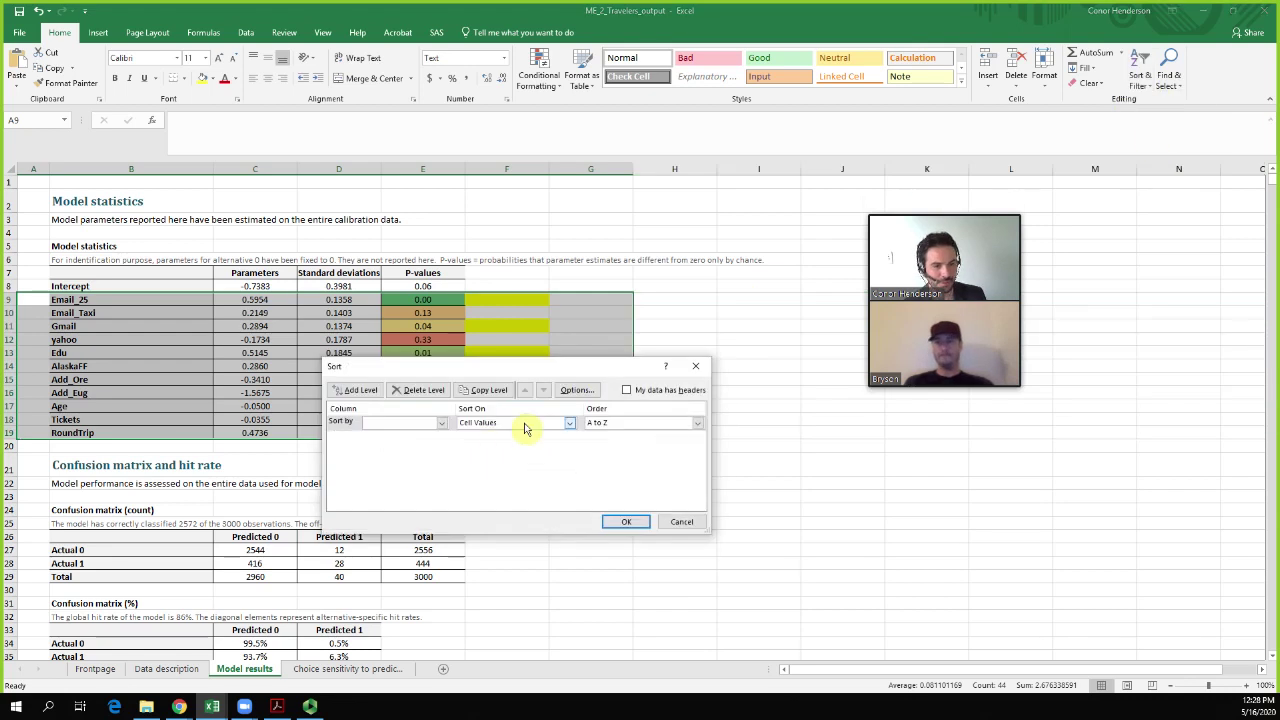
pyautogui.click(402, 424)
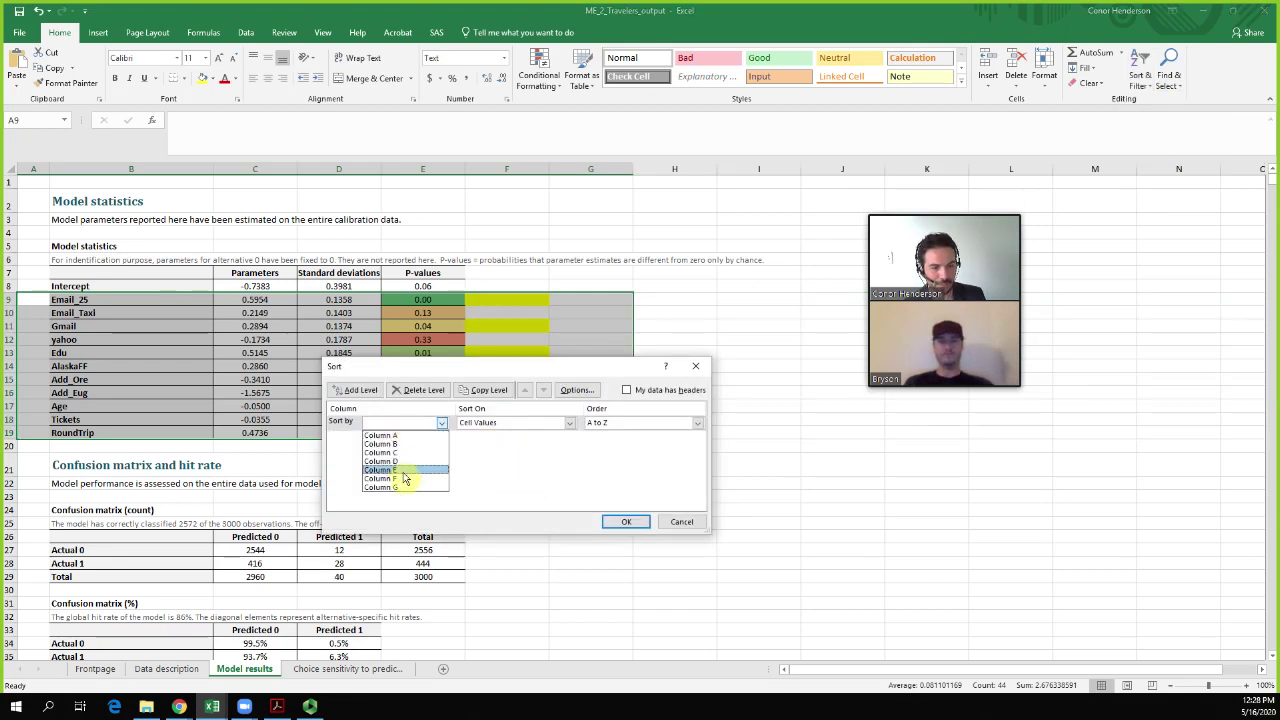
pyautogui.click(404, 469)
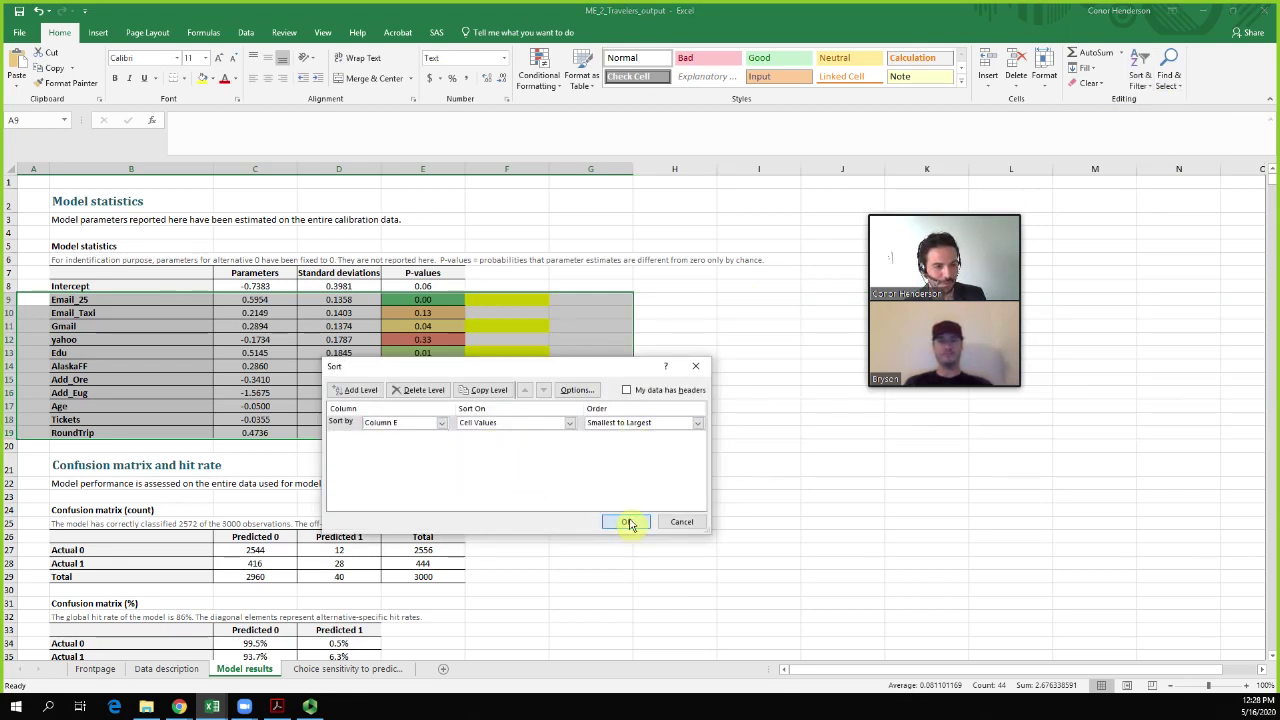
pyautogui.click(626, 521)
pyautogui.click(541, 450)
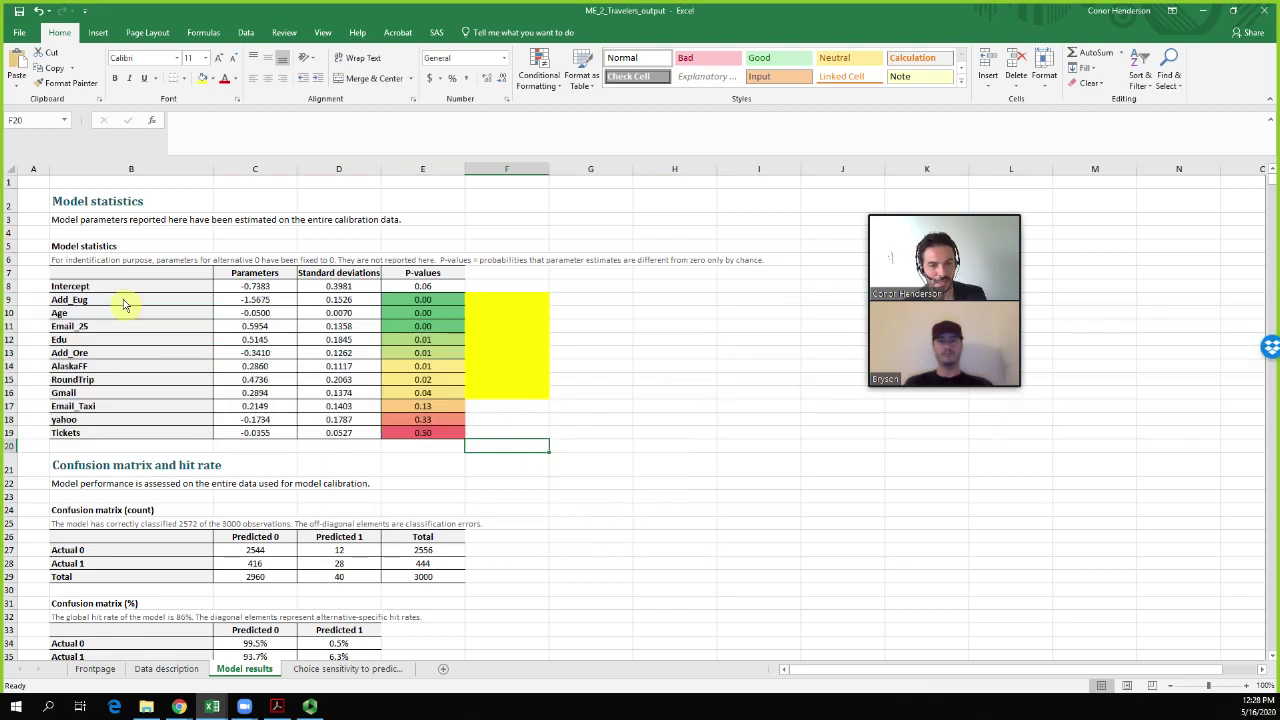
# Put thick outside borders around the yellow-flagged predictor rows in B9:F16
pyautogui.moveTo(64, 300); pyautogui.dragTo(505, 396)
pyautogui.click(184, 79)
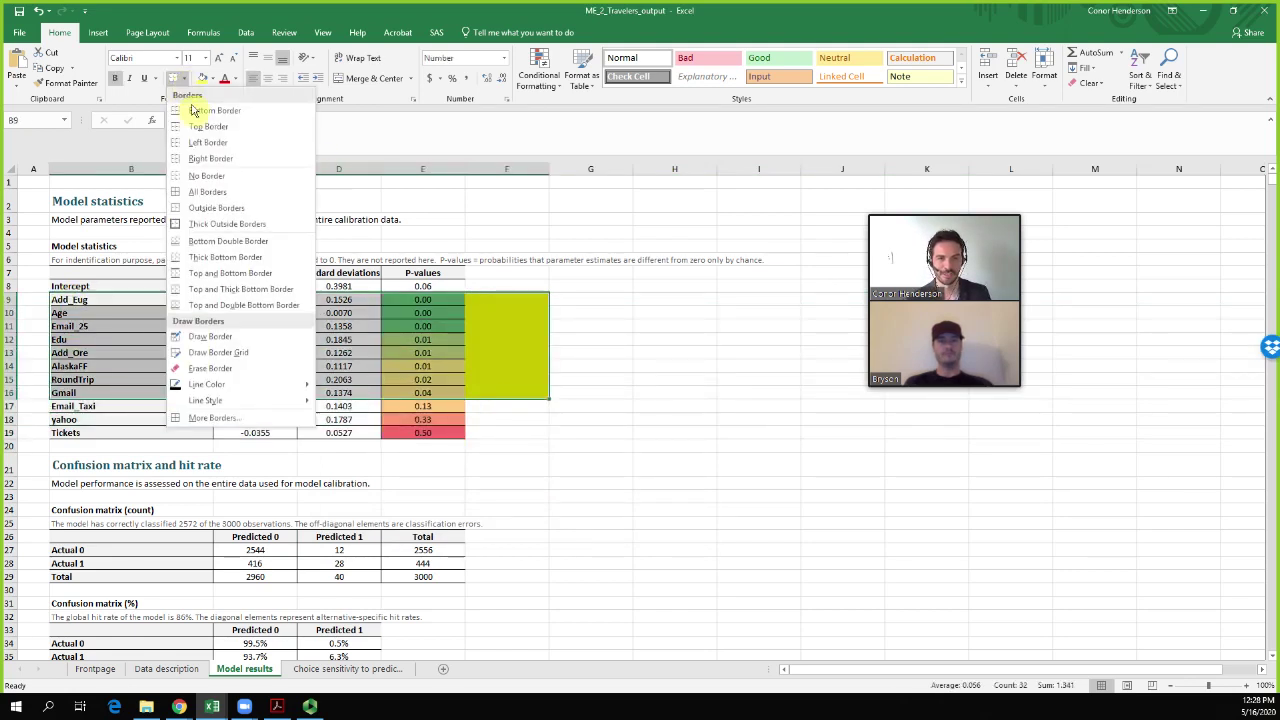
pyautogui.click(228, 222)
pyautogui.click(531, 421)
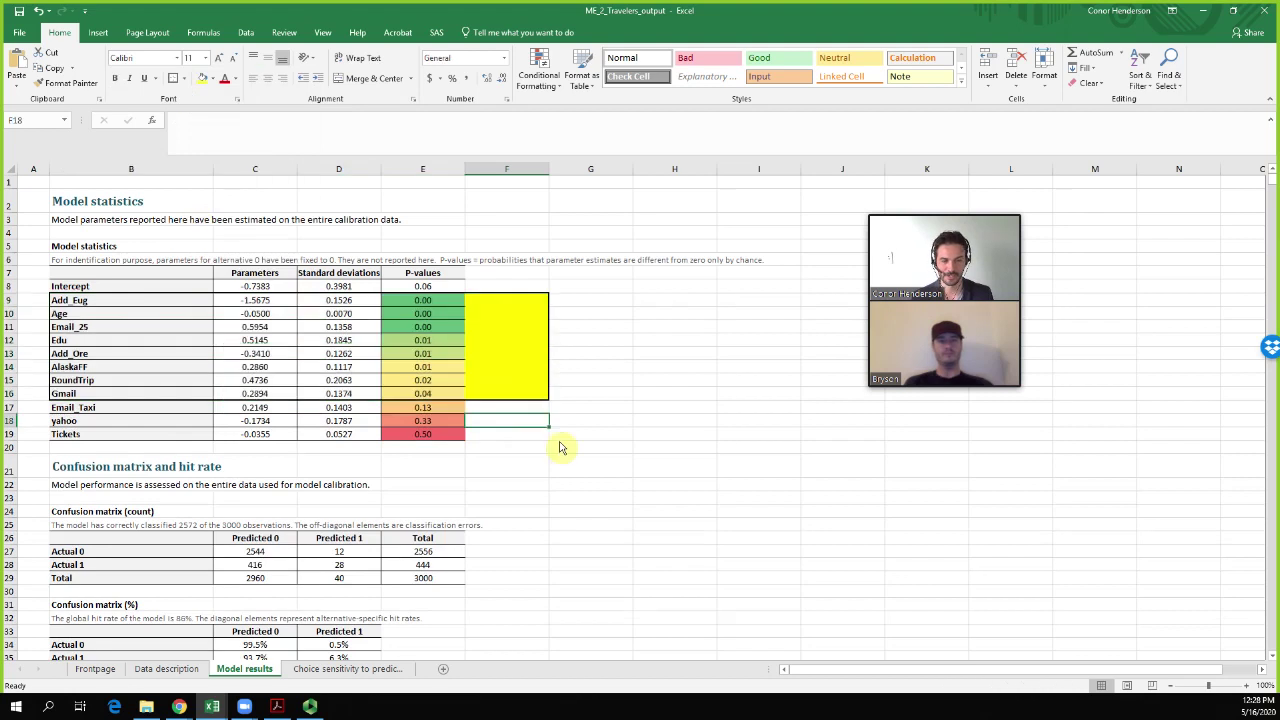
# Examine the Add_Eug row, the P-values in E9:E11 and the predictor names in B9:B16
pyautogui.click(257, 303)
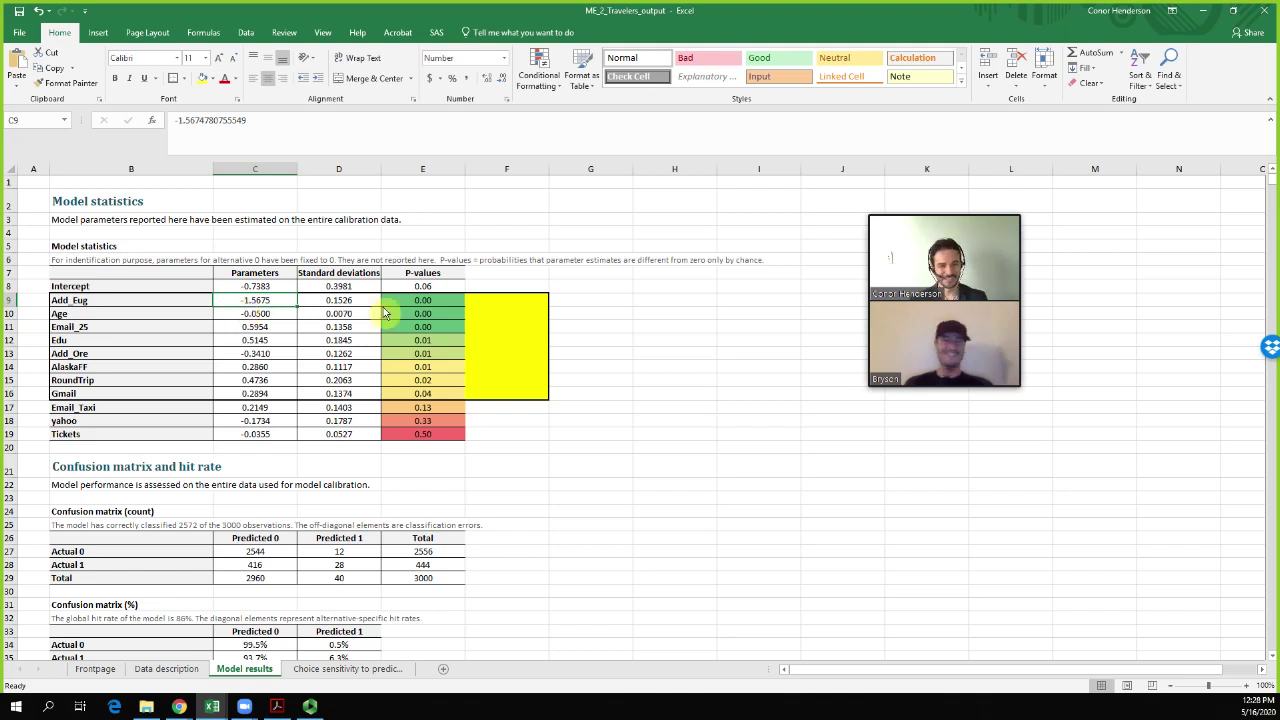
pyautogui.moveTo(430, 300); pyautogui.dragTo(445, 336)
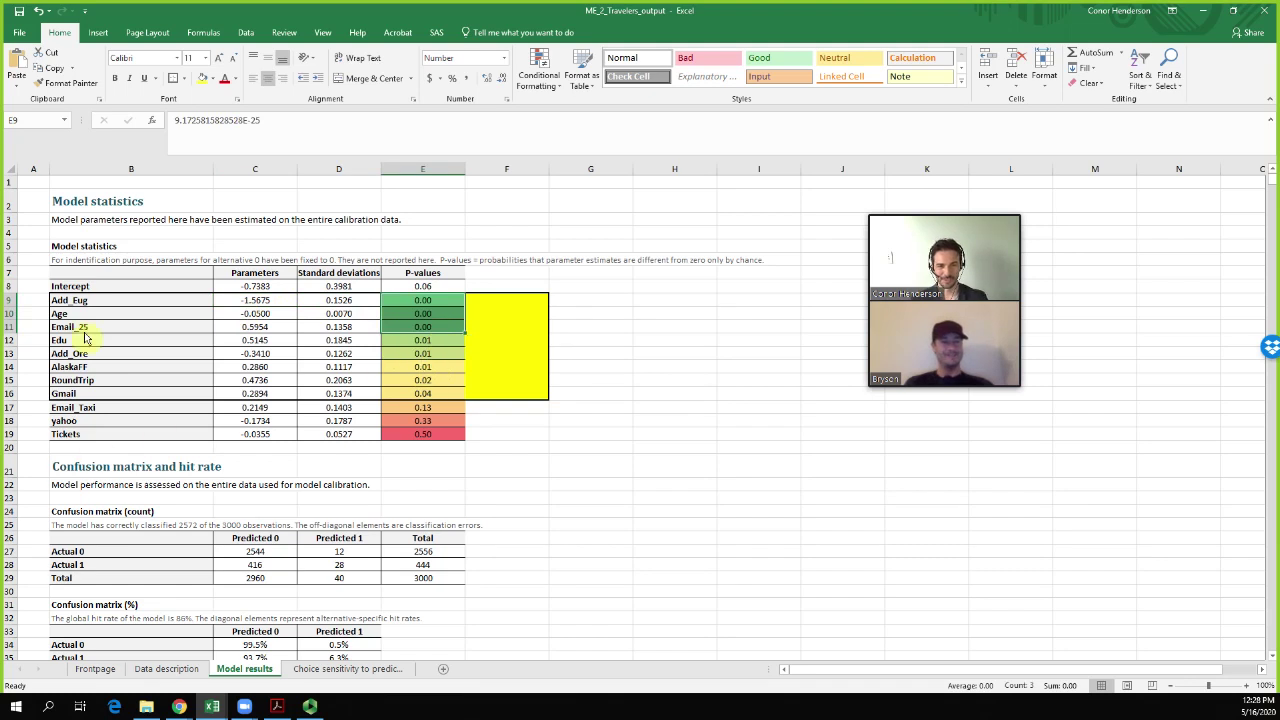
pyautogui.moveTo(89, 300); pyautogui.dragTo(92, 394)
pyautogui.click(46, 341)
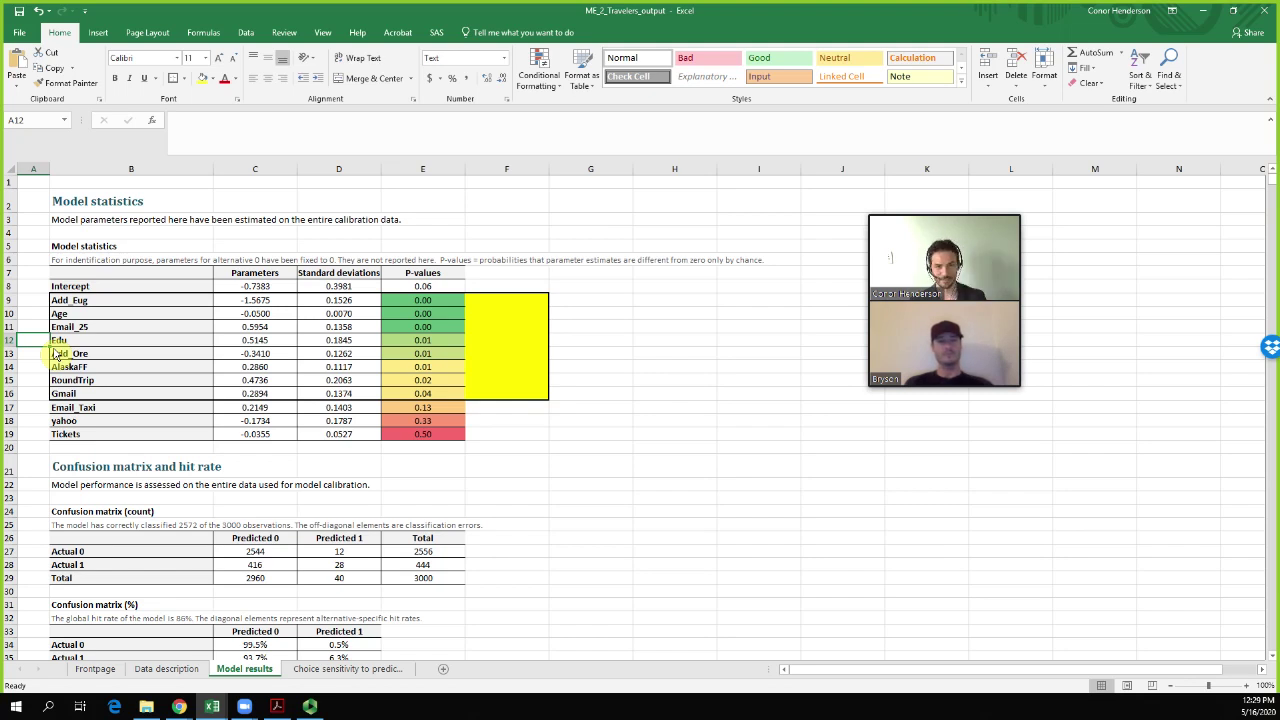
pyautogui.moveTo(35, 301); pyautogui.dragTo(480, 305)
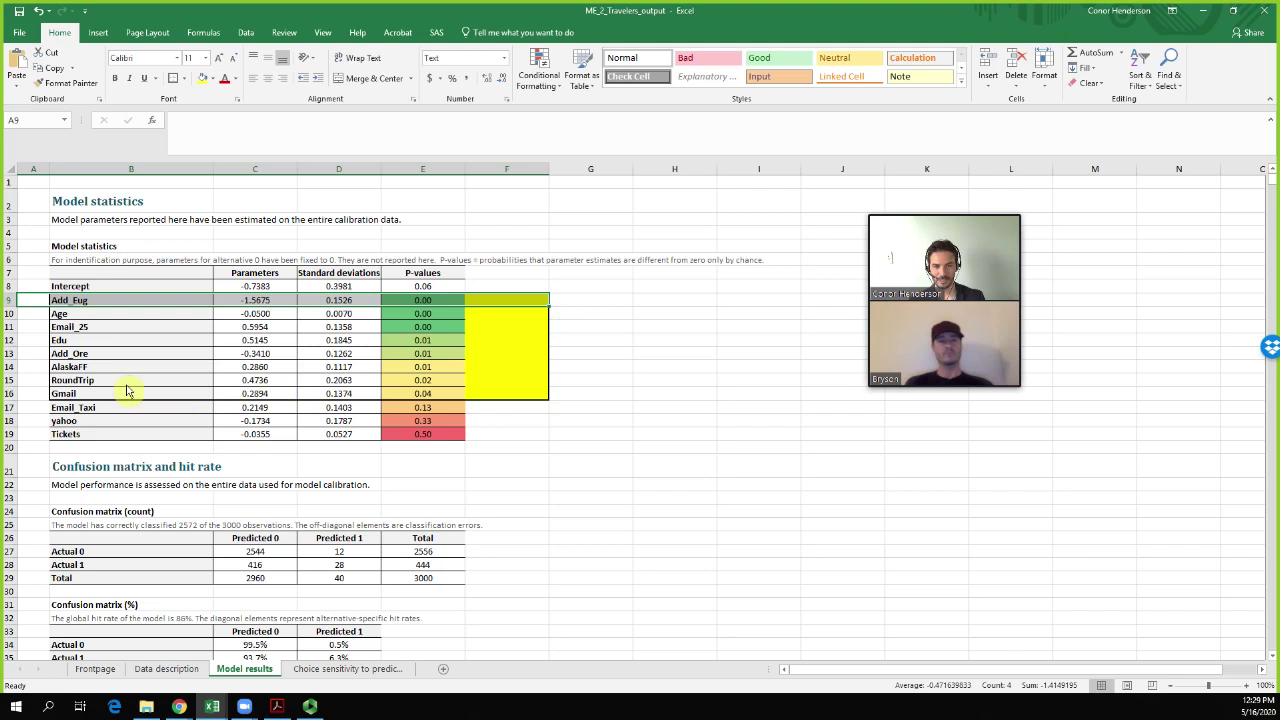
# Fill cell A11 beside Email_25 yellow, and review the Email_25 label and the Add_Eug estimate
pyautogui.click(70, 327)
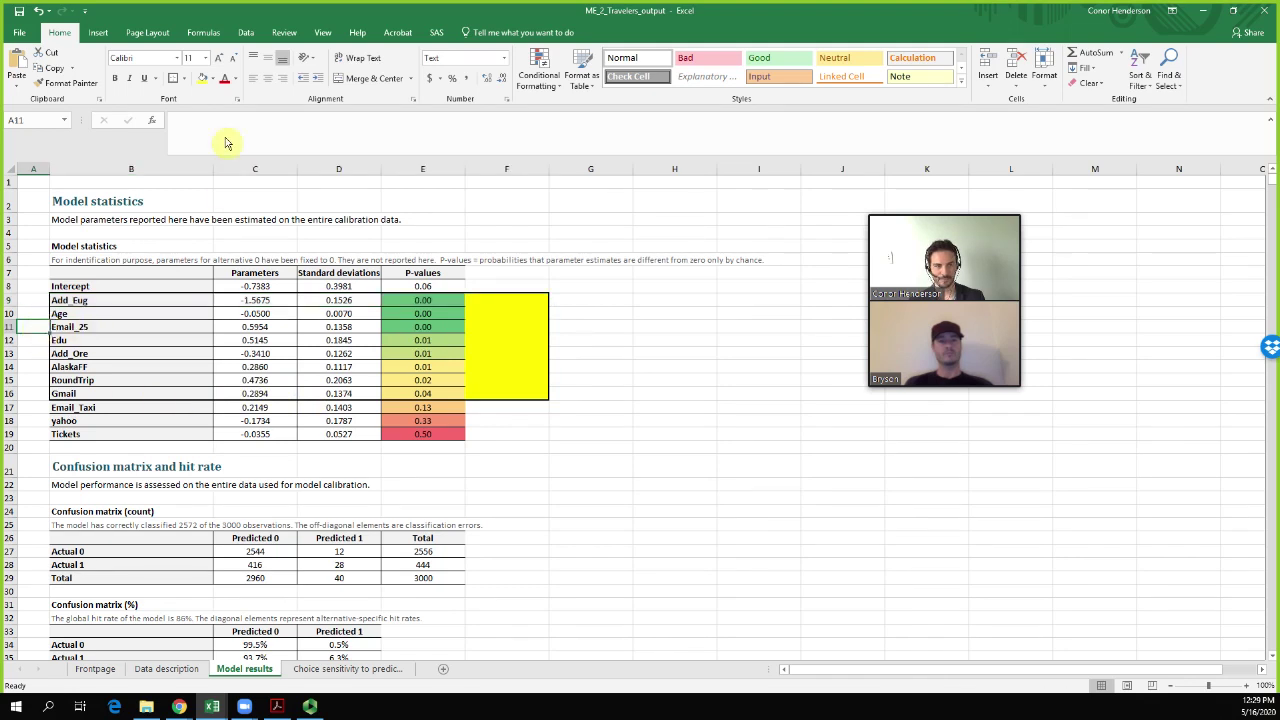
pyautogui.click(202, 78)
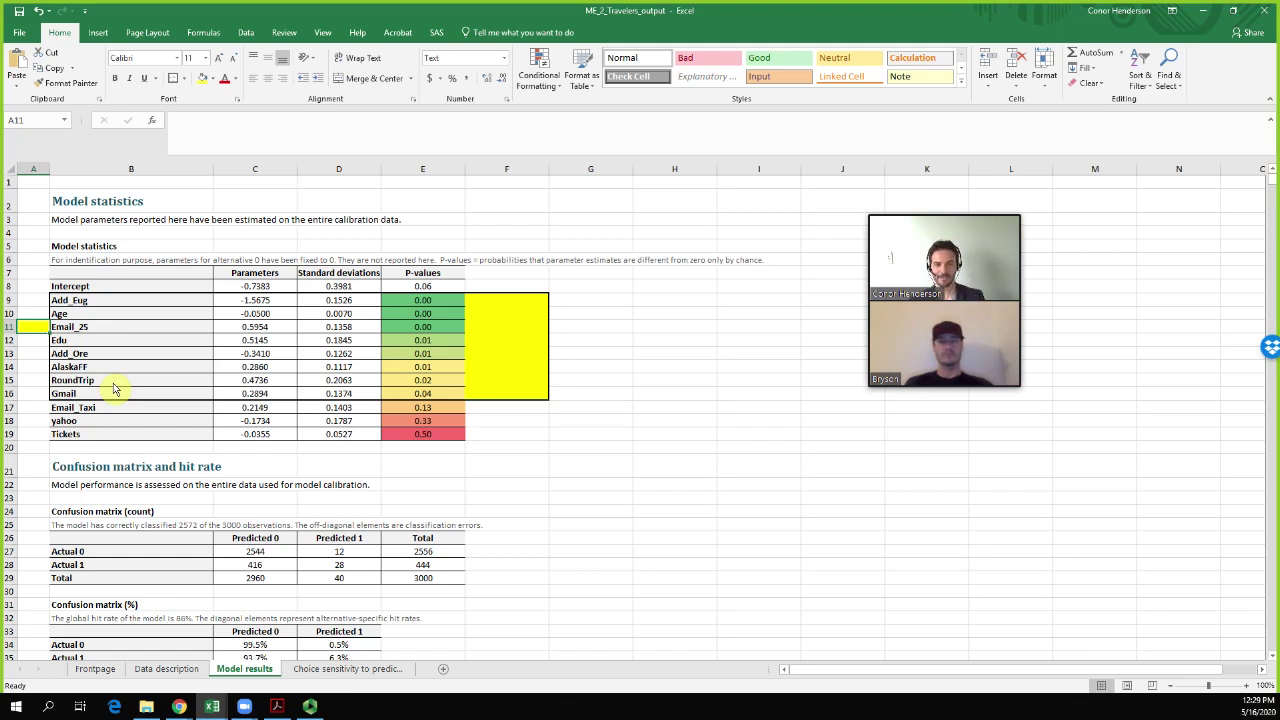
pyautogui.click(72, 329)
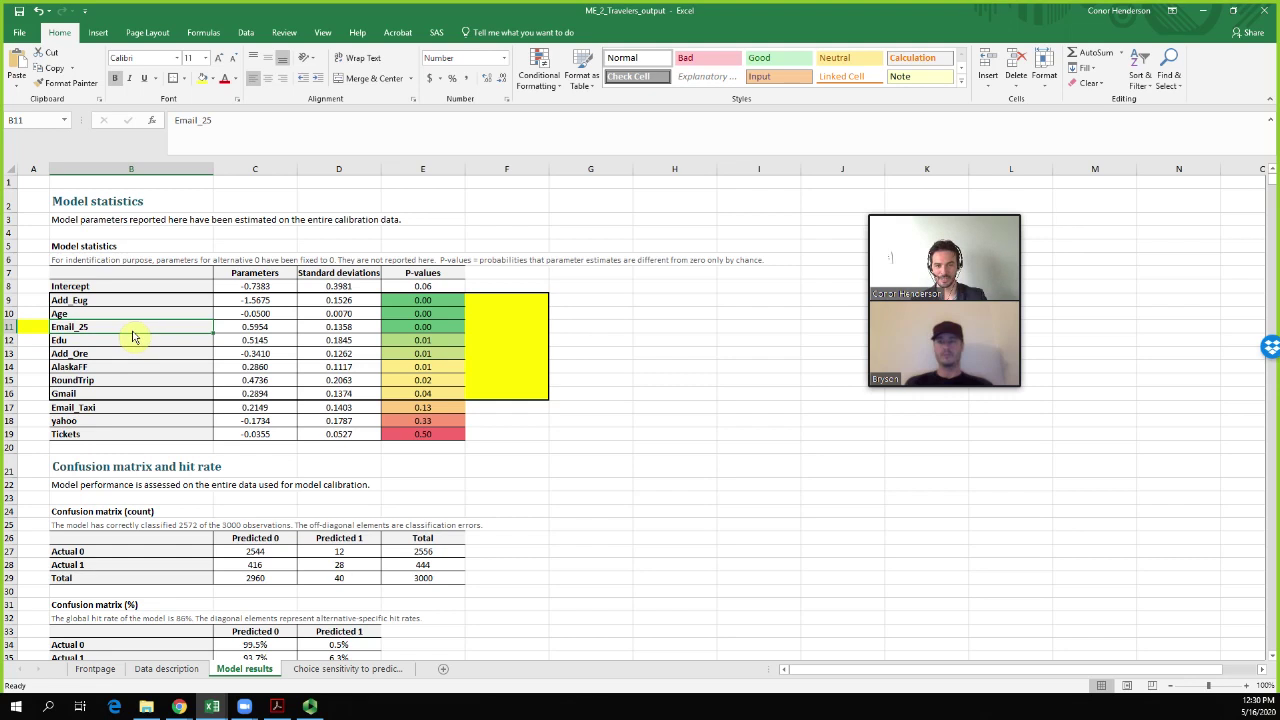
pyautogui.click(85, 303)
pyautogui.moveTo(185, 304); pyautogui.dragTo(335, 302)
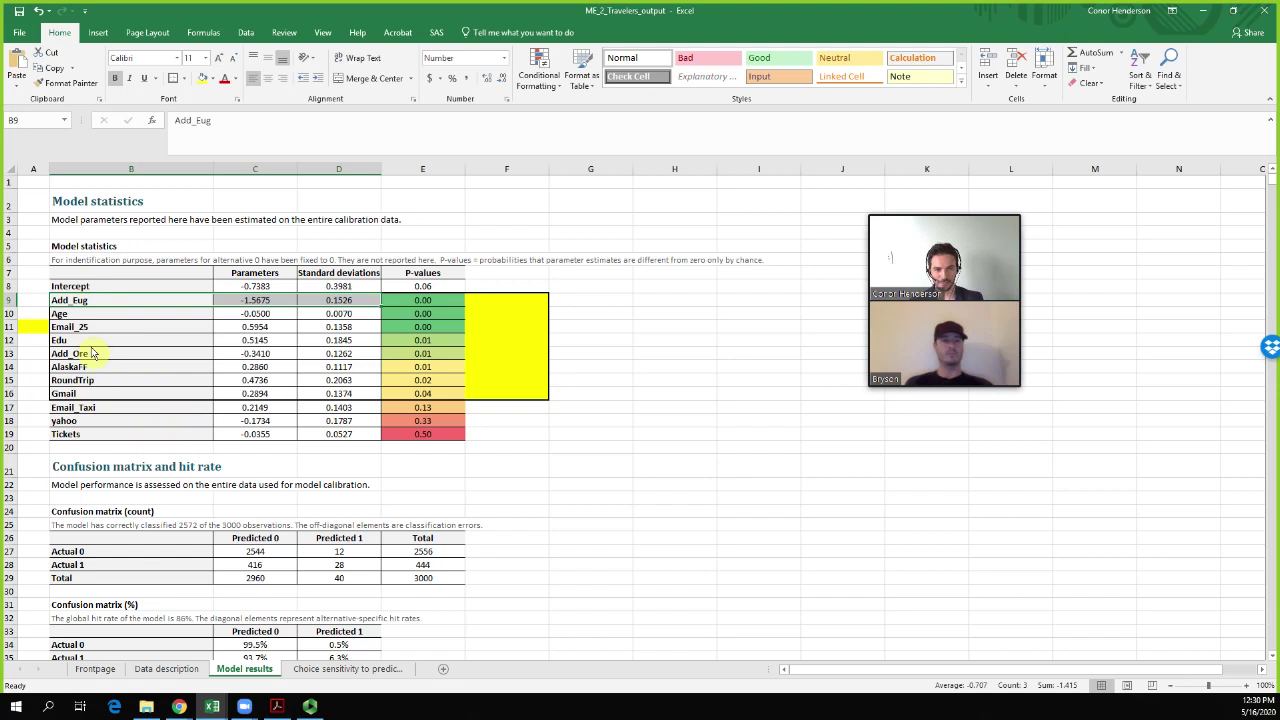
# Fill cell A17 beside Email_Taxi yellow and inspect that predictor's parameter estimate
pyautogui.click(33, 396)
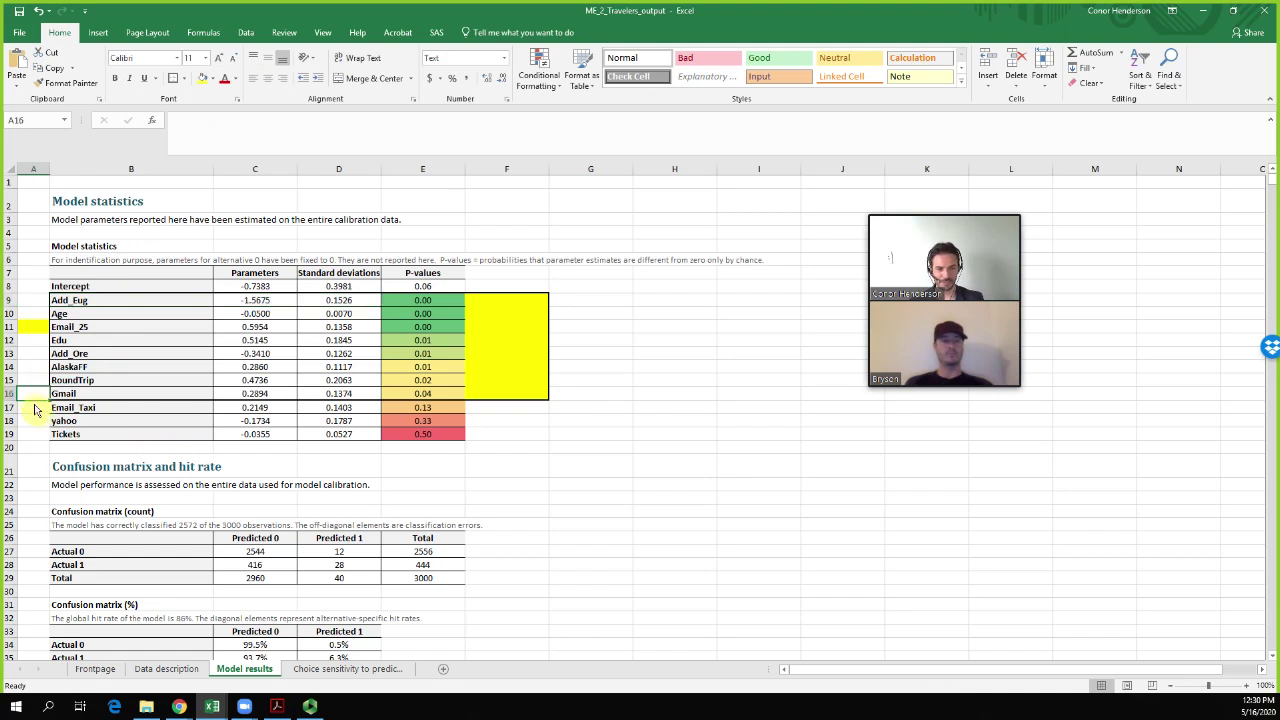
pyautogui.click(33, 407)
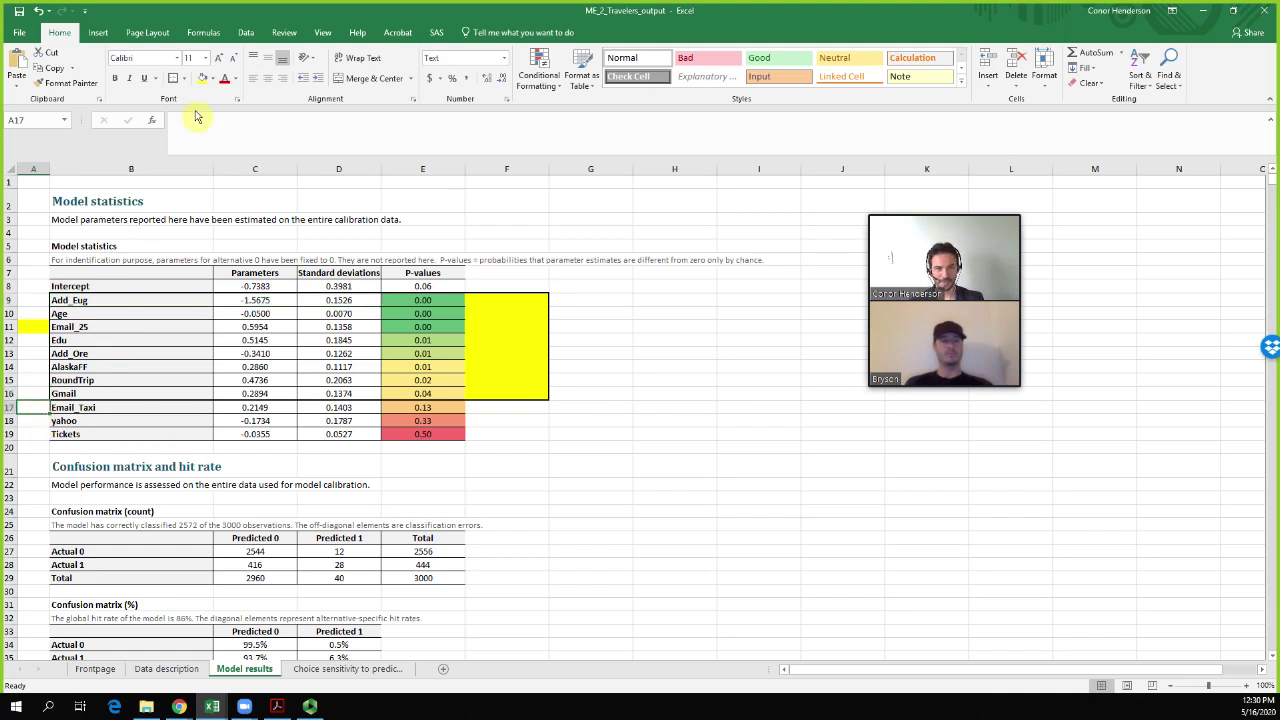
pyautogui.click(203, 79)
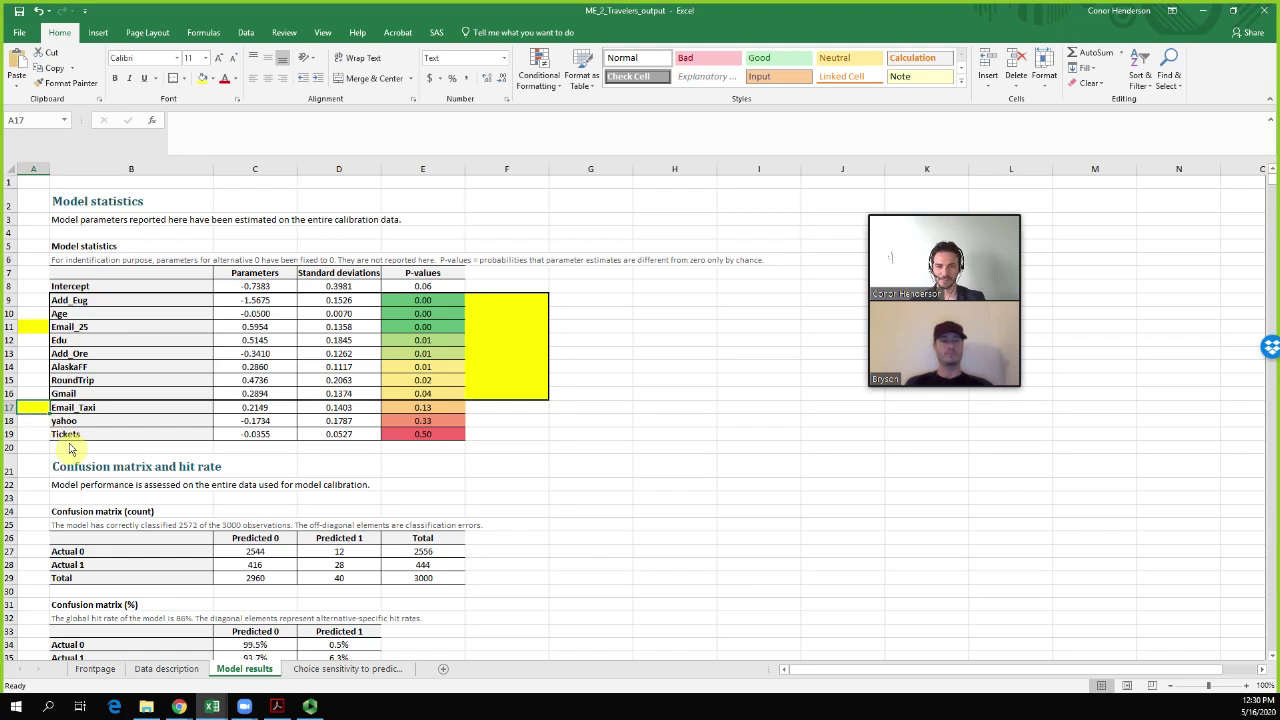
pyautogui.click(276, 410)
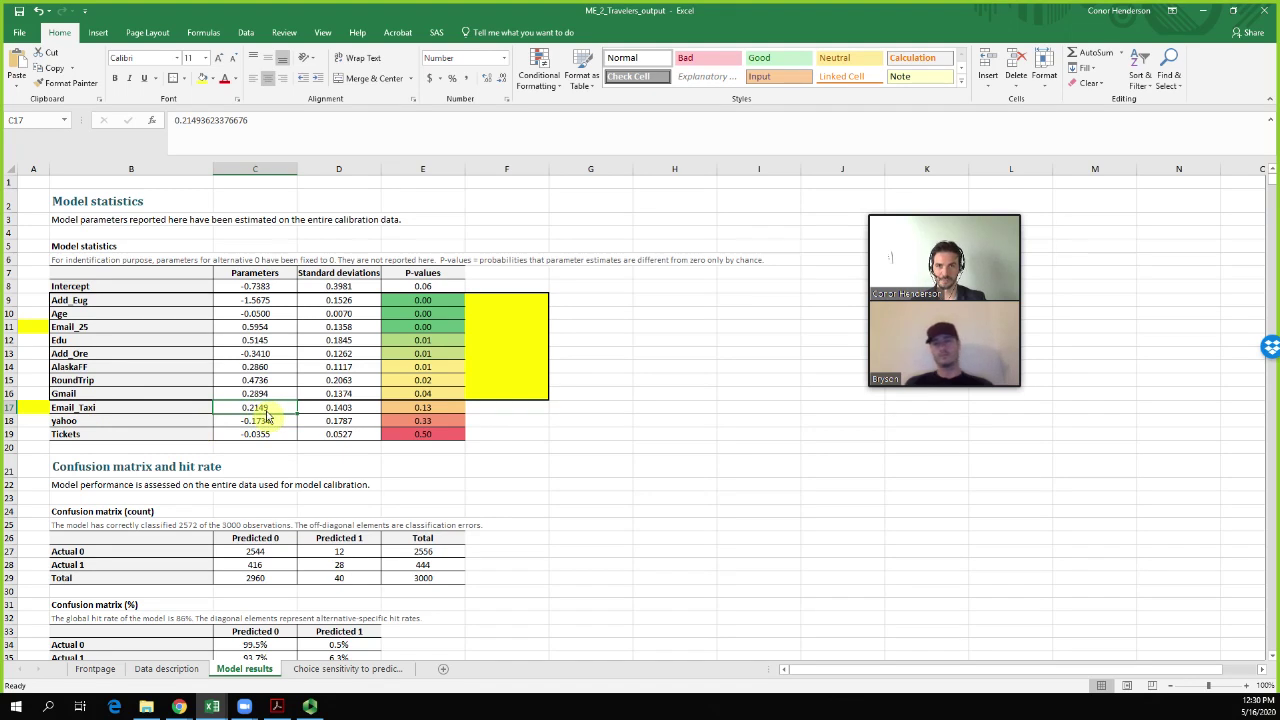
# Examine Email_Taxi's P-value and name, and compare it with the Email_25 row in the model statistics
pyautogui.click(424, 408)
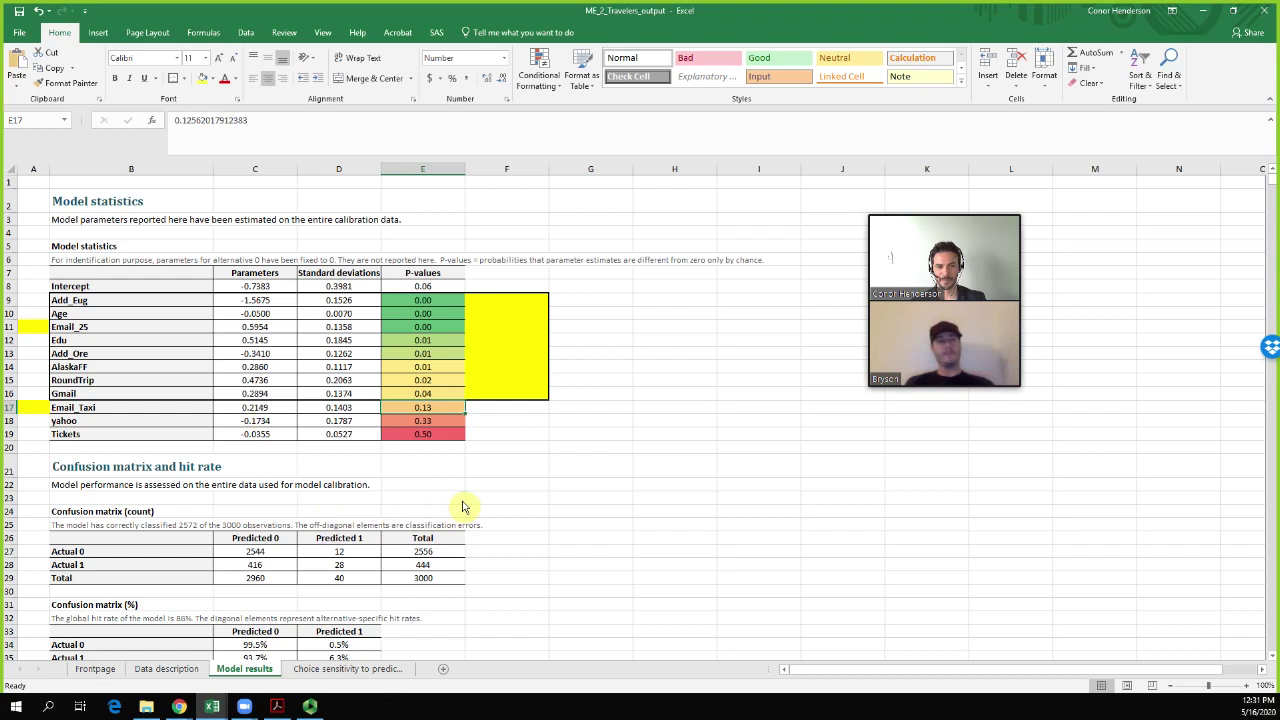
pyautogui.click(112, 411)
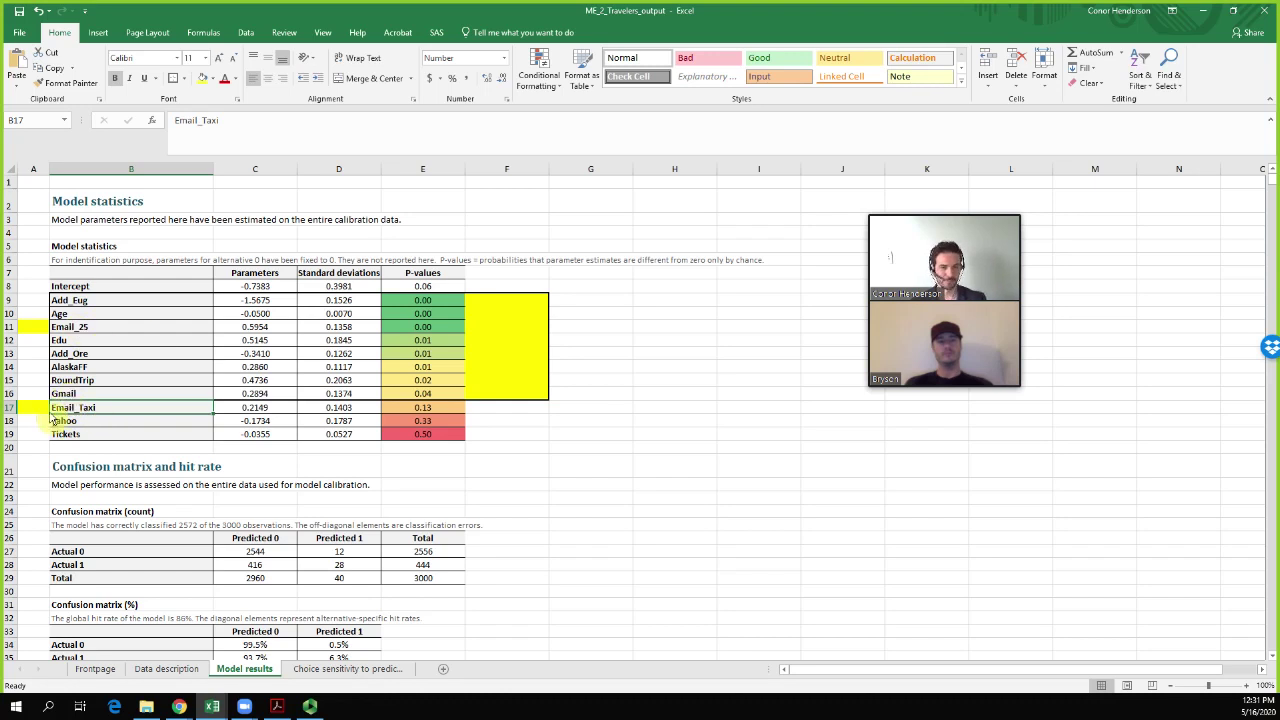
pyautogui.moveTo(35, 331)
pyautogui.mouseDown()
pyautogui.moveTo(418, 317)
pyautogui.moveTo(420, 328)
pyautogui.mouseUp()
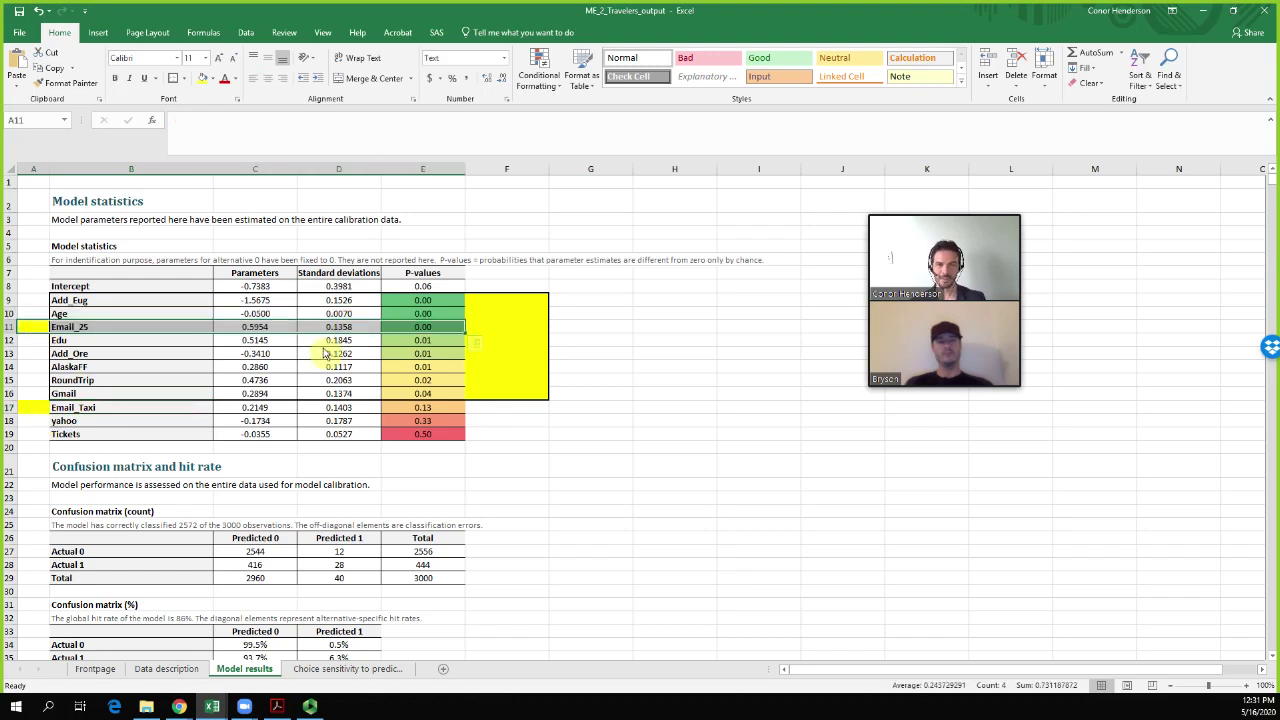
pyautogui.click(600, 420)
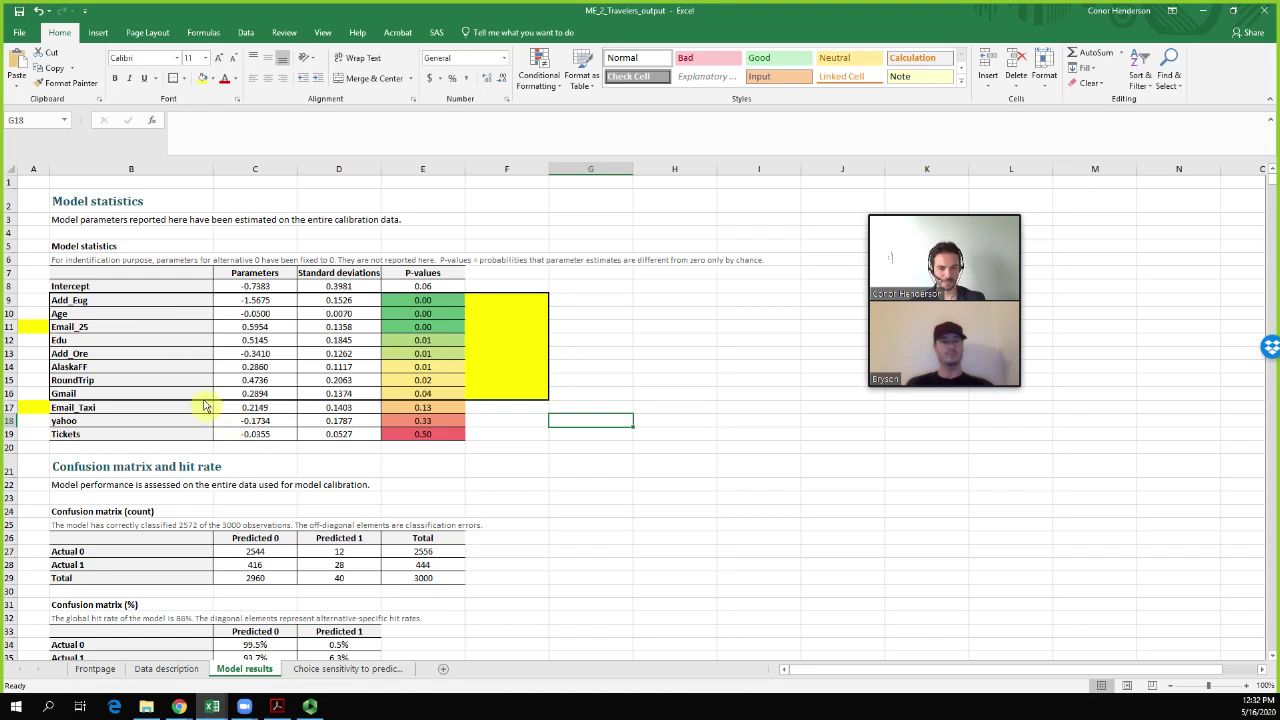
pyautogui.click(506, 524)
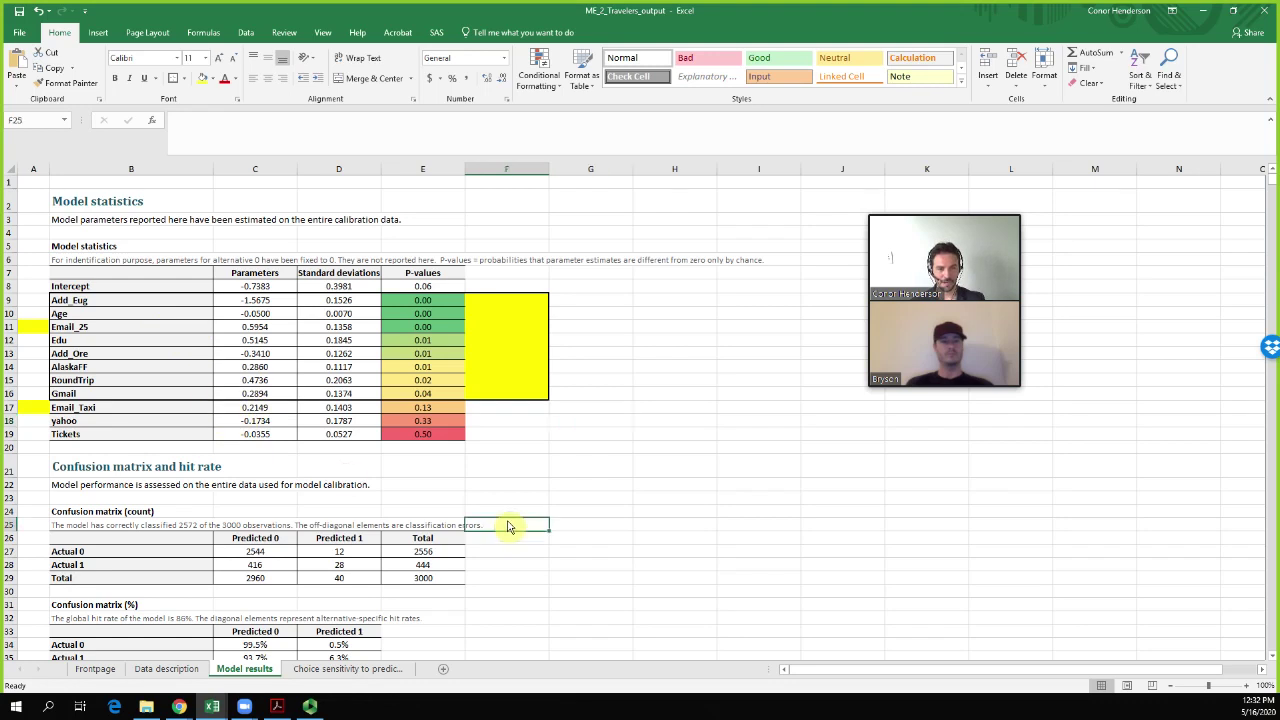
# Review the in-sample Model predictions table and its list of customer IDs below the confusion matrices
pyautogui.scroll(-3, 505, 510)
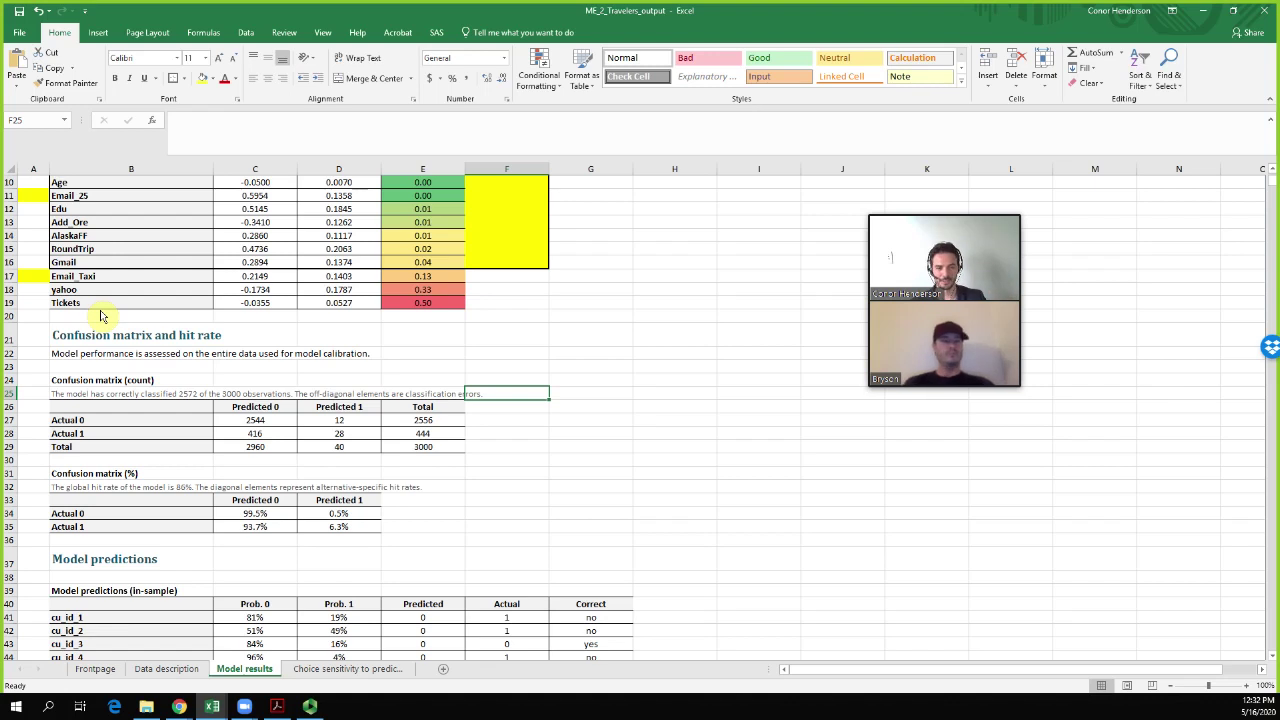
pyautogui.scroll(-5, 340, 370)
pyautogui.scroll(-2, 320, 340)
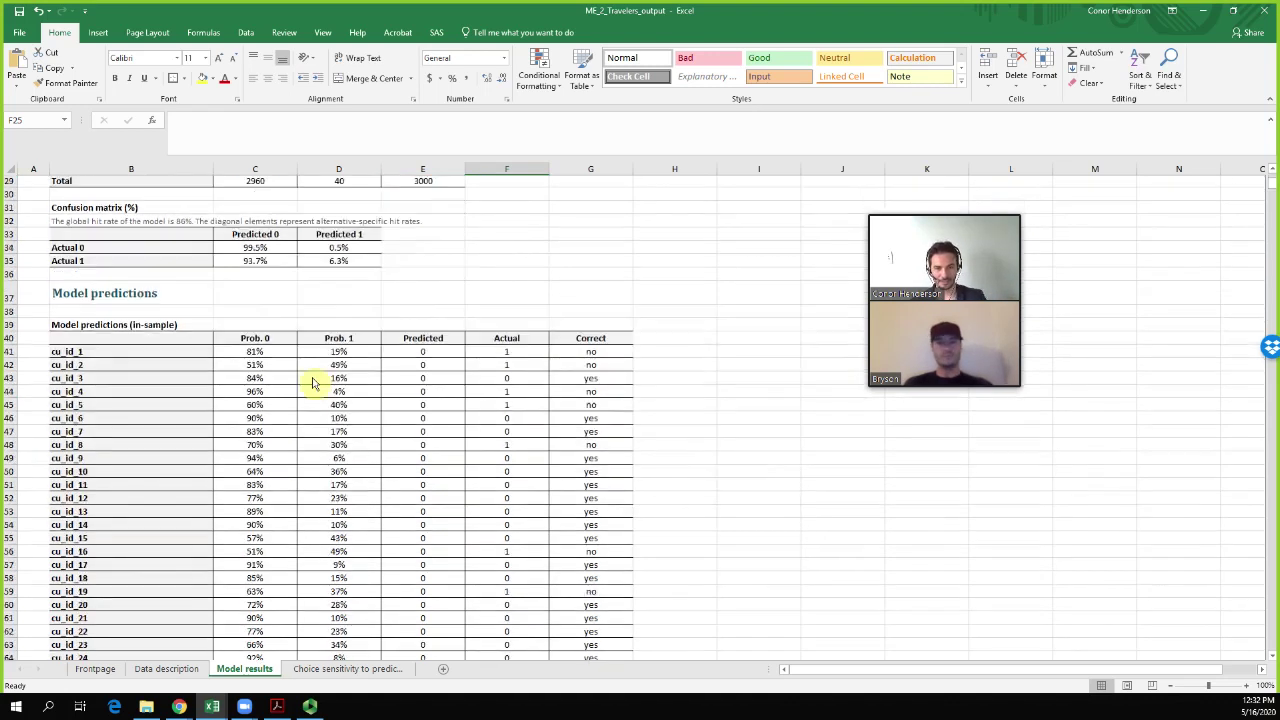
pyautogui.click(150, 270)
pyautogui.moveTo(125, 336); pyautogui.dragTo(121, 499)
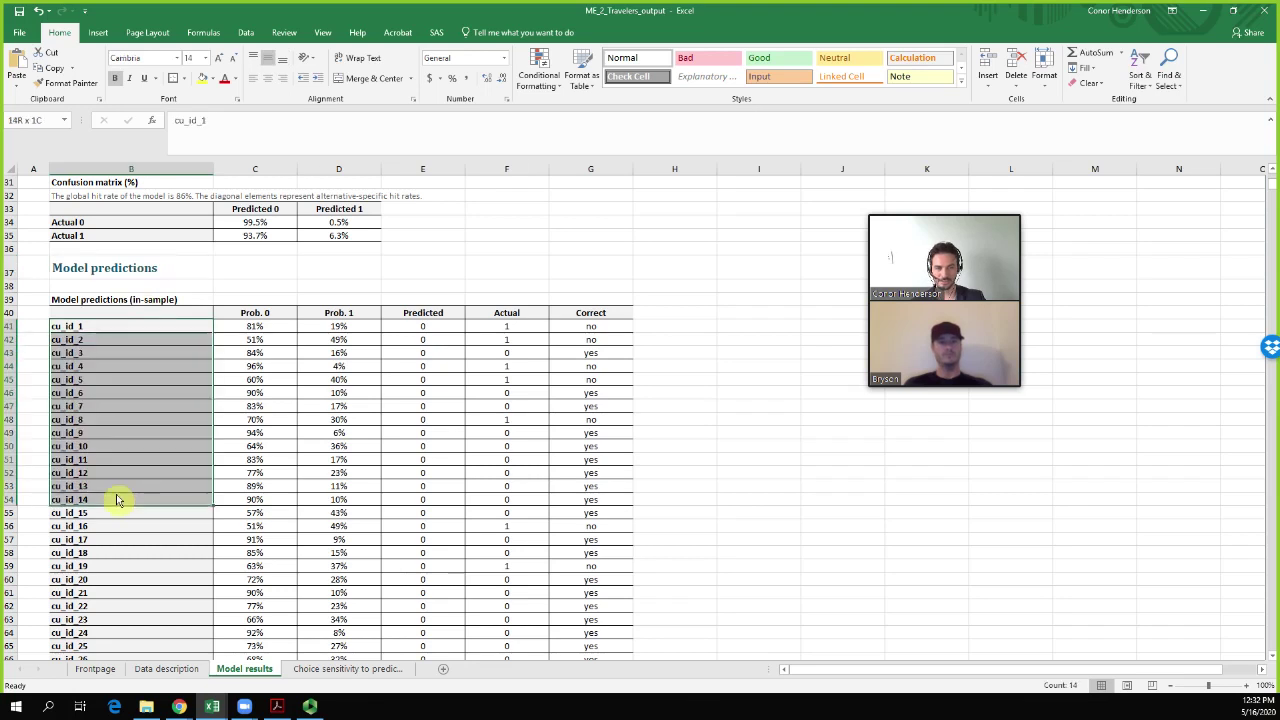
# Apply a green-yellow-red color scale to the Prob. 1 values in D41:D77, with green for high probabilities
pyautogui.click(338, 314)
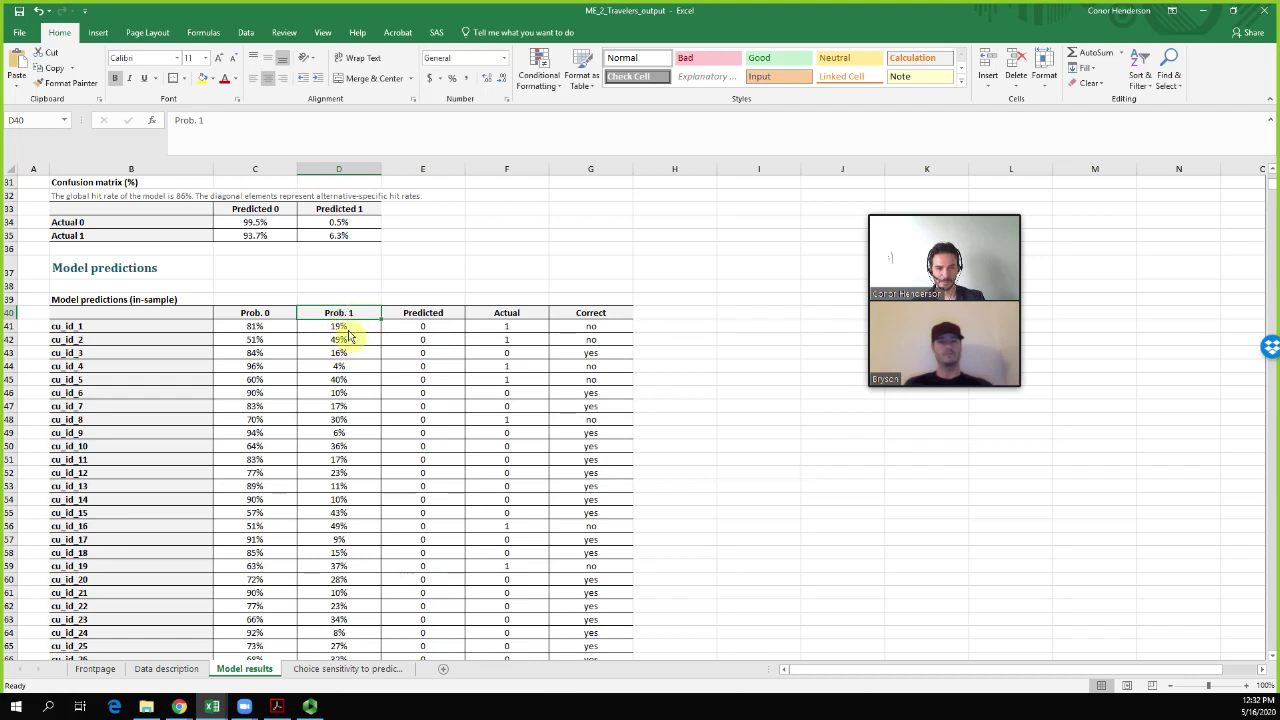
pyautogui.moveTo(348, 328); pyautogui.dragTo(340, 590)
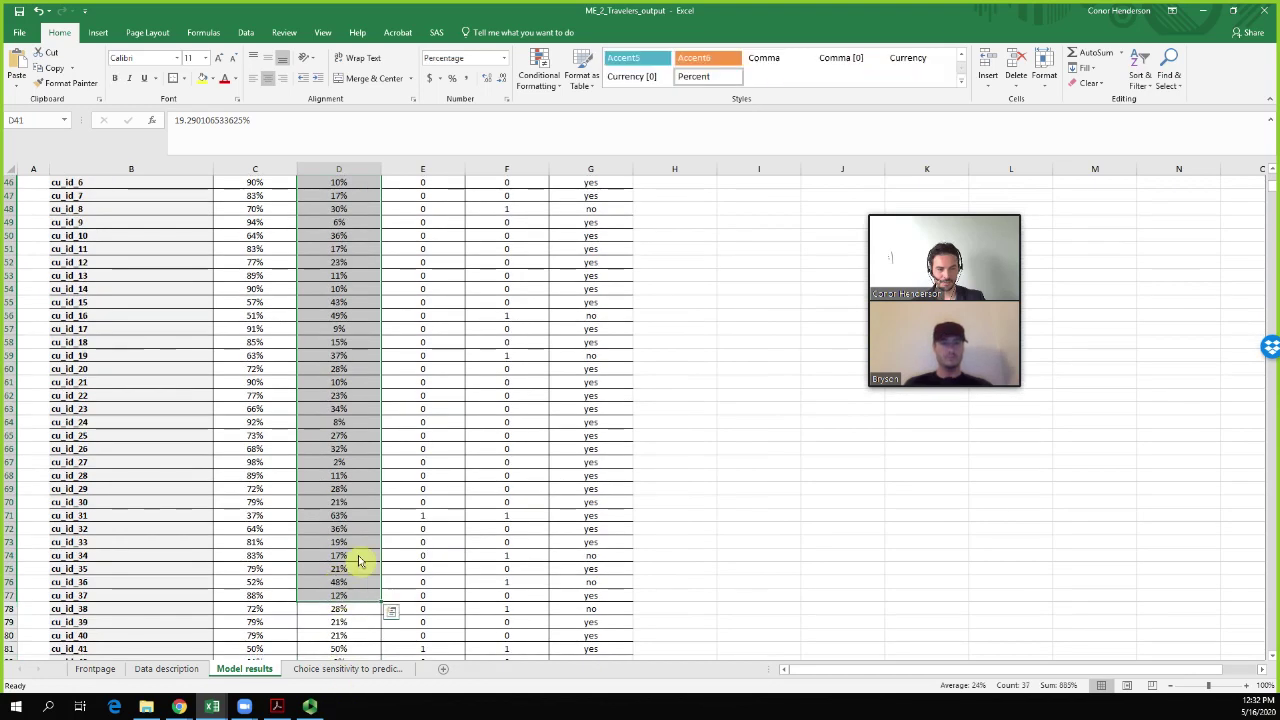
pyautogui.scroll(3, 398, 418)
pyautogui.click(538, 70)
pyautogui.moveTo(590, 198)
pyautogui.click(648, 199)
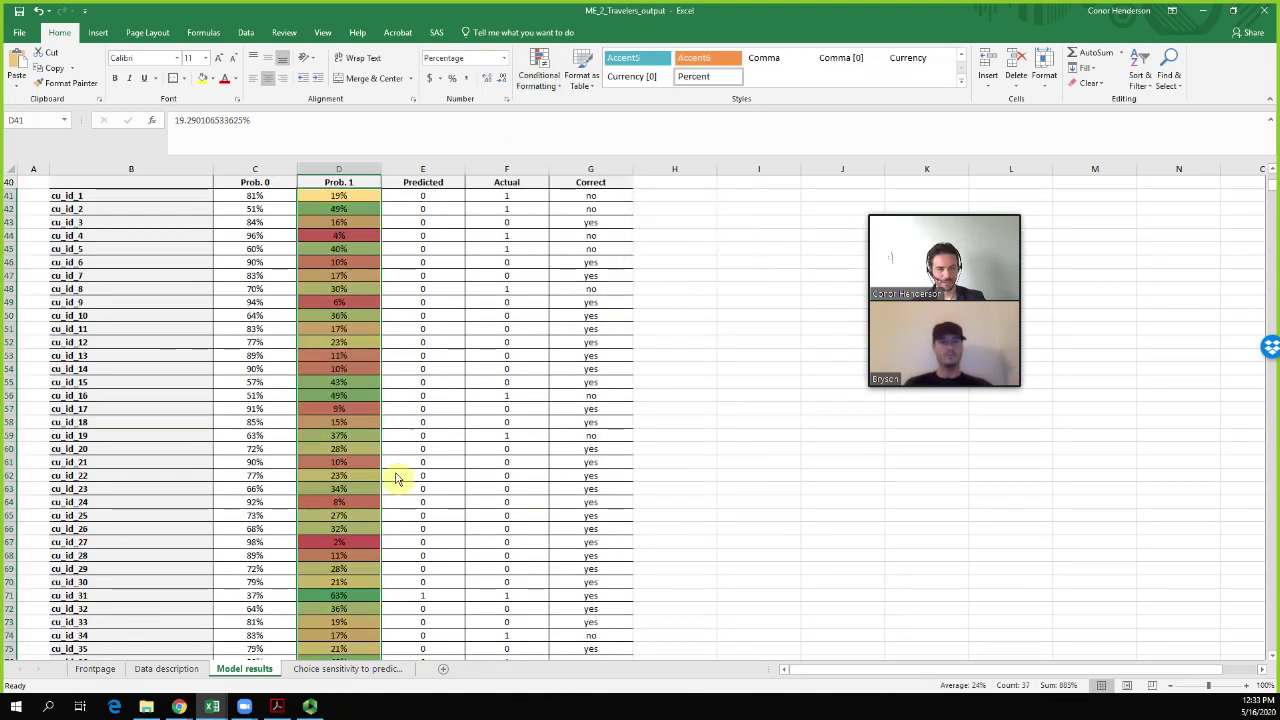
# Examine cu_id_31's Prob. 1, Predicted, Actual and Correct values in the model predictions
pyautogui.click(102, 597)
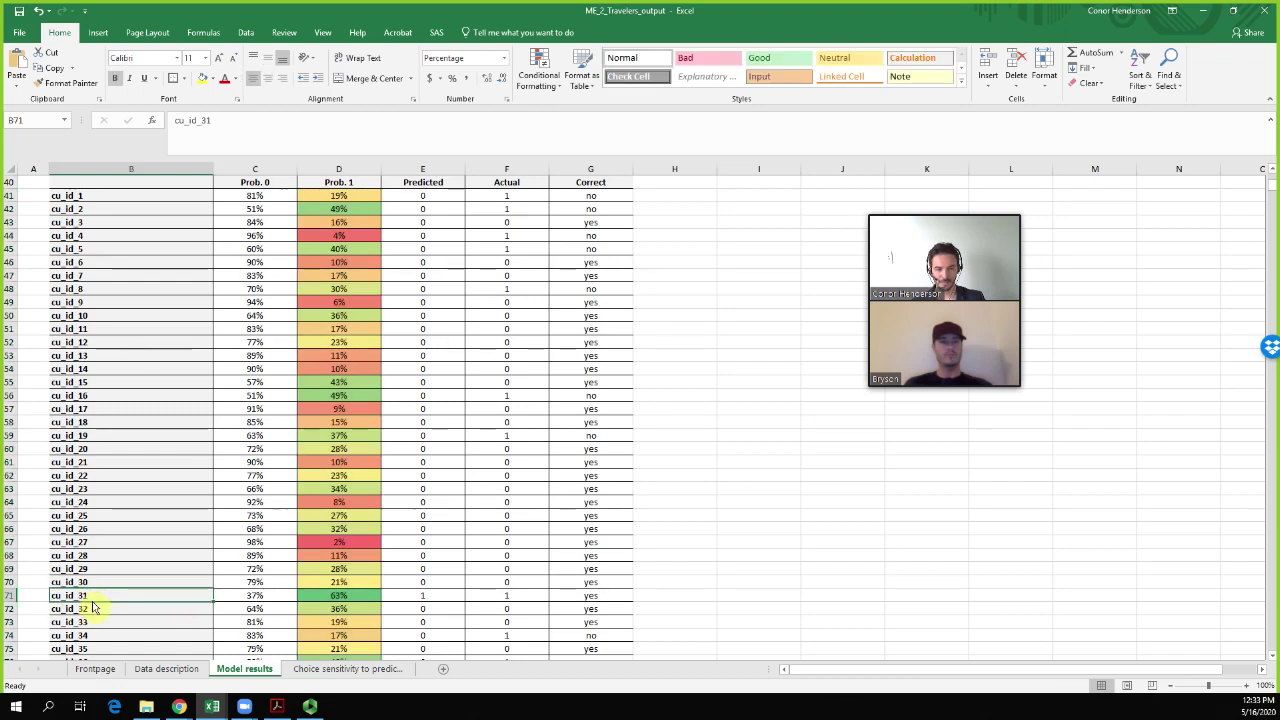
pyautogui.click(340, 597)
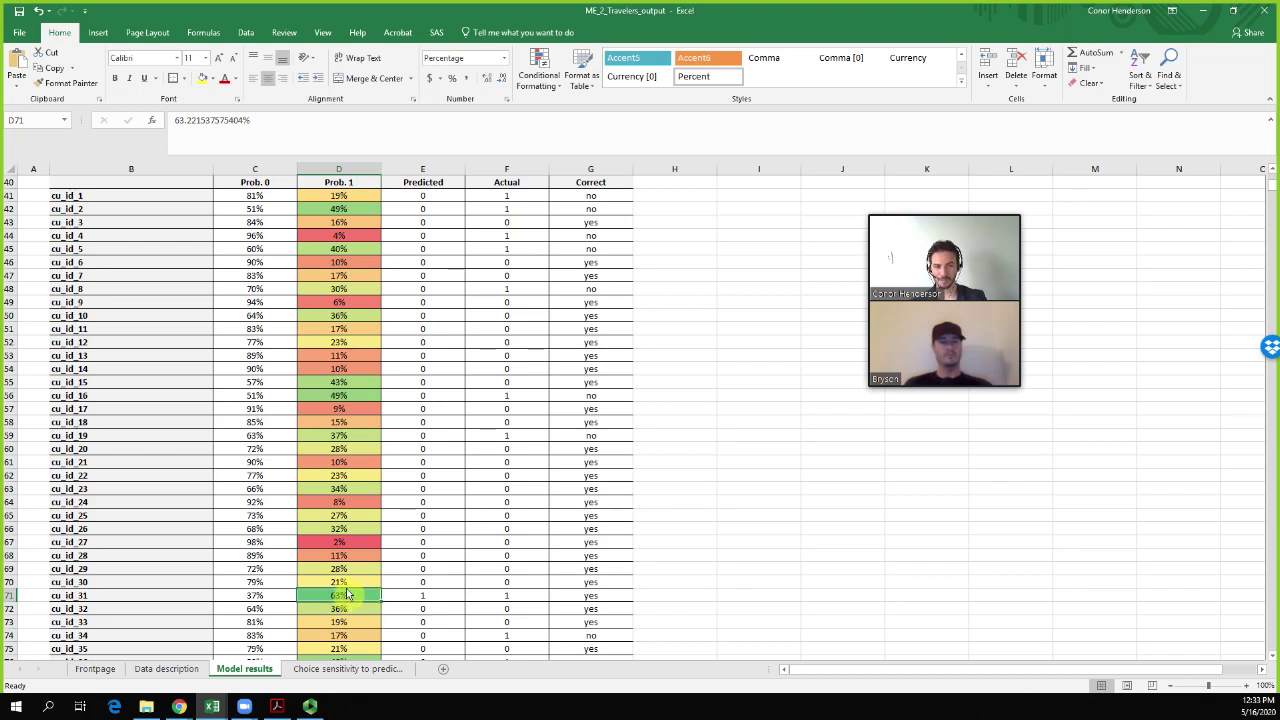
pyautogui.click(418, 598)
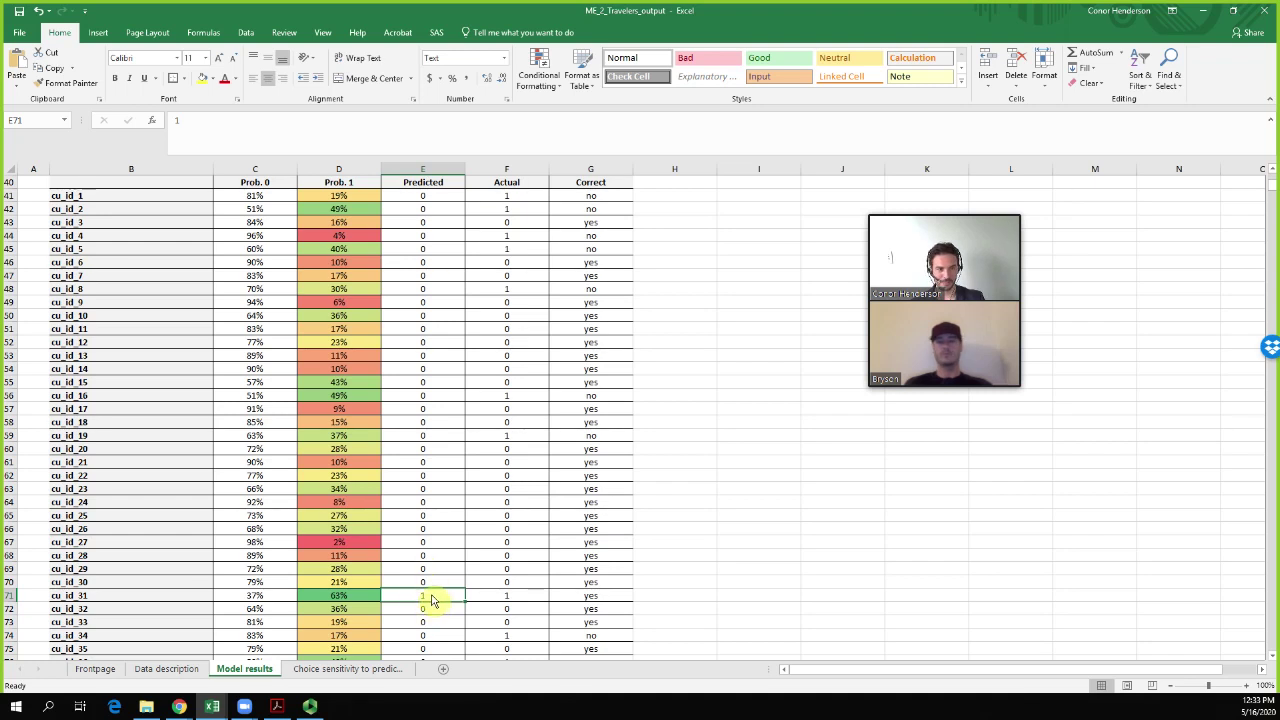
pyautogui.click(517, 602)
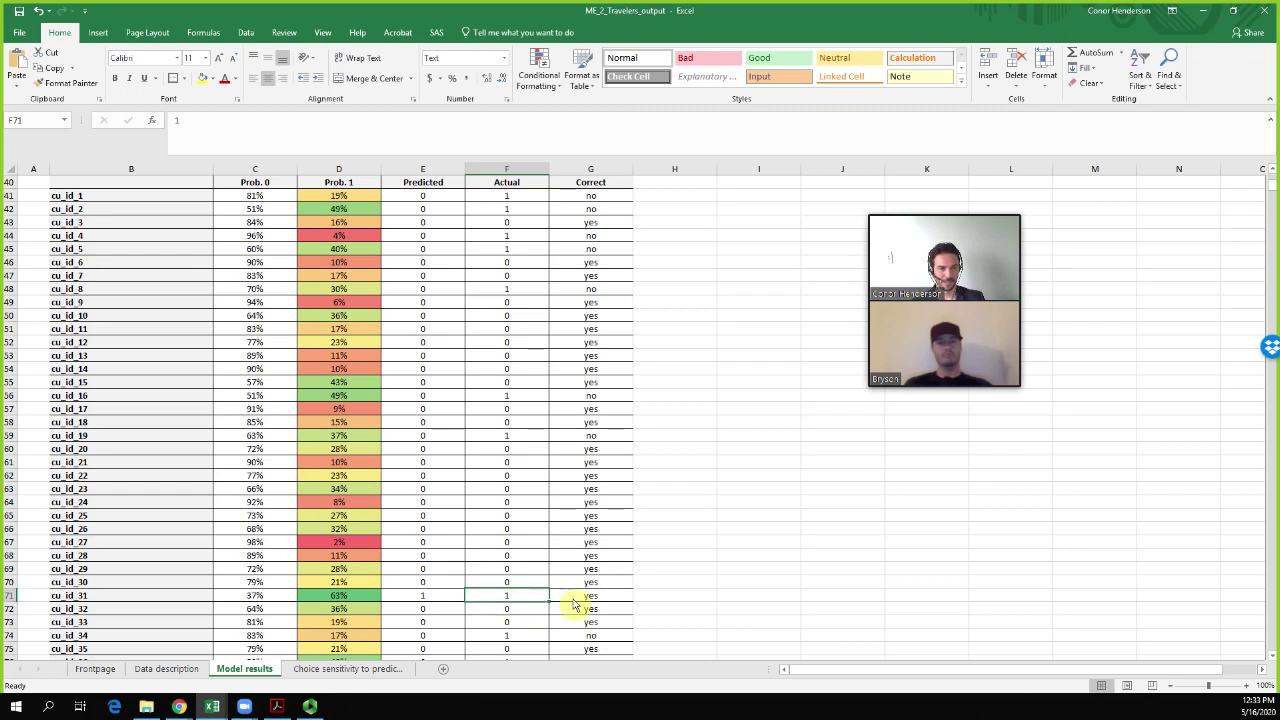
pyautogui.click(613, 601)
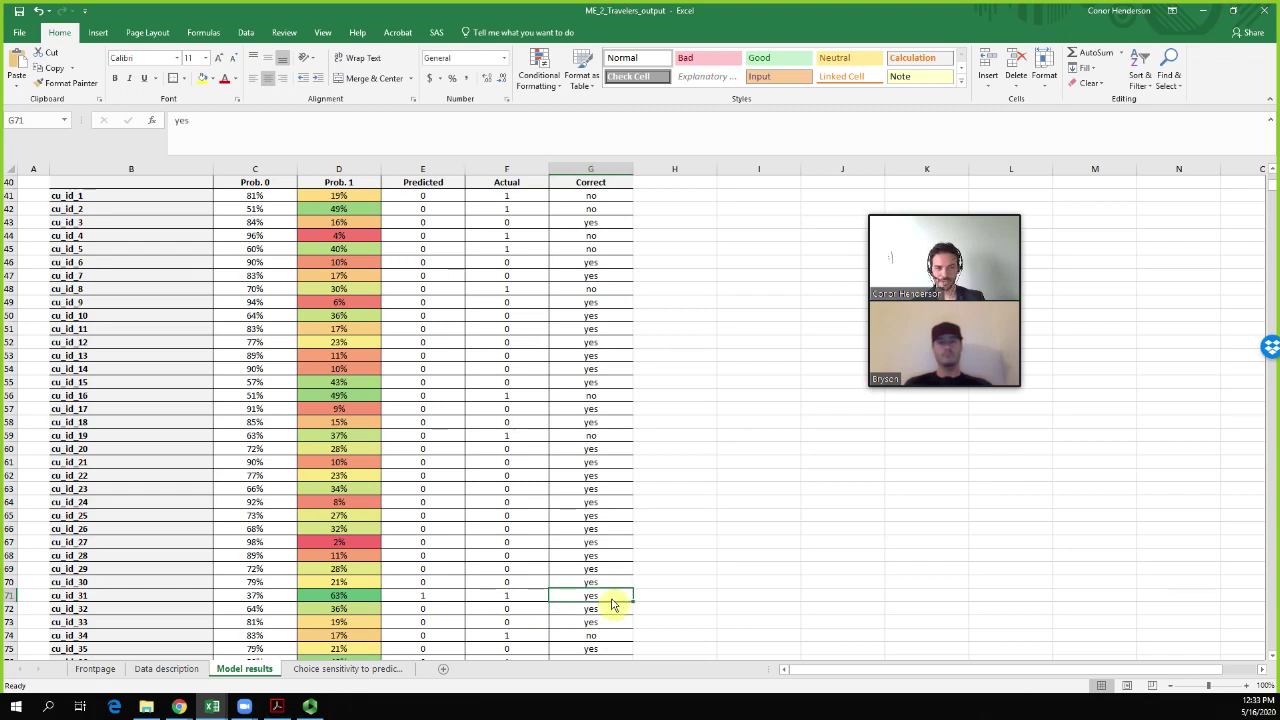
# Inspect the Correct entries for the first two customers and cu_id_1's Prob. 1 and Actual values
pyautogui.scroll(2, 613, 603)
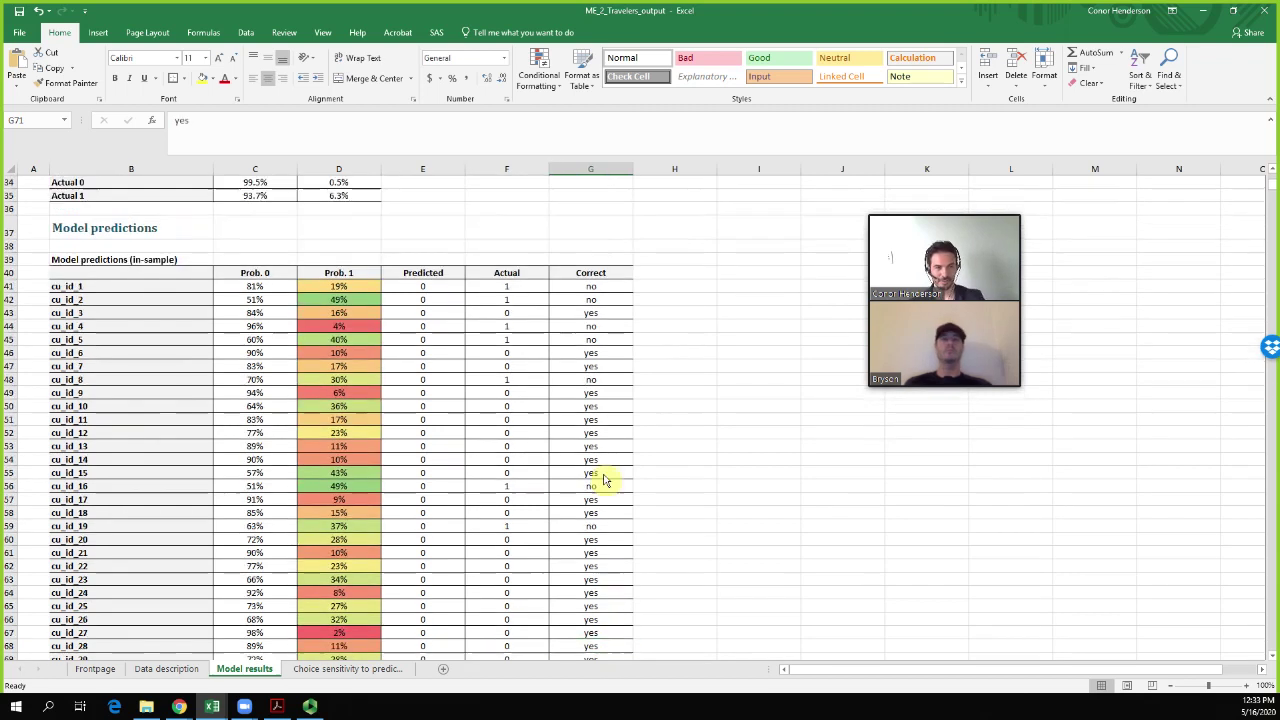
pyautogui.moveTo(592, 290); pyautogui.dragTo(592, 300)
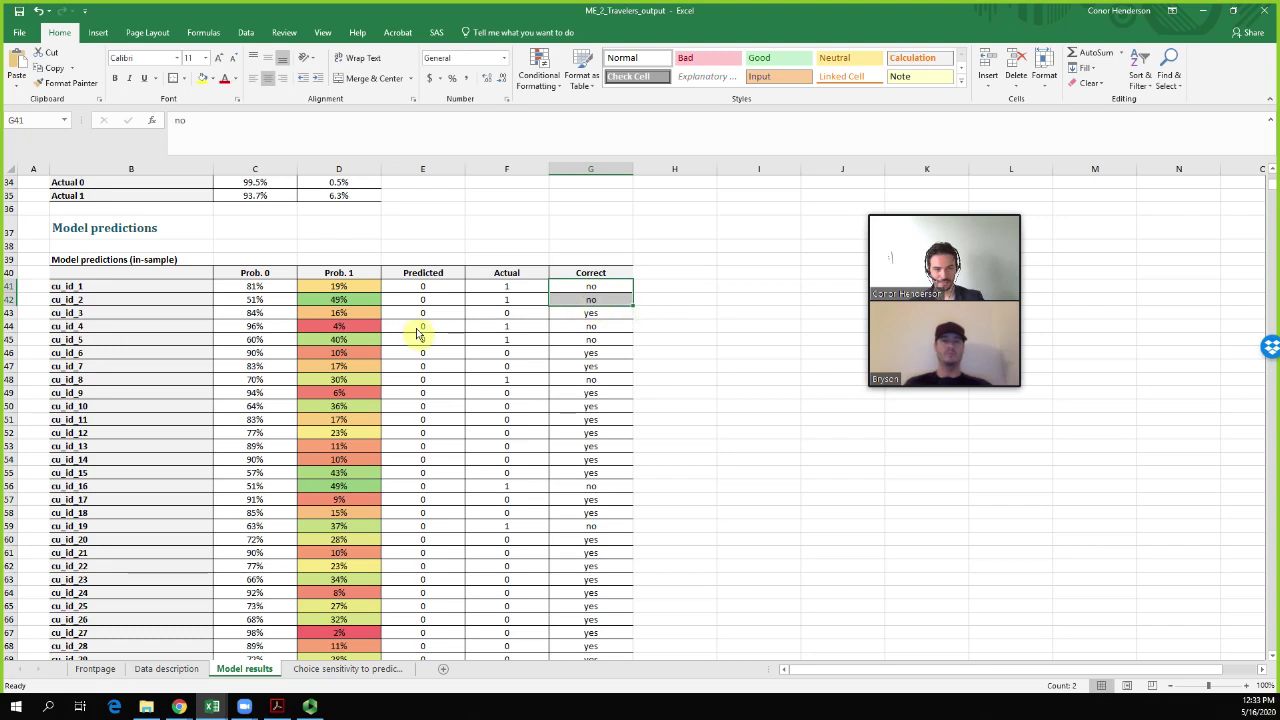
pyautogui.click(171, 286)
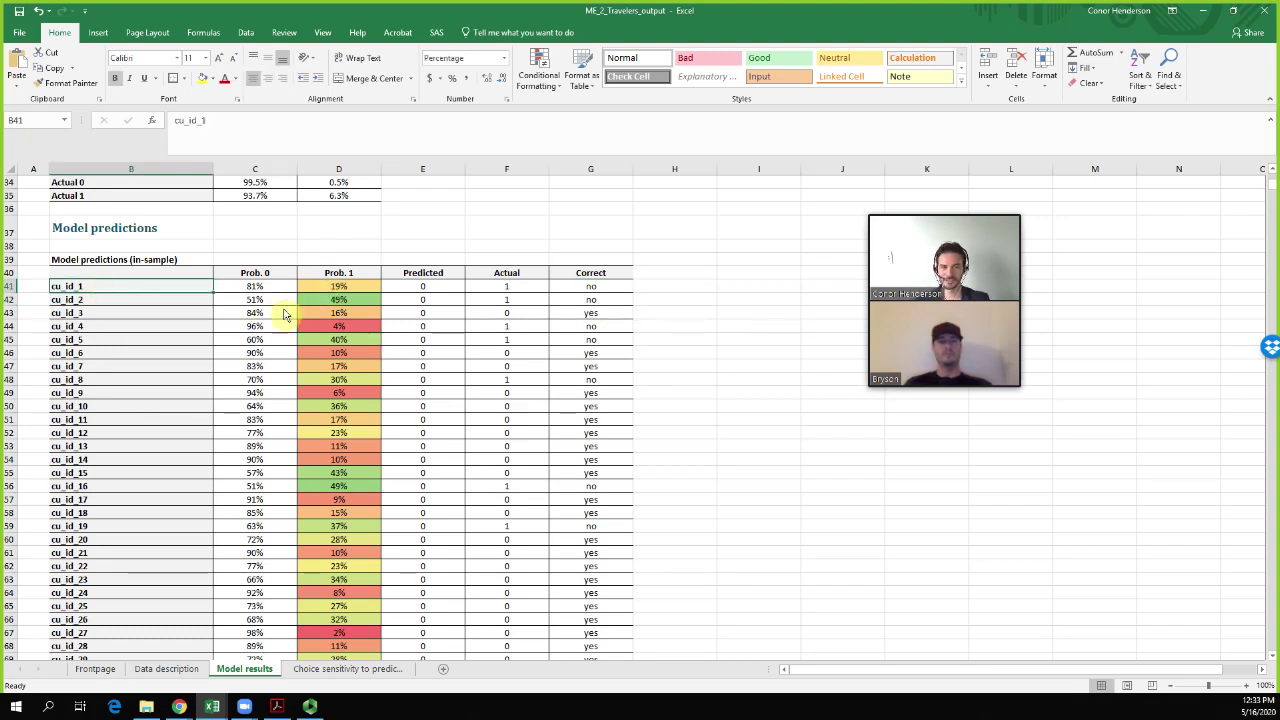
pyautogui.click(326, 288)
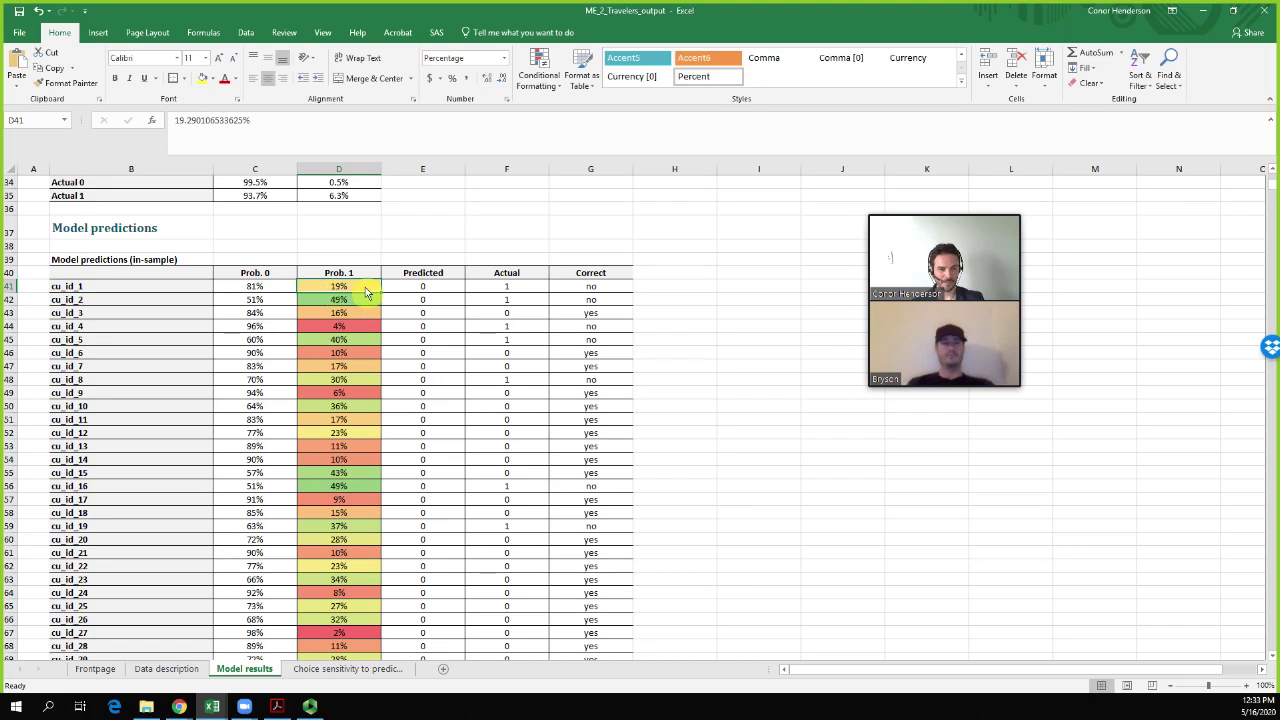
pyautogui.click(502, 290)
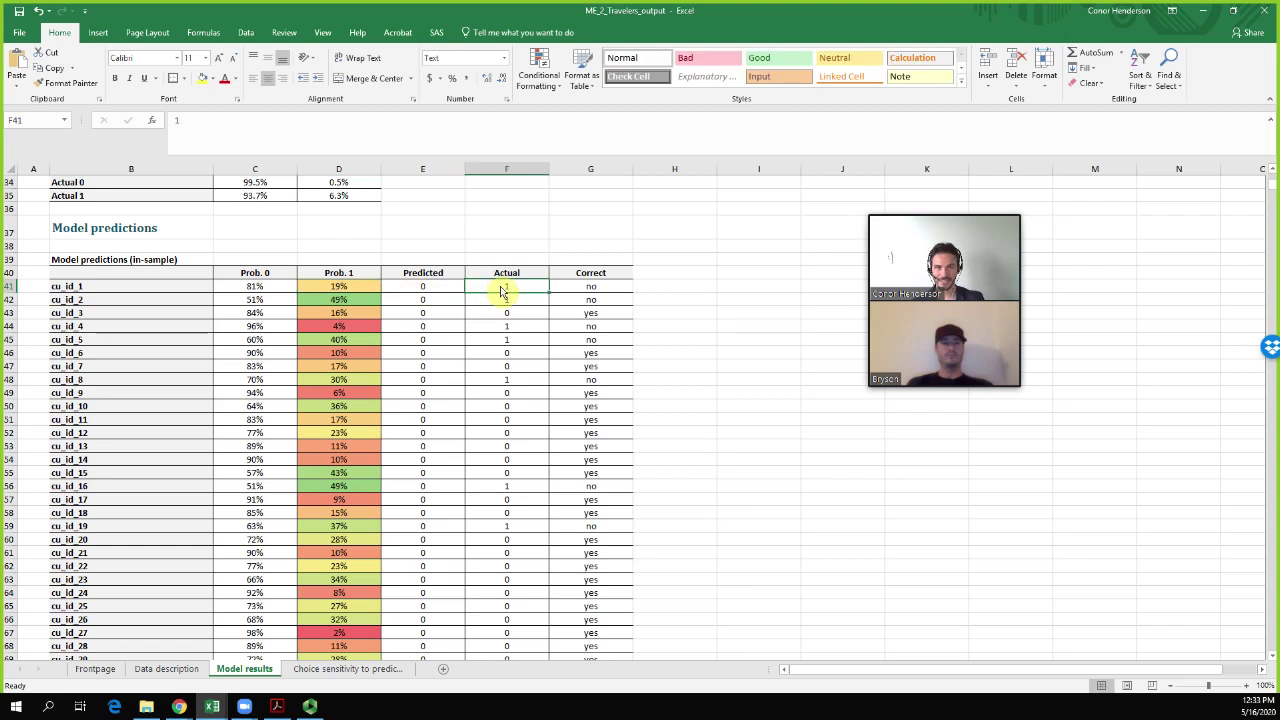
pyautogui.click(604, 290)
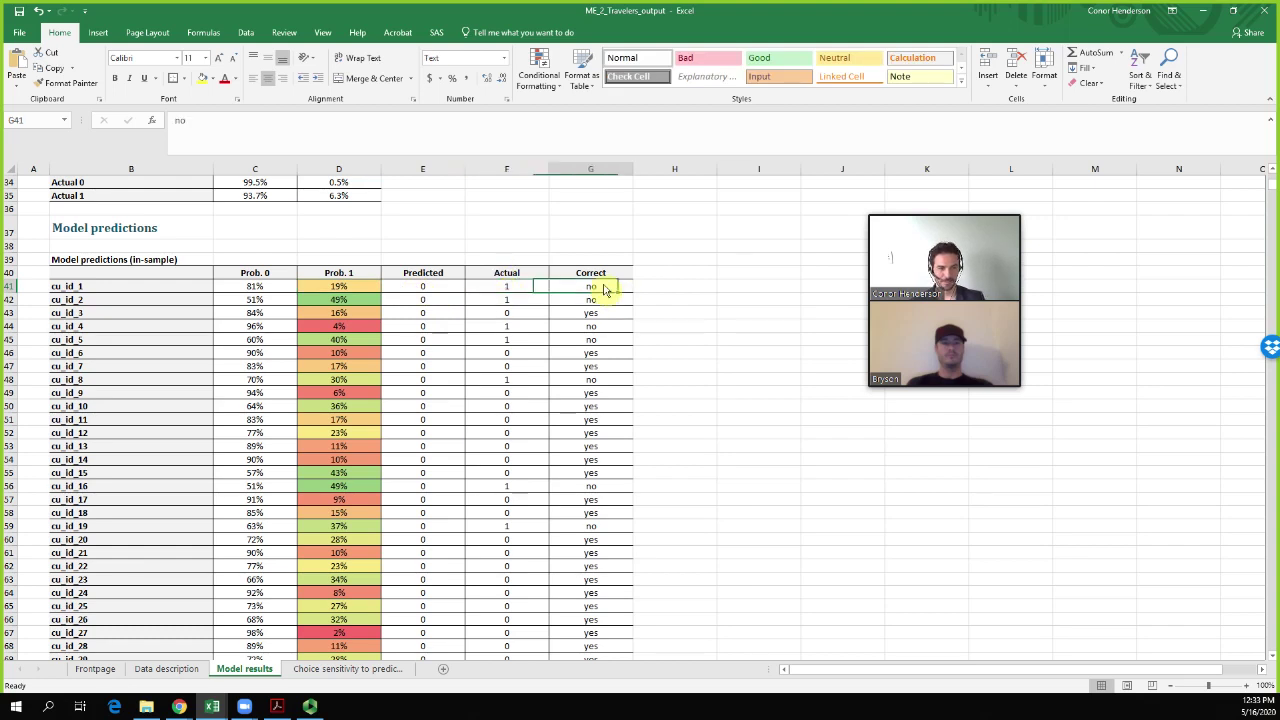
# Examine the confusion matrix (count), focusing on the Predicted 0 values in C27:C29
pyautogui.scroll(3, 583, 391)
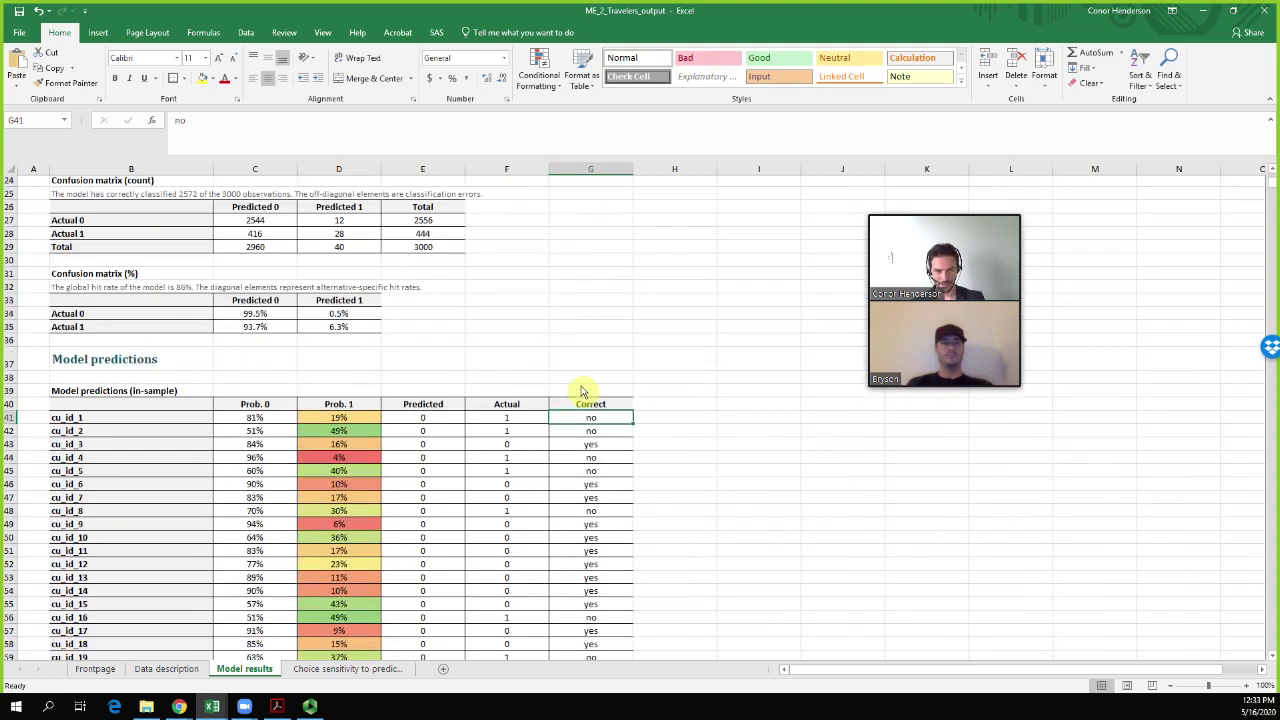
pyautogui.scroll(3, 583, 391)
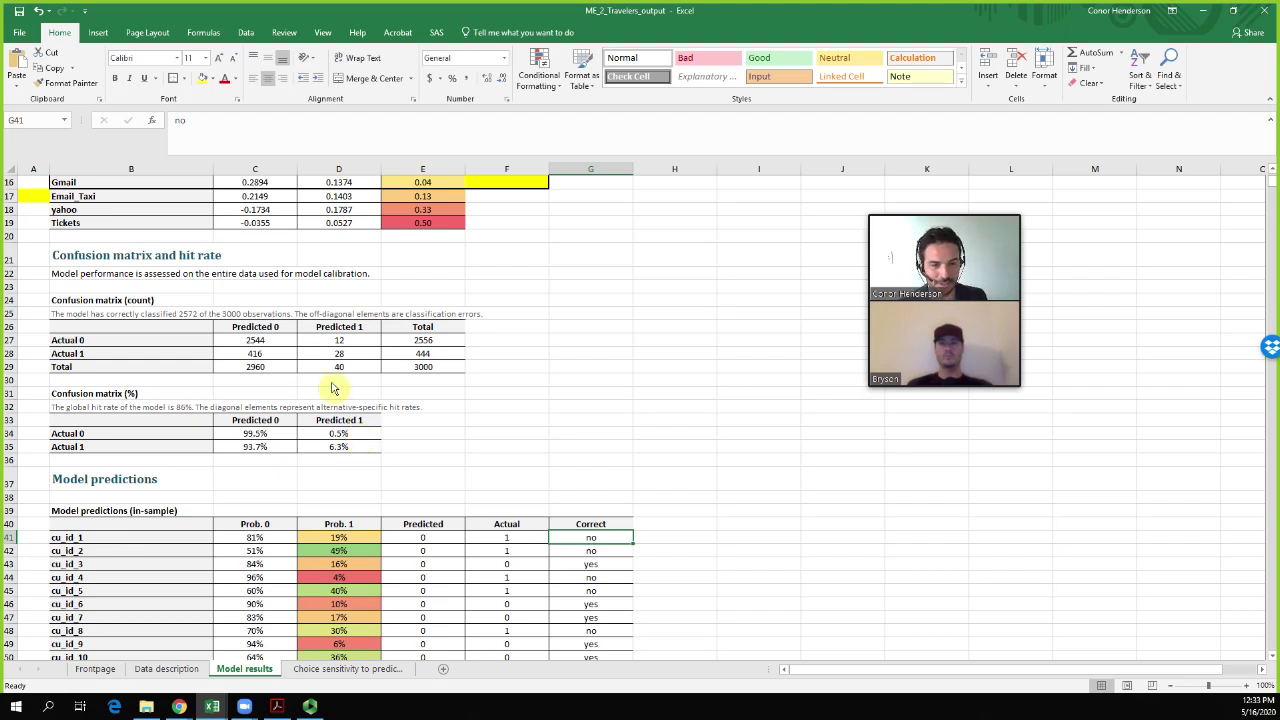
pyautogui.click(146, 303)
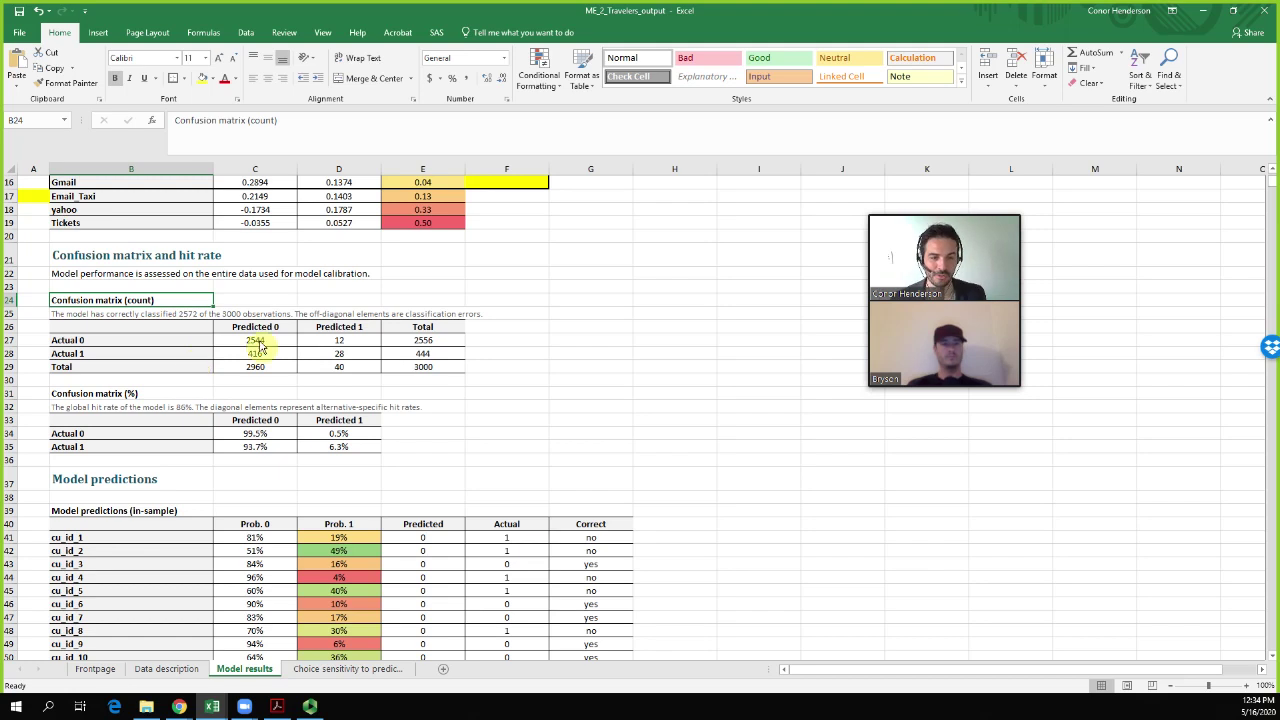
pyautogui.moveTo(266, 377); pyautogui.dragTo(265, 378)
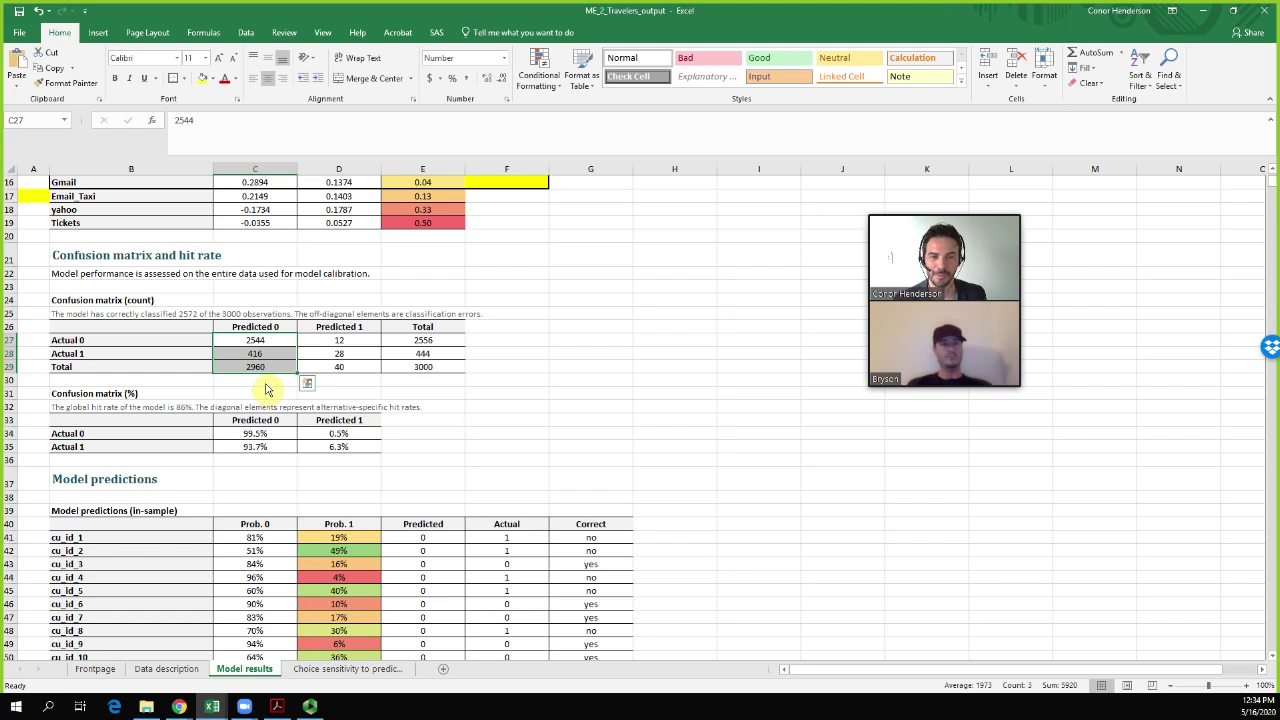
pyautogui.click(266, 381)
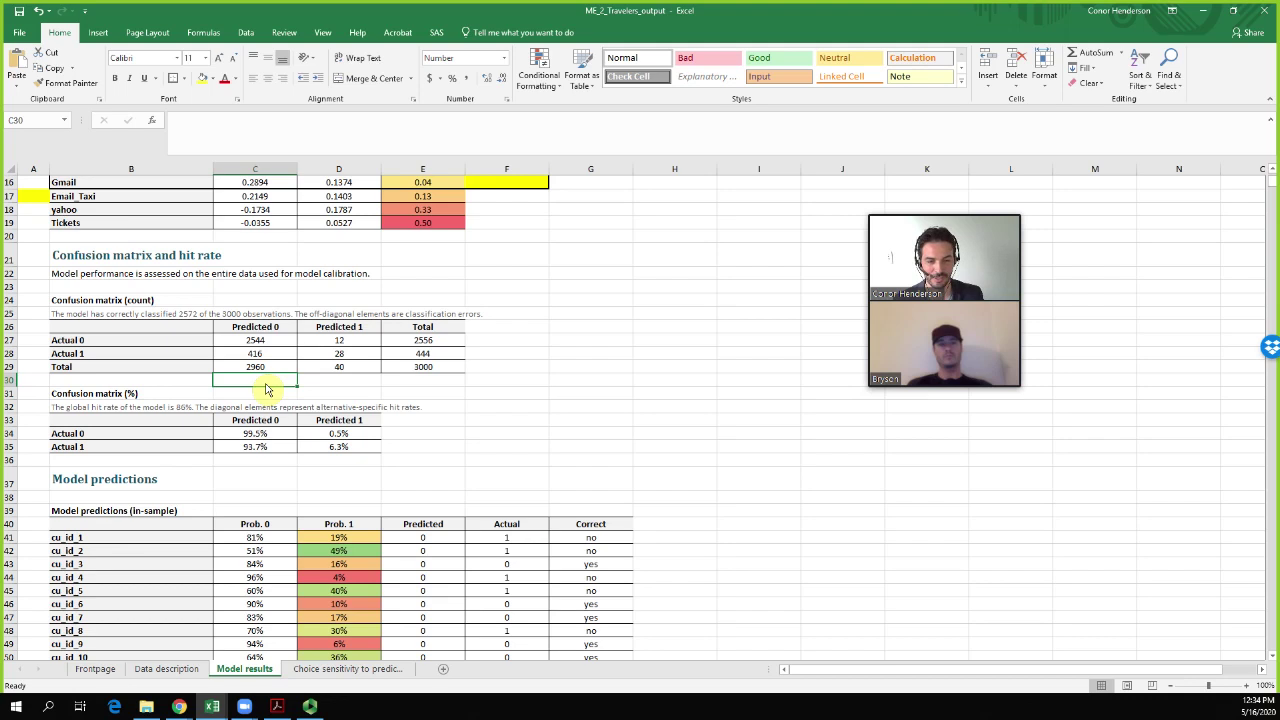
# Examine cu_id_2's Prob. 1, Predicted, Actual and Correct values in the model predictions
pyautogui.click(81, 552)
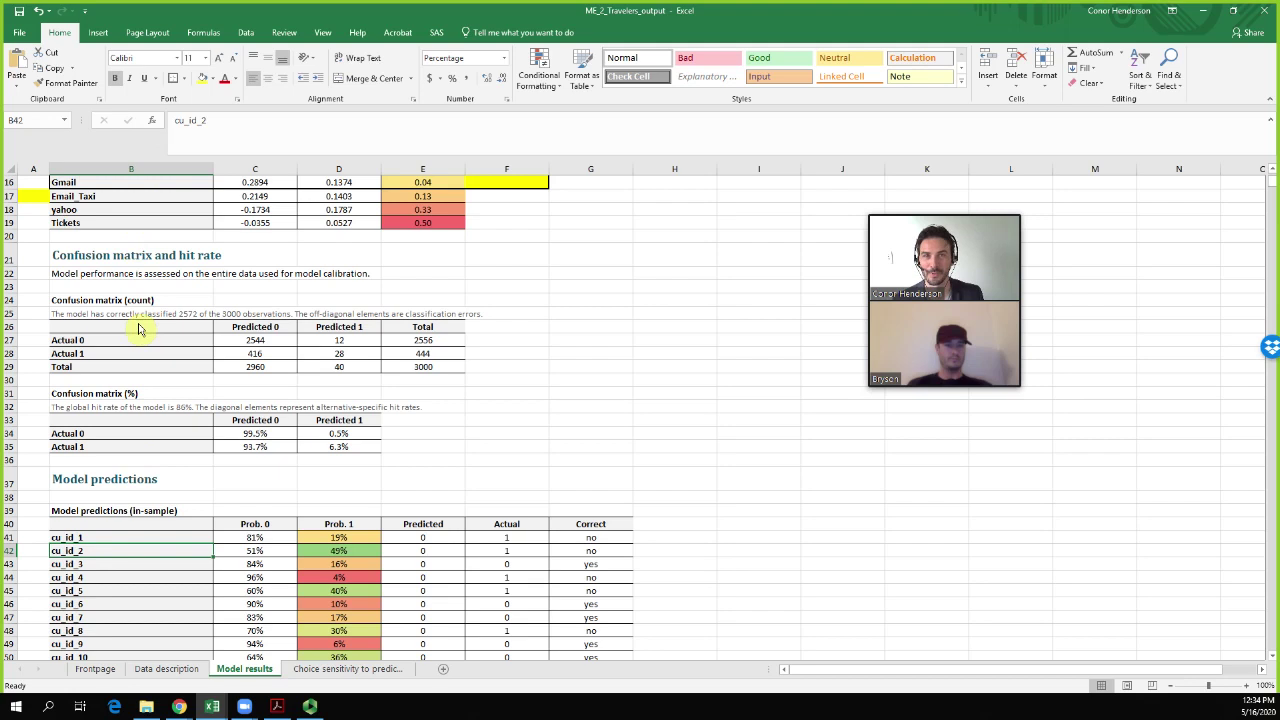
pyautogui.click(318, 555)
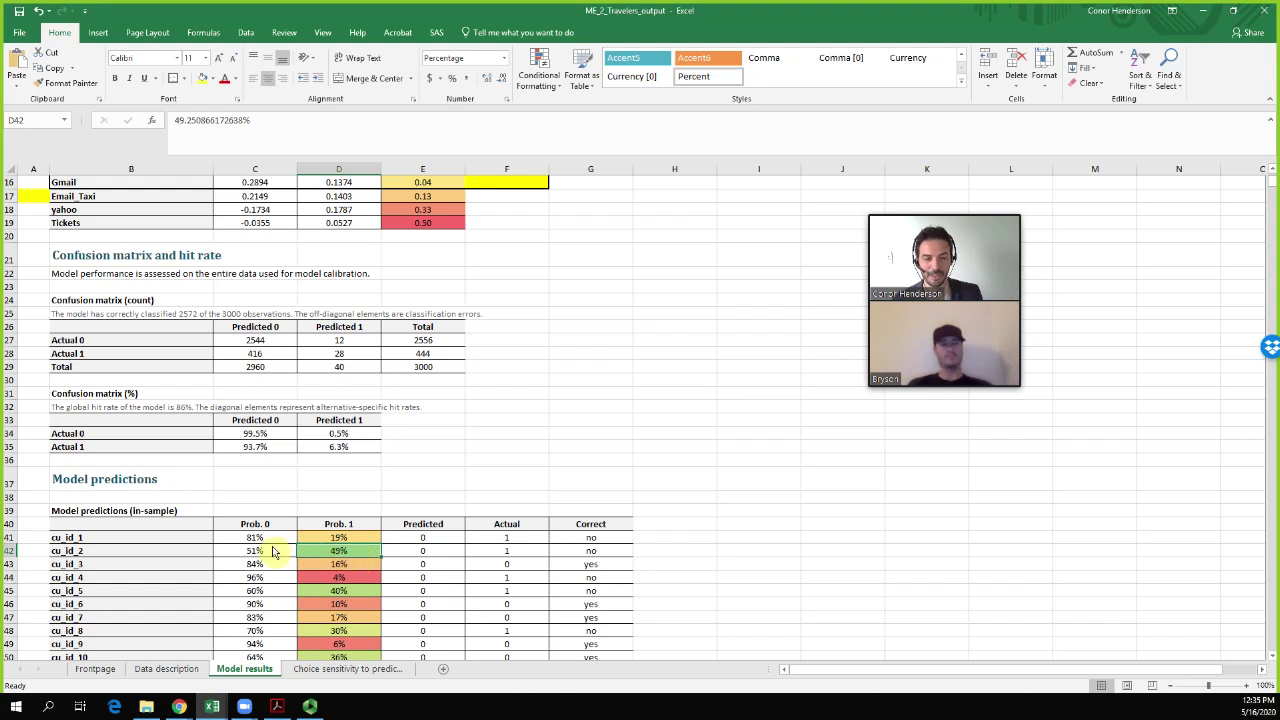
pyautogui.click(414, 554)
pyautogui.press('Right')
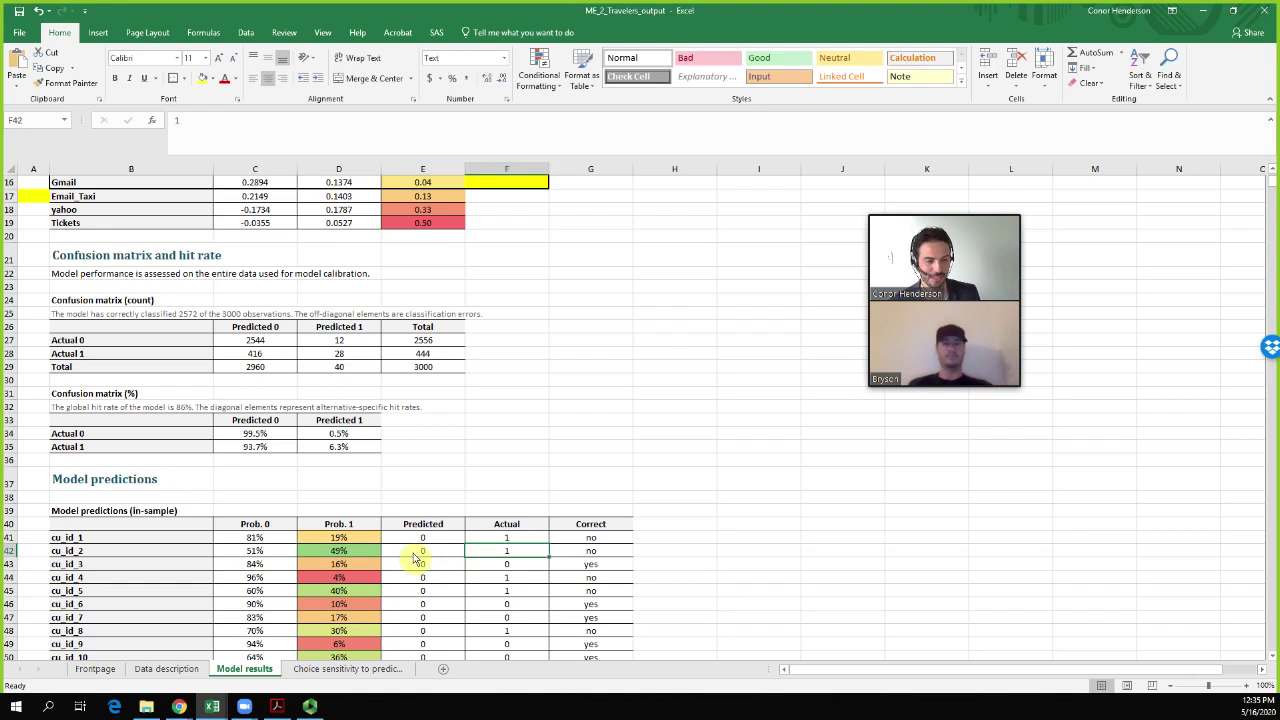
pyautogui.press('Right')
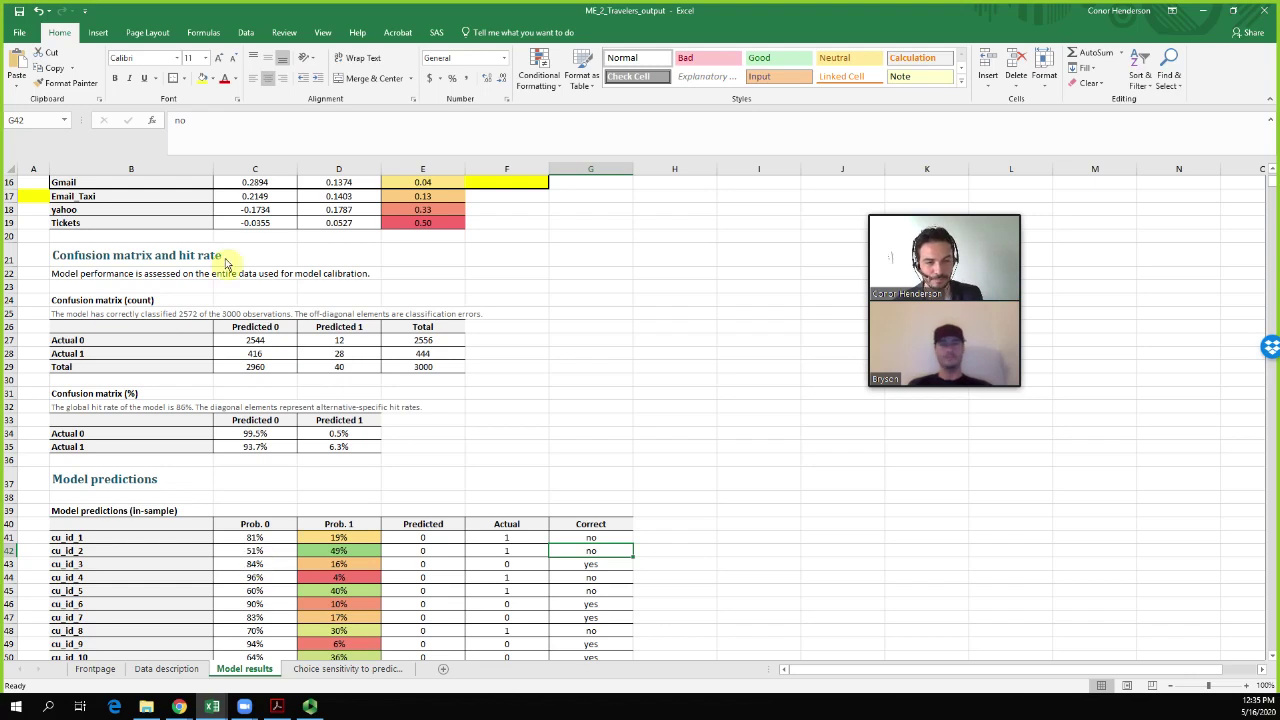
# Calculate the Predicted 0 share of all observations in C30 as =C29/E29, formatted as a percentage with one decimal
pyautogui.click(267, 329)
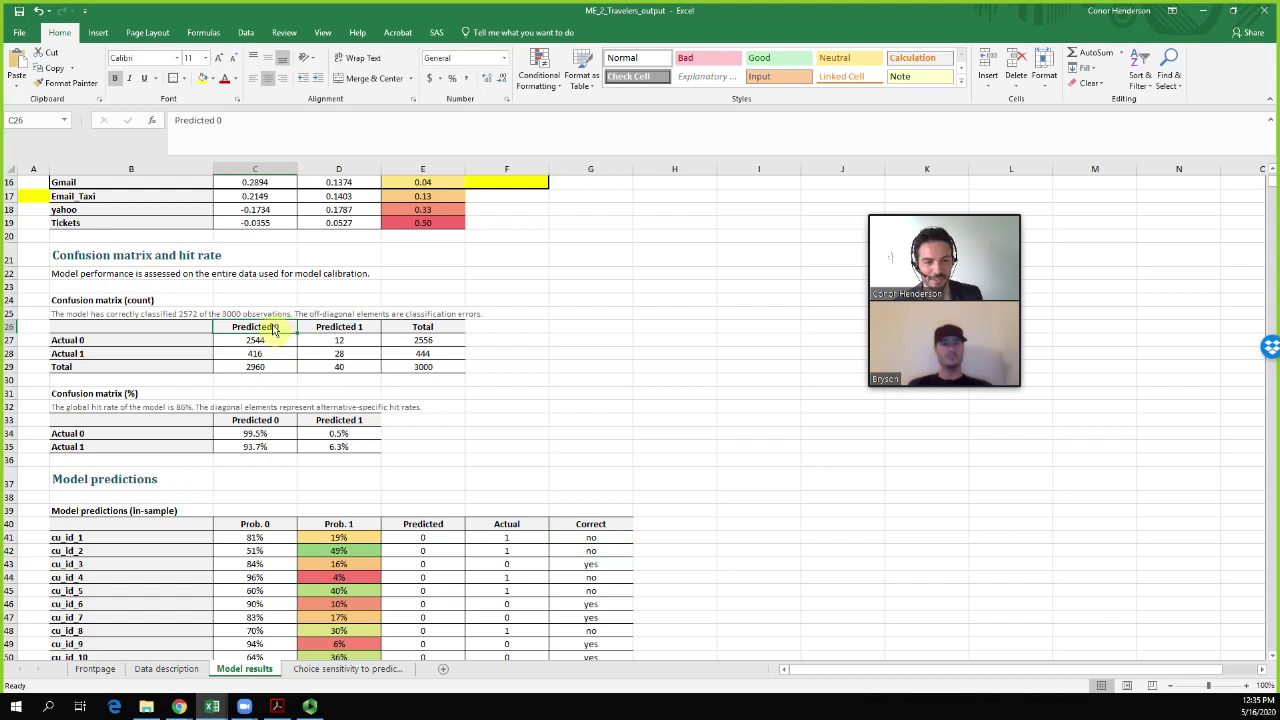
pyautogui.click(266, 381)
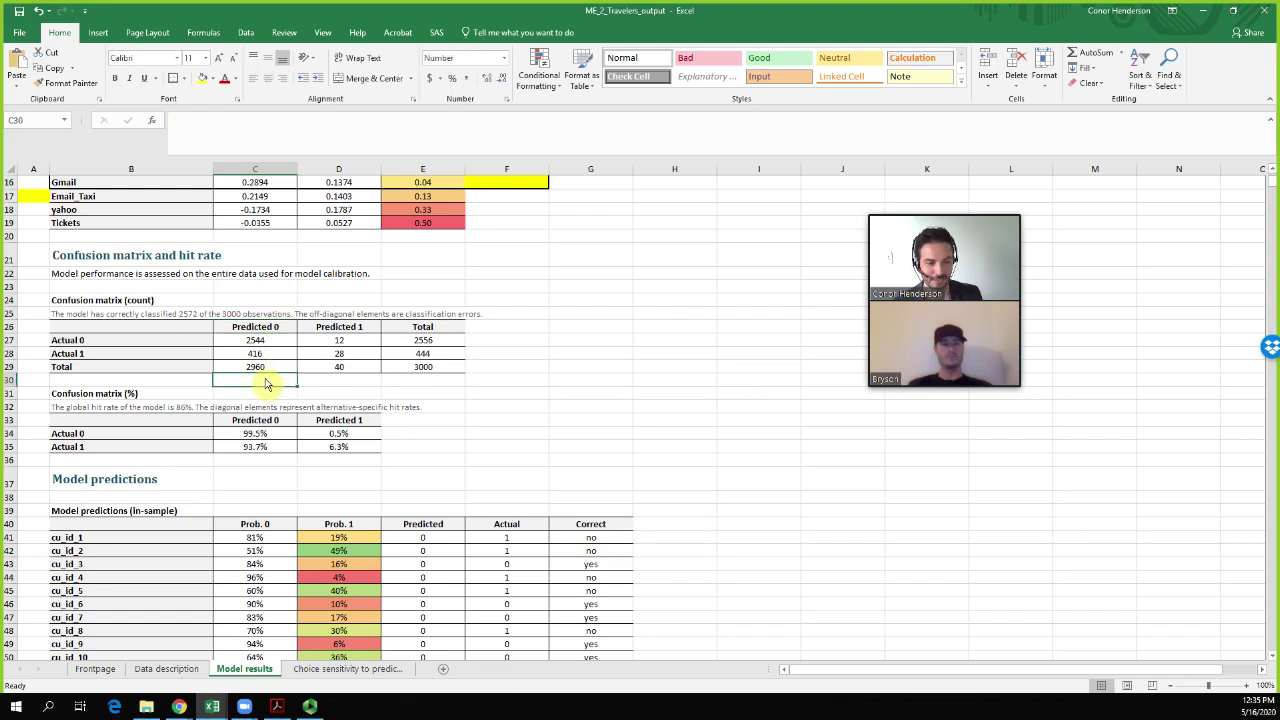
pyautogui.write('=')
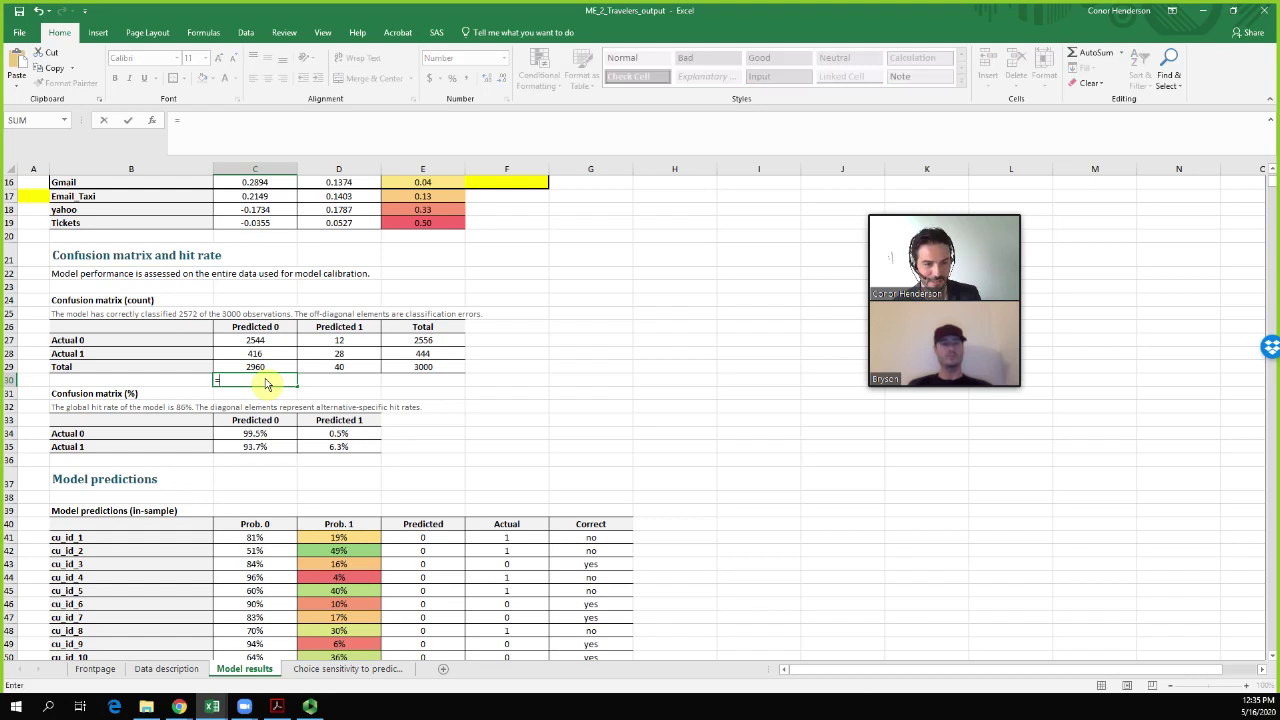
pyautogui.press('Up')
pyautogui.write('/')
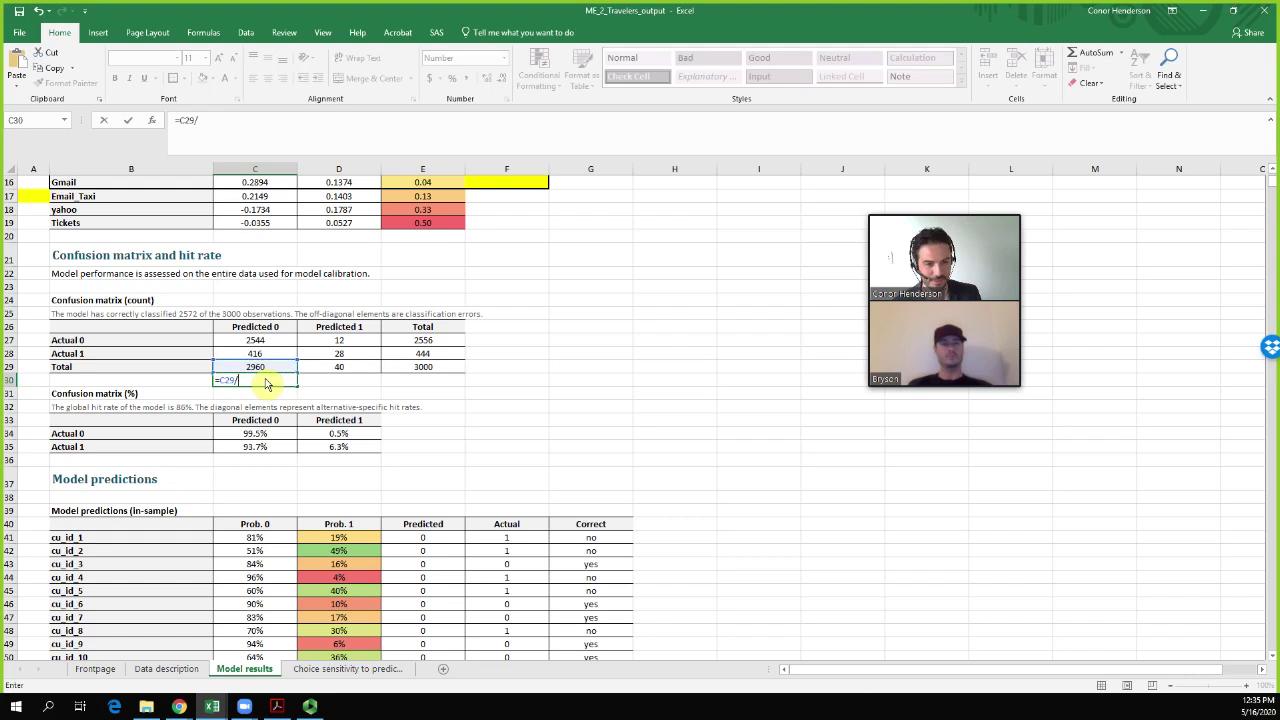
pyautogui.click(415, 367)
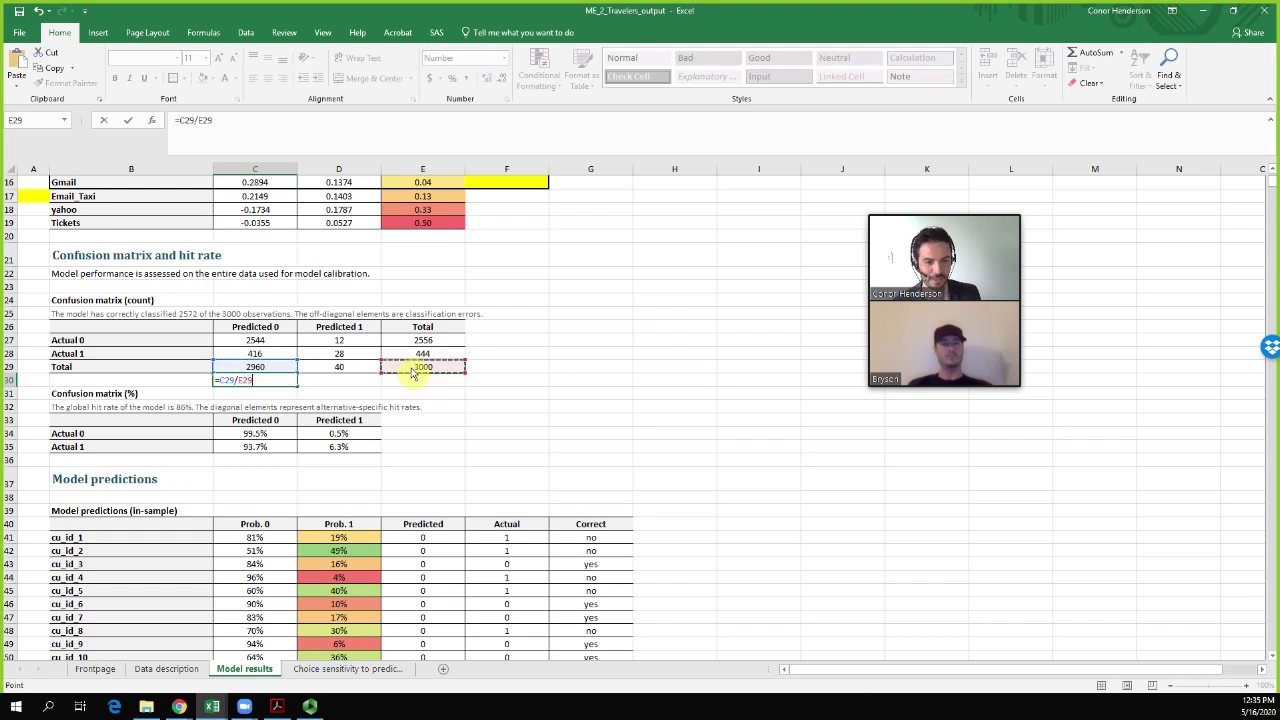
pyautogui.press('Return')
pyautogui.click(268, 381)
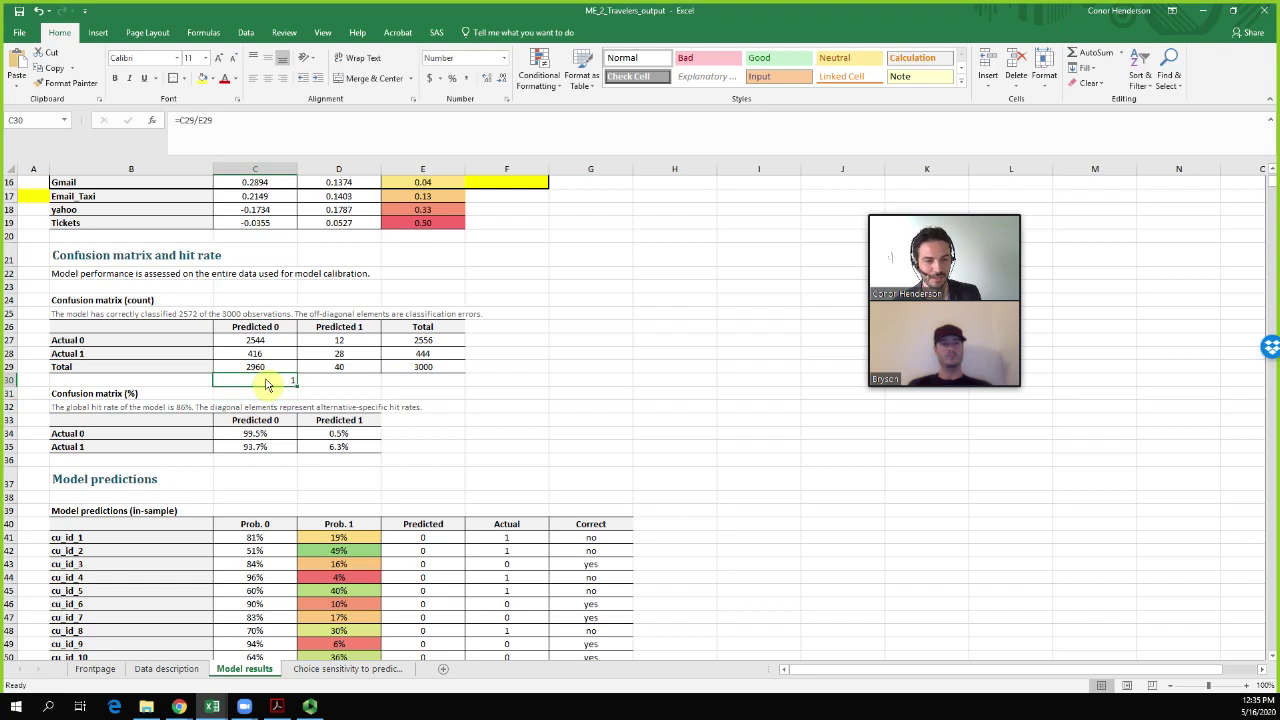
pyautogui.click(452, 78)
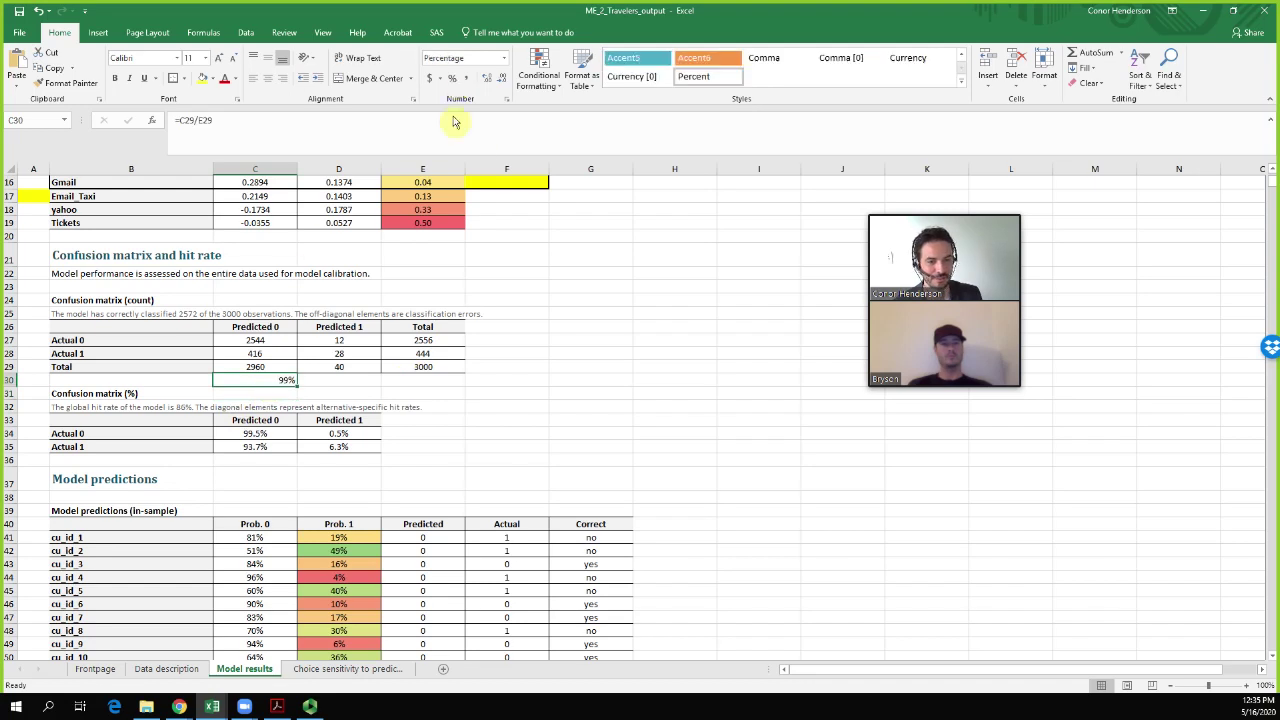
pyautogui.click(486, 79)
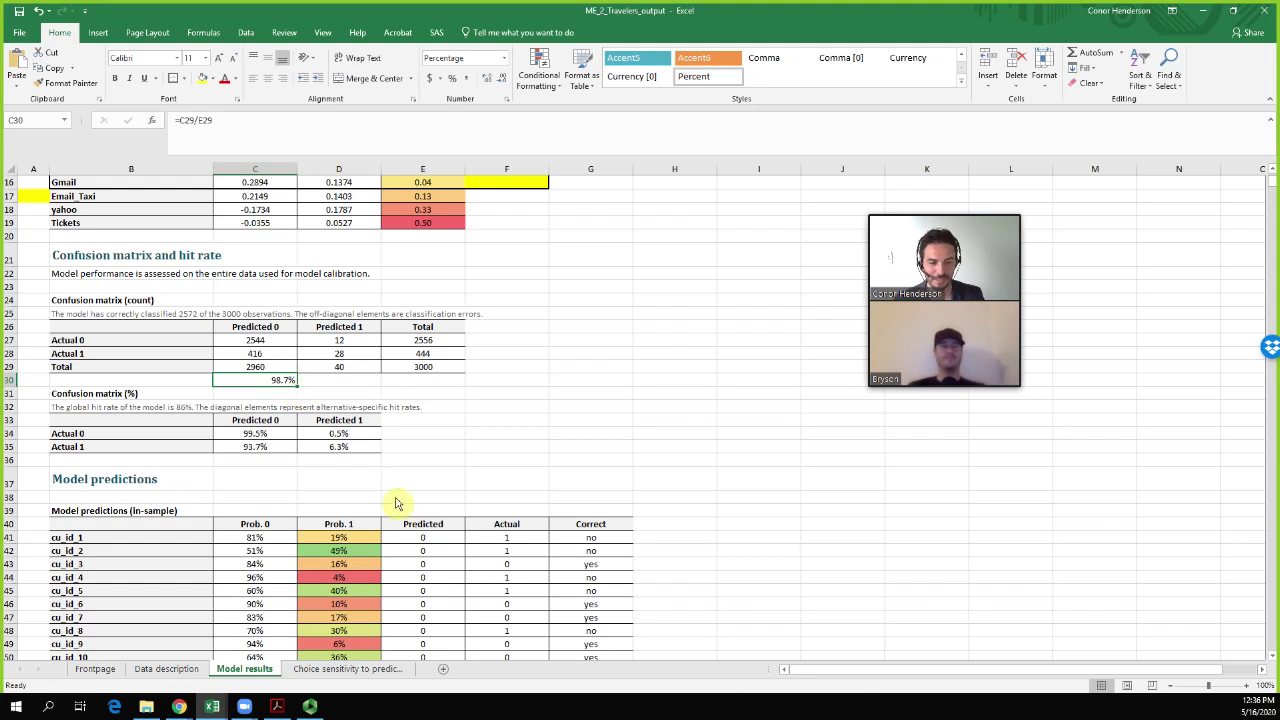
# Extend the share formula to D30 for Predicted 1, with its references set to =D29/E29
pyautogui.click(379, 595)
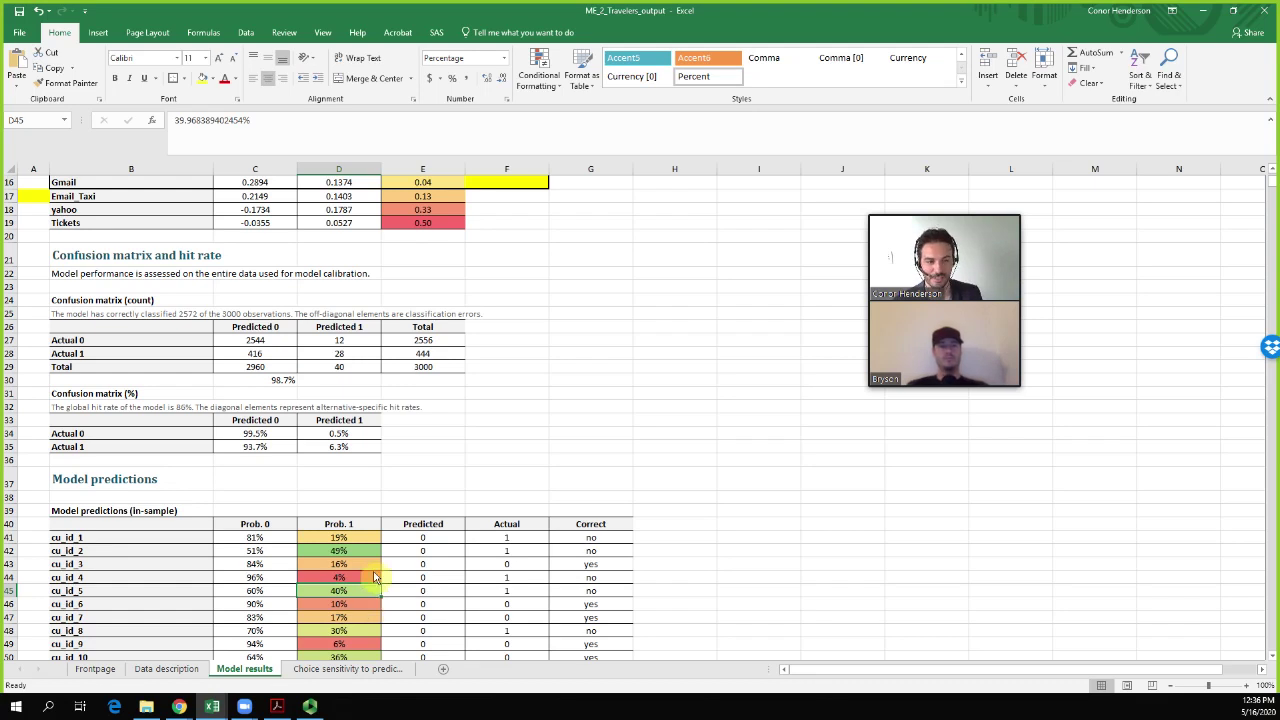
pyautogui.click(292, 383)
pyautogui.moveTo(297, 387); pyautogui.dragTo(357, 386)
pyautogui.doubleClick(357, 386)
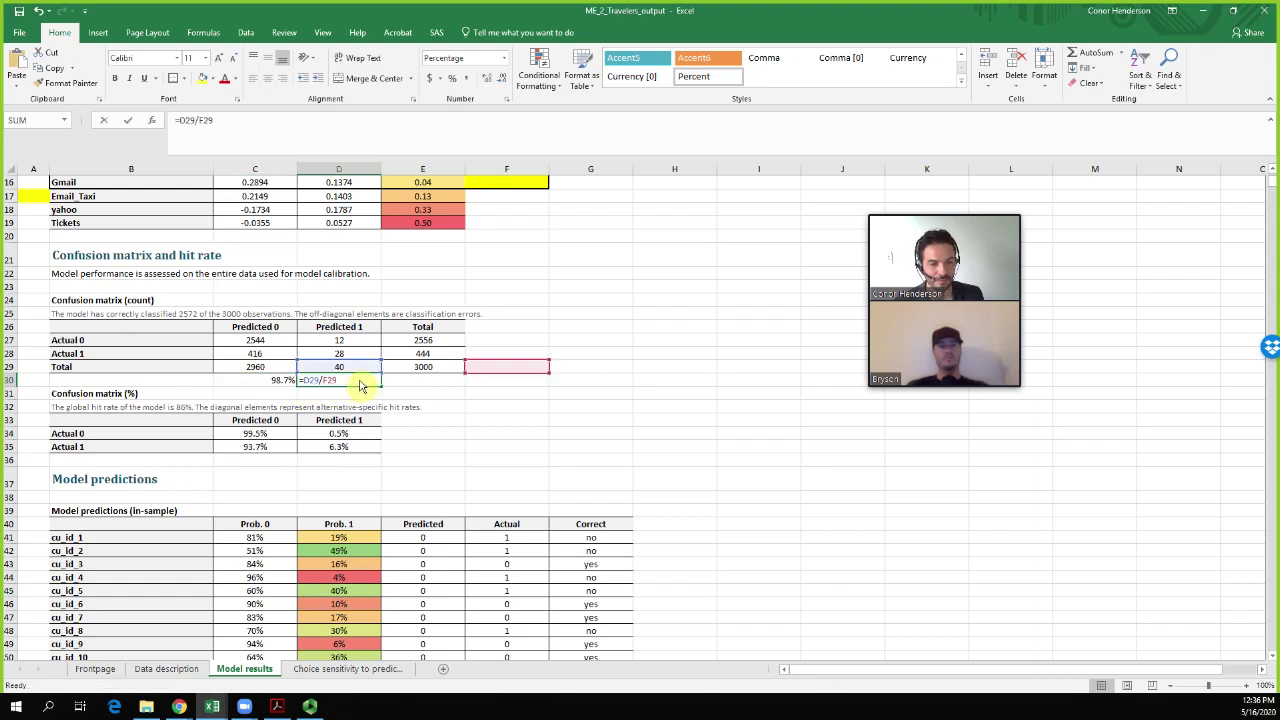
pyautogui.moveTo(486, 373); pyautogui.dragTo(437, 379)
pyautogui.click(430, 367)
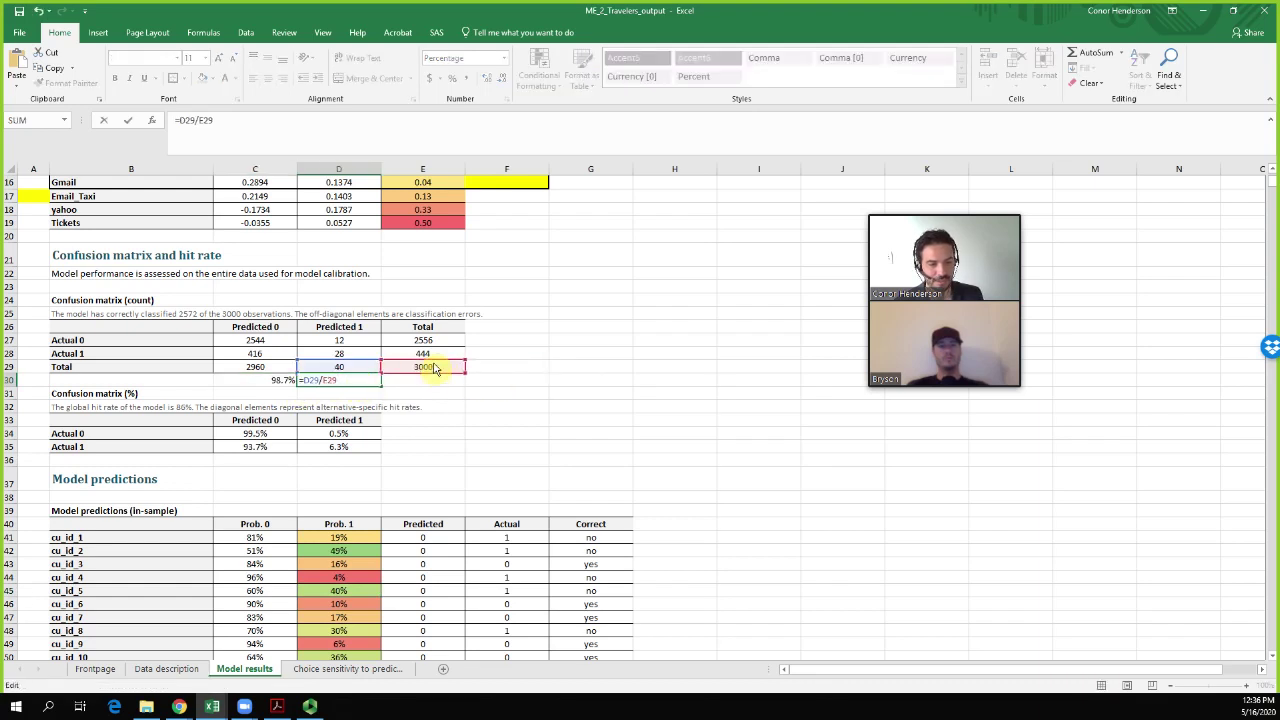
pyautogui.press('Return')
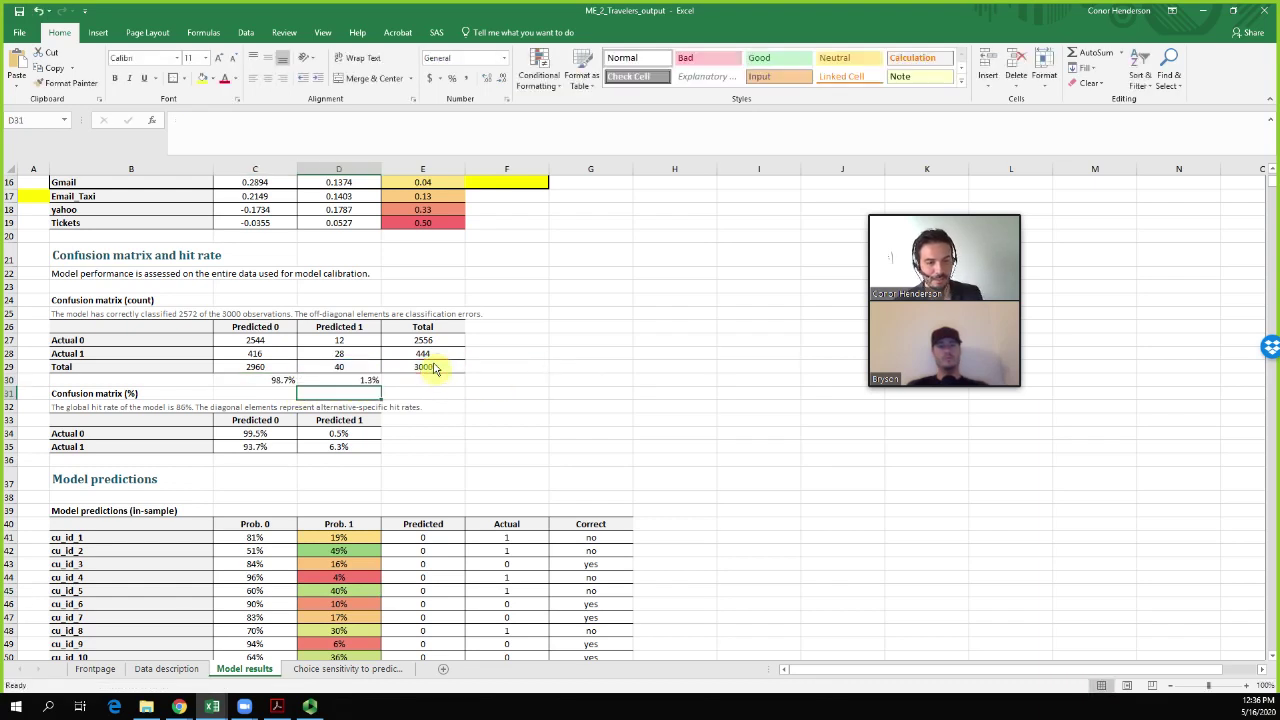
# Inspect the Predicted 1 share in D30 and the correctly classified counts in C27 and D28
pyautogui.click(363, 383)
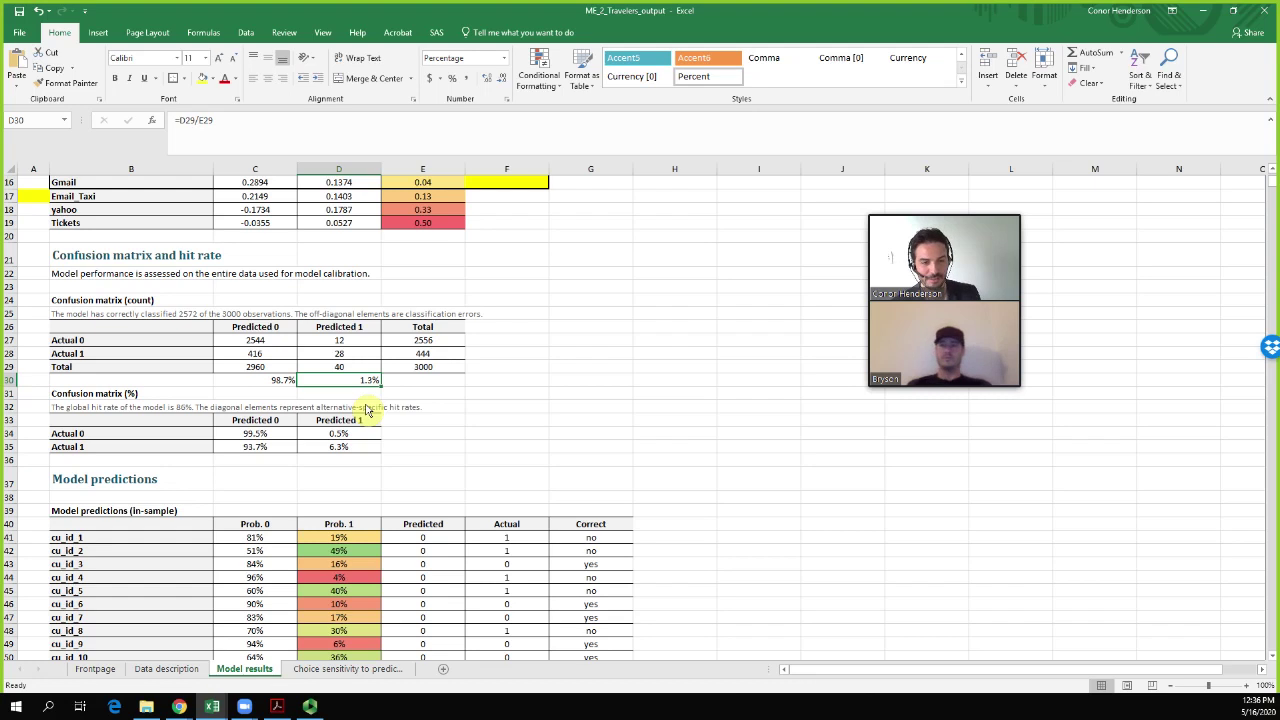
pyautogui.click(262, 342)
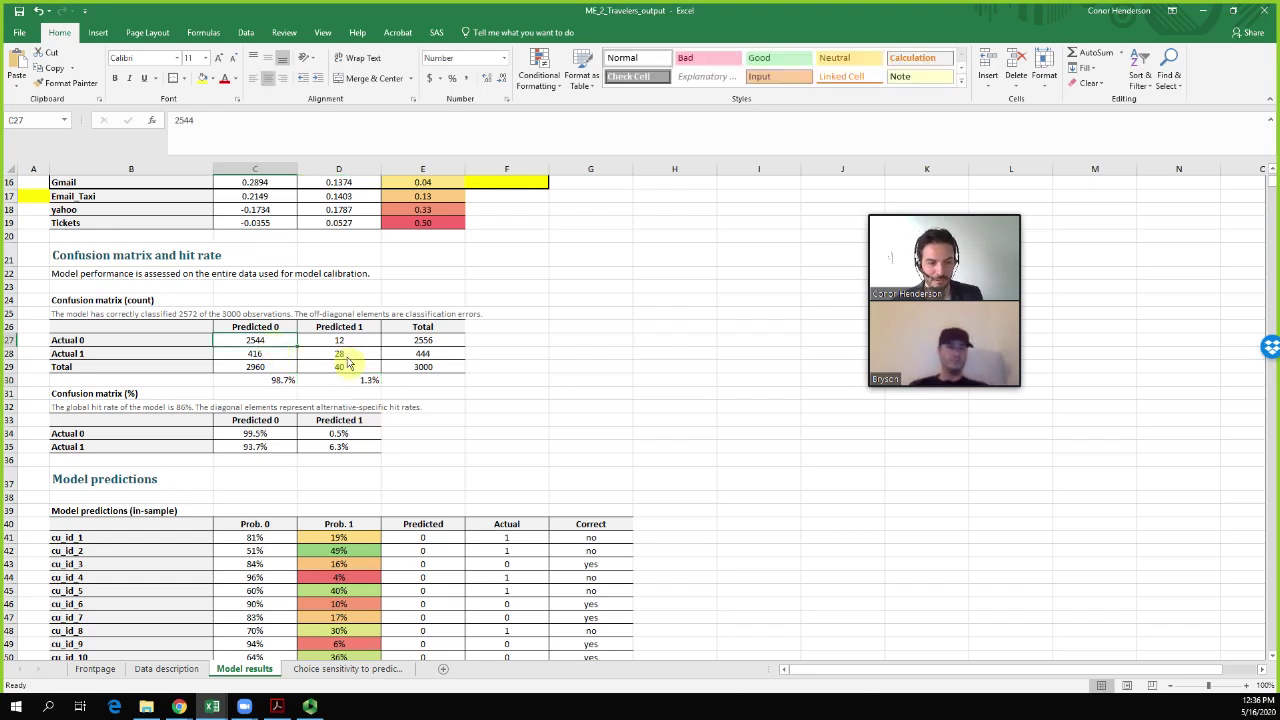
pyautogui.keyDown('ctrl'); pyautogui.click(340, 354); pyautogui.keyUp('ctrl')
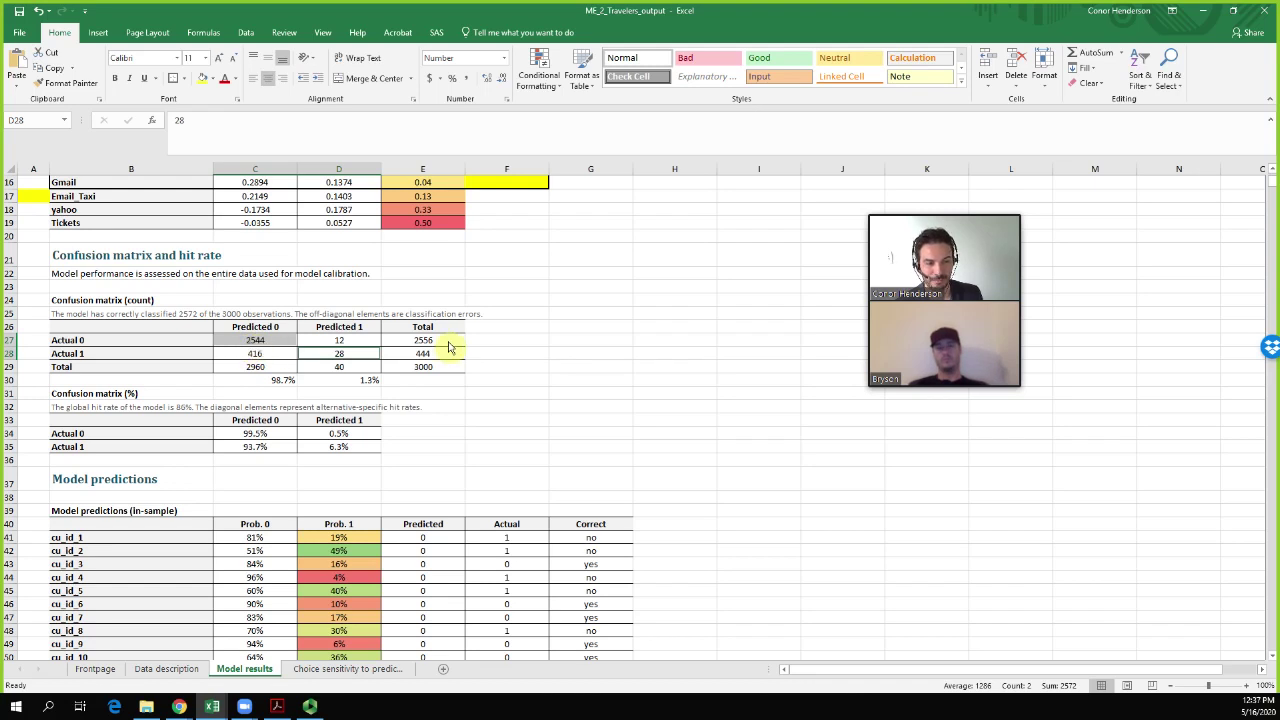
# Calculate the Actual 0 share of all observations in F27 as =E27/E29, formatted as a percentage
pyautogui.click(488, 343)
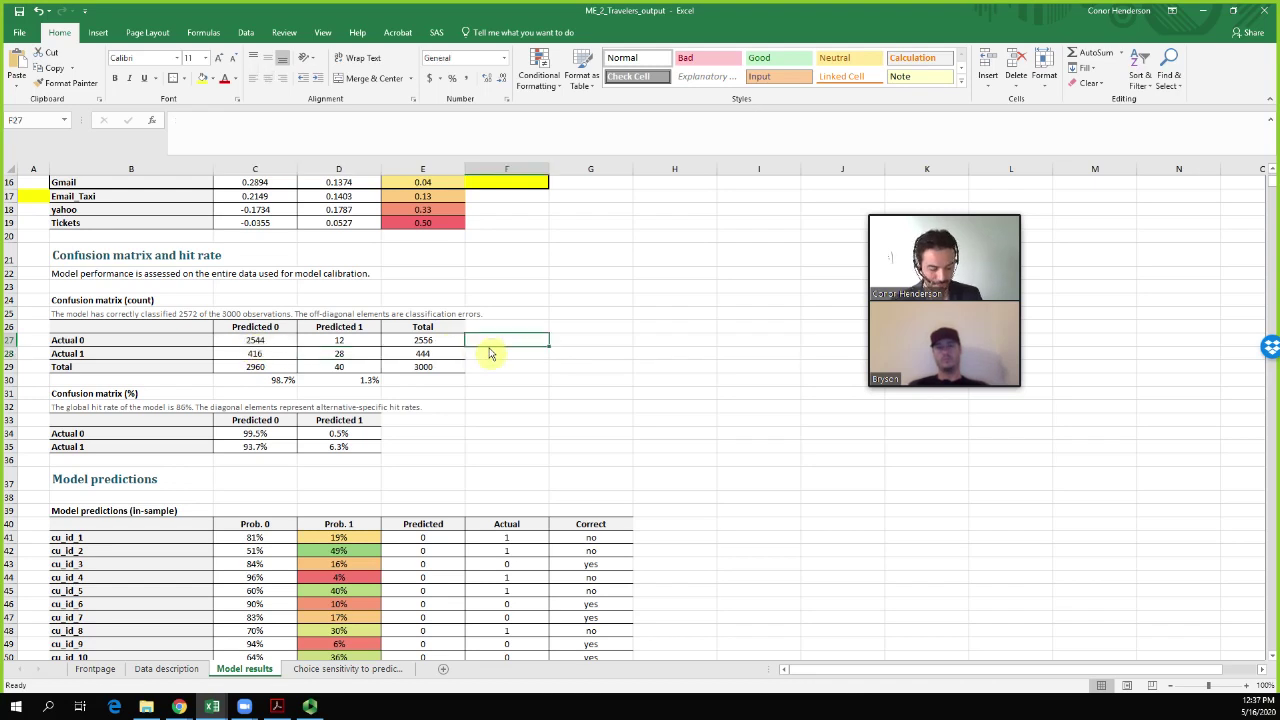
pyautogui.write('=')
pyautogui.press('Left')
pyautogui.write('/')
pyautogui.press('Down')
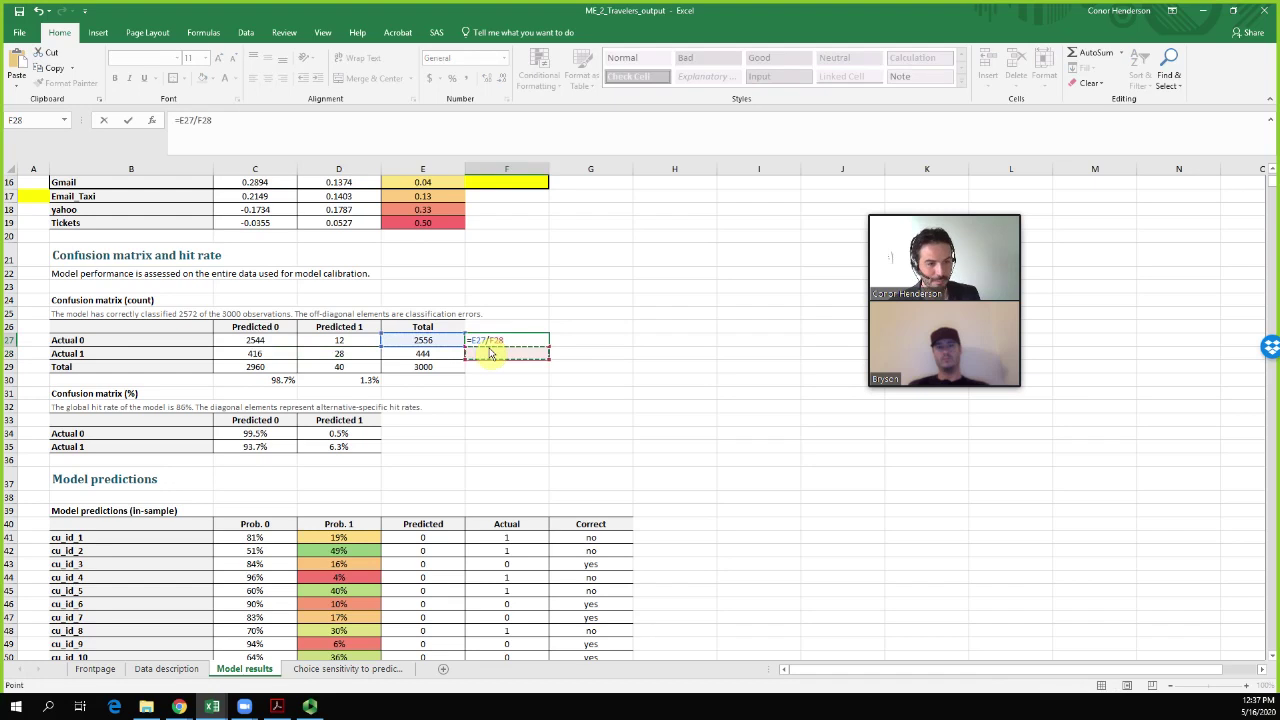
pyautogui.press('Down')
pyautogui.press('Left')
pyautogui.press('Return')
pyautogui.click(530, 343)
pyautogui.click(451, 78)
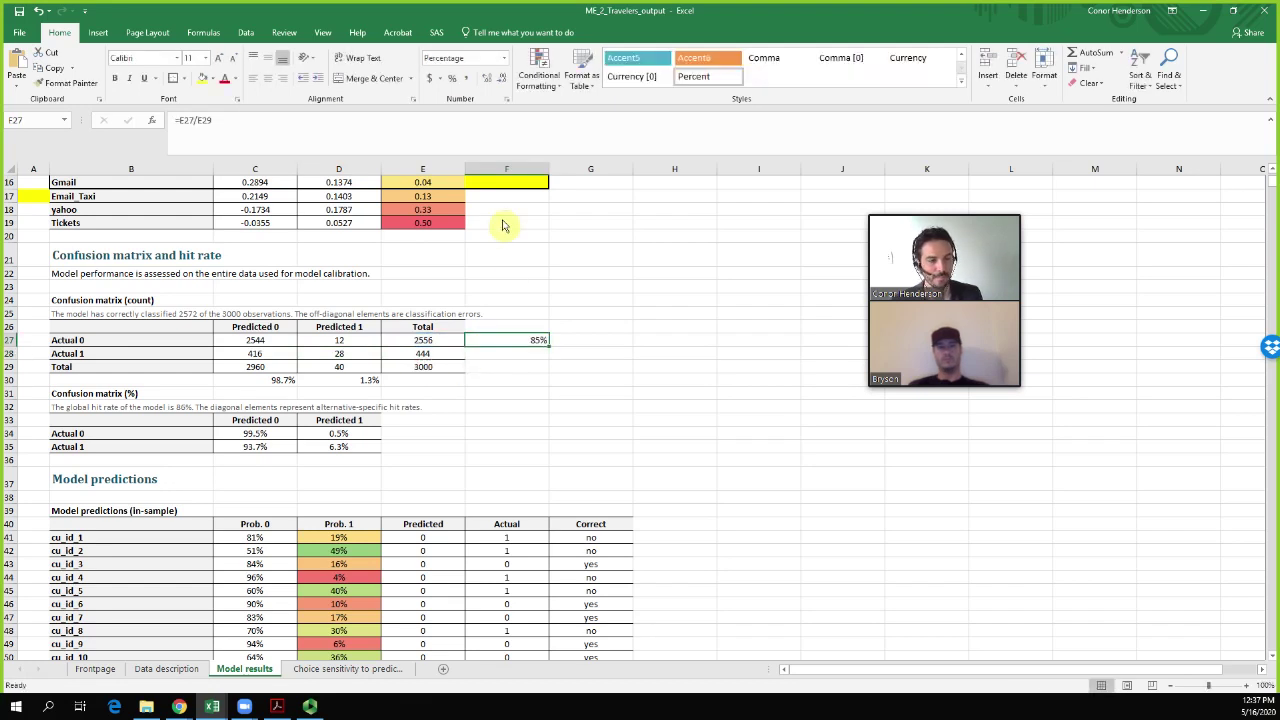
# Calculate the Actual 1 share of all observations in F28 as =E28/E29, using the same percentage format
pyautogui.click(549, 355)
pyautogui.write('=')
pyautogui.press('Left')
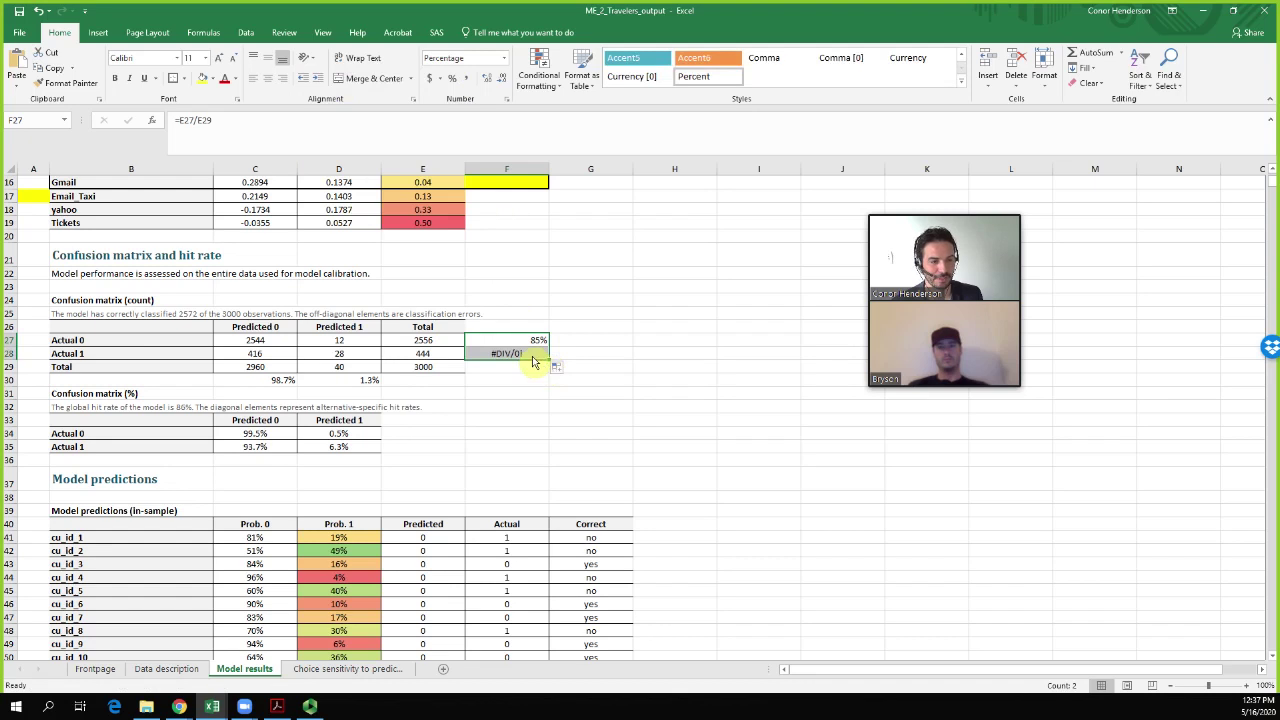
pyautogui.write('/')
pyautogui.press('Down')
pyautogui.press('Down')
pyautogui.press('Left')
pyautogui.click(459, 368)
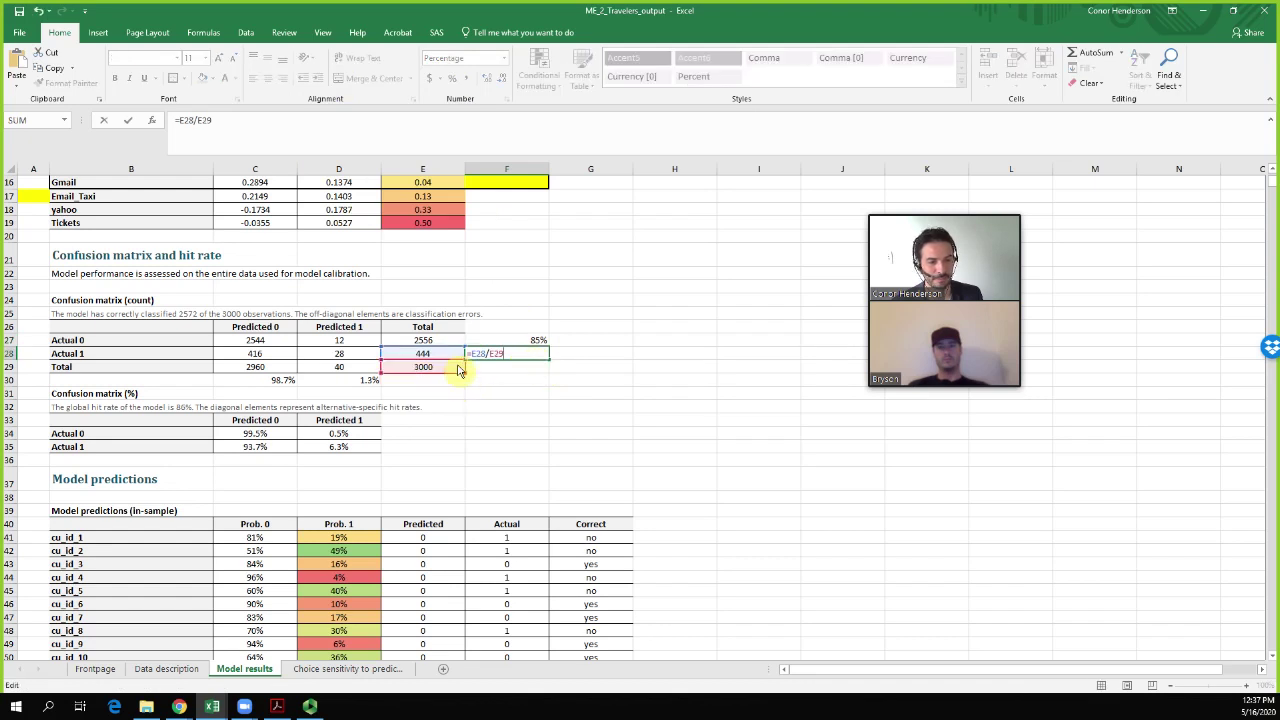
pyautogui.press('Return')
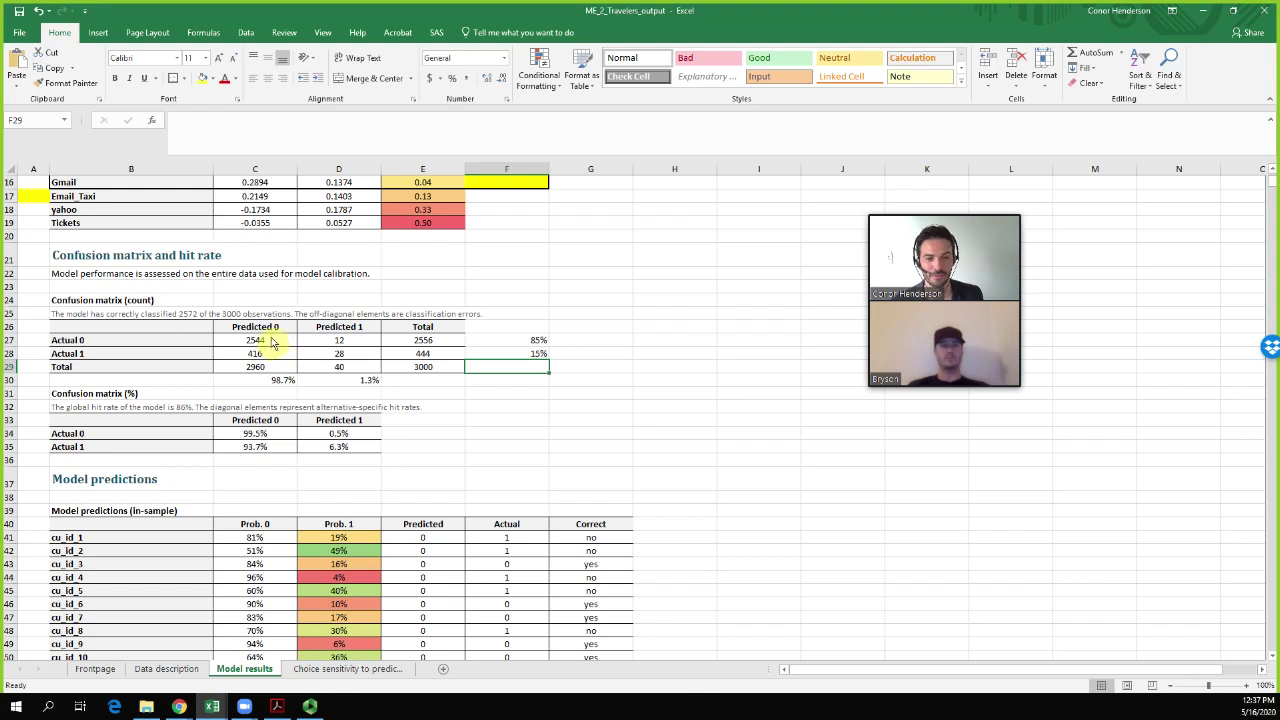
# Calculate the share of correct Predicted 0 cases in C31 as =C27/C29, formatted as a percentage
pyautogui.moveTo(262, 331); pyautogui.dragTo(260, 372)
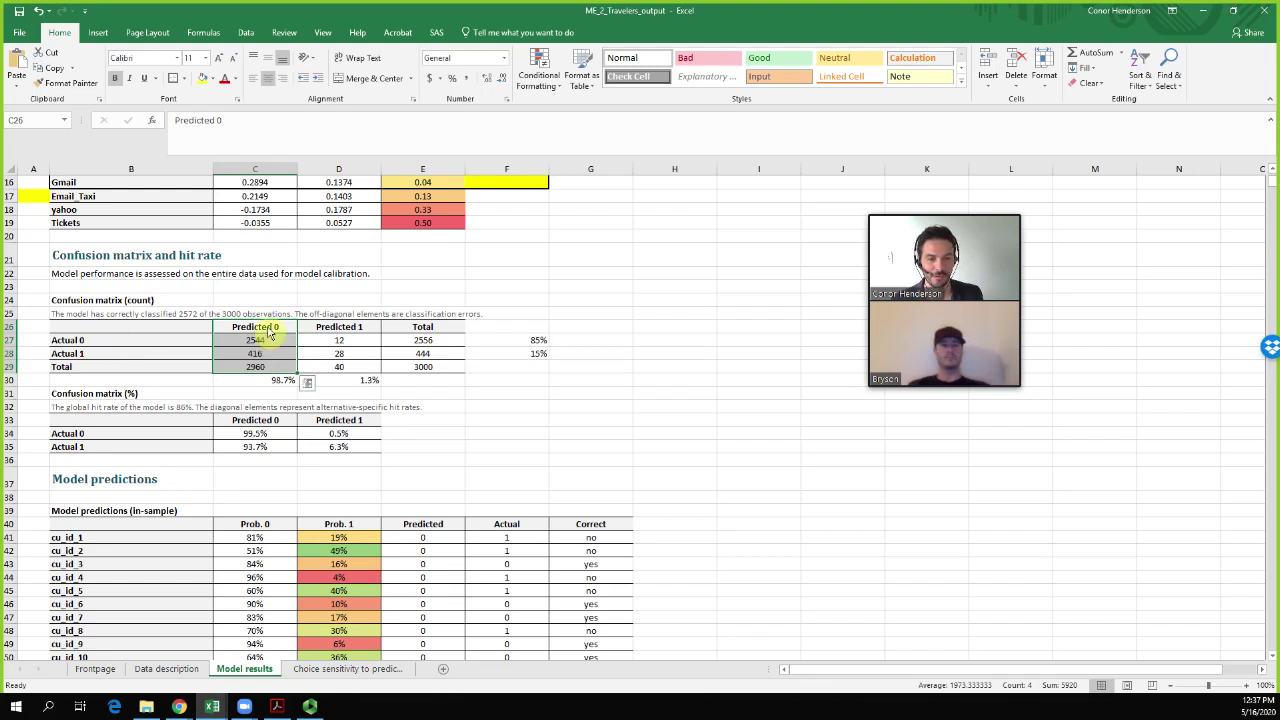
pyautogui.click(255, 396)
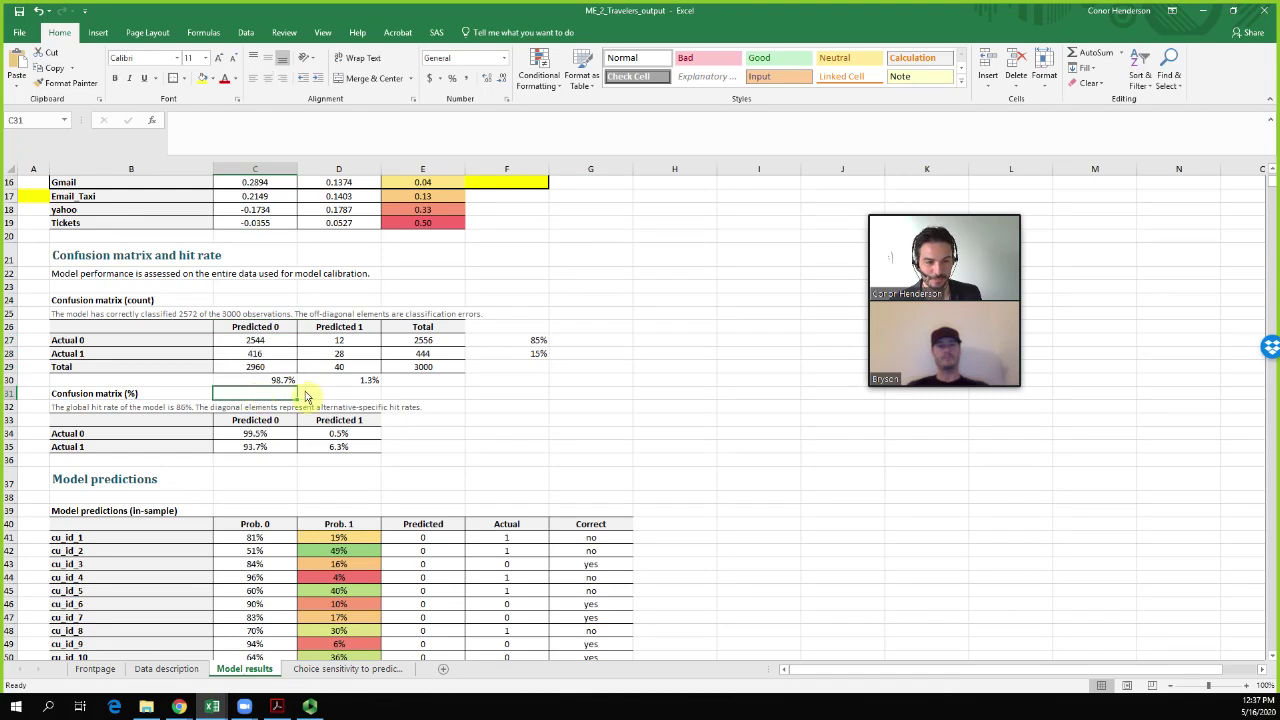
pyautogui.write('=')
pyautogui.press('Up')
pyautogui.press('Up')
pyautogui.press('Up')
pyautogui.press('Up')
pyautogui.write('/')
pyautogui.press('Up')
pyautogui.press('Up')
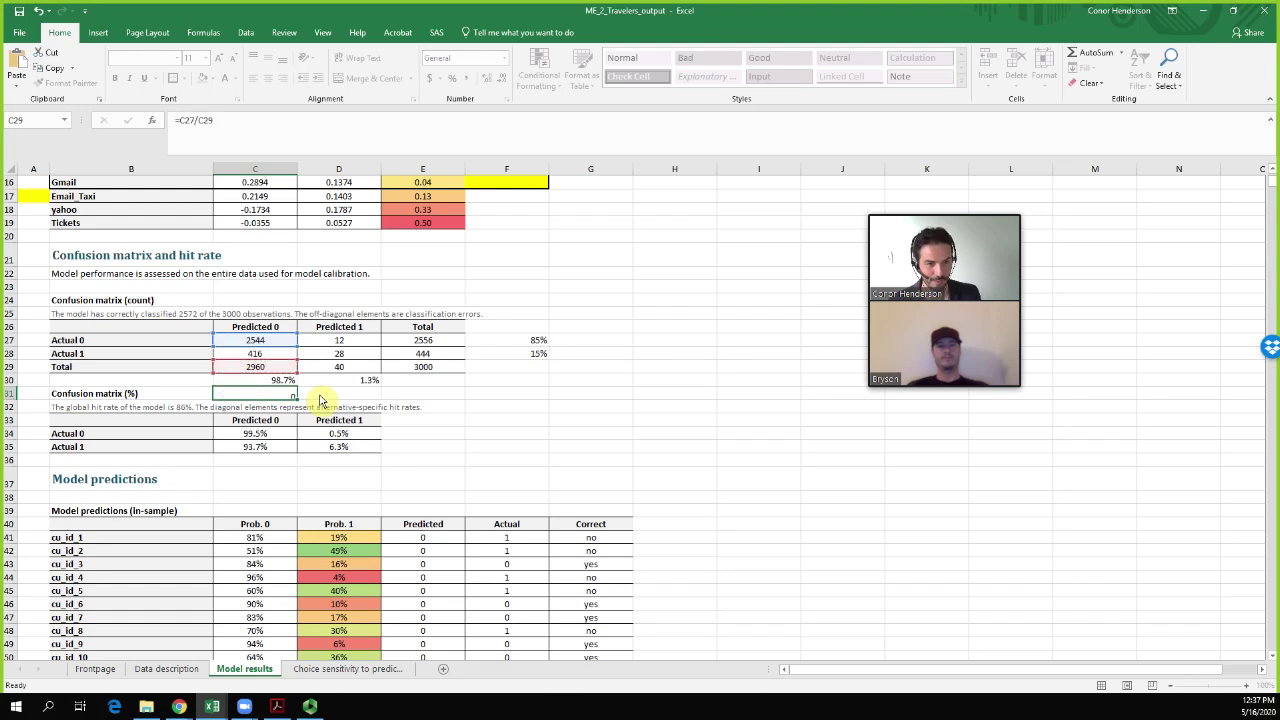
pyautogui.press('Return')
pyautogui.press('Up')
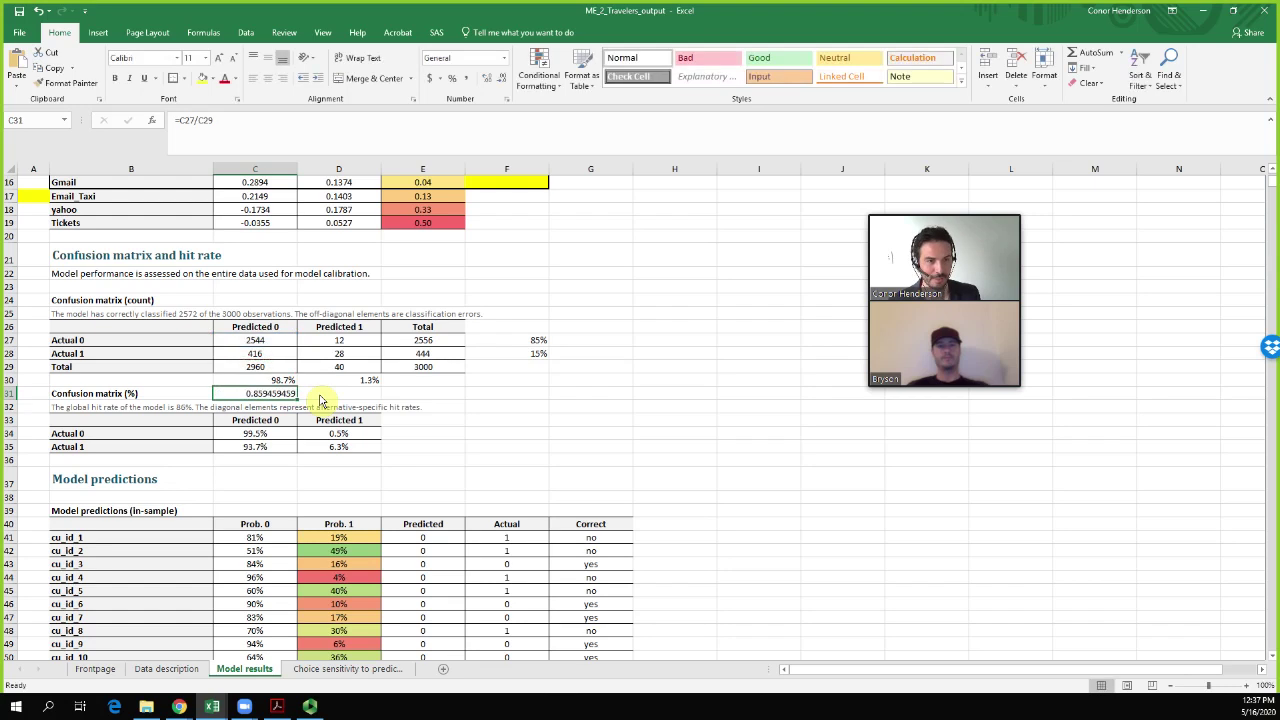
pyautogui.click(451, 79)
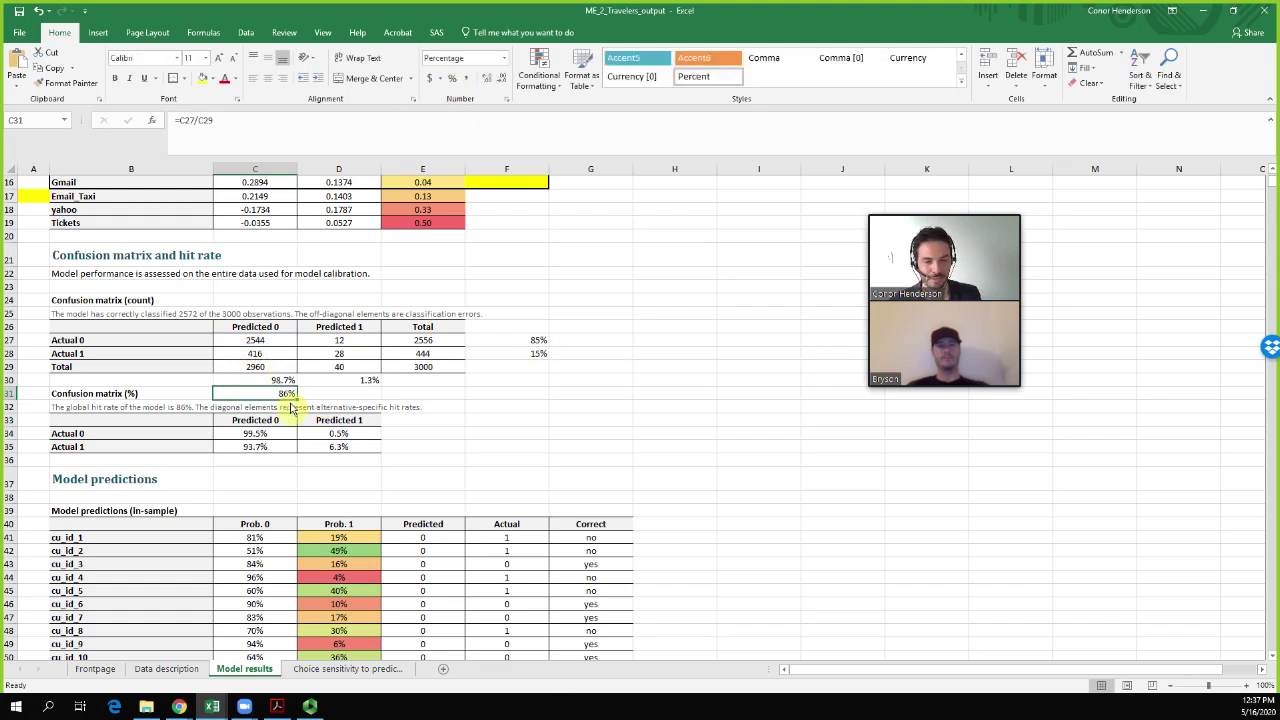
# Extend the hit rate formula to D31 for Predicted 1, with its references set to =D28/D29
pyautogui.moveTo(297, 401); pyautogui.dragTo(380, 403)
pyautogui.doubleClick(356, 399)
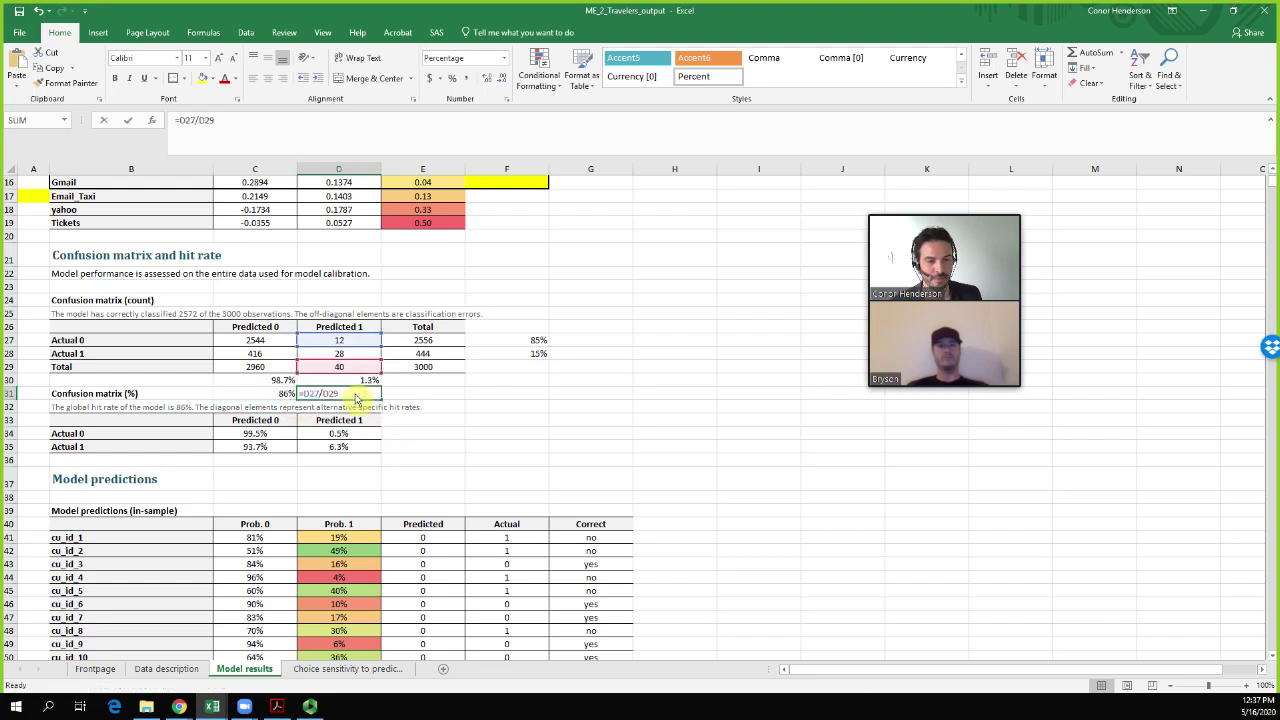
pyautogui.moveTo(357, 347); pyautogui.dragTo(356, 360)
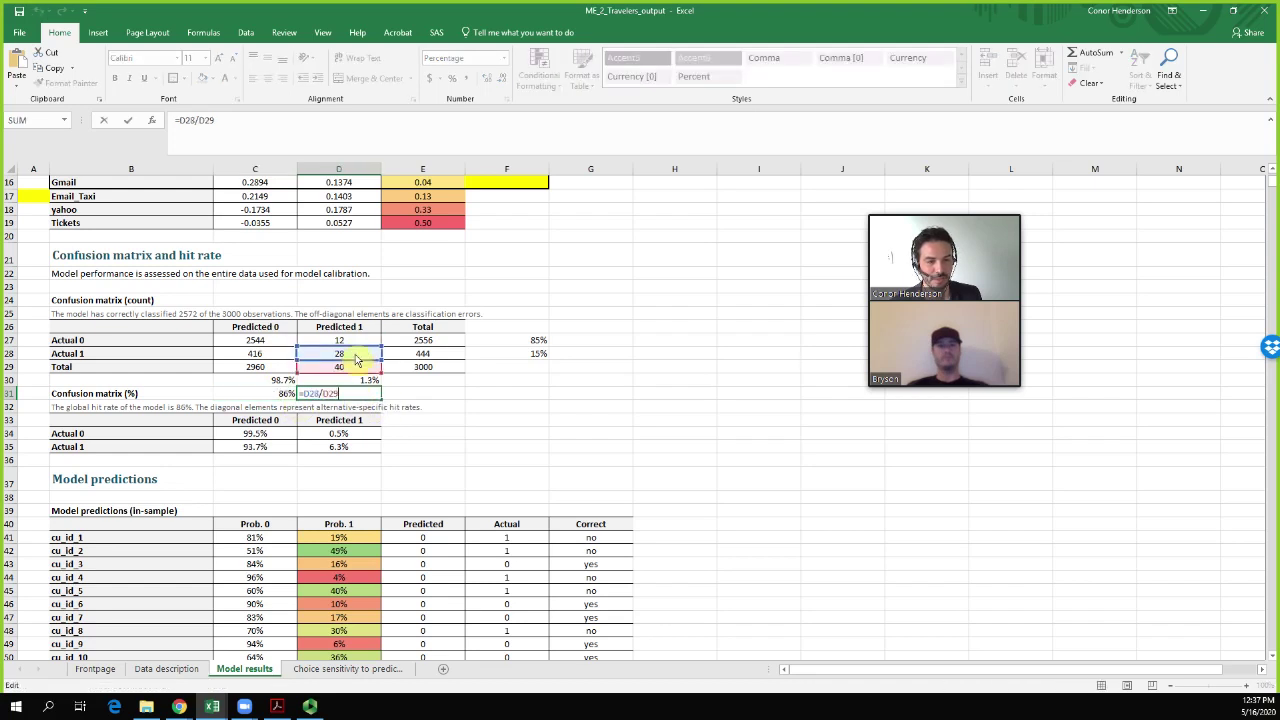
pyautogui.press('Return')
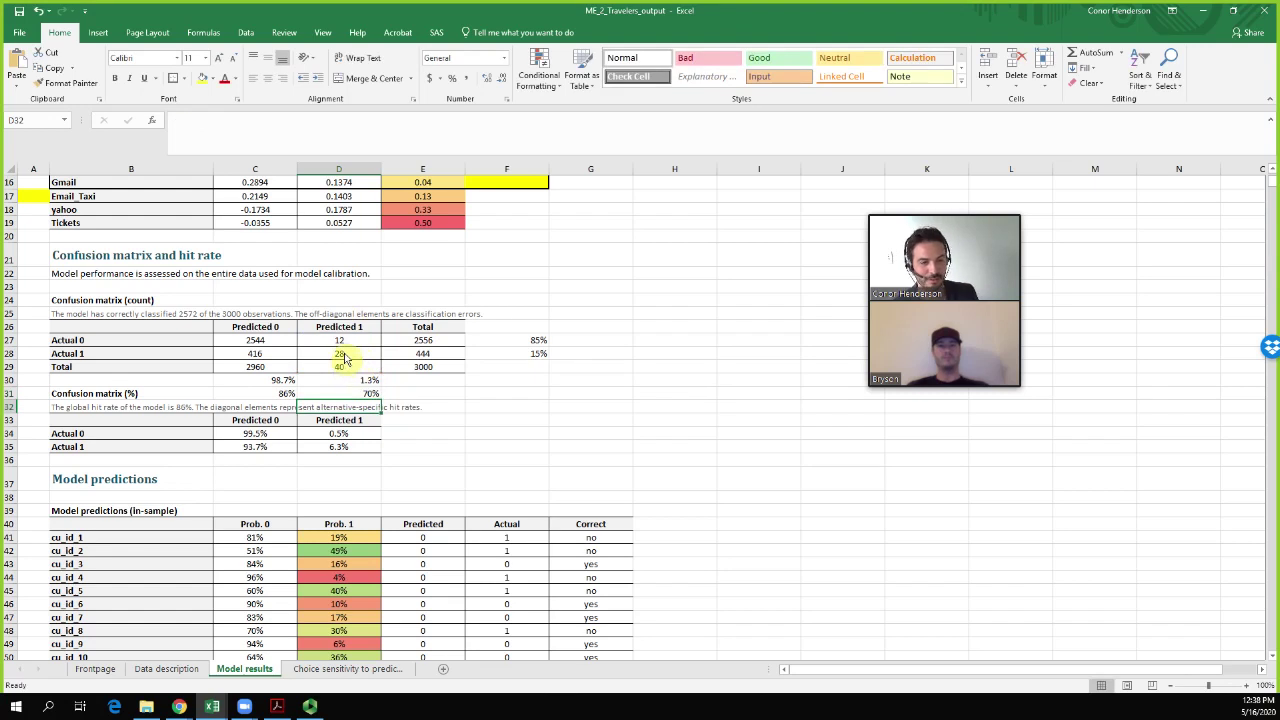
# Compare the prediction hit rates in C31:D31 and examine the Actual 0 and Actual 1 rows of the count matrix
pyautogui.click(366, 396)
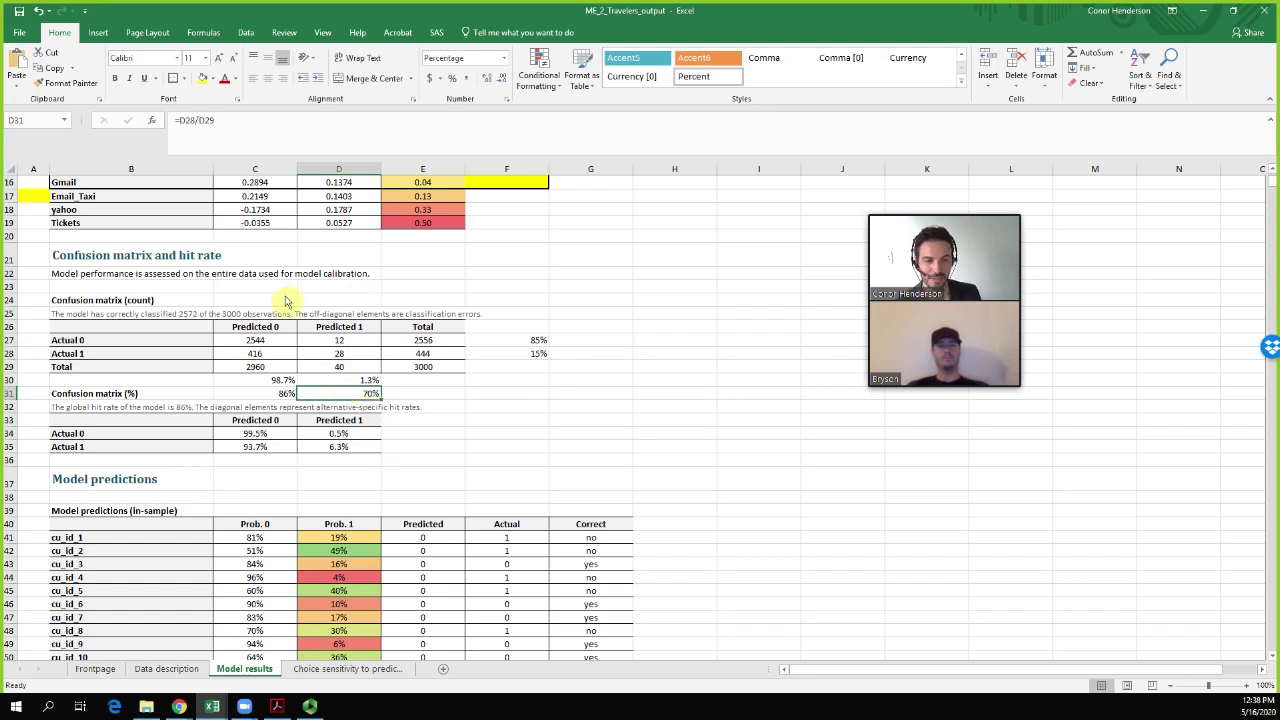
pyautogui.moveTo(268, 399); pyautogui.dragTo(345, 395)
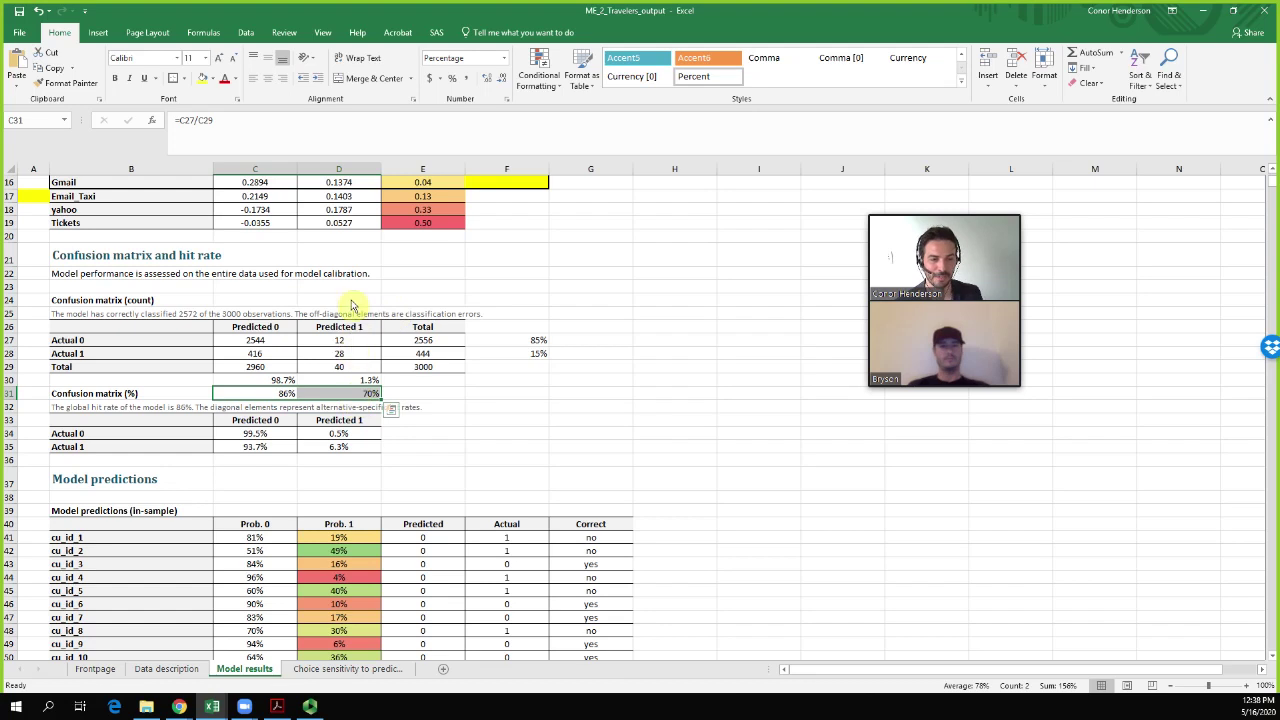
pyautogui.click(352, 397)
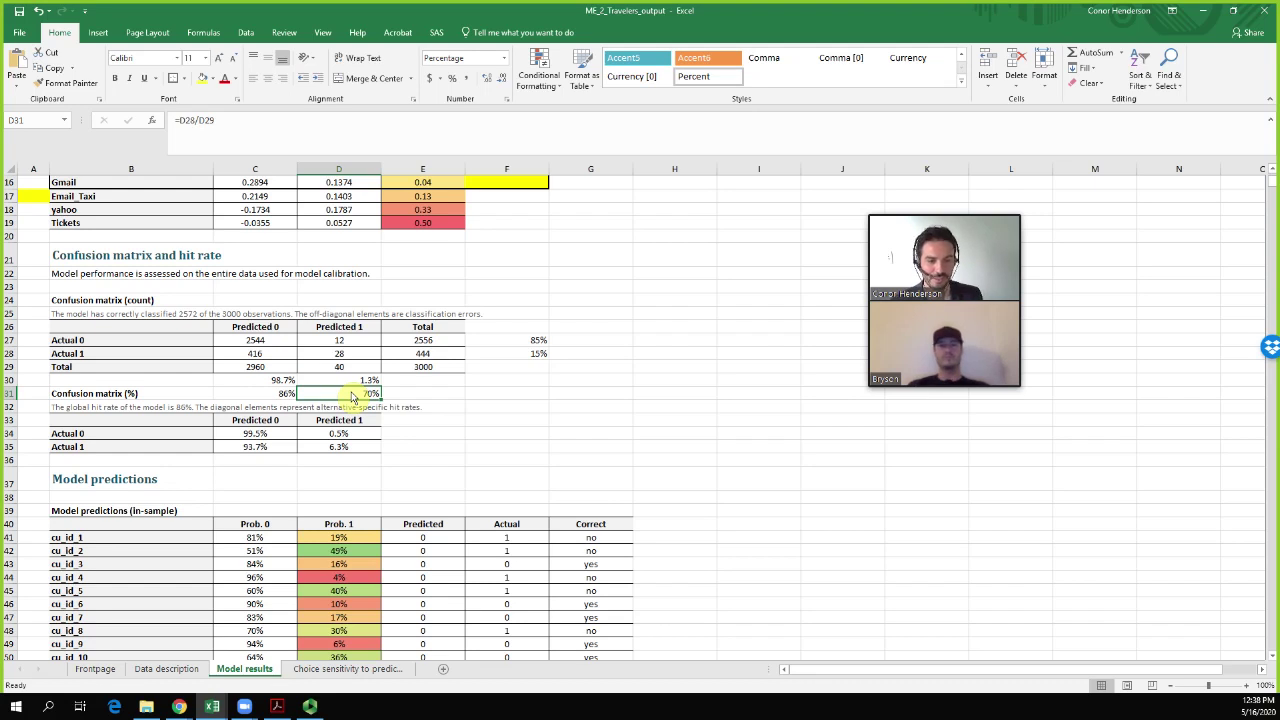
pyautogui.moveTo(120, 340); pyautogui.dragTo(405, 347)
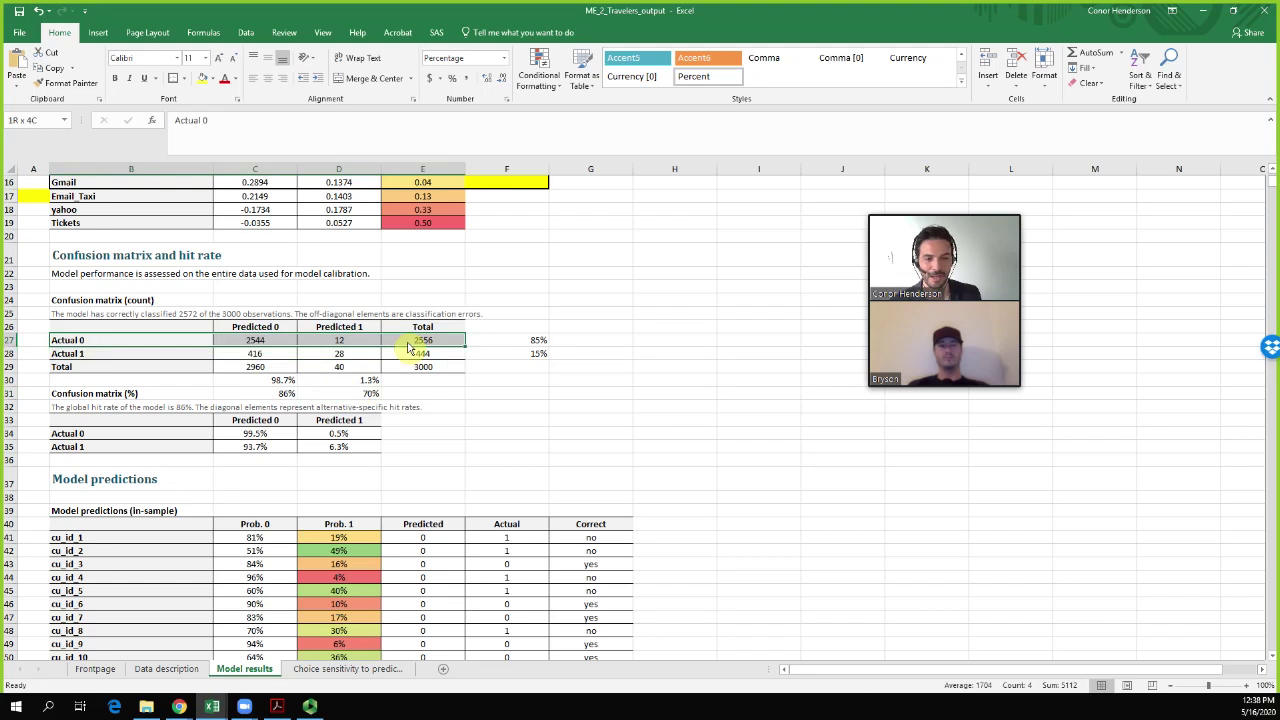
pyautogui.moveTo(410, 355); pyautogui.dragTo(100, 362)
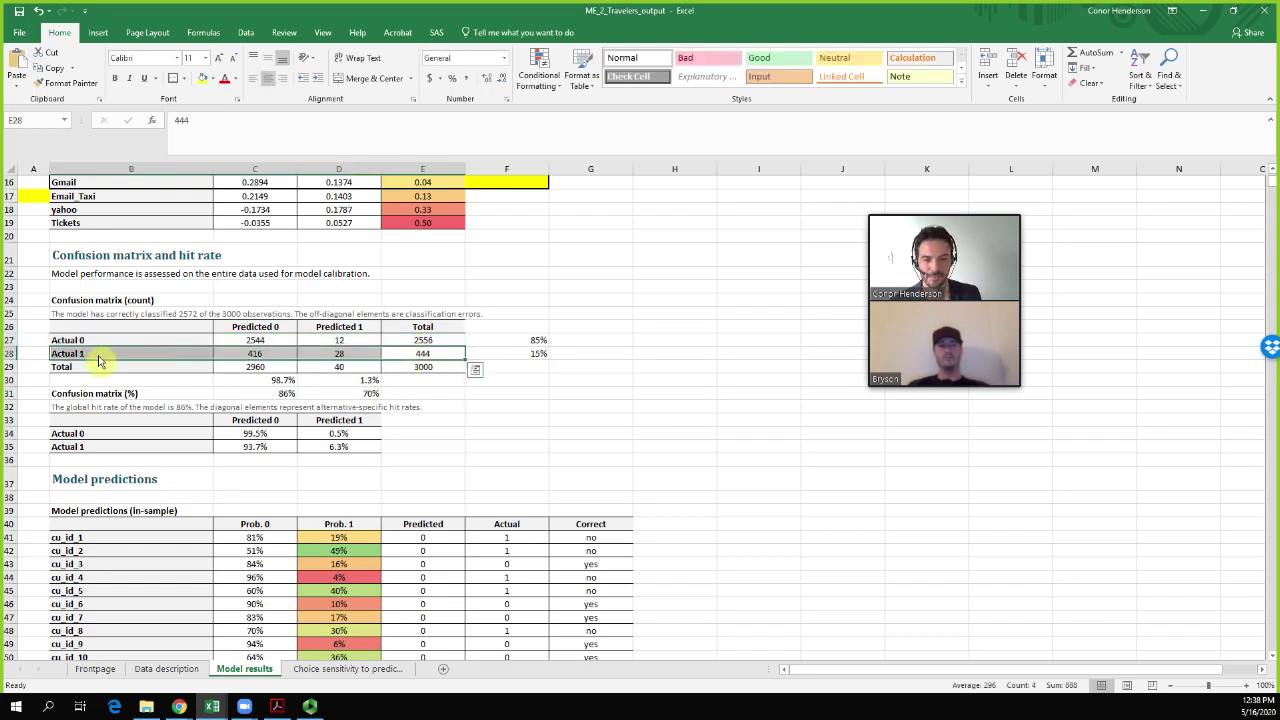
pyautogui.click(102, 362)
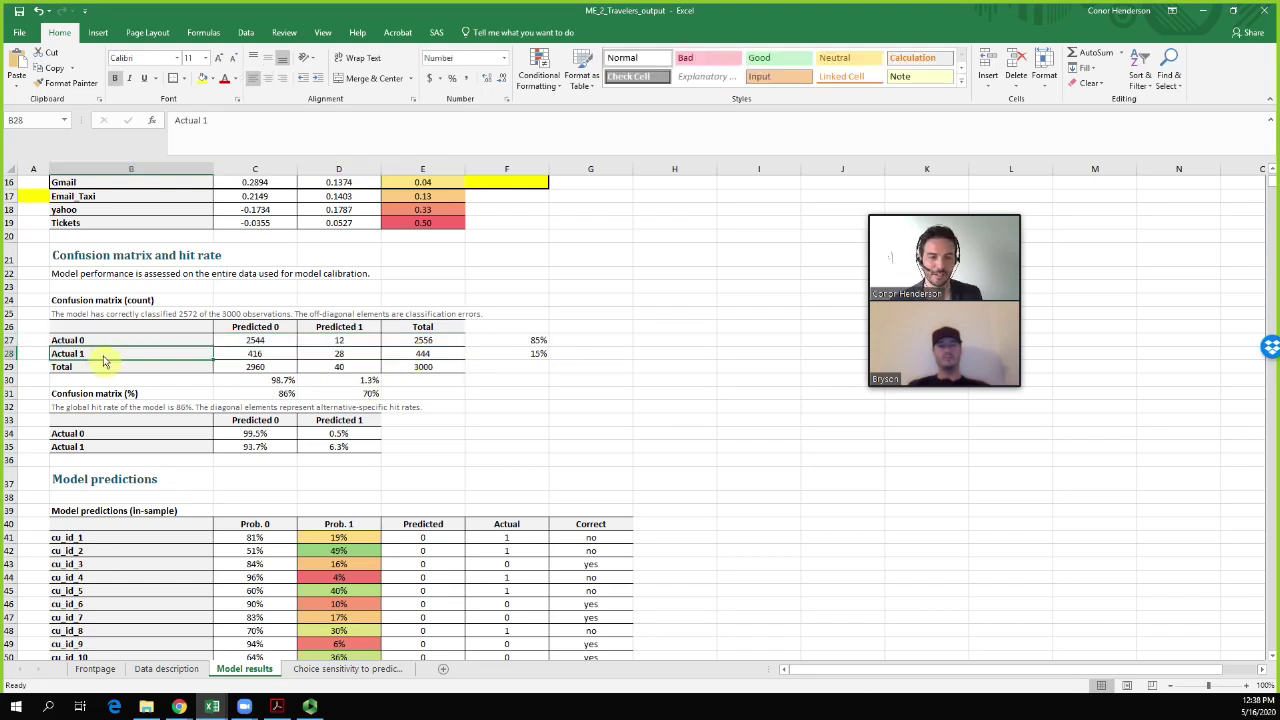
pyautogui.click(610, 358)
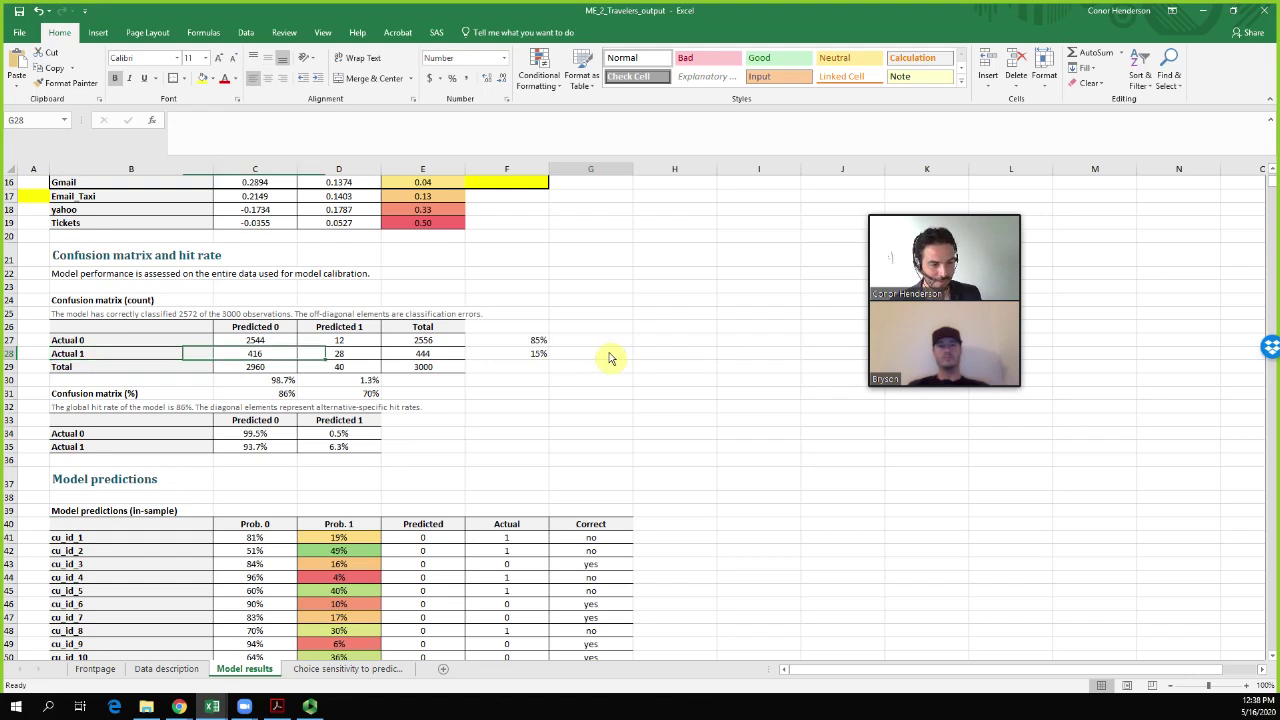
pyautogui.write('=')
pyautogui.press('Left')
pyautogui.press('Left')
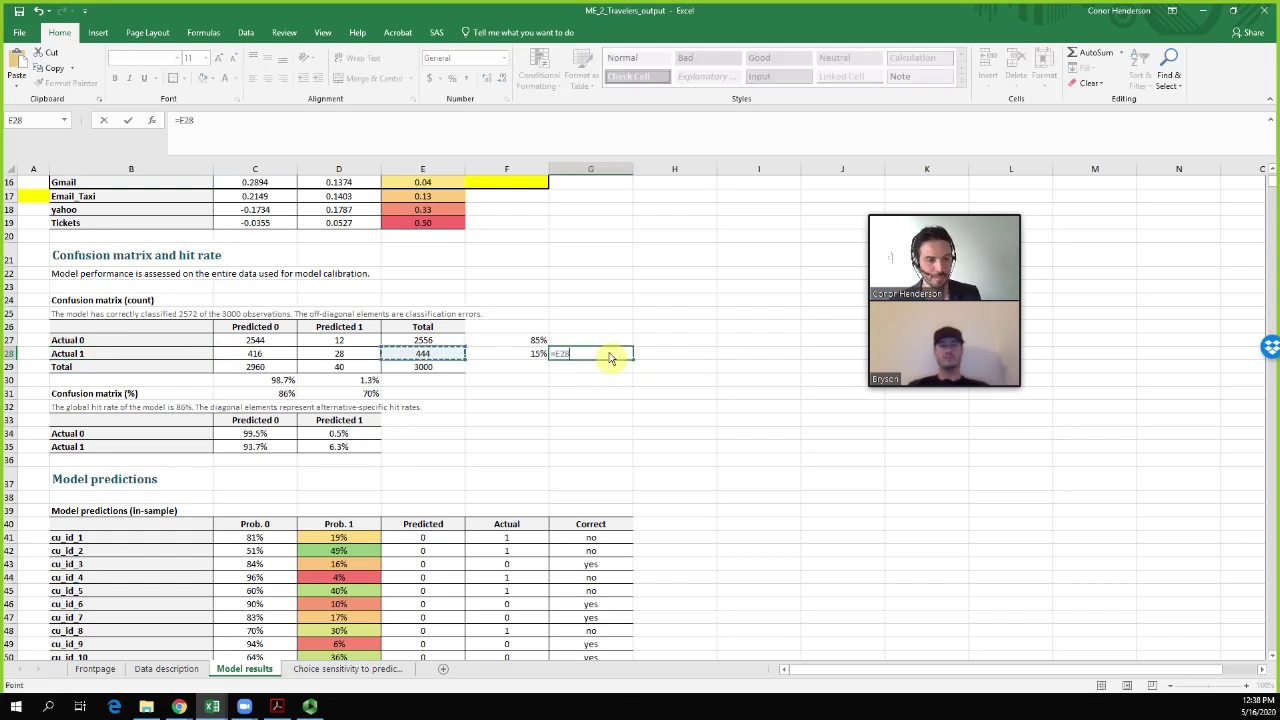
pyautogui.write('/')
pyautogui.press('Left')
pyautogui.press('Left')
pyautogui.press('Left')
pyautogui.press('BackSpace')
pyautogui.press('BackSpace')
pyautogui.press('BackSpace')
pyautogui.press('BackSpace')
pyautogui.press('BackSpace')
pyautogui.press('BackSpace')
pyautogui.press('BackSpace')
pyautogui.write('i')
pyautogui.press('BackSpace')
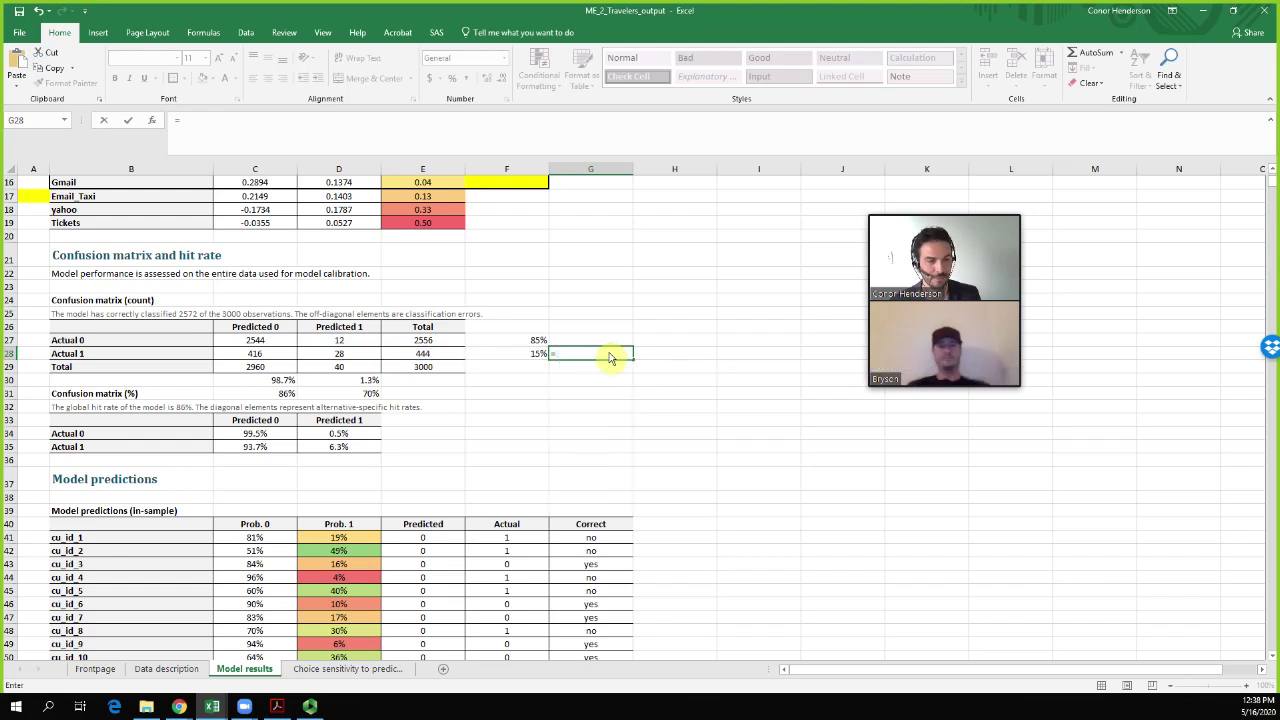
# Calculate the share of Actual 1 cases predicted as 1 in G28 as =D28/E28, formatted as a percentage with three decimals
pyautogui.click(355, 356)
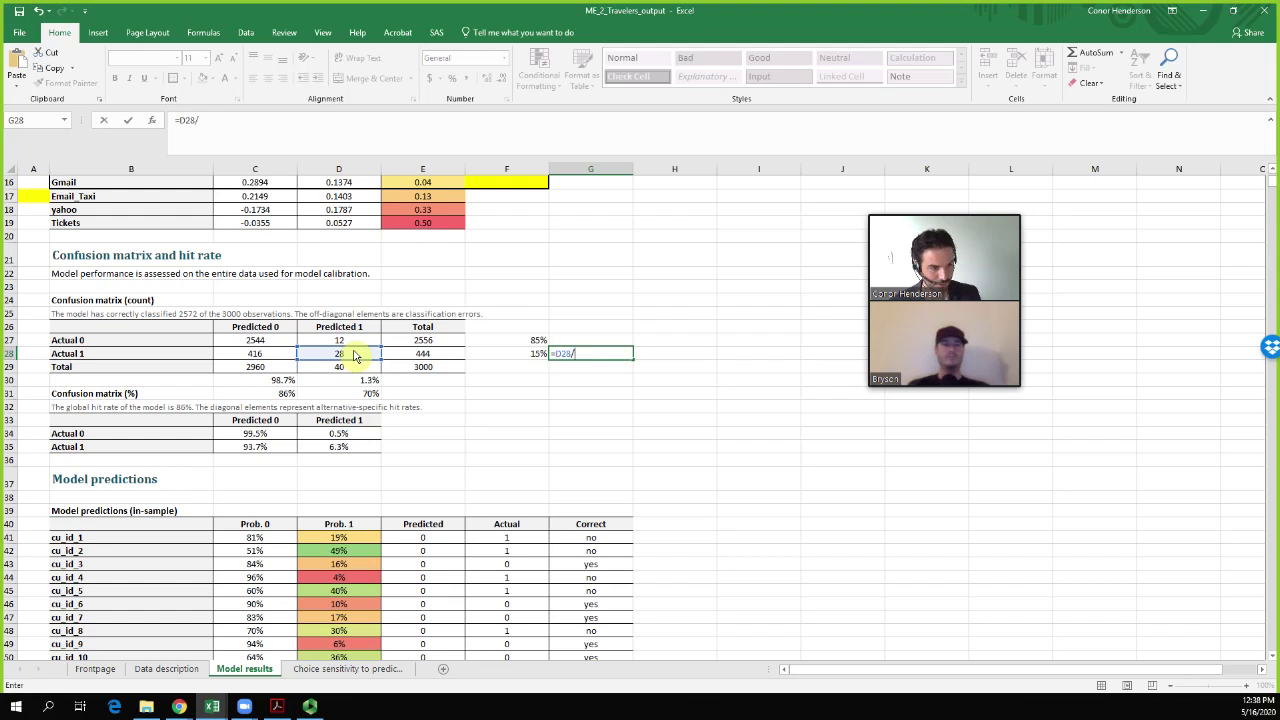
pyautogui.click(423, 356)
pyautogui.hotkey('ctrl', 'Return')
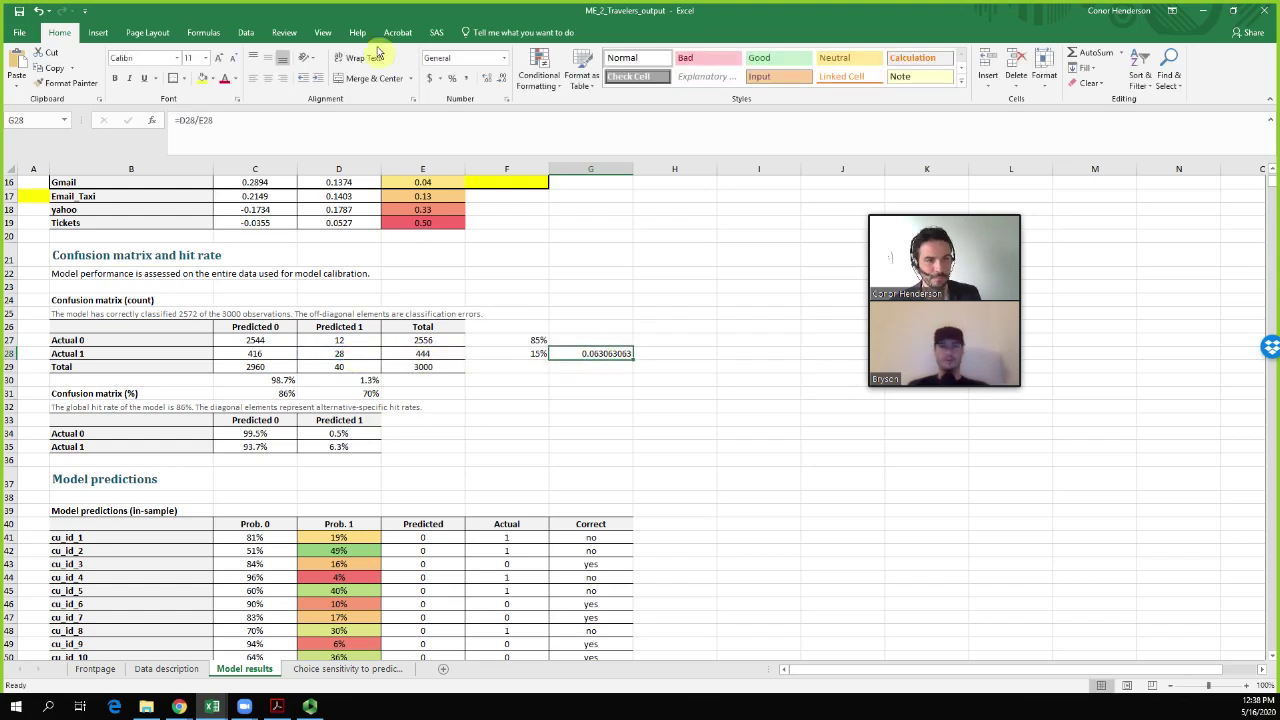
pyautogui.click(453, 79)
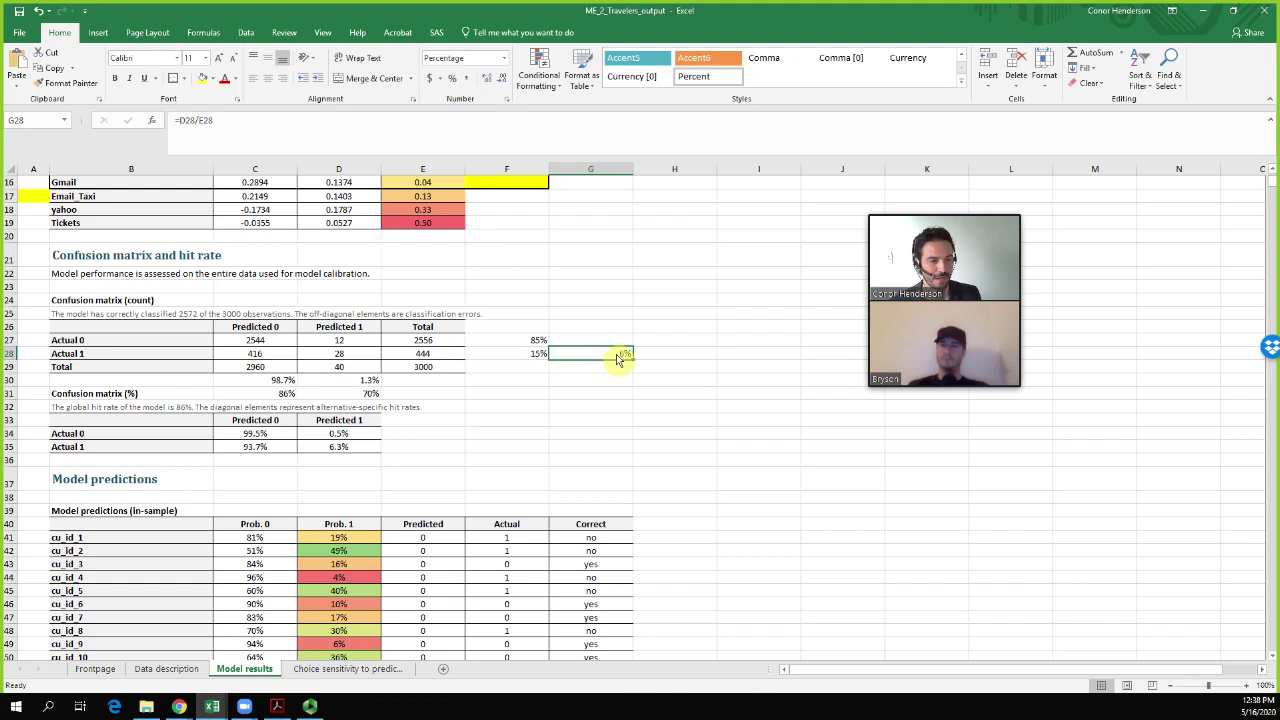
pyautogui.click(485, 79)
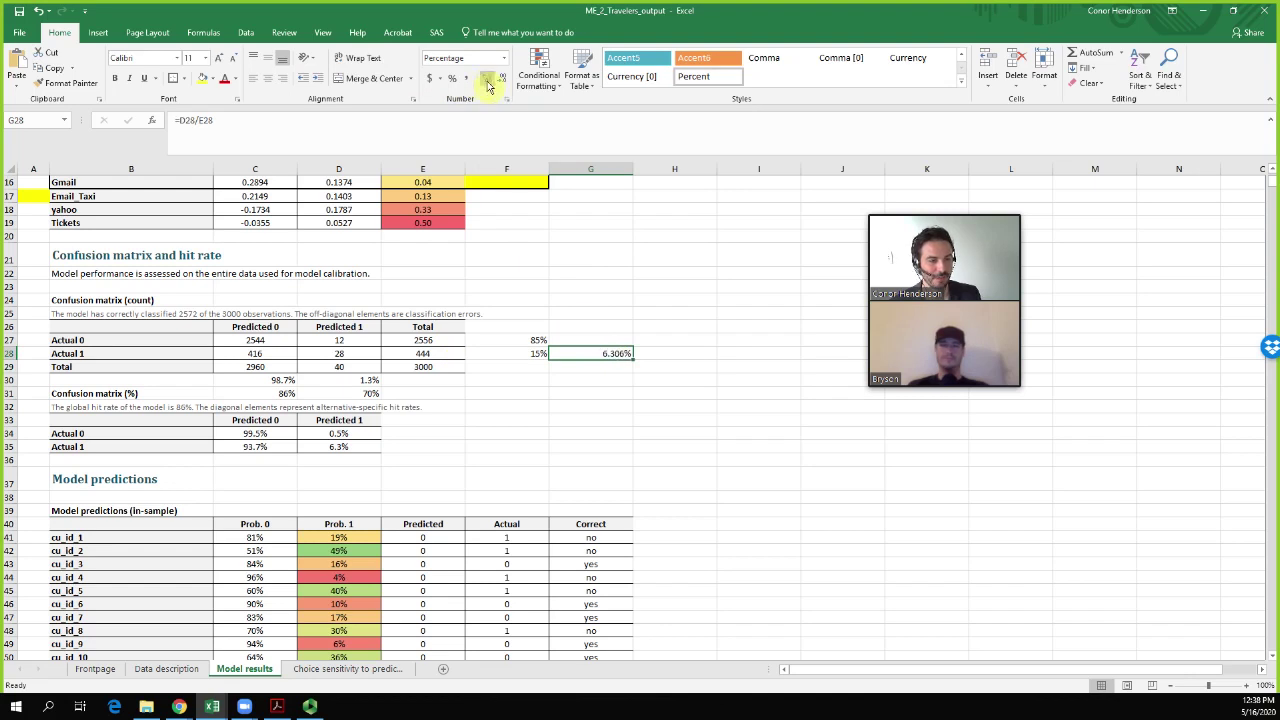
# Copy the G28 formula up to G27 for Actual 0 and change its numerator to C27
pyautogui.moveTo(634, 363); pyautogui.dragTo(627, 341)
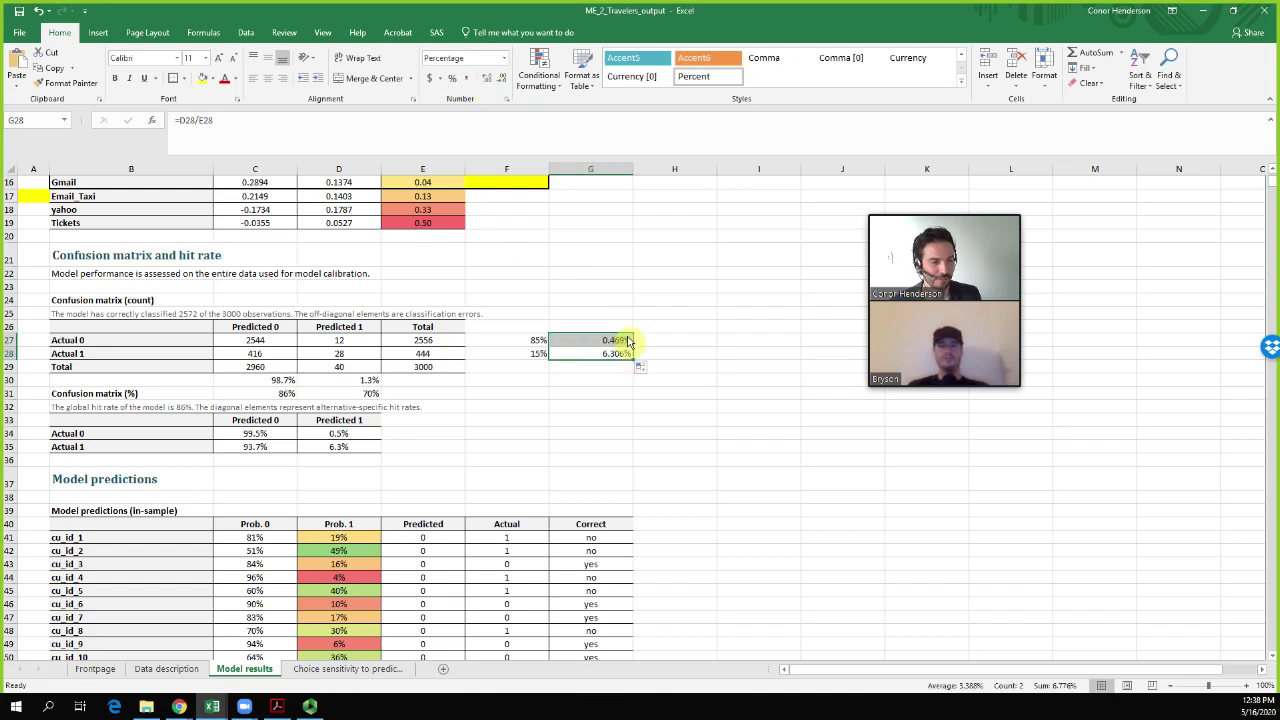
pyautogui.doubleClick(627, 341)
pyautogui.moveTo(380, 346); pyautogui.dragTo(279, 350)
pyautogui.press('Return')
pyautogui.click(500, 476)
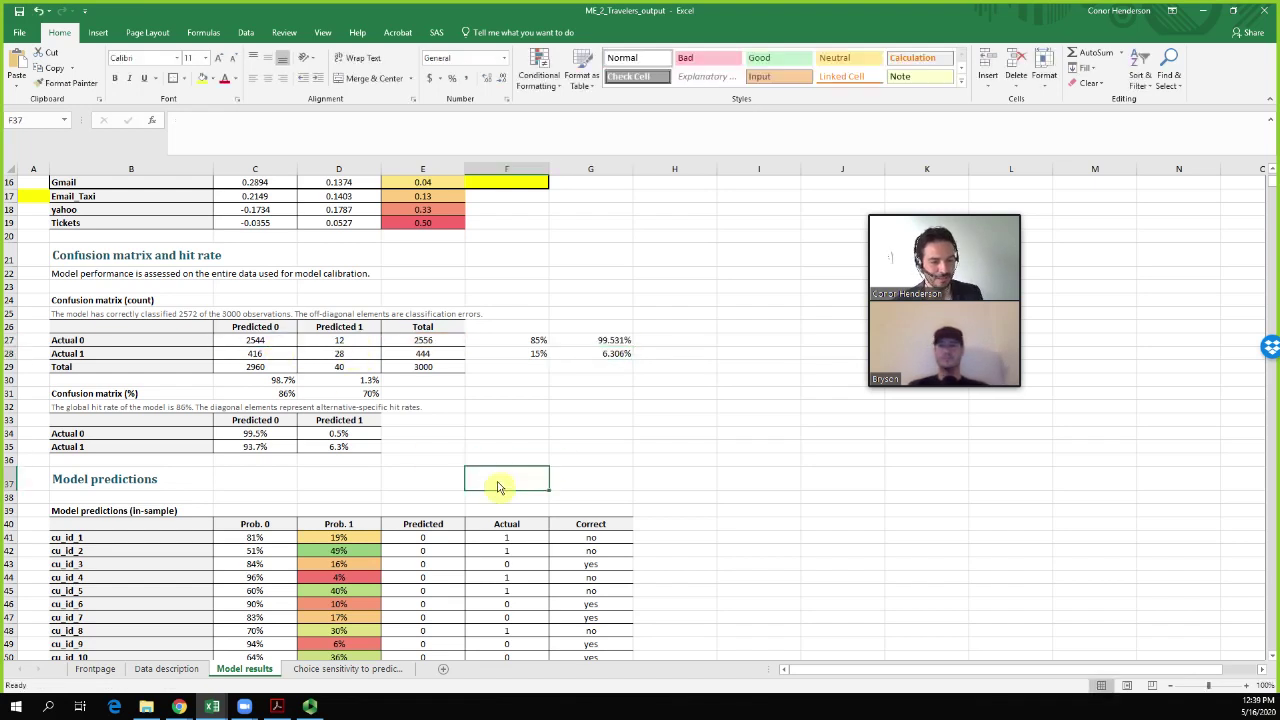
# Replace the Predicted value of cu_id_1 in E41 with the formula =if(D41>.4,1,0)
pyautogui.click(338, 552)
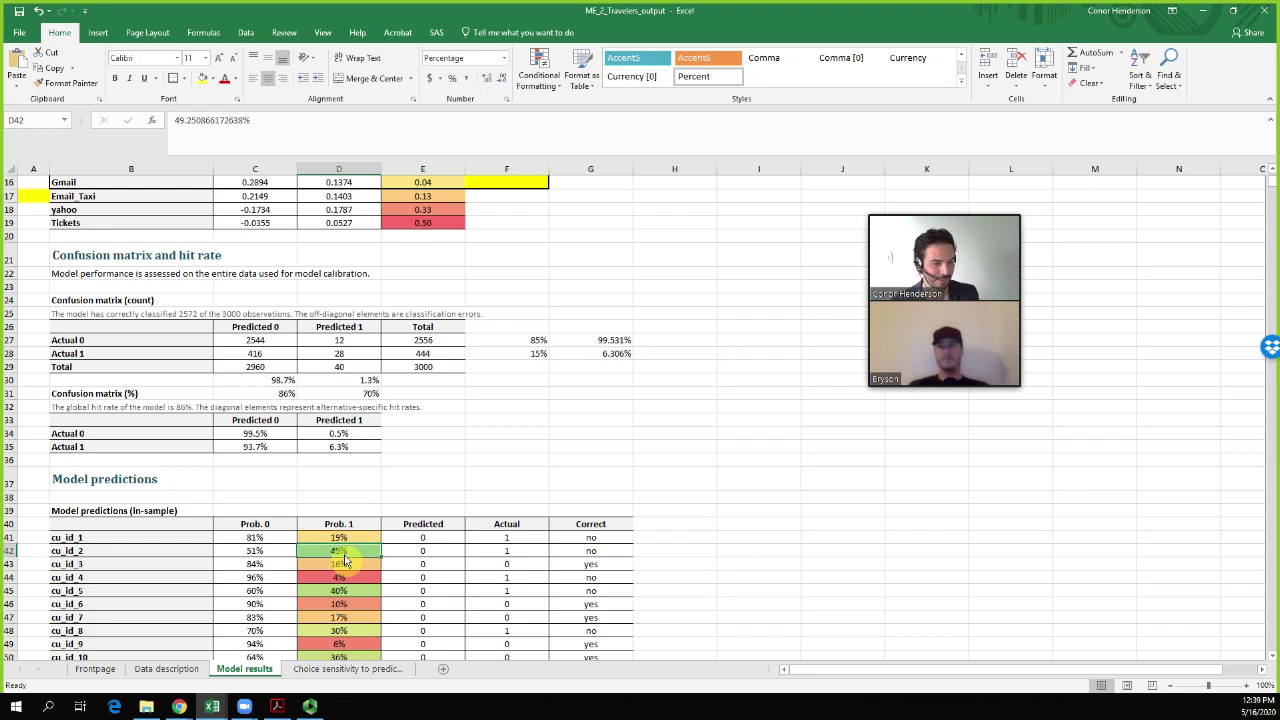
pyautogui.scroll(-3, 837, 449)
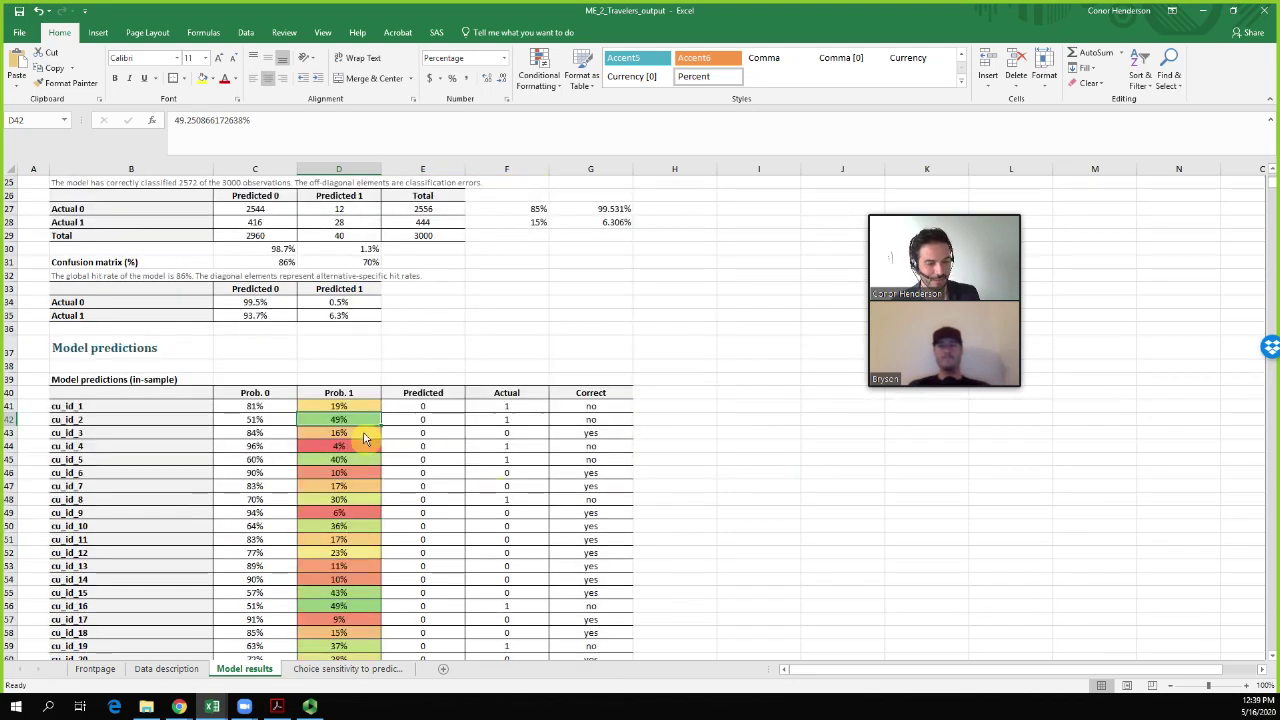
pyautogui.click(418, 410)
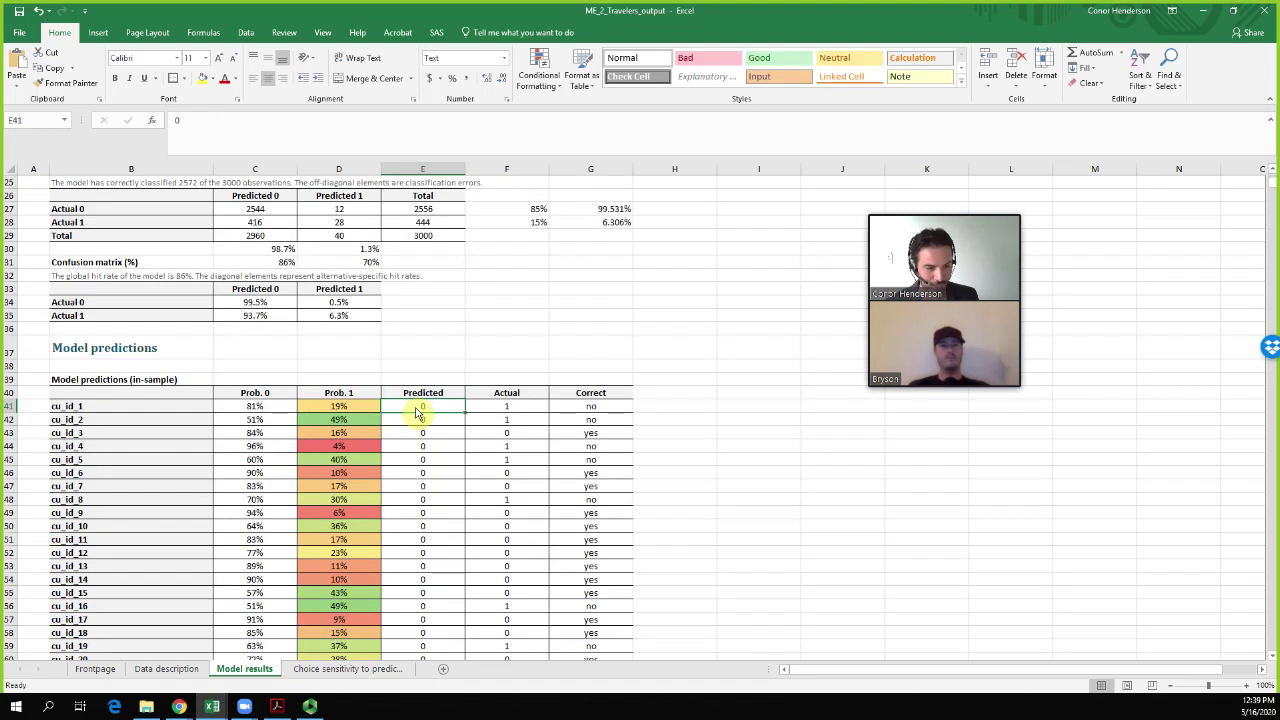
pyautogui.write('=')
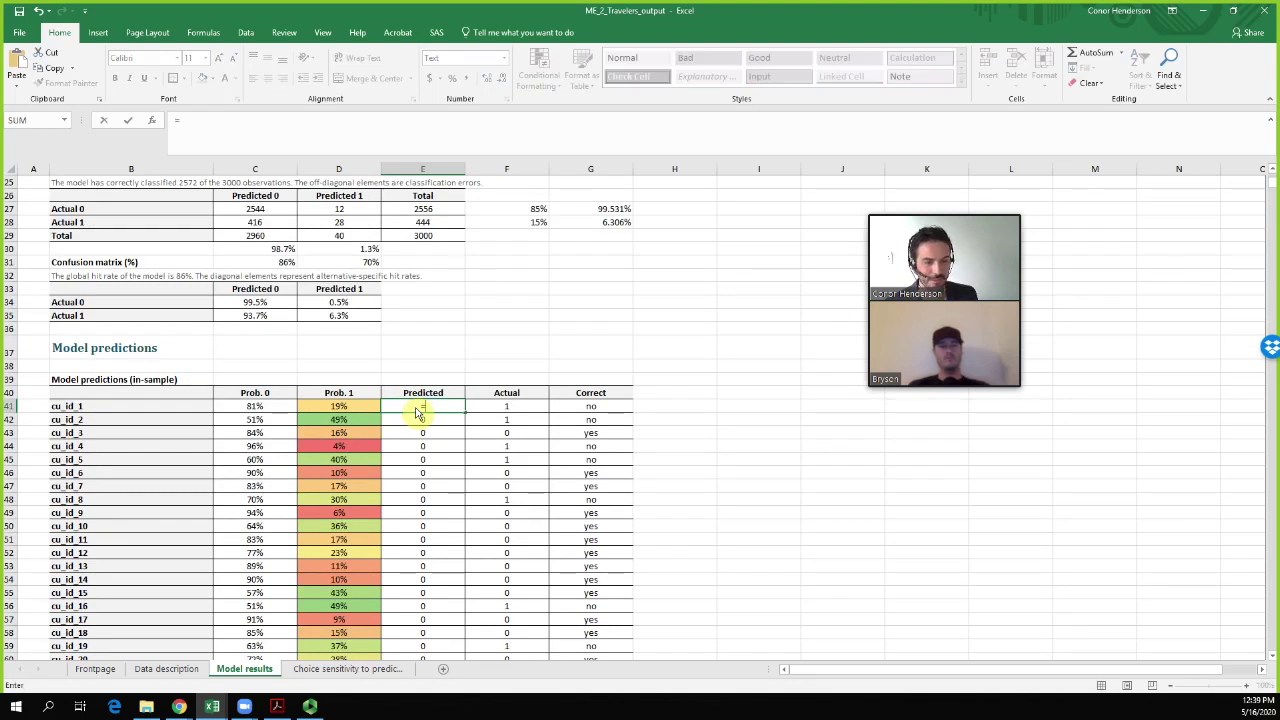
pyautogui.write('if(')
pyautogui.press('Left')
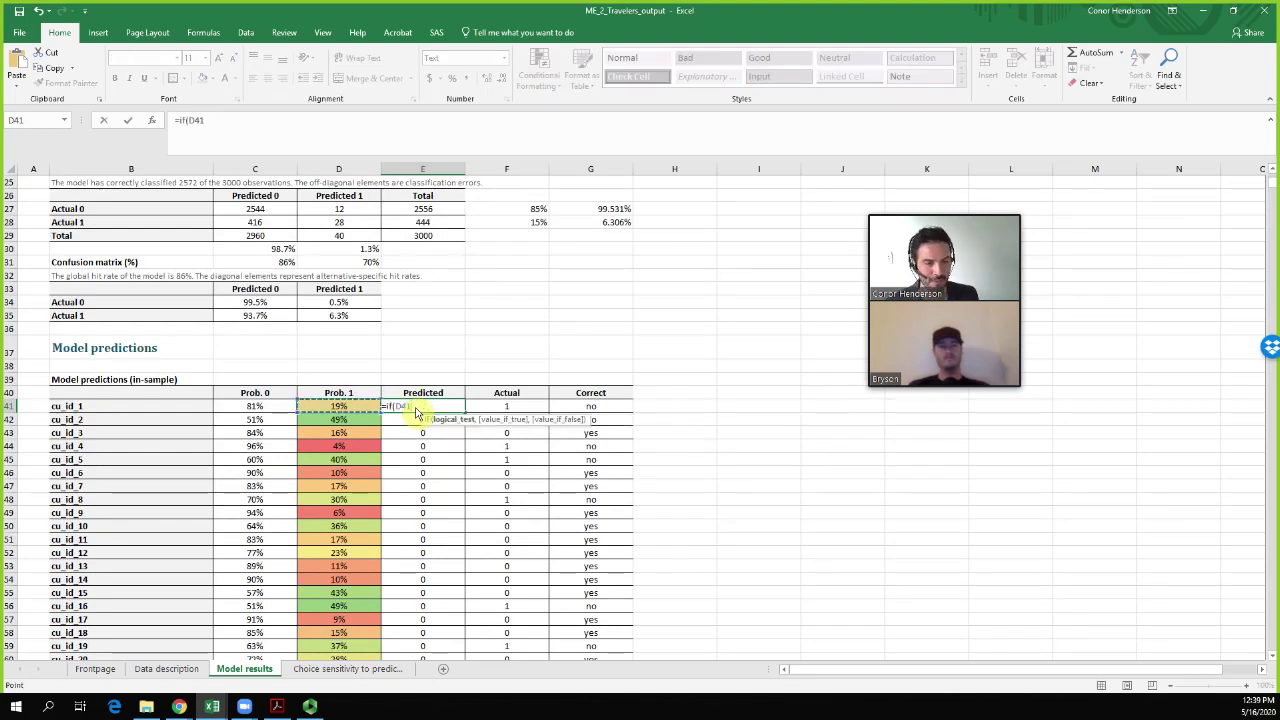
pyautogui.write('>')
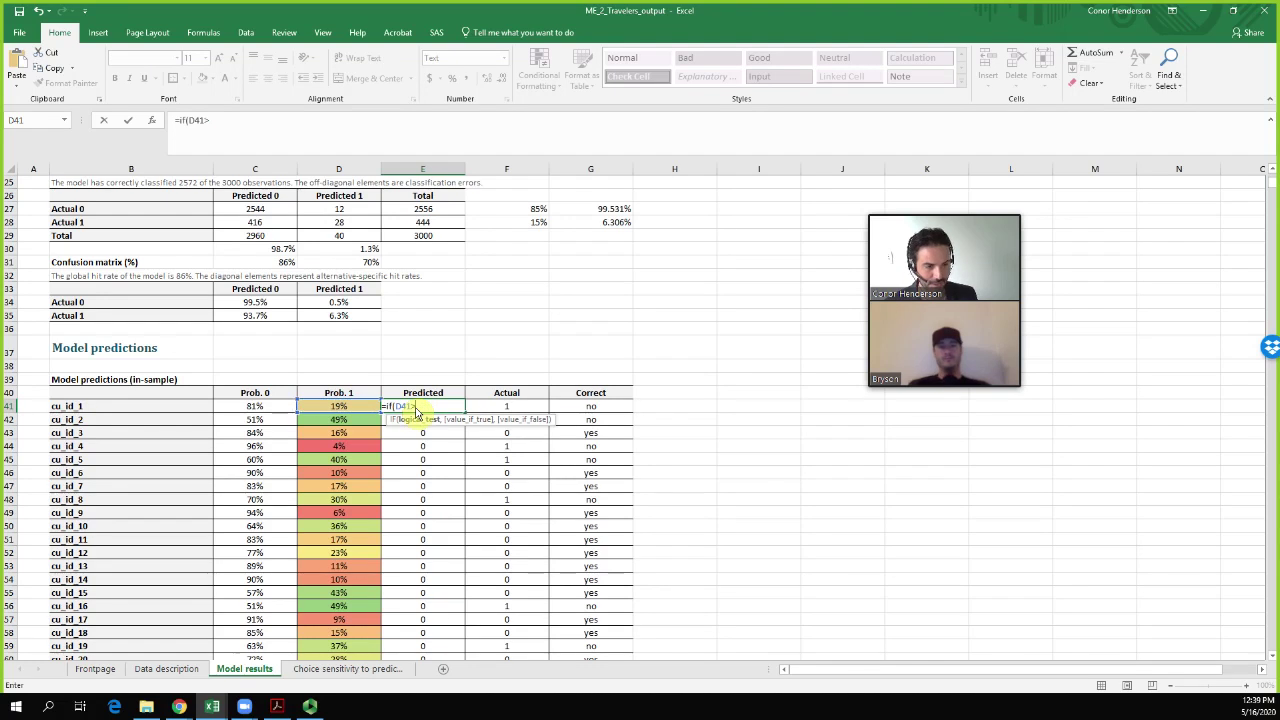
pyautogui.write('.4,1,')
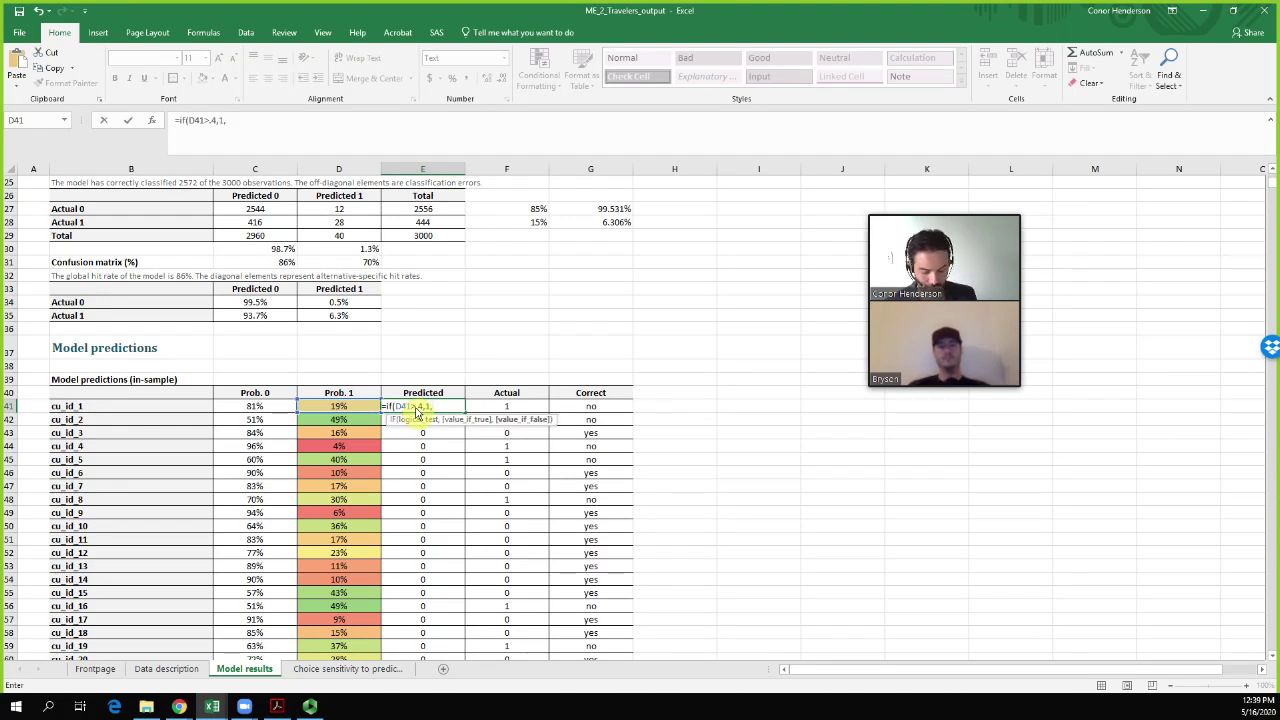
pyautogui.write('0)')
pyautogui.press('Return')
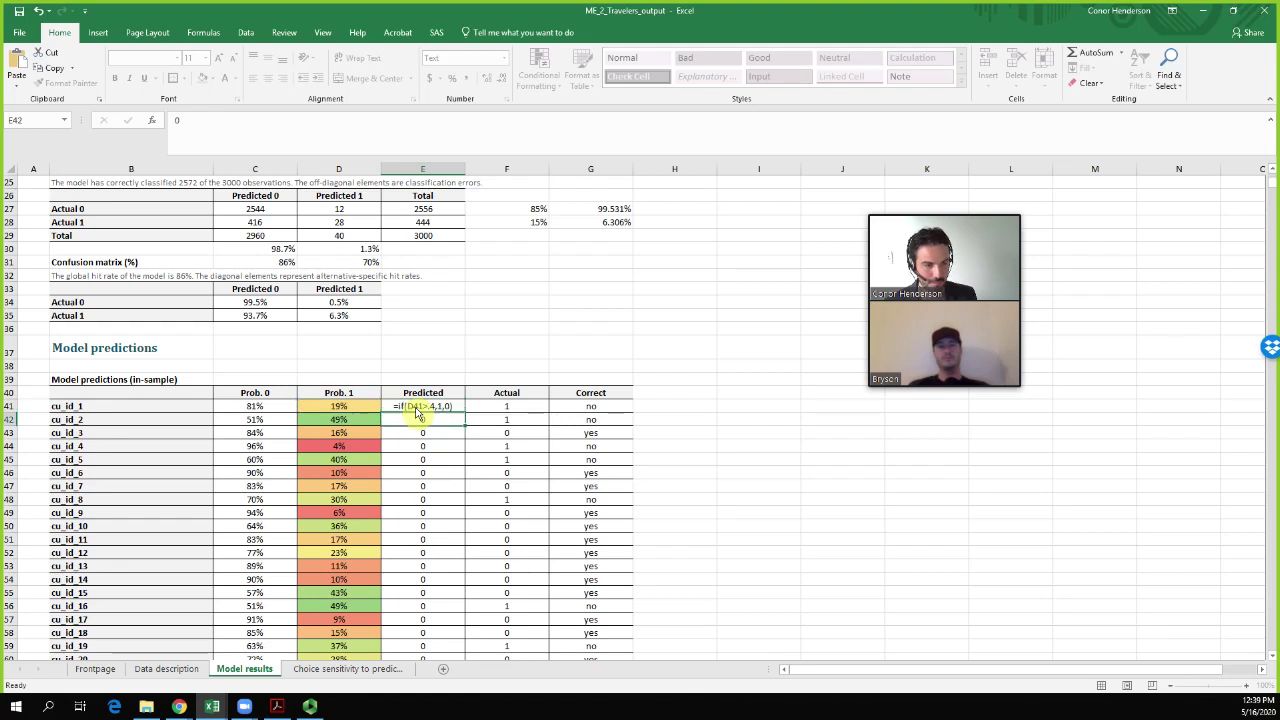
# Try the General and Number formats on E41 to make its IF formula evaluate
pyautogui.click(416, 407)
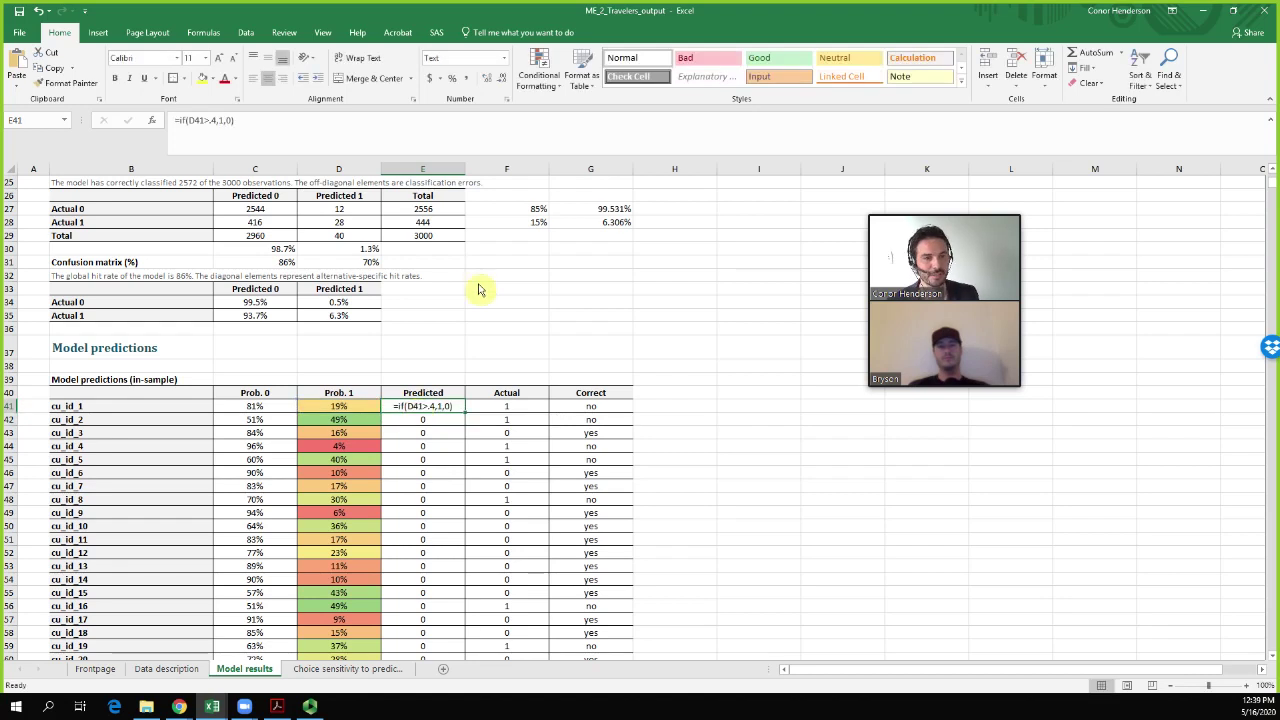
pyautogui.click(504, 57)
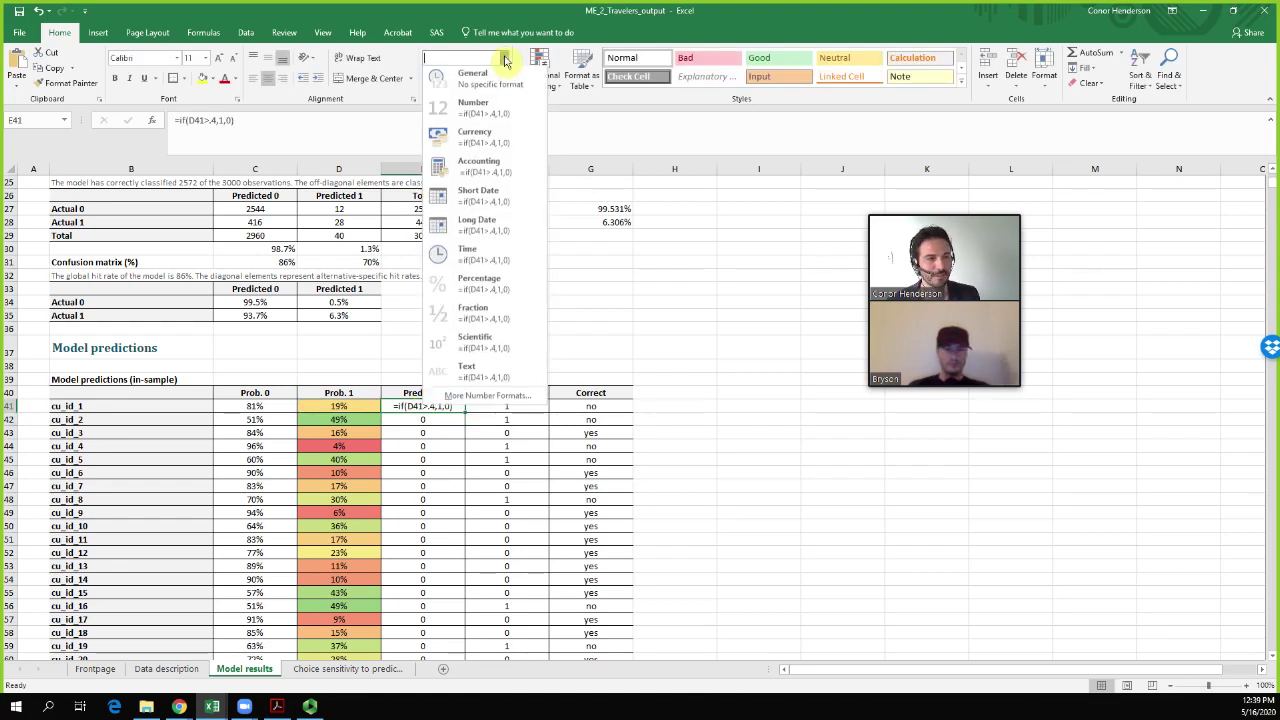
pyautogui.click(500, 80)
pyautogui.press('Return')
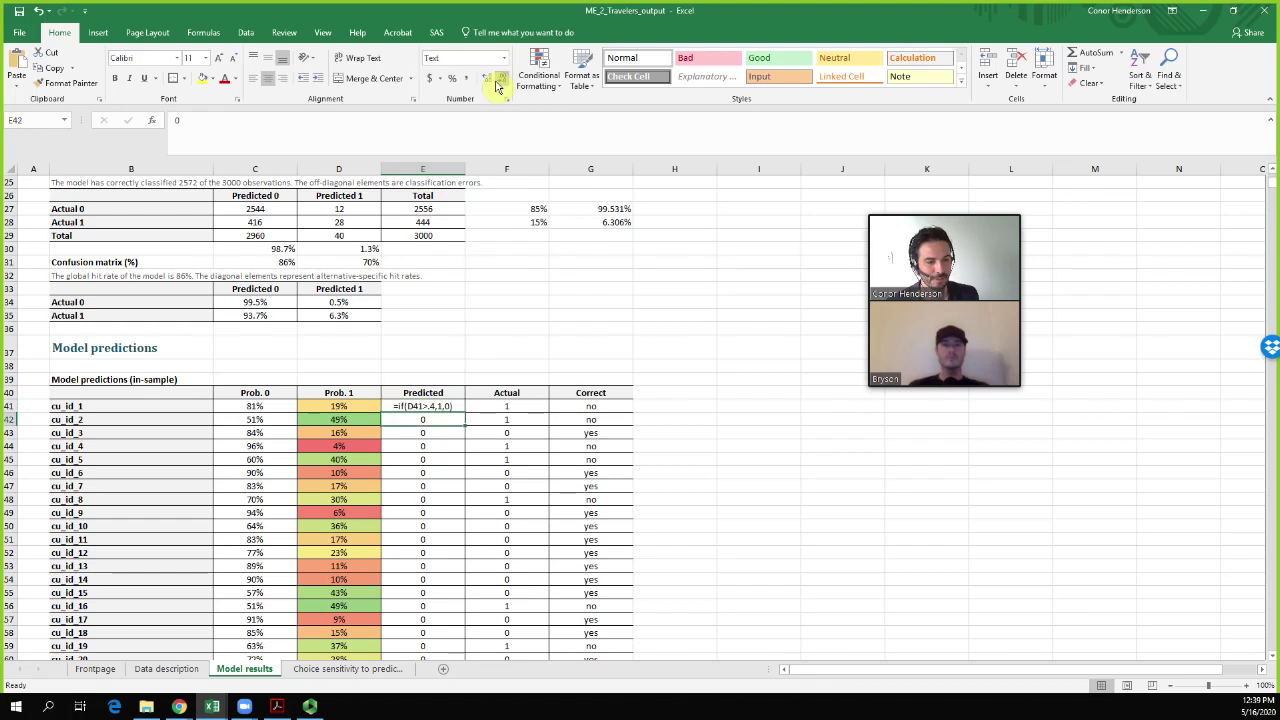
pyautogui.click(440, 408)
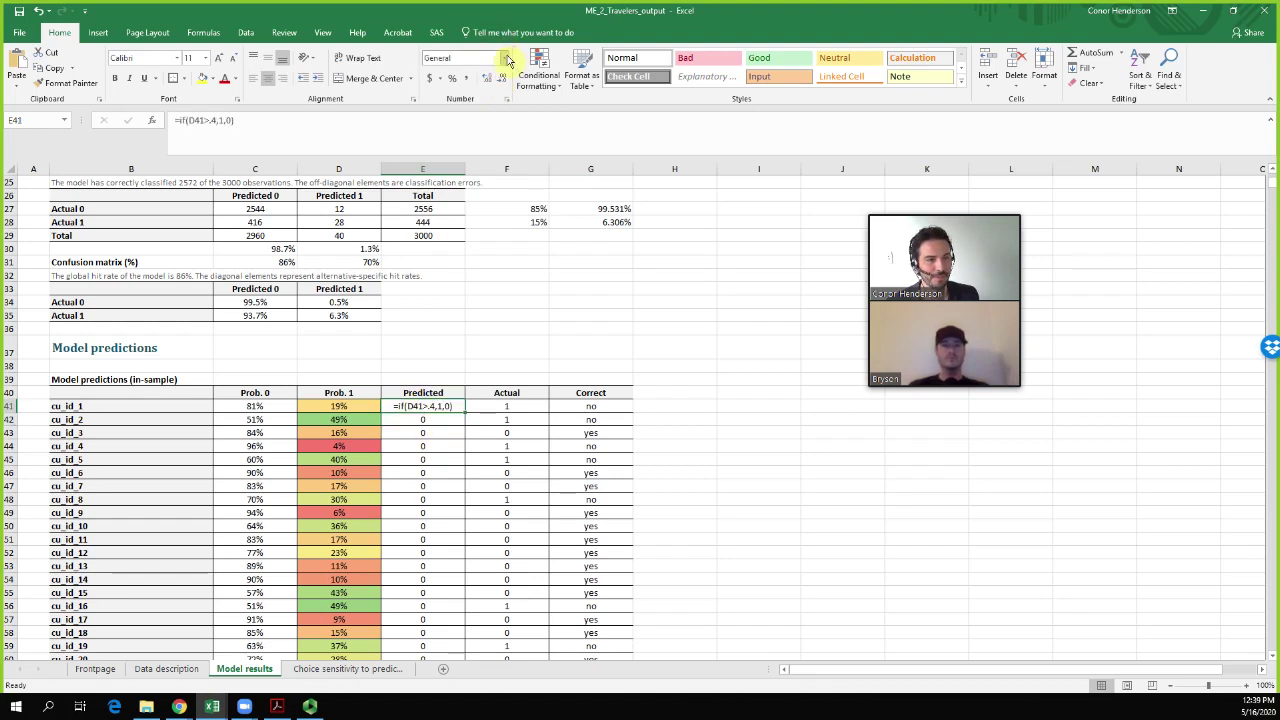
pyautogui.click(504, 57)
pyautogui.click(502, 118)
pyautogui.press('Return')
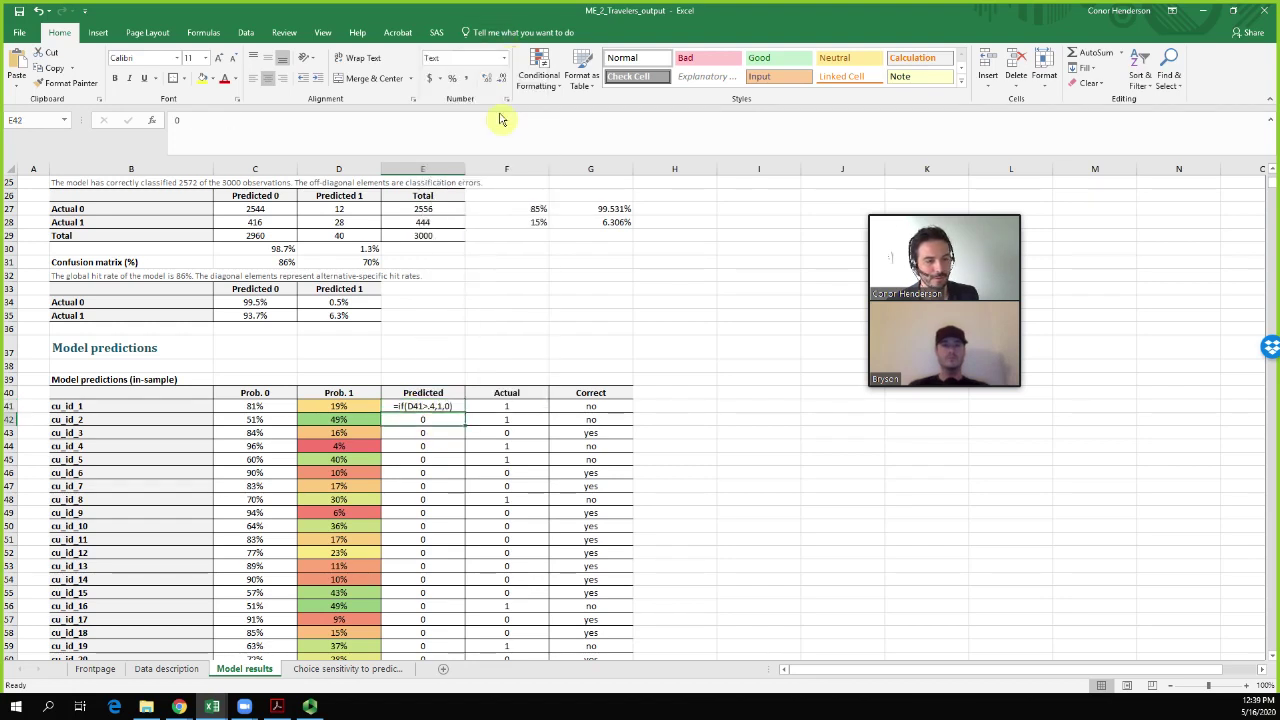
pyautogui.click(418, 407)
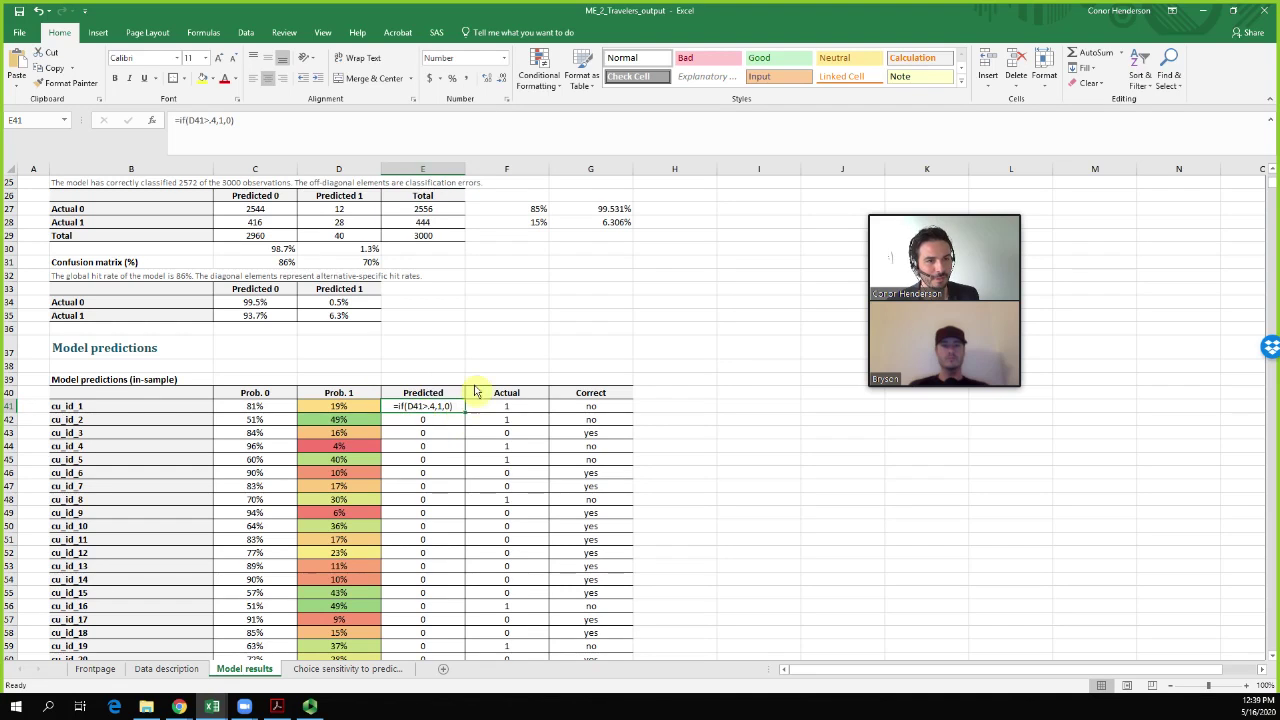
# Enter =if(D41>.4,1,0) in H41, beside the Correct column, to predict cu_id_1 with a 0.4 cutoff
pyautogui.click(671, 409)
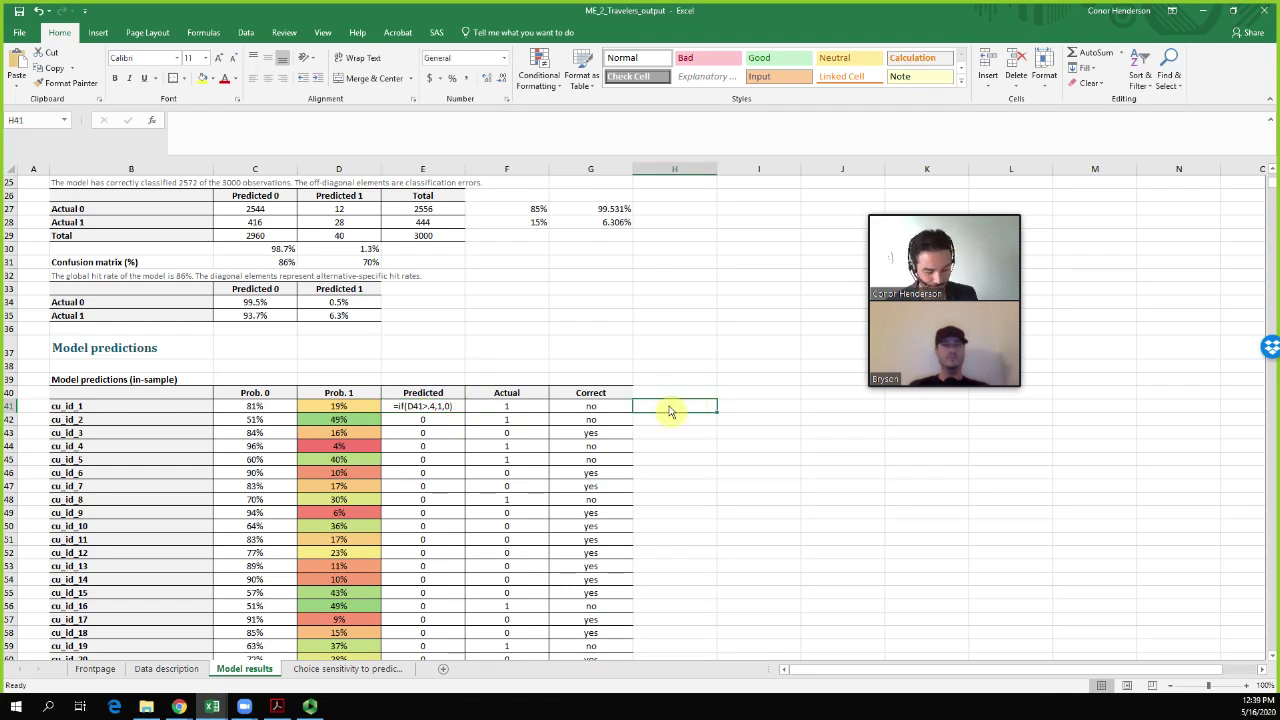
pyautogui.press('Left')
pyautogui.press('Home')
pyautogui.press('Right')
pyautogui.press('Right')
pyautogui.press('Right')
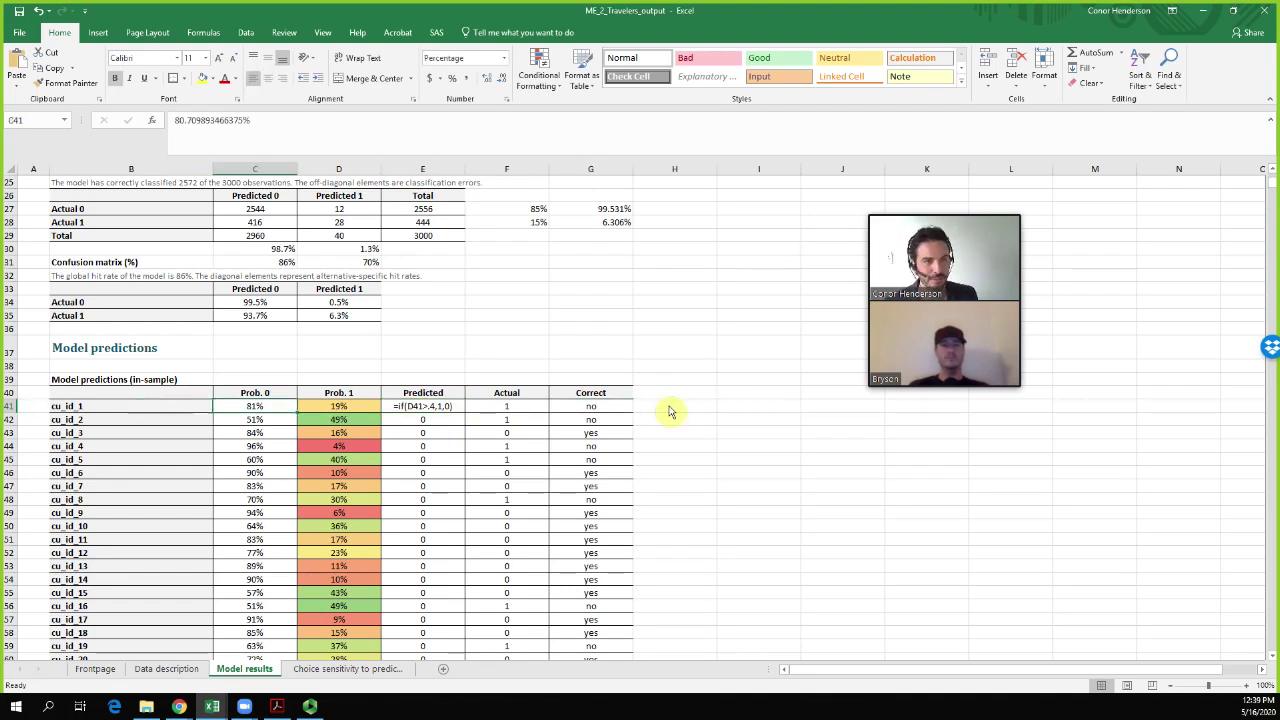
pyautogui.press('Right')
pyautogui.press('Right')
pyautogui.press('Right')
pyautogui.press('Right')
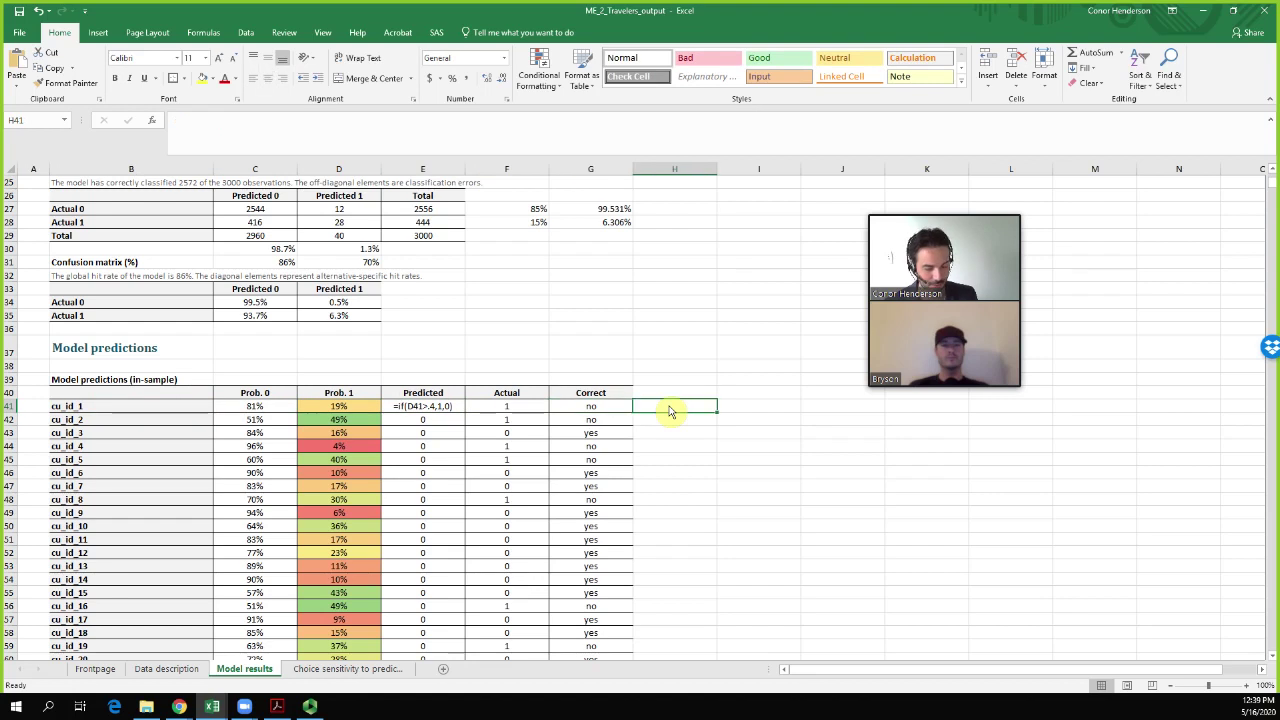
pyautogui.write('=if(')
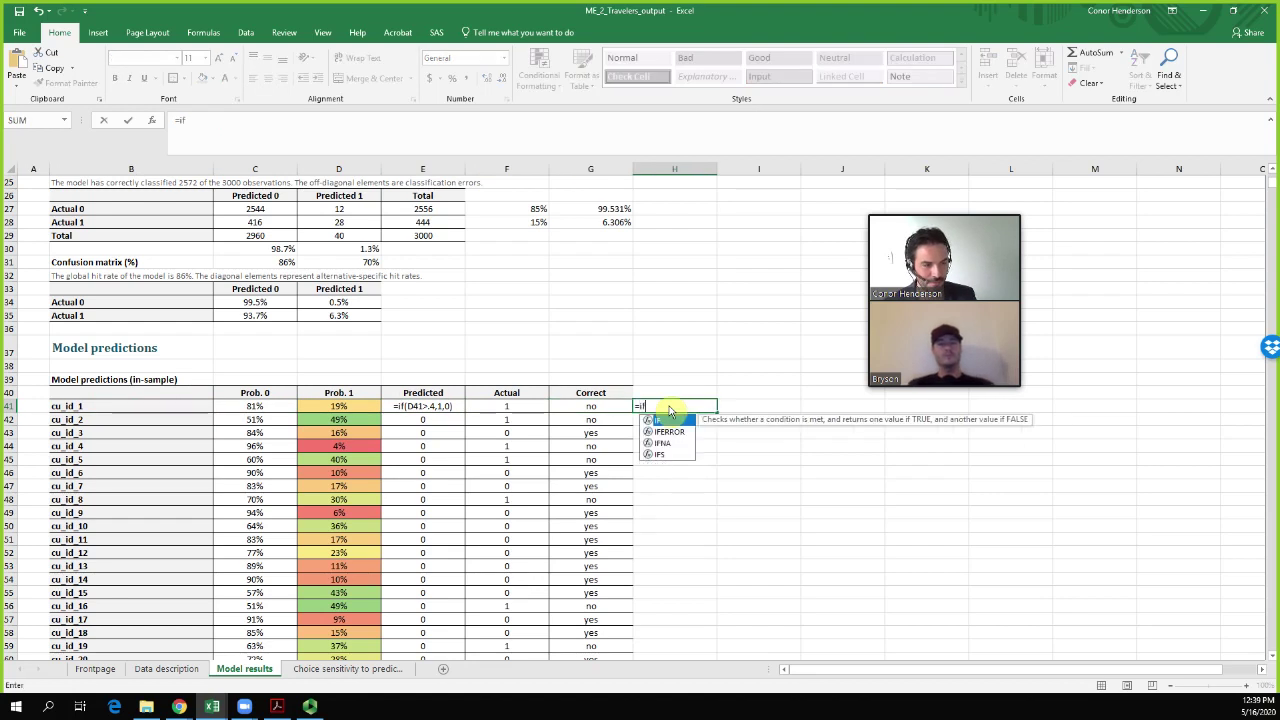
pyautogui.click(362, 410)
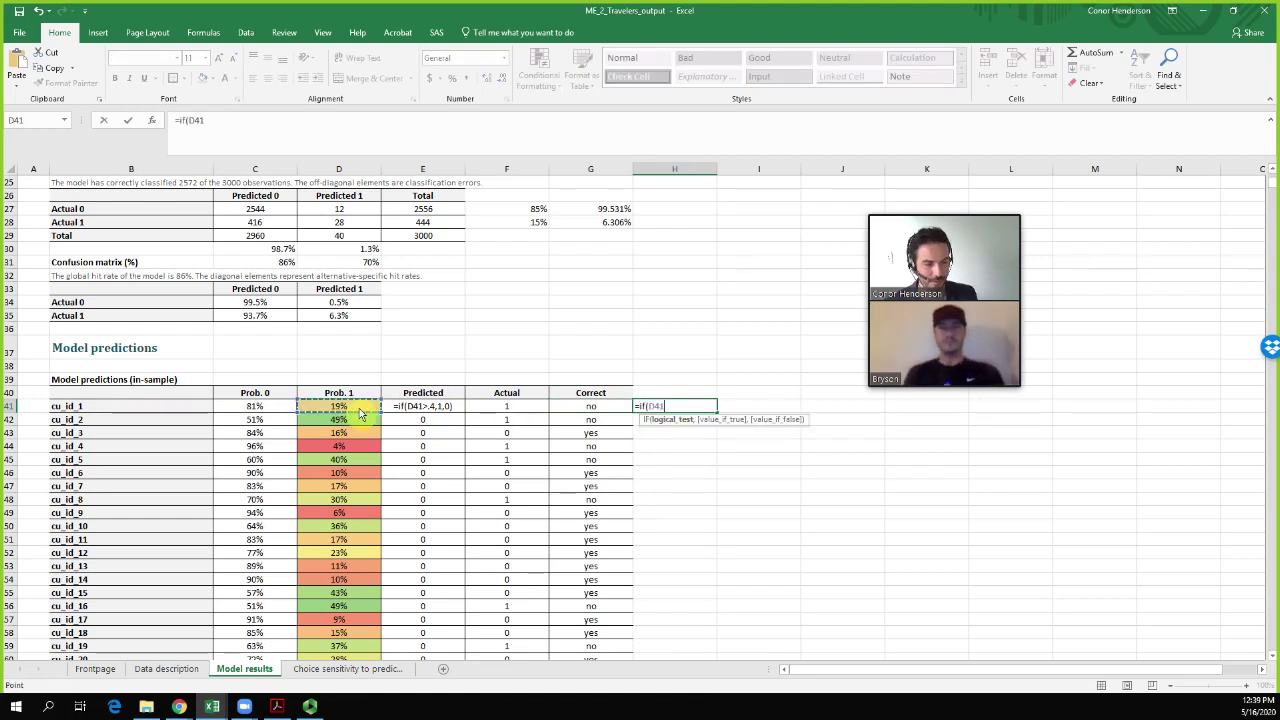
pyautogui.write('>')
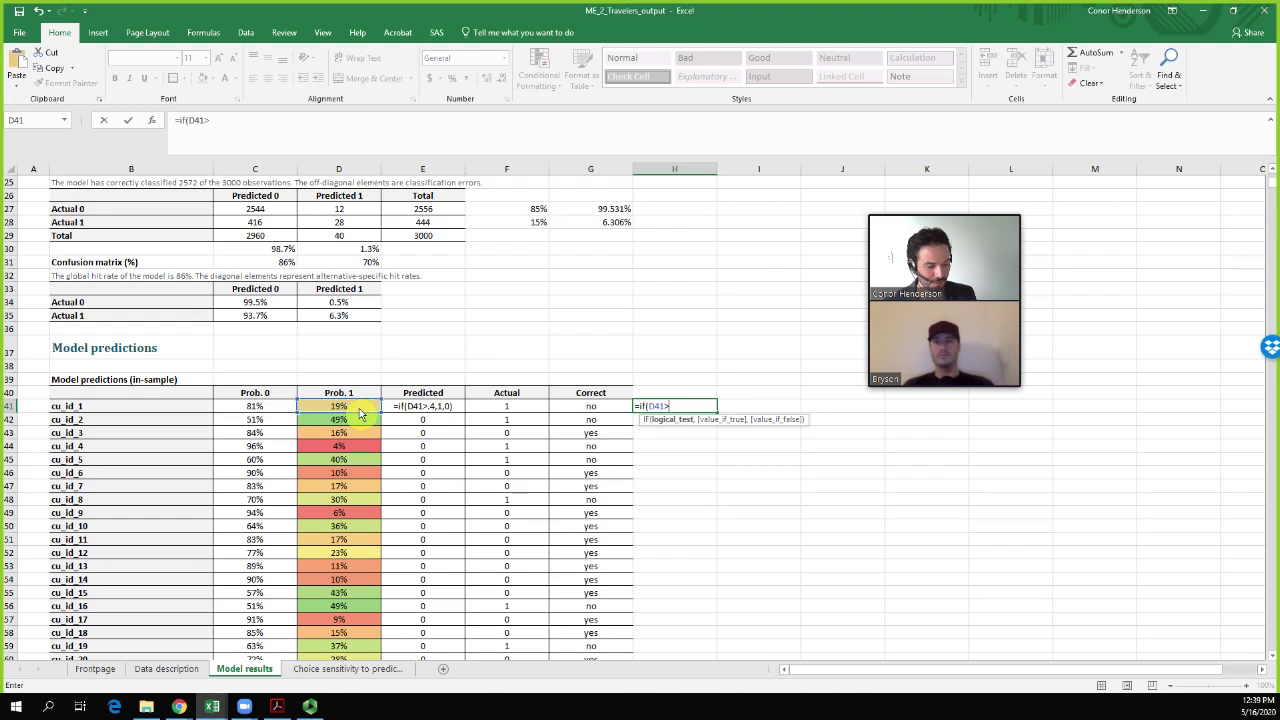
pyautogui.write('.4,1,')
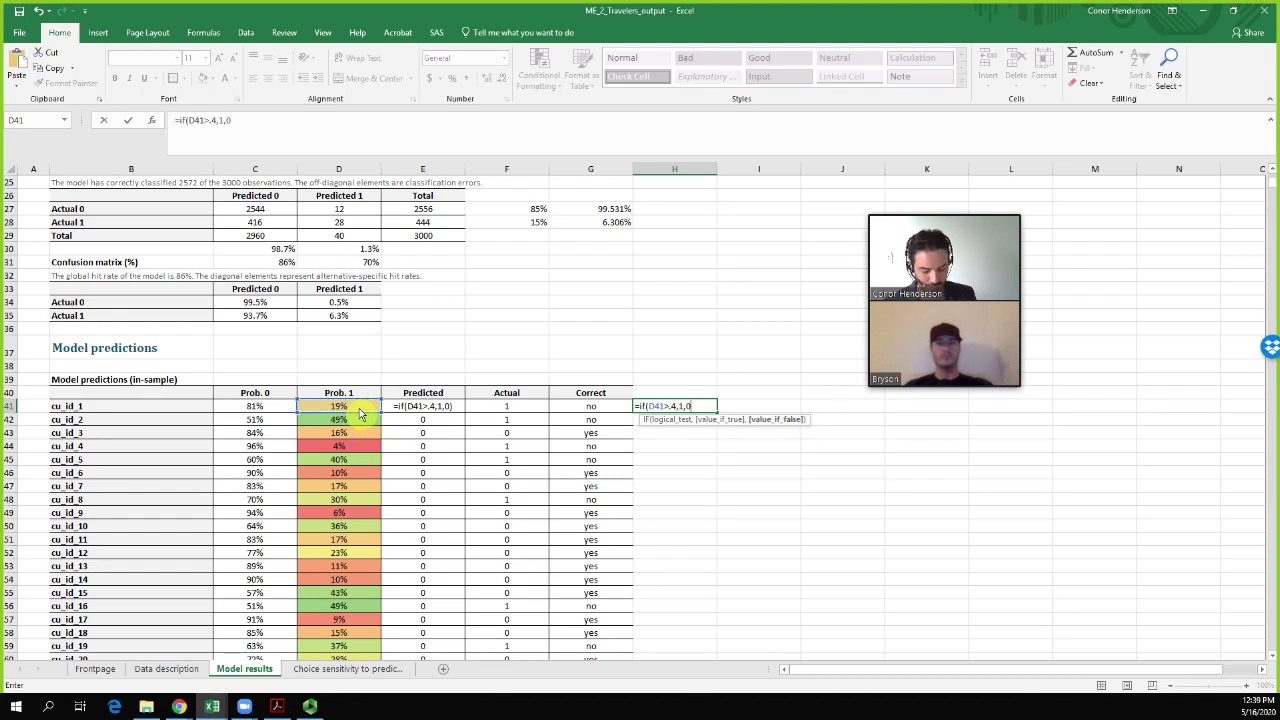
pyautogui.write('0)')
pyautogui.press('Return')
# Fill the H41 cutoff formula down column H for all customers in the predictions table
pyautogui.click(674, 414)
pyautogui.doubleClick(716, 410)
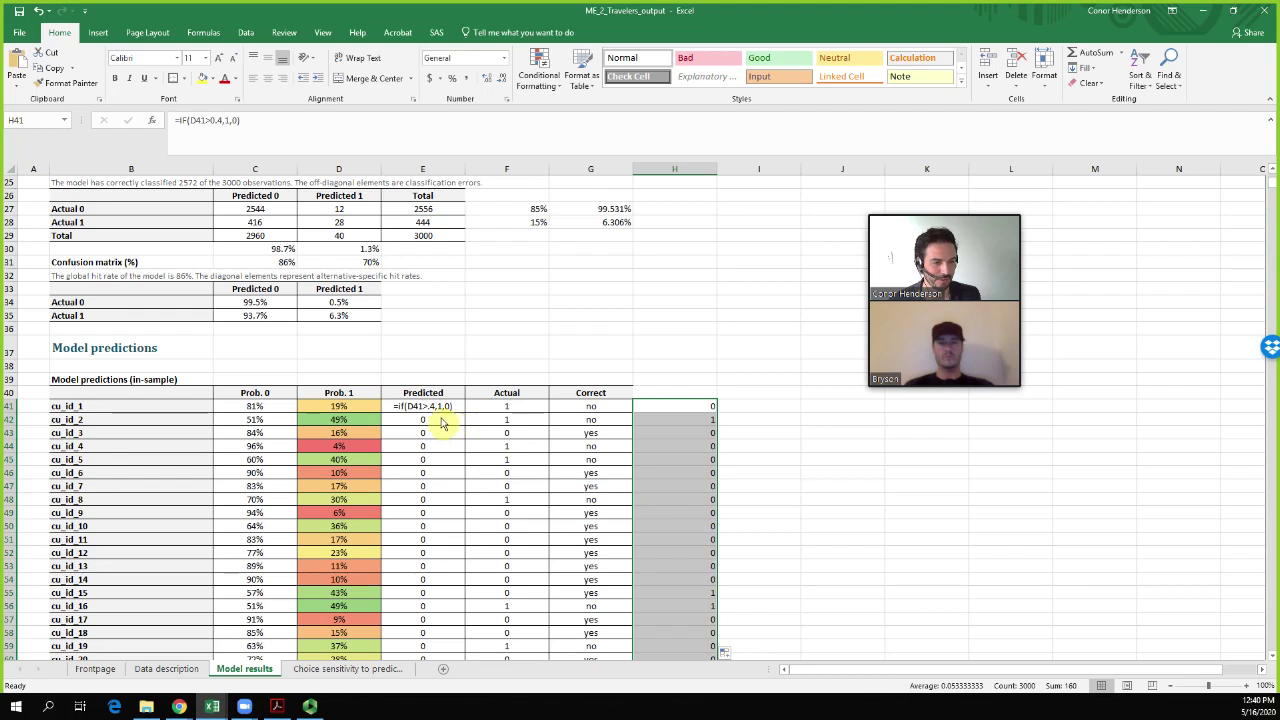
pyautogui.click(766, 421)
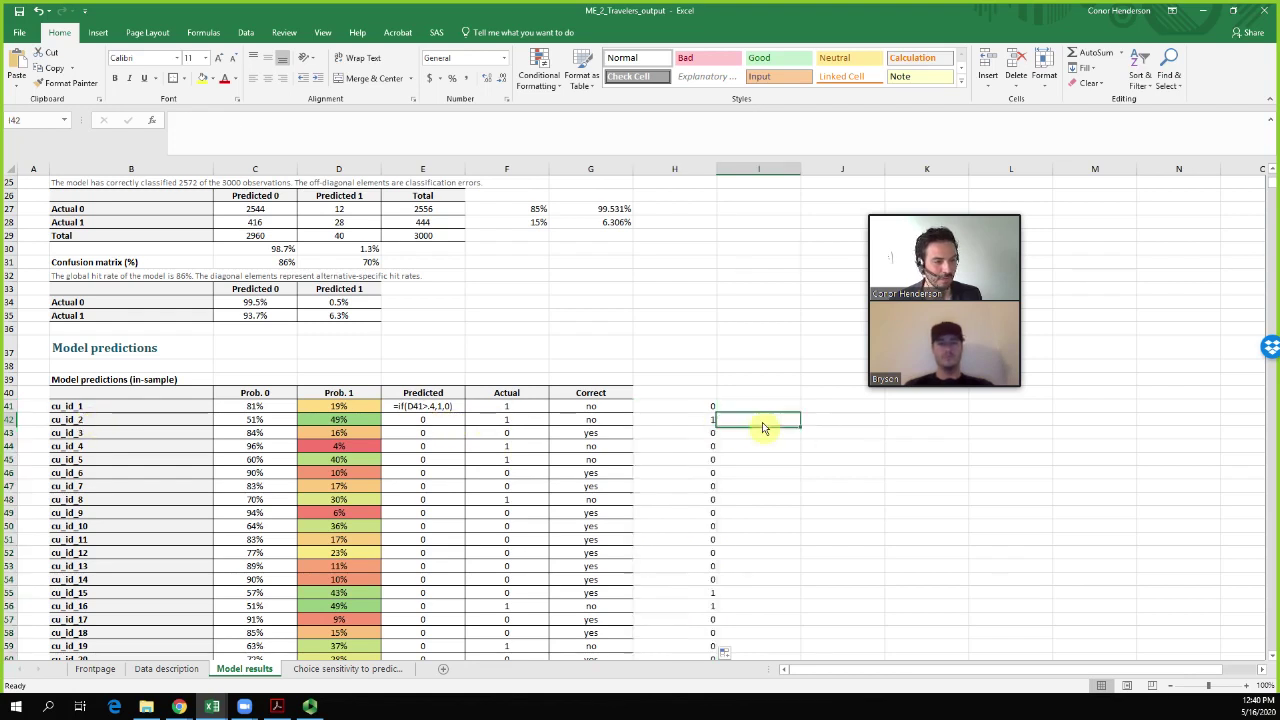
# Add the column headings "Adj Pred" in H40 and "Correct?" in I40 of the predictions table
pyautogui.click(709, 392)
pyautogui.write('Adj')
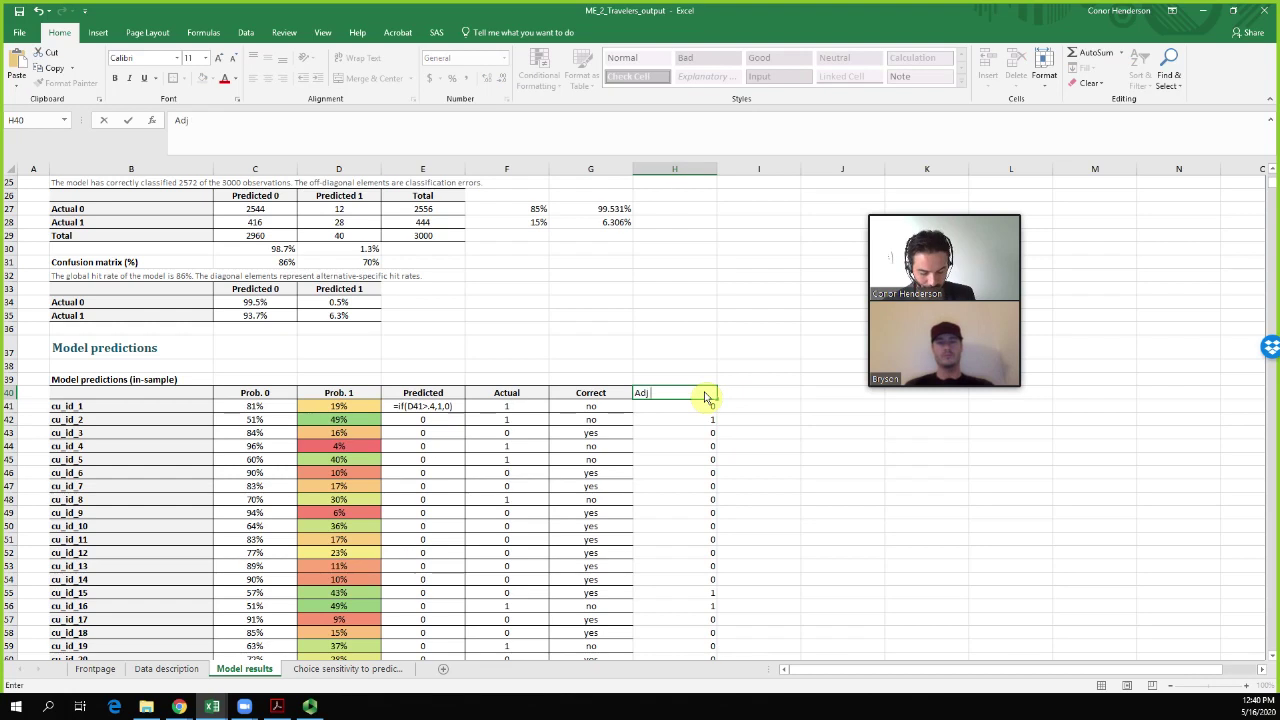
pyautogui.write(' Pred')
pyautogui.press('Tab')
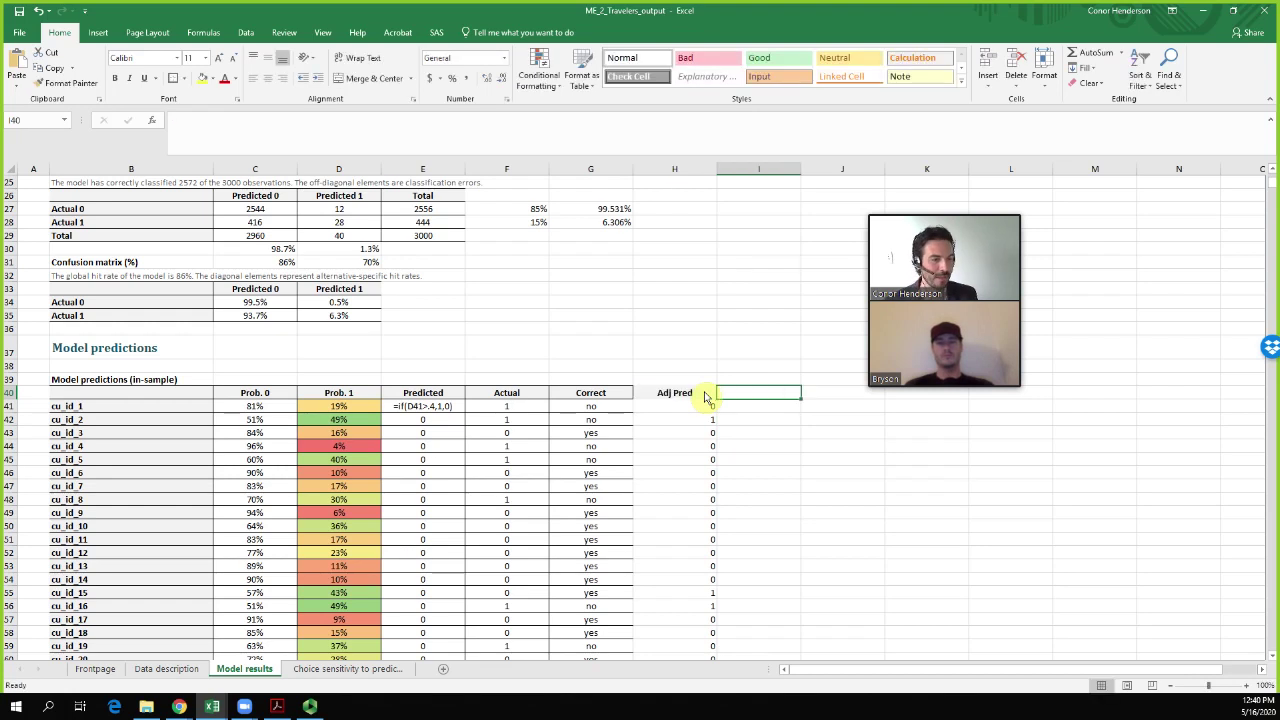
pyautogui.write('Correct')
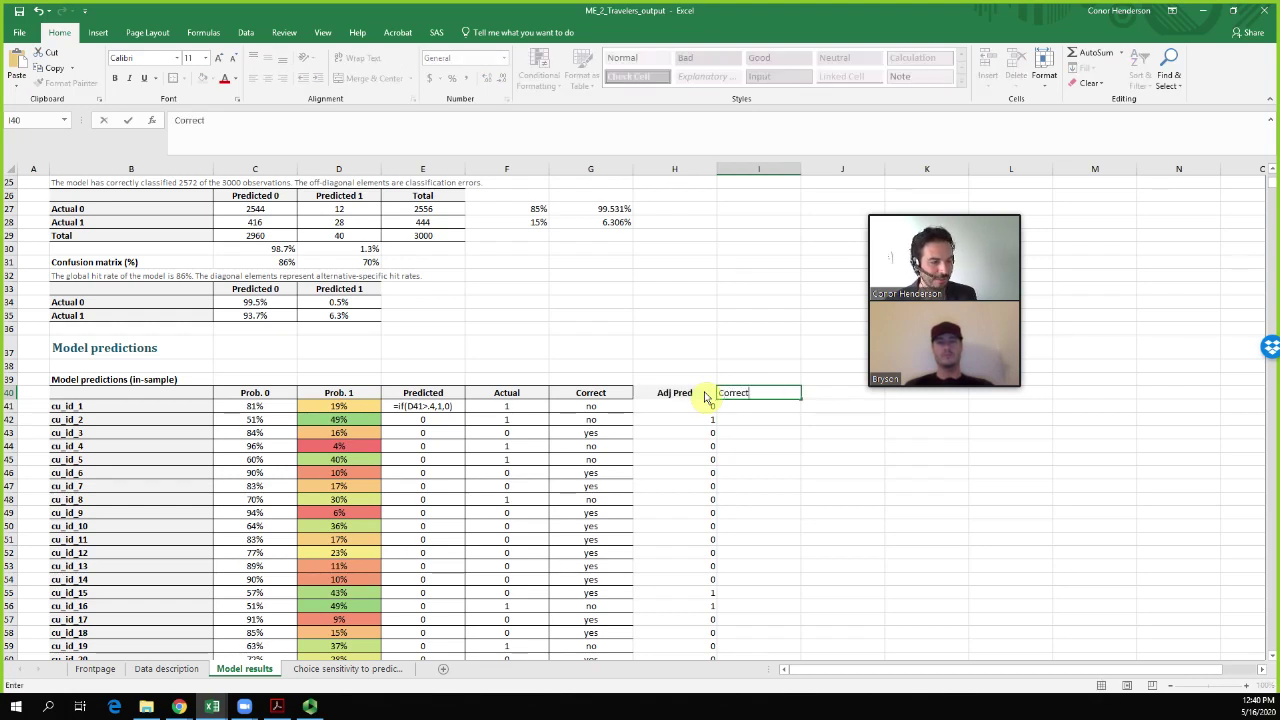
pyautogui.write('?')
pyautogui.press('Return')
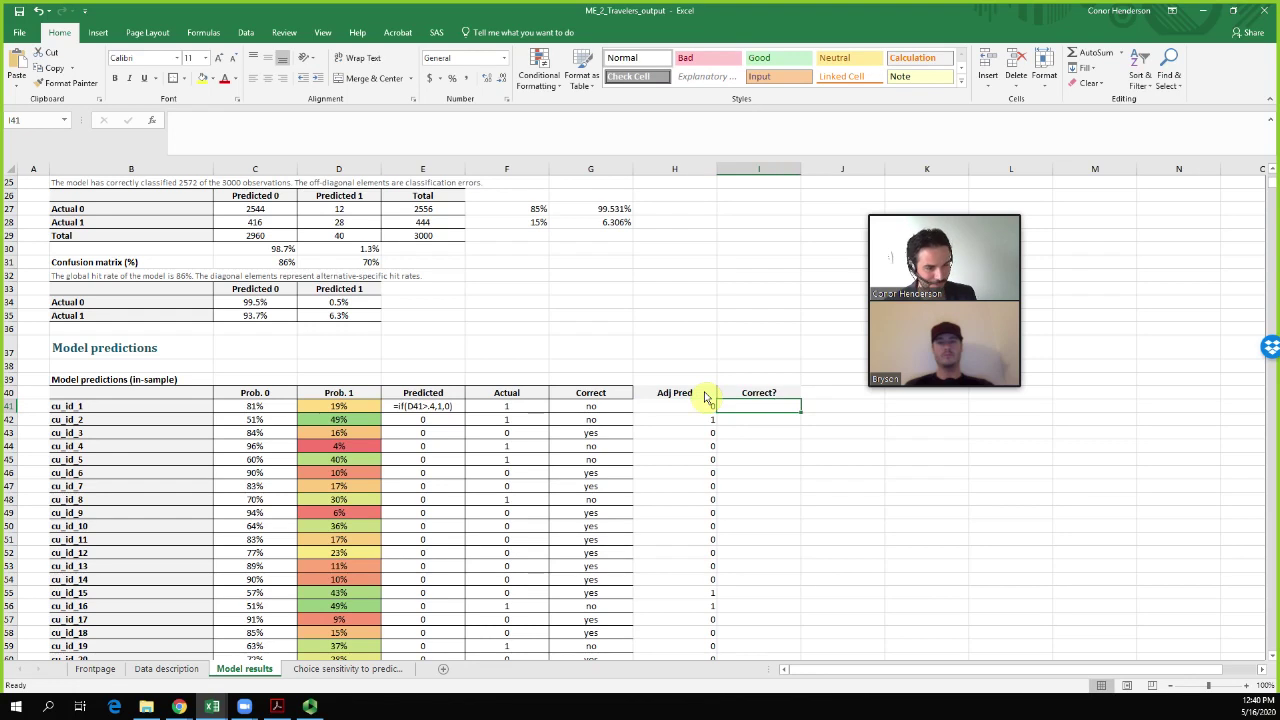
# Enter =if(H41=F41,1,0) in I41 to check the adjusted prediction against Actual, and fill it down for all customers
pyautogui.write('=')
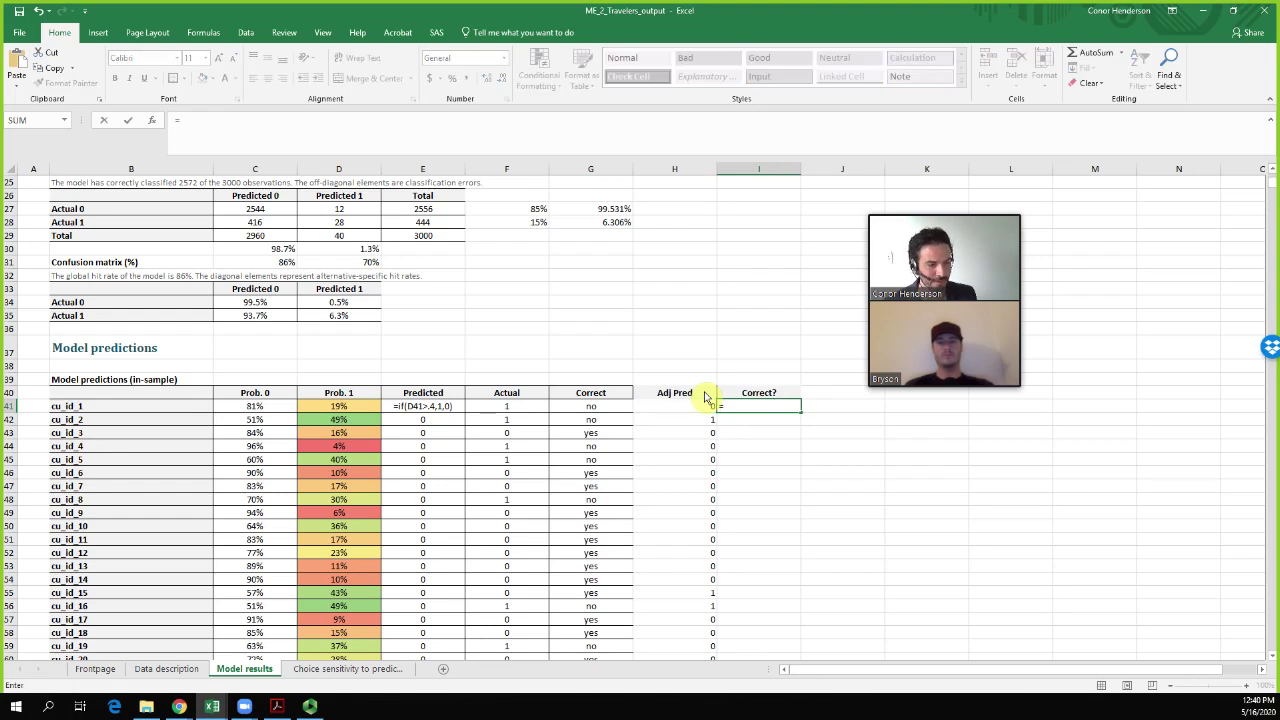
pyautogui.write('if(')
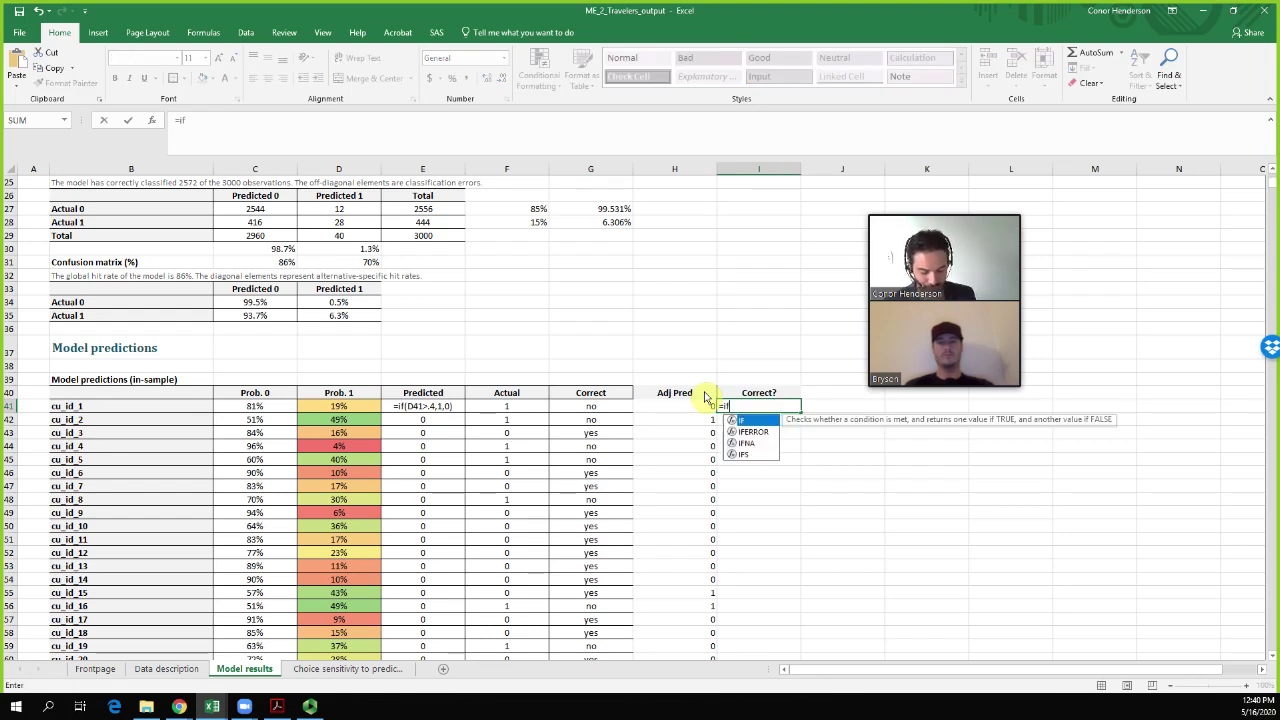
pyautogui.click(674, 413)
pyautogui.write('=')
pyautogui.click(522, 408)
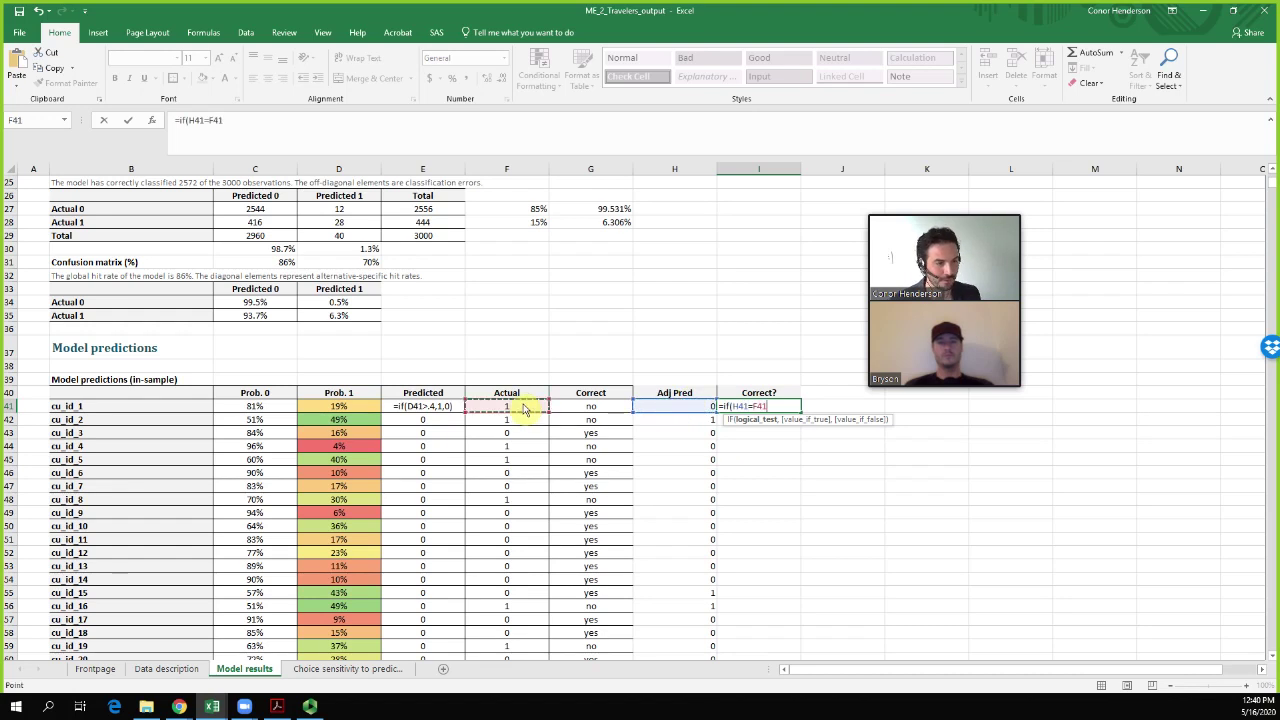
pyautogui.write(',1,0)')
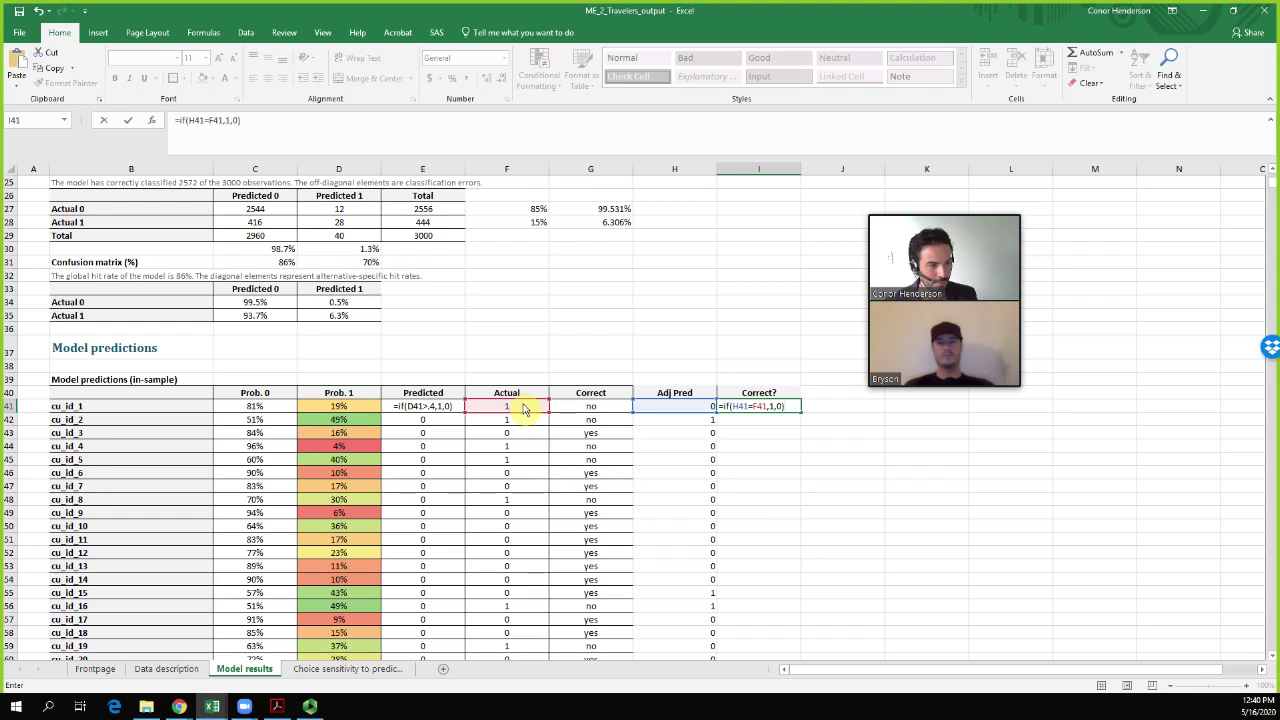
pyautogui.press('Return')
pyautogui.click(768, 407)
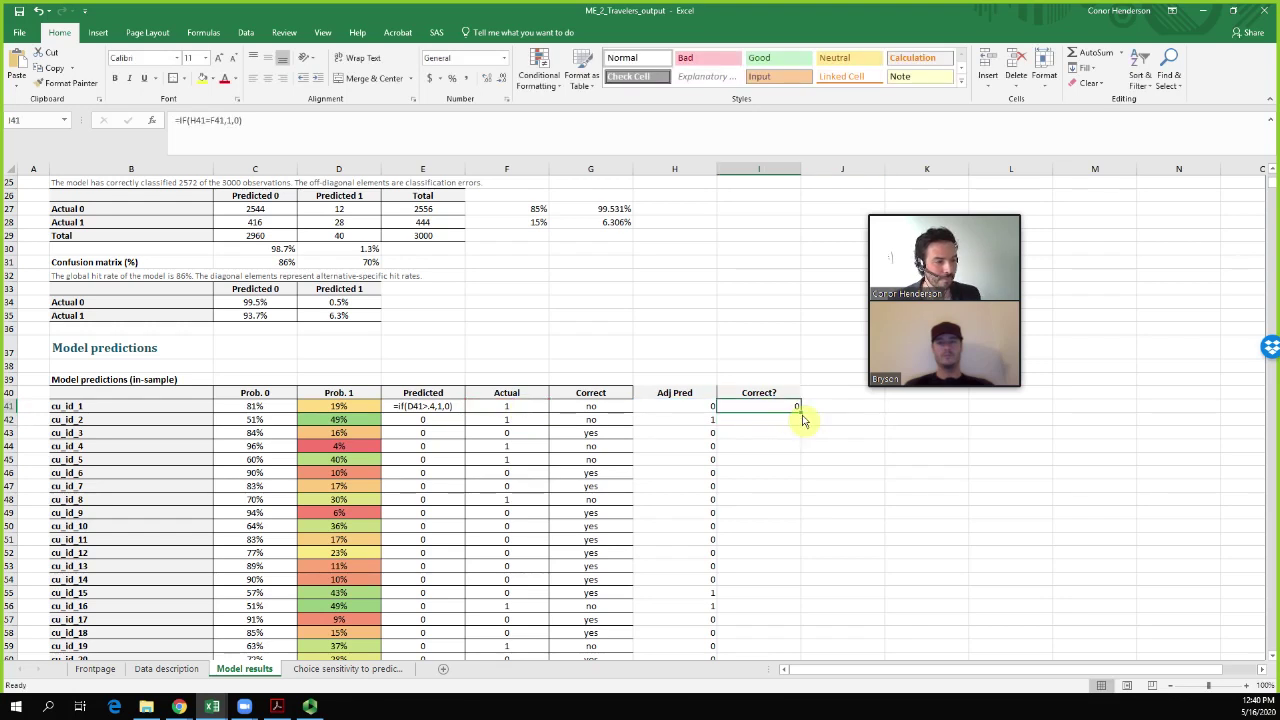
pyautogui.doubleClick(801, 412)
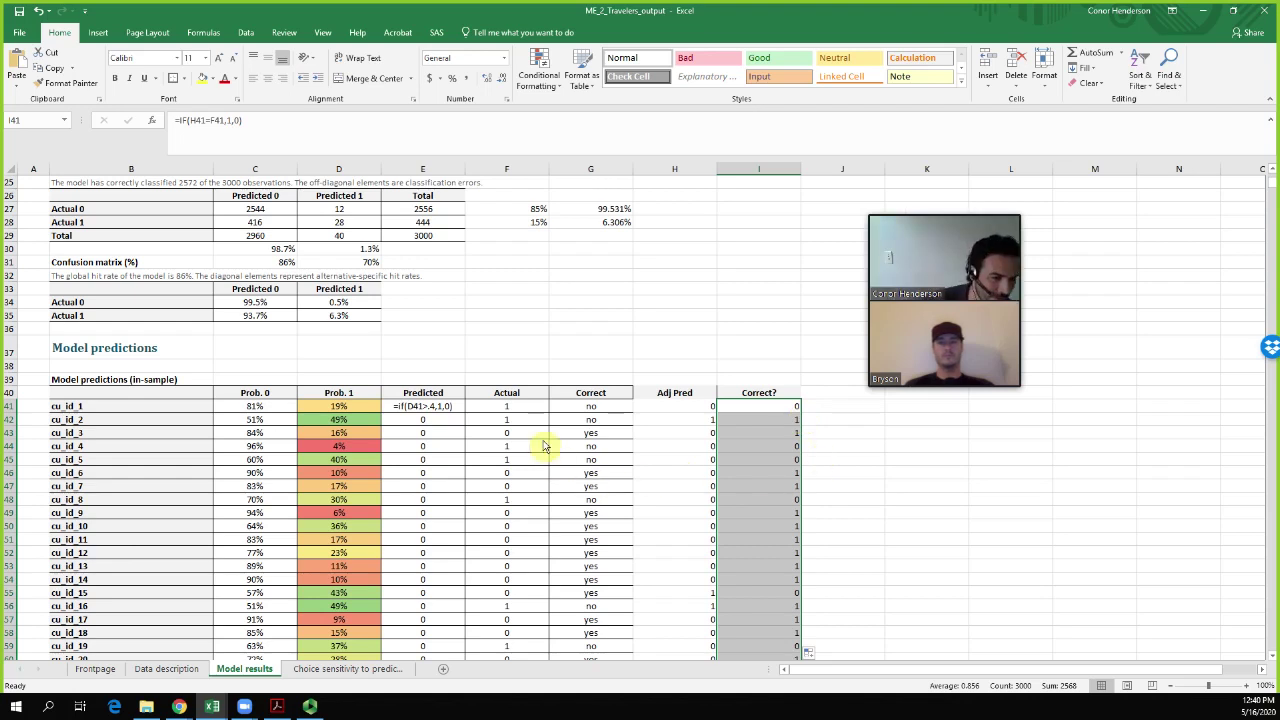
# Sort the prediction rows B41:I3040 by column H, the adjusted prediction, from largest to smallest
pyautogui.click(684, 394)
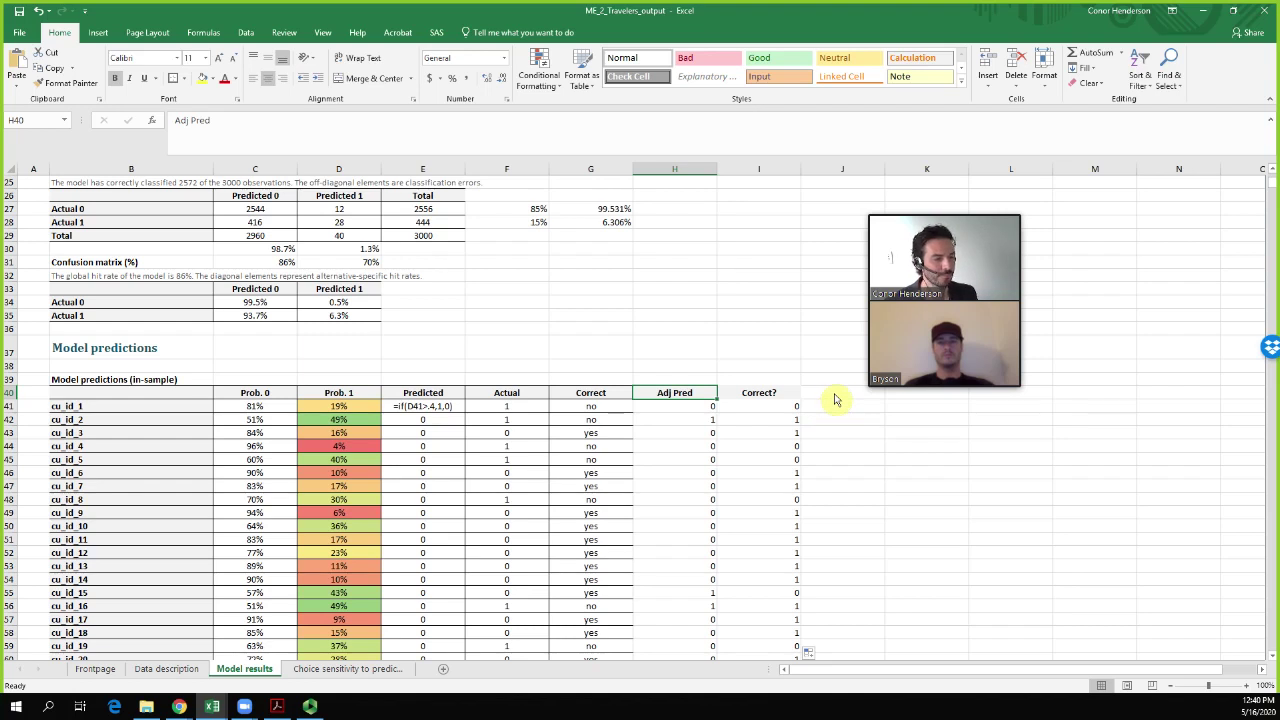
pyautogui.click(9, 407)
pyautogui.moveTo(9, 413); pyautogui.dragTo(9, 462)
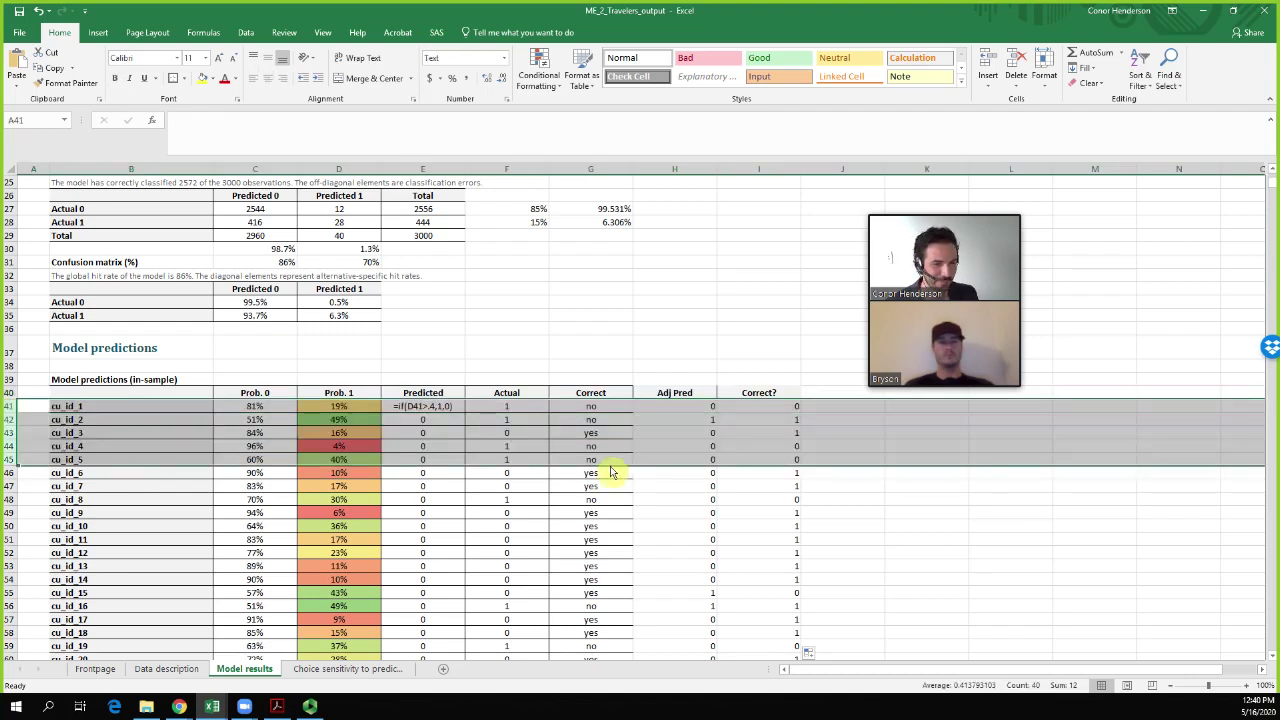
pyautogui.moveTo(62, 406); pyautogui.dragTo(783, 460)
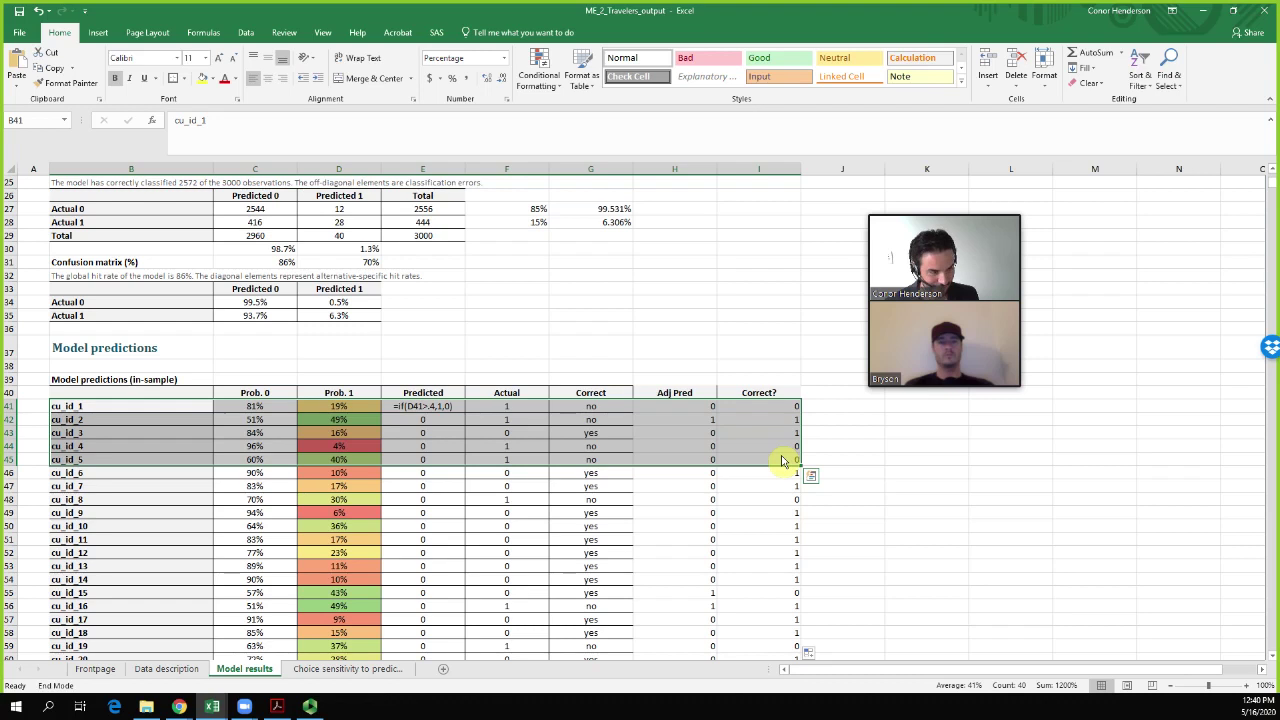
pyautogui.hotkey('ctrl', 'shift', 'Down')
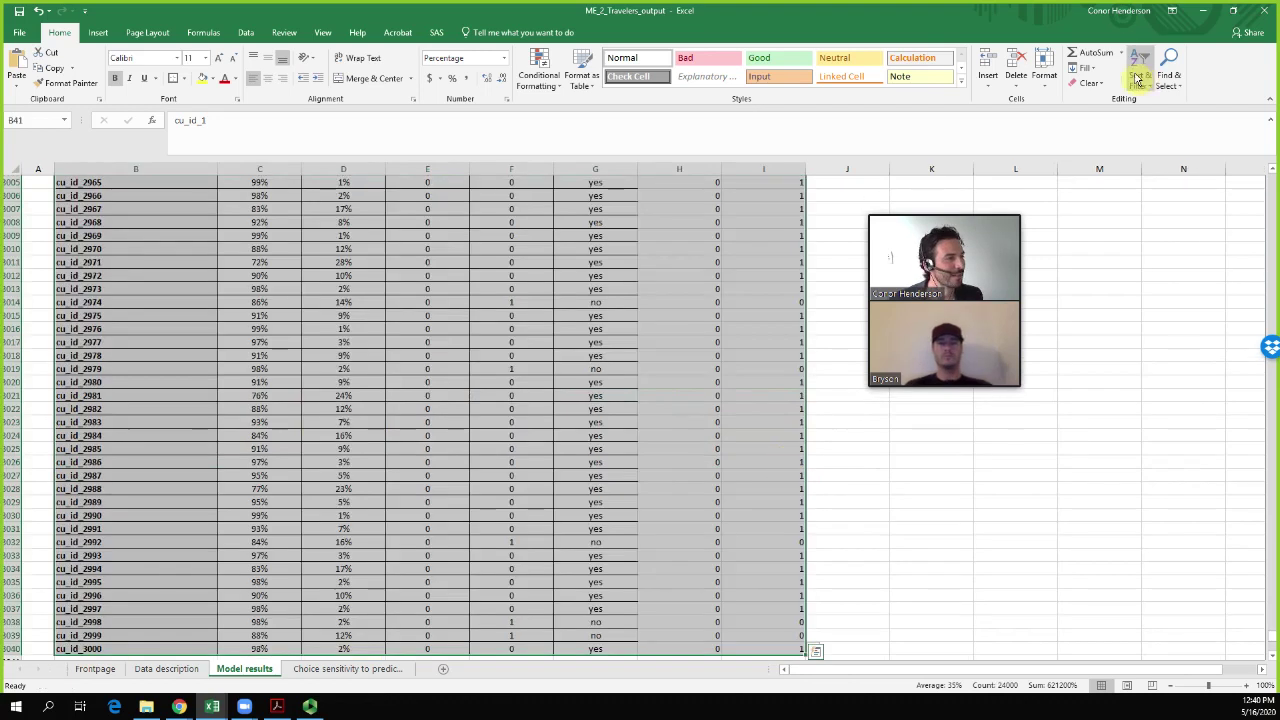
pyautogui.click(1140, 72)
pyautogui.click(1158, 128)
pyautogui.moveTo(591, 368); pyautogui.dragTo(1170, 386)
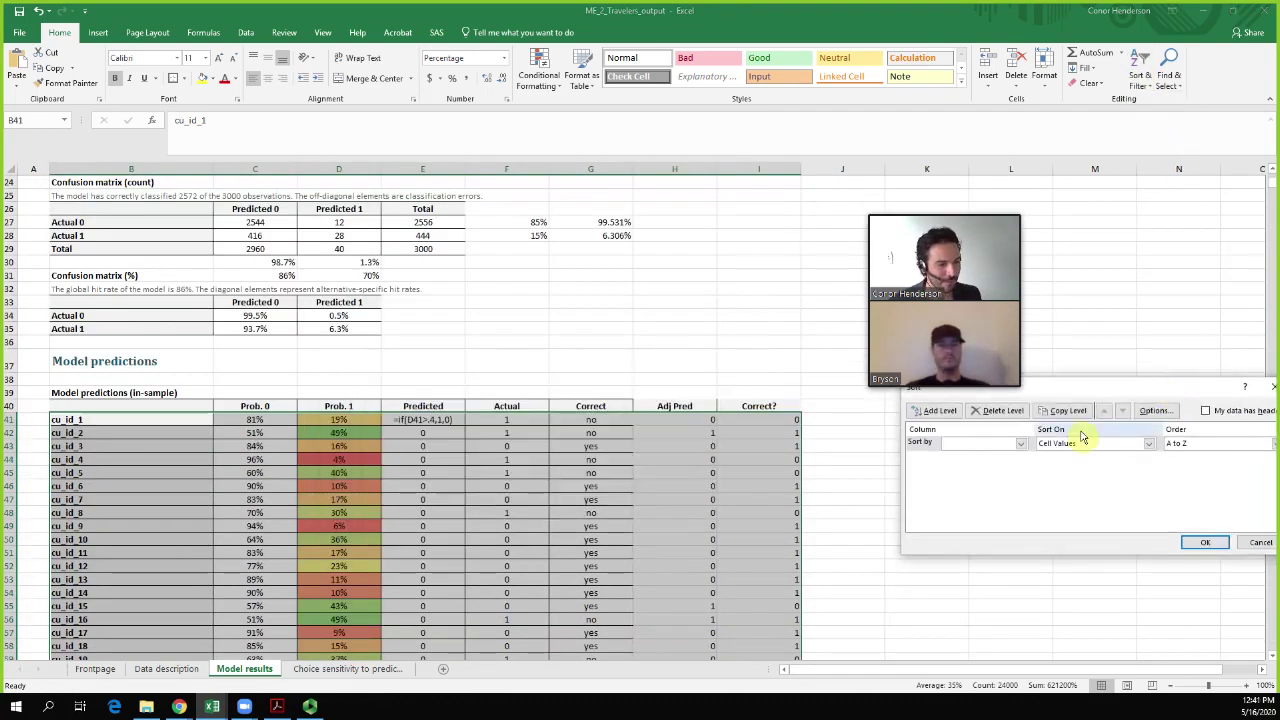
pyautogui.click(995, 447)
pyautogui.click(993, 511)
pyautogui.click(1195, 448)
pyautogui.click(1196, 466)
pyautogui.click(1205, 542)
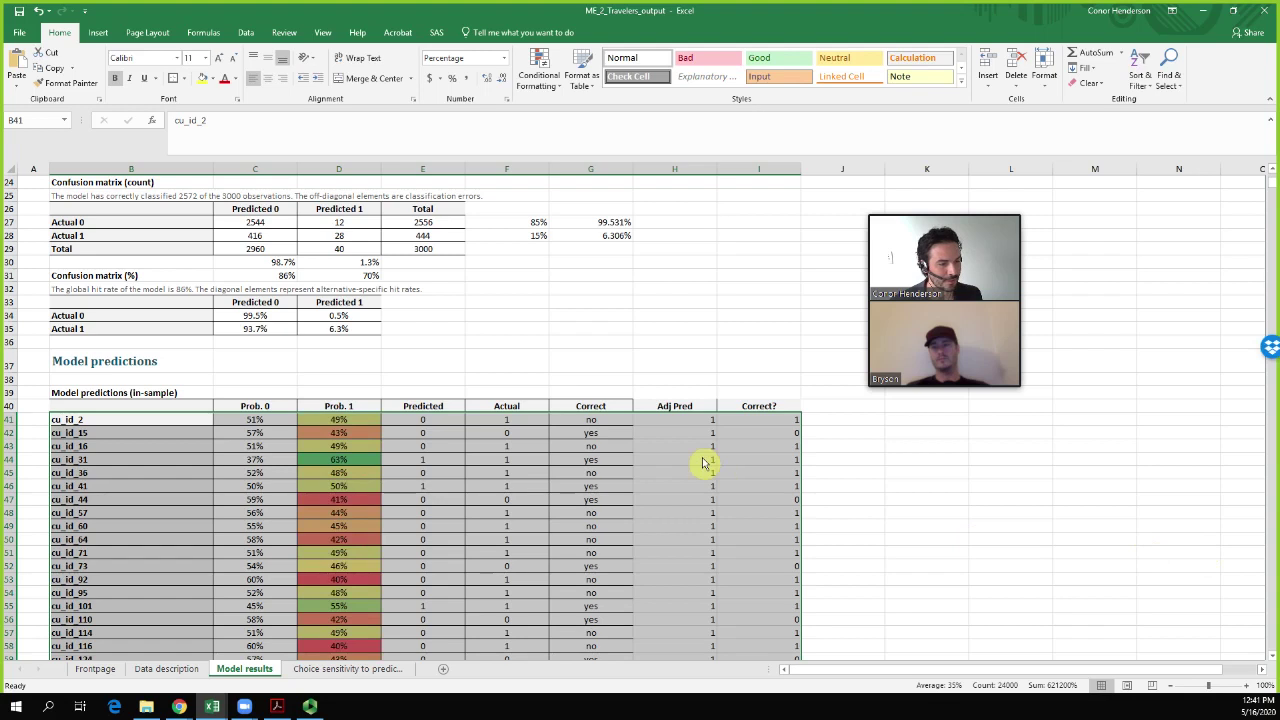
# Select all the adjusted predictions equal to 1 in H41:H200 to count them
pyautogui.click(700, 419)
pyautogui.scroll(-12, 697, 450)
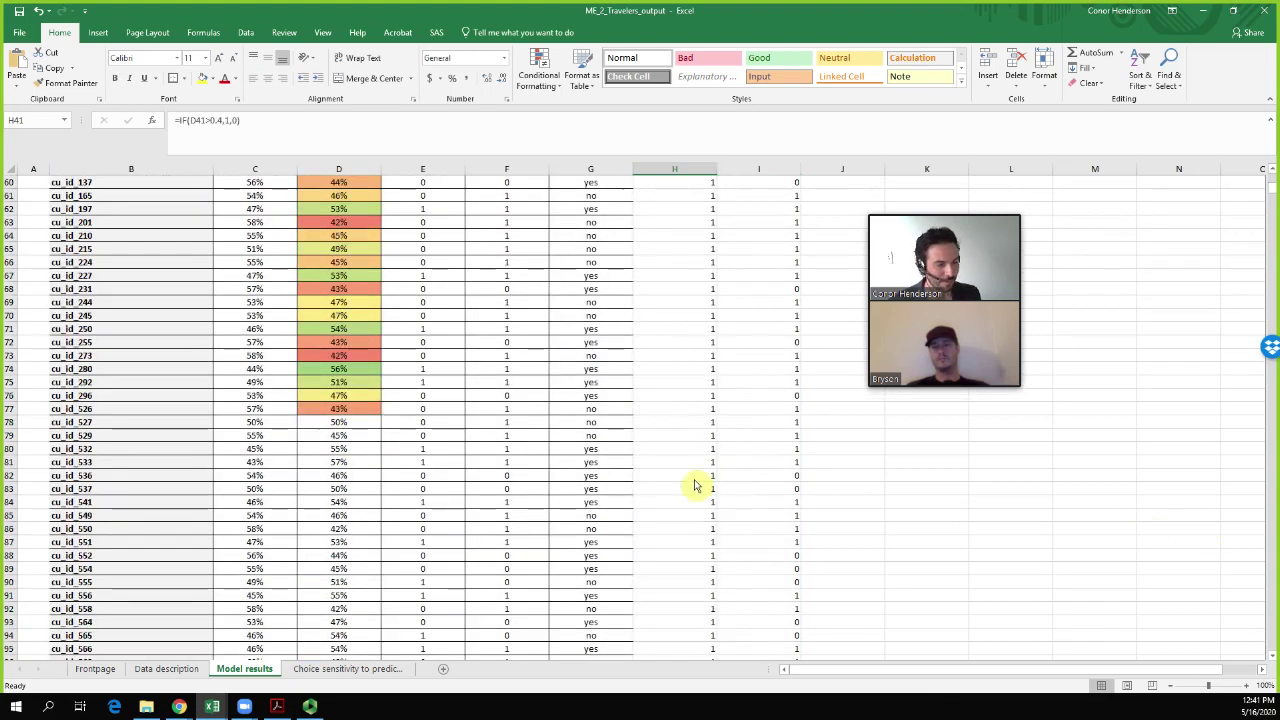
pyautogui.scroll(-20, 697, 486)
pyautogui.scroll(-13, 699, 515)
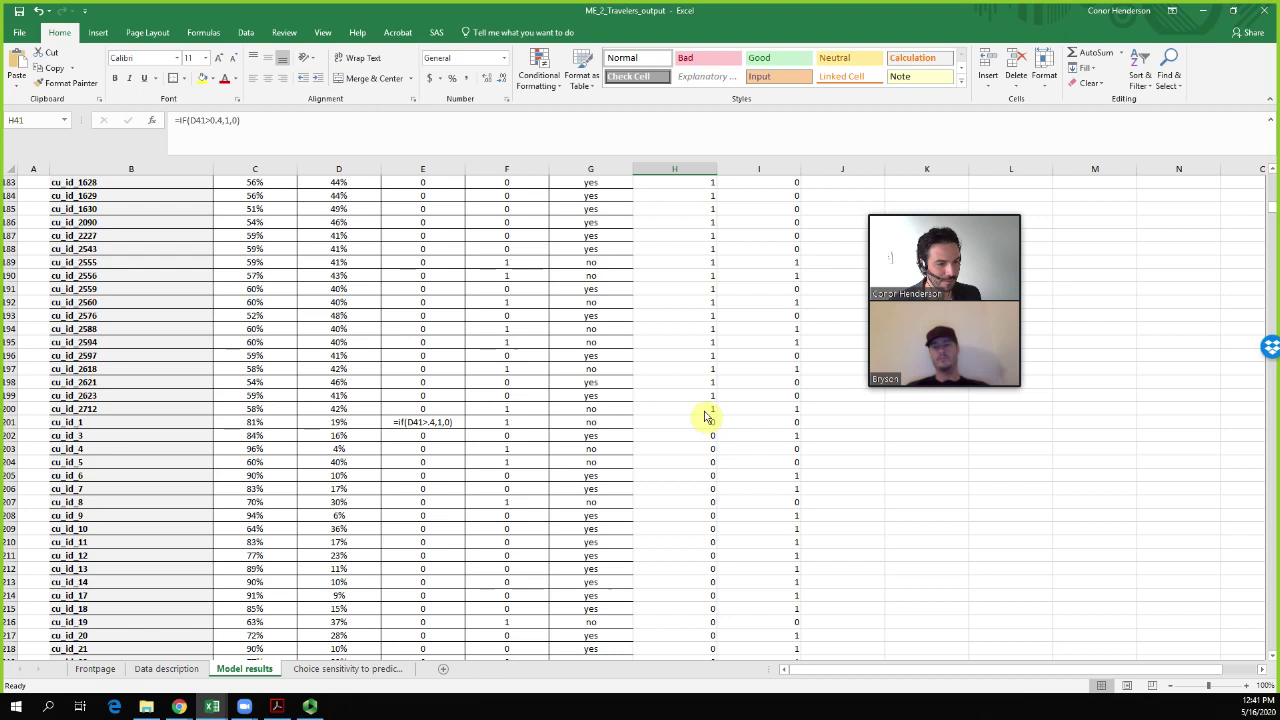
pyautogui.keyDown('shift'); pyautogui.click(705, 414); pyautogui.keyUp('shift')
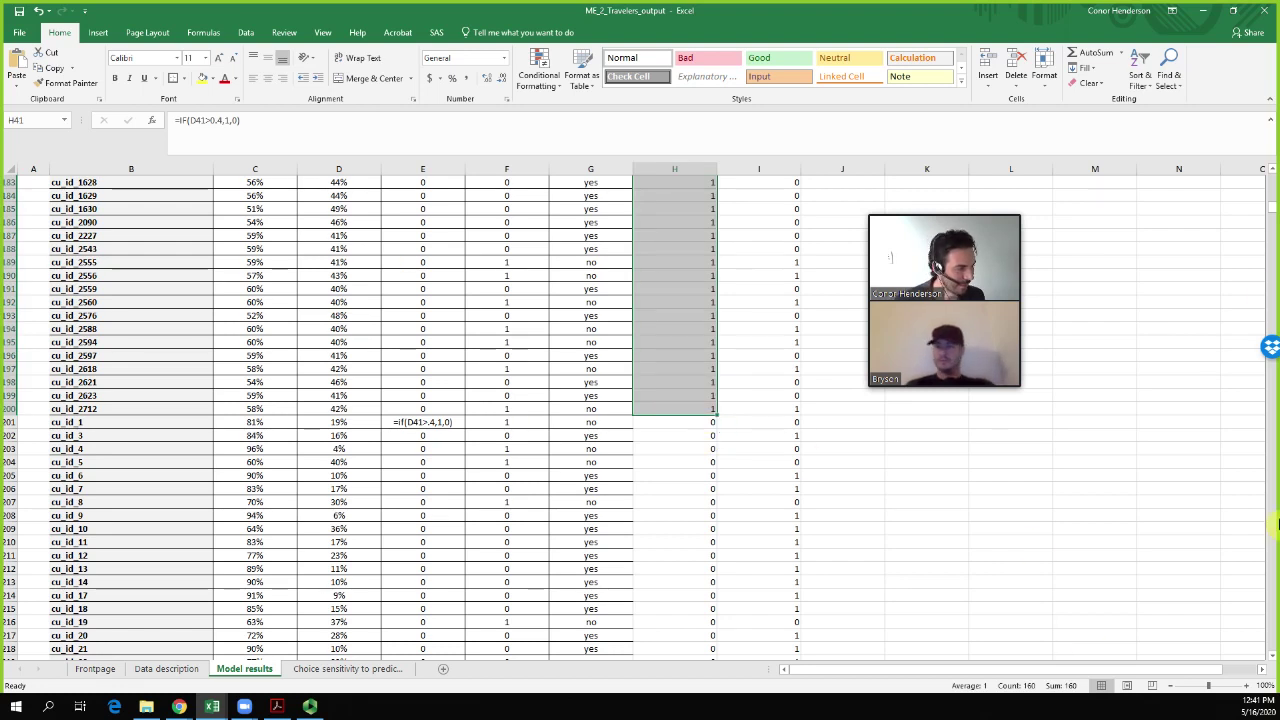
# Select the matching Correct? values in I41:I200 to sum the correct adjusted predictions of 1
pyautogui.moveTo(1271, 212); pyautogui.dragTo(1270, 162)
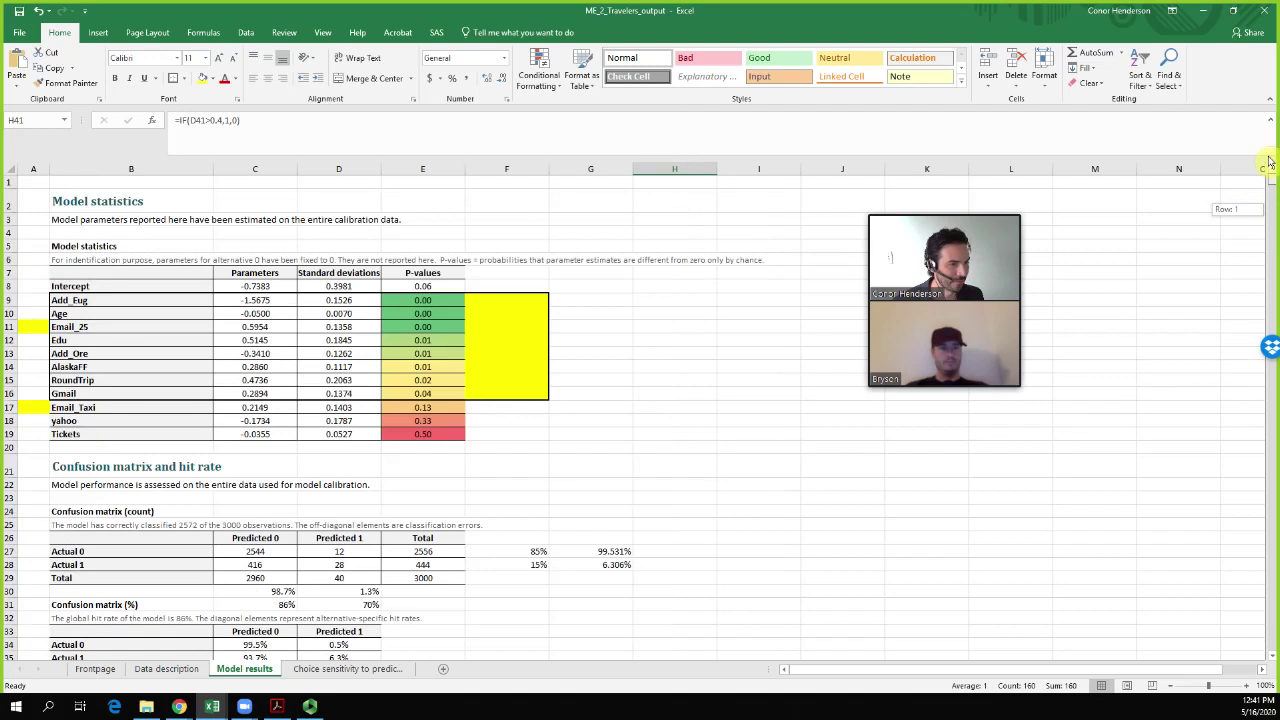
pyautogui.scroll(-9, 1034, 520)
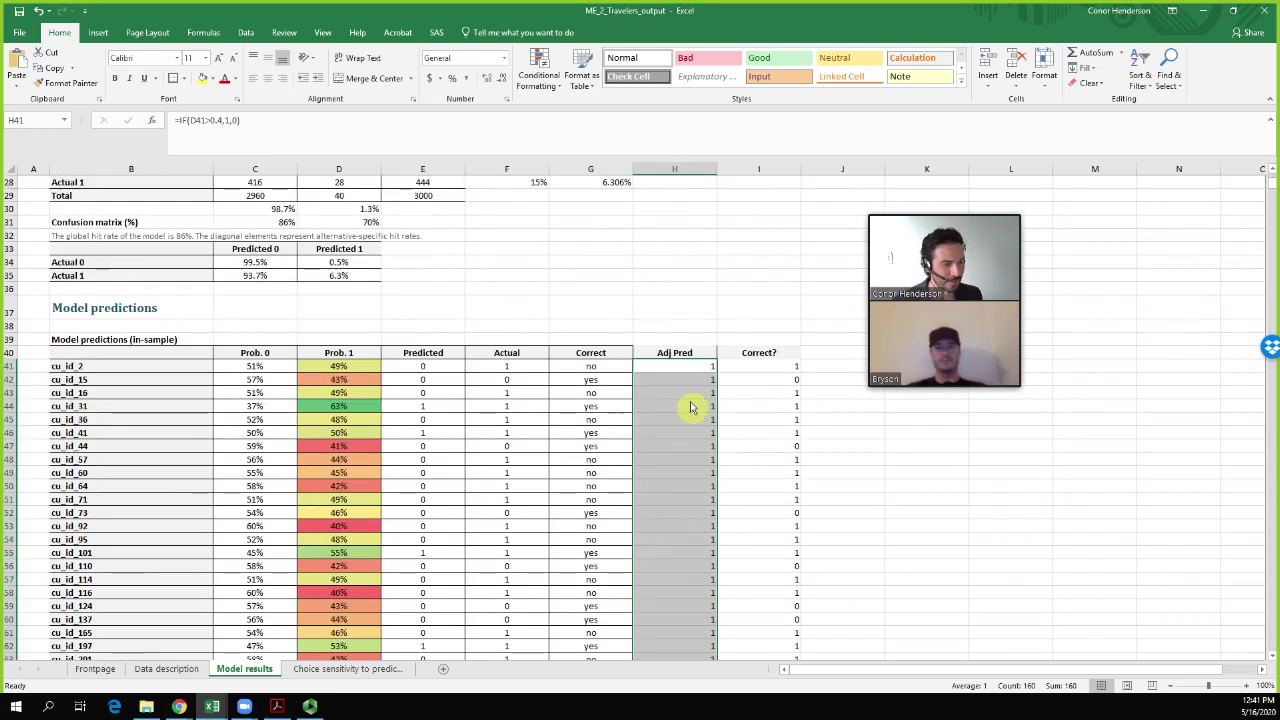
pyautogui.scroll(-20, 808, 555)
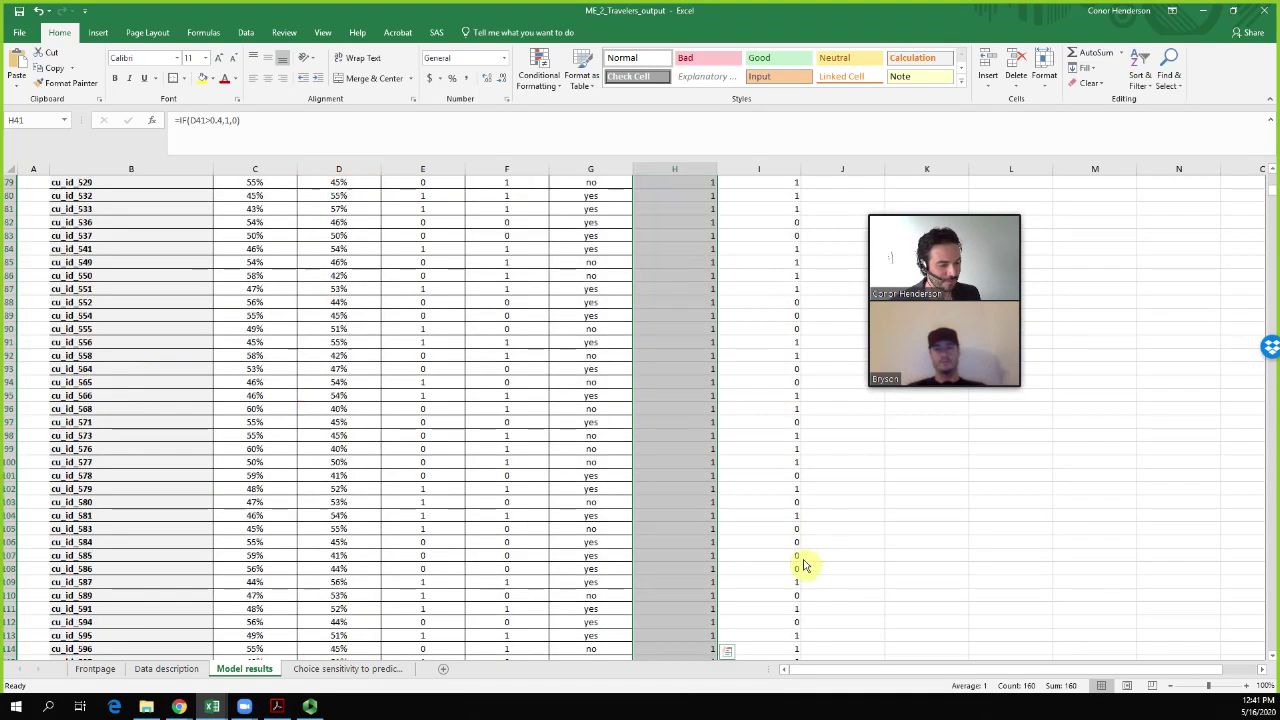
pyautogui.scroll(-20, 795, 585)
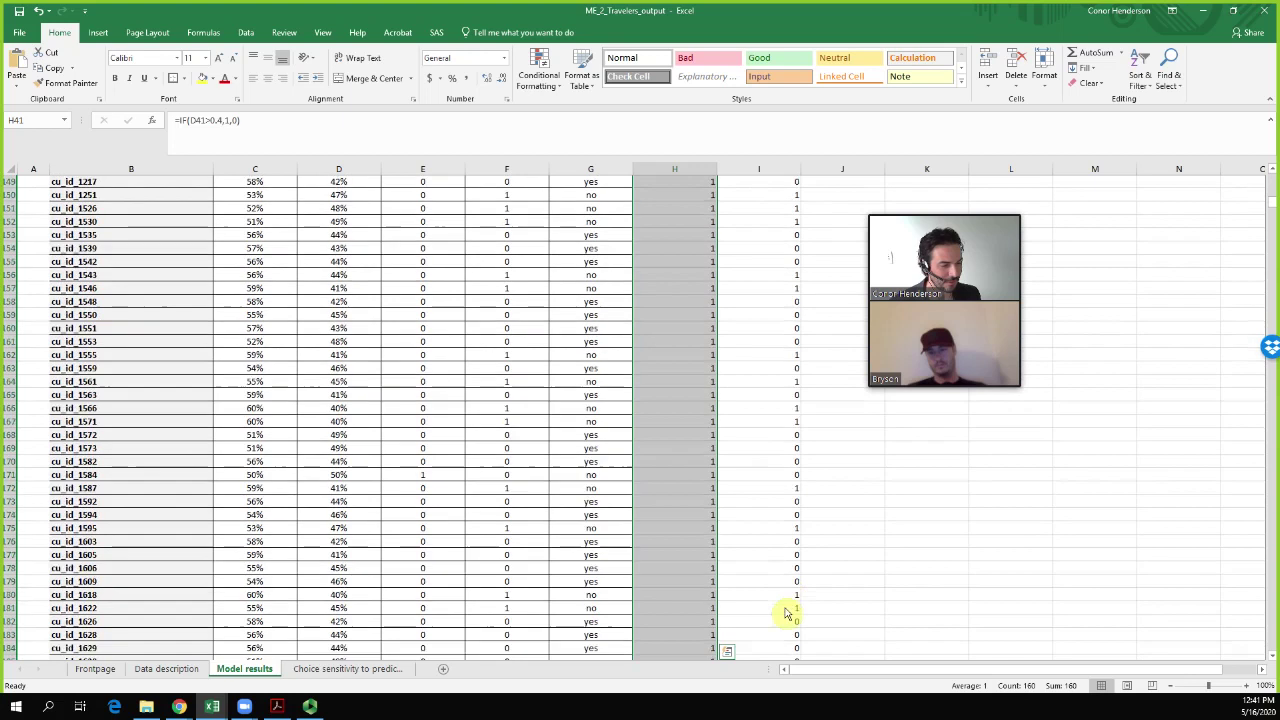
pyautogui.moveTo(770, 476); pyautogui.dragTo(766, 229)
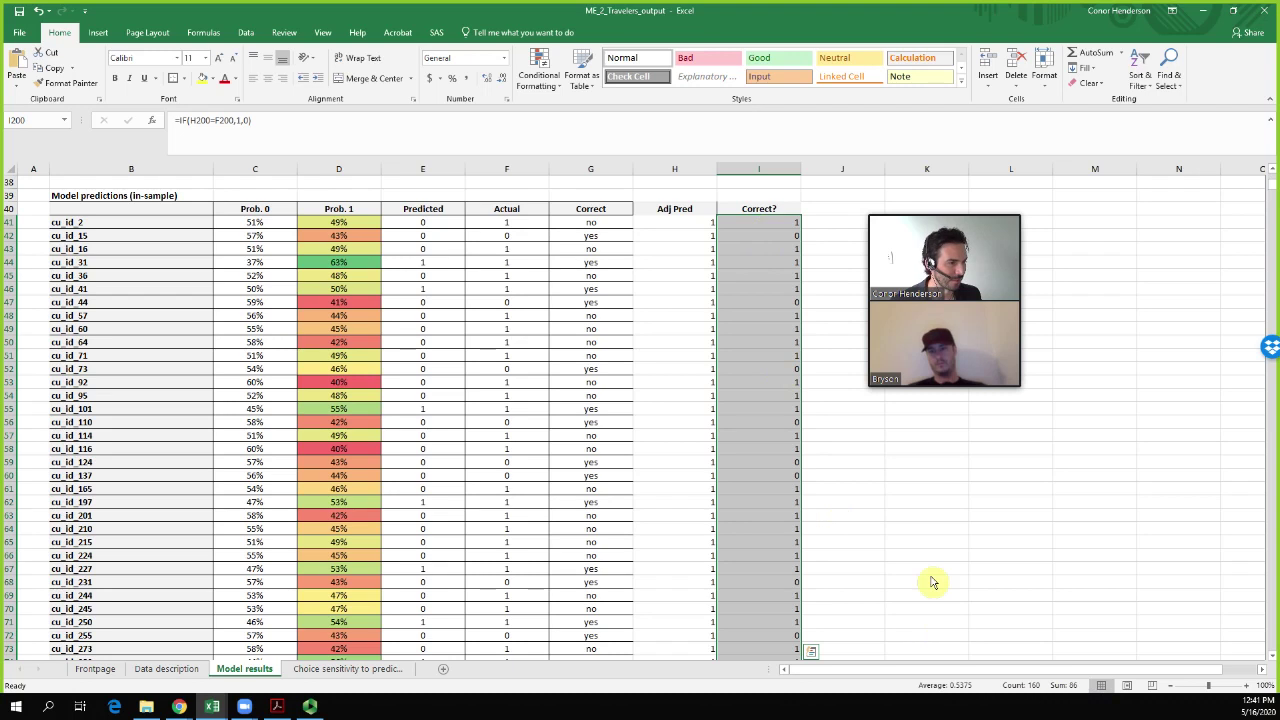
# Calculate the adjusted hit rate in J41 with =86/160 and format it as a percentage
pyautogui.moveTo(948, 206); pyautogui.dragTo(1000, 212)
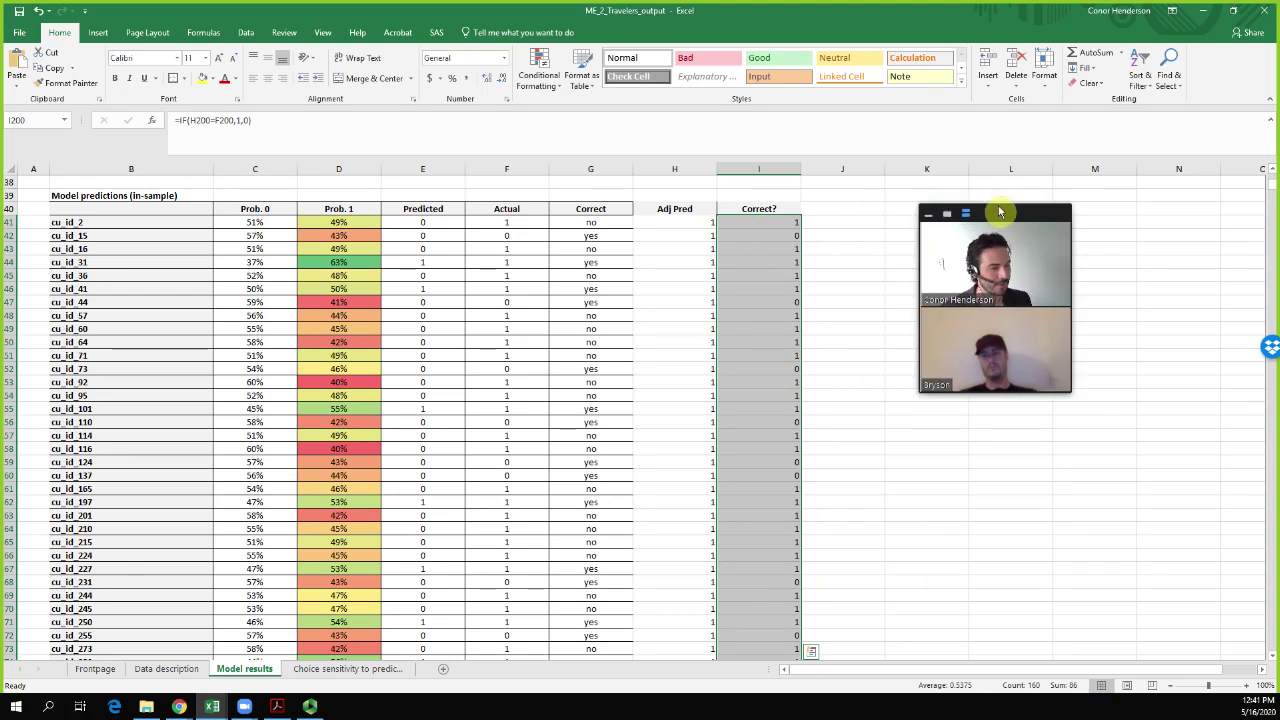
pyautogui.click(849, 226)
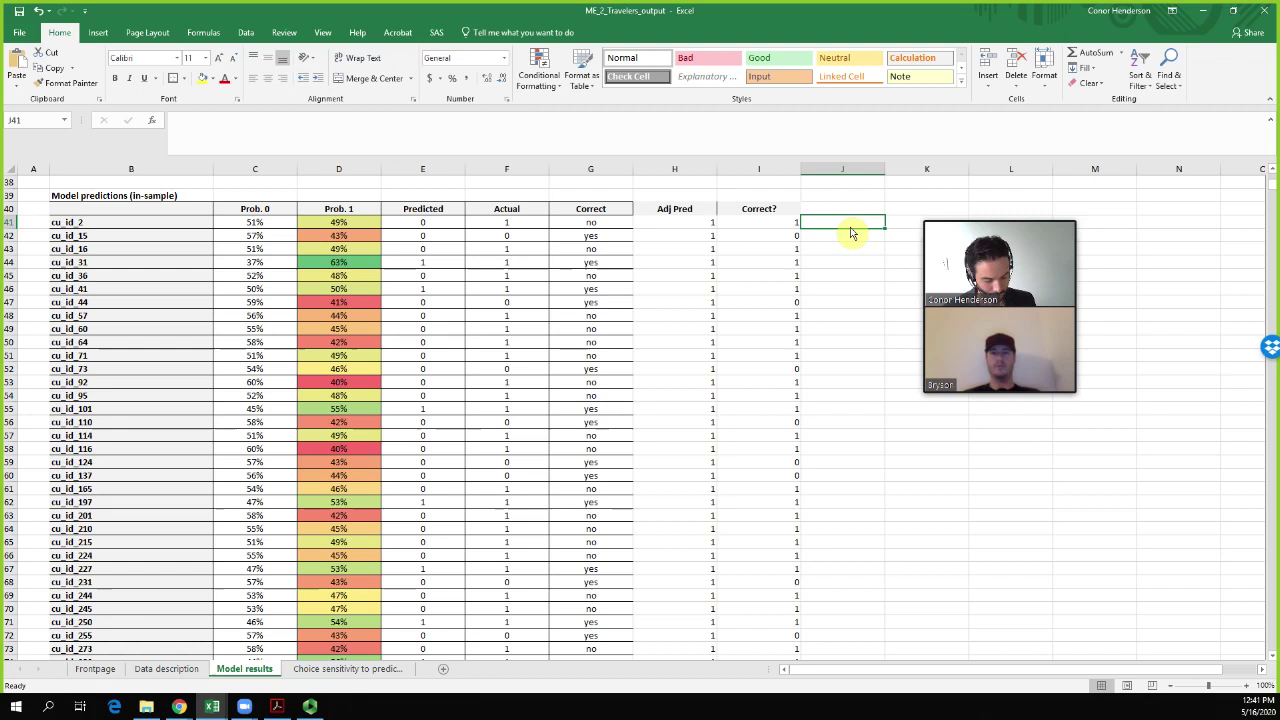
pyautogui.write('=86/160')
pyautogui.press('Return')
pyautogui.click(843, 225)
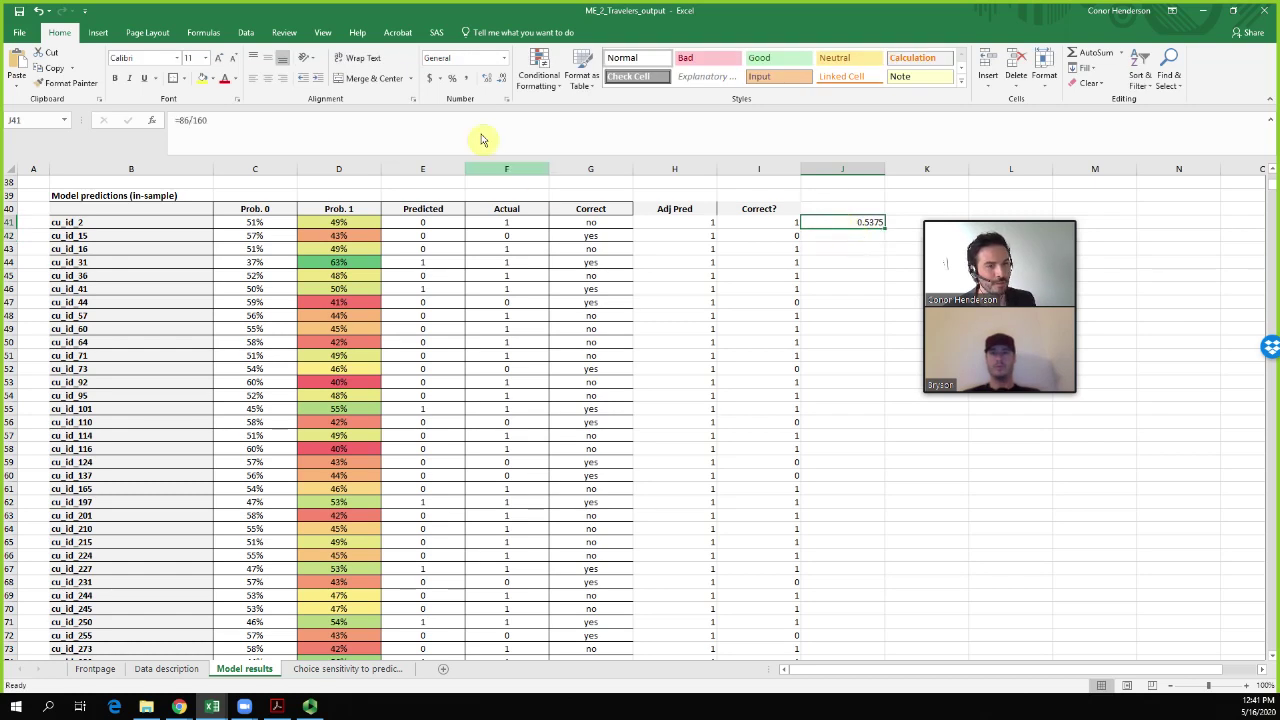
pyautogui.click(452, 78)
# Compare the adjusted hit rate in J41 with the confusion matrix's Actual 1 row, its rate in G28, and the Predicted 1 column
pyautogui.scroll(5, 531, 370)
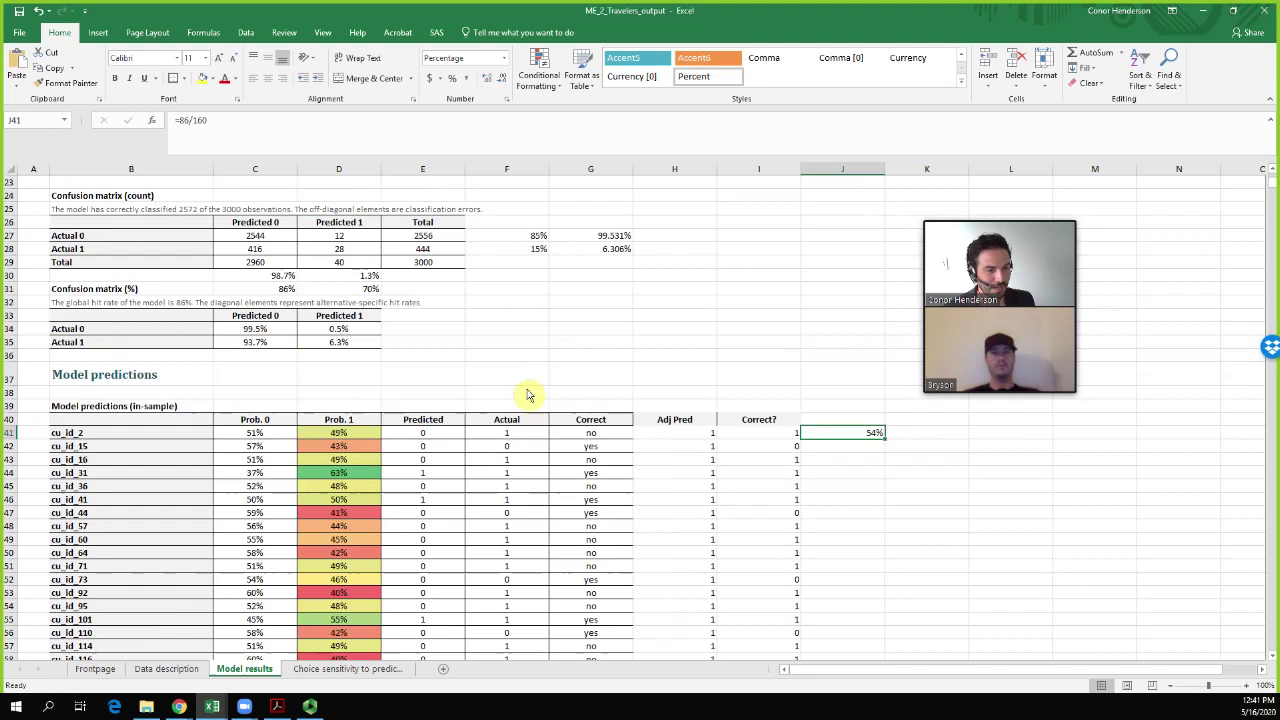
pyautogui.scroll(3, 531, 383)
pyautogui.click(588, 381)
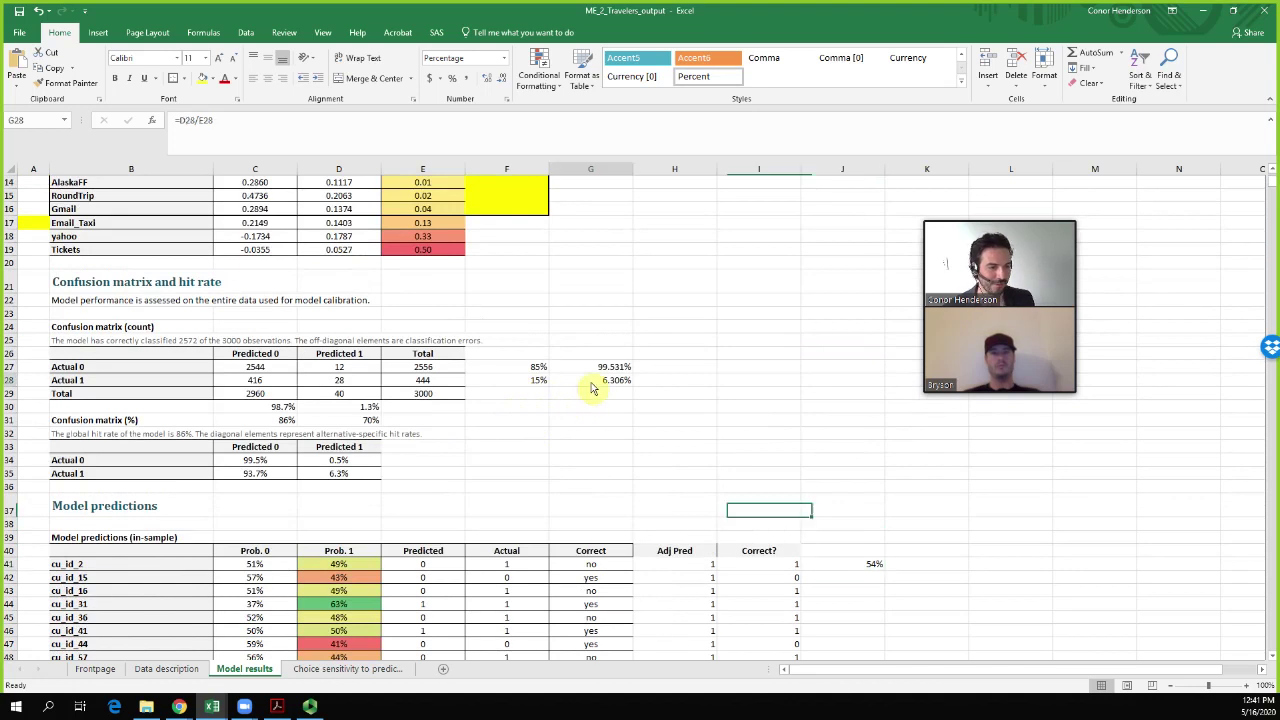
pyautogui.click(872, 565)
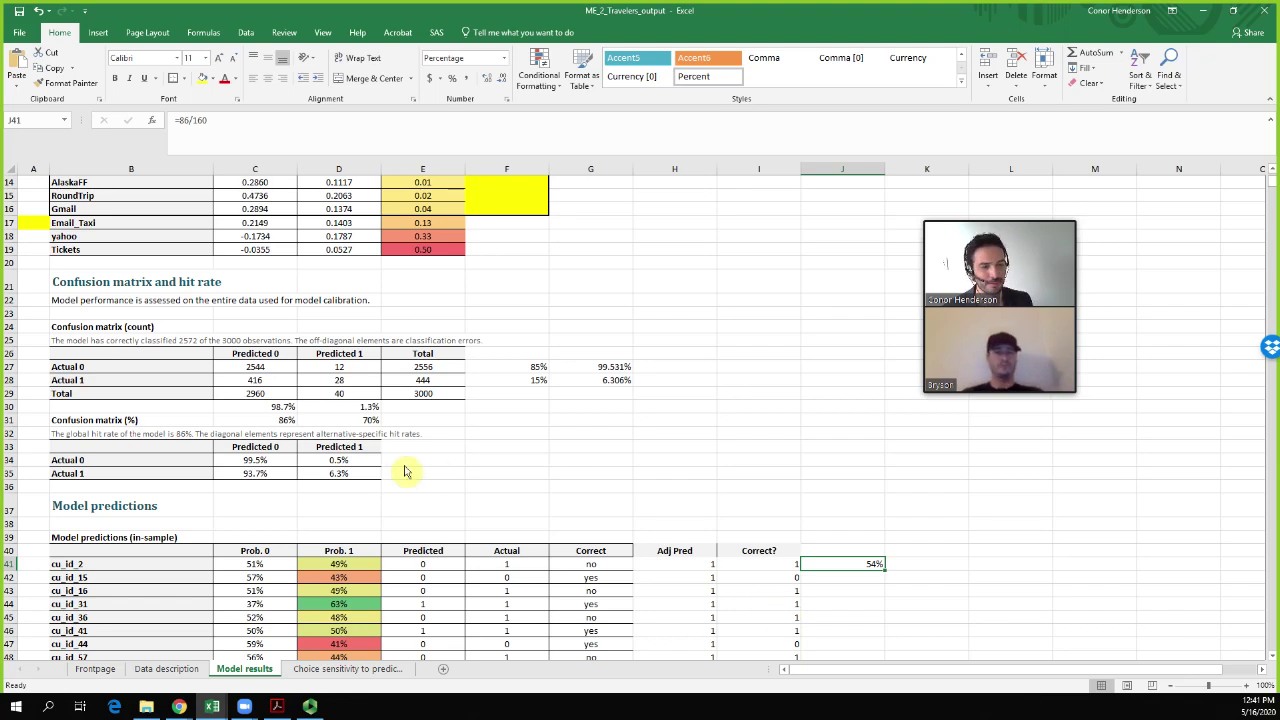
pyautogui.moveTo(350, 353); pyautogui.dragTo(350, 424)
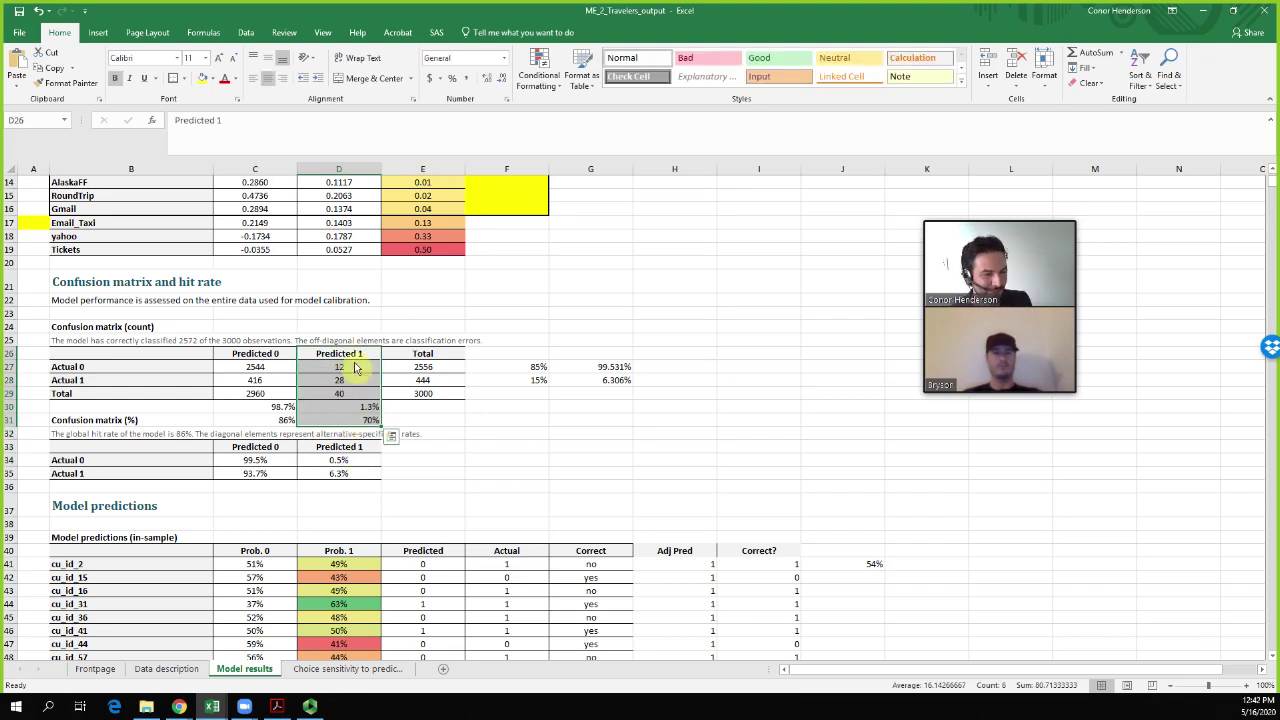
pyautogui.moveTo(350, 358); pyautogui.dragTo(352, 428)
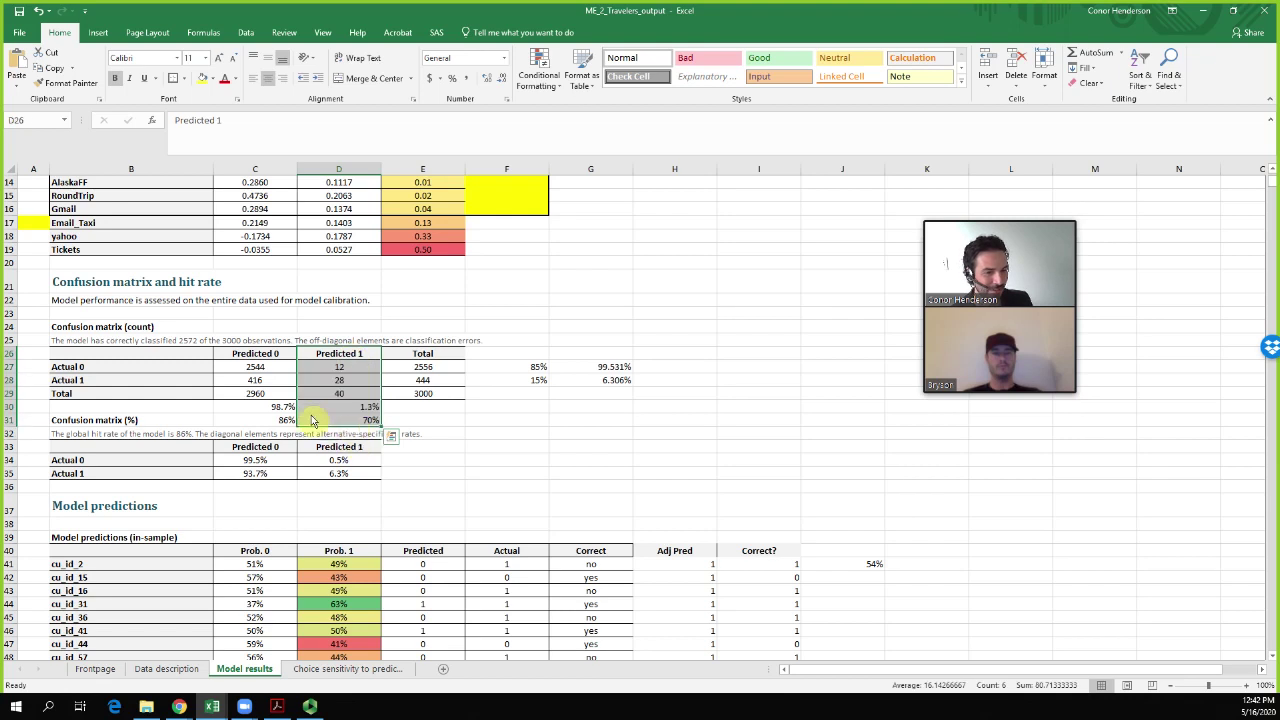
pyautogui.moveTo(100, 382); pyautogui.dragTo(634, 397)
pyautogui.click(751, 478)
# Sort the in-sample predictions in B41:I3040 by Actual (column F), from largest to smallest
pyautogui.scroll(-2, 751, 480)
pyautogui.scroll(-3, 751, 486)
pyautogui.moveTo(70, 355); pyautogui.dragTo(780, 369)
pyautogui.hotkey('ctrl', 'shift', 'Down')
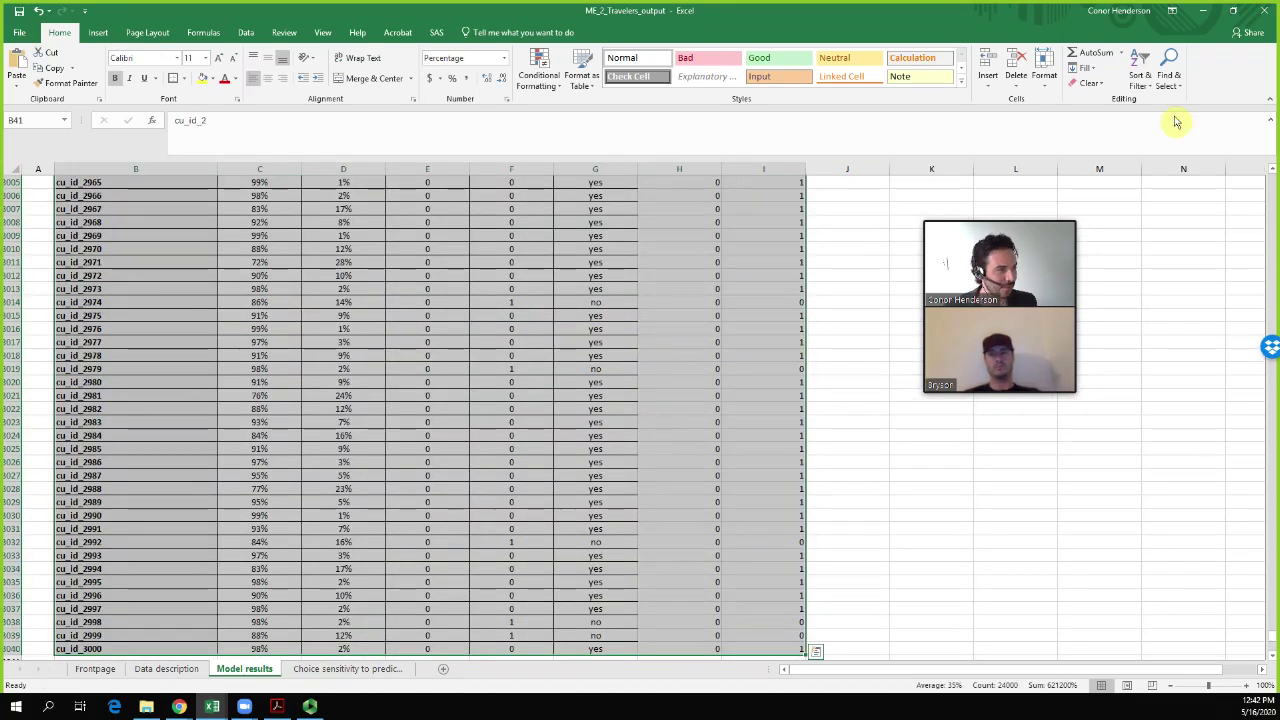
pyautogui.click(1140, 78)
pyautogui.click(1165, 132)
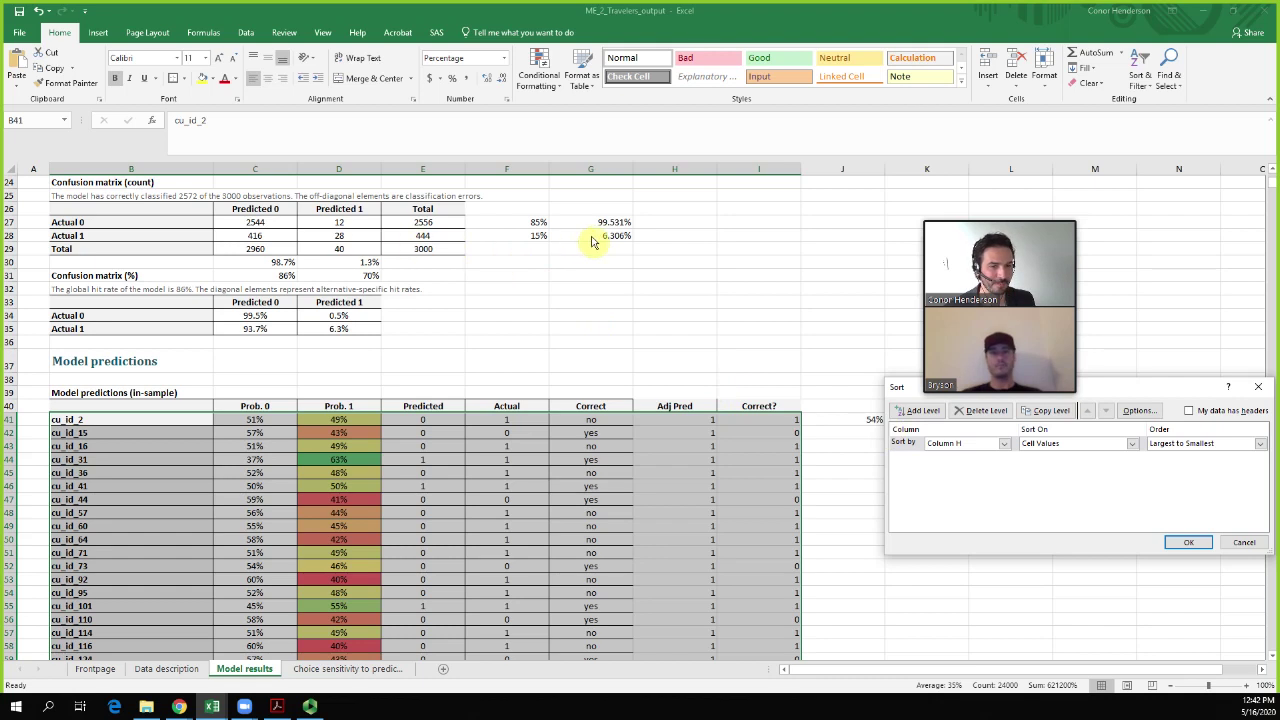
pyautogui.click(968, 444)
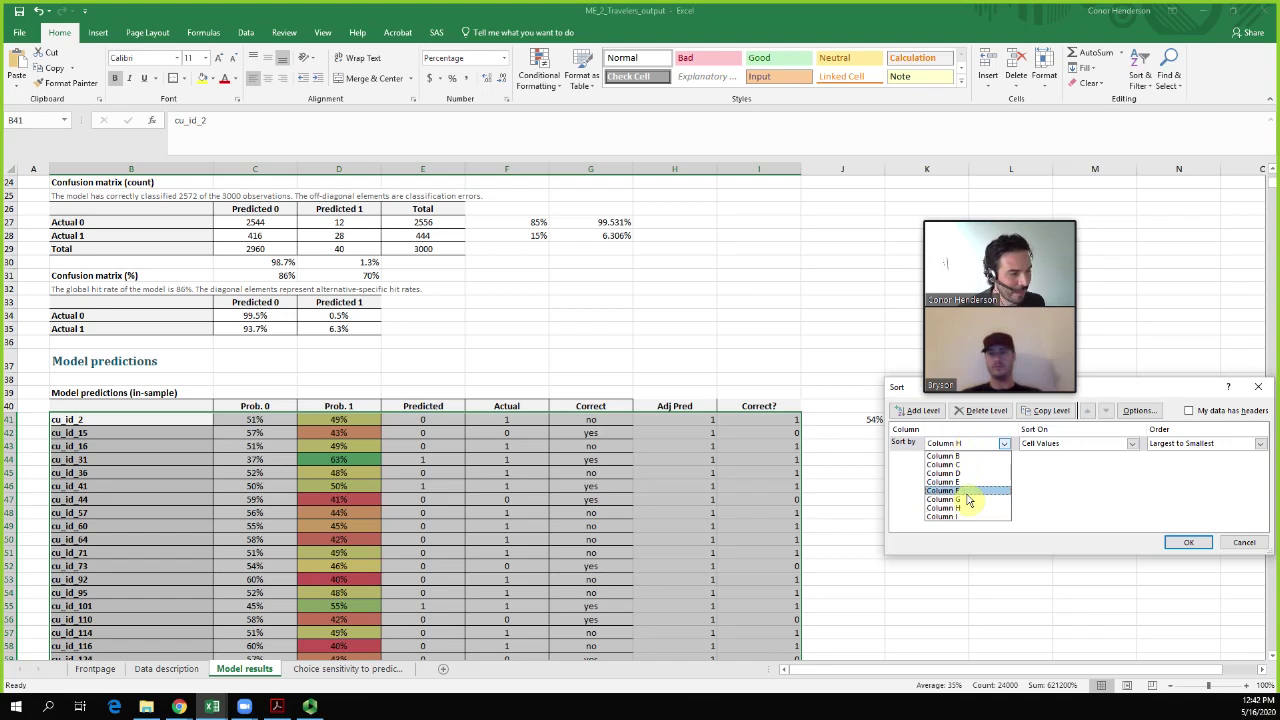
pyautogui.click(962, 490)
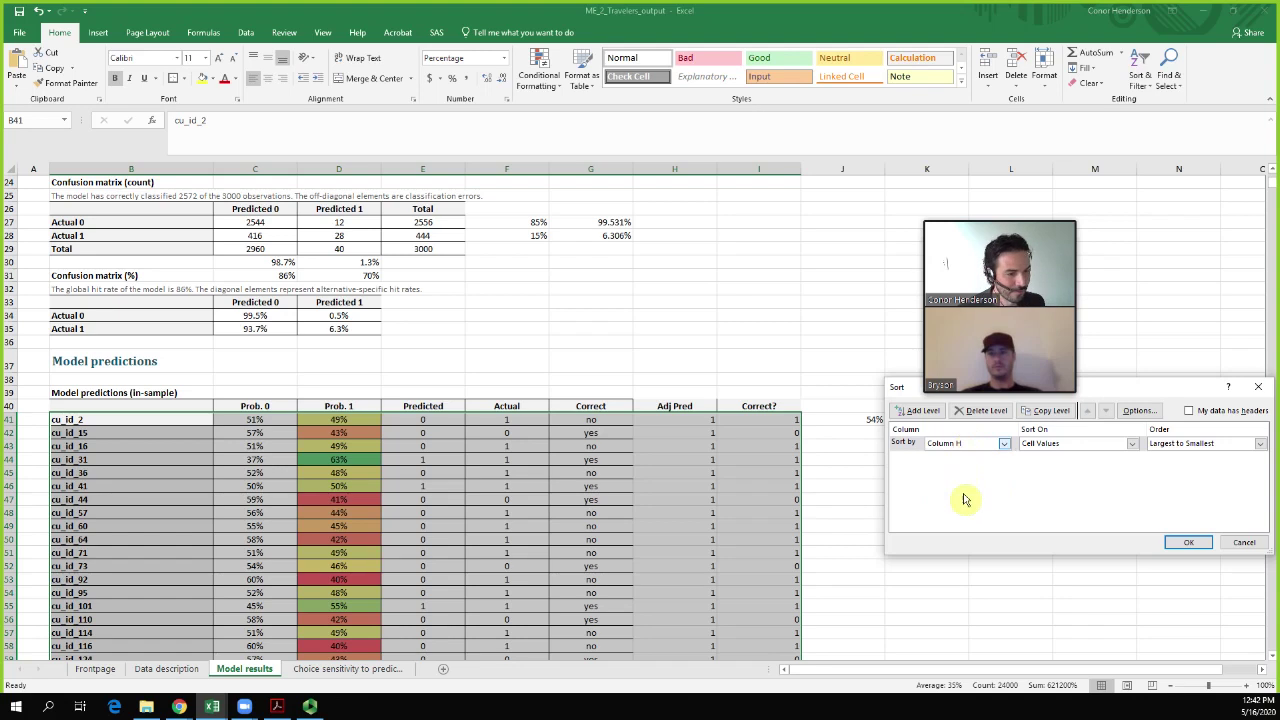
pyautogui.click(1188, 542)
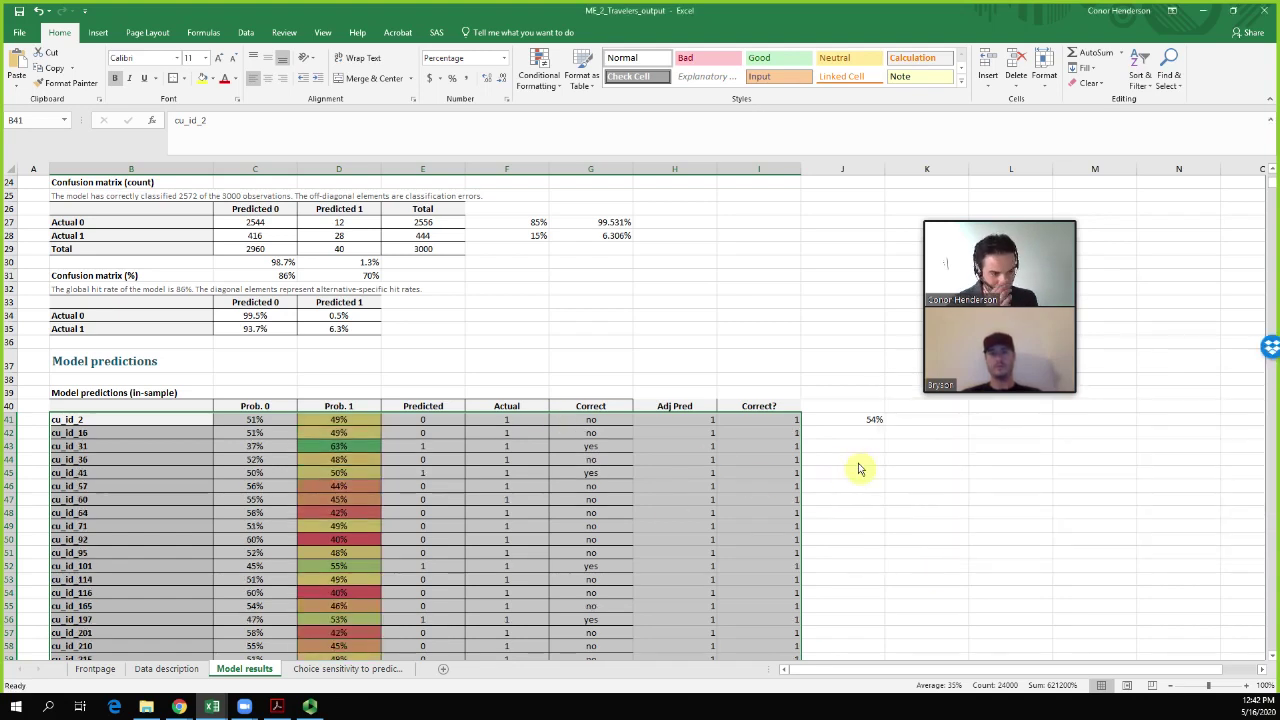
# Select the adjusted predictions H41:H484 for all travelers whose Actual is 1 to read their count and sum
pyautogui.click(698, 425)
pyautogui.scroll(-16, 726, 480)
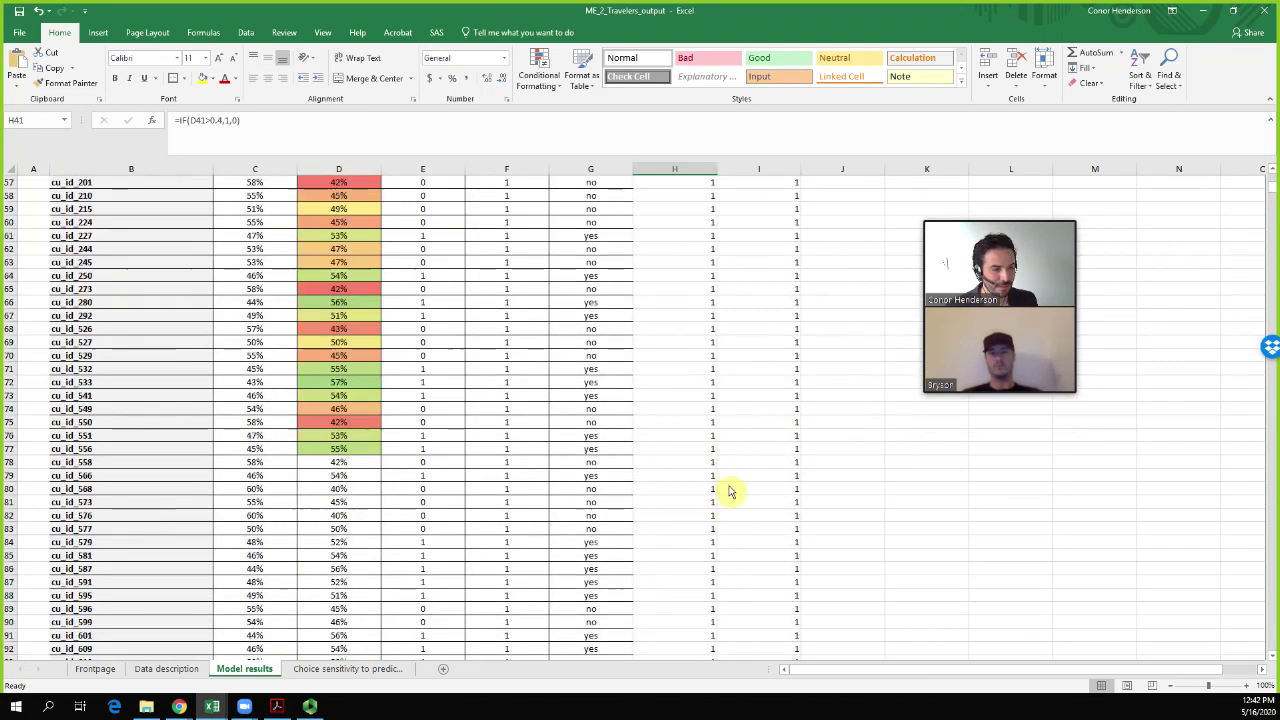
pyautogui.scroll(-14, 729, 494)
pyautogui.scroll(1, 725, 495)
pyautogui.scroll(6, 722, 493)
pyautogui.scroll(-11, 722, 493)
pyautogui.scroll(7, 721, 495)
pyautogui.scroll(9, 721, 493)
pyautogui.scroll(8, 460, 440)
pyautogui.scroll(13, 476, 443)
pyautogui.scroll(-14, 515, 470)
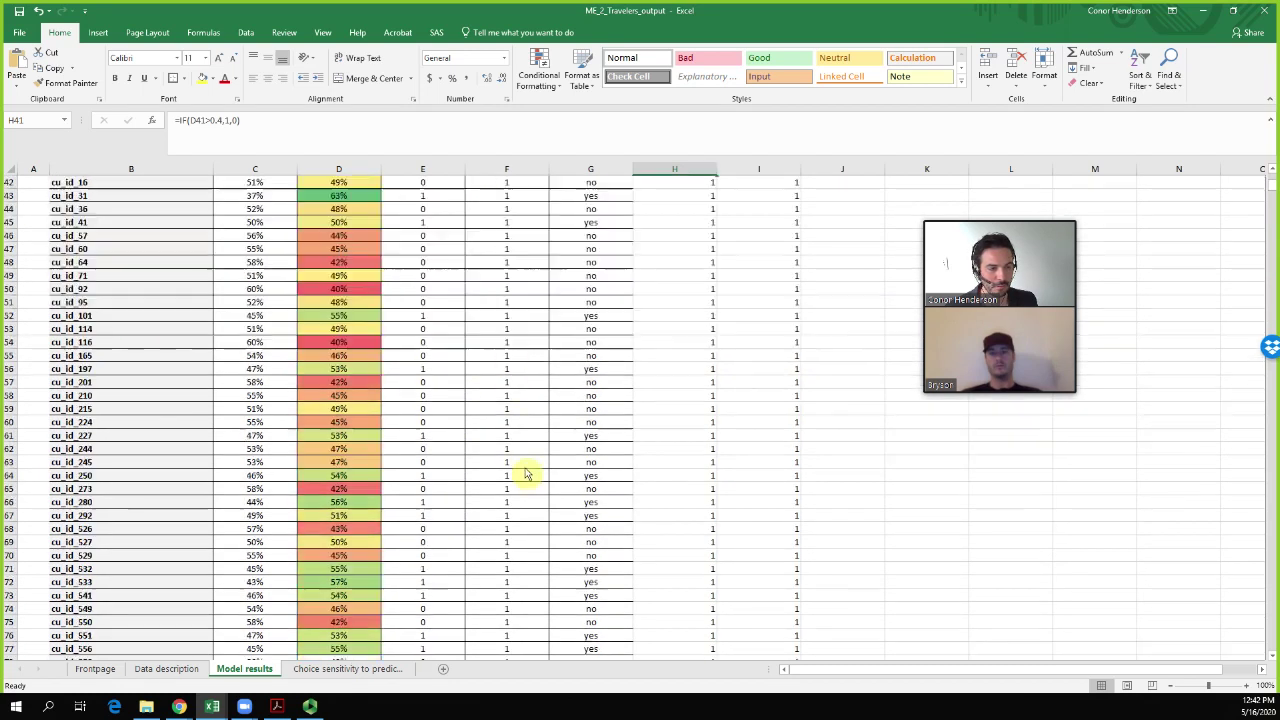
pyautogui.scroll(-20, 524, 500)
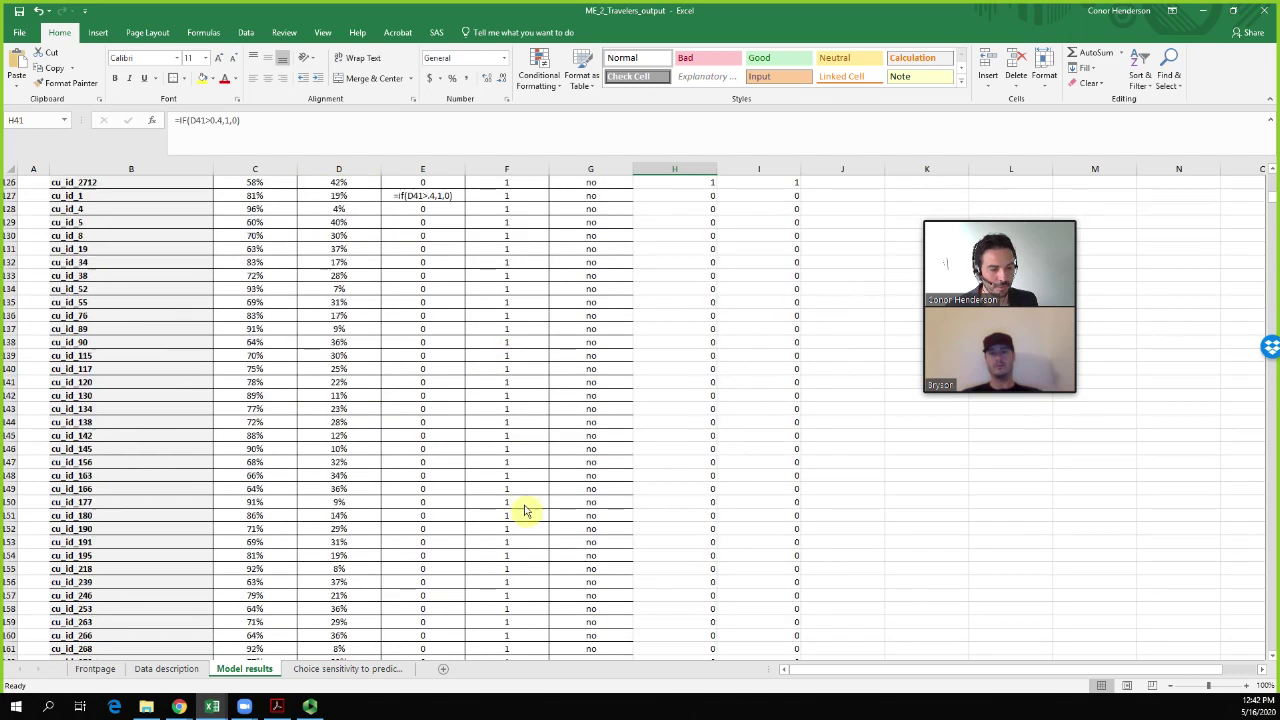
pyautogui.scroll(-20, 522, 510)
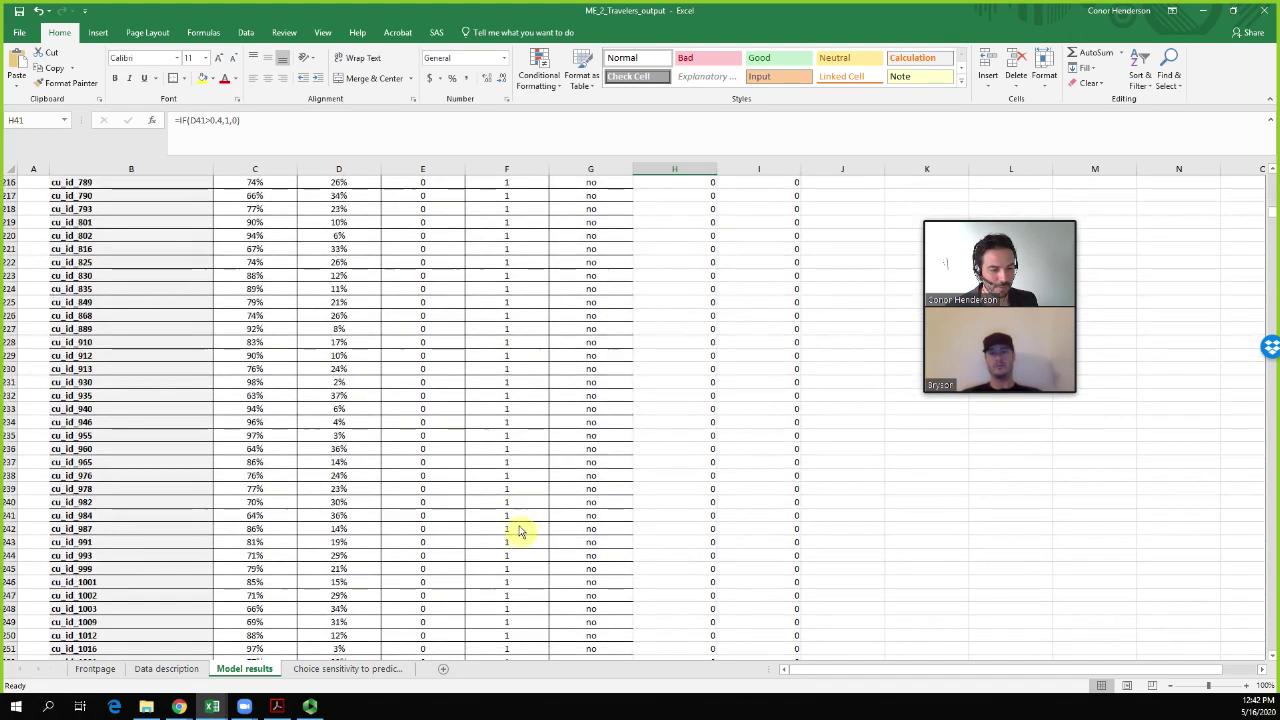
pyautogui.scroll(-12, 520, 544)
pyautogui.scroll(-20, 518, 551)
pyautogui.scroll(-3, 518, 565)
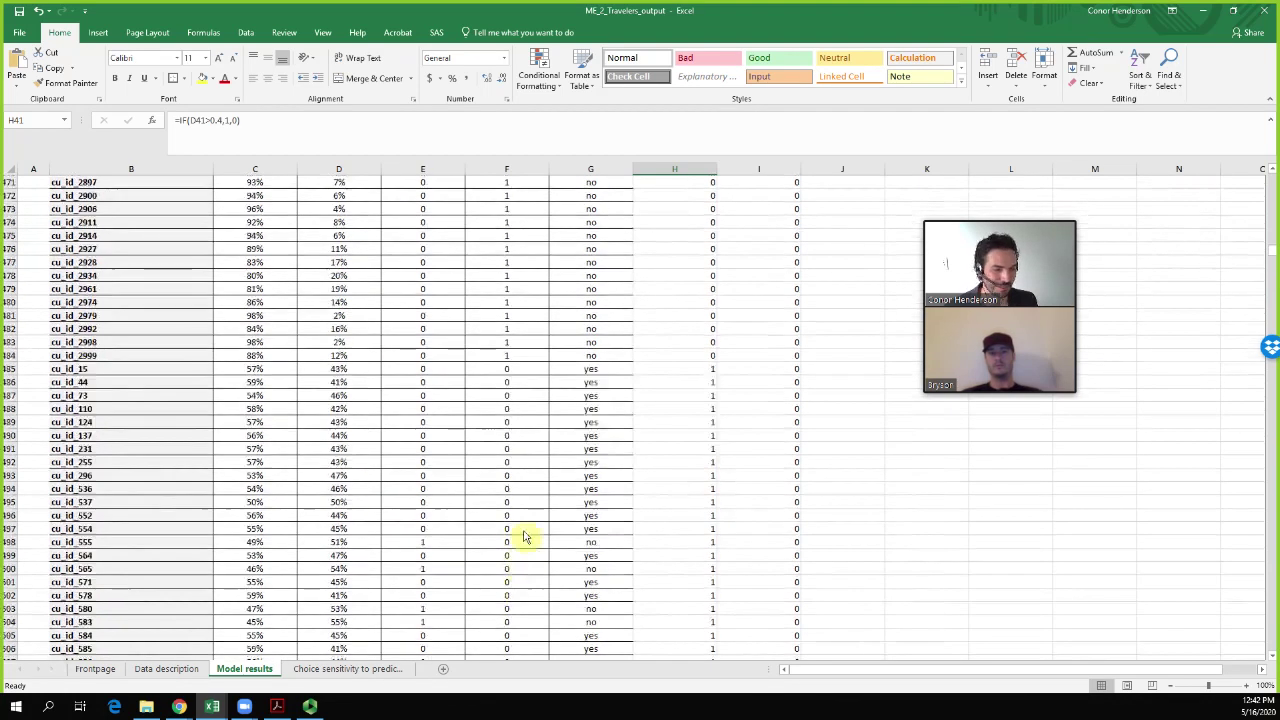
pyautogui.keyDown('shift'); pyautogui.click(702, 358); pyautogui.keyUp('shift')
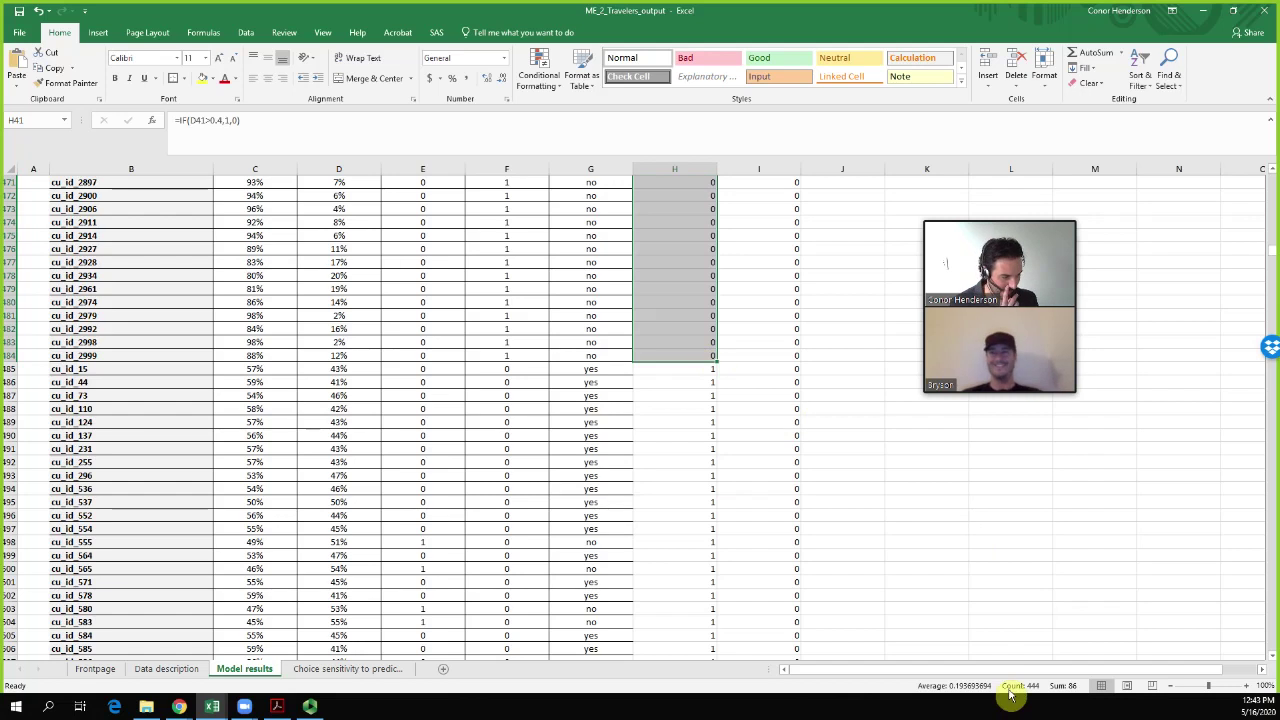
# Calculate the adjusted hit rate among actual 1s in J43 with =86/444 and format it as a percentage
pyautogui.moveTo(1274, 254); pyautogui.dragTo(1264, 170)
pyautogui.scroll(-8, 915, 560)
pyautogui.click(876, 434)
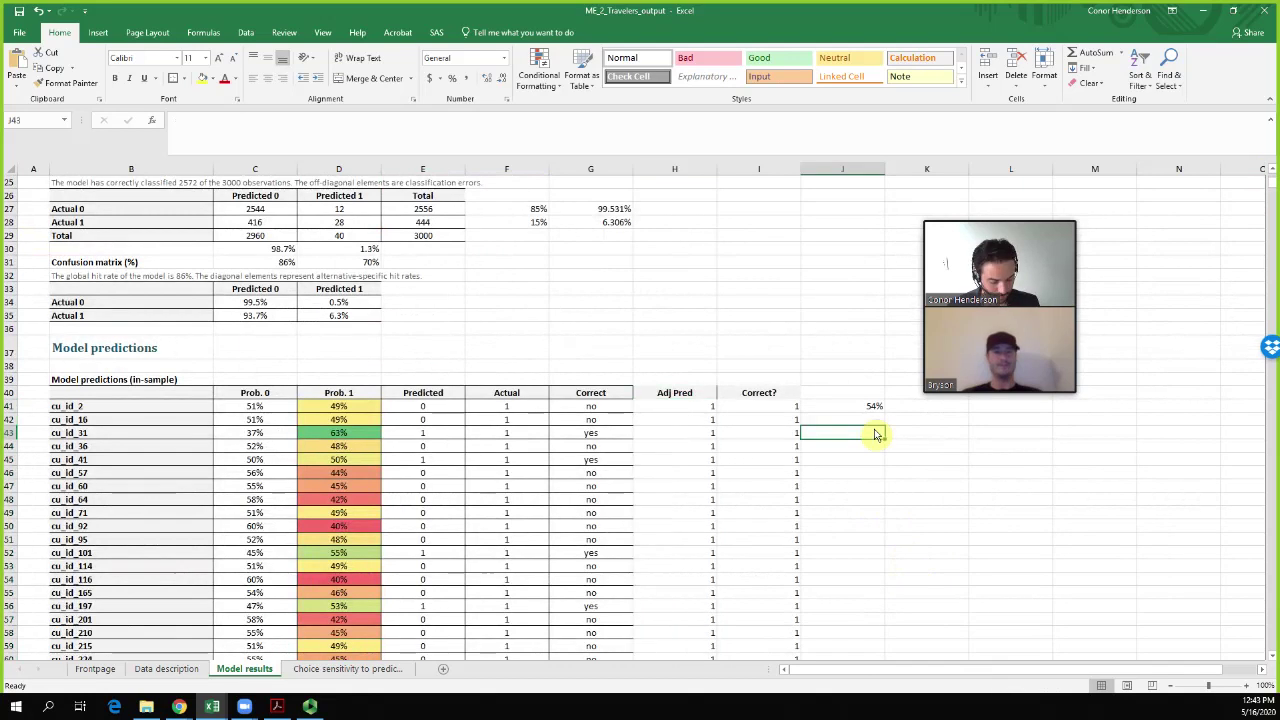
pyautogui.write('=86/')
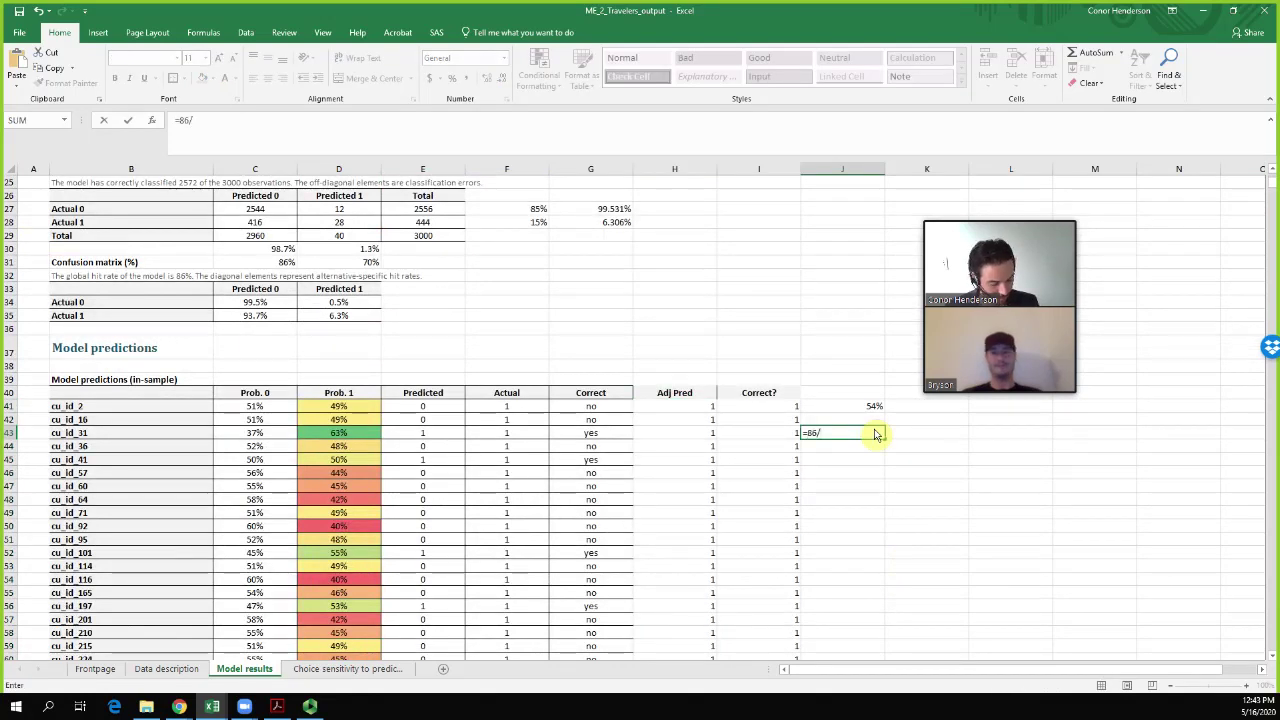
pyautogui.write('444')
pyautogui.hotkey('ctrl', 'Return')
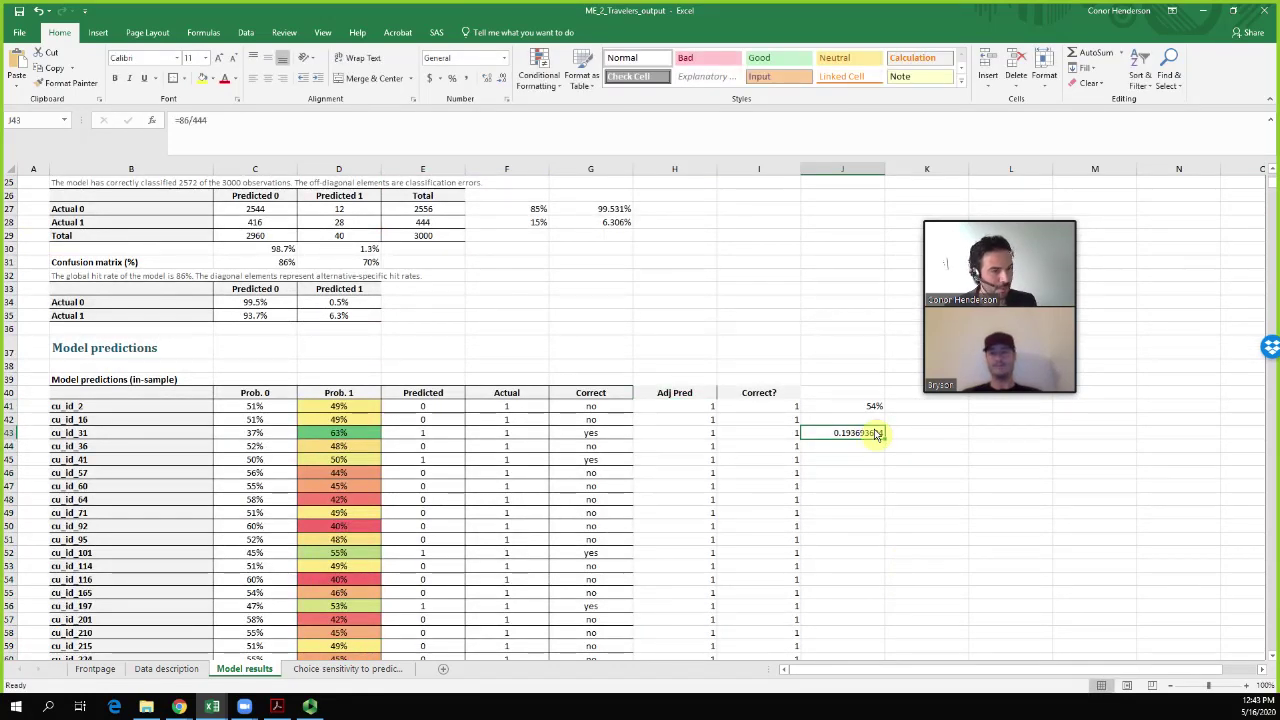
pyautogui.click(459, 78)
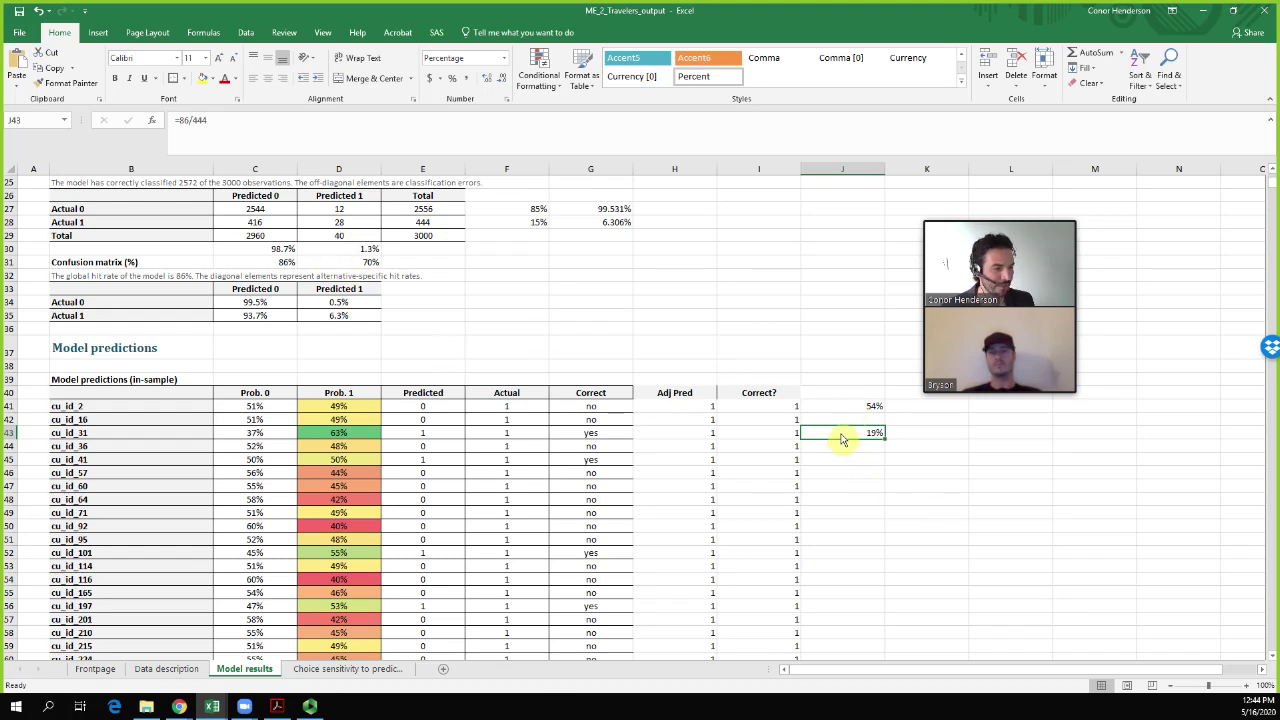
# Check the confusion matrix's Actual 1 hit rate in G28 and the first Prob. 1 values in D40:D48
pyautogui.click(616, 228)
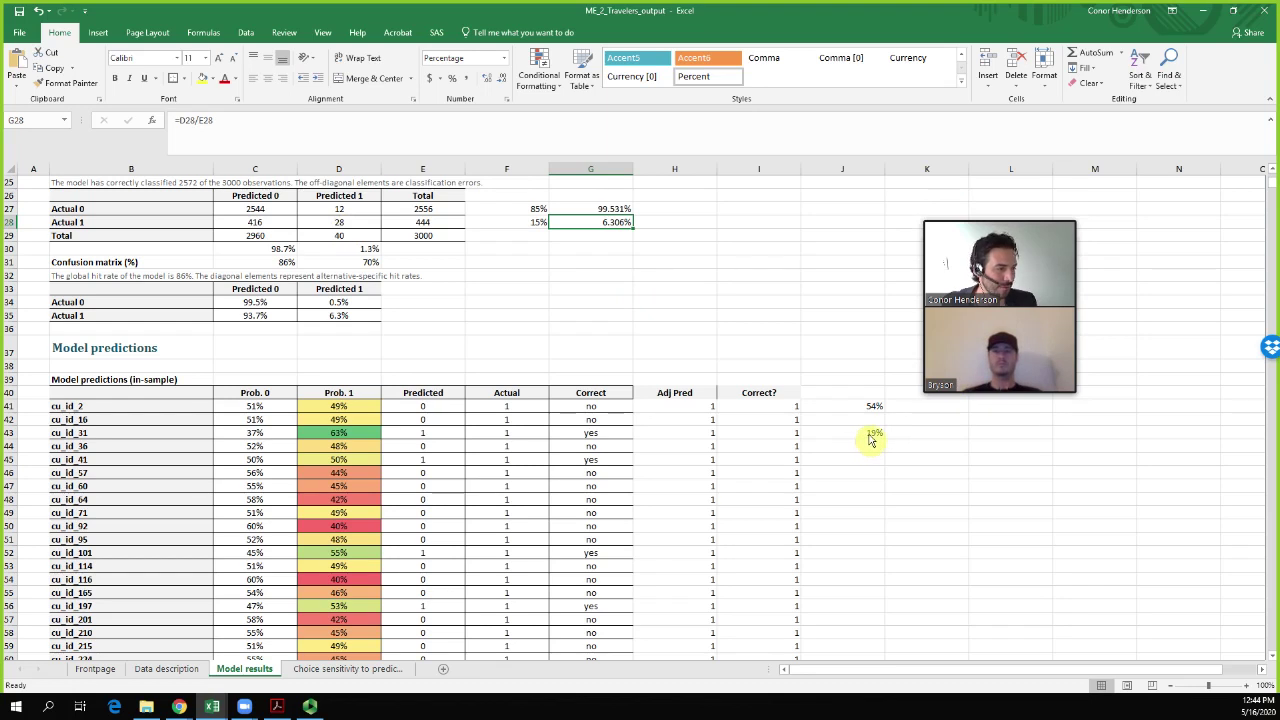
pyautogui.moveTo(1033, 214); pyautogui.dragTo(854, 173)
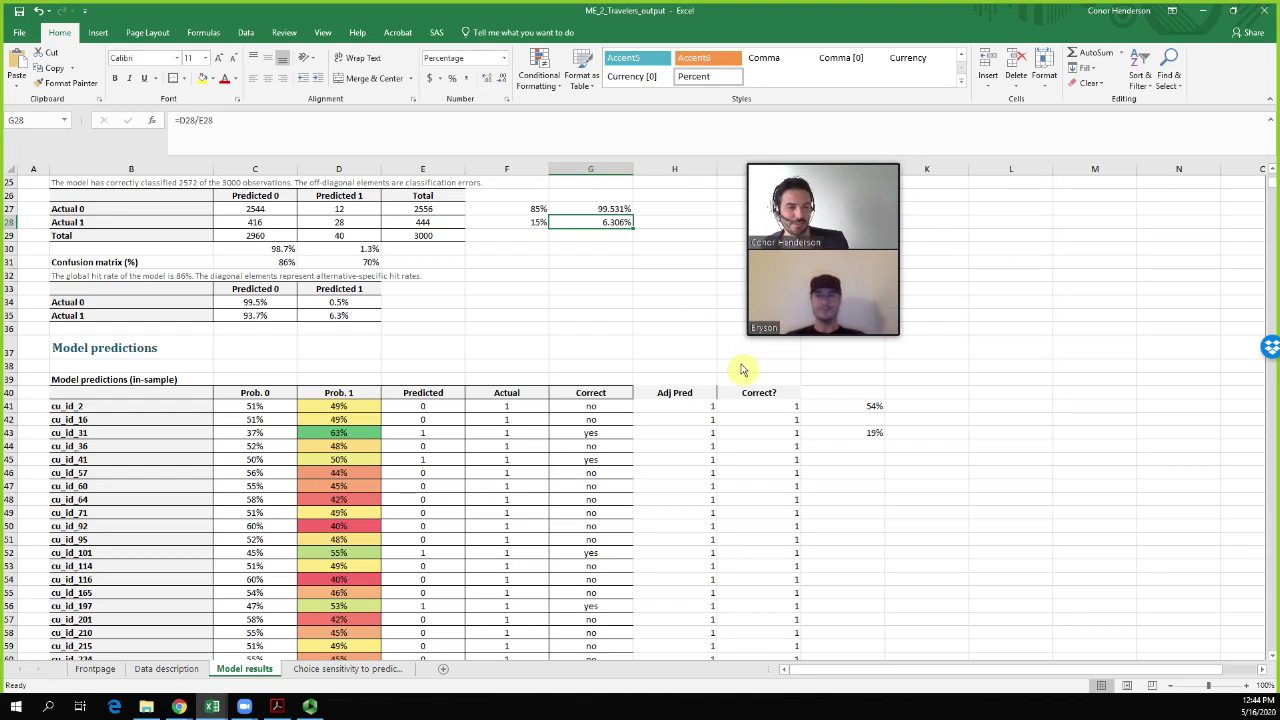
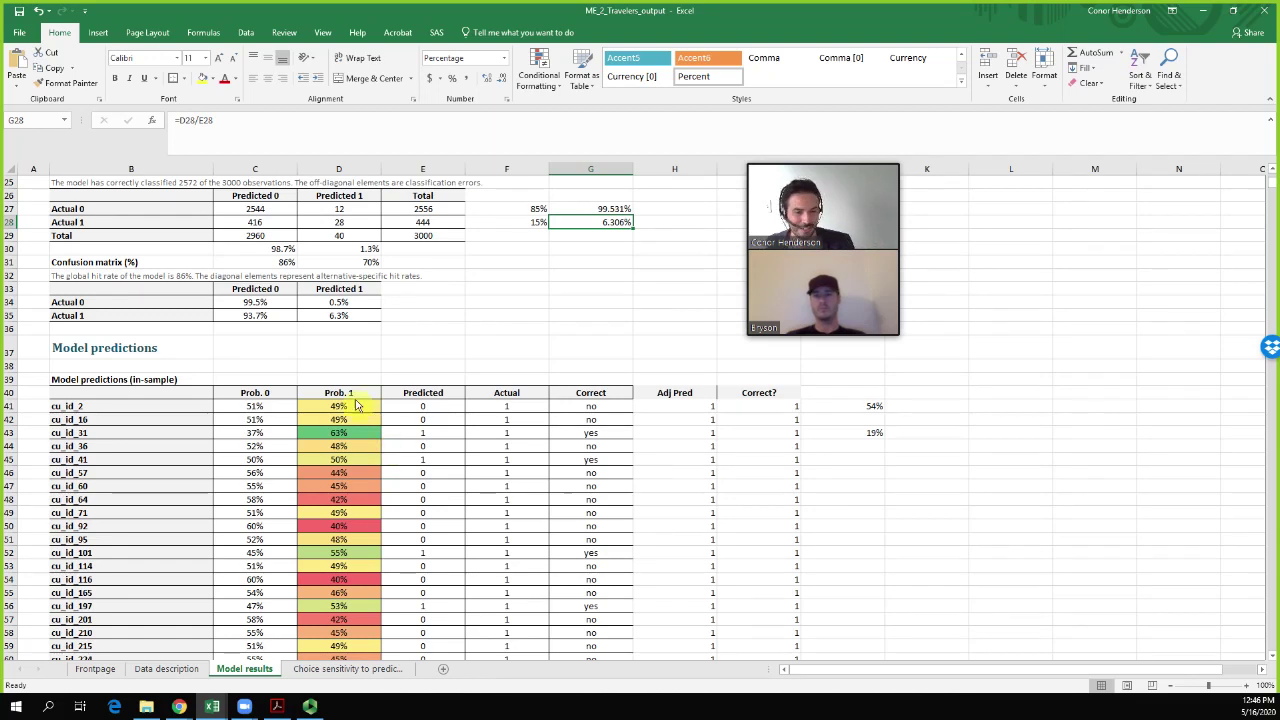
pyautogui.moveTo(350, 400); pyautogui.dragTo(366, 505)
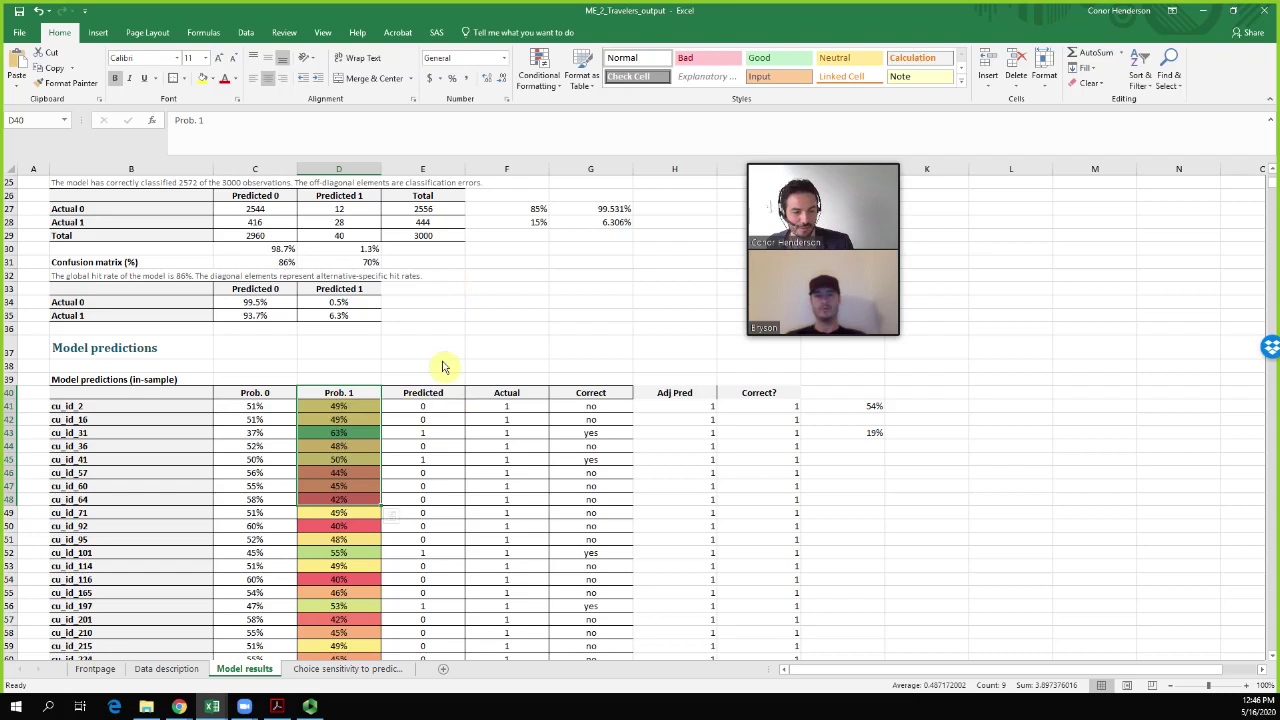
pyautogui.scroll(2, 445, 393)
pyautogui.scroll(1, 490, 392)
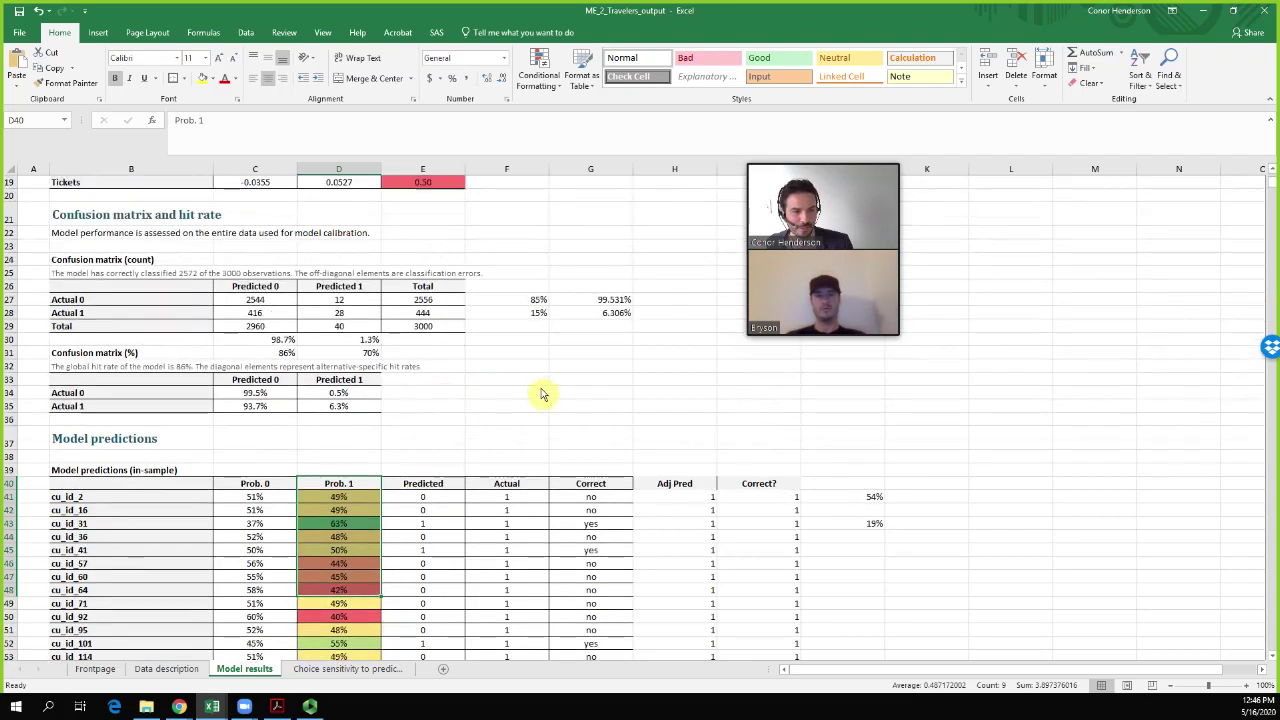
pyautogui.scroll(1, 543, 403)
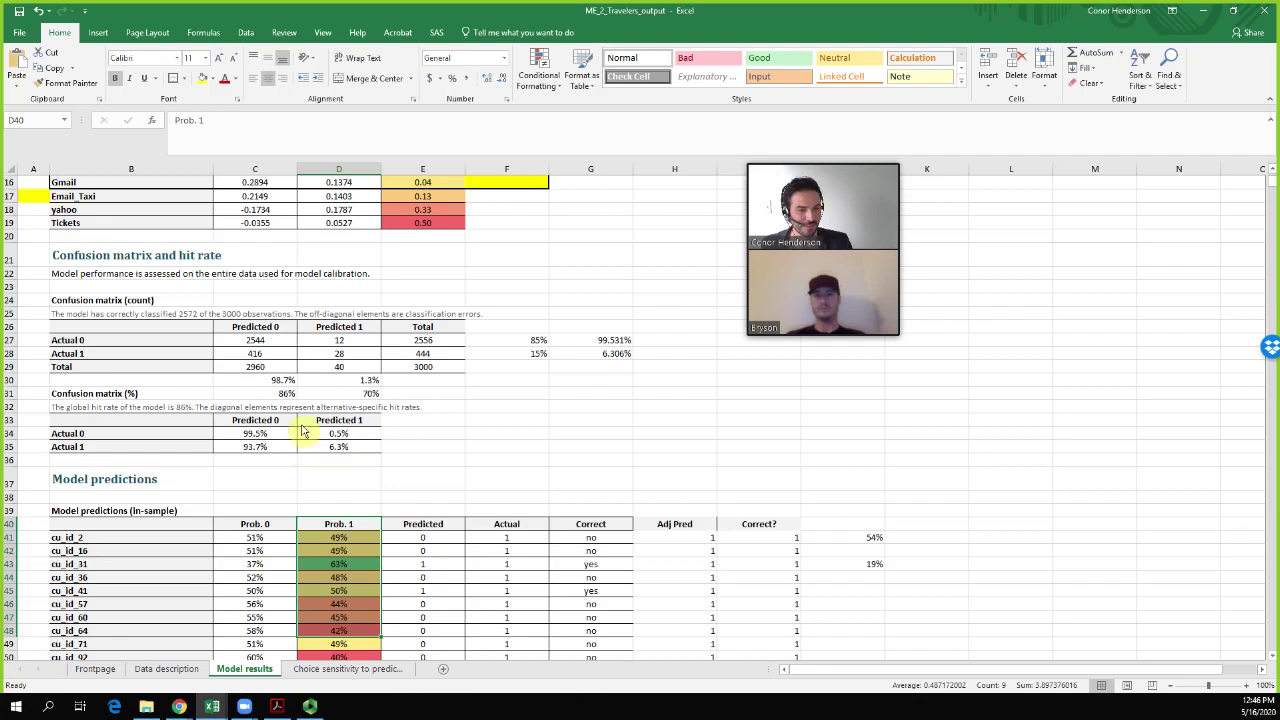
# Examine the Predicted 0 and Predicted 1 columns, and compare the Actual 1 row through G28 with the adjusted rate in J43
pyautogui.moveTo(255, 329); pyautogui.dragTo(254, 399)
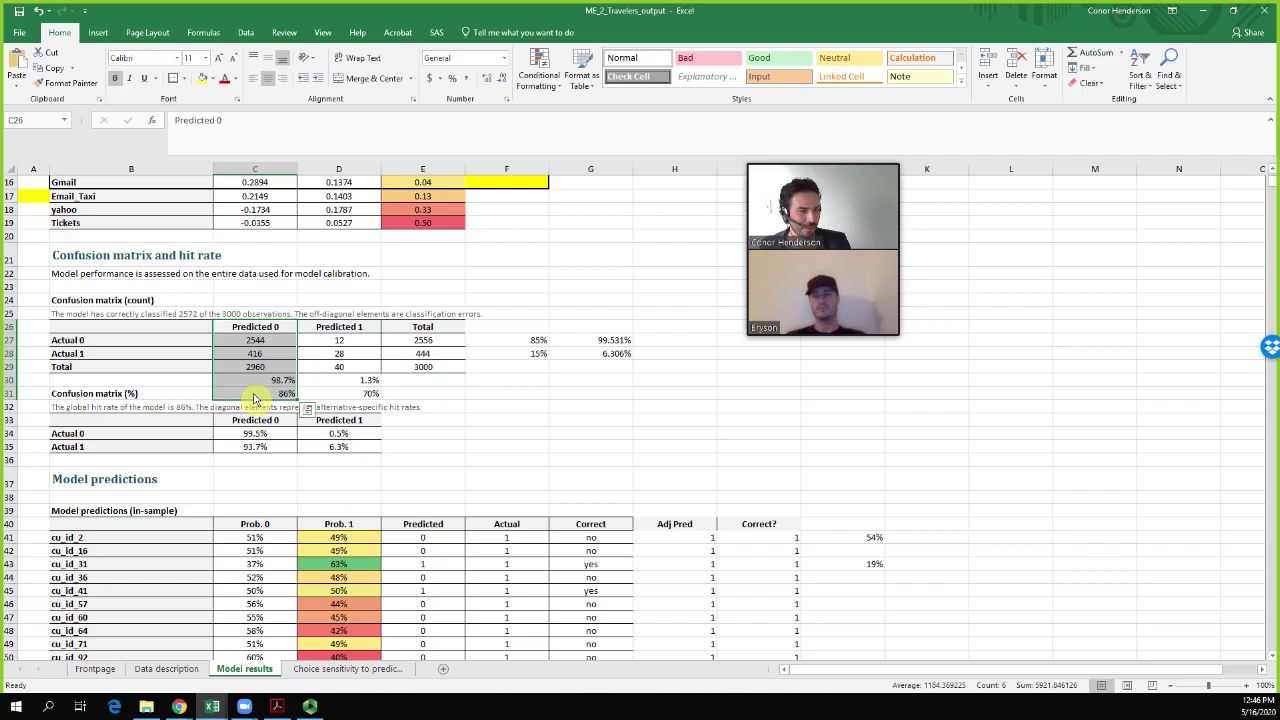
pyautogui.moveTo(340, 330); pyautogui.dragTo(362, 394)
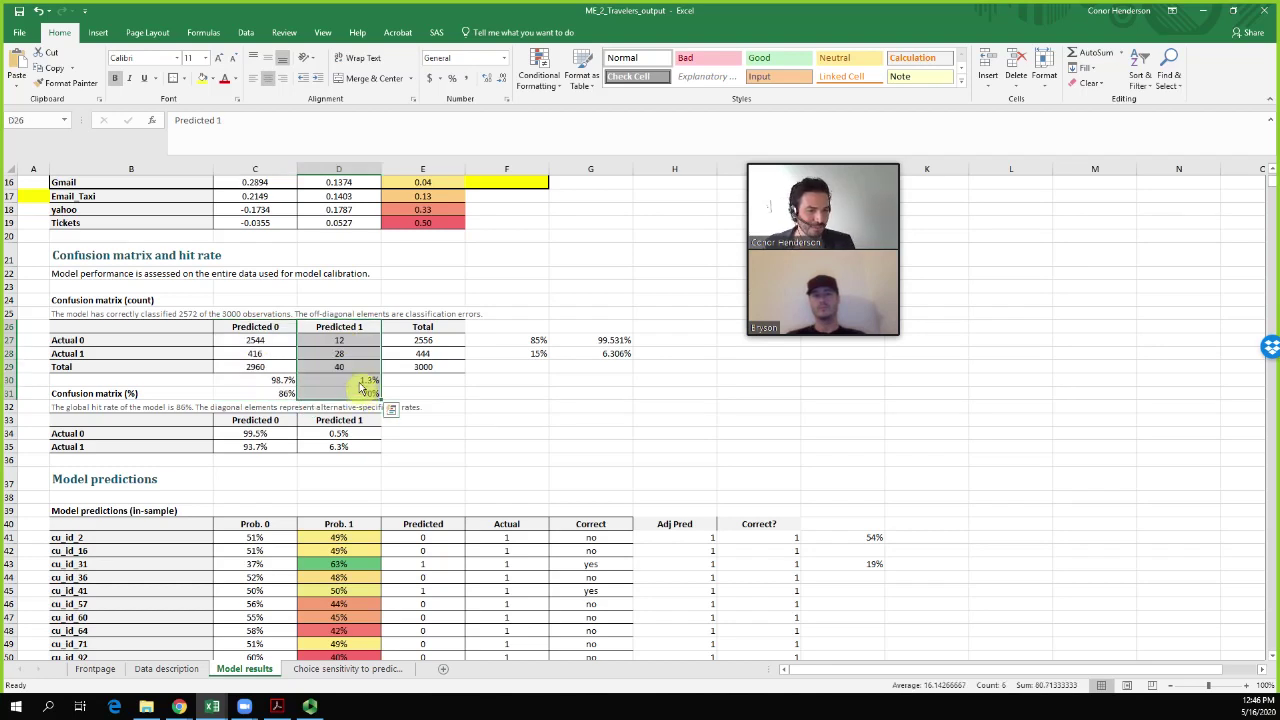
pyautogui.click(345, 367)
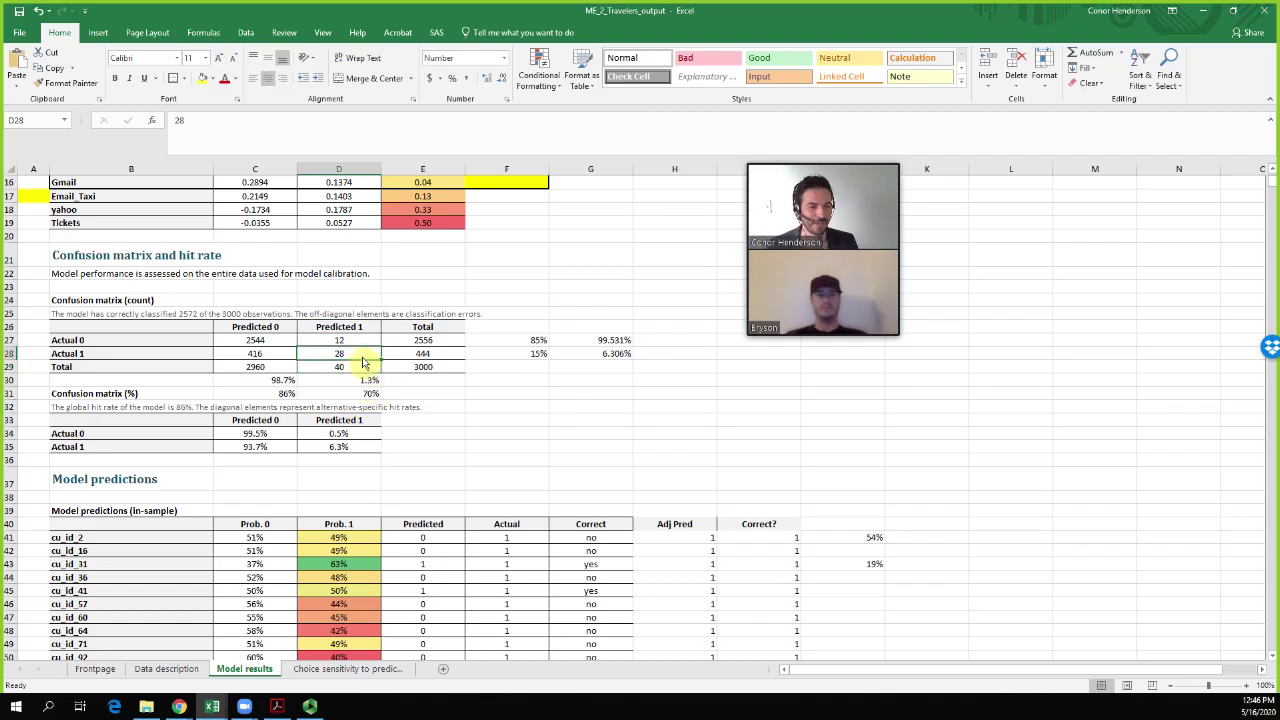
pyautogui.click(405, 354)
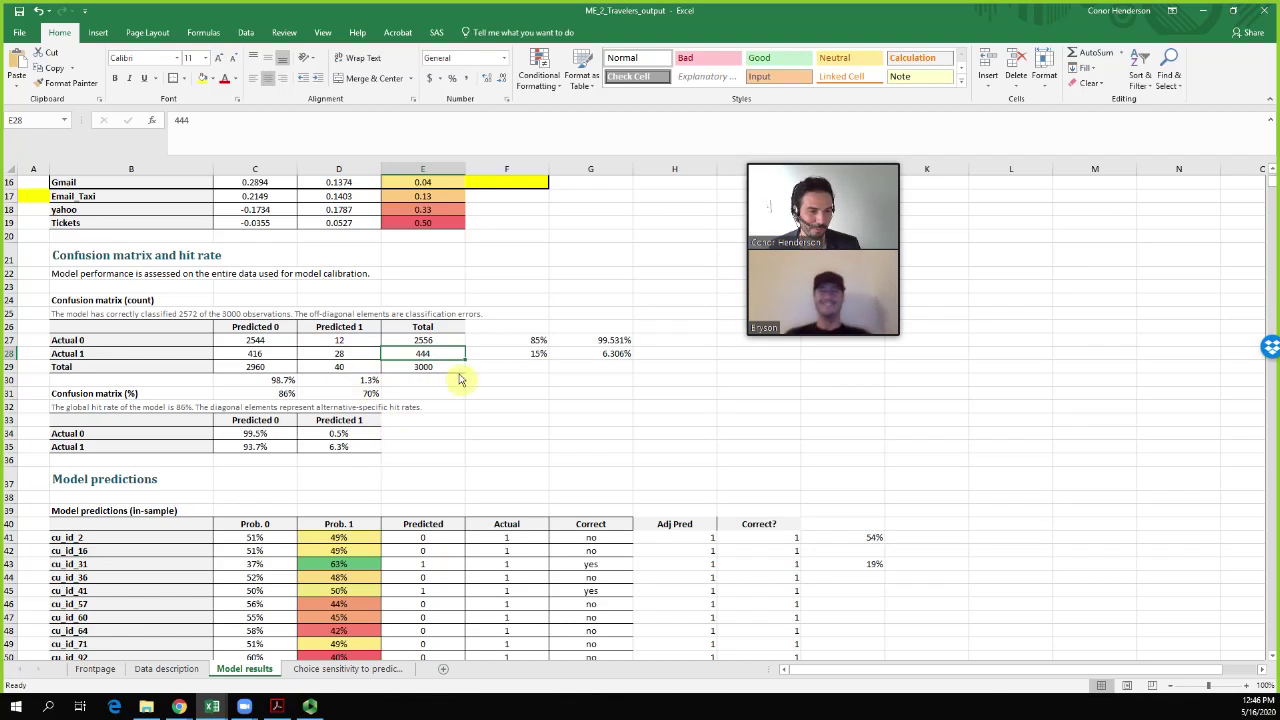
pyautogui.click(523, 357)
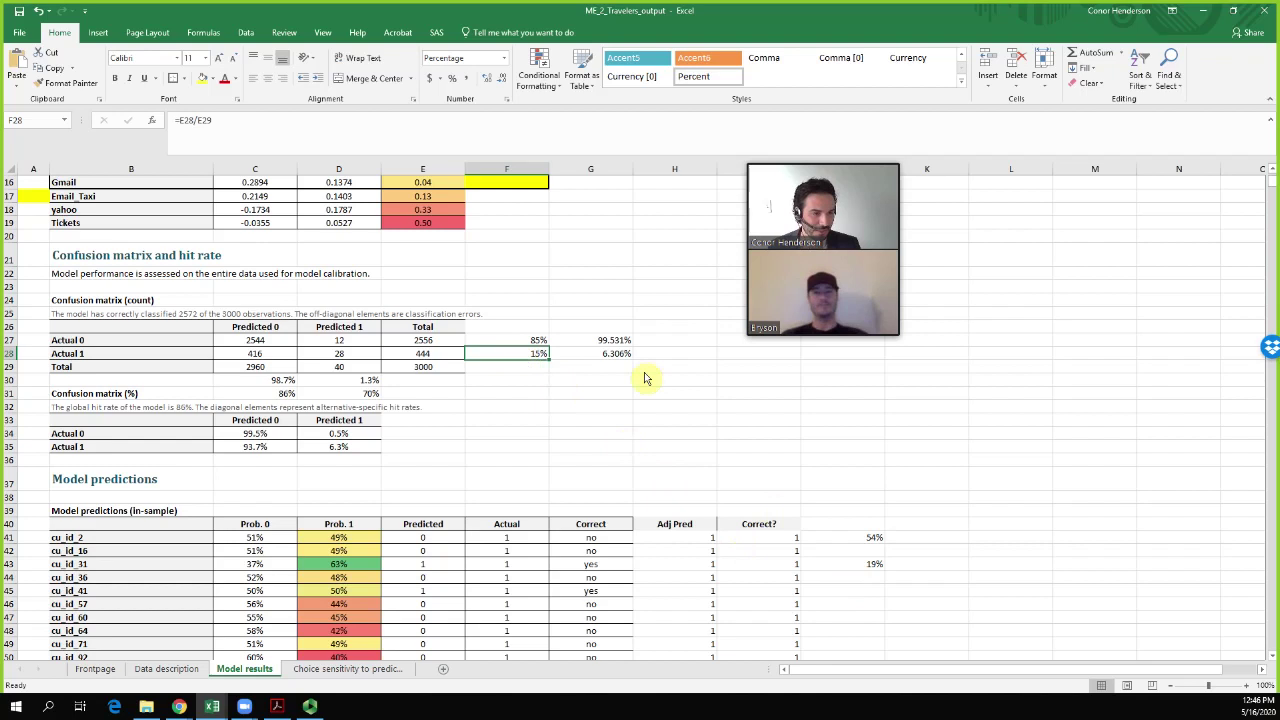
pyautogui.click(597, 359)
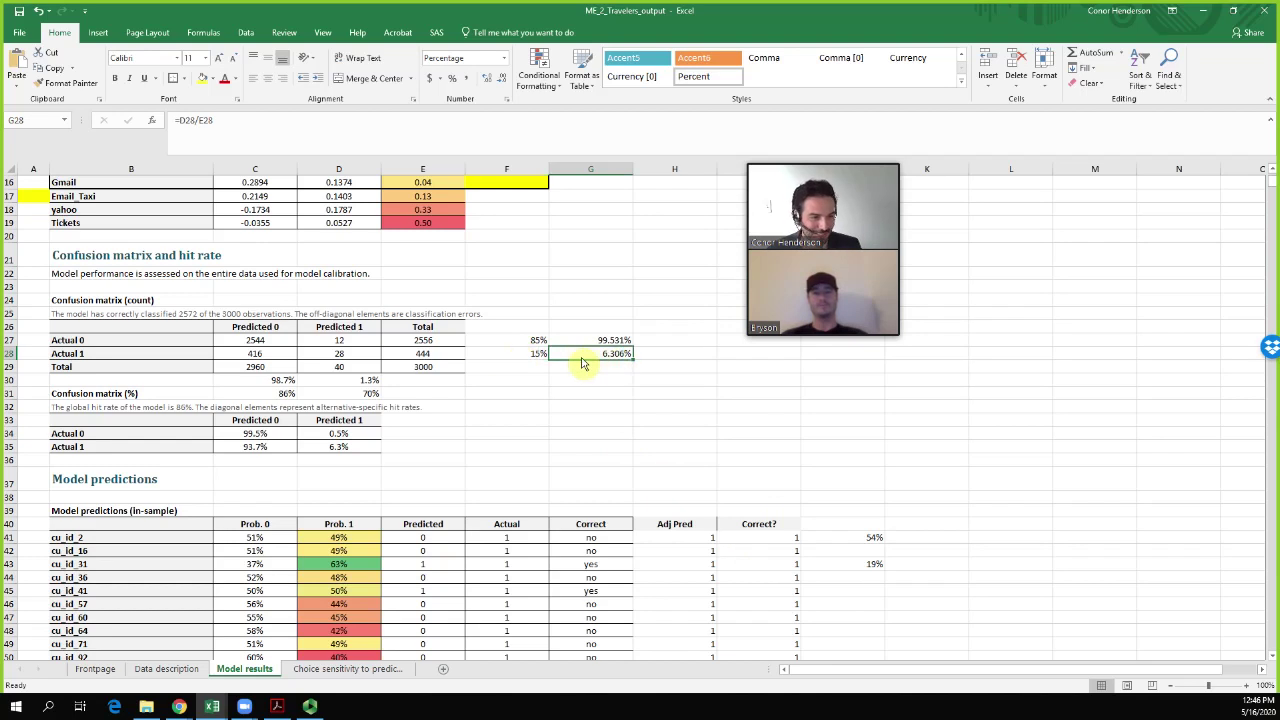
pyautogui.click(860, 570)
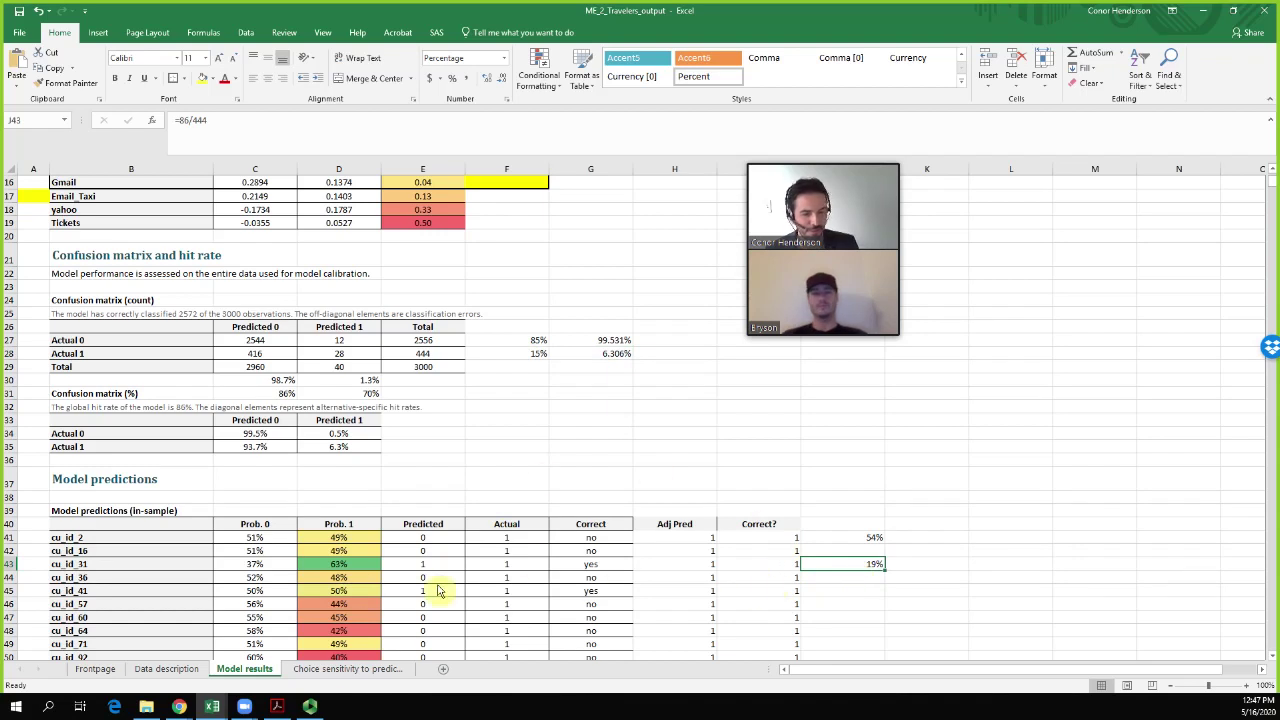
# Open the choice sensitivity sheet and examine the Elasticities table's predictors, its alternative 1 column and the Impact of changes in predictors heading
pyautogui.scroll(3, 423, 531)
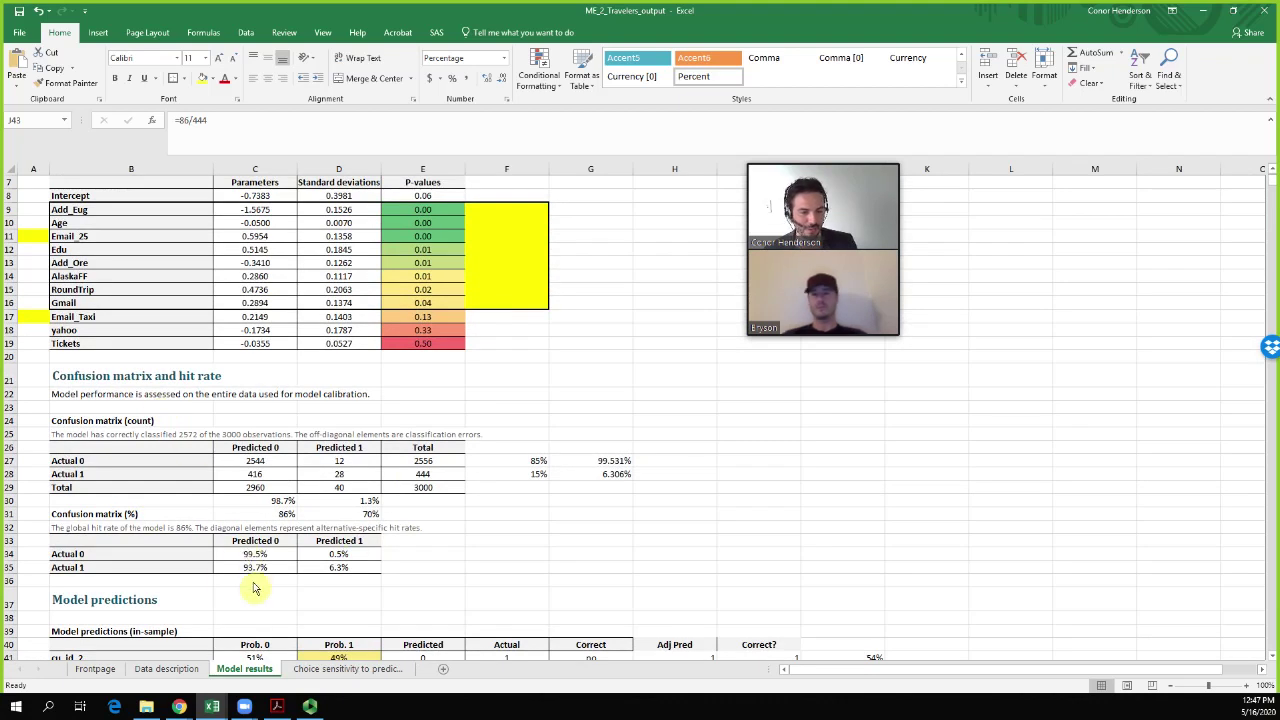
pyautogui.click(346, 672)
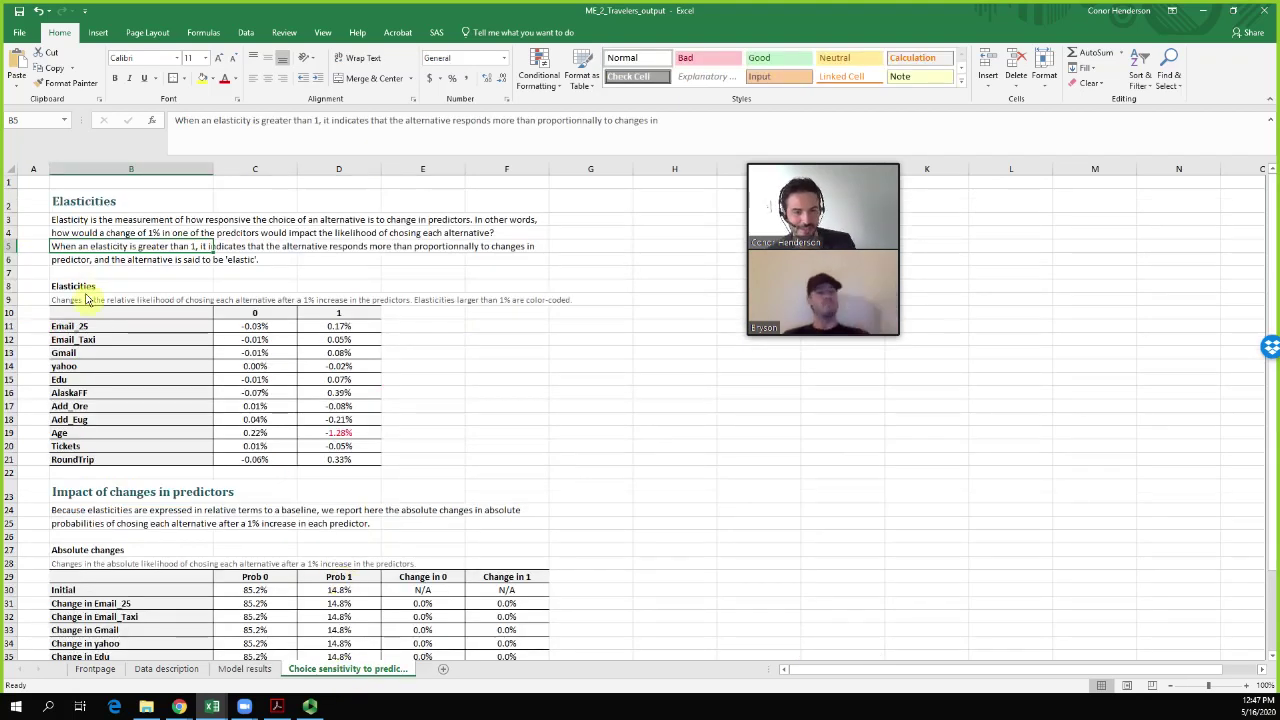
pyautogui.click(100, 355)
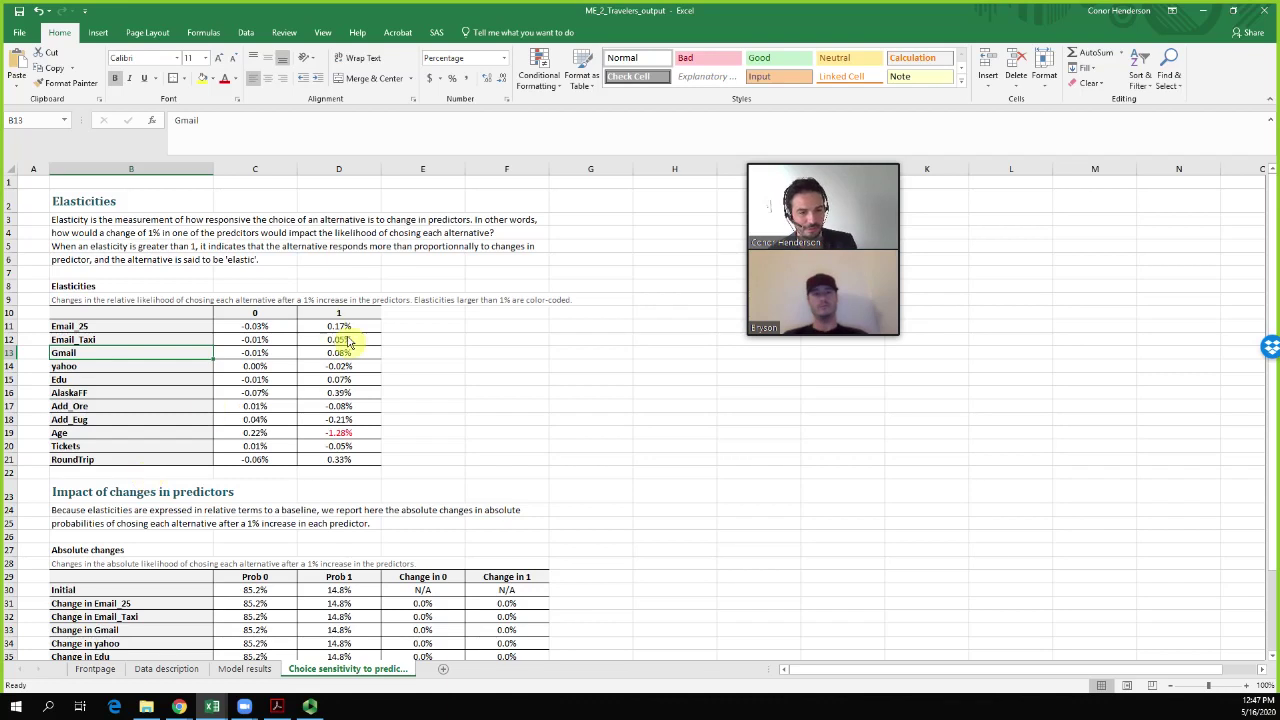
pyautogui.moveTo(338, 313); pyautogui.dragTo(346, 478)
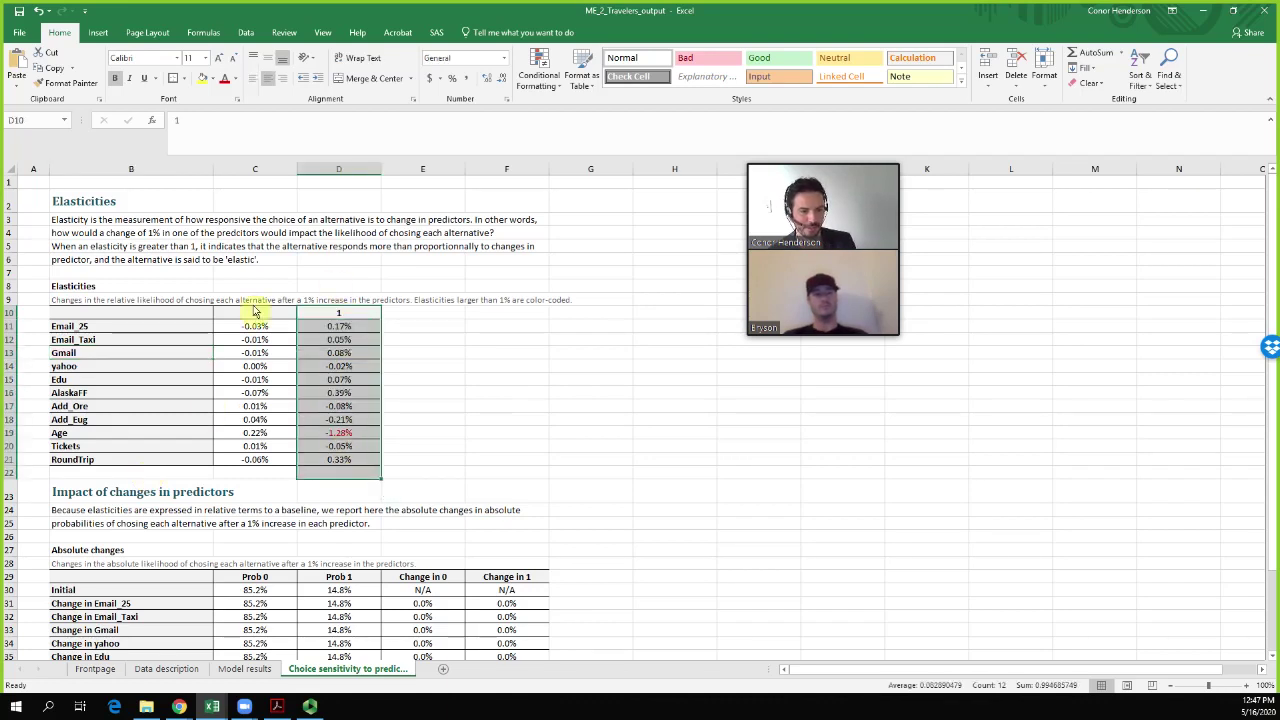
pyautogui.click(487, 449)
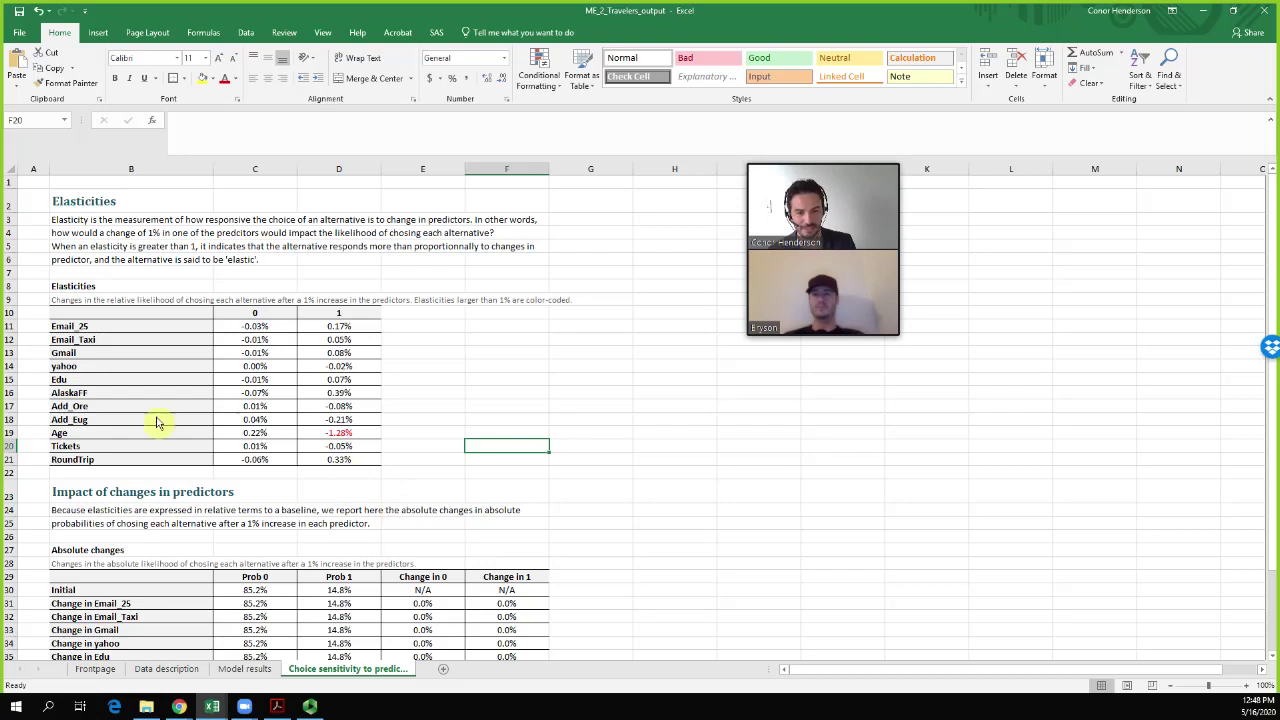
pyautogui.moveTo(117, 345); pyautogui.dragTo(131, 463)
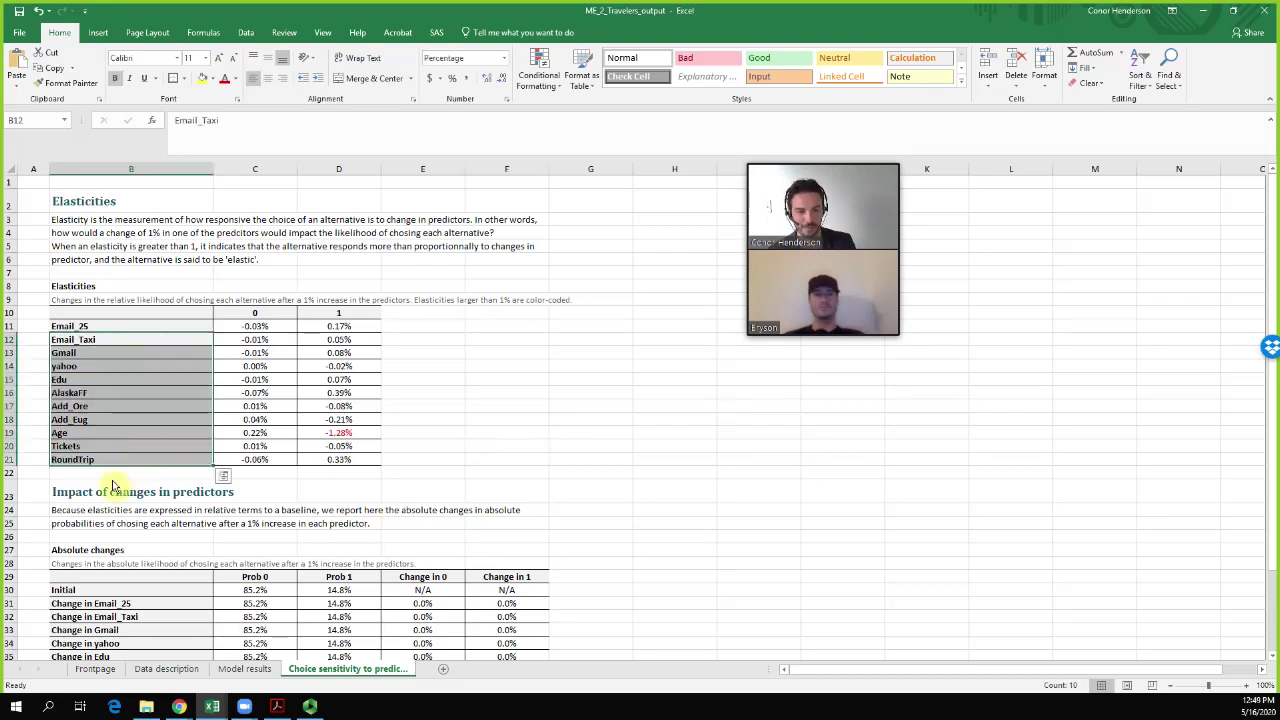
pyautogui.click(114, 488)
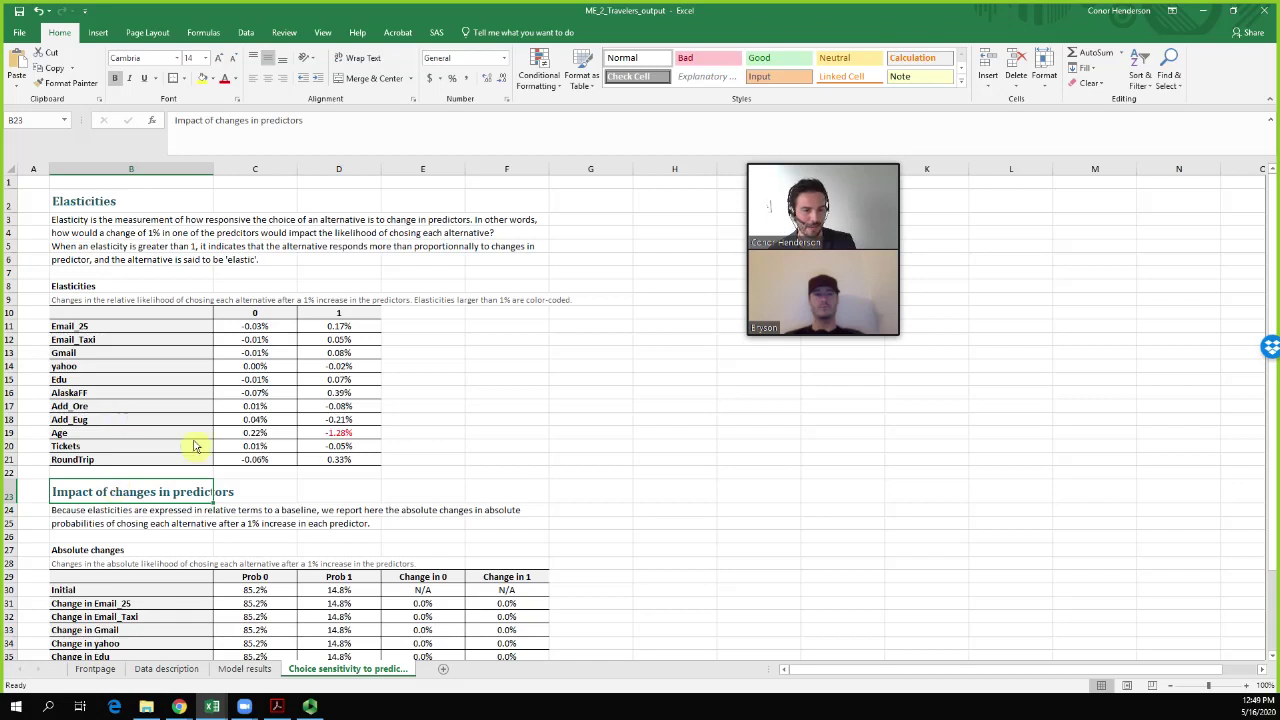
# Enter =ABS(D11) in E11 and fill it down to E21 to get the absolute alternative 1 elasticities
pyautogui.click(421, 331)
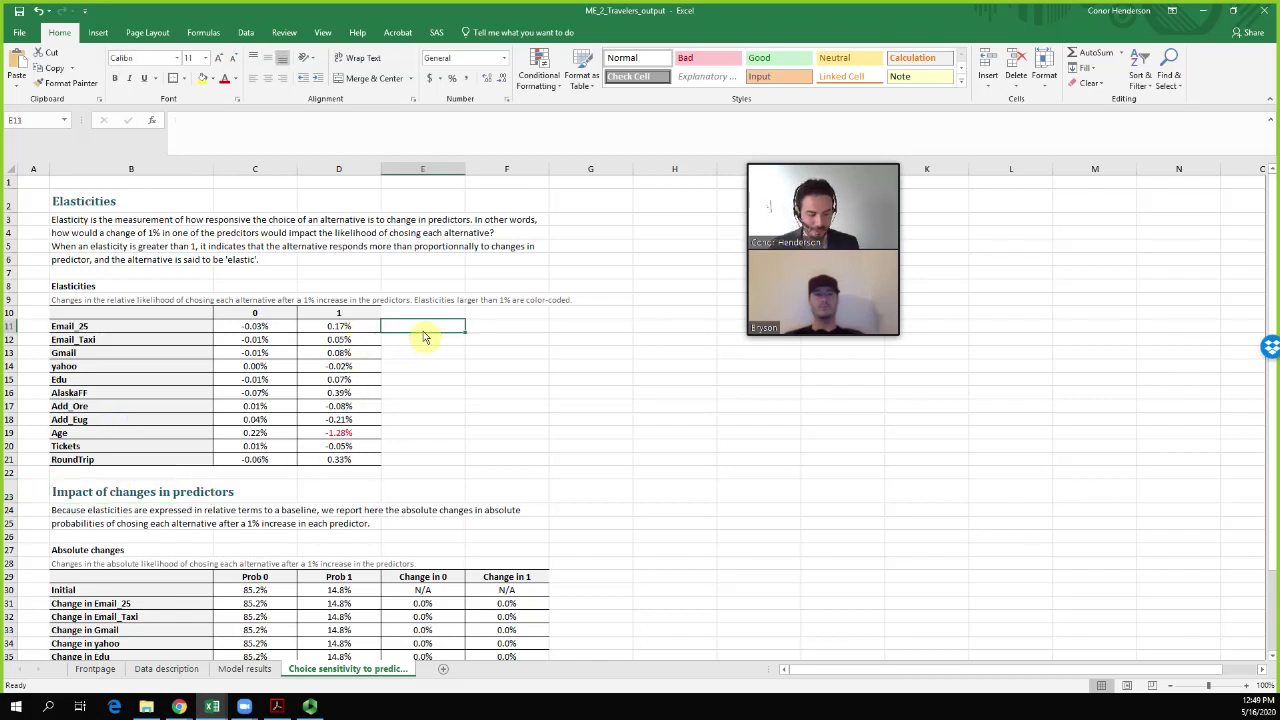
pyautogui.write('=')
pyautogui.press('Left')
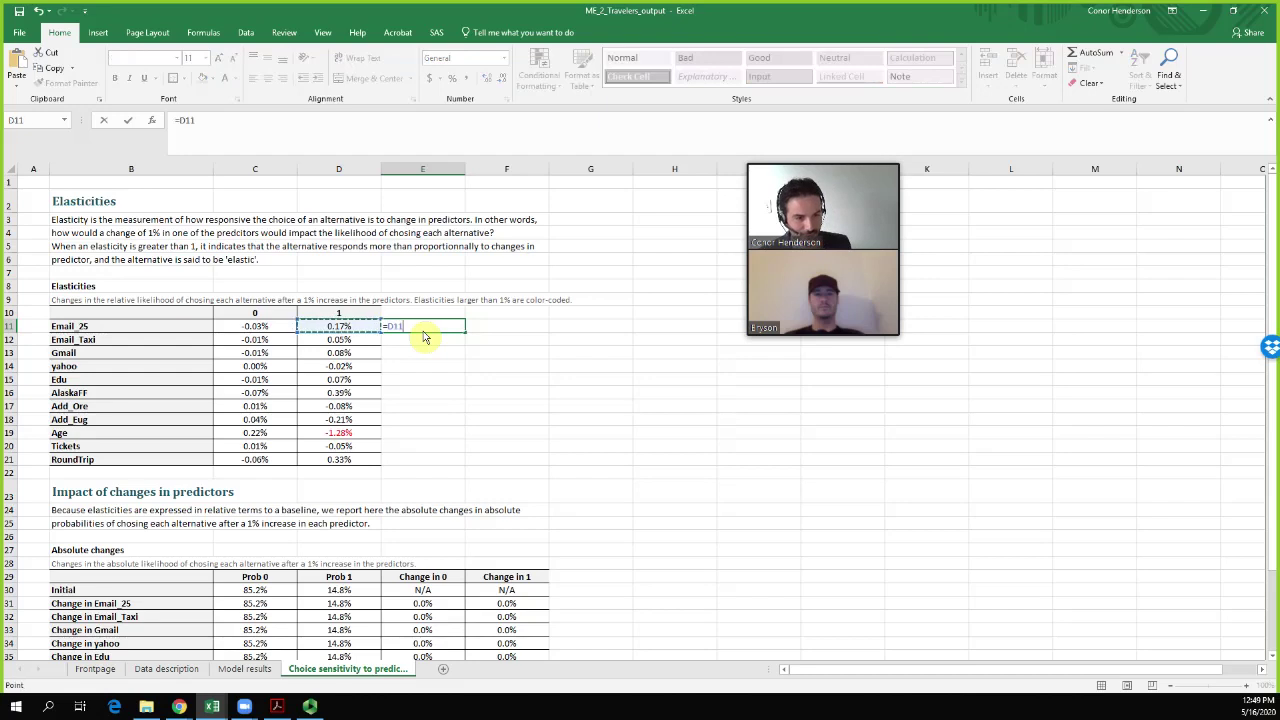
pyautogui.press('BackSpace')
pyautogui.press('BackSpace')
pyautogui.press('BackSpace')
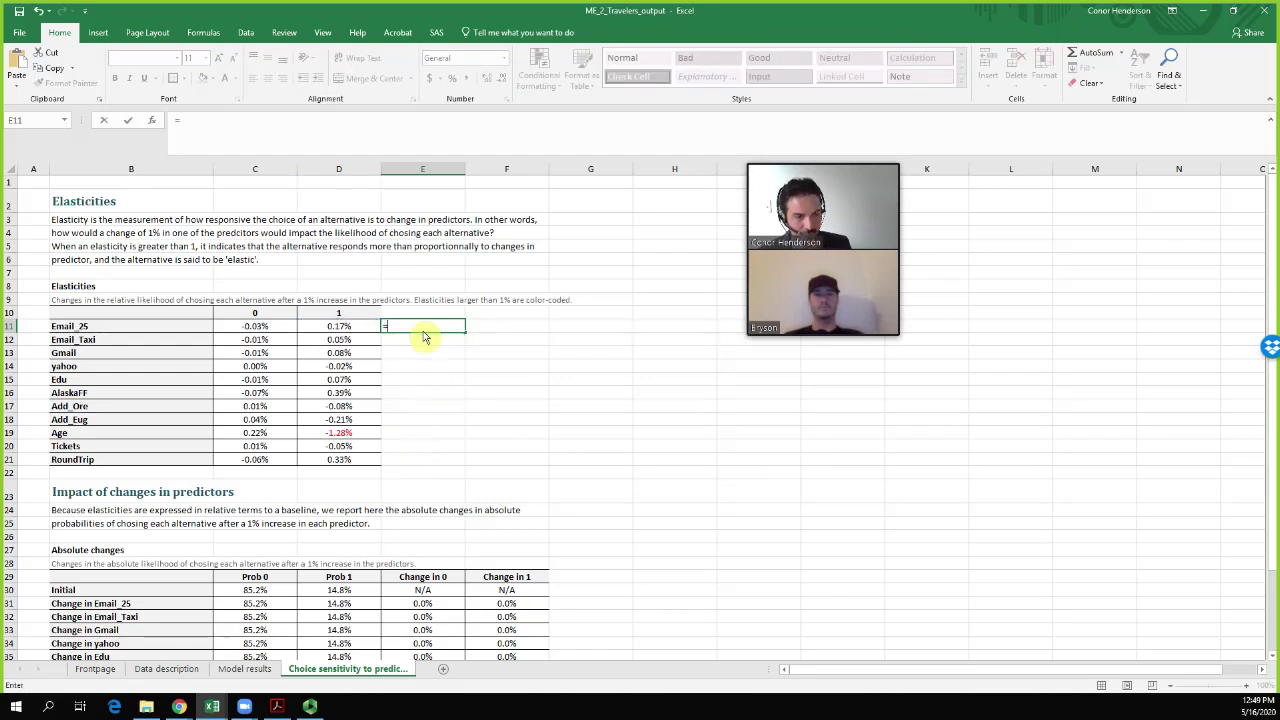
pyautogui.write('abs(')
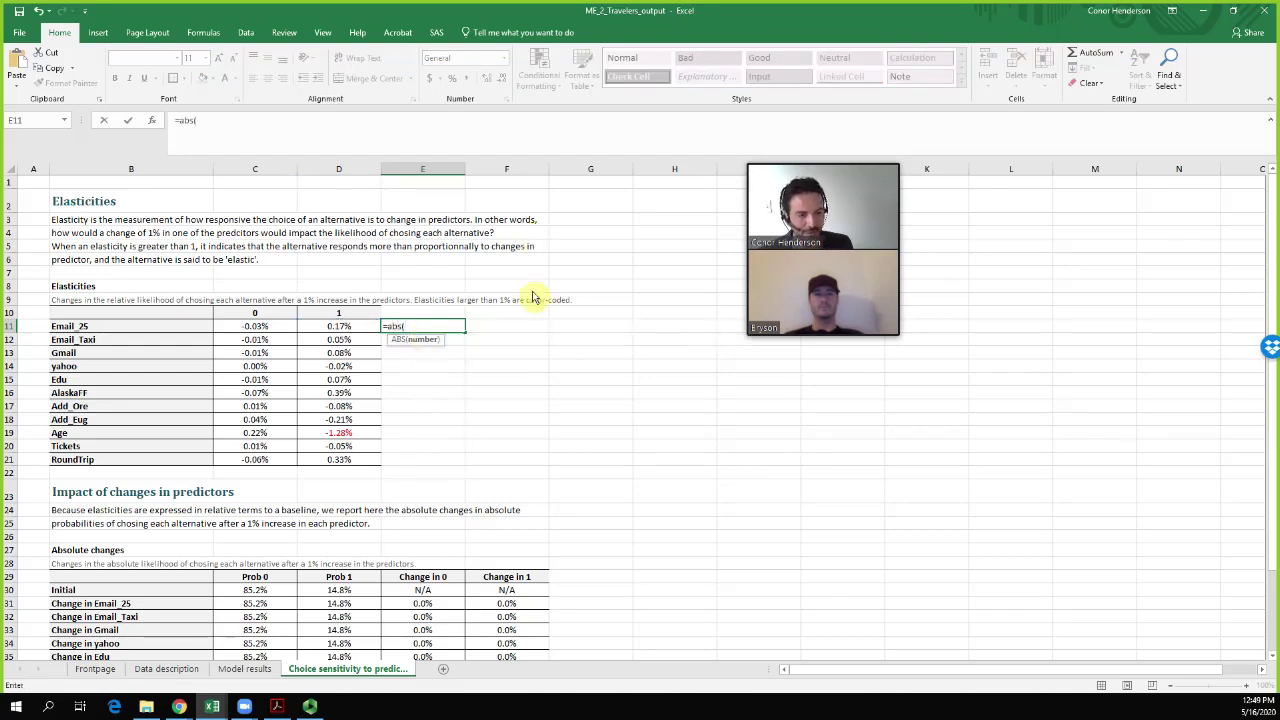
pyautogui.click(340, 328)
pyautogui.write(')')
pyautogui.press('Return')
pyautogui.click(460, 328)
pyautogui.moveTo(465, 332); pyautogui.dragTo(452, 464)
# Apply a green-yellow-red color scale to the absolute elasticities in E11:E21, with green for the highest values
pyautogui.click(538, 82)
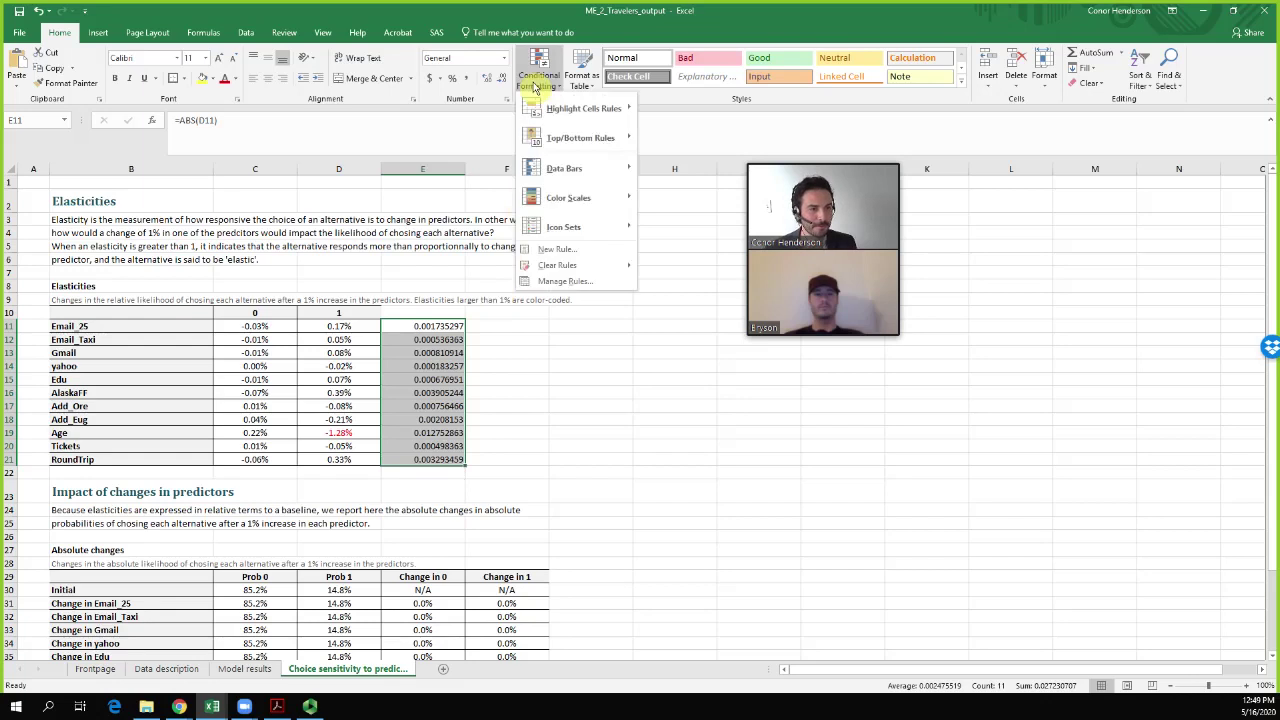
pyautogui.moveTo(580, 200)
pyautogui.click(652, 198)
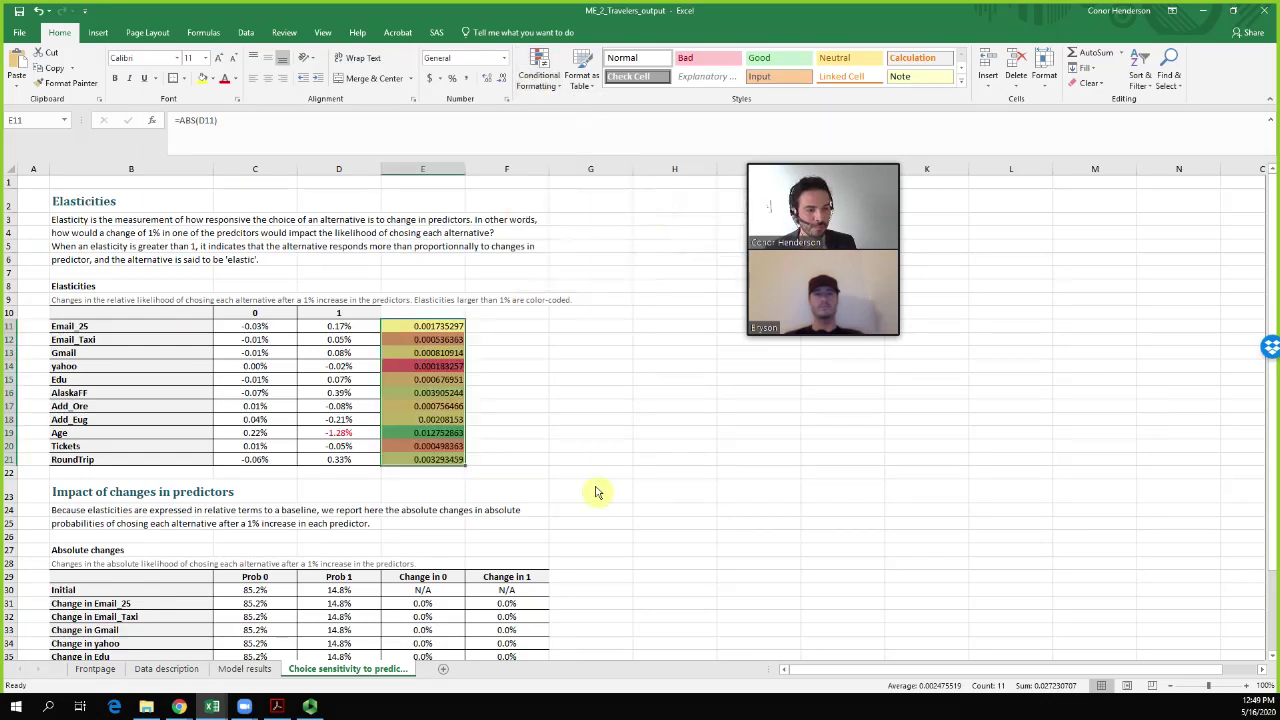
pyautogui.click(595, 491)
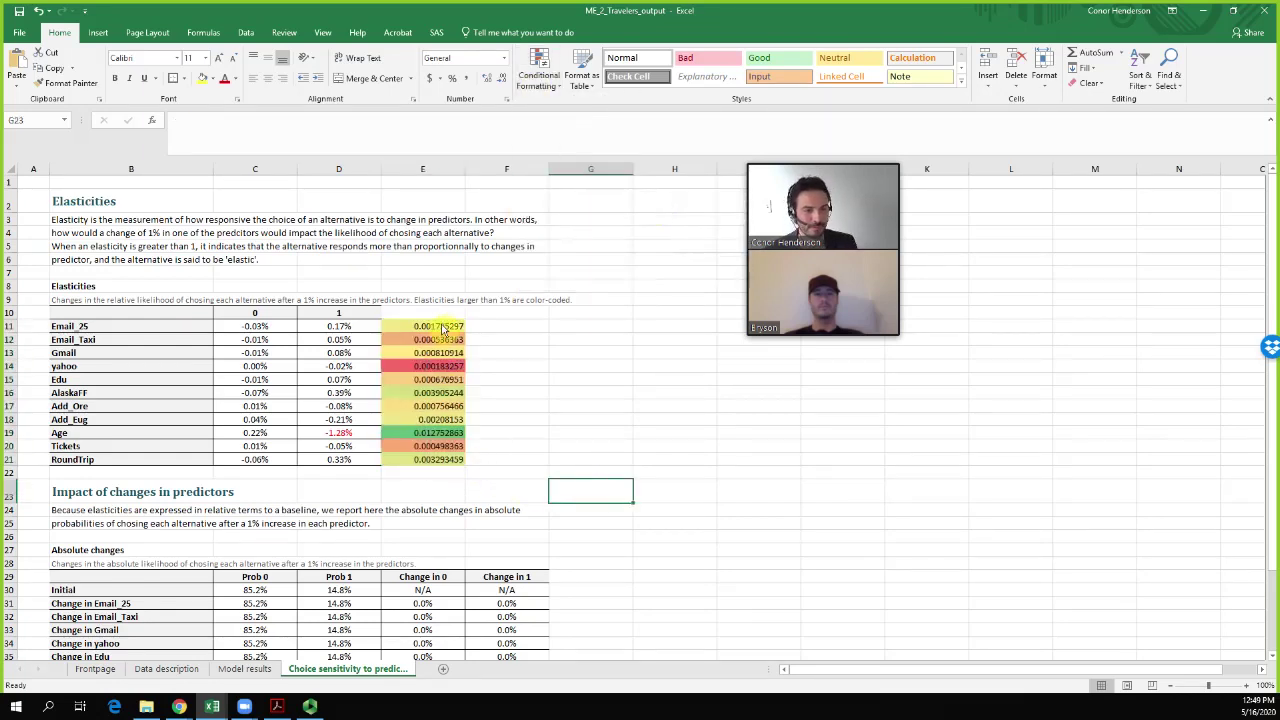
# Format the absolute elasticities in E11:E21 as percentages with two decimal places
pyautogui.moveTo(430, 326); pyautogui.dragTo(450, 459)
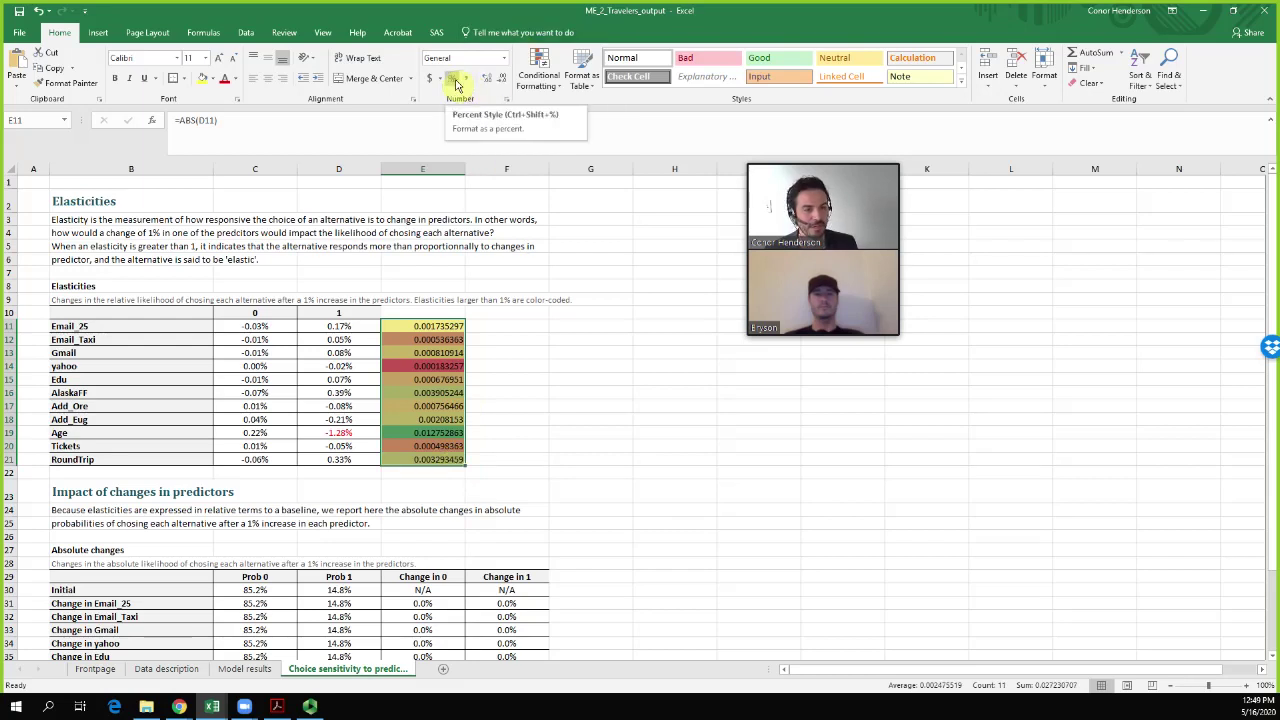
pyautogui.click(455, 82)
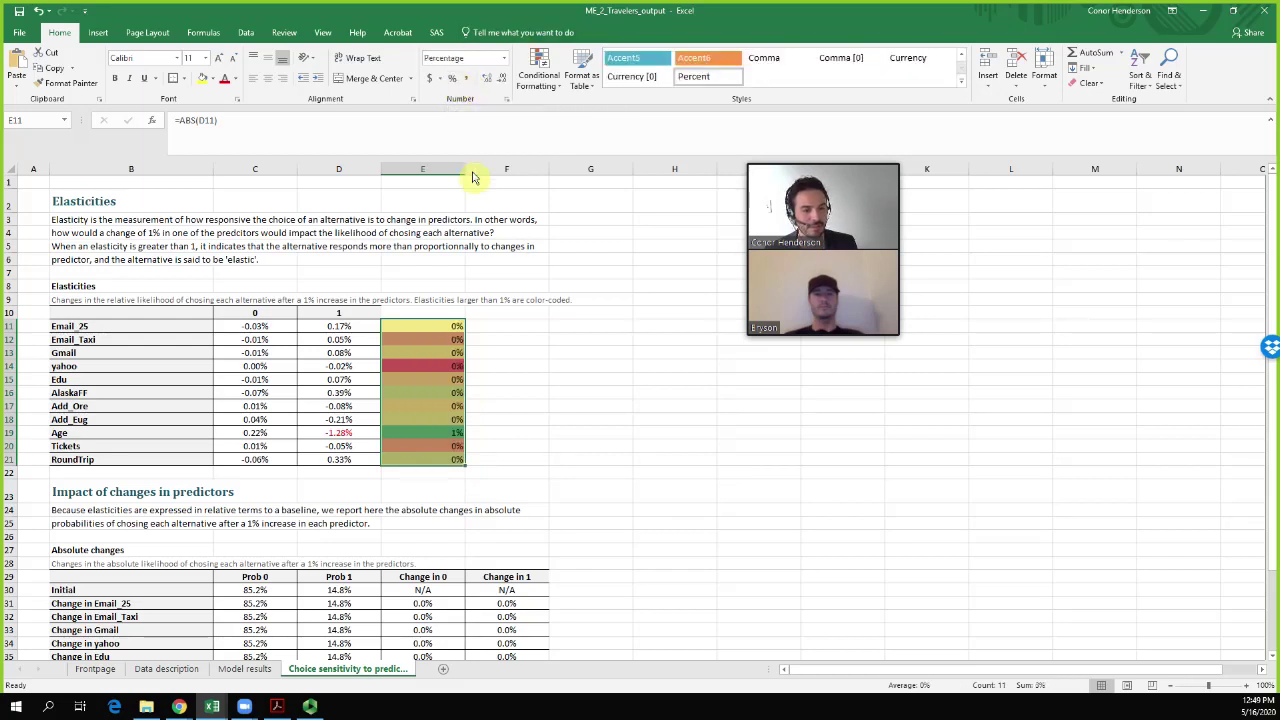
pyautogui.click(500, 82)
pyautogui.click(500, 82)
pyautogui.click(515, 435)
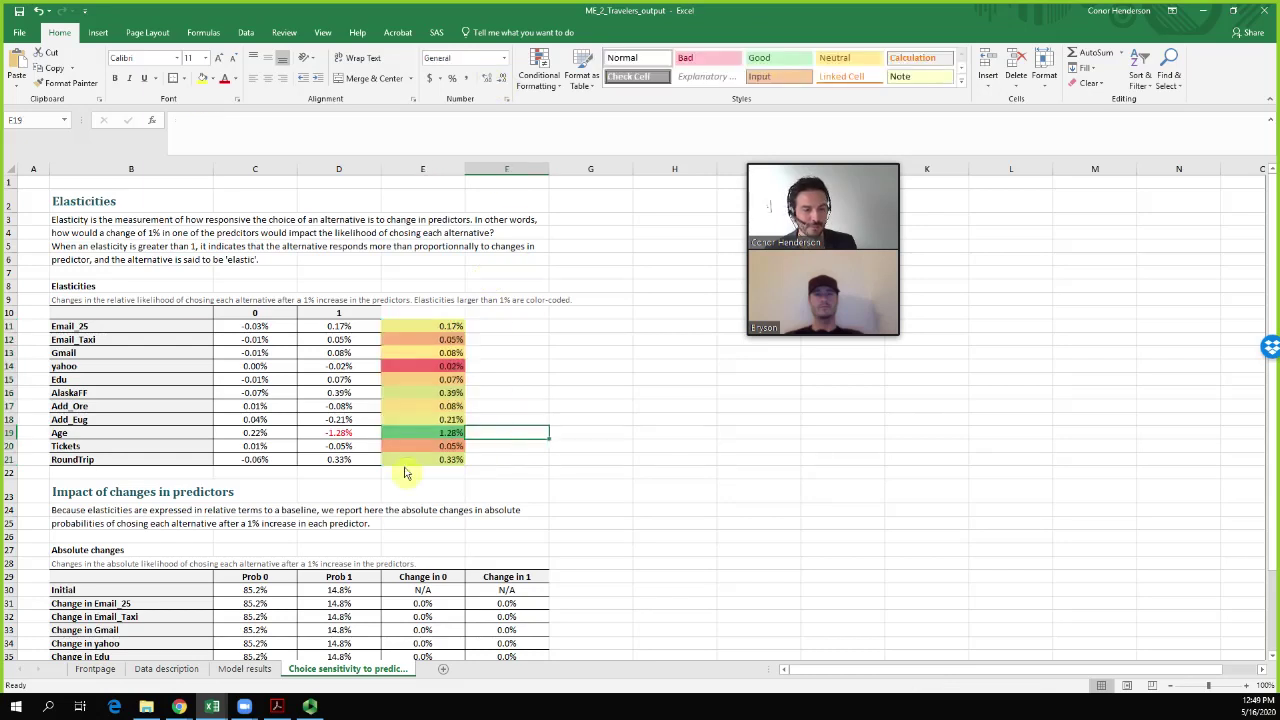
# Examine the Age row's elasticities, and compare them with the Age and Add_Eug parameters on the Model results sheet
pyautogui.click(135, 437)
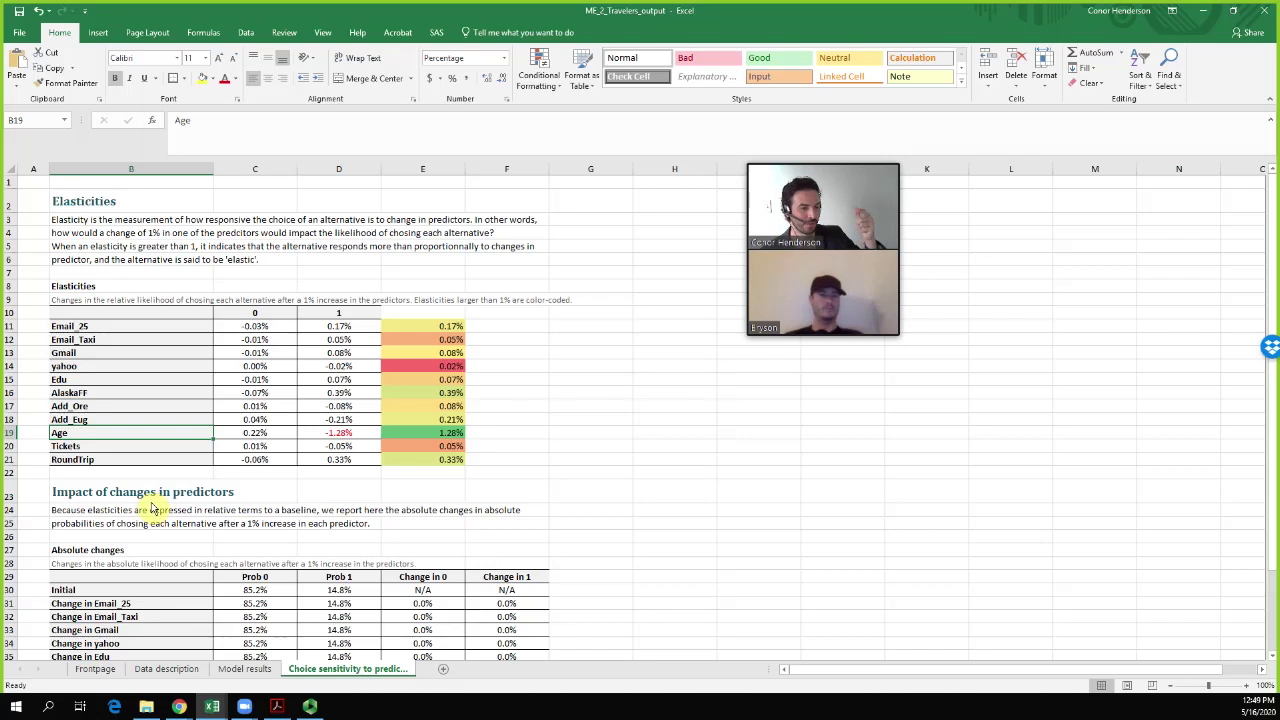
pyautogui.click(335, 436)
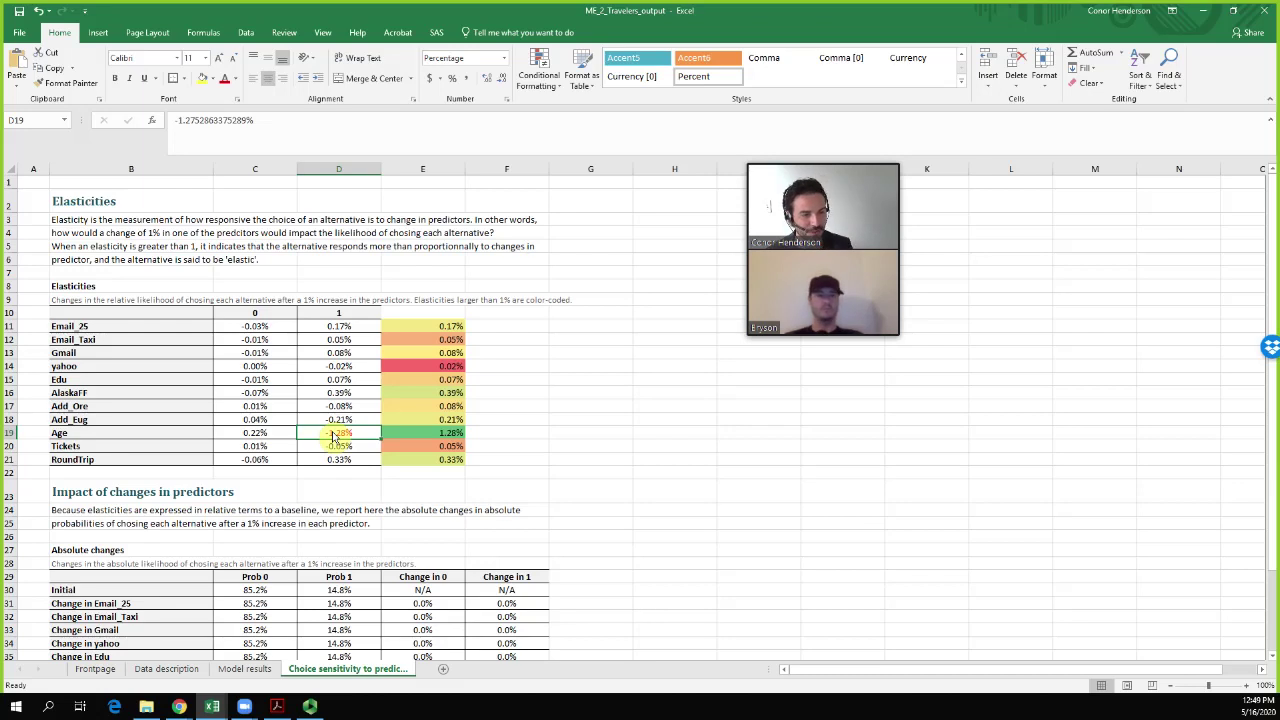
pyautogui.moveTo(415, 433); pyautogui.dragTo(97, 434)
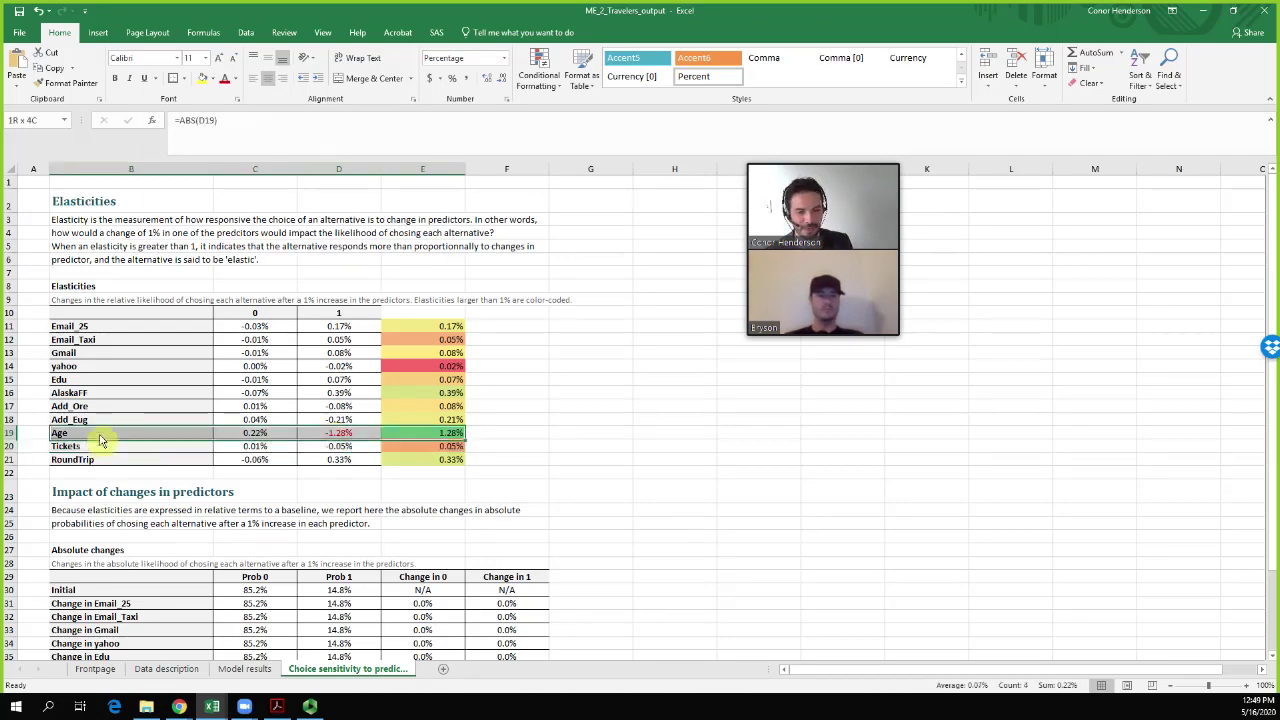
pyautogui.click(155, 463)
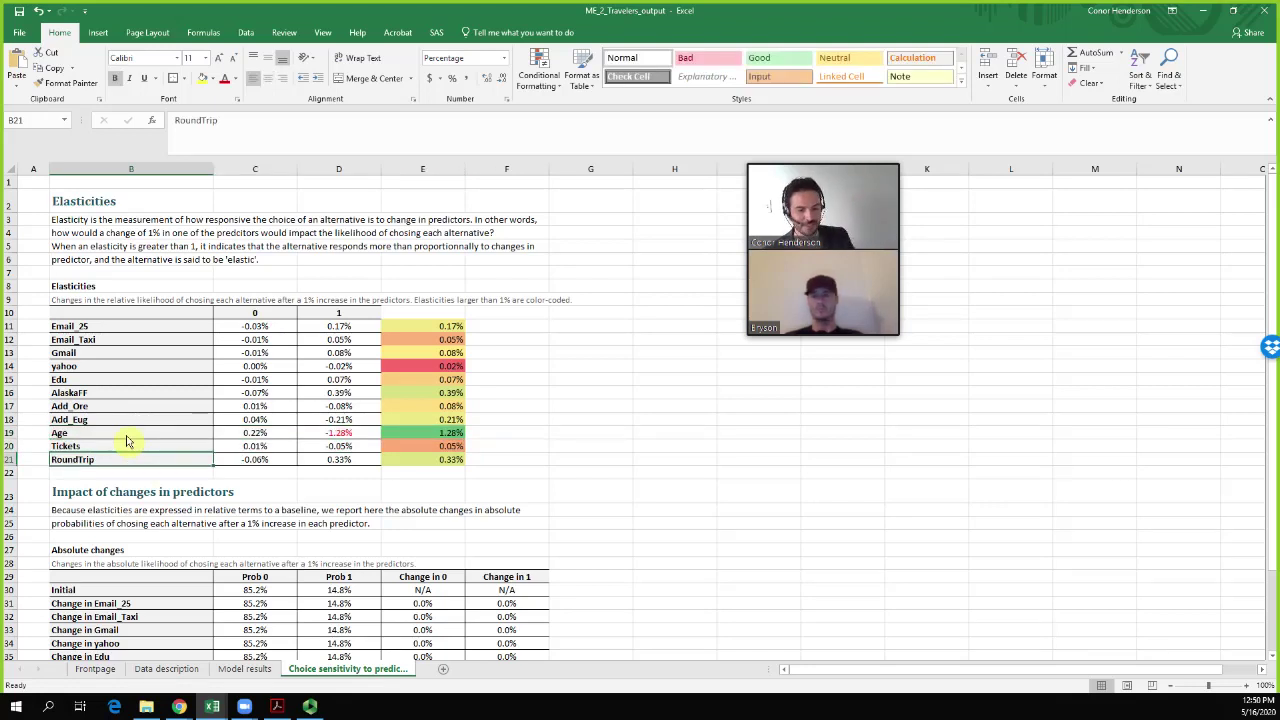
pyautogui.click(244, 668)
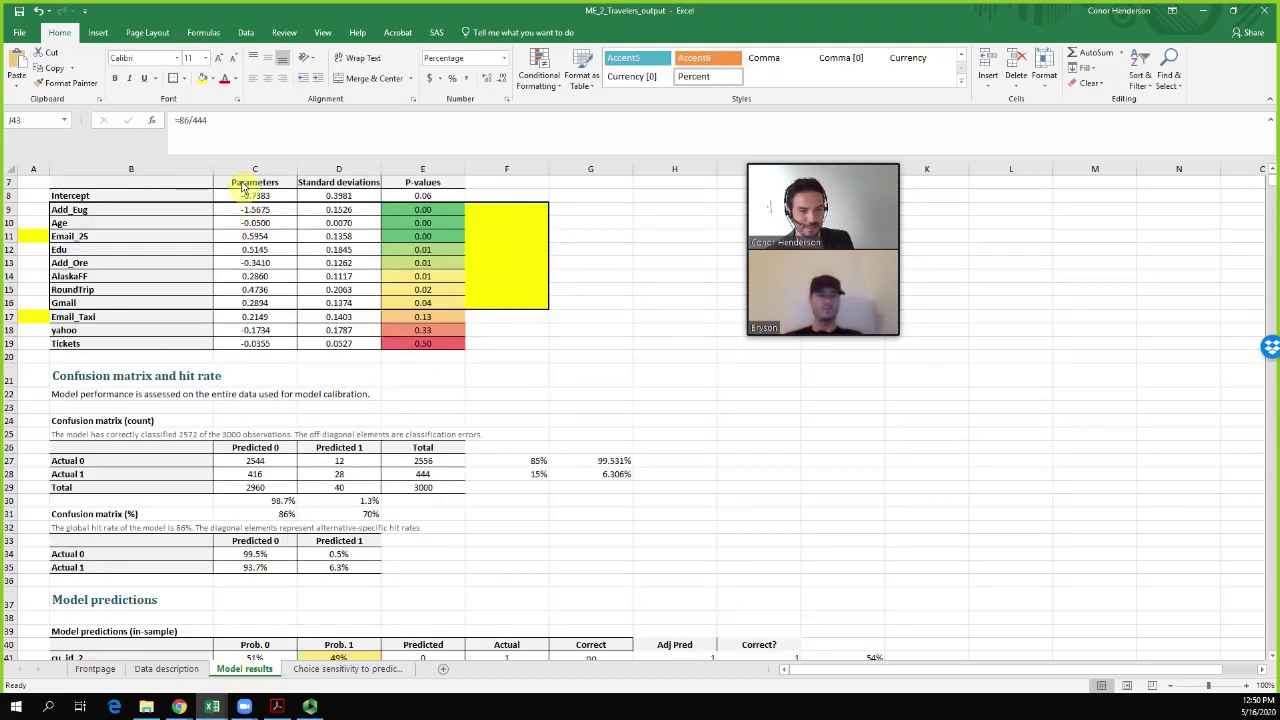
pyautogui.moveTo(126, 223); pyautogui.dragTo(425, 229)
pyautogui.click(277, 226)
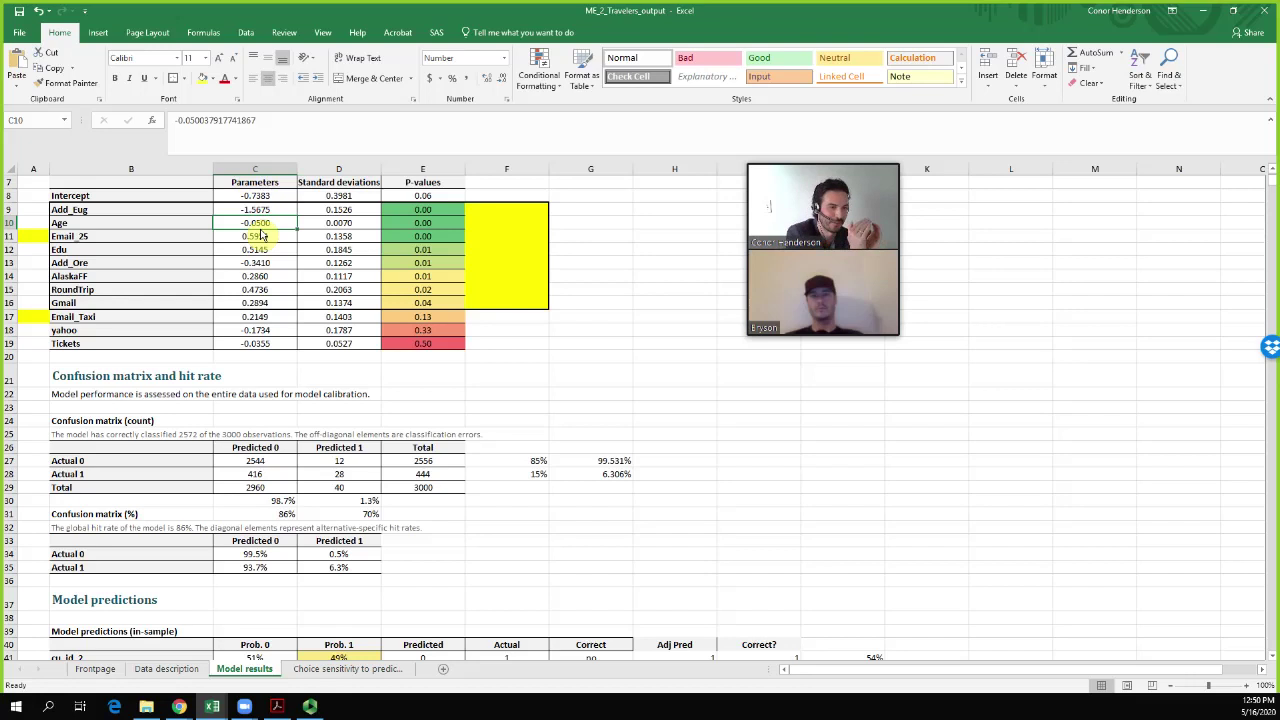
pyautogui.click(266, 210)
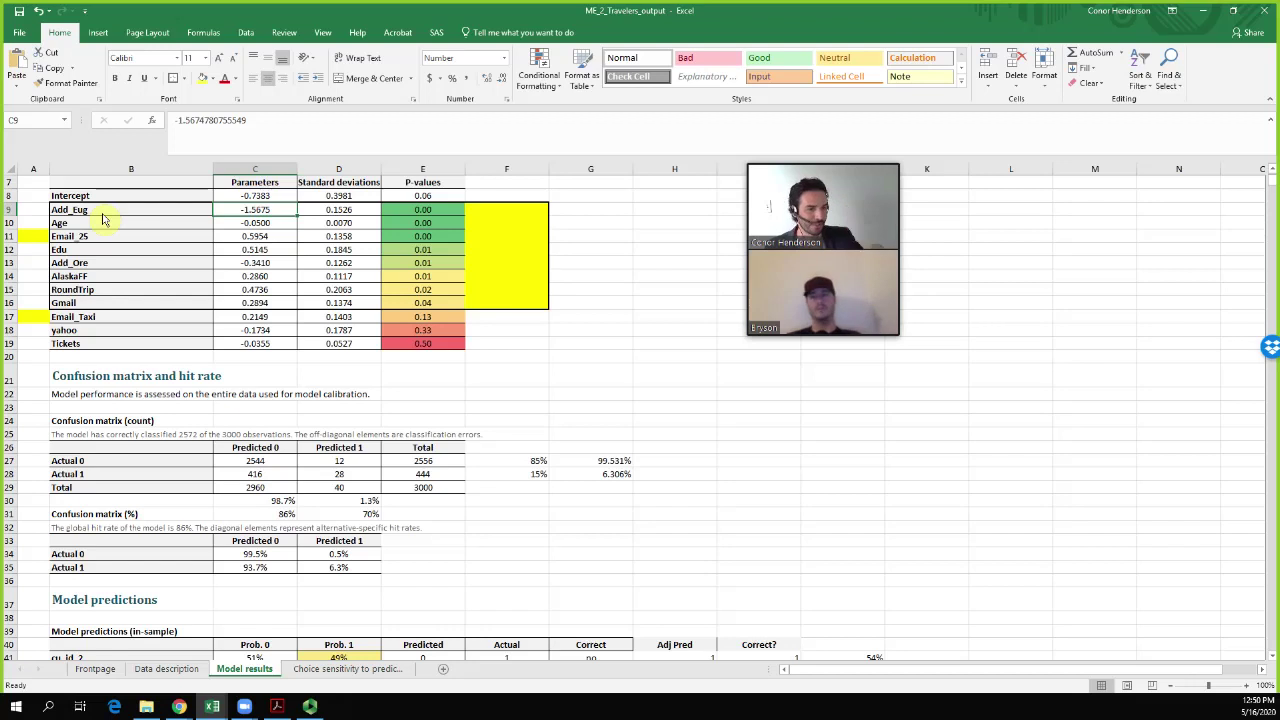
# Return to the choice sensitivity sheet and examine the absolute elasticities in E11:E21 along with the Age and Gmail predictors
pyautogui.click(345, 670)
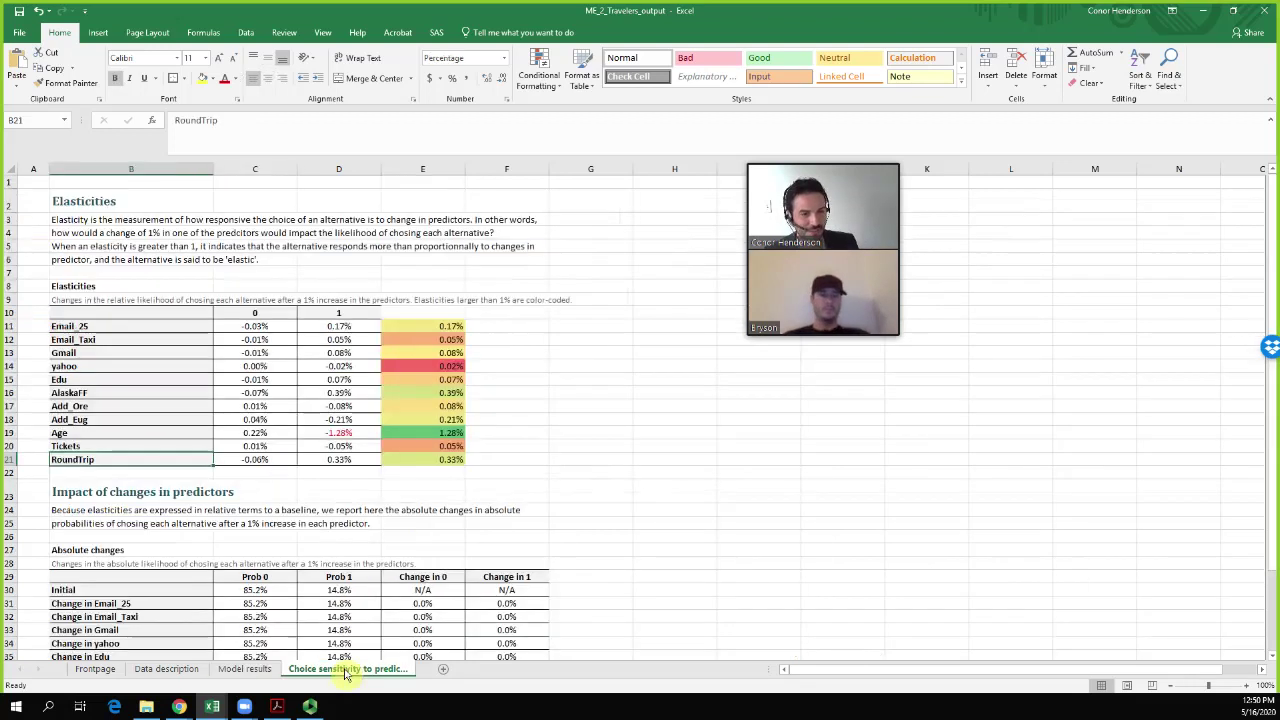
pyautogui.click(422, 328)
pyautogui.moveTo(422, 333); pyautogui.dragTo(428, 466)
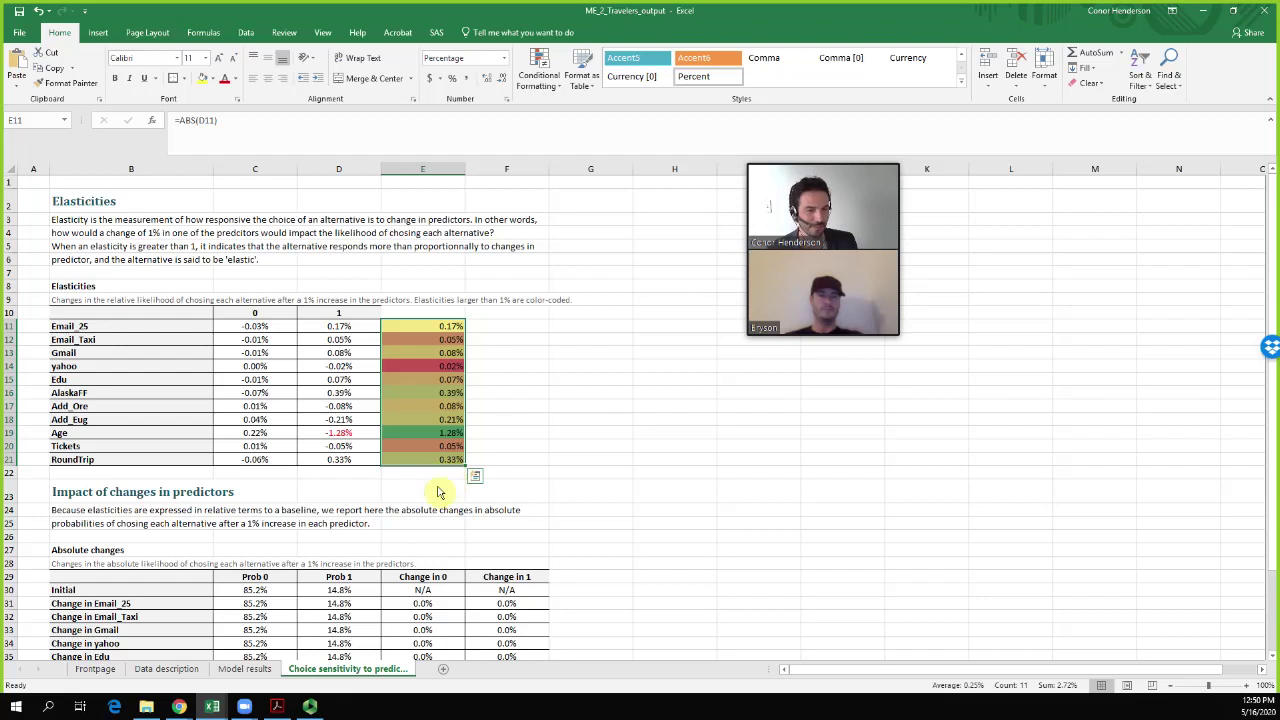
pyautogui.click(420, 490)
pyautogui.click(88, 435)
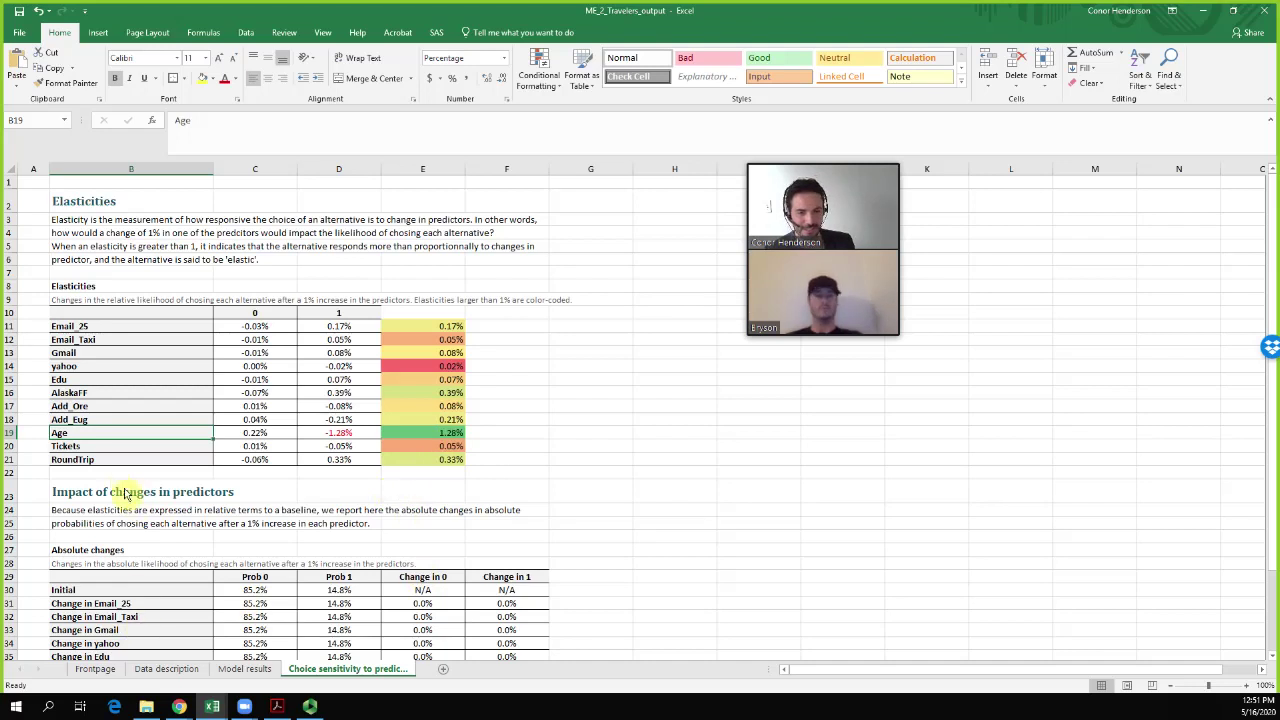
pyautogui.click(90, 356)
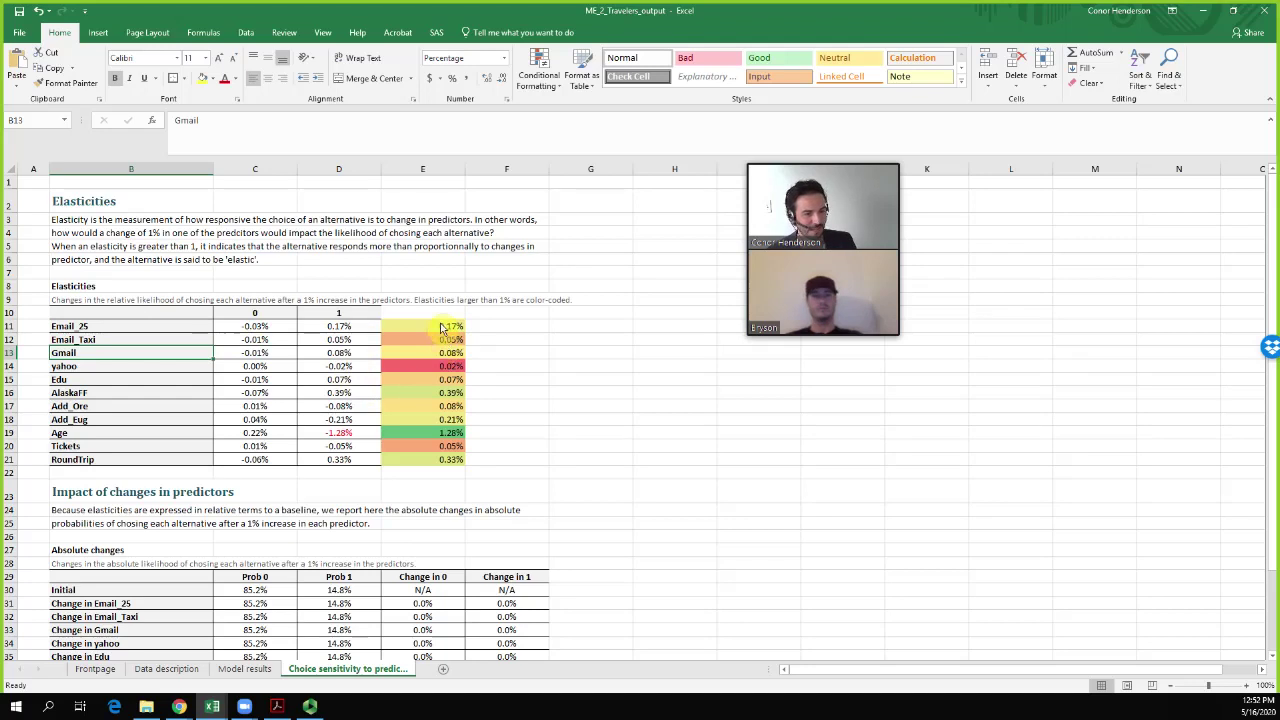
# Sort the predictor rows 11 to 21 of the Elasticities table by column E, largest to smallest
pyautogui.moveTo(8, 326); pyautogui.dragTo(12, 460)
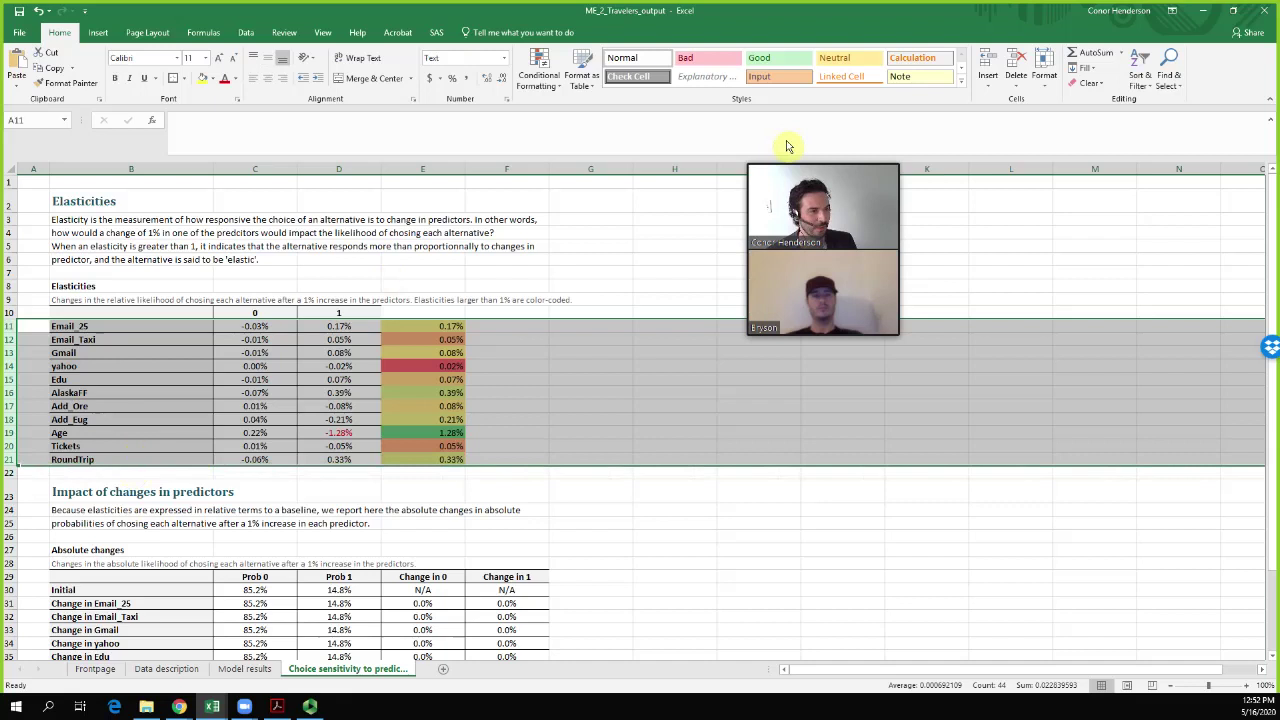
pyautogui.moveTo(795, 154); pyautogui.dragTo(793, 128)
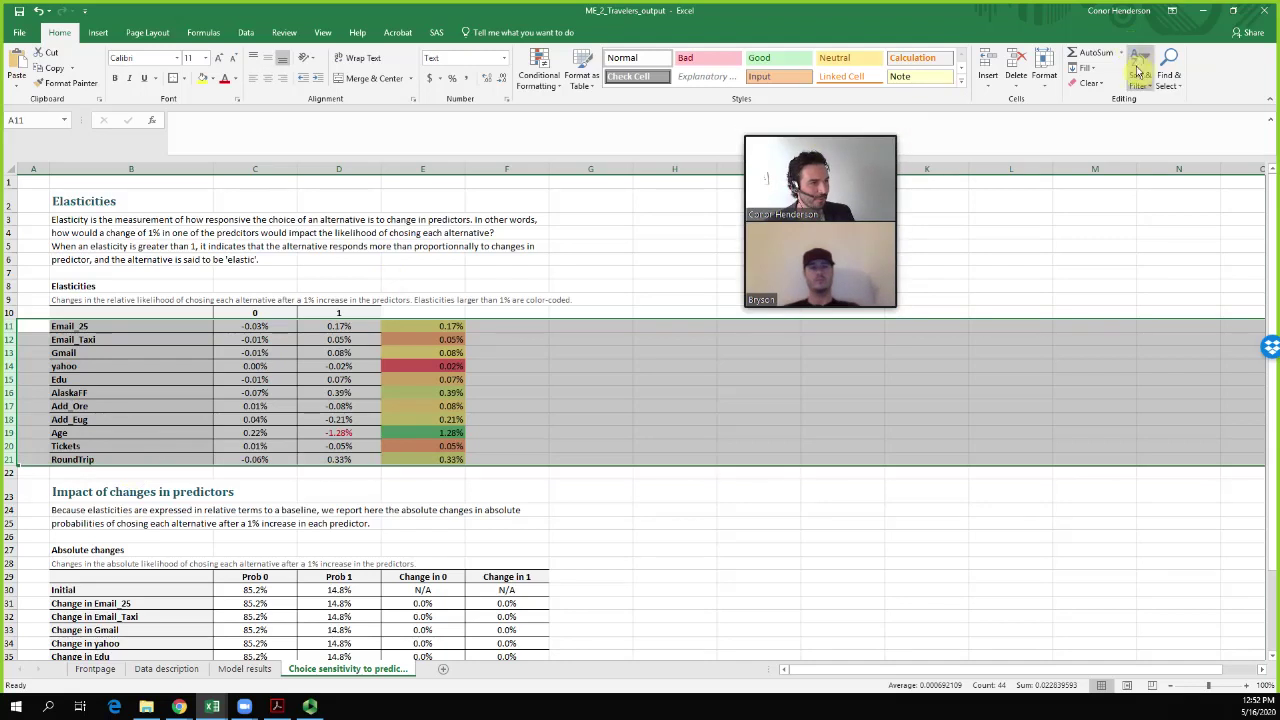
pyautogui.click(1139, 72)
pyautogui.click(1162, 133)
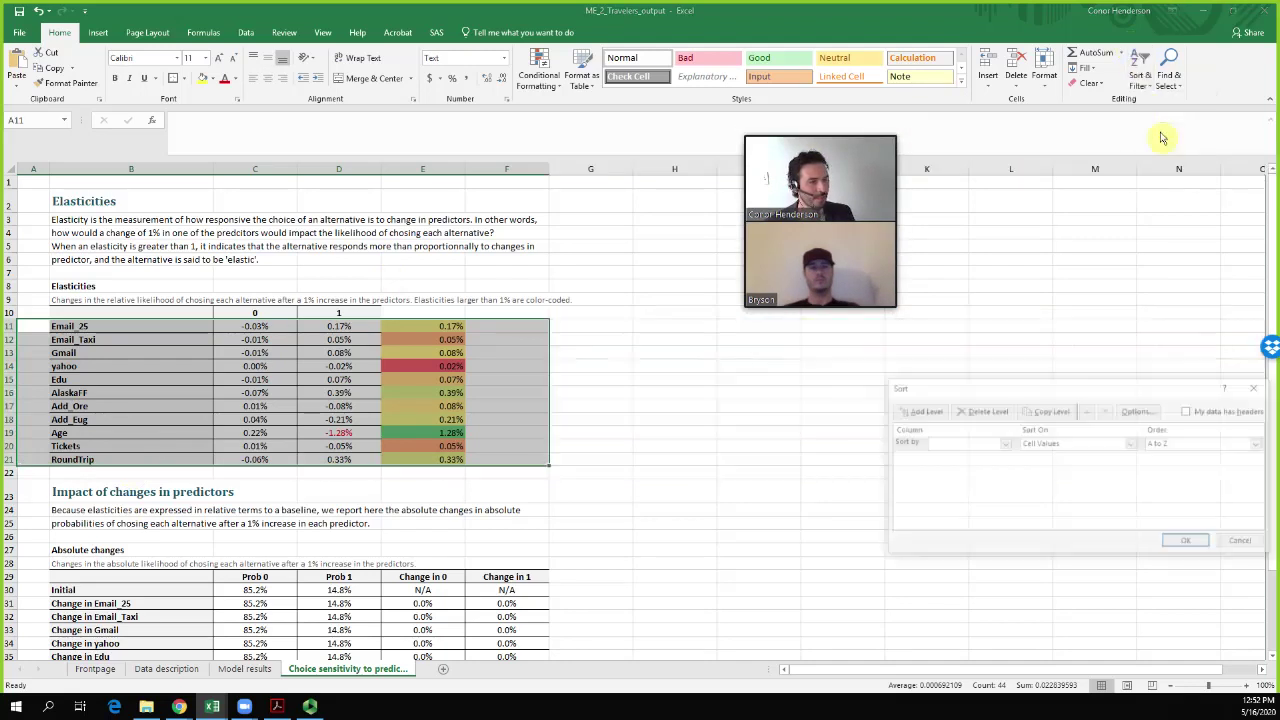
pyautogui.click(982, 450)
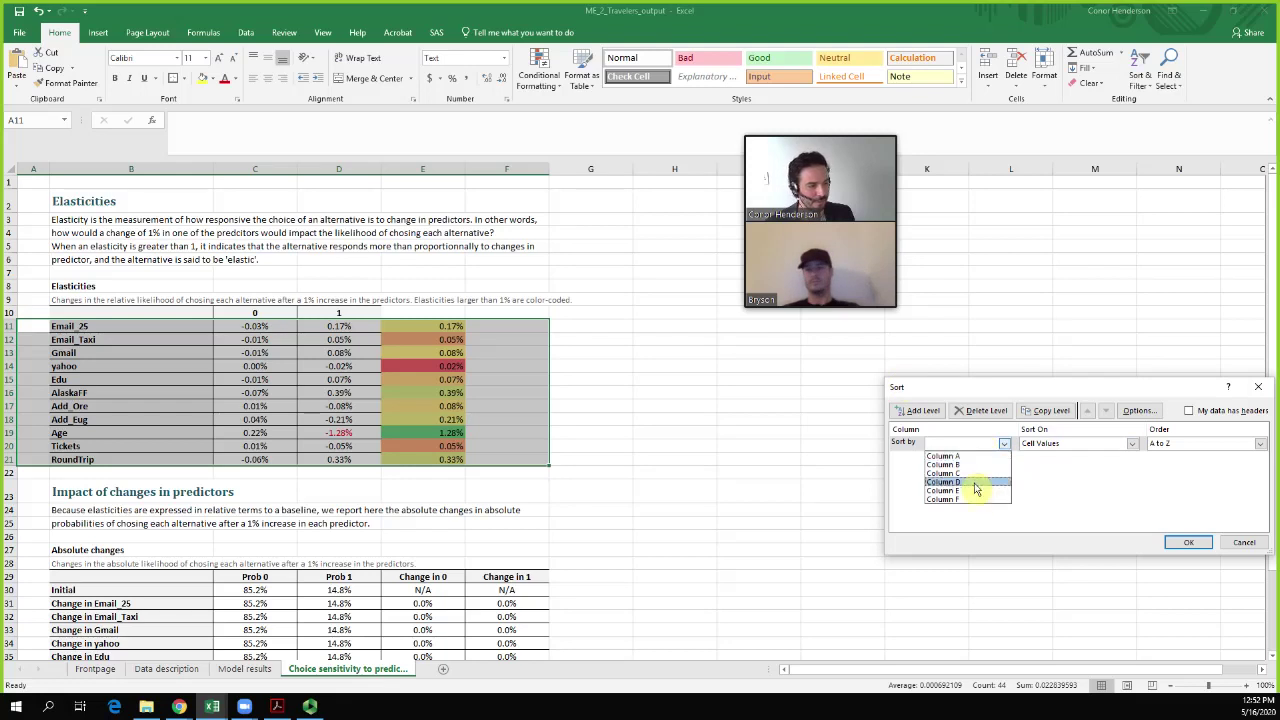
pyautogui.click(971, 498)
pyautogui.click(1185, 450)
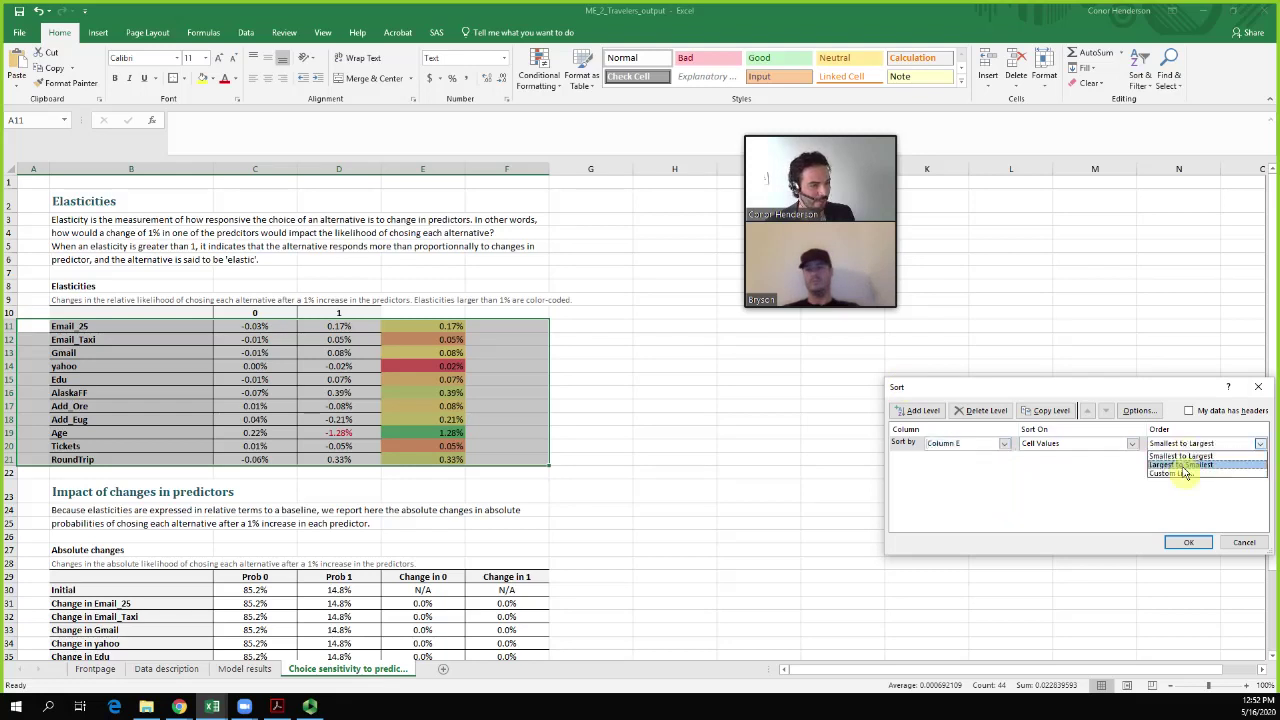
pyautogui.click(1187, 471)
pyautogui.click(1188, 542)
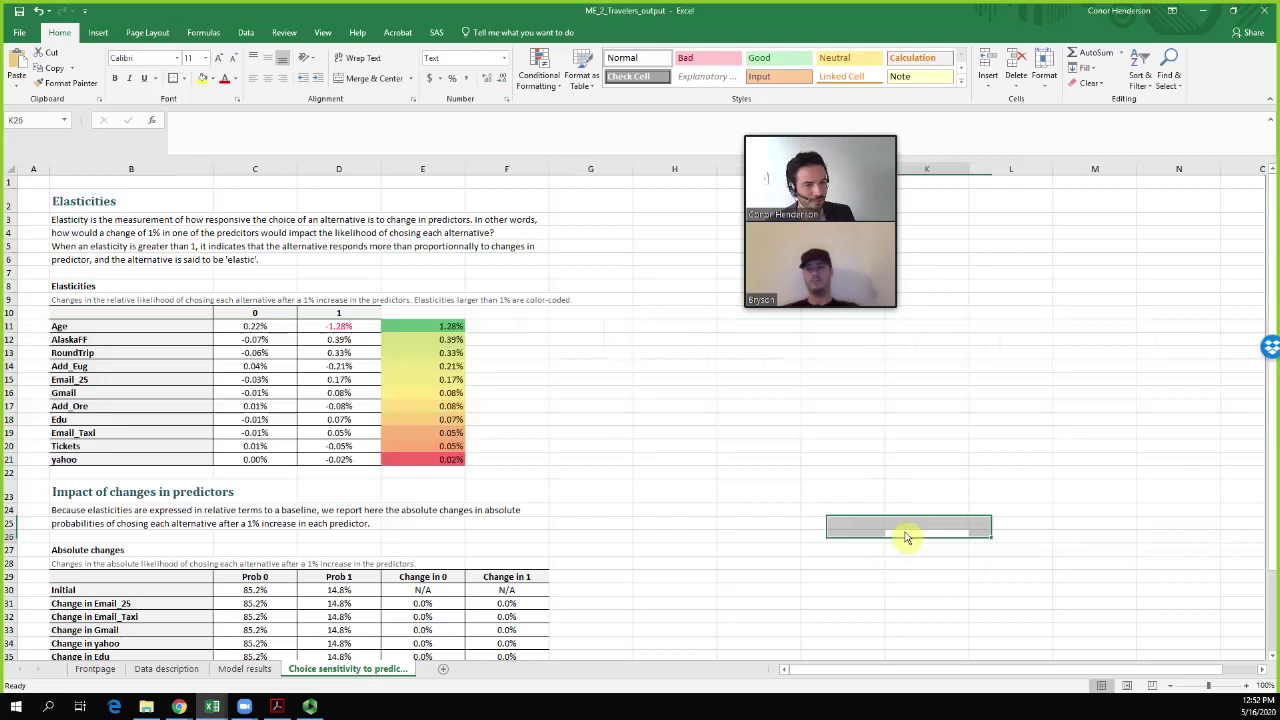
# Copy the predictor names Add_Eug through Gmail from B9:B16 of Model results into G11:G18 beside the sorted Elasticities table
pyautogui.moveTo(58, 327); pyautogui.dragTo(443, 408)
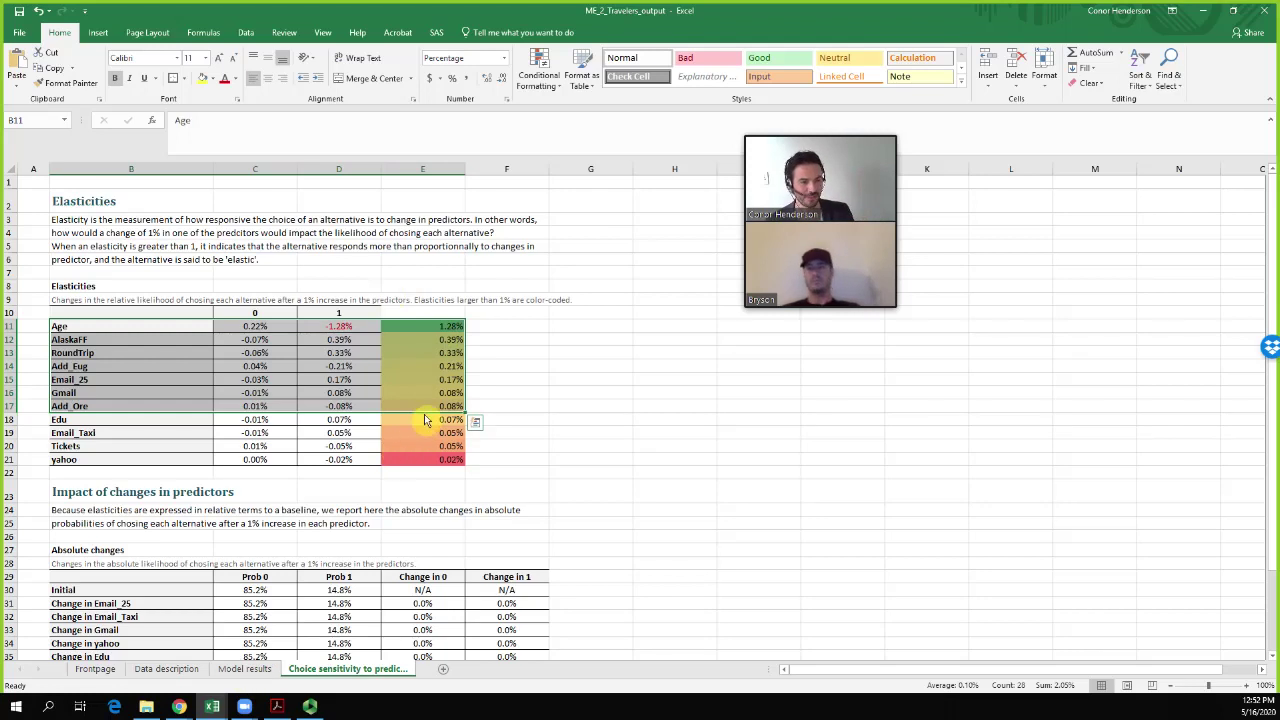
pyautogui.click(244, 668)
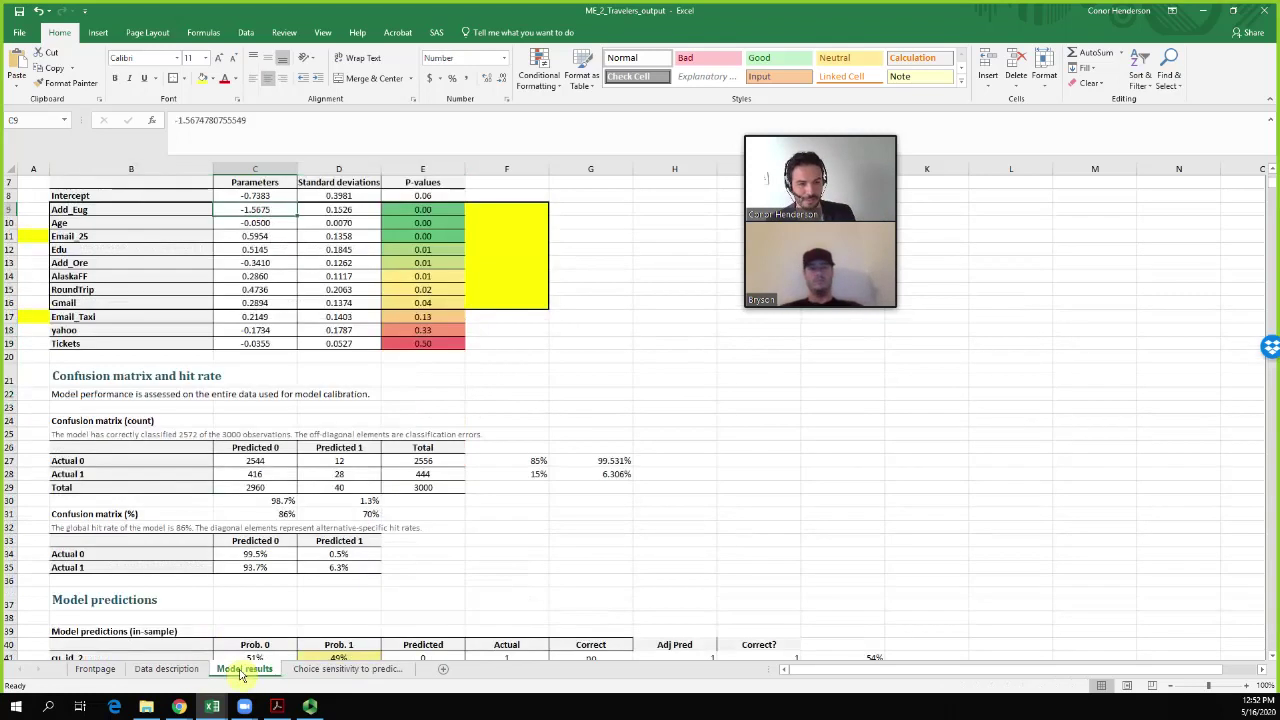
pyautogui.moveTo(85, 210); pyautogui.dragTo(99, 308)
pyautogui.hotkey('ctrl', 'c')
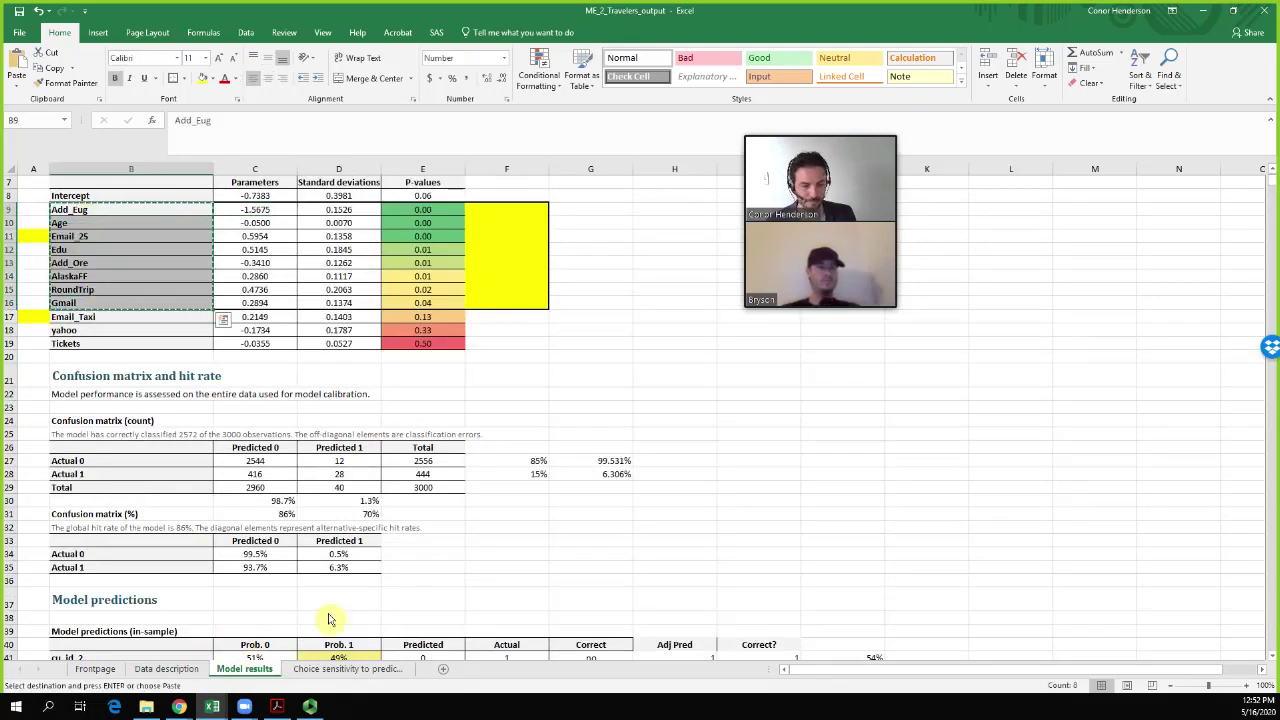
pyautogui.click(350, 668)
pyautogui.click(600, 328)
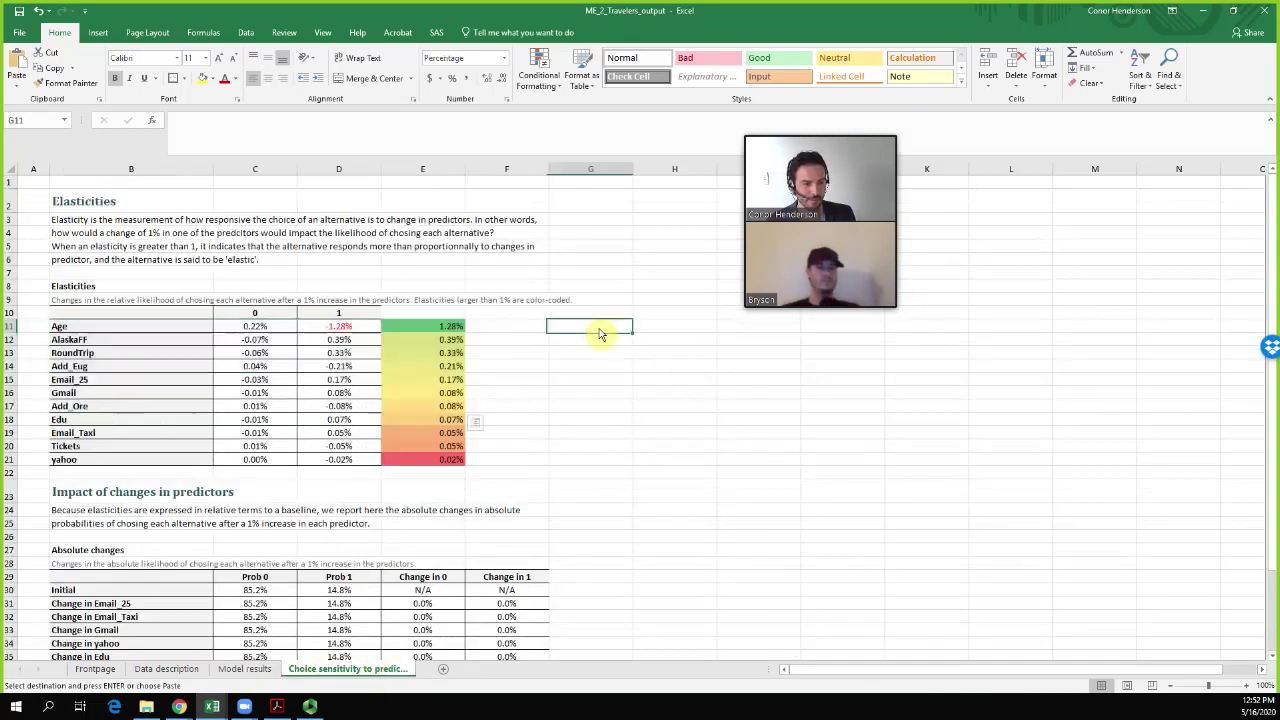
pyautogui.hotkey('ctrl', 'v')
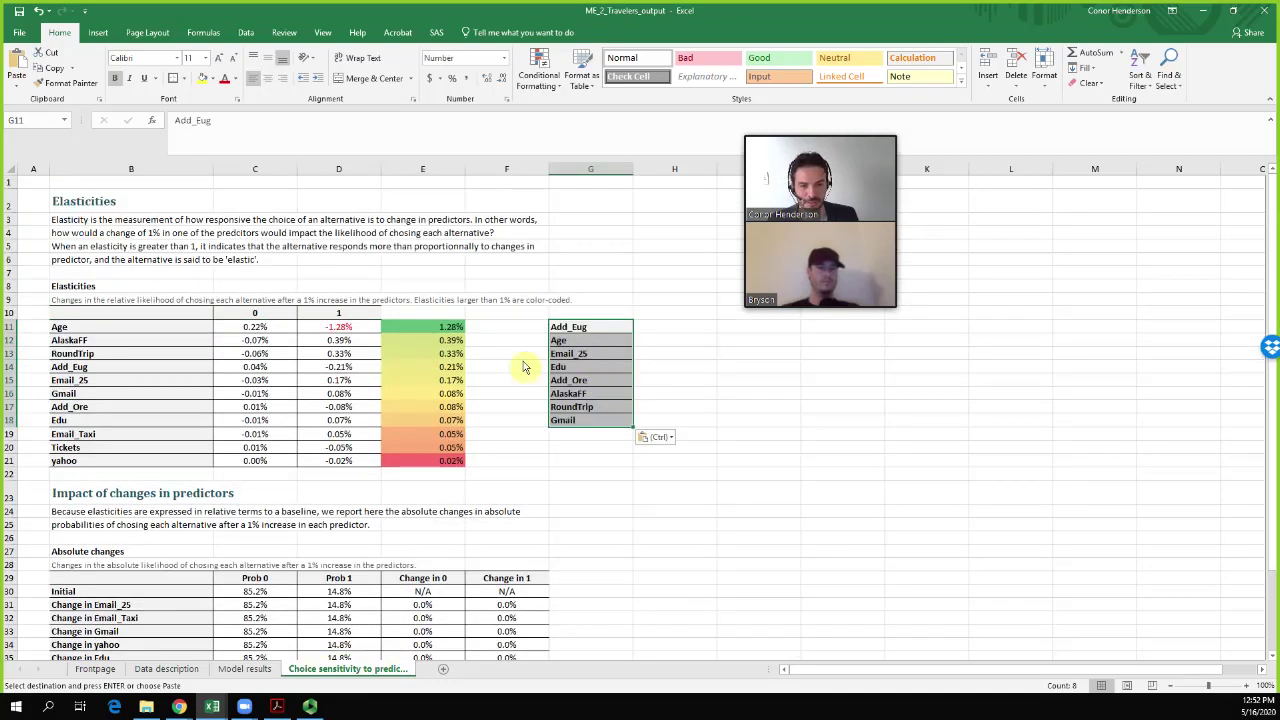
# Compare the lowest-elasticity predictors in B19:B21 and the eight top-ranked ones with the copied names in G11:G18
pyautogui.moveTo(123, 437); pyautogui.dragTo(160, 463)
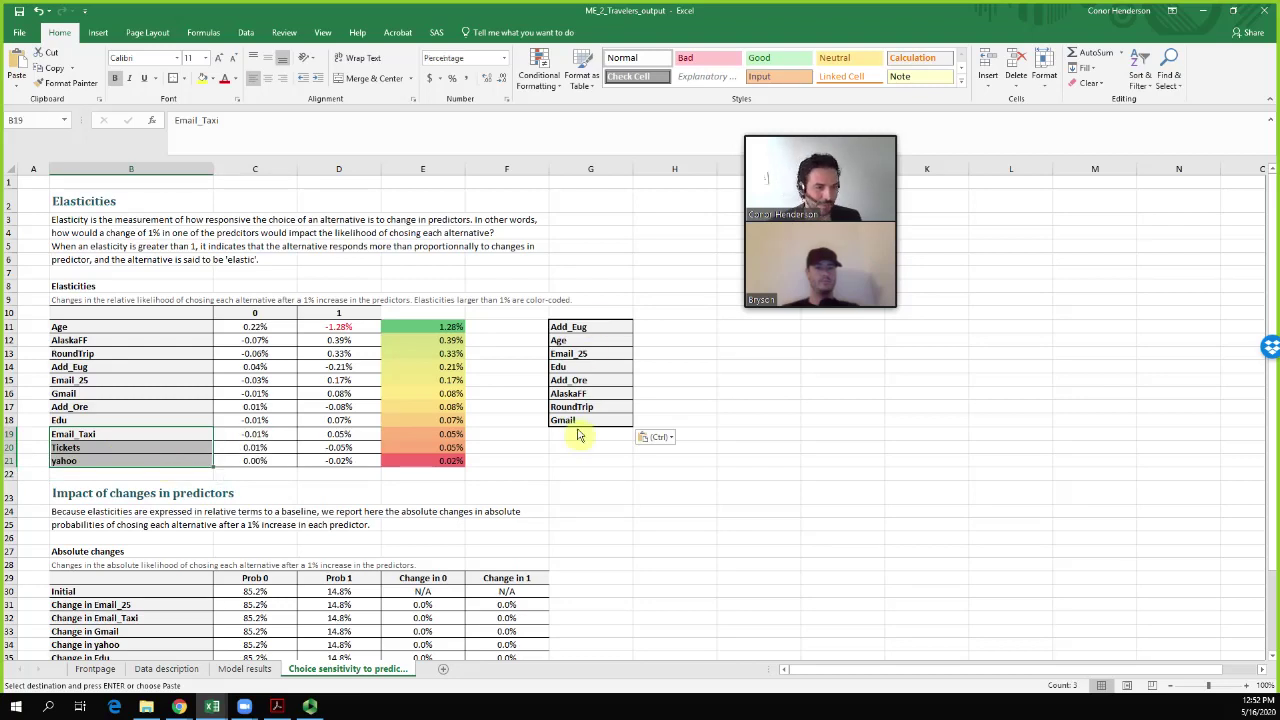
pyautogui.click(527, 472)
pyautogui.click(565, 335)
pyautogui.moveTo(565, 335); pyautogui.dragTo(113, 430)
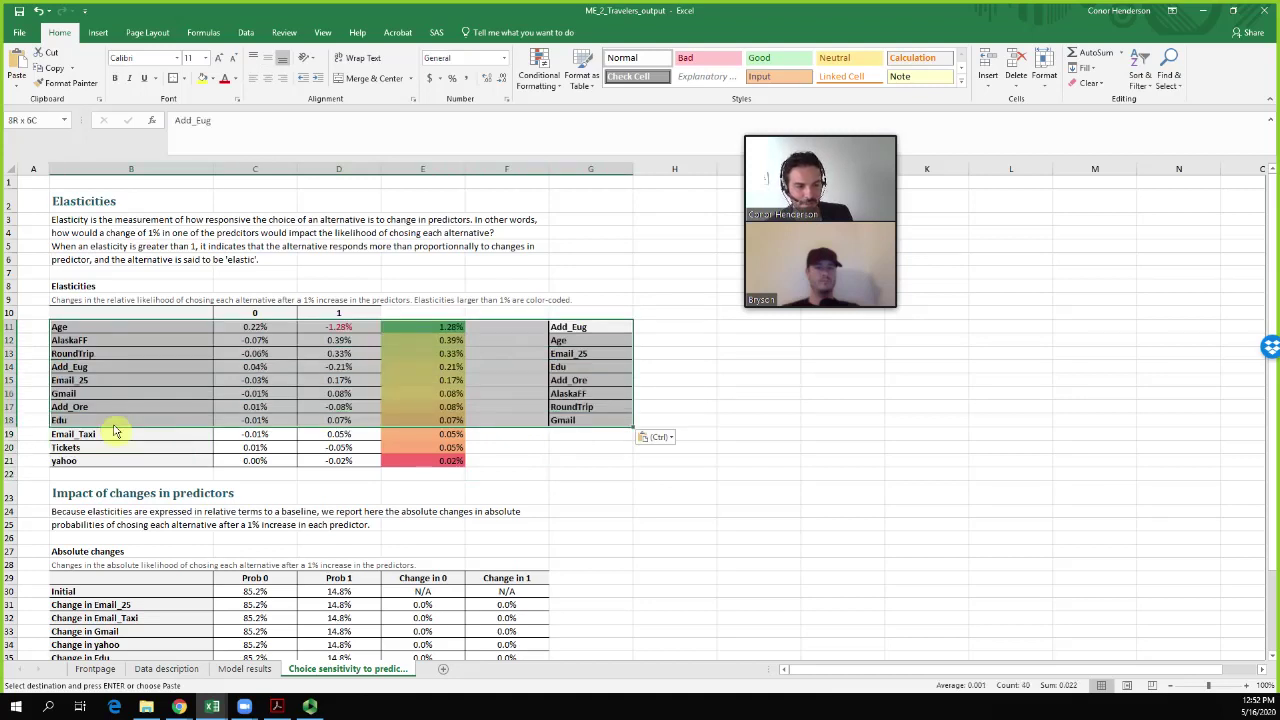
# Clear the copied predictor names from G11:G18
pyautogui.moveTo(590, 328); pyautogui.dragTo(592, 426)
pyautogui.press('Delete')
pyautogui.click(684, 458)
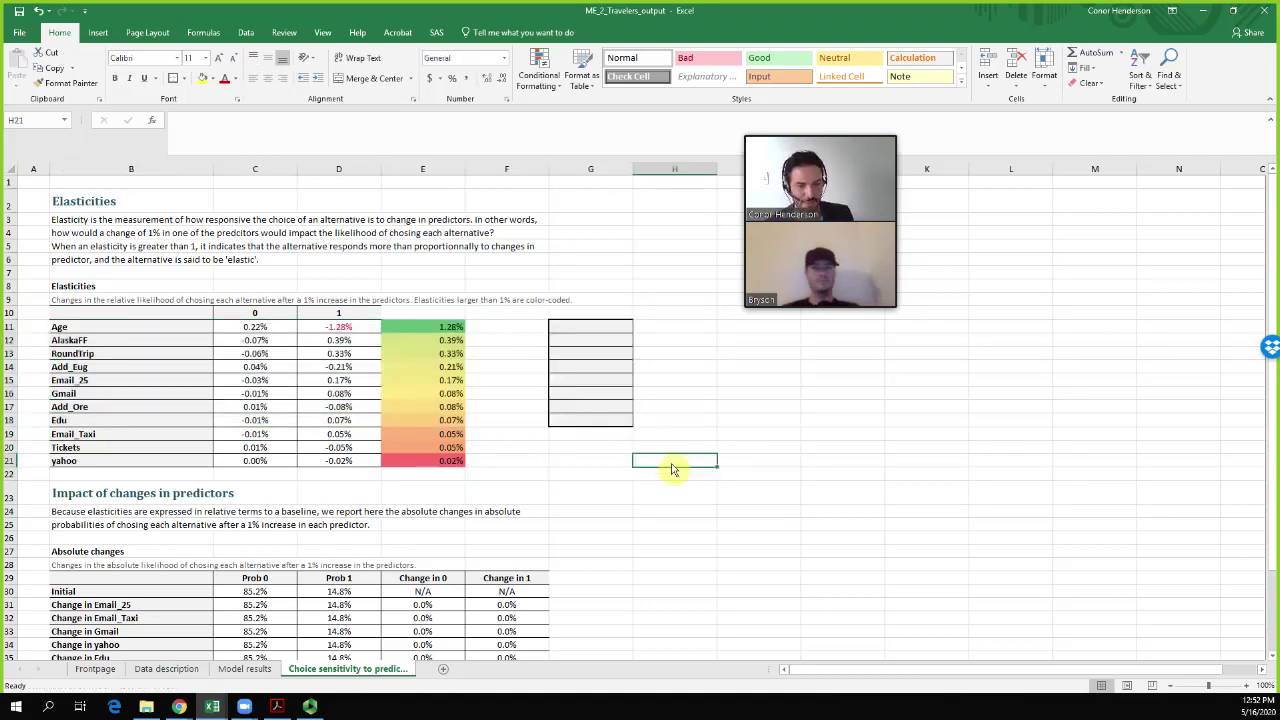
# Examine the ranked predictor names in the Elasticities table one by one, from Age down to Edu
pyautogui.click(92, 330)
pyautogui.press('Down')
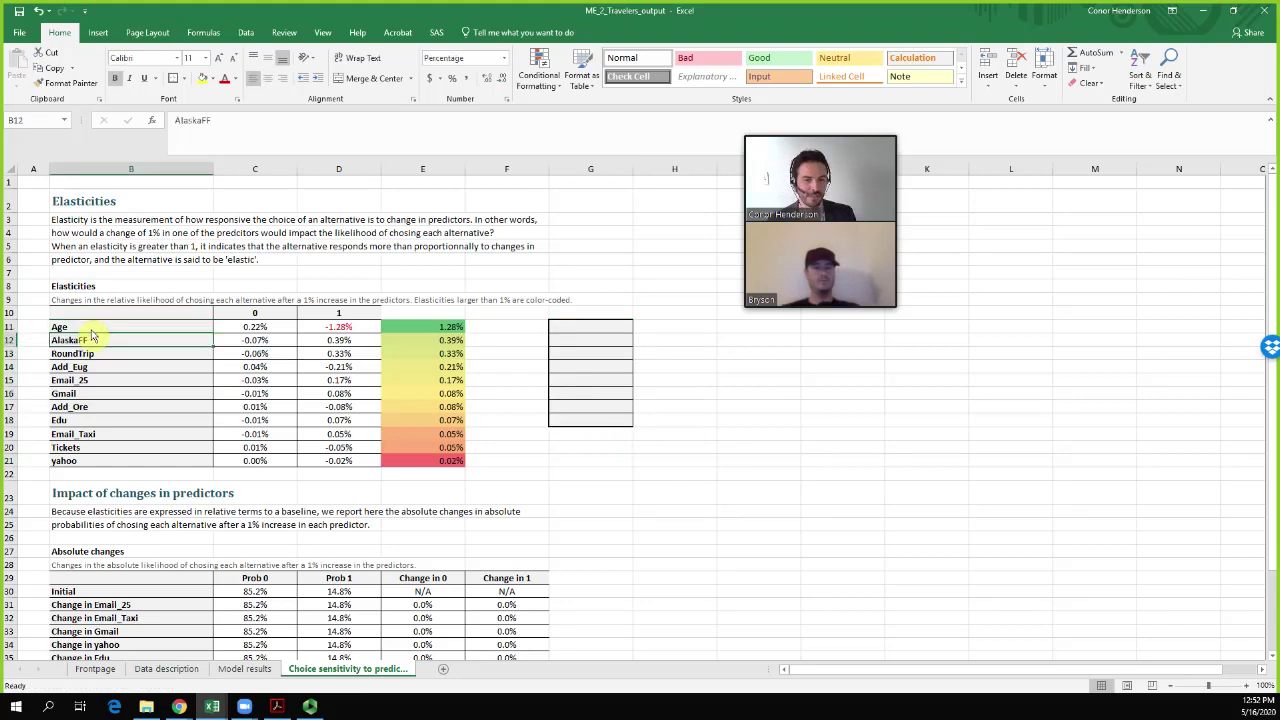
pyautogui.press('Down')
pyautogui.press('Down')
pyautogui.press('Down')
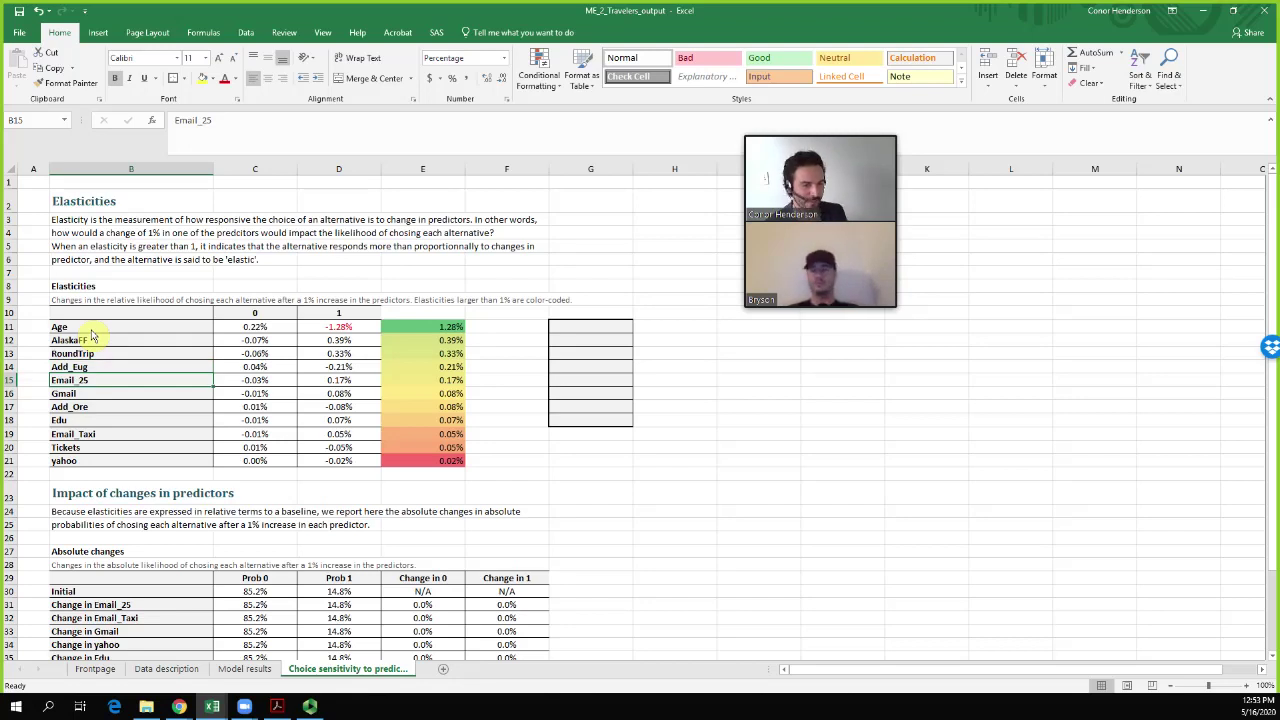
pyautogui.press('Down')
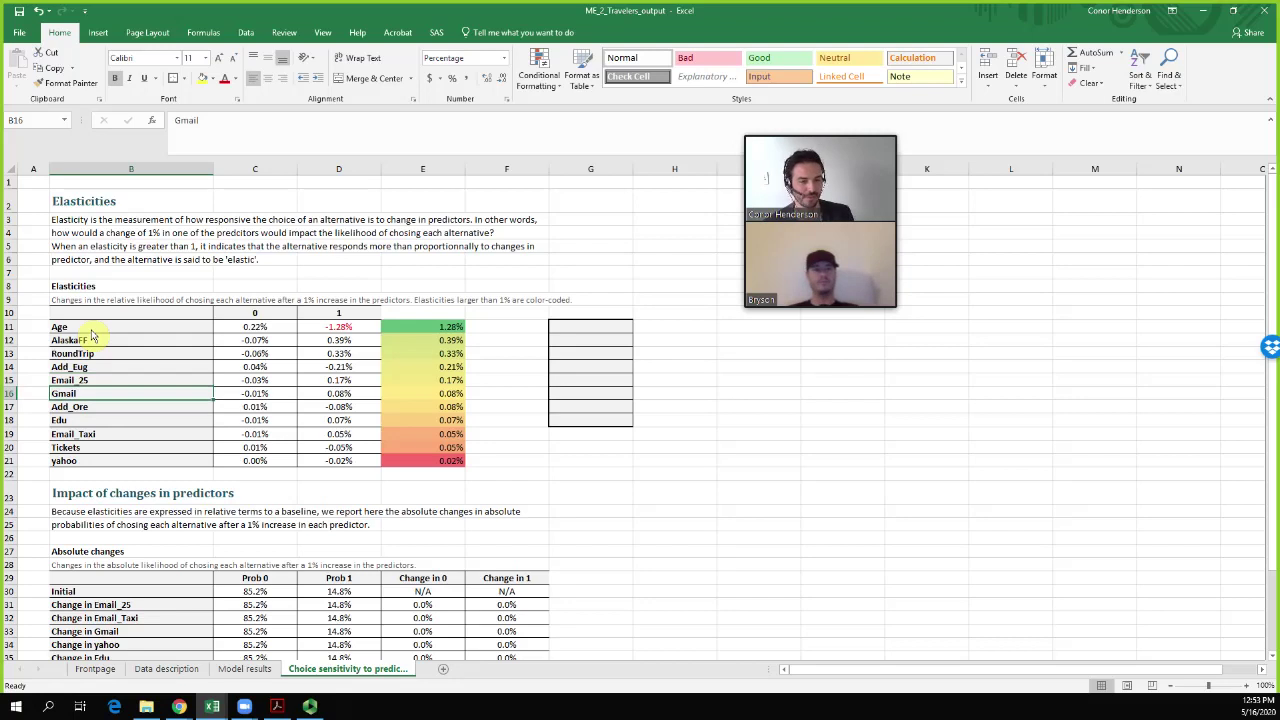
pyautogui.press('Down')
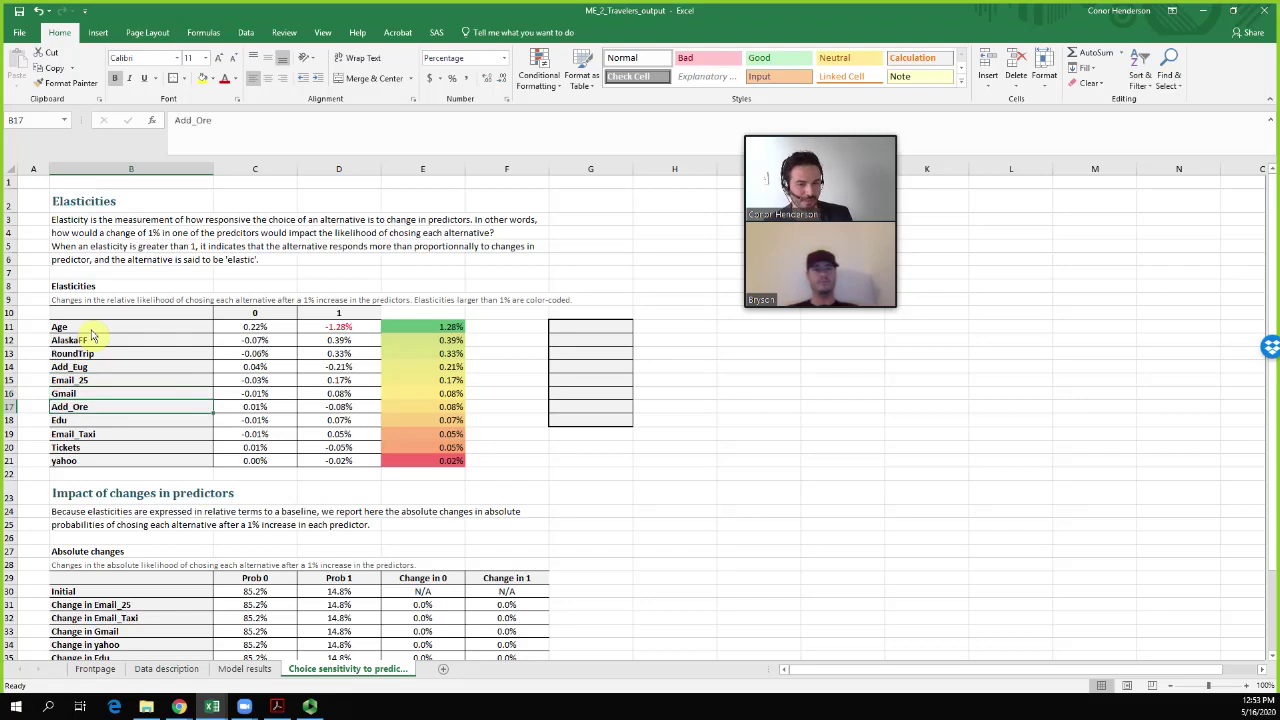
pyautogui.press('Down')
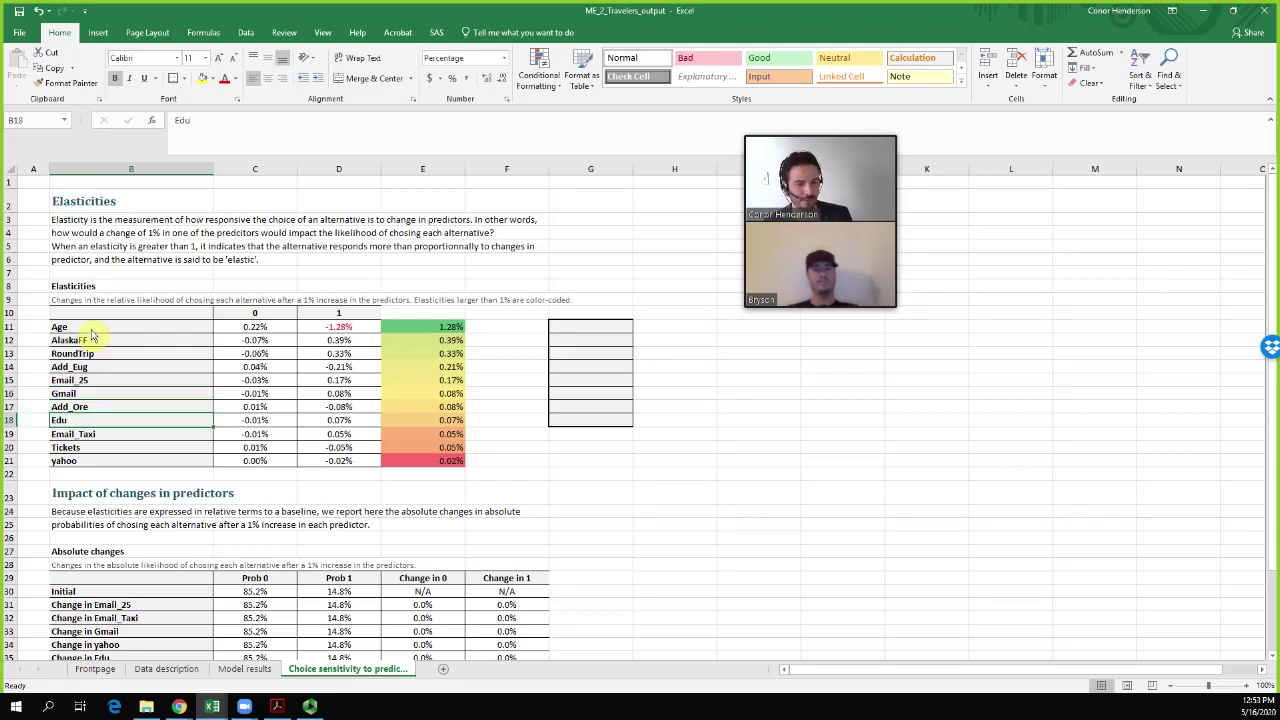
# Examine the absolute elasticities in column E from the Edu row up to Age and back to RoundTrip
pyautogui.press('Right')
pyautogui.press('Right')
pyautogui.press('Right')
pyautogui.press('Right')
pyautogui.press('Left')
pyautogui.press('Up')
pyautogui.press('Up')
pyautogui.press('Up')
pyautogui.press('Up')
pyautogui.press('Up')
pyautogui.press('Up')
pyautogui.press('Up')
pyautogui.press('Down')
pyautogui.press('Down')
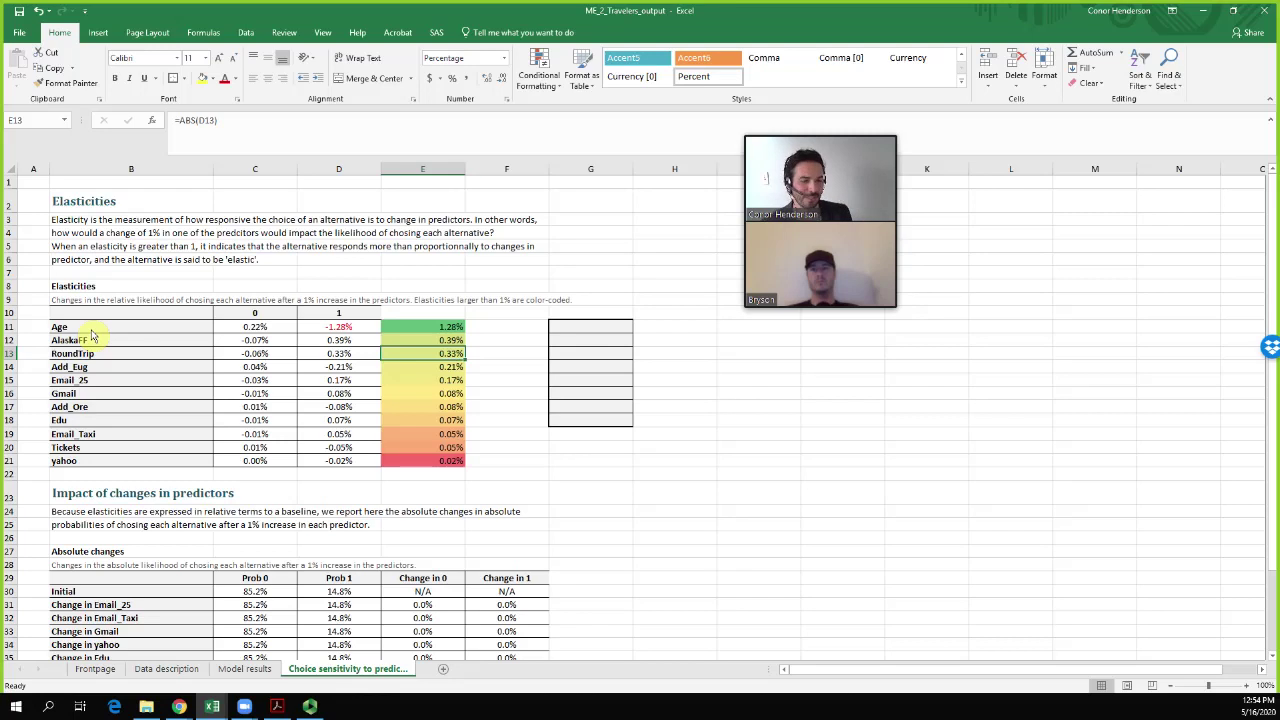
# Compare the Age row of the Elasticities table with the Gmail, yahoo and Edu predictors, ending on the full Edu row
pyautogui.moveTo(103, 336); pyautogui.dragTo(407, 336)
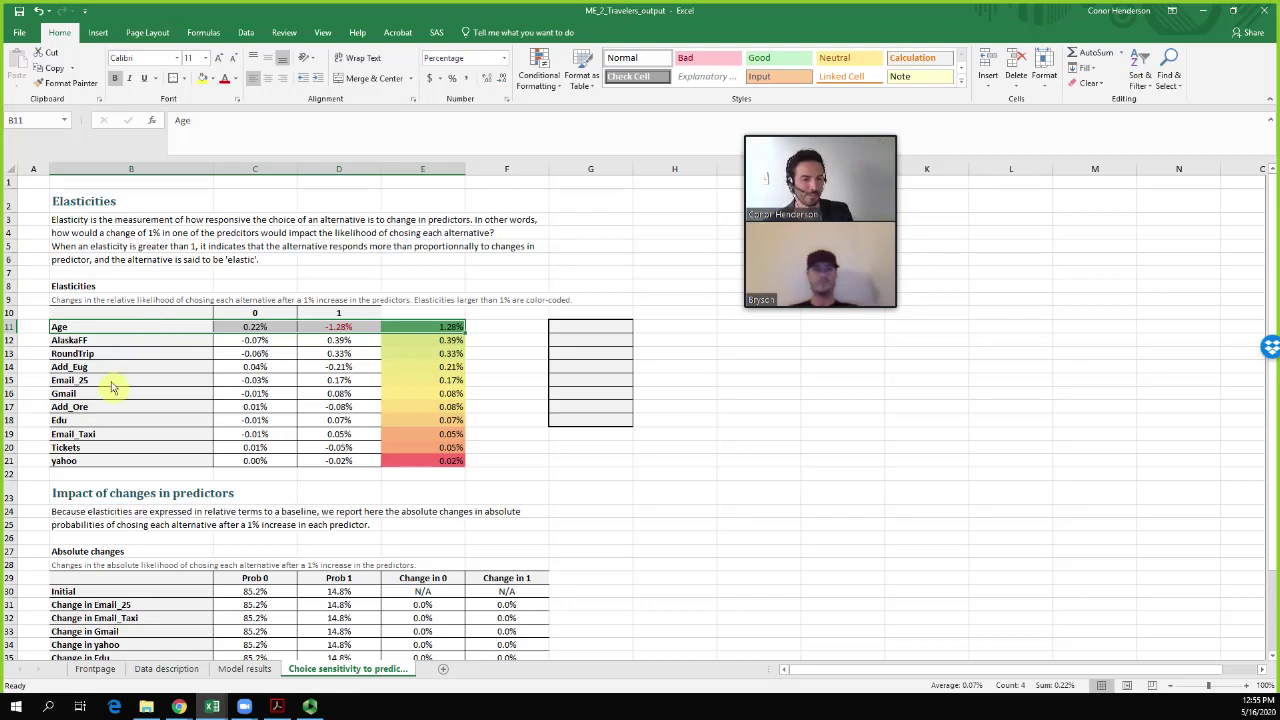
pyautogui.click(82, 396)
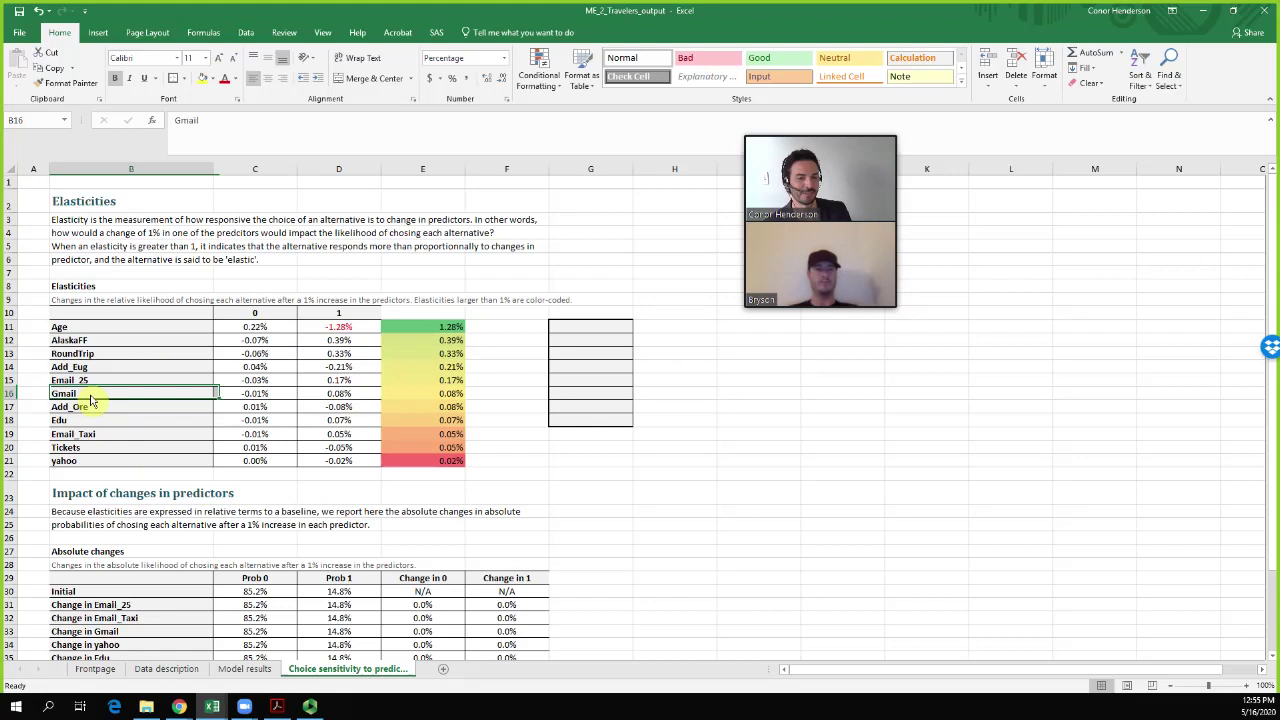
pyautogui.click(100, 463)
pyautogui.click(92, 422)
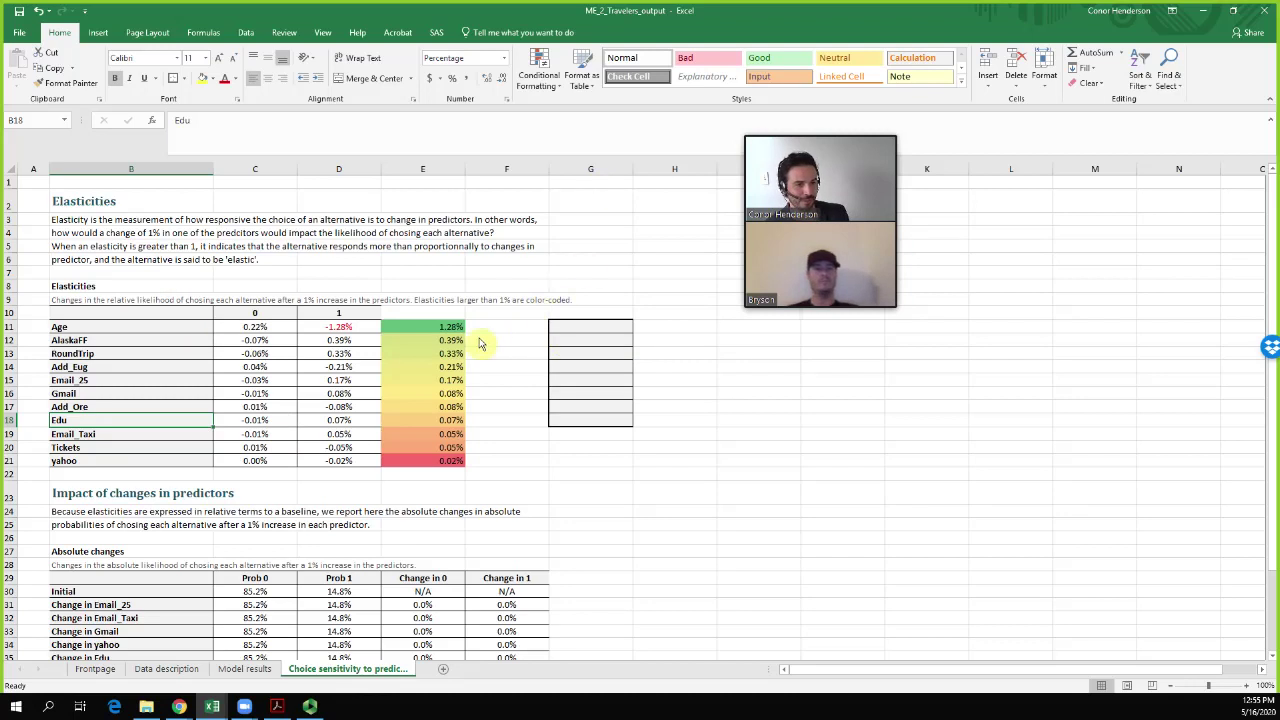
pyautogui.moveTo(491, 331); pyautogui.dragTo(134, 334)
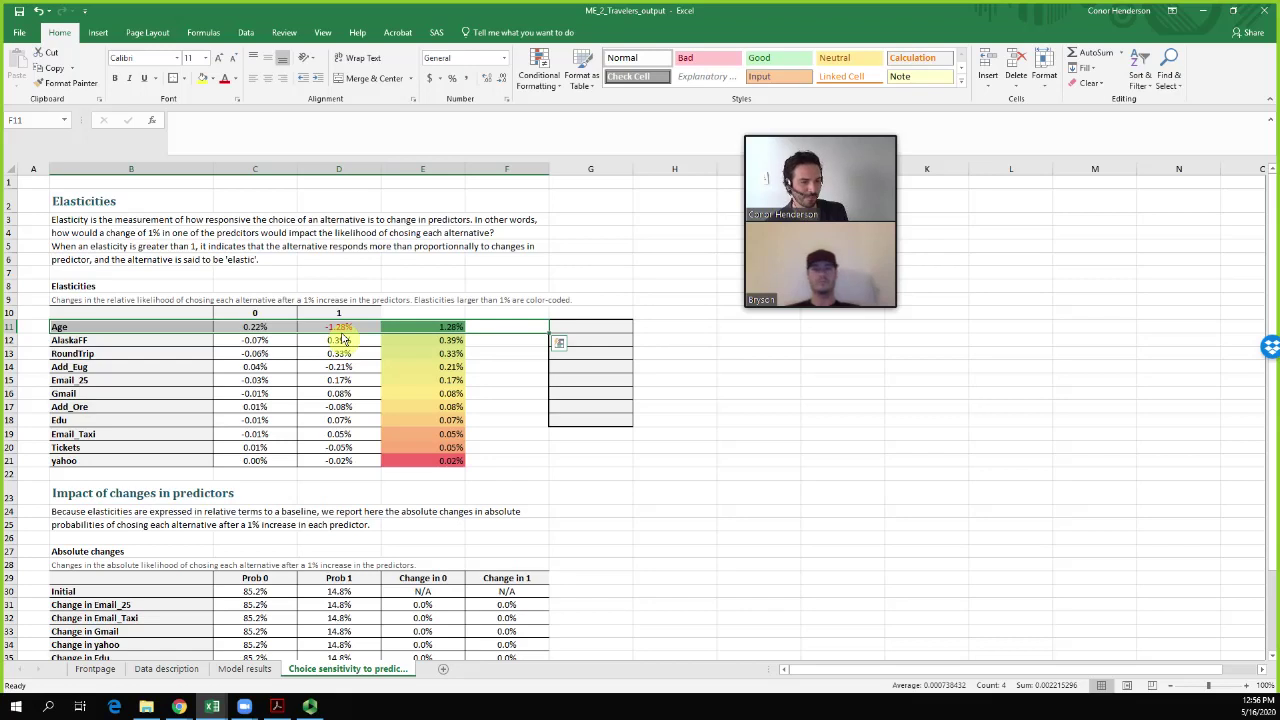
pyautogui.moveTo(130, 330); pyautogui.dragTo(412, 328)
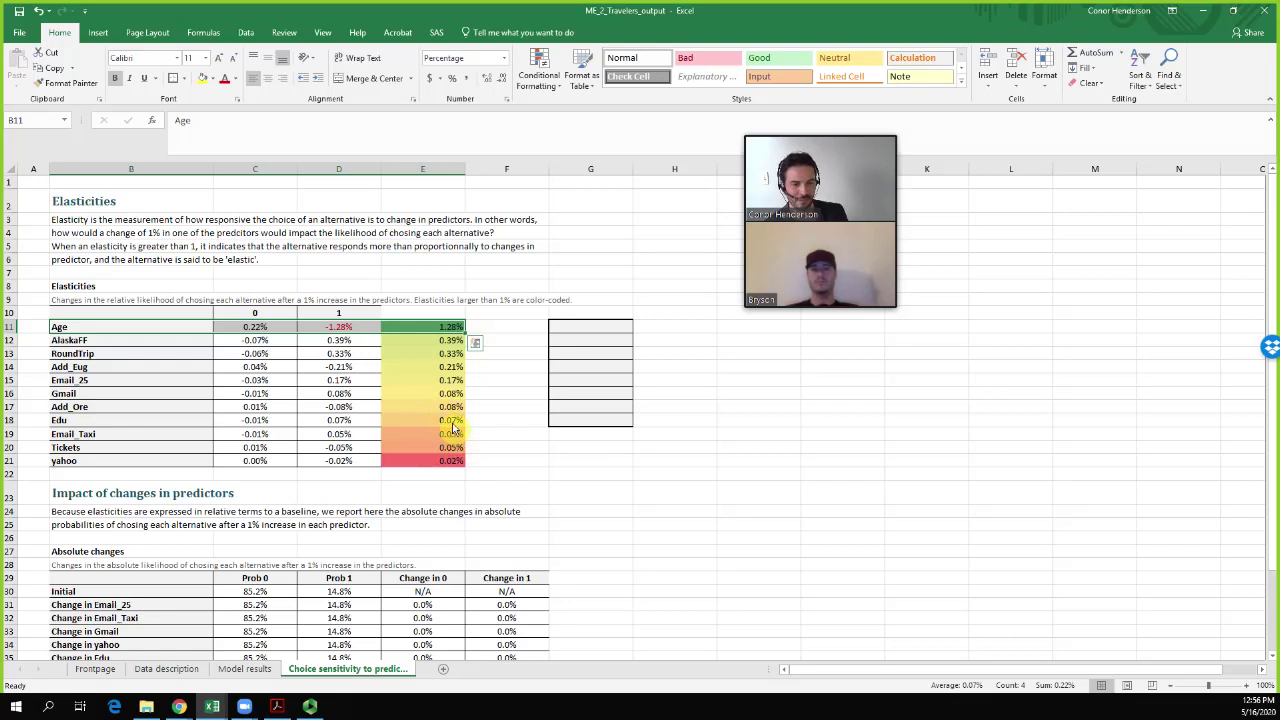
pyautogui.moveTo(452, 424); pyautogui.dragTo(120, 418)
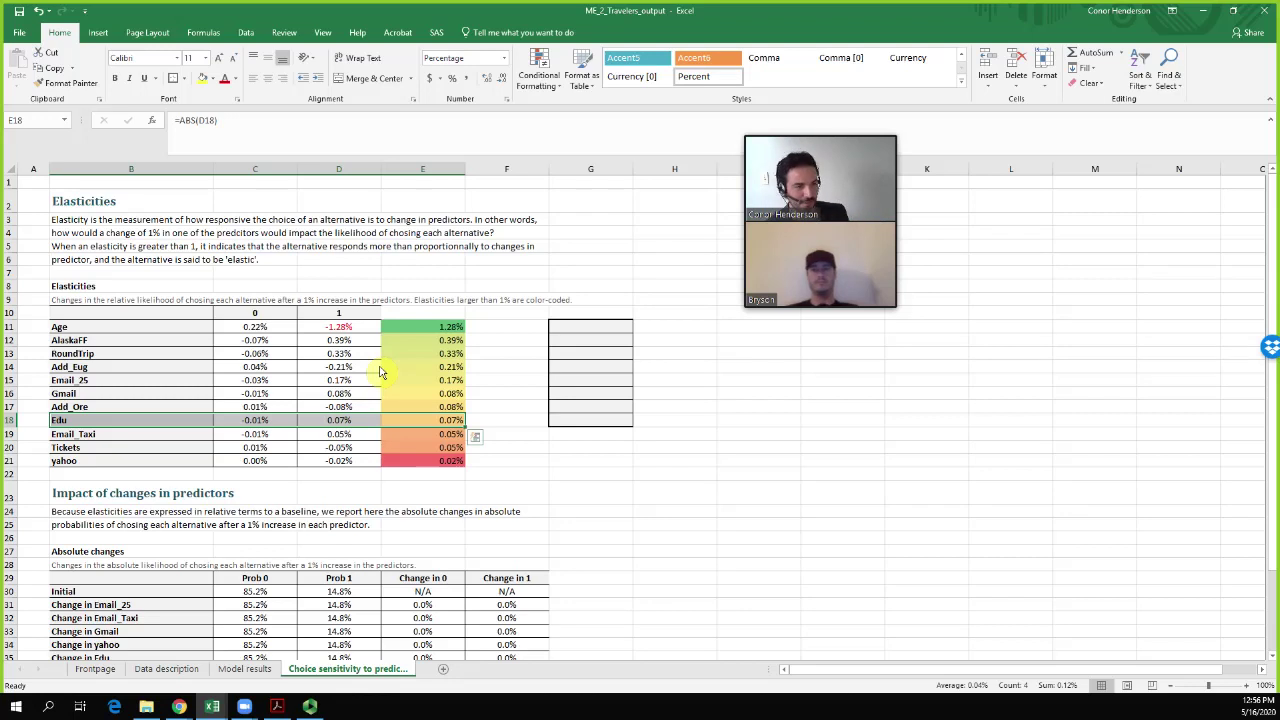
# Examine the four top-ranked predictors, Age through Add_Eug, in rows 11 to 14 of the Elasticities table
pyautogui.moveTo(405, 328); pyautogui.dragTo(407, 372)
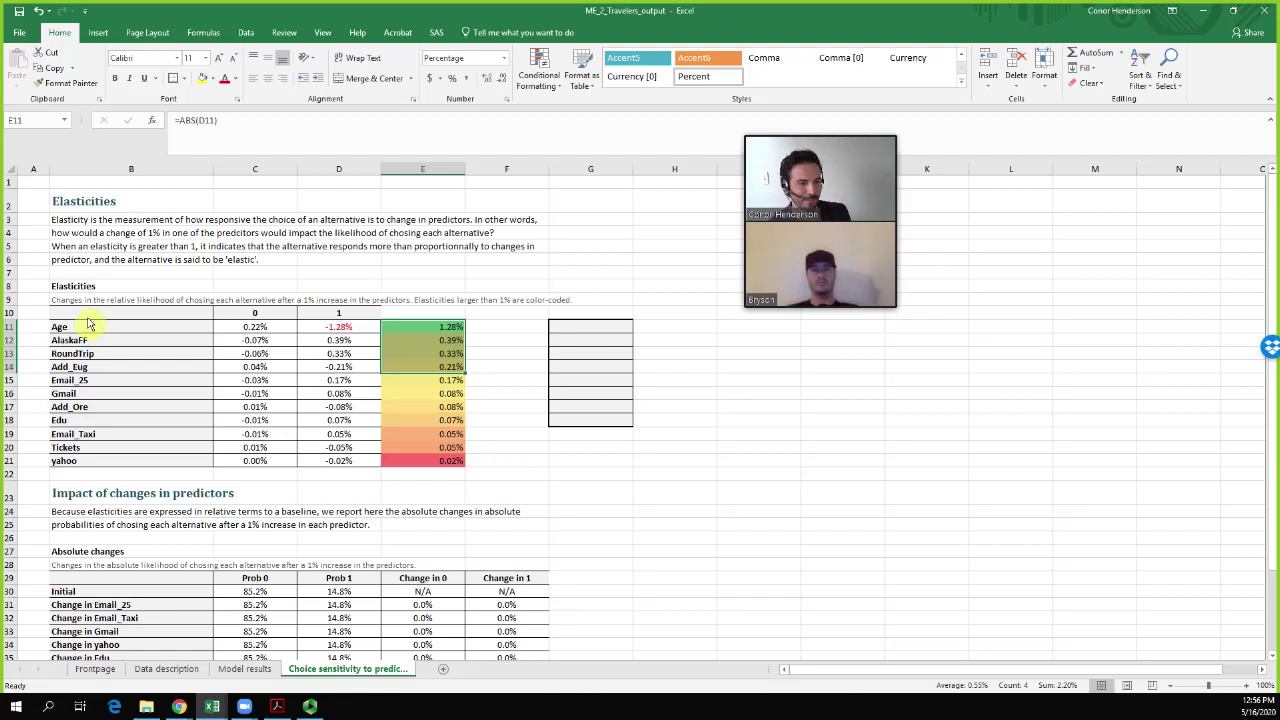
pyautogui.moveTo(88, 328); pyautogui.dragTo(505, 375)
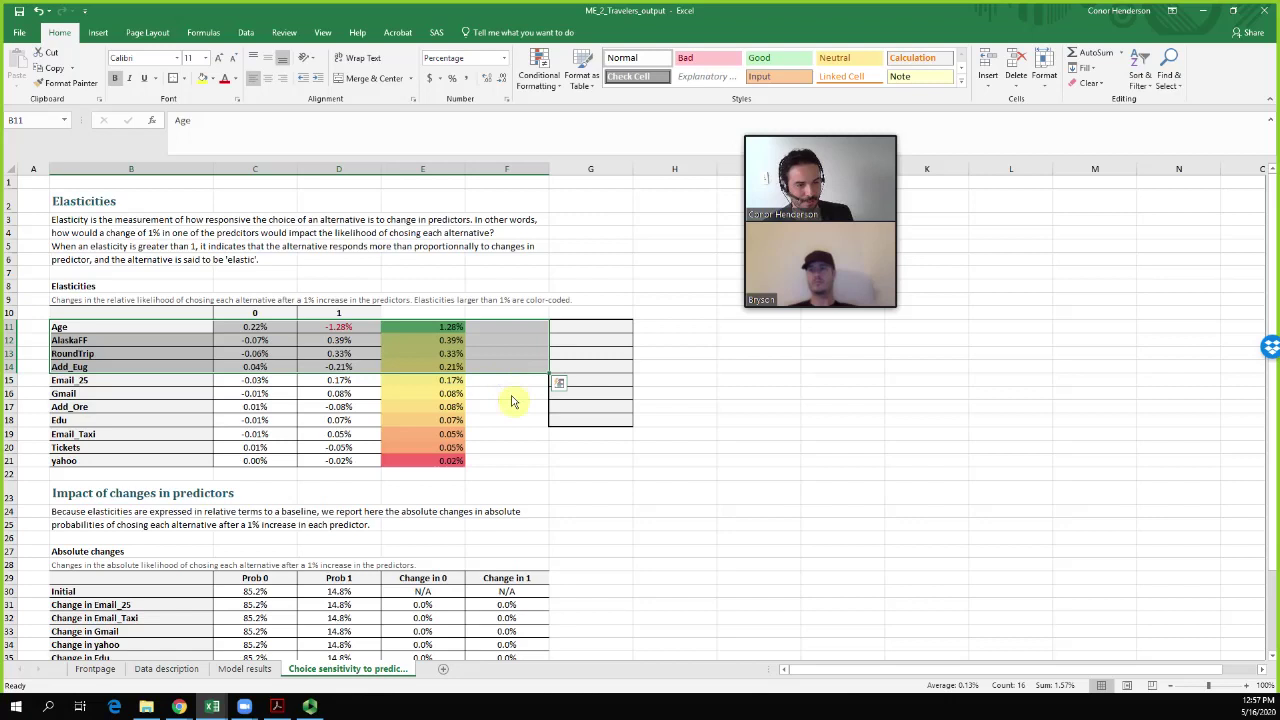
pyautogui.click(508, 398)
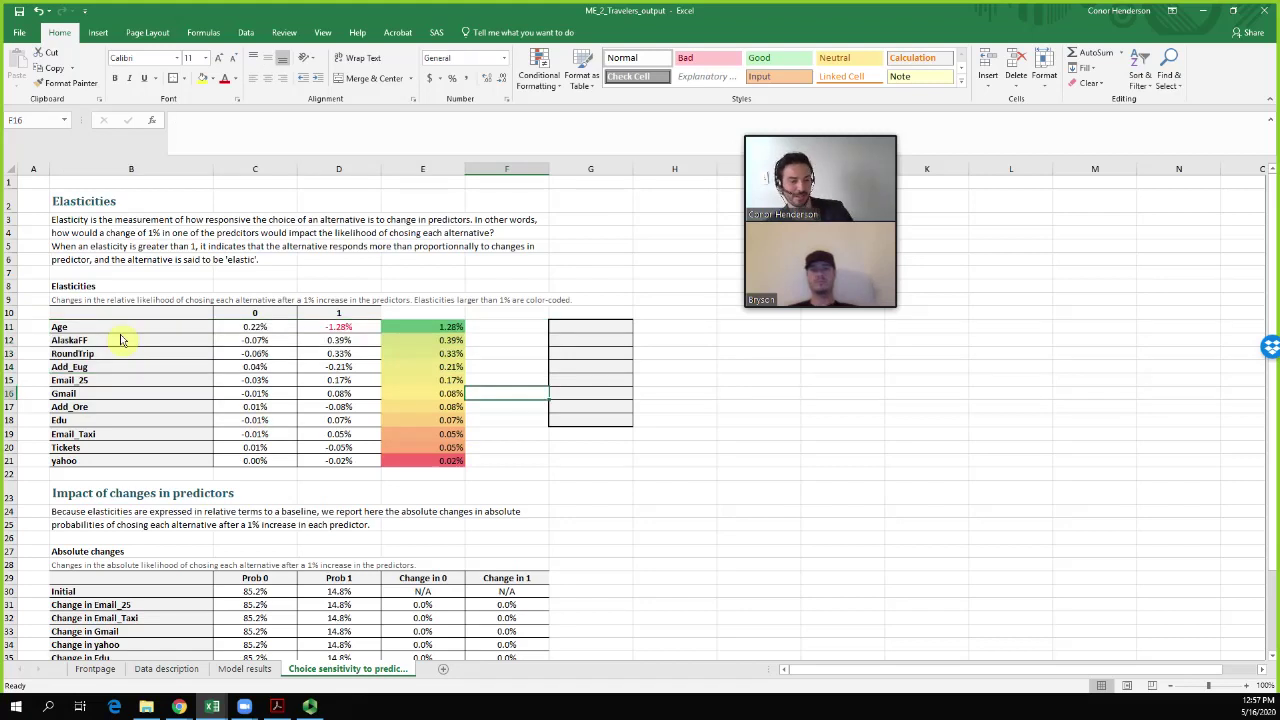
# Switch to the AirBnB Choice Models case PDF in Adobe Acrobat and read the traveler variable and Host Data descriptions
pyautogui.click(279, 707)
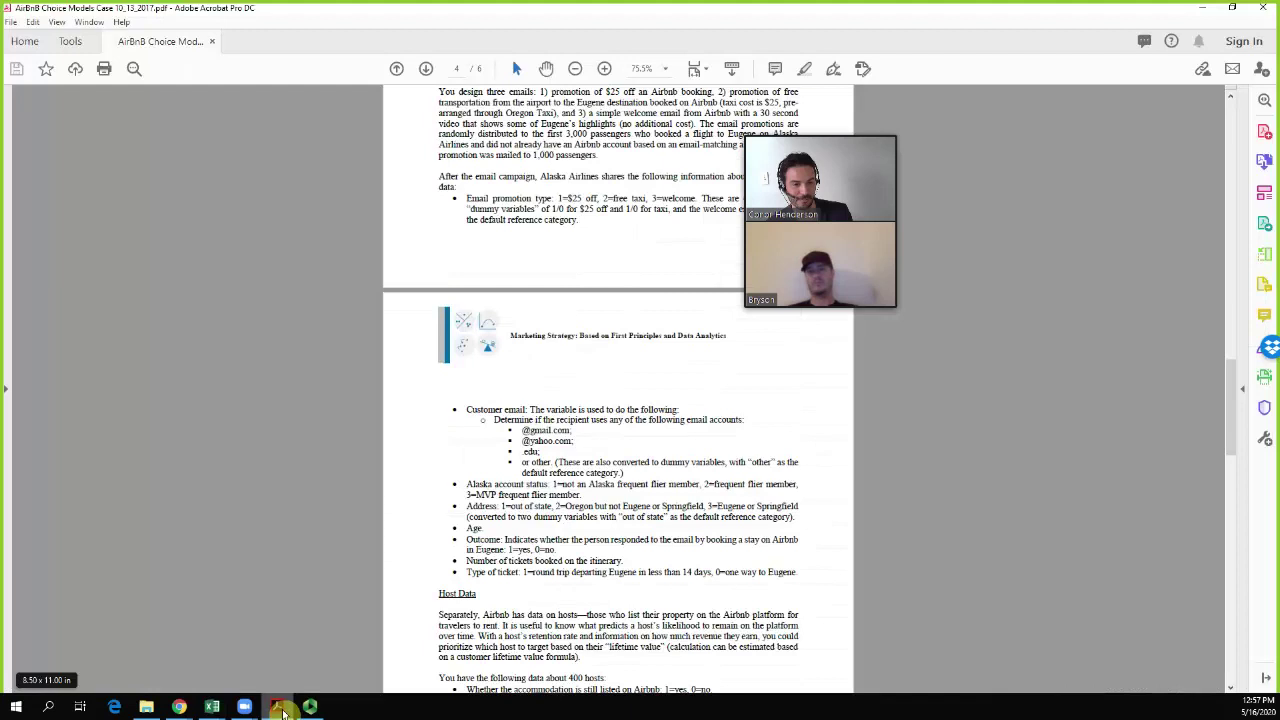
pyautogui.scroll(-3, 408, 523)
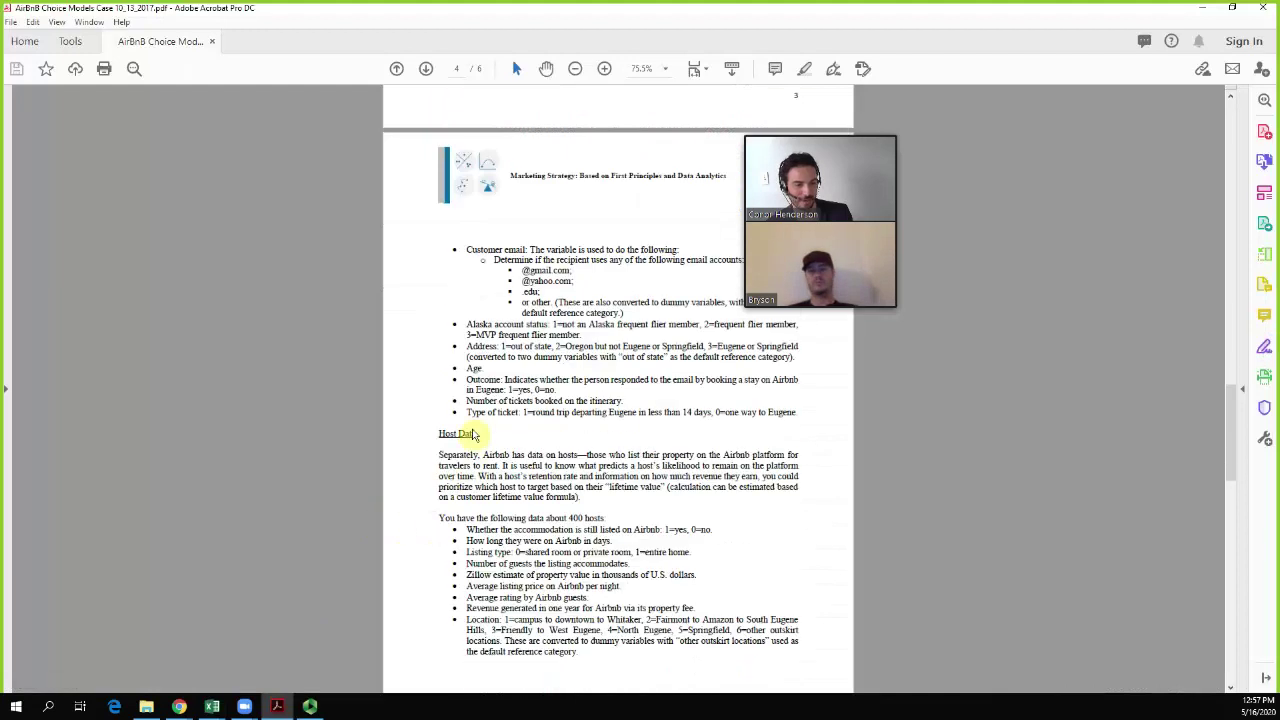
# Review the Host Data section of the case, highlighting its introductory paragraph and the phrase "about 400 hosts"
pyautogui.moveTo(442, 460); pyautogui.dragTo(620, 495)
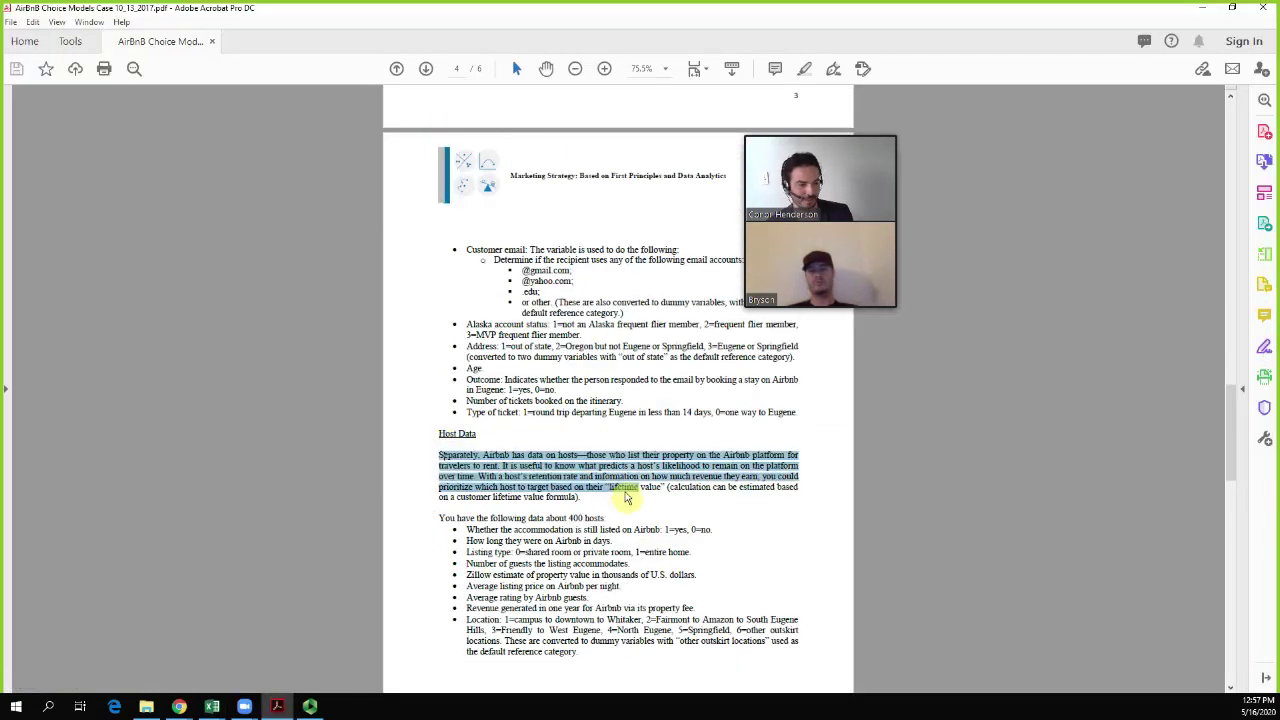
pyautogui.click(601, 511)
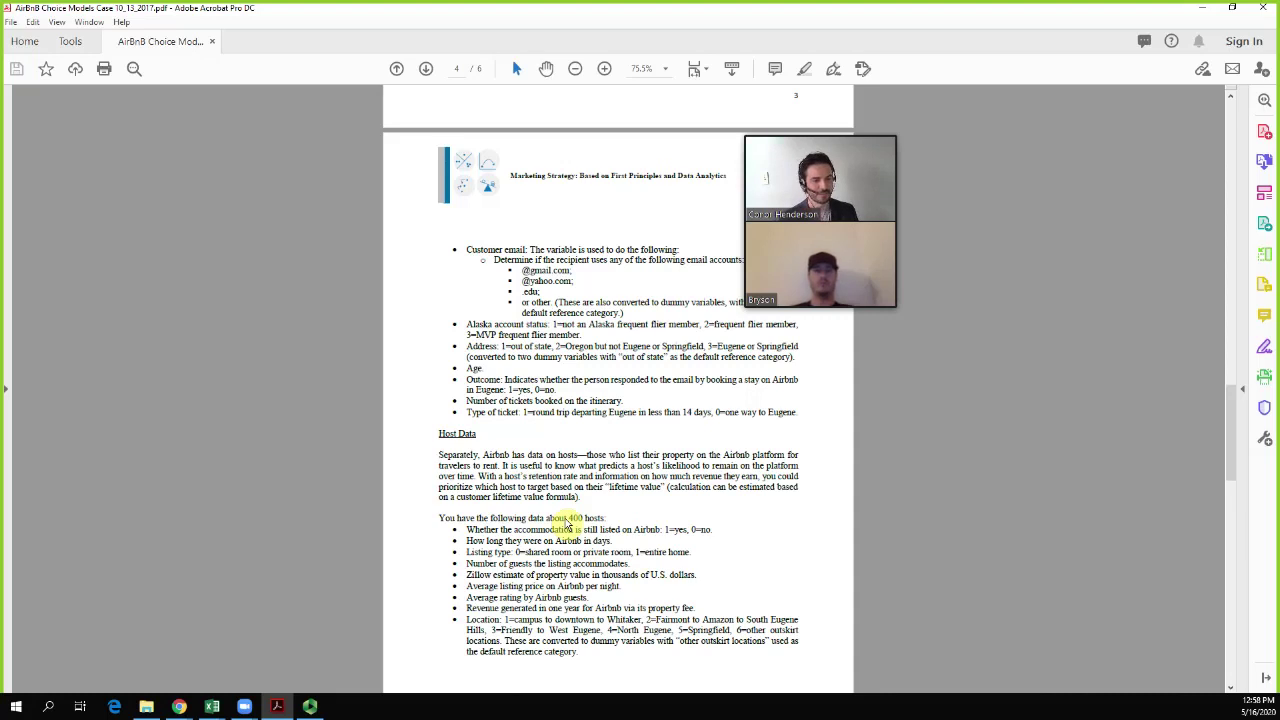
pyautogui.moveTo(511, 456); pyautogui.dragTo(588, 498)
pyautogui.click(586, 503)
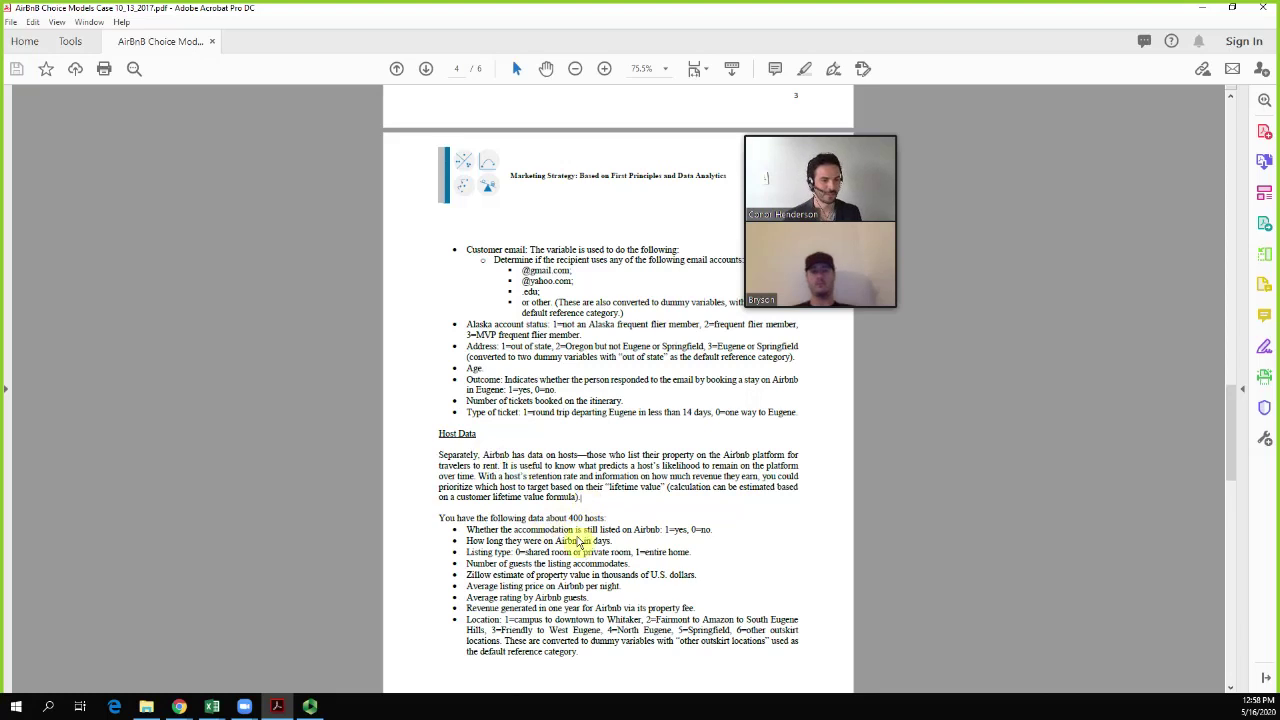
pyautogui.moveTo(606, 519); pyautogui.dragTo(546, 521)
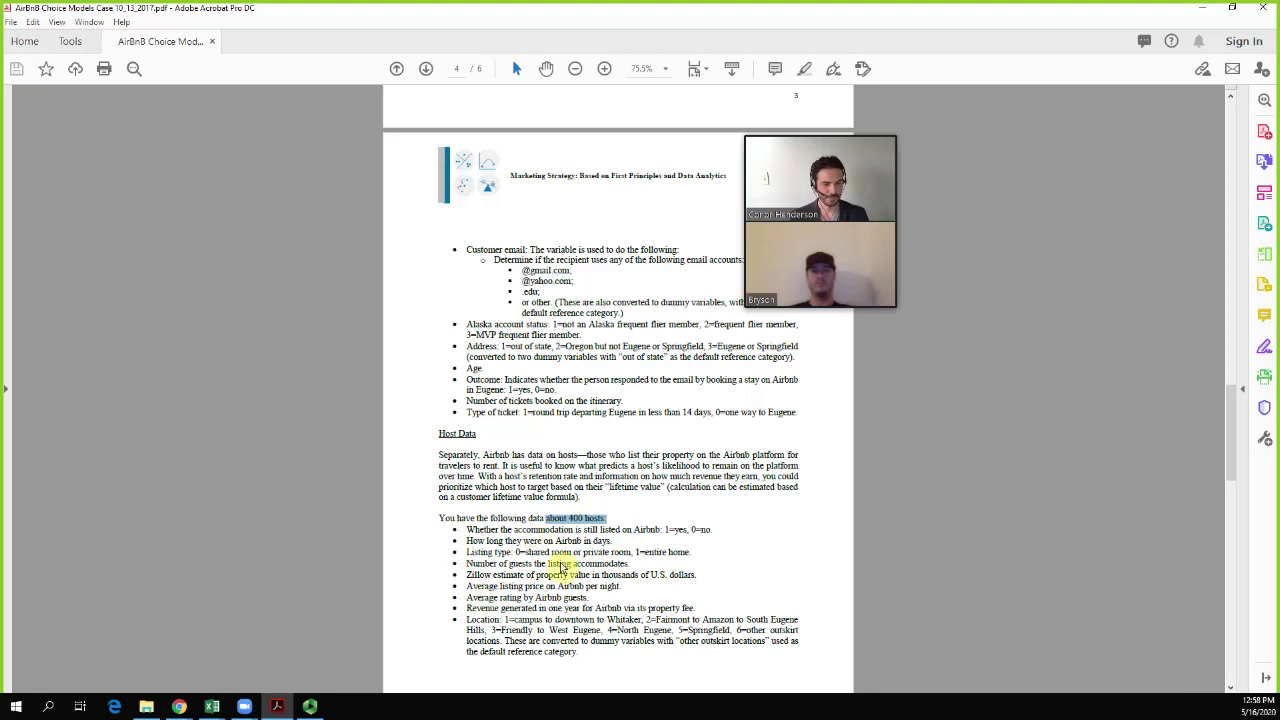
pyautogui.scroll(-1, 562, 565)
pyautogui.scroll(-3, 528, 497)
pyautogui.scroll(-7, 528, 497)
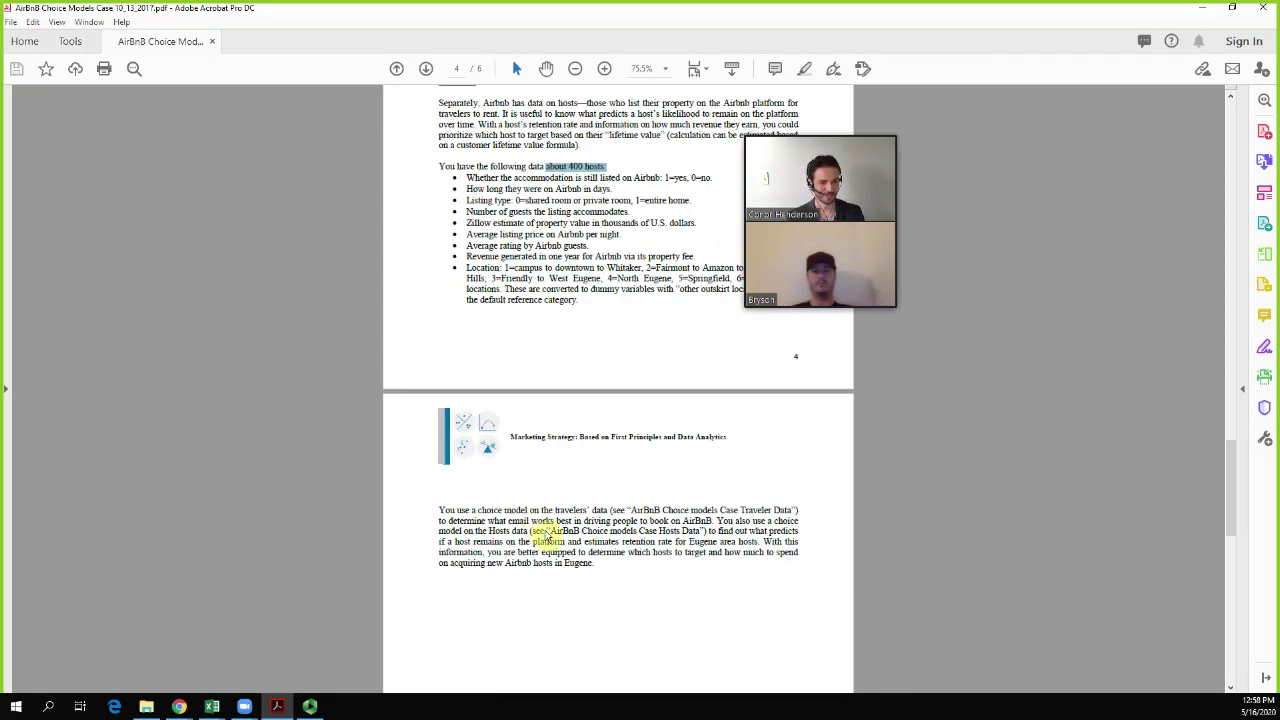
pyautogui.scroll(10, 555, 566)
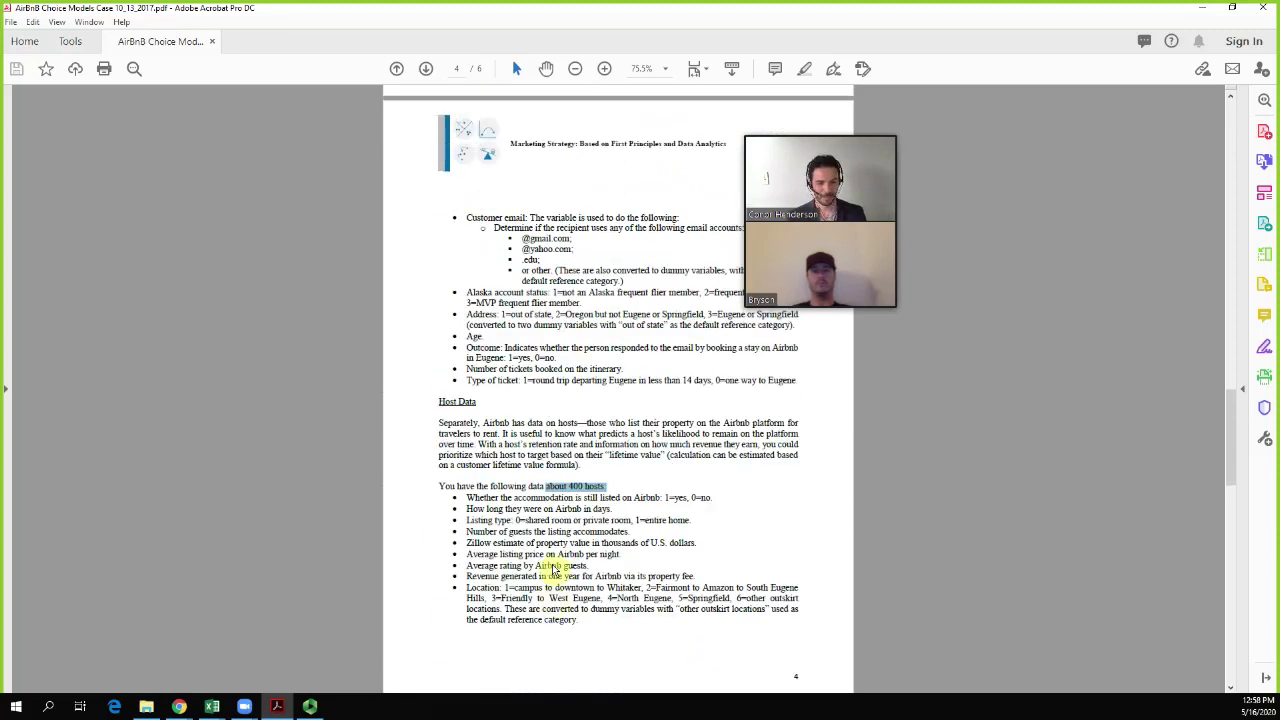
pyautogui.scroll(1, 553, 568)
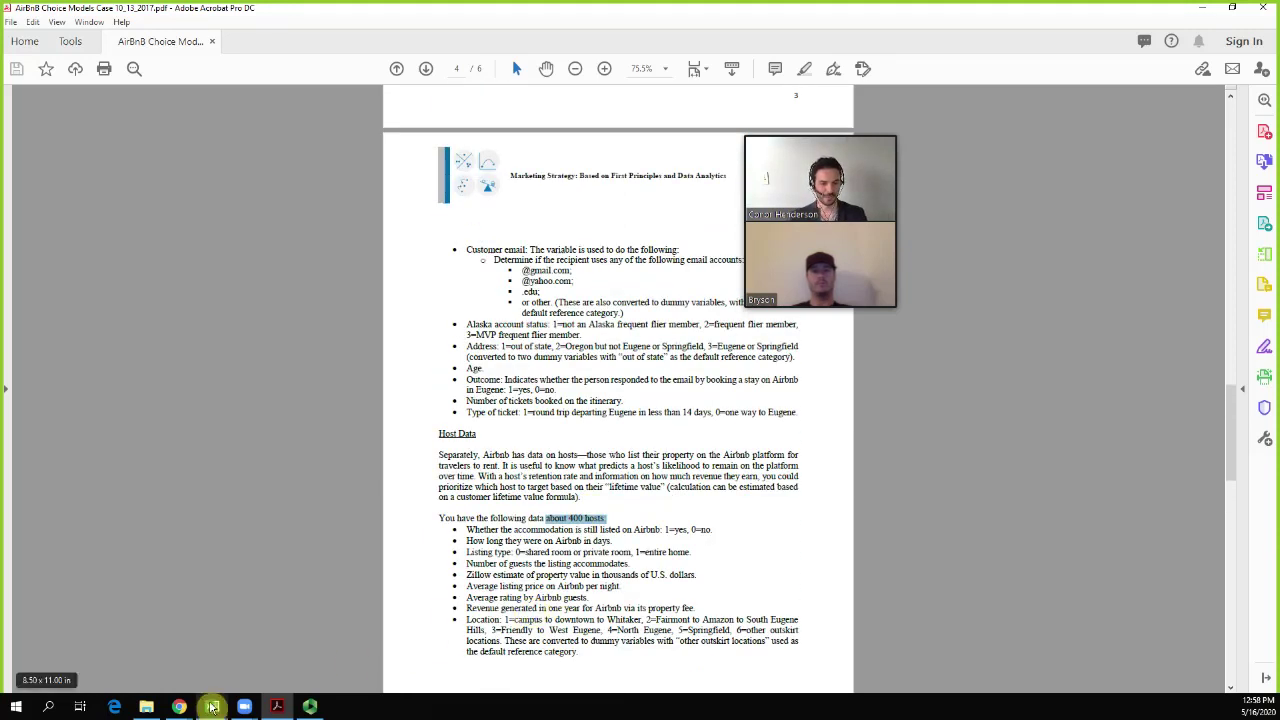
# Switch to the ME2_FinancialModeling workbook in Excel and examine the traveler profiles and their prob values
pyautogui.moveTo(212, 707)
pyautogui.click(306, 675)
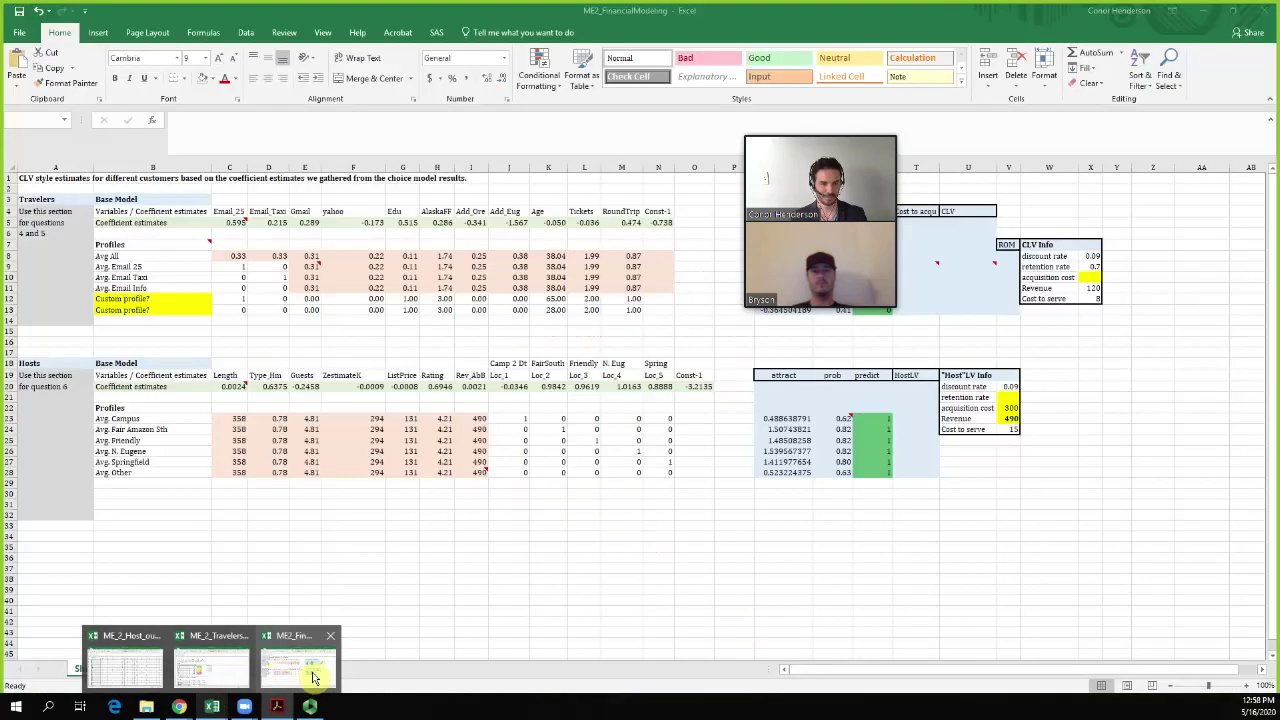
pyautogui.moveTo(834, 131); pyautogui.dragTo(1152, 391)
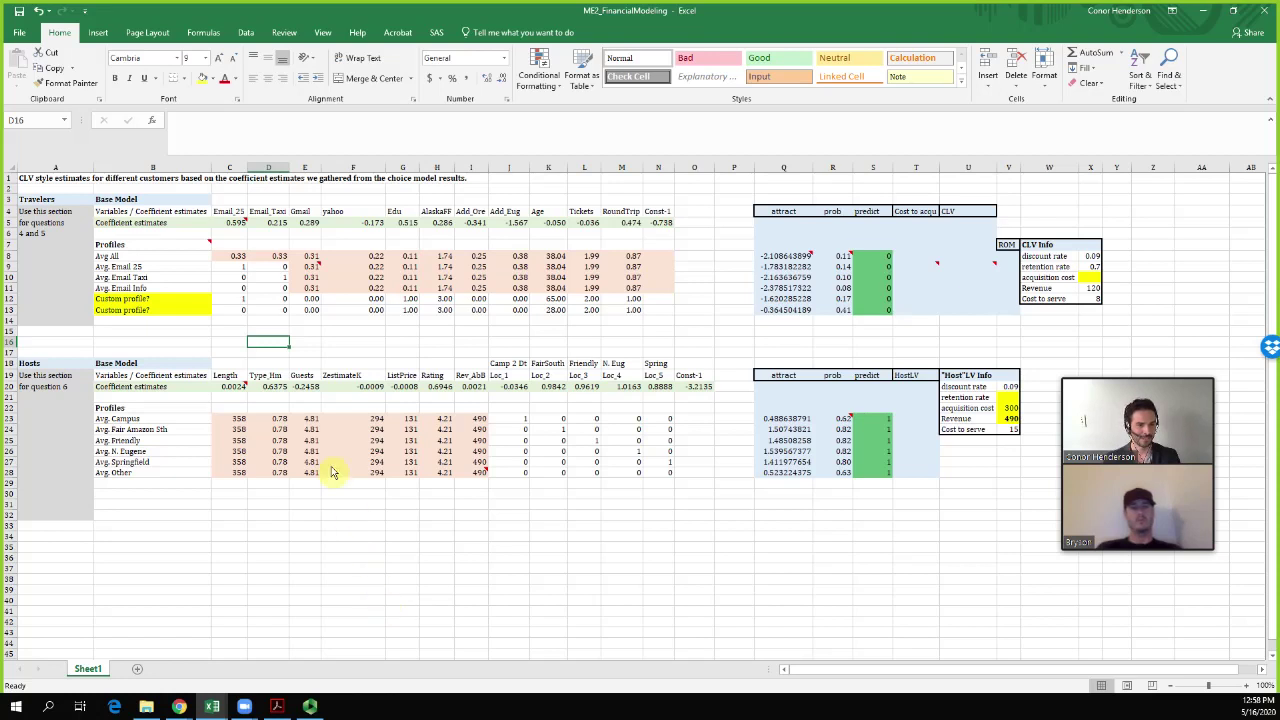
pyautogui.click(128, 247)
pyautogui.click(275, 342)
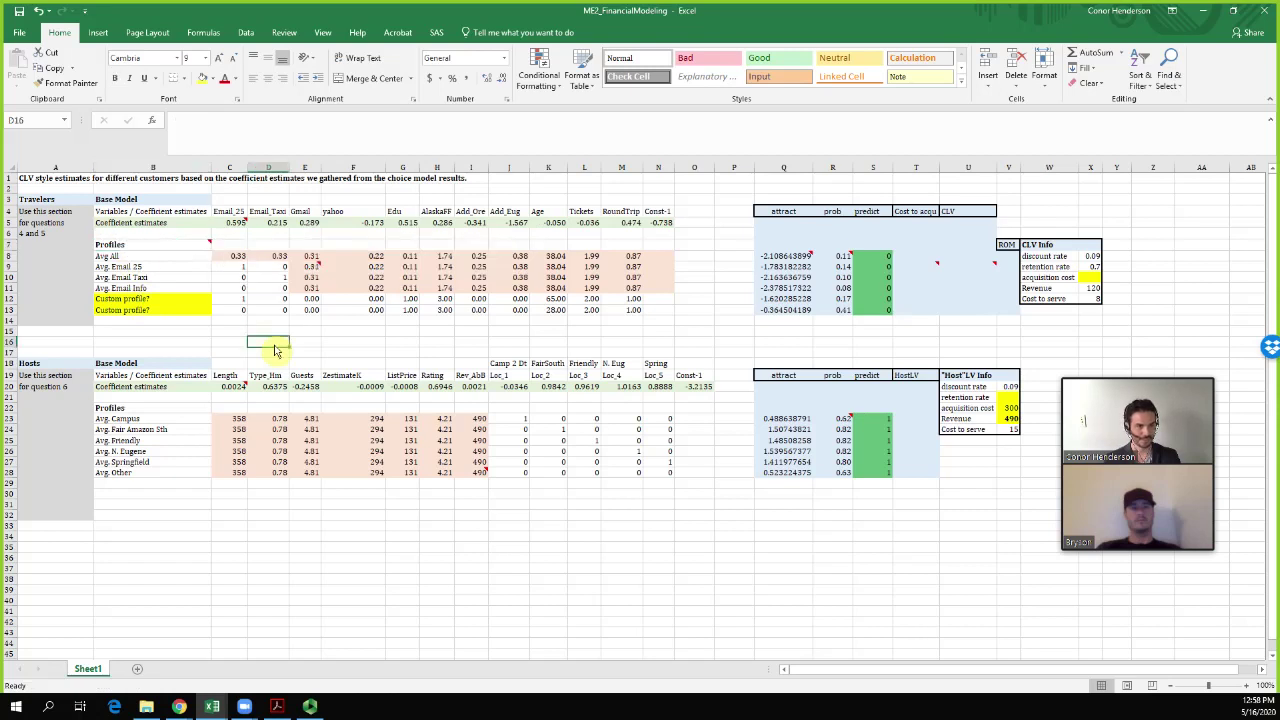
pyautogui.moveTo(842, 256); pyautogui.dragTo(848, 316)
pyautogui.click(831, 341)
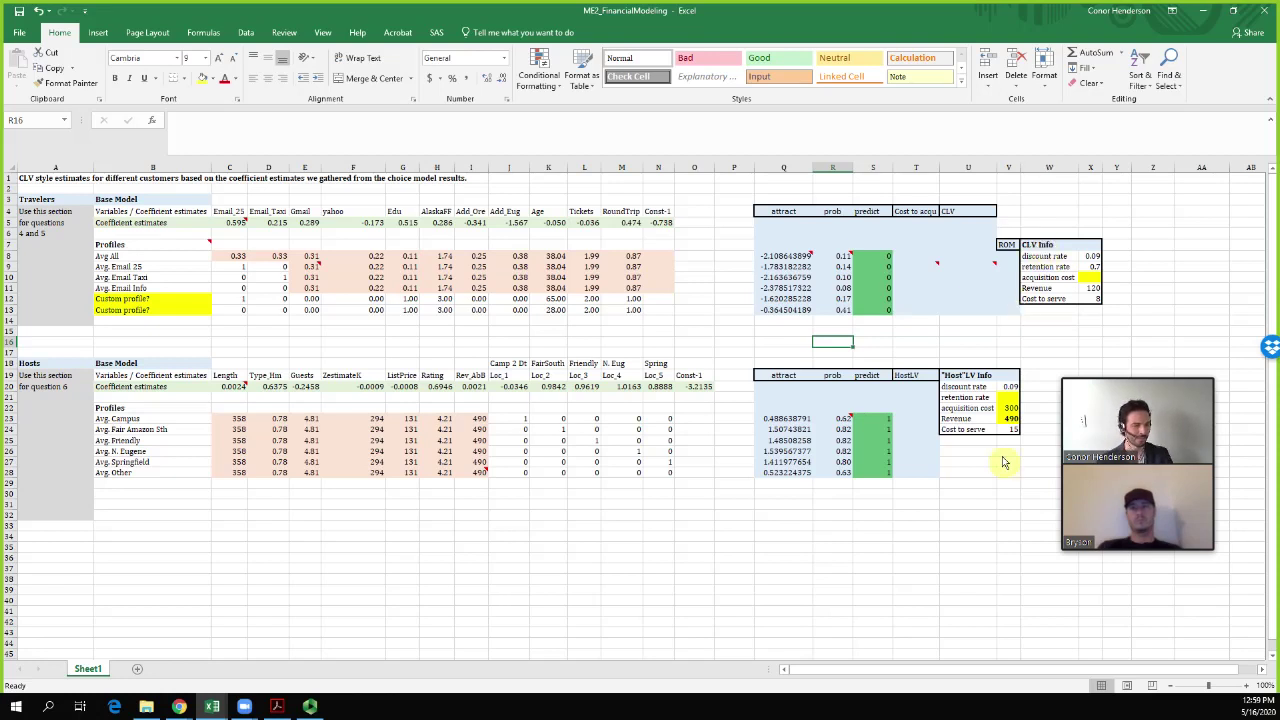
pyautogui.click(546, 633)
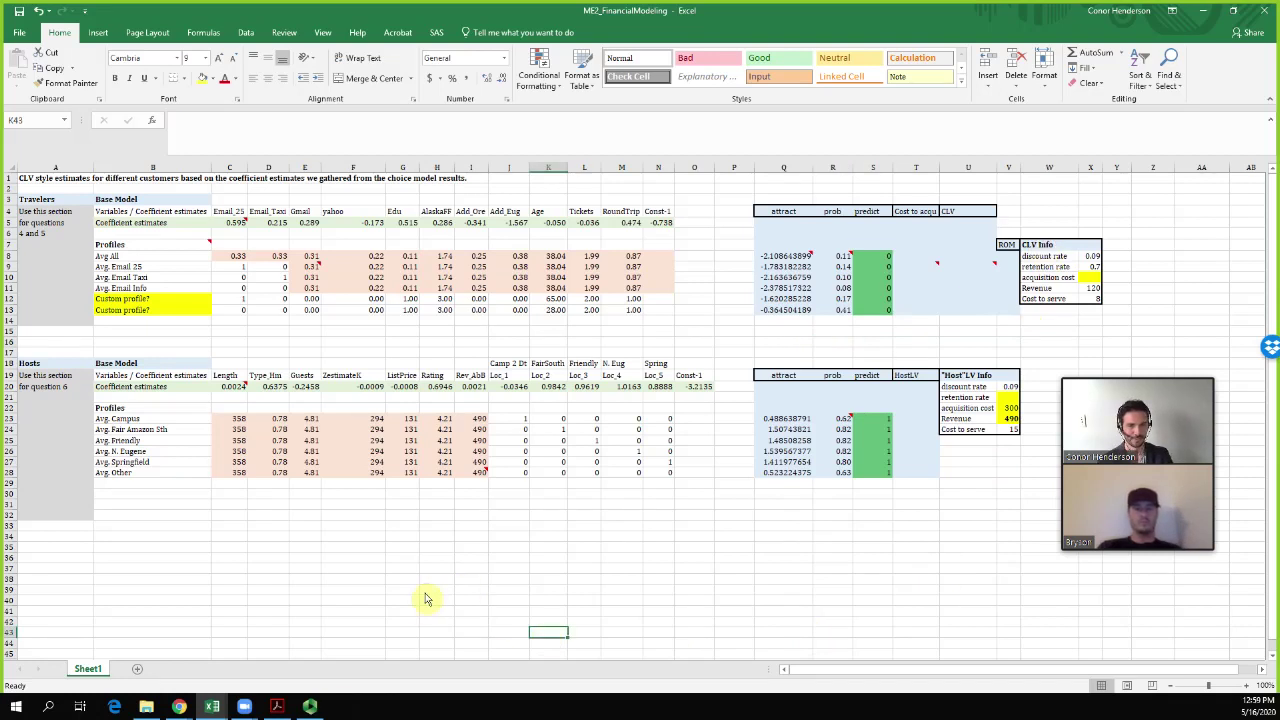
# Highlight the Travelers block and the Hosts block in turn to distinguish the two sections of the sheet
pyautogui.moveTo(30, 200); pyautogui.dragTo(1040, 335)
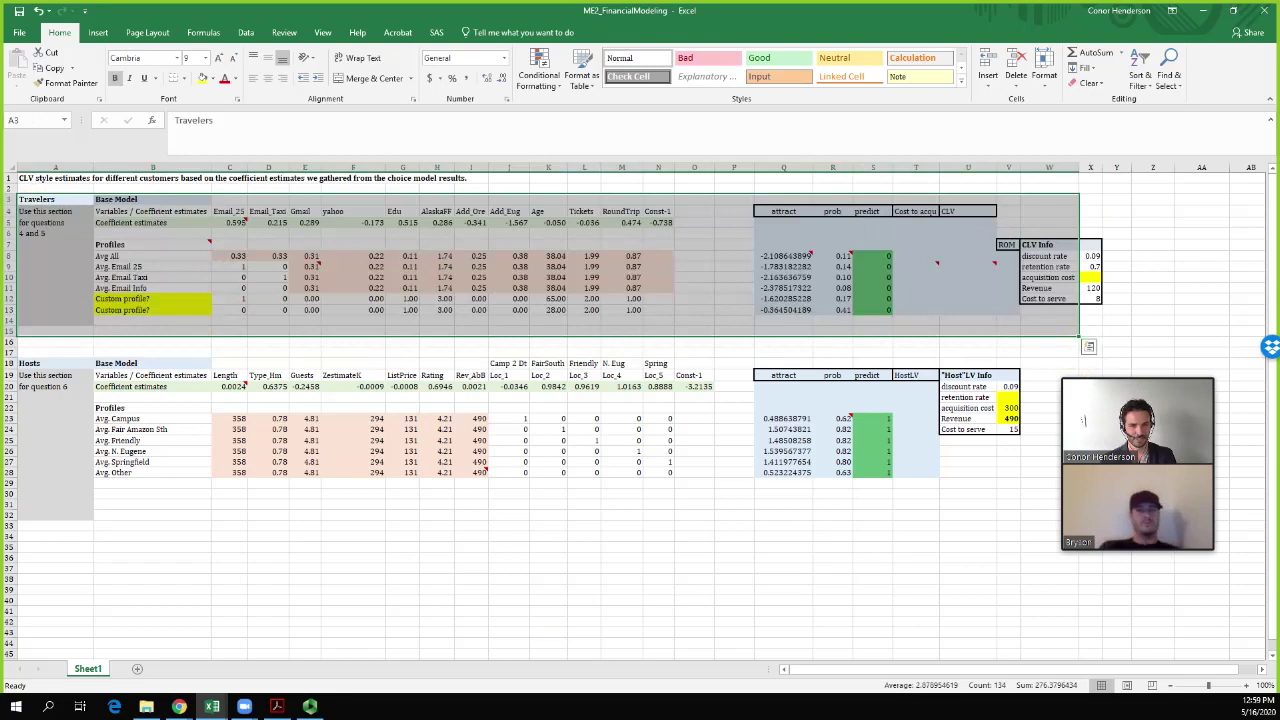
pyautogui.moveTo(40, 365); pyautogui.dragTo(1040, 497)
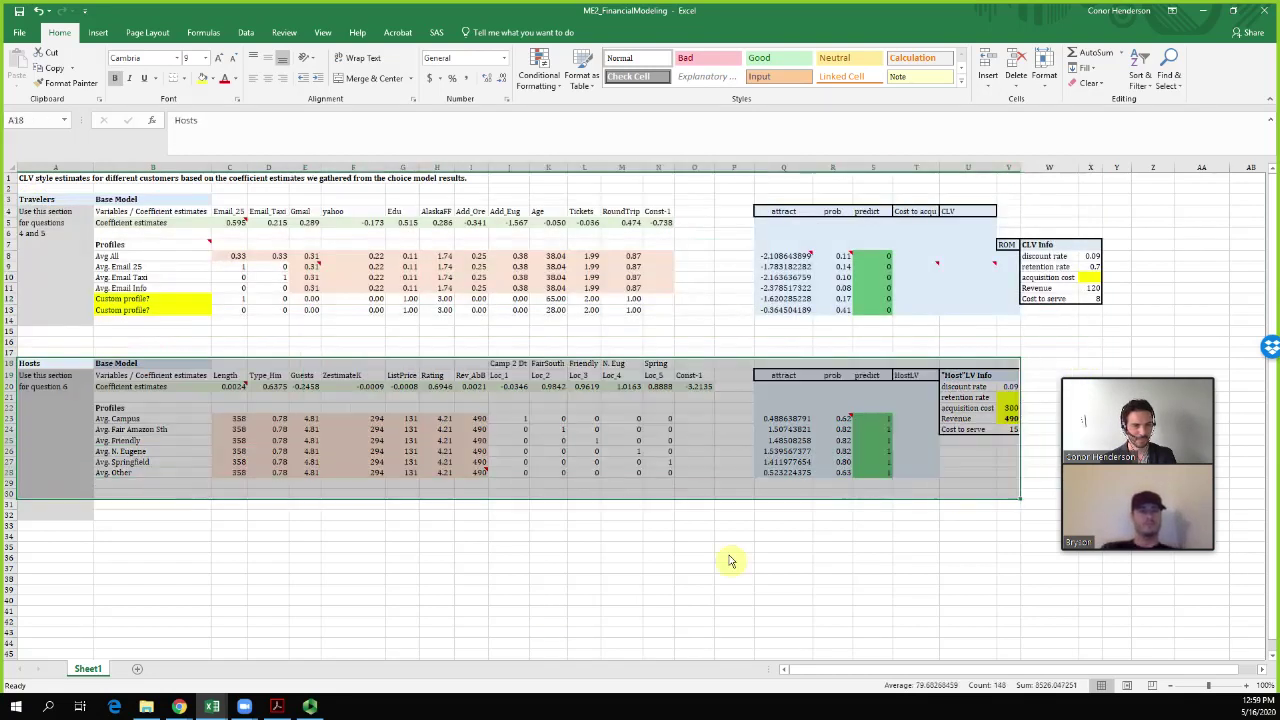
pyautogui.click(658, 568)
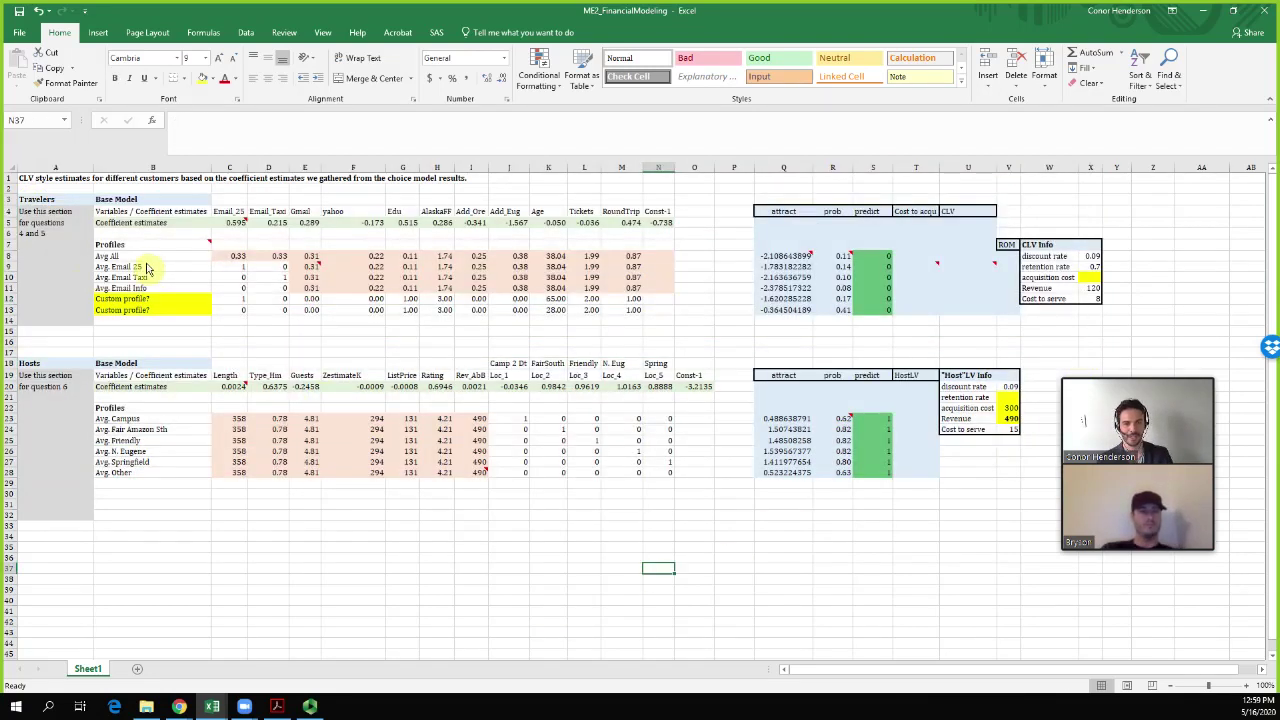
# Review the traveler predictor headings in row 4, from Email_25 and Email_Taxi through the e-mail domains, AlaskaFF, Add_Ore, Age and RoundTrip
pyautogui.moveTo(245, 214); pyautogui.dragTo(680, 215)
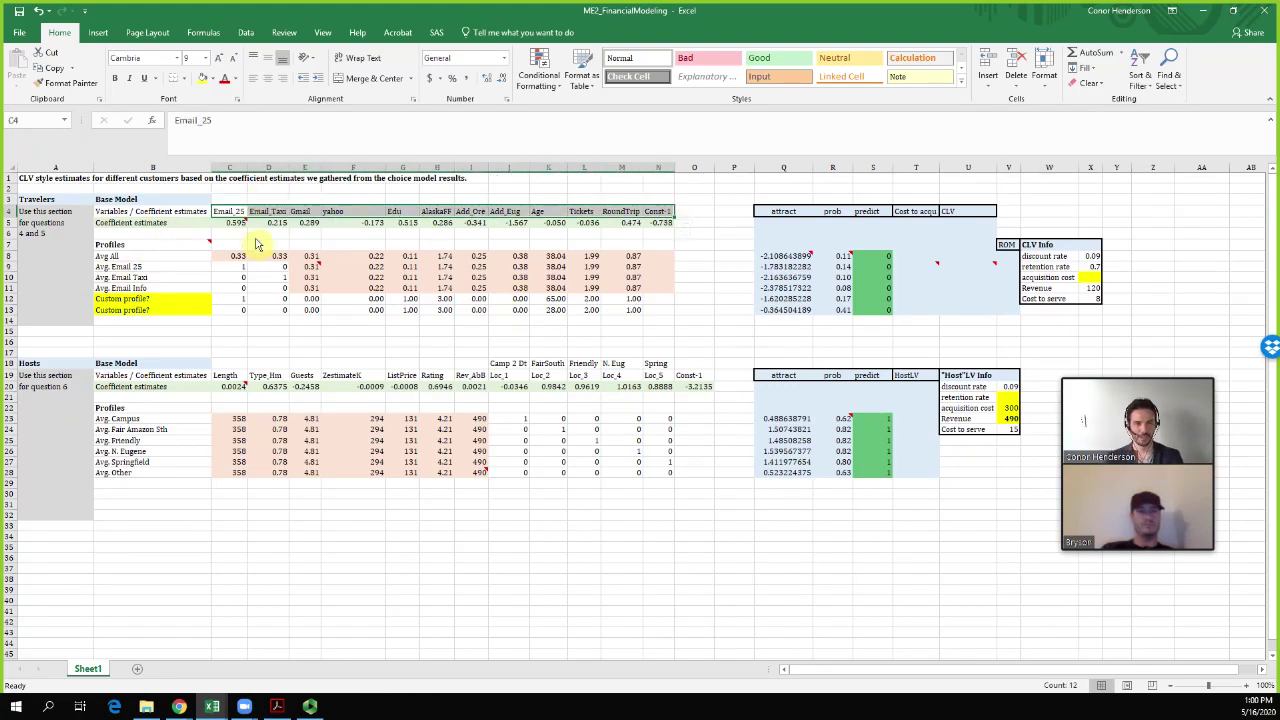
pyautogui.click(232, 214)
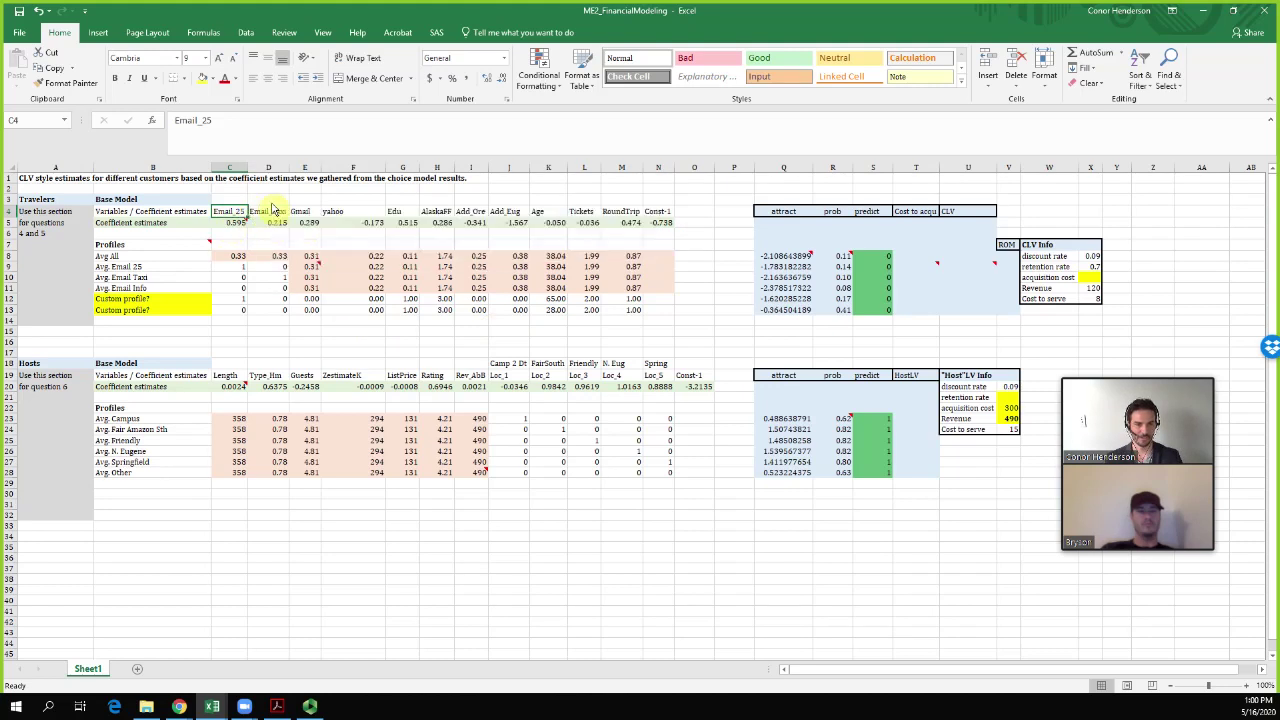
pyautogui.click(275, 216)
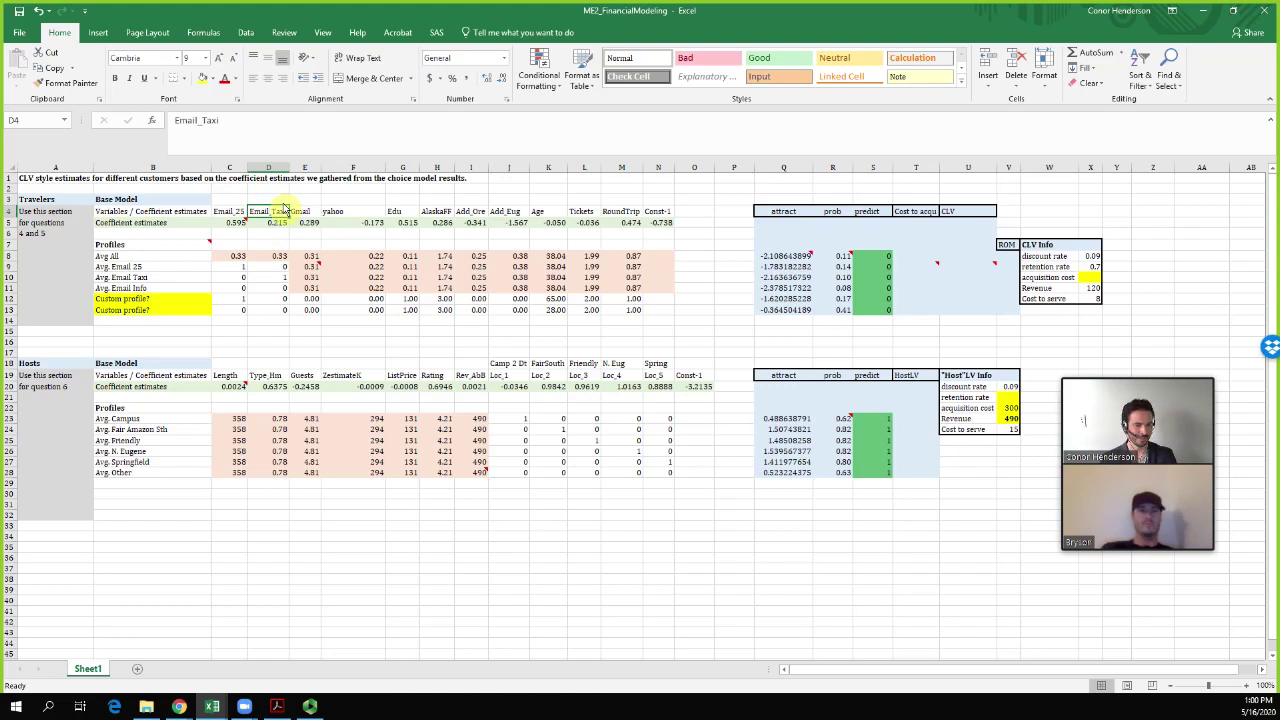
pyautogui.moveTo(303, 211); pyautogui.dragTo(403, 222)
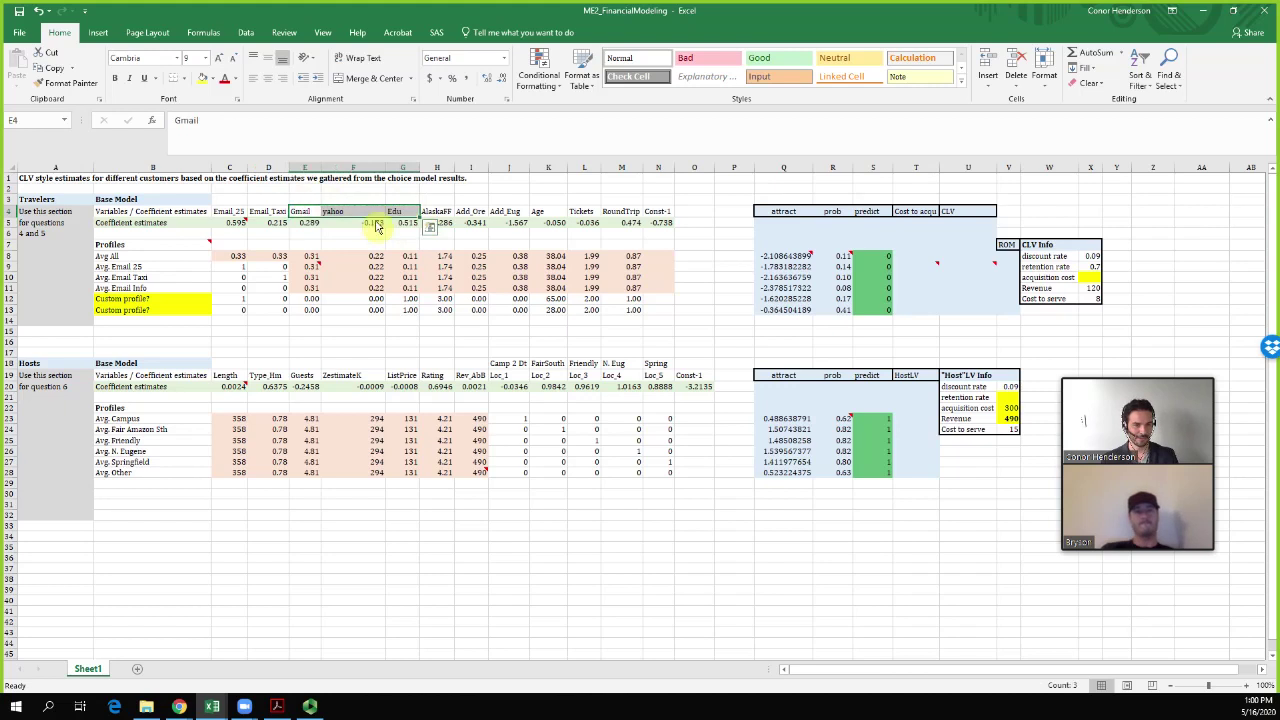
pyautogui.click(436, 212)
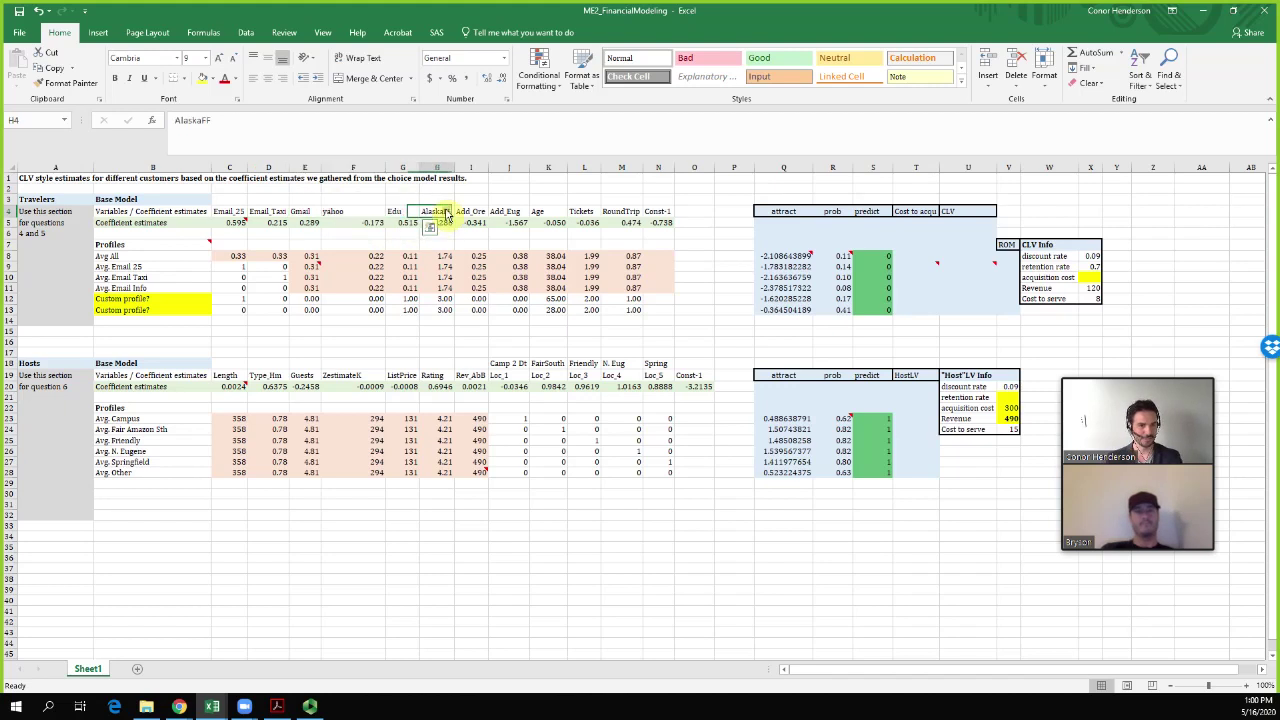
pyautogui.click(474, 216)
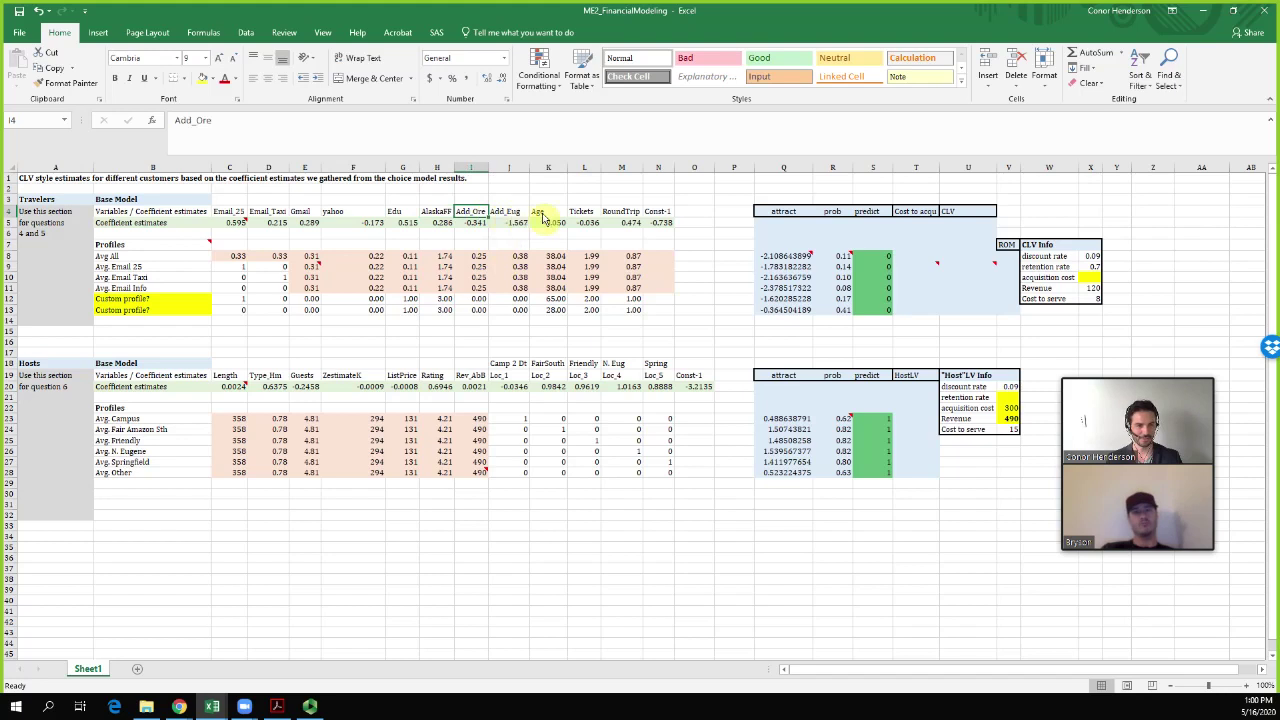
pyautogui.click(546, 214)
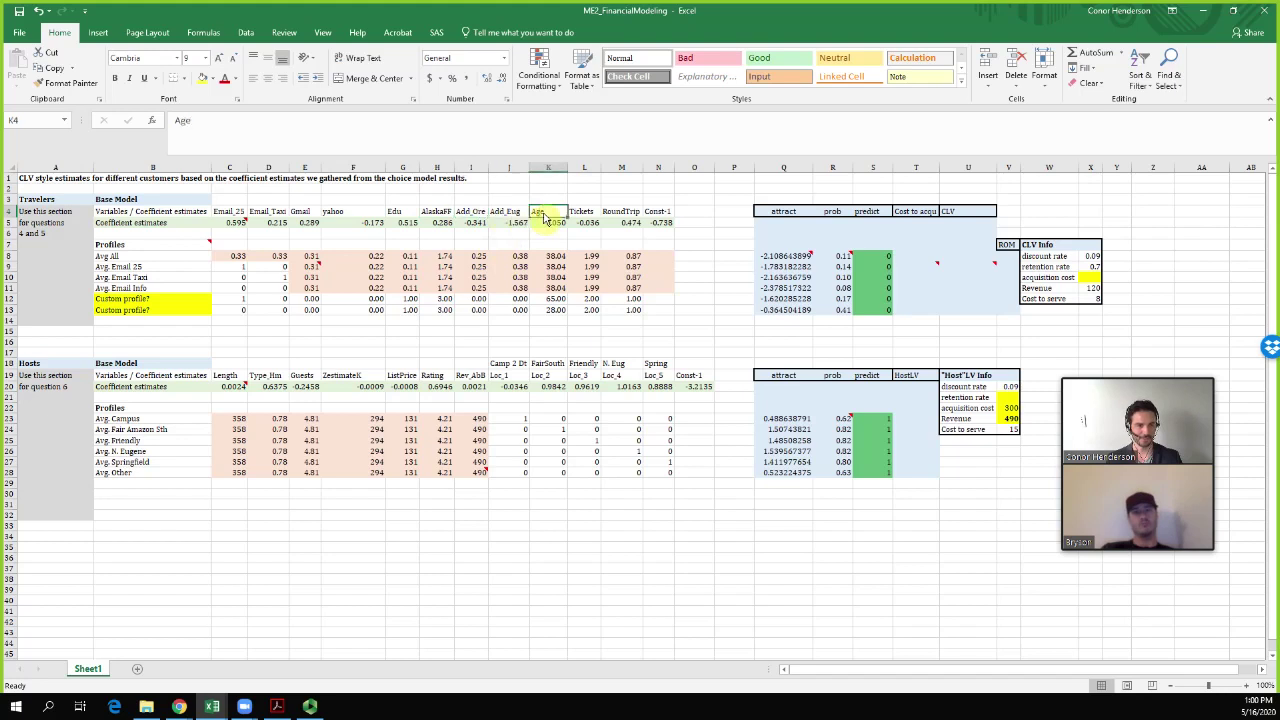
pyautogui.click(626, 213)
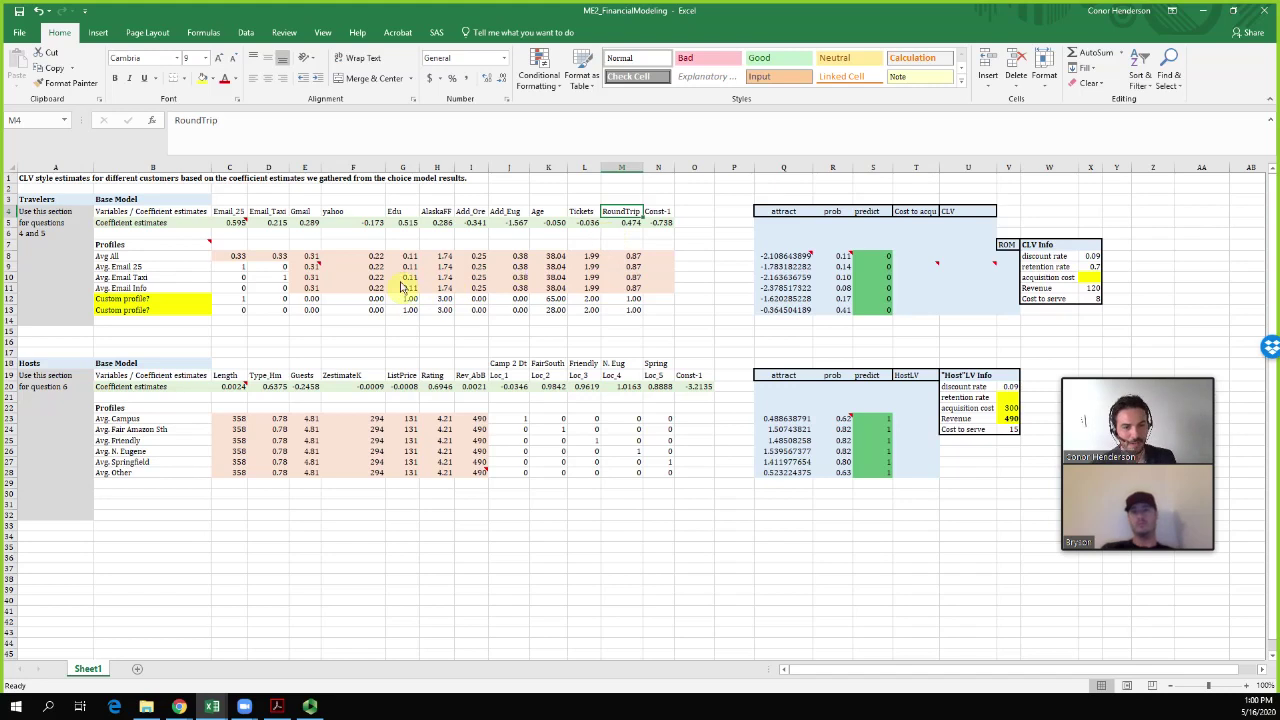
# Compare the Avg All traveler profile with the Average row on the Data description sheet of the ME_2_Travelers_output workbook
pyautogui.click(128, 257)
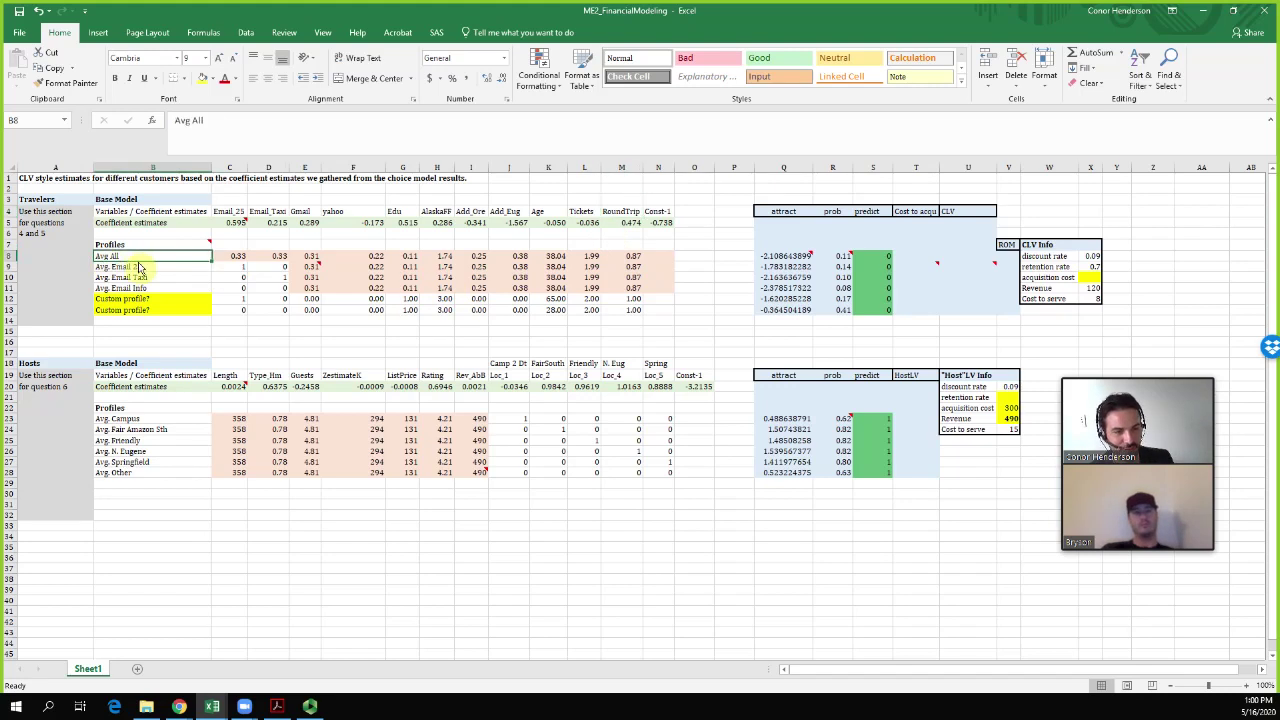
pyautogui.moveTo(149, 260); pyautogui.dragTo(668, 259)
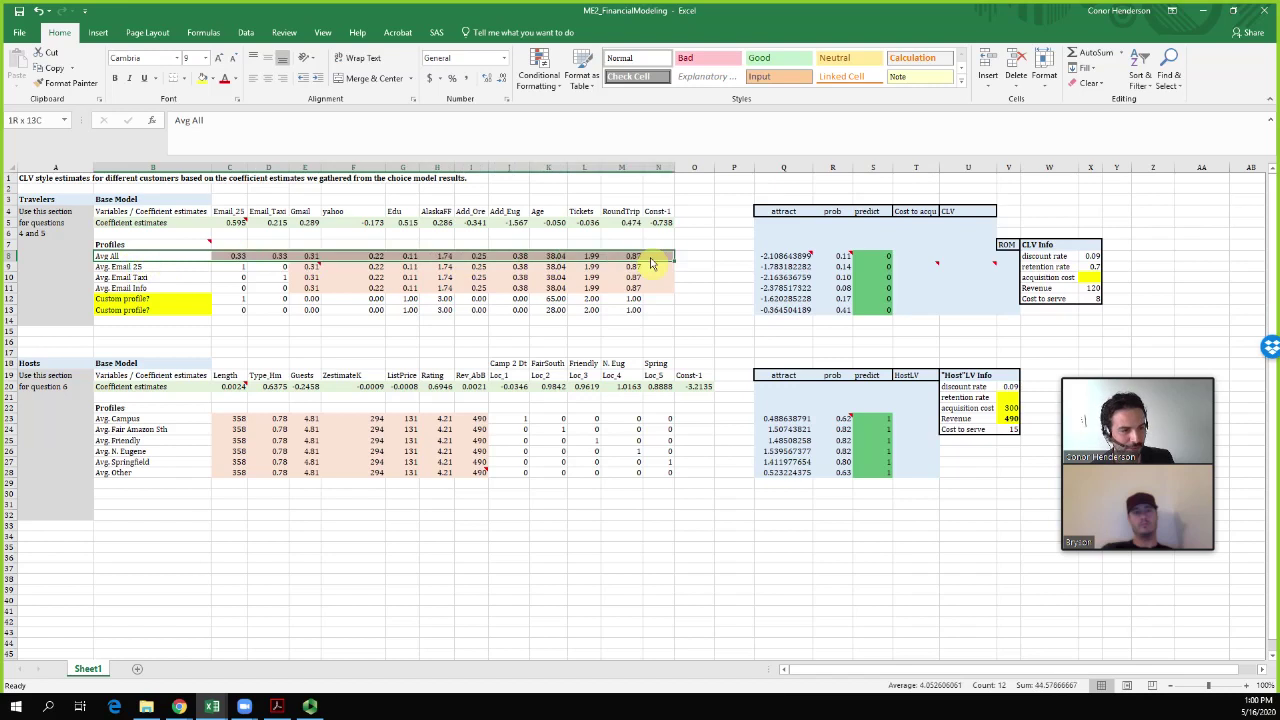
pyautogui.click(224, 709)
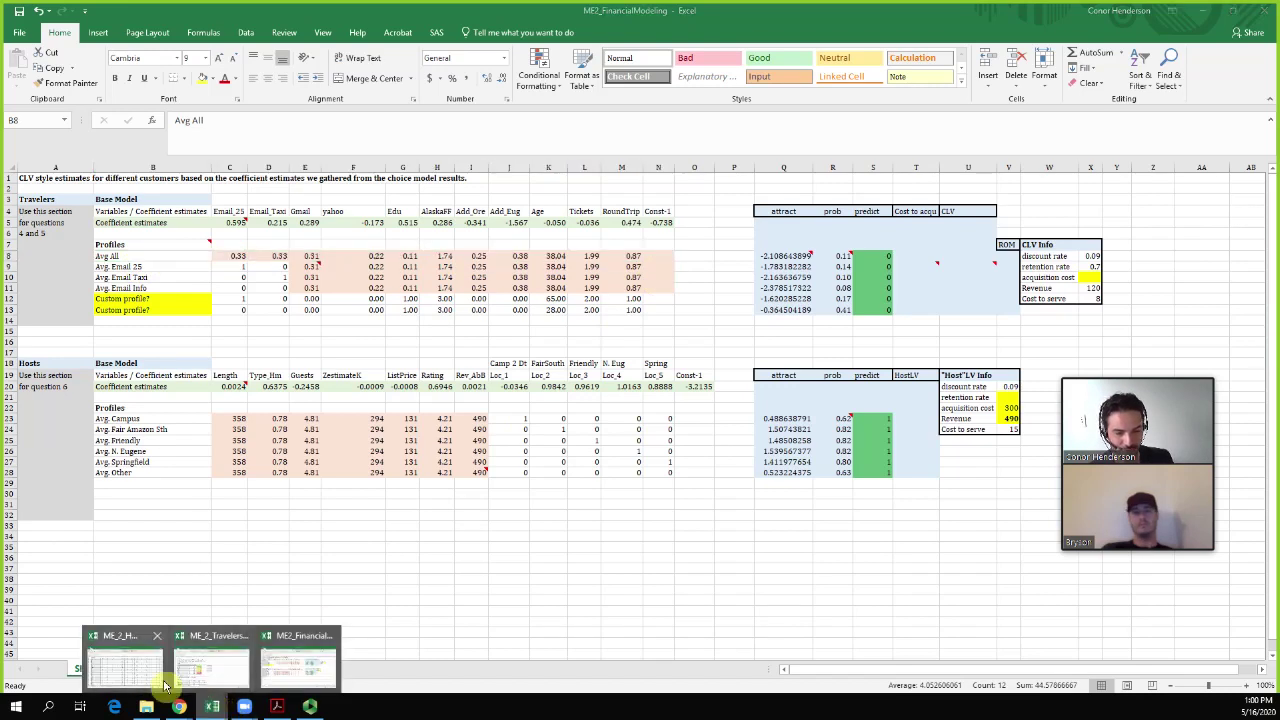
pyautogui.moveTo(143, 677)
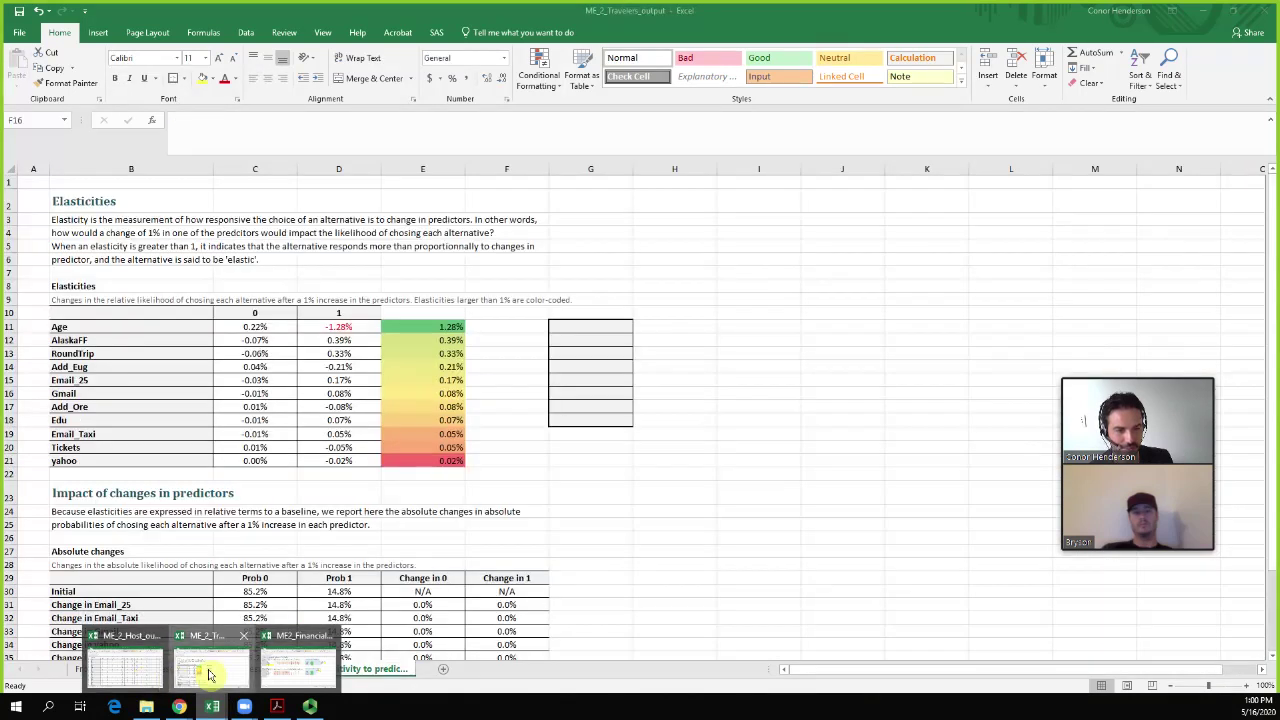
pyautogui.click(212, 672)
pyautogui.click(145, 669)
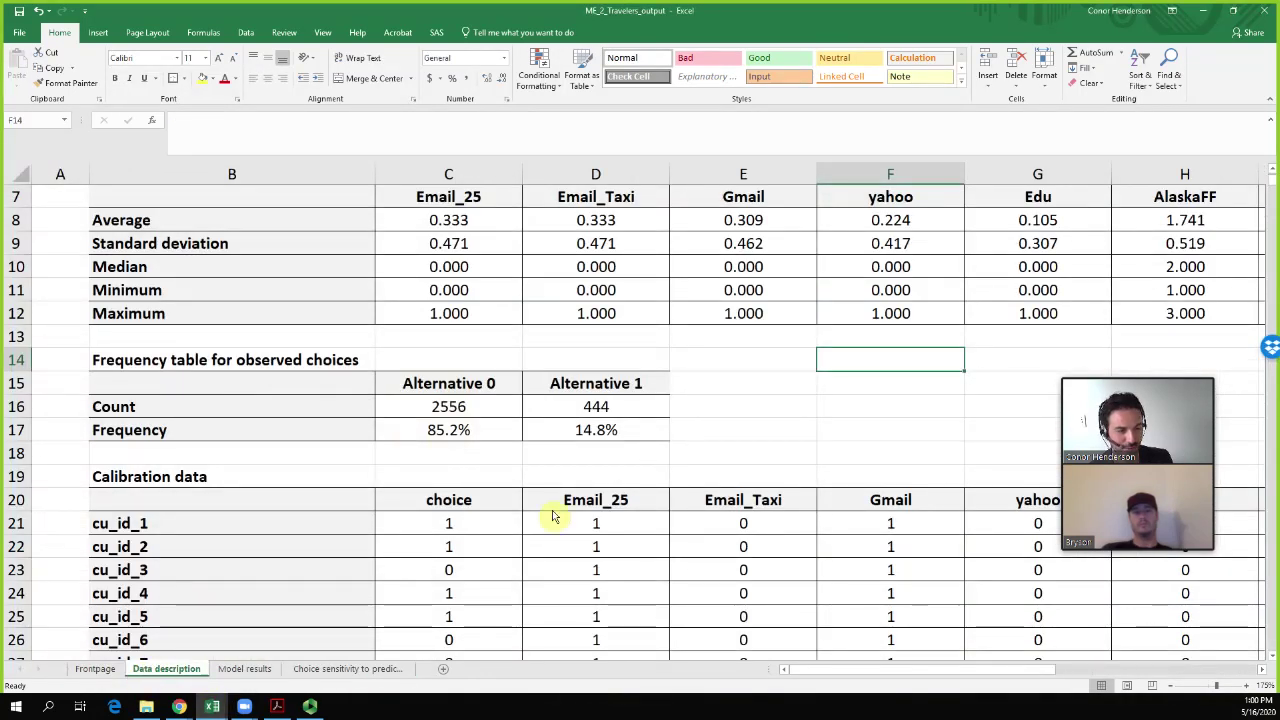
pyautogui.scroll(2, 615, 516)
pyautogui.moveTo(160, 380); pyautogui.dragTo(1008, 386)
pyautogui.moveTo(1170, 373); pyautogui.dragTo(1126, 510)
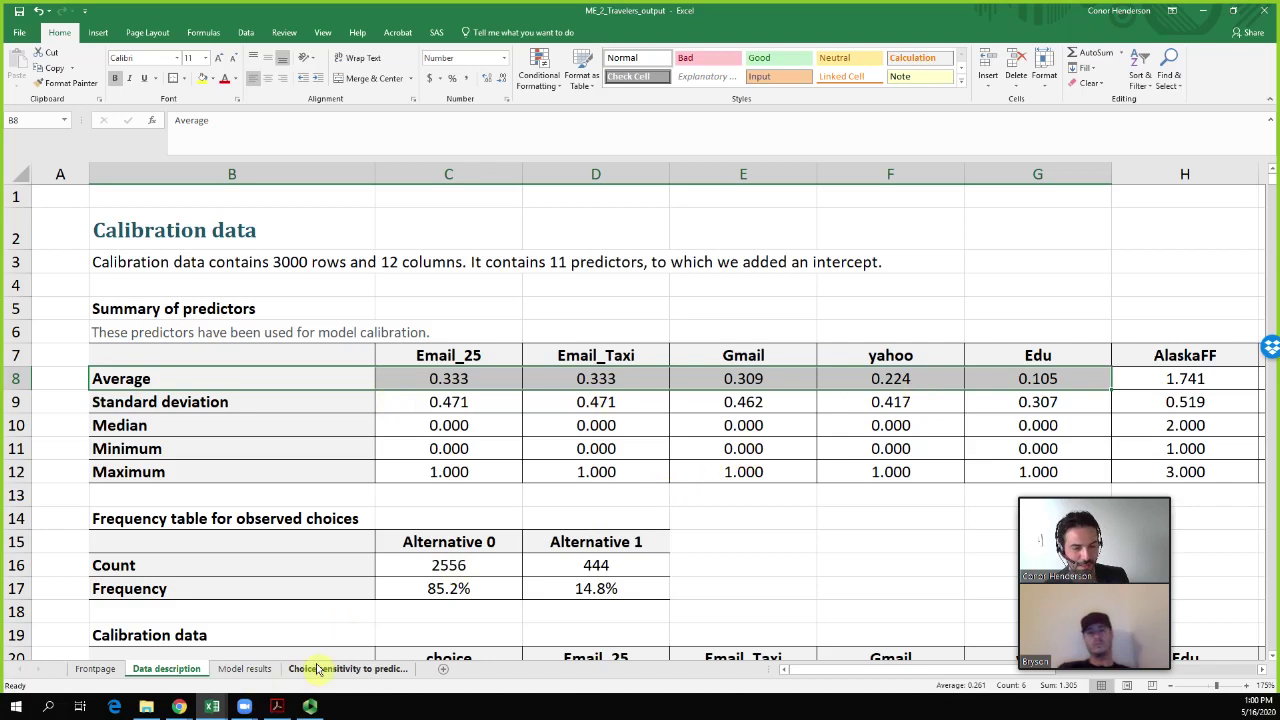
# Return to ME2_FinancialModeling and examine the travelers' coefficient estimates in row 5, including those for Age and Add_Eug
pyautogui.moveTo(212, 706)
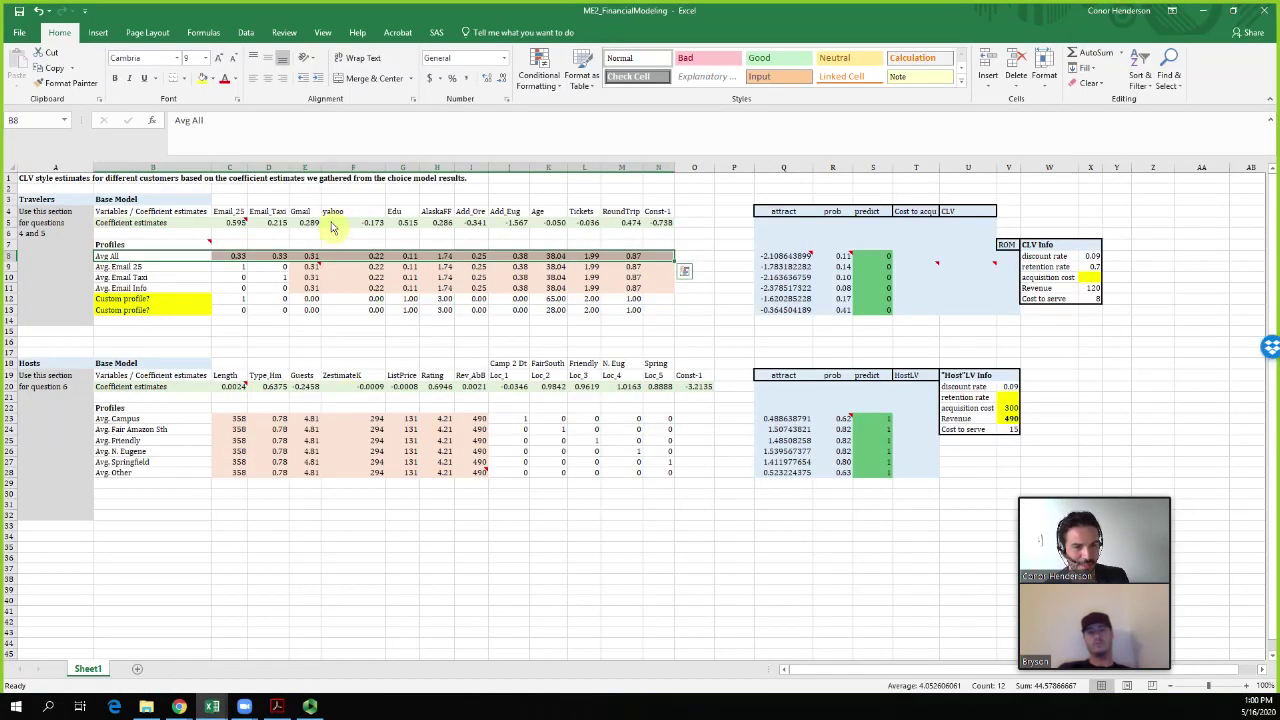
pyautogui.click(137, 224)
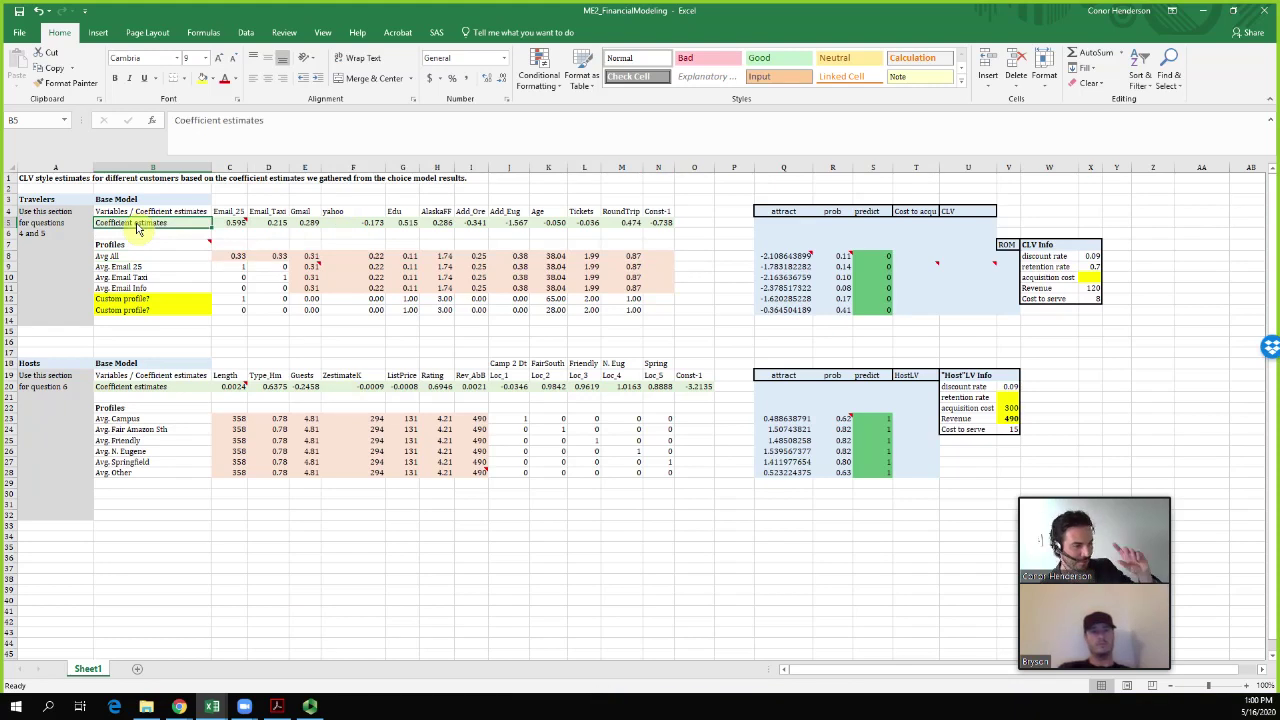
pyautogui.click(383, 213)
pyautogui.moveTo(384, 213); pyautogui.dragTo(606, 216)
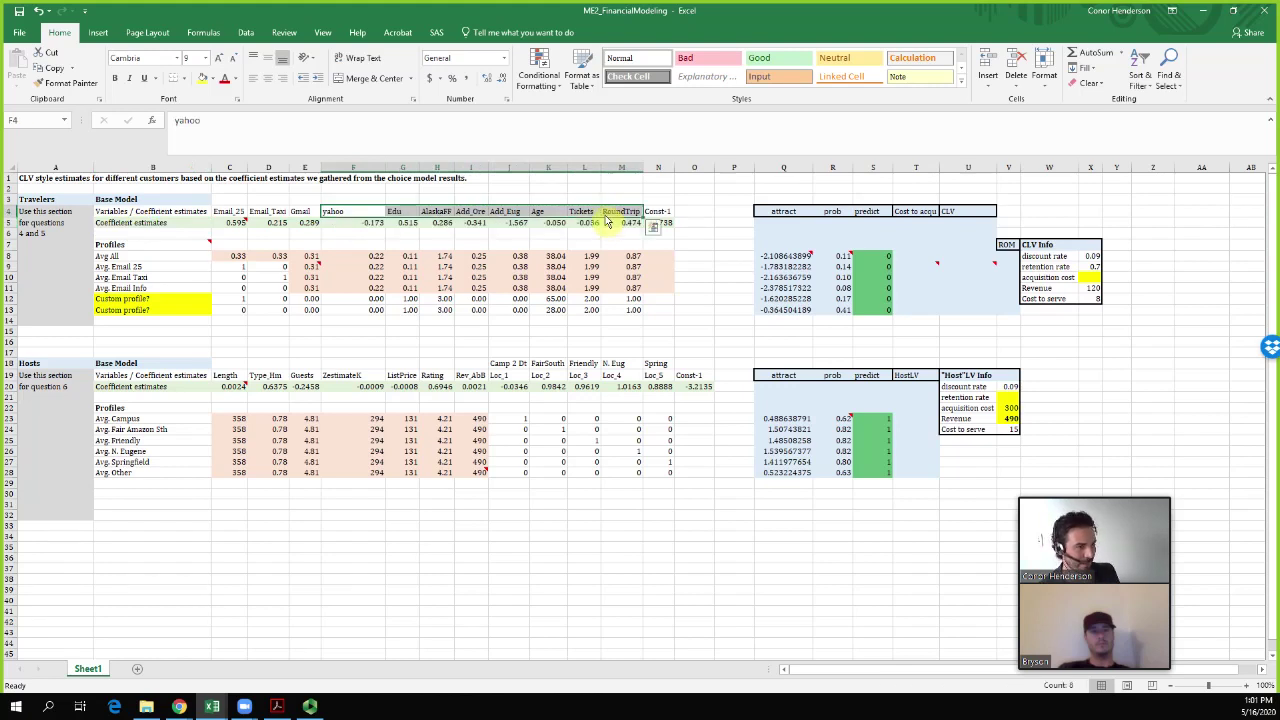
pyautogui.moveTo(607, 222); pyautogui.dragTo(268, 222)
pyautogui.click(550, 222)
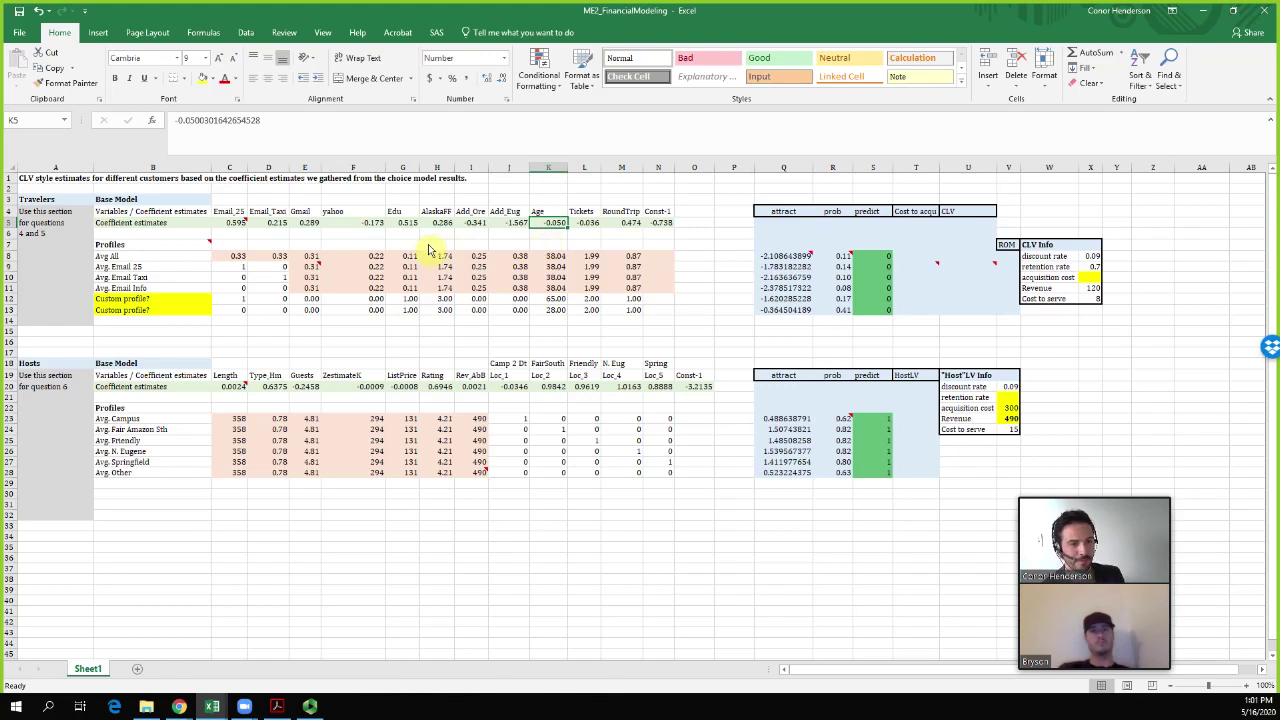
pyautogui.click(500, 224)
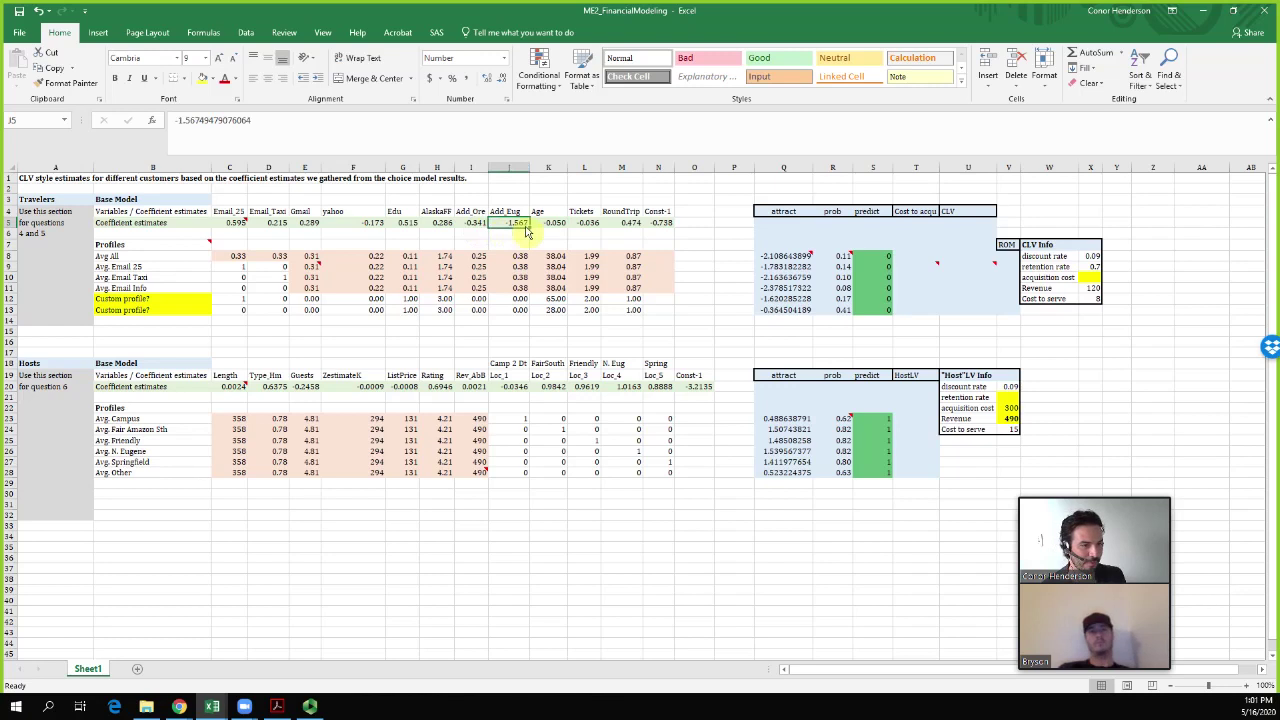
# Examine the Add_Eug and Age parameters and the remaining significant coefficients on the Model results sheet of the ME_2_Travelers_output workbook
pyautogui.moveTo(212, 706)
pyautogui.click(222, 684)
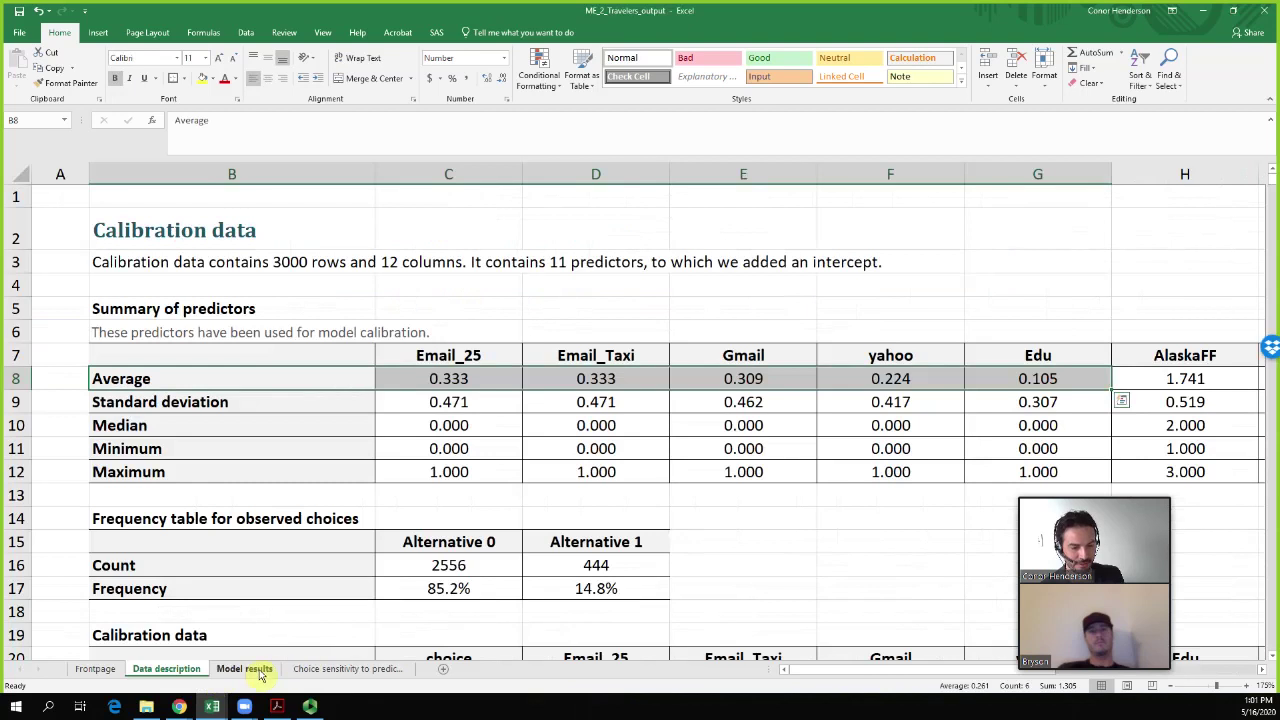
pyautogui.click(244, 668)
pyautogui.scroll(3, 340, 352)
pyautogui.moveTo(100, 301); pyautogui.dragTo(258, 310)
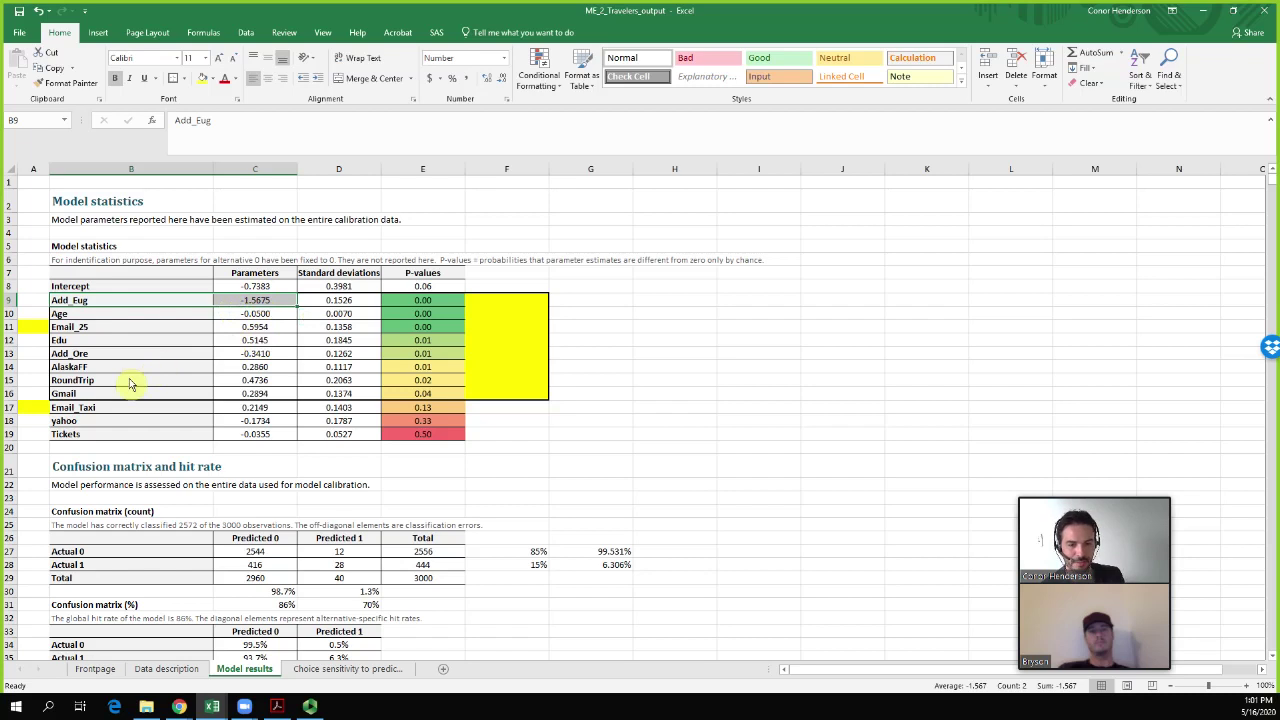
pyautogui.moveTo(62, 314); pyautogui.dragTo(255, 316)
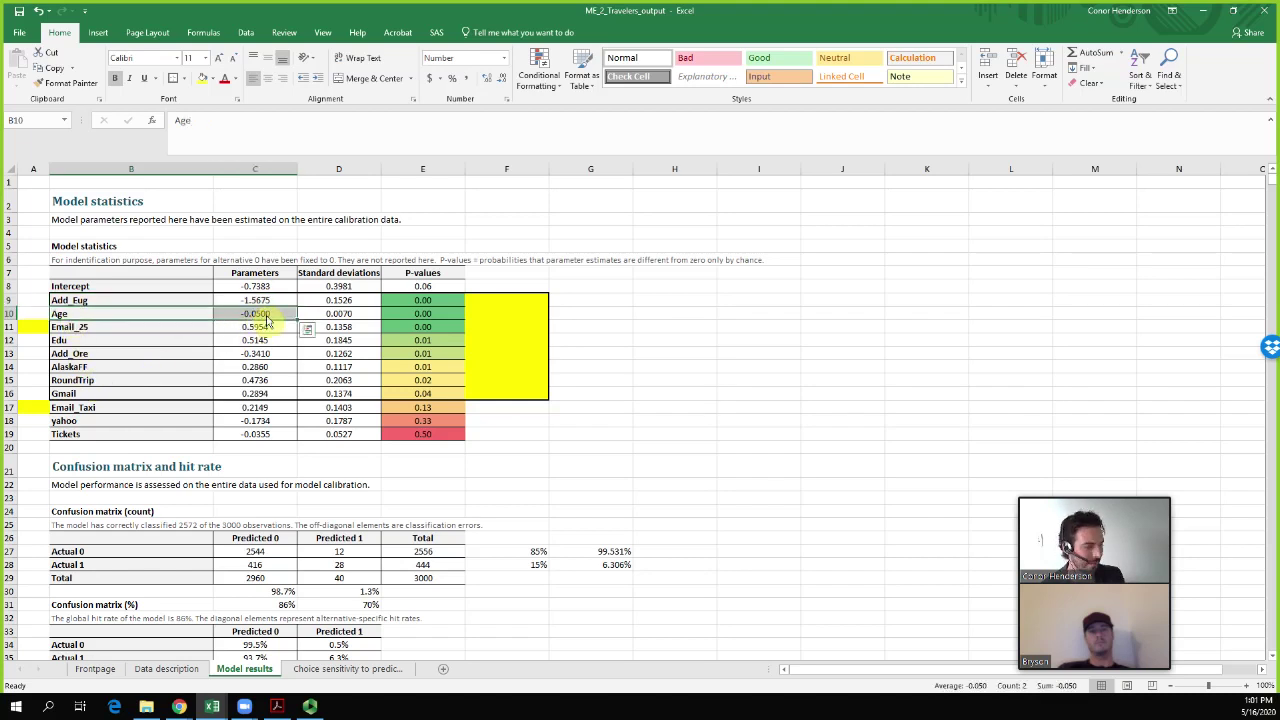
pyautogui.click(268, 321)
pyautogui.moveTo(270, 303); pyautogui.dragTo(273, 397)
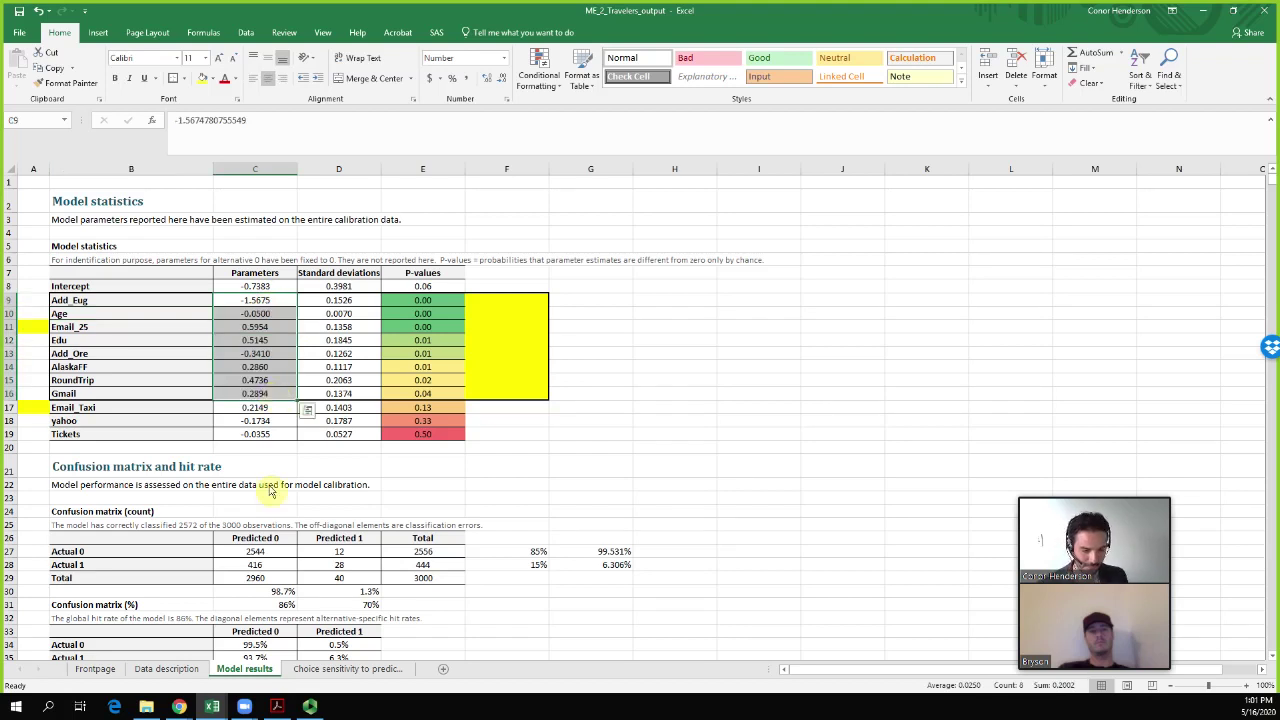
# Return to ME2_FinancialModeling and trace the Avg. Email 25 profile values through to its attract and prob formulas in row 9
pyautogui.moveTo(218, 710)
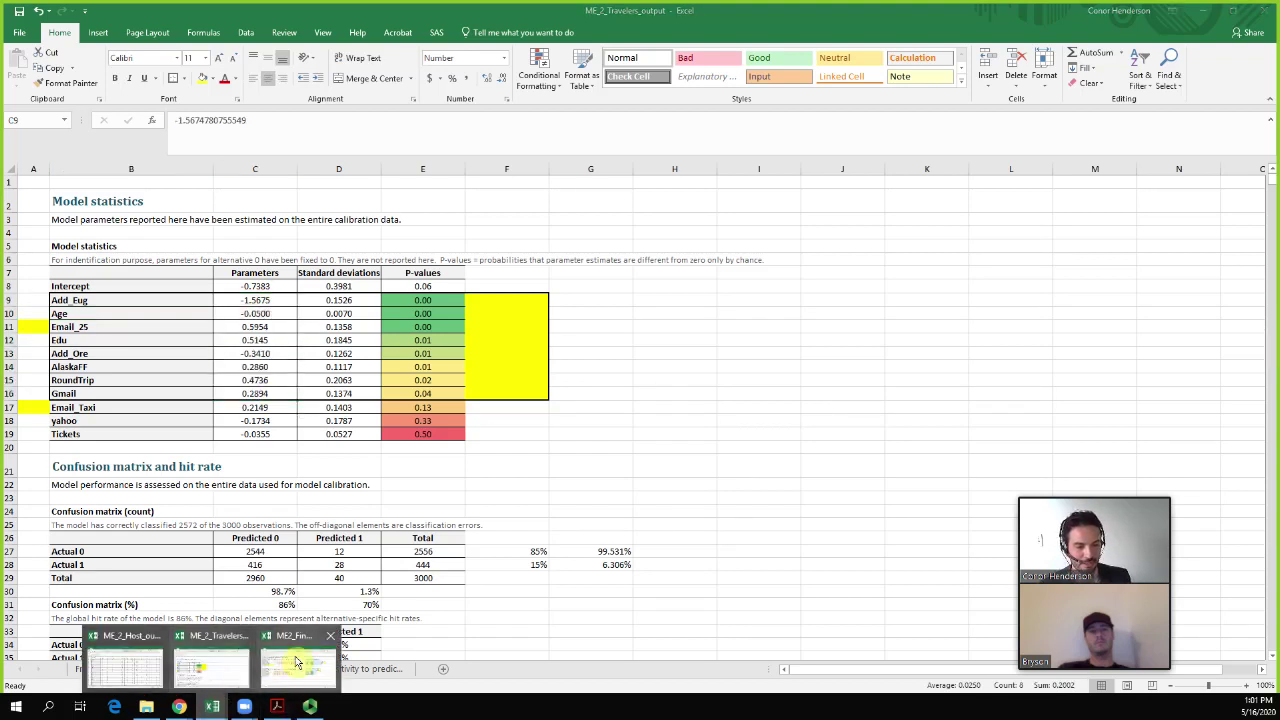
pyautogui.click(296, 661)
pyautogui.click(692, 246)
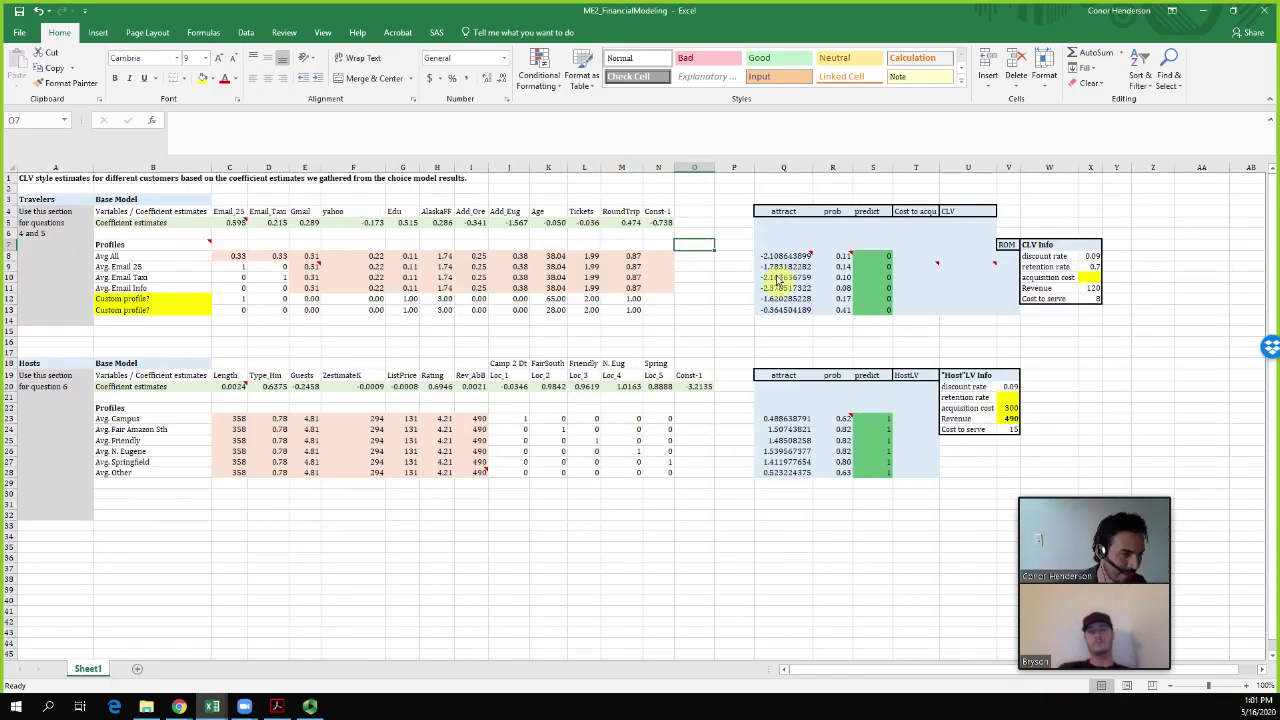
pyautogui.moveTo(234, 264); pyautogui.dragTo(632, 270)
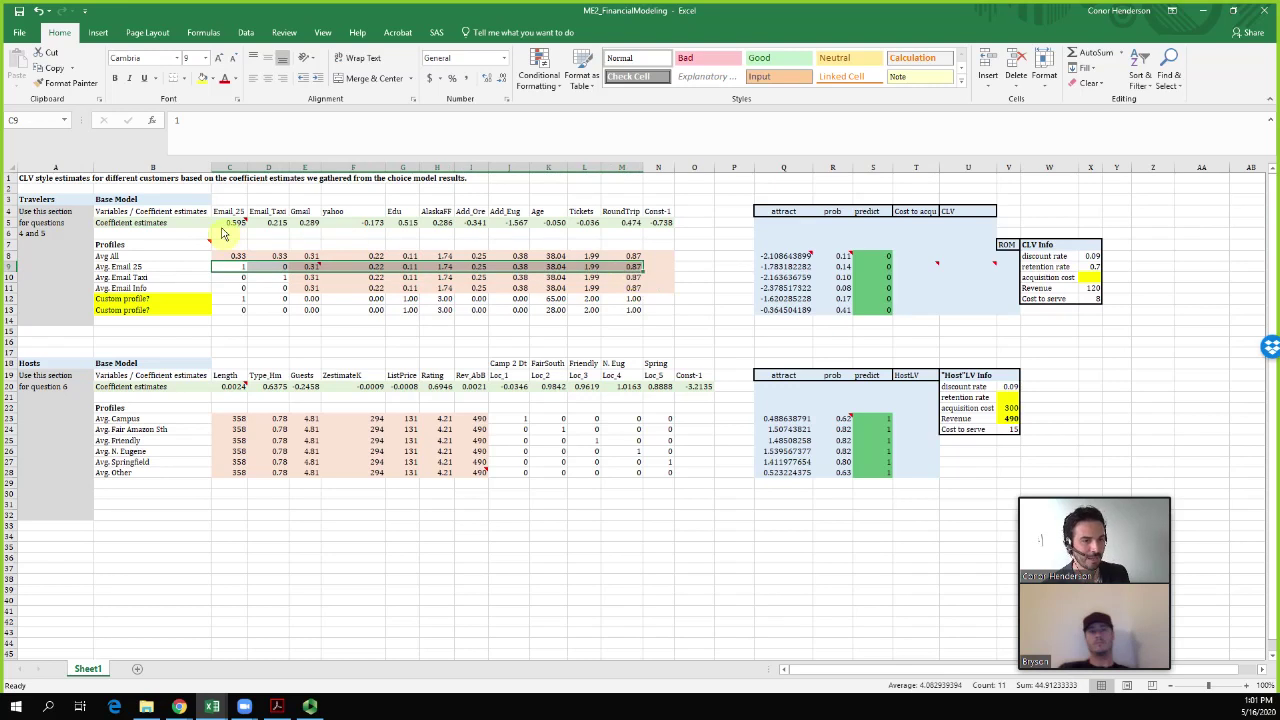
pyautogui.click(786, 269)
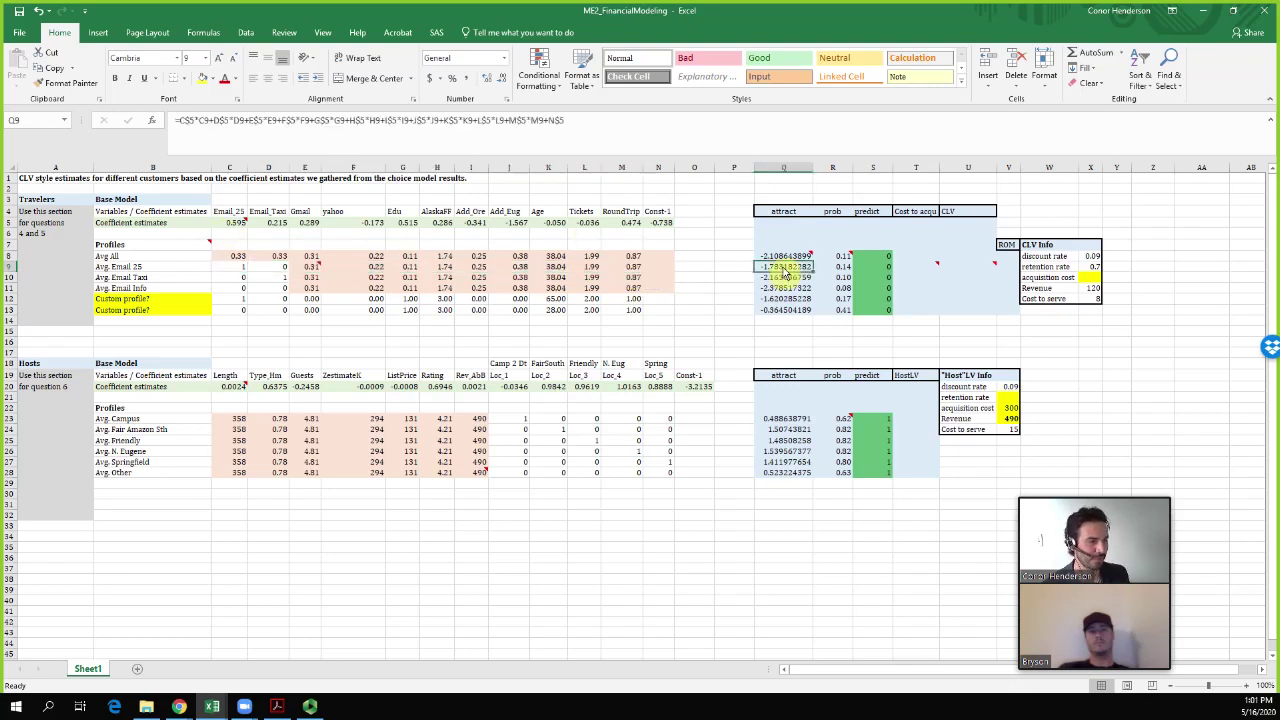
pyautogui.click(848, 267)
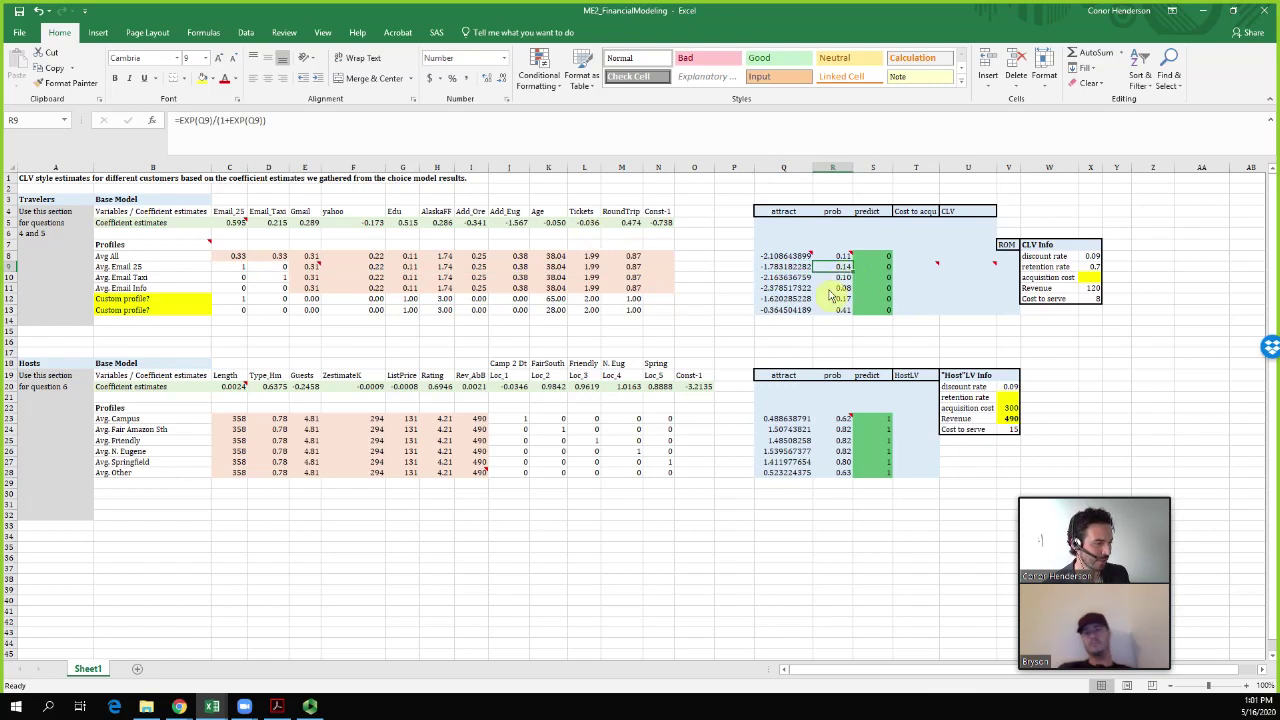
# Format the travelers' and hosts' prob values in R8:R28 as percentages
pyautogui.moveTo(845, 256); pyautogui.dragTo(845, 472)
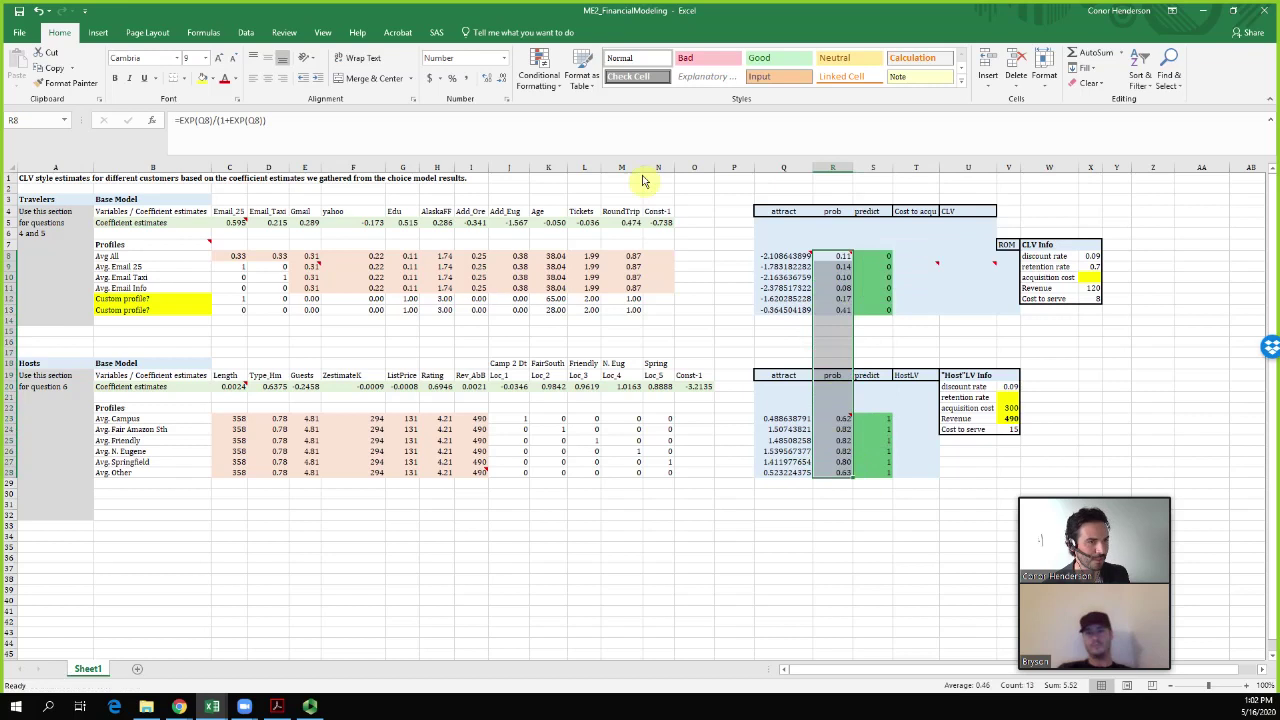
pyautogui.click(452, 78)
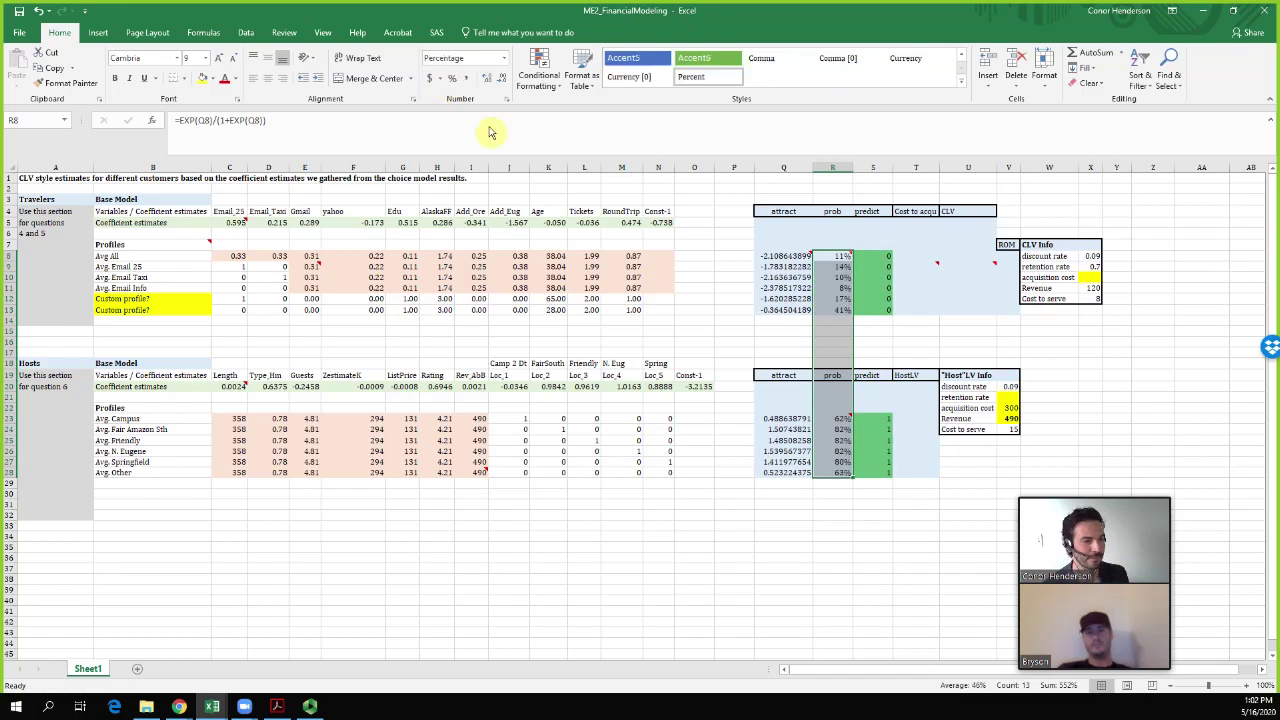
pyautogui.click(688, 303)
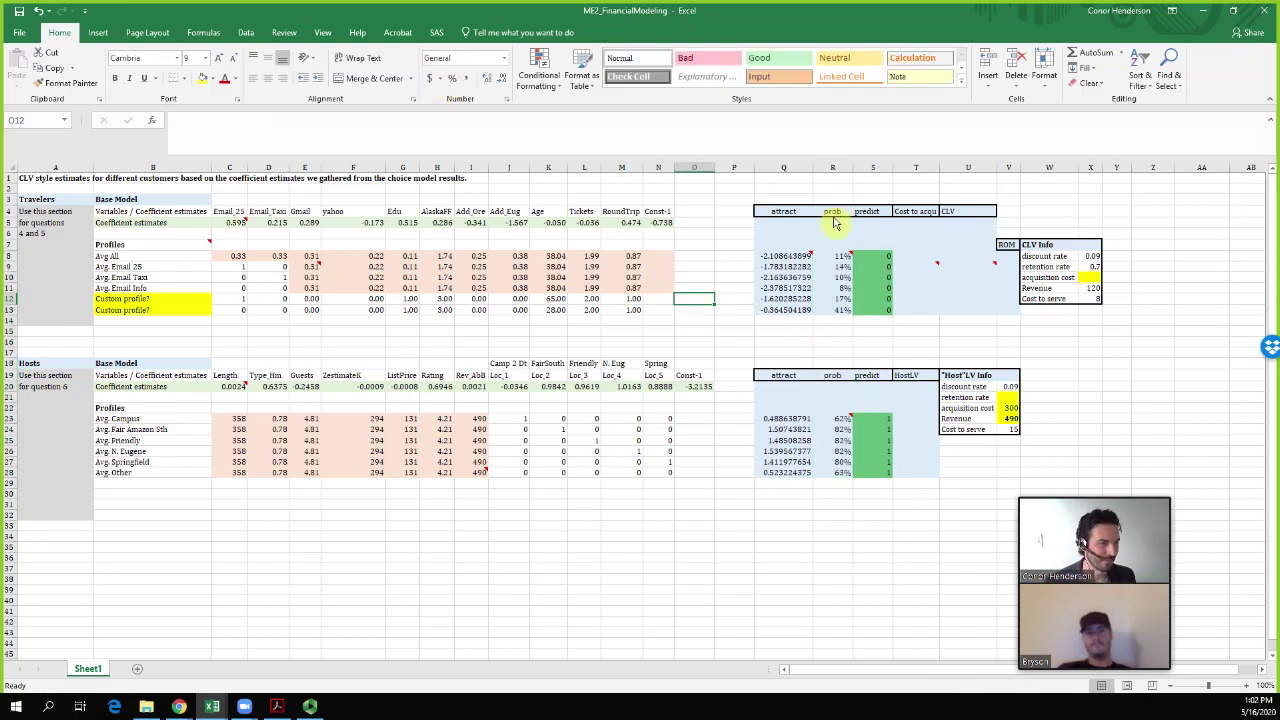
# Highlight the prob values of the traveler profiles and those of the host profiles in turn to compare them
pyautogui.moveTo(838, 260)
pyautogui.moveTo(838, 258); pyautogui.dragTo(838, 311)
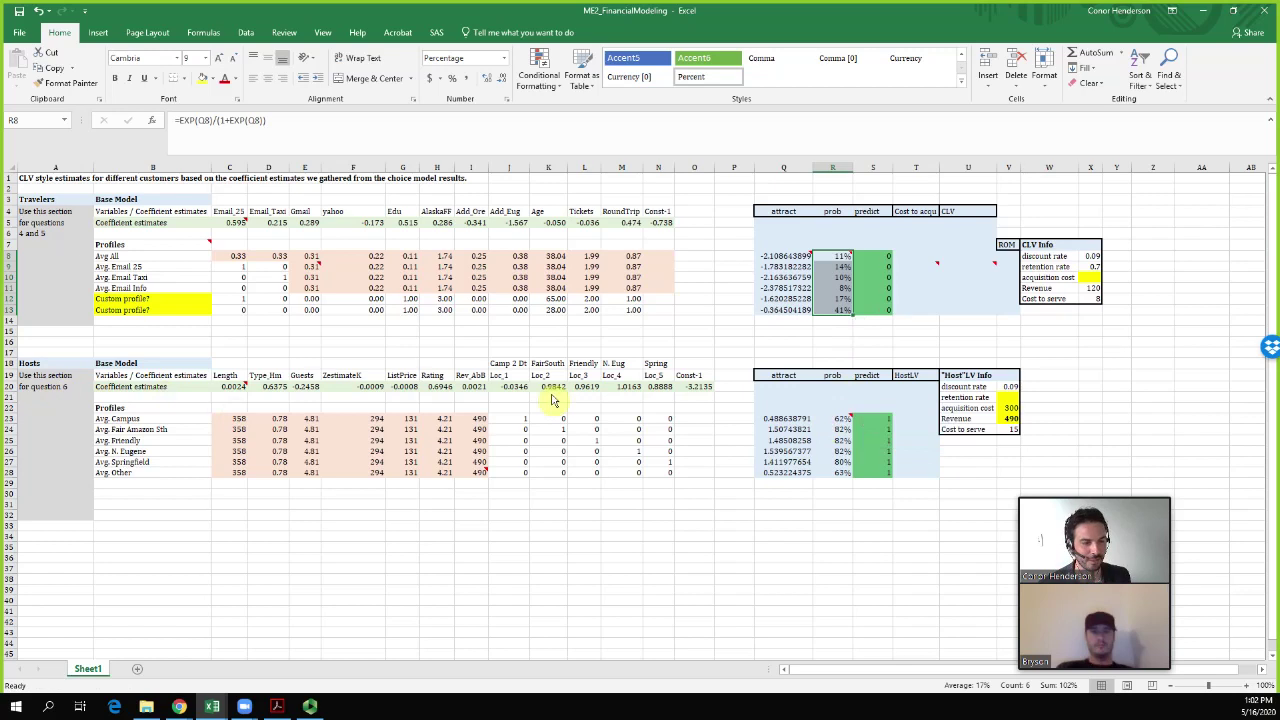
pyautogui.moveTo(838, 420); pyautogui.dragTo(843, 473)
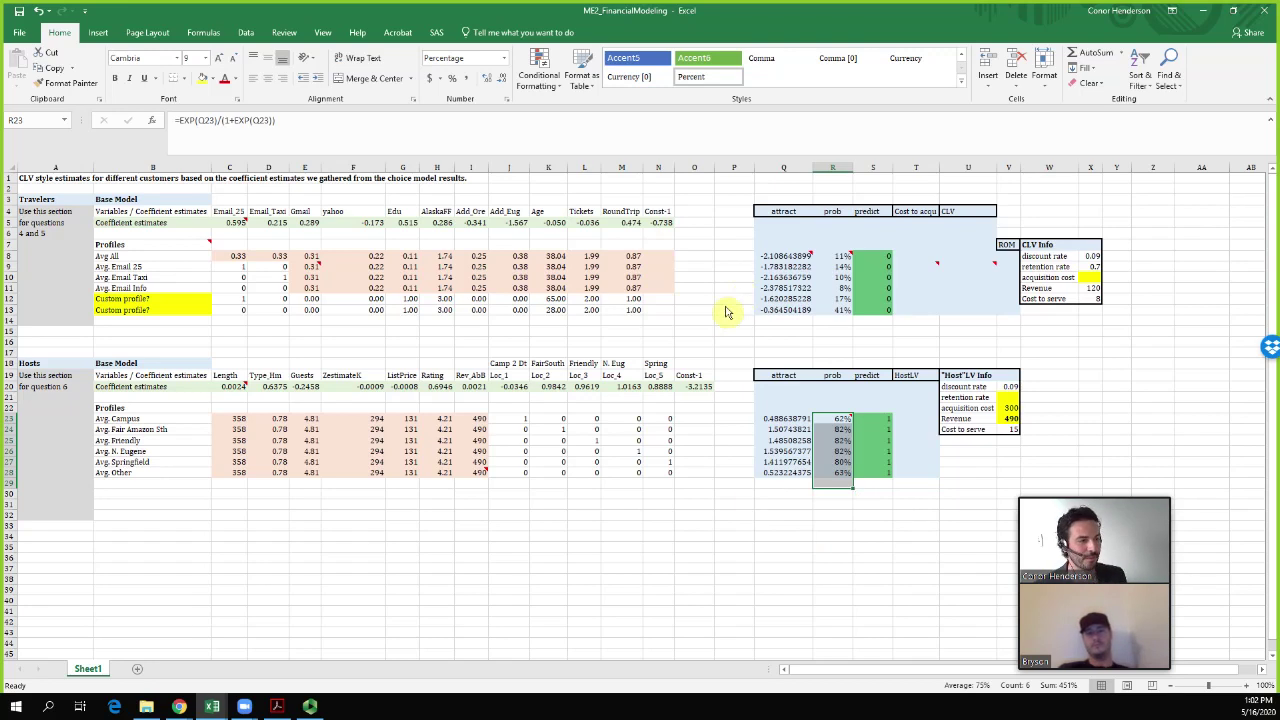
# Inspect the Avg All traveler profile and how its attract formula in Q8 combines the row 5 coefficients with the row 8 values
pyautogui.click(112, 260)
pyautogui.moveTo(236, 255); pyautogui.dragTo(841, 265)
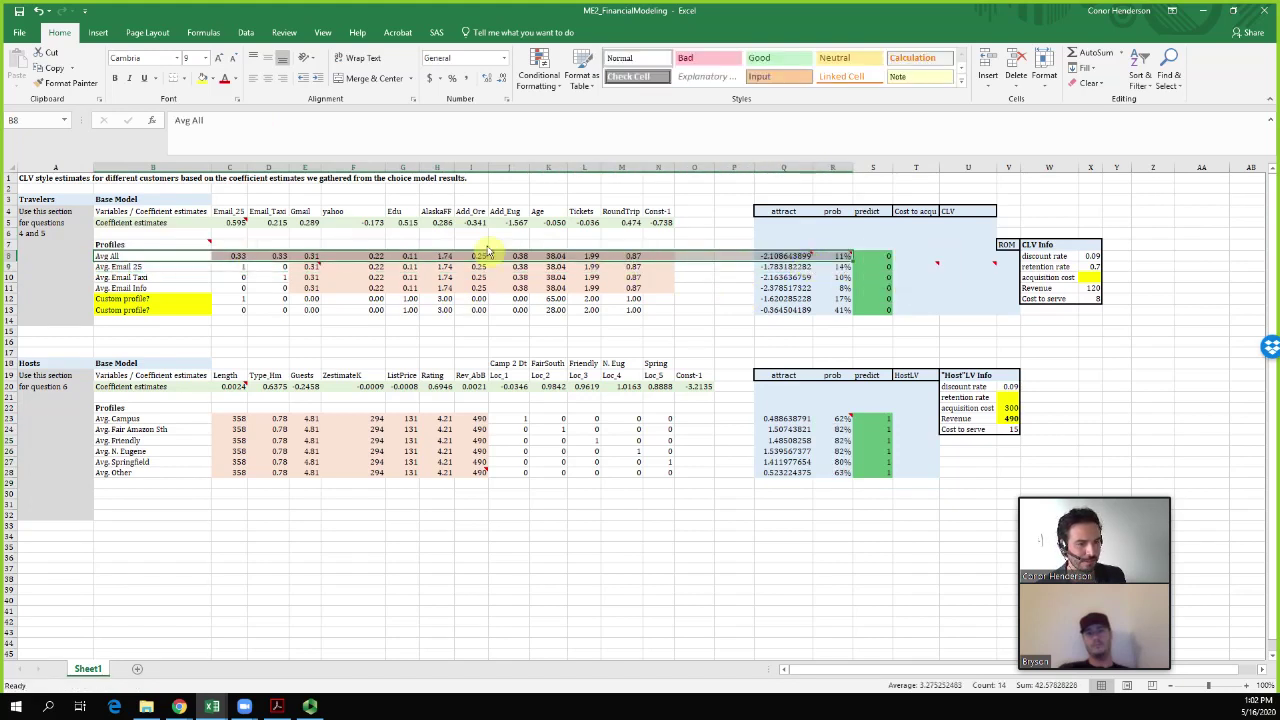
pyautogui.click(788, 259)
pyautogui.doubleClick(789, 261)
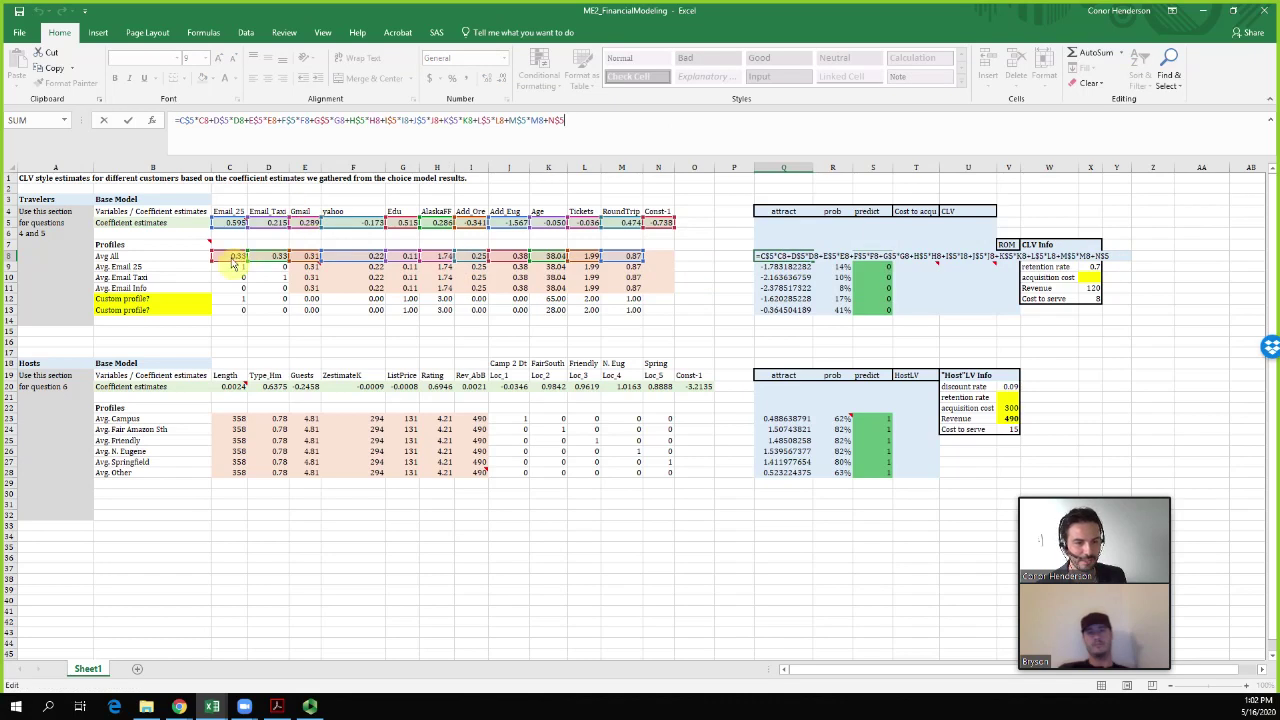
pyautogui.moveTo(230, 226)
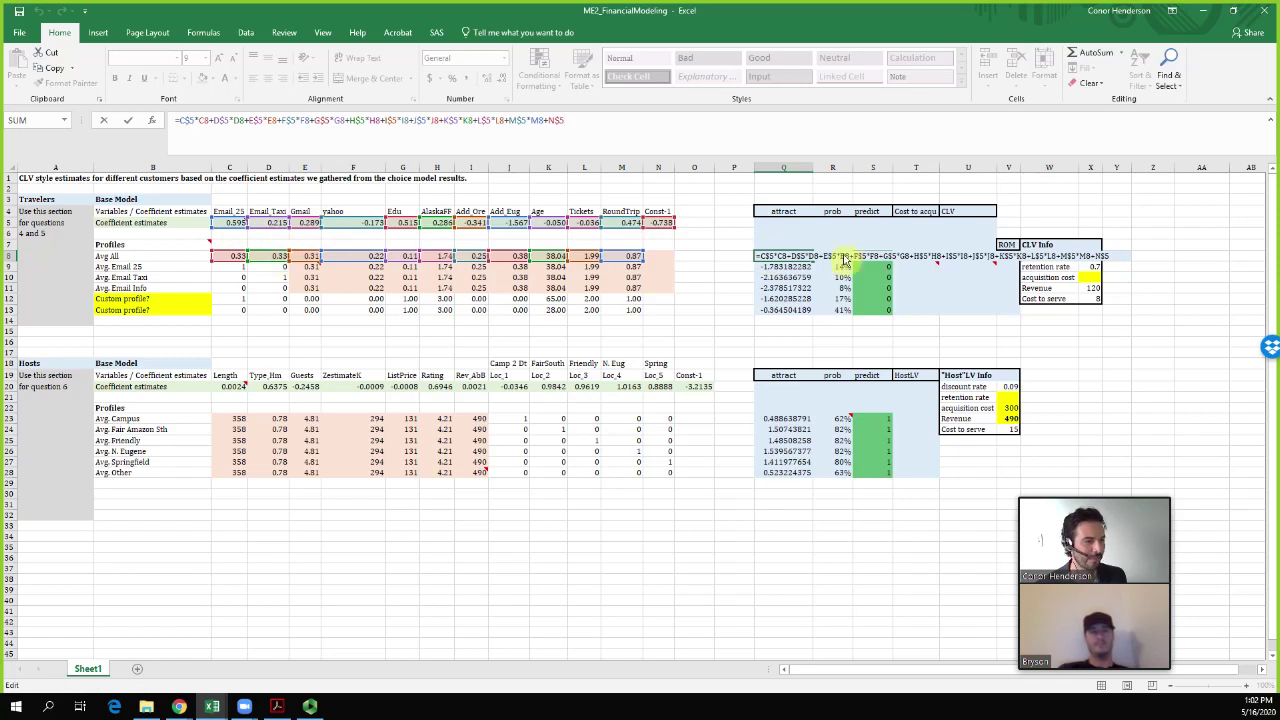
pyautogui.press('Tab')
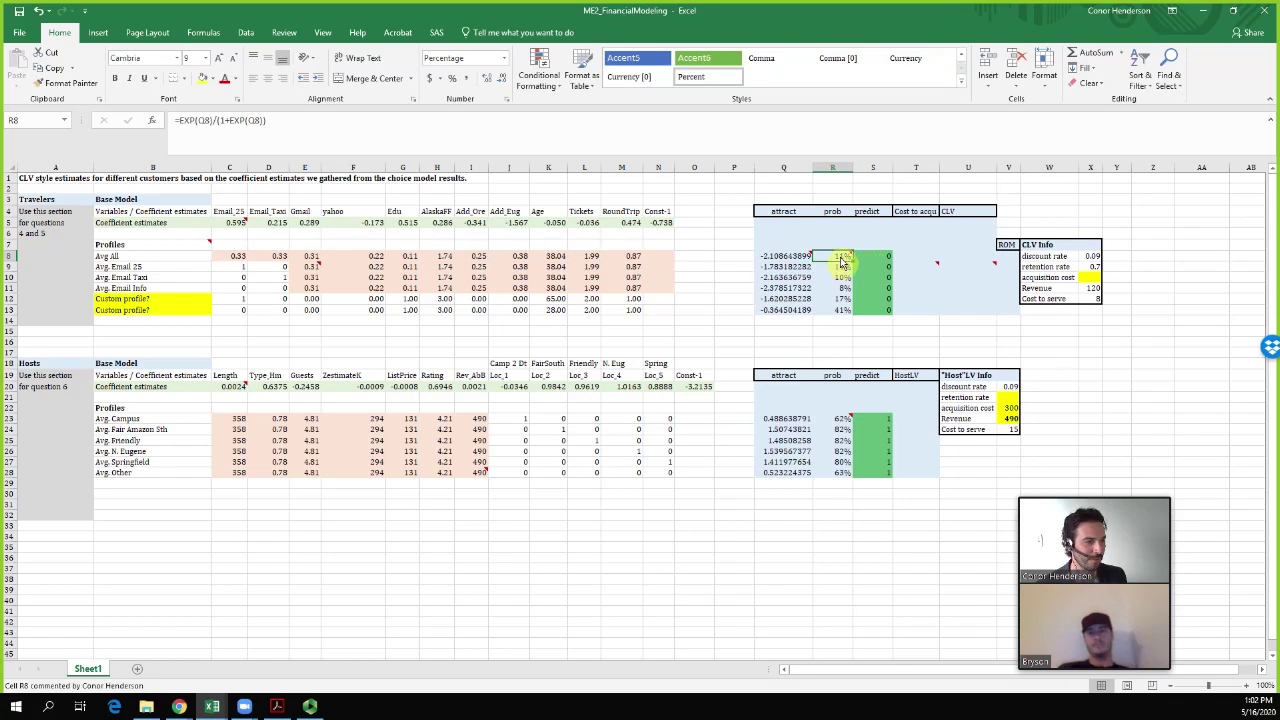
# Inspect the Avg All profile's prob formula in R8 and its predict formula in S8 without changing either
pyautogui.doubleClick(840, 257)
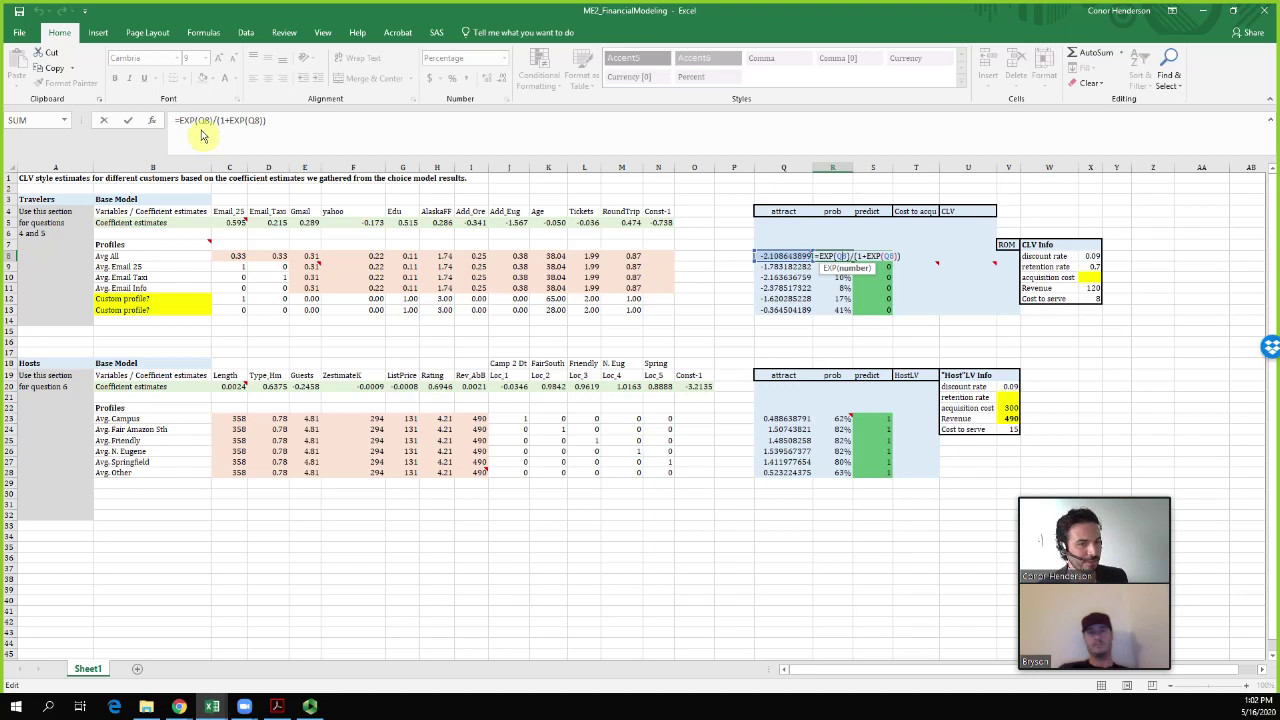
pyautogui.moveTo(762, 257)
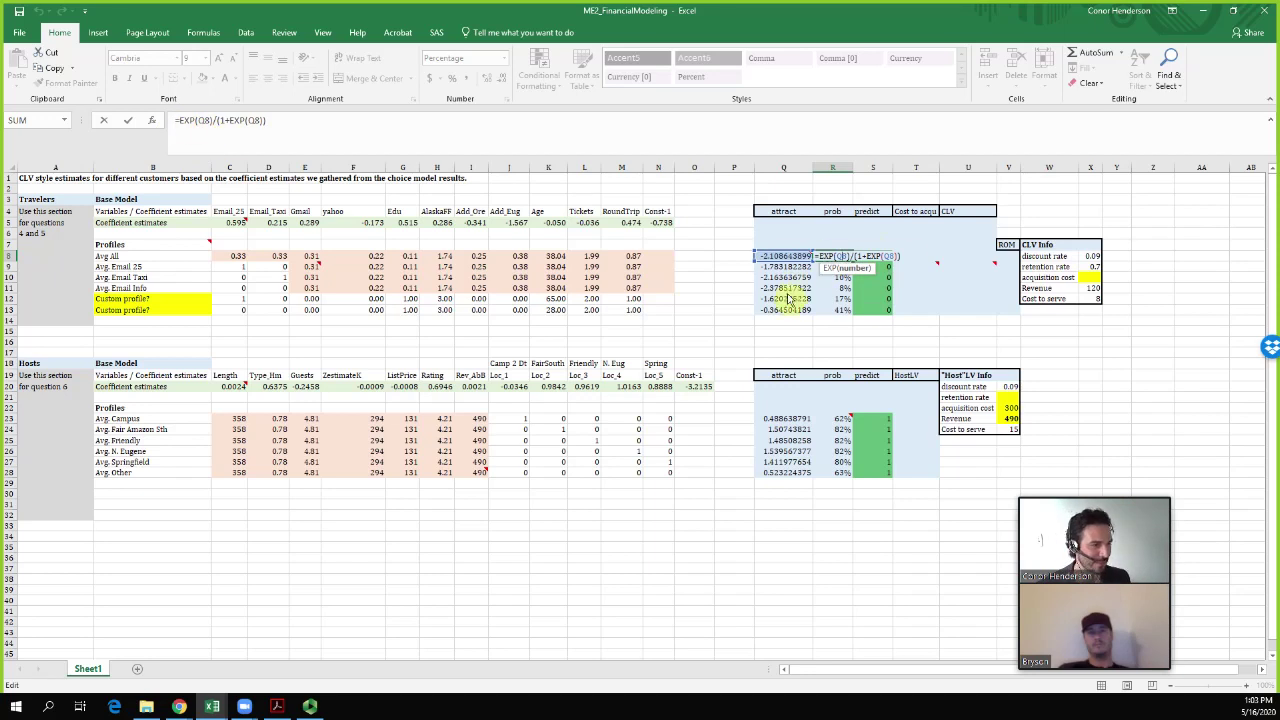
pyautogui.press('Return')
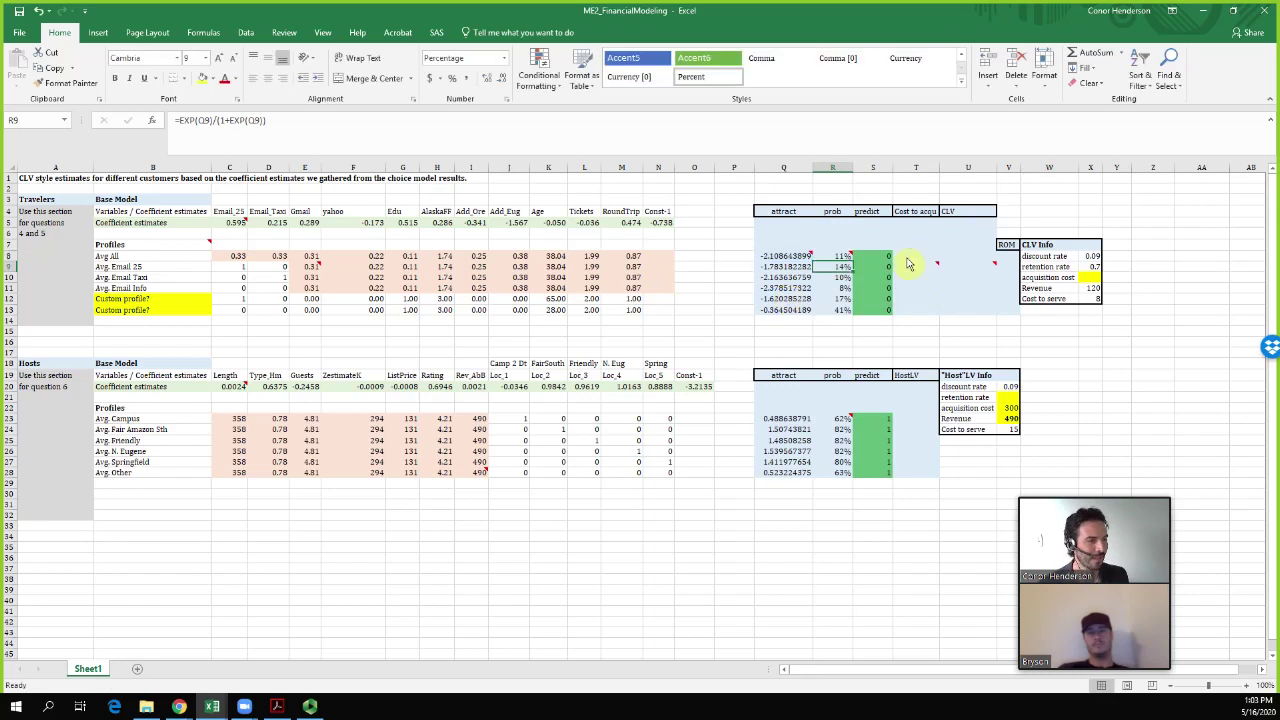
pyautogui.doubleClick(876, 258)
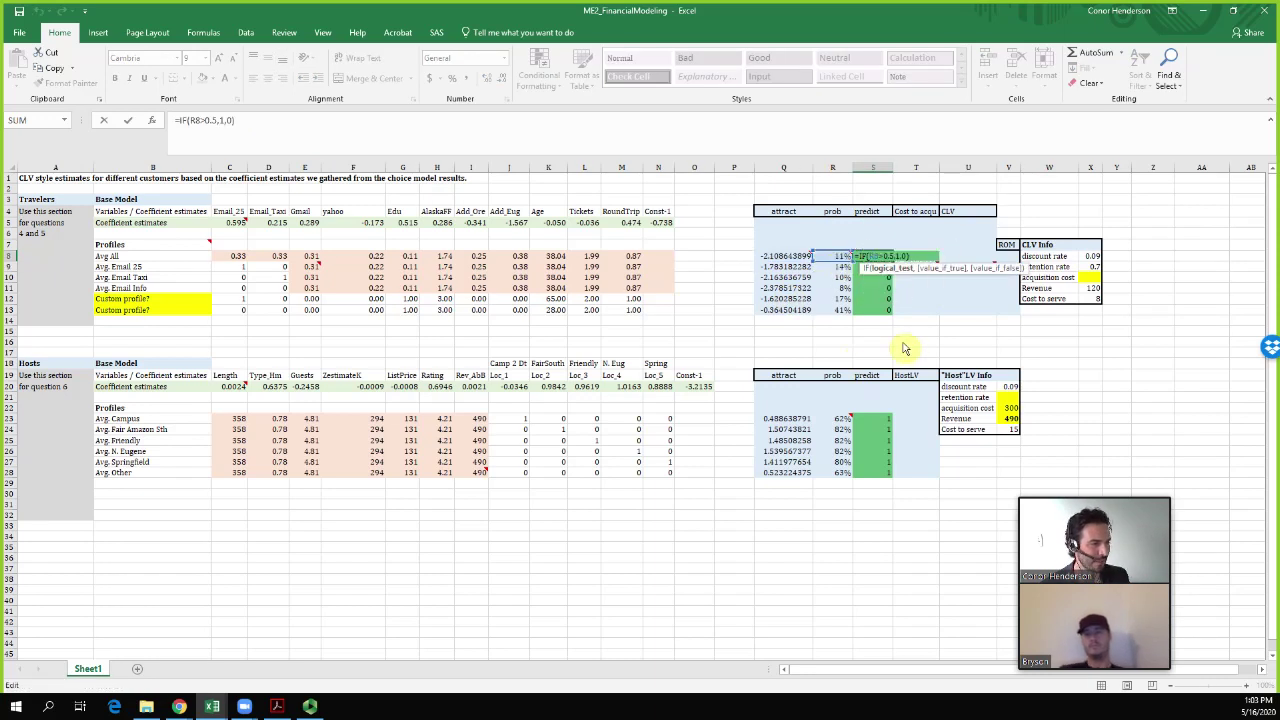
pyautogui.press('Escape')
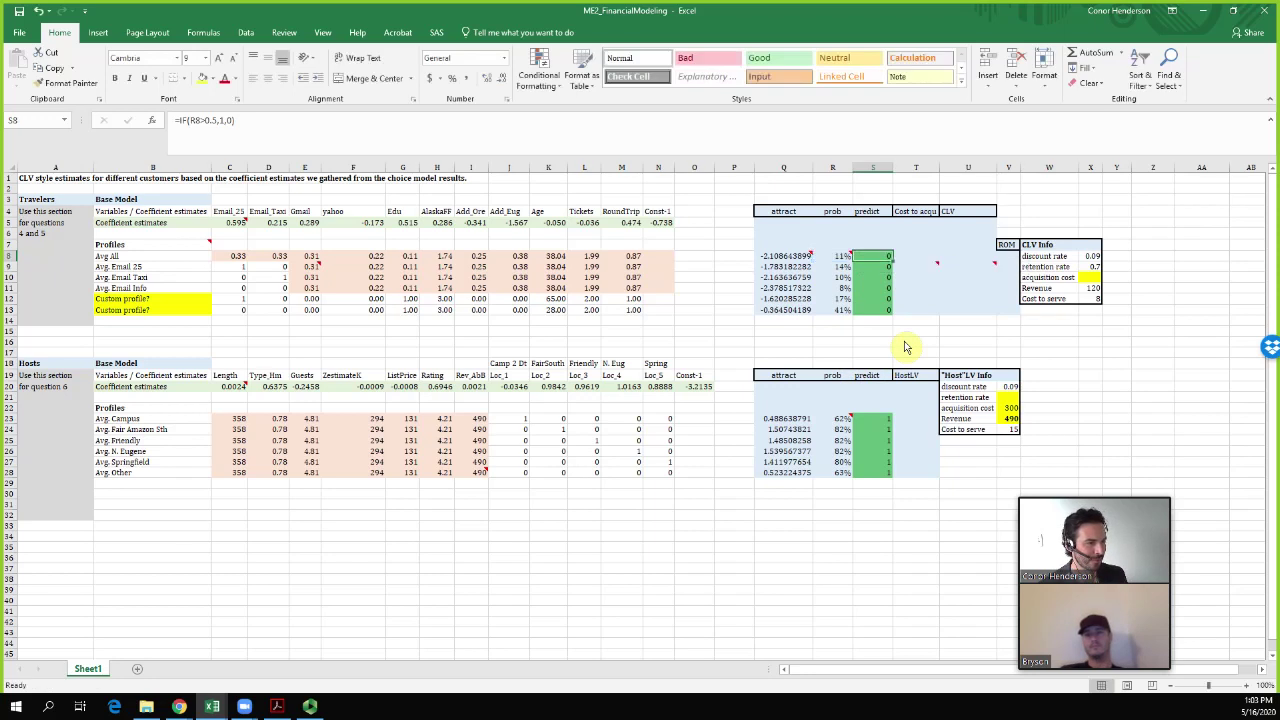
pyautogui.press('Down')
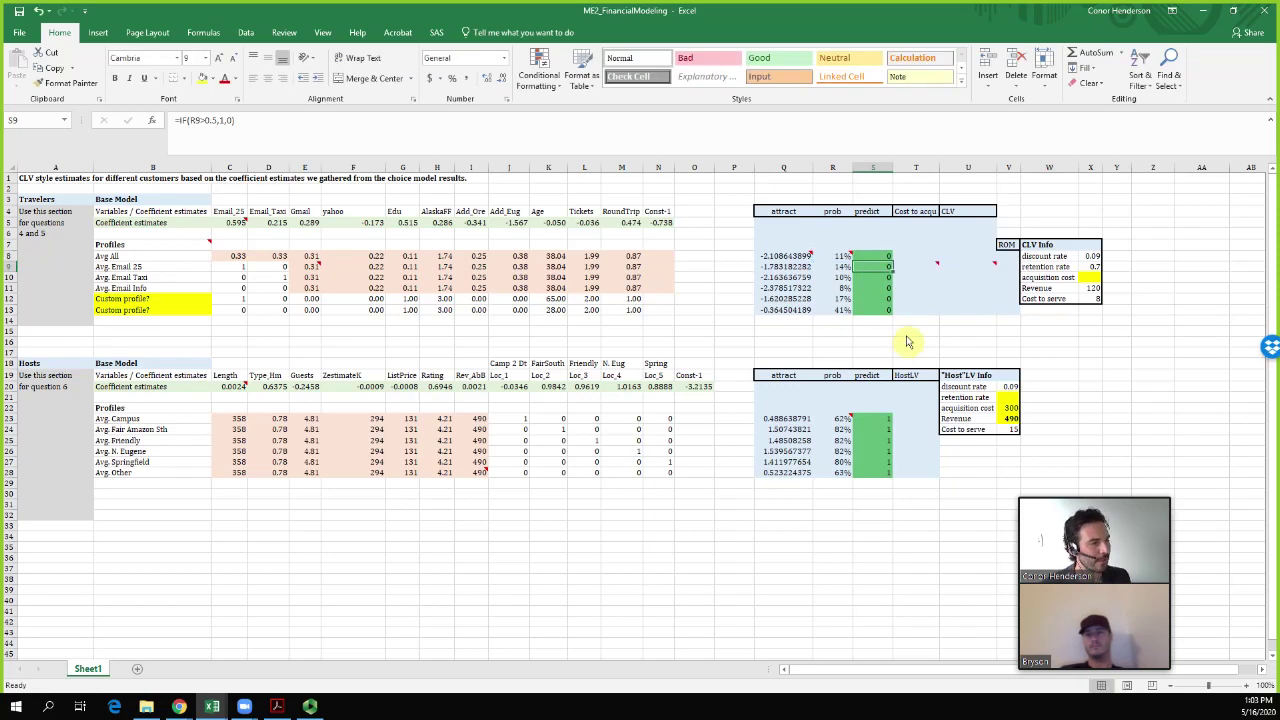
# Point out the empty acquisition cost, CLV and ROM cells in the Avg All row that need calculating
pyautogui.click(917, 262)
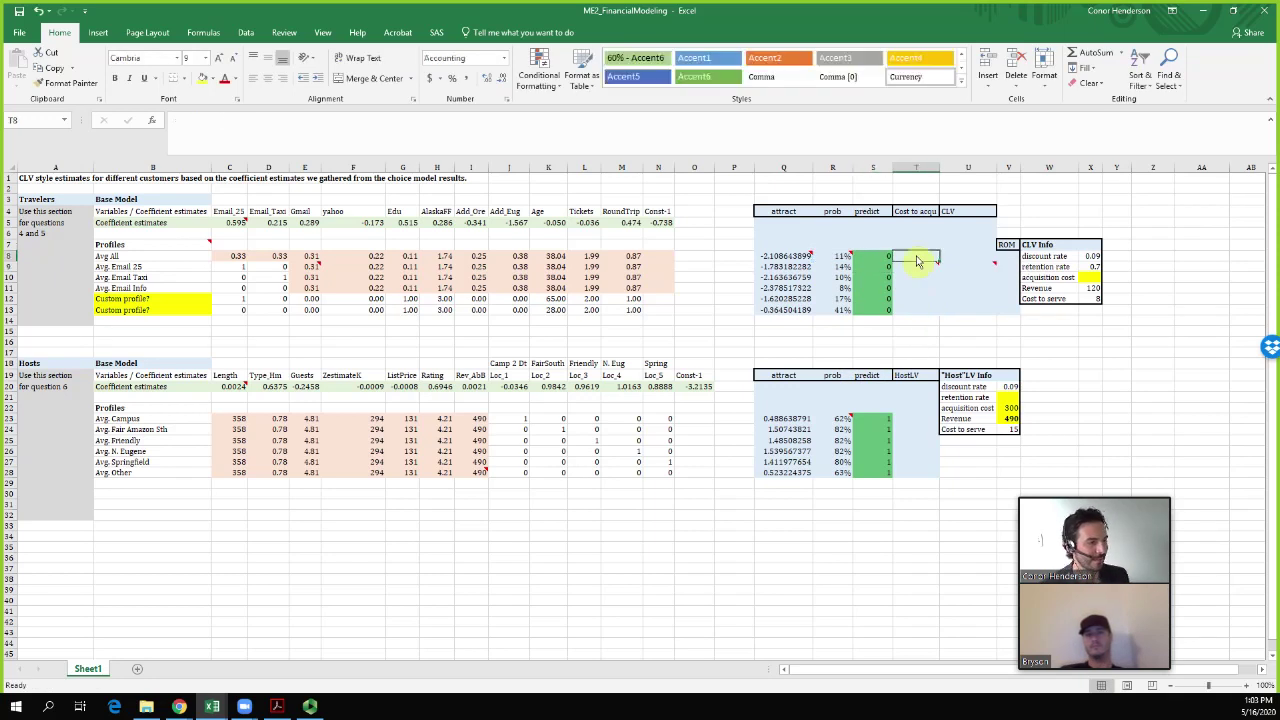
pyautogui.moveTo(833, 266)
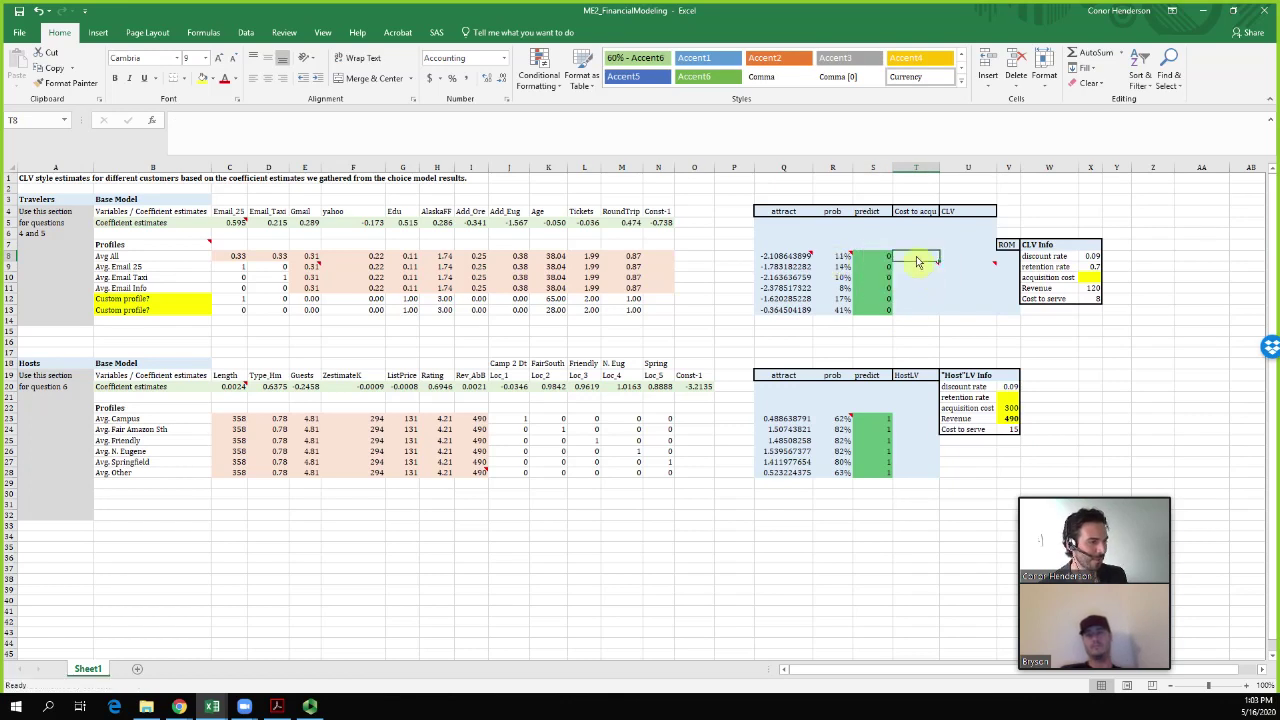
pyautogui.click(979, 258)
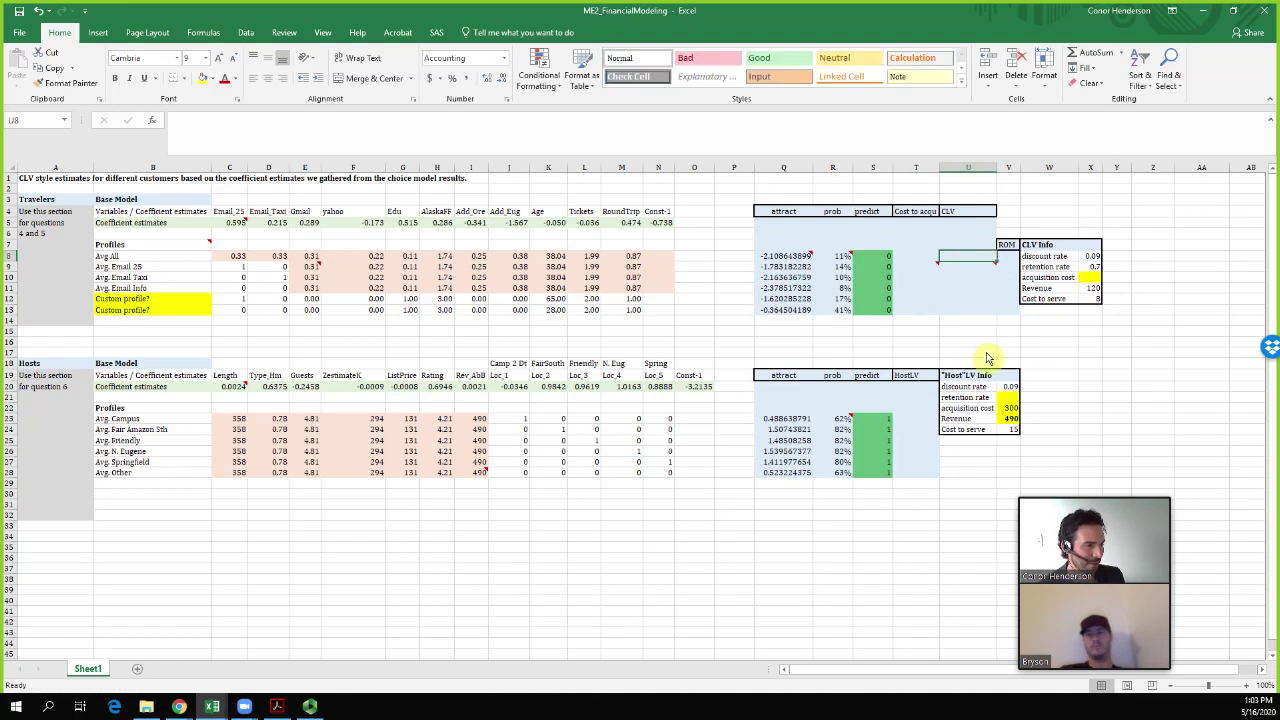
pyautogui.click(1010, 258)
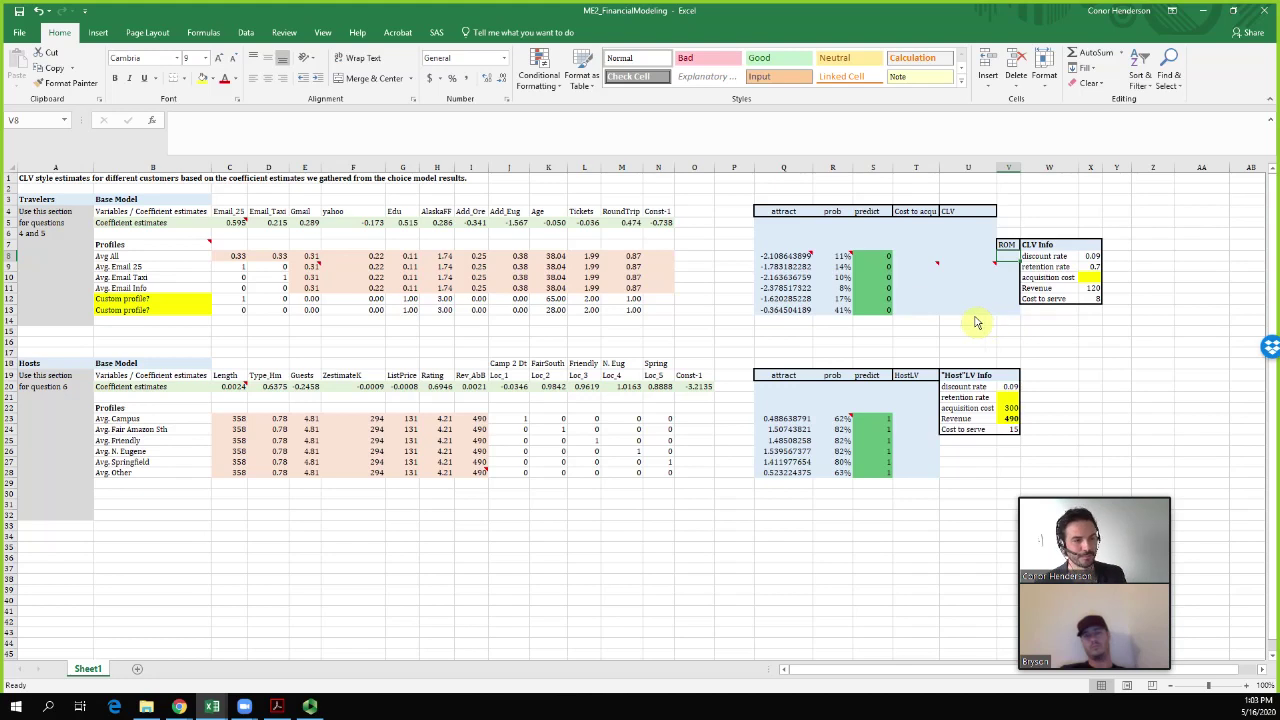
# Calculate the Avg All profile's acquisition cost in T8 with the formula =(1000*3)/(1000*R8)
pyautogui.click(921, 257)
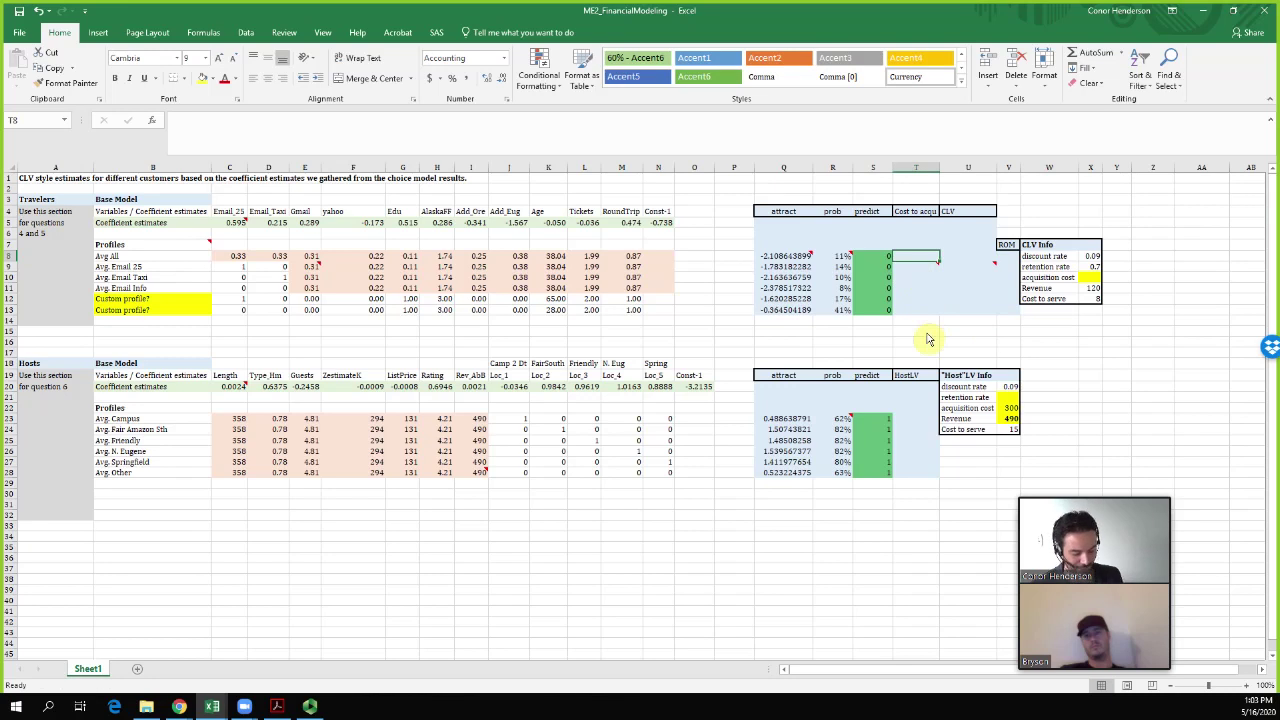
pyautogui.write('=1000*3')
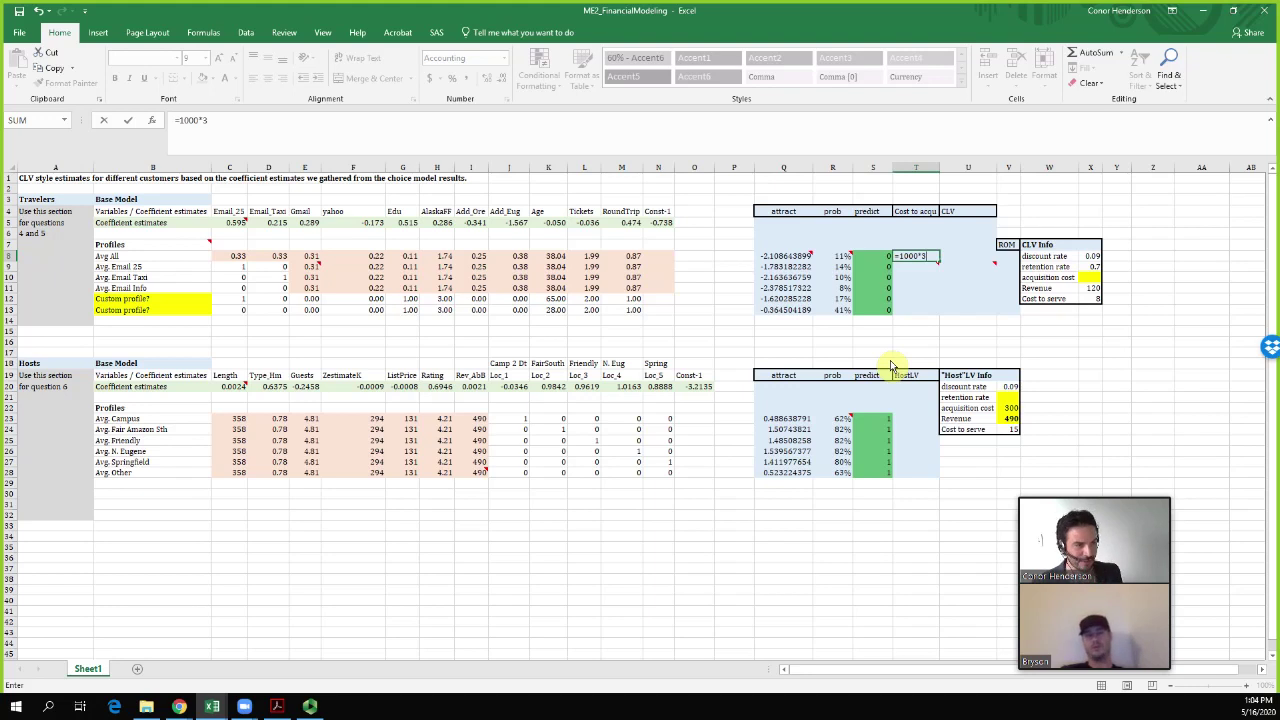
pyautogui.write('/')
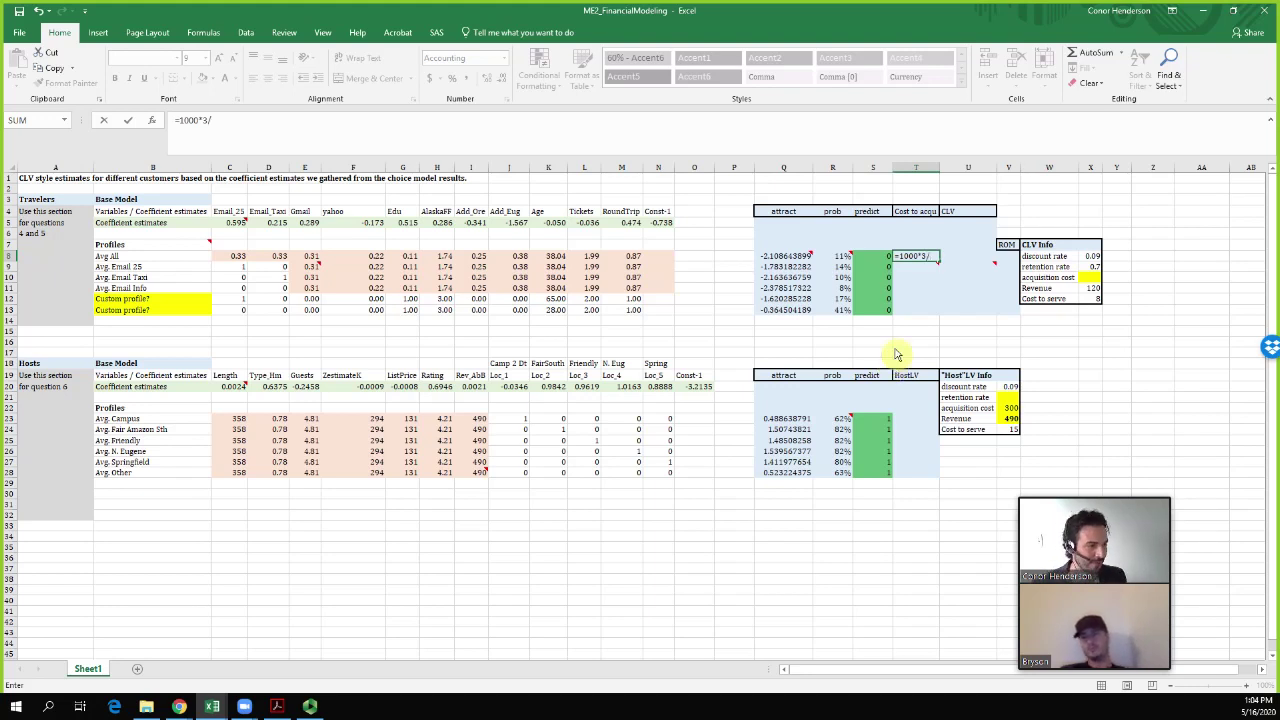
pyautogui.click(928, 258)
pyautogui.write(')/')
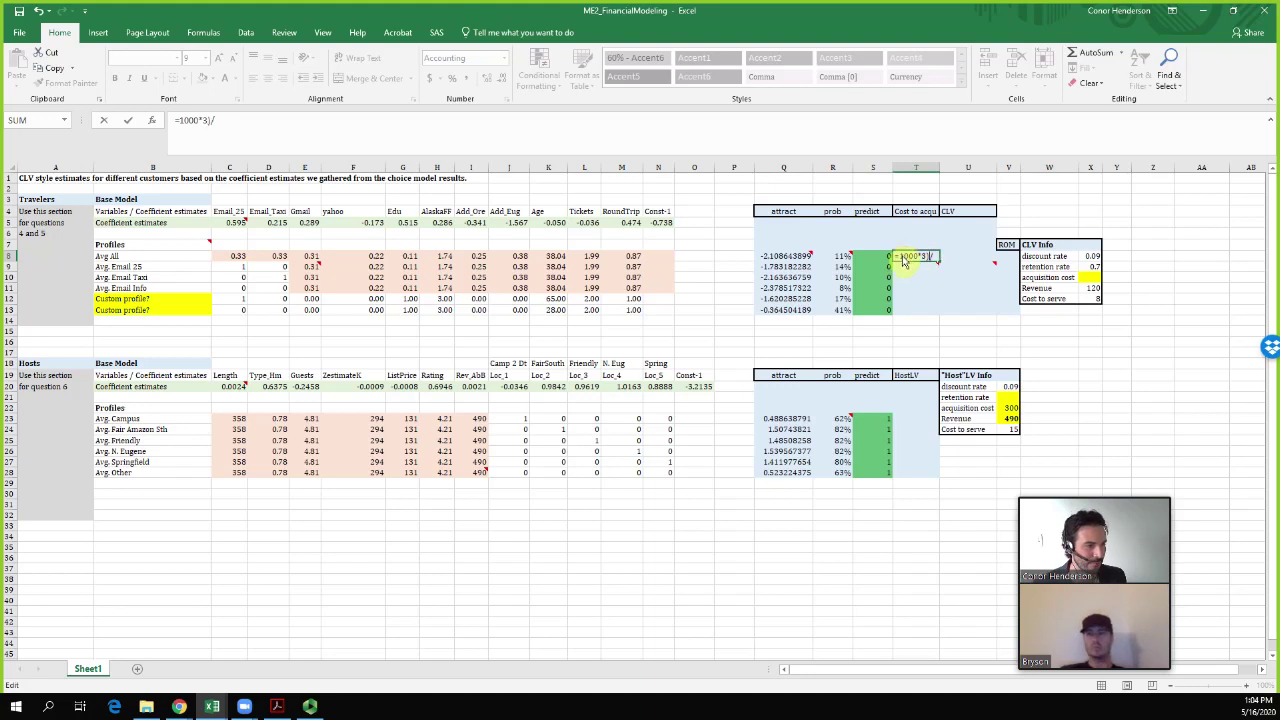
pyautogui.write('(')
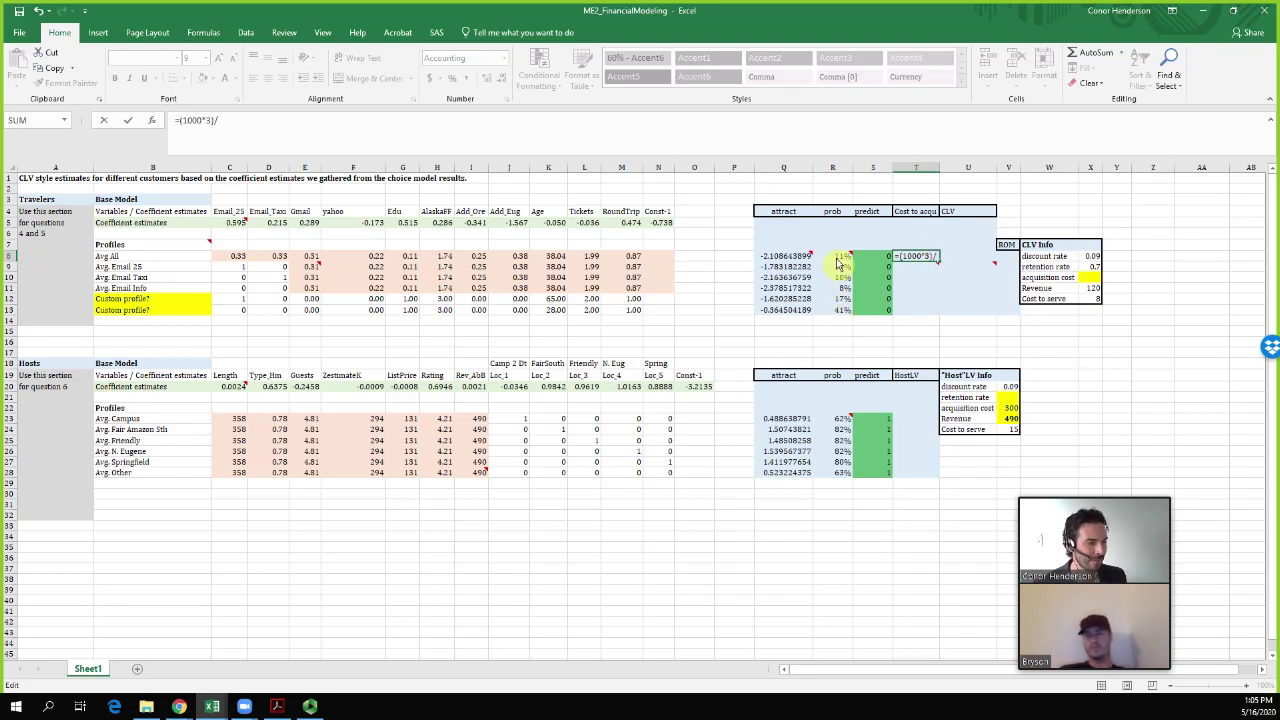
pyautogui.write('1000*R8')
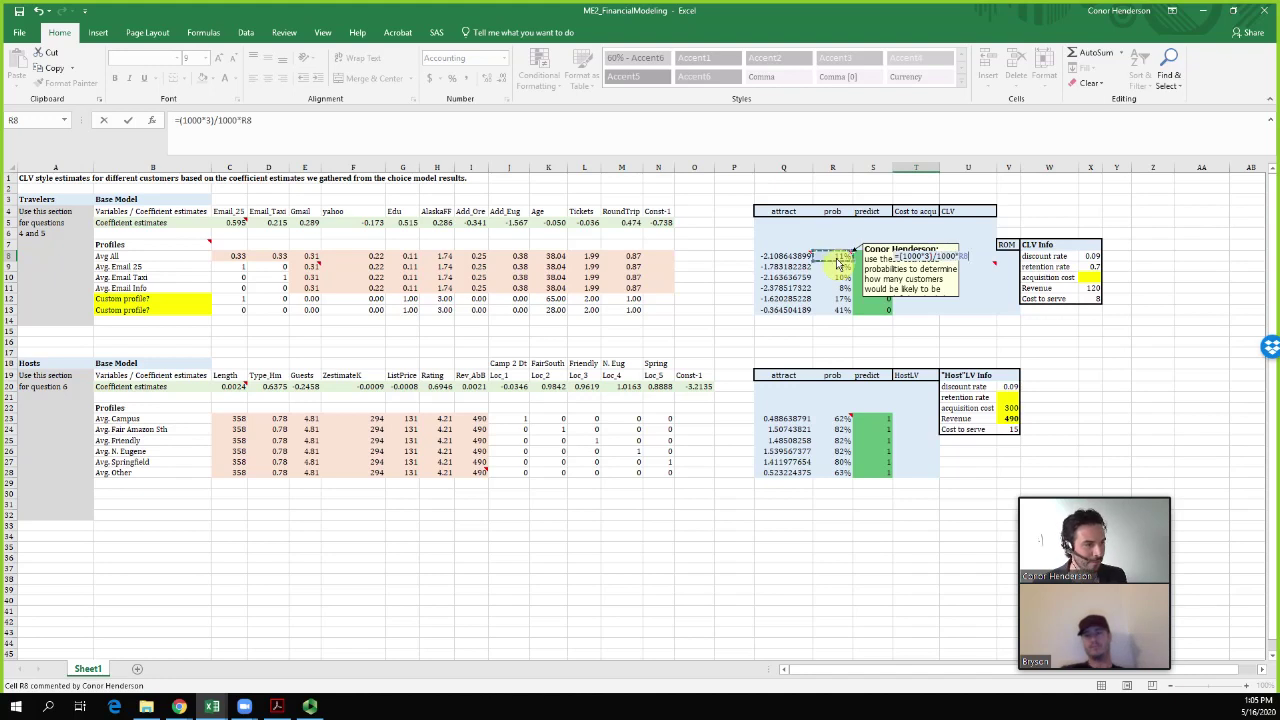
pyautogui.click(838, 260)
pyautogui.click(216, 121)
pyautogui.write('(')
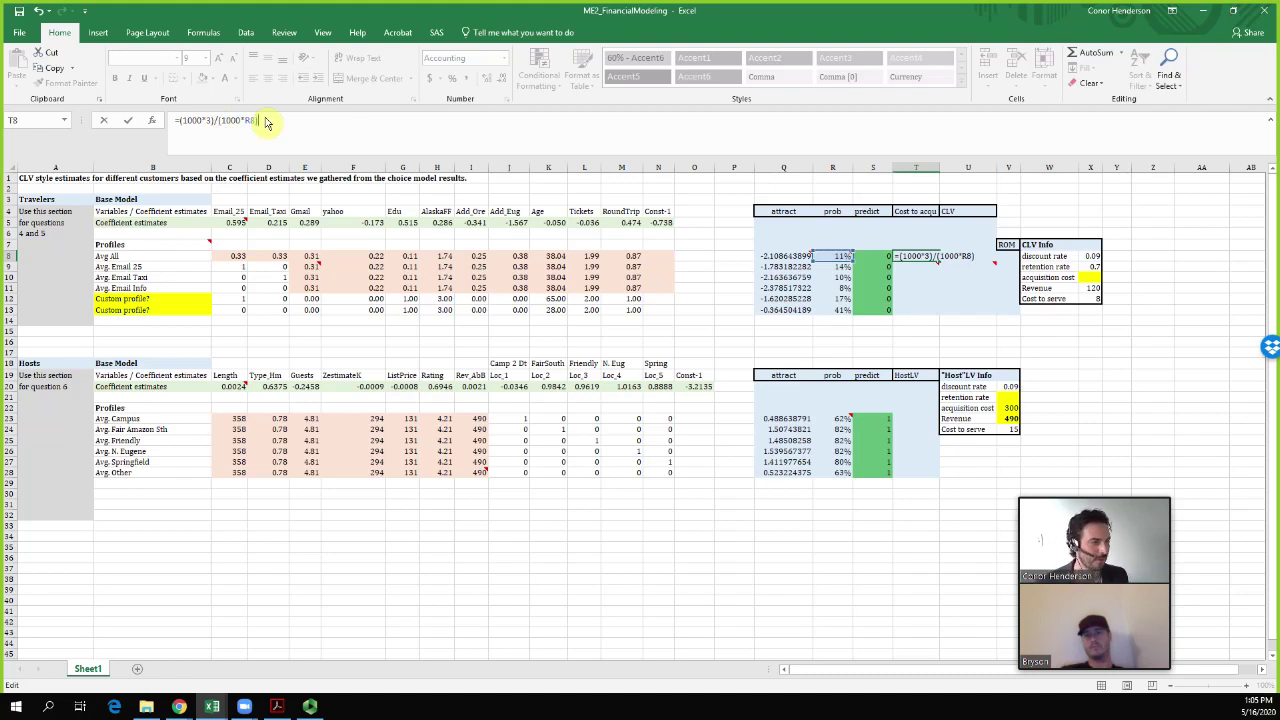
pyautogui.press('Return')
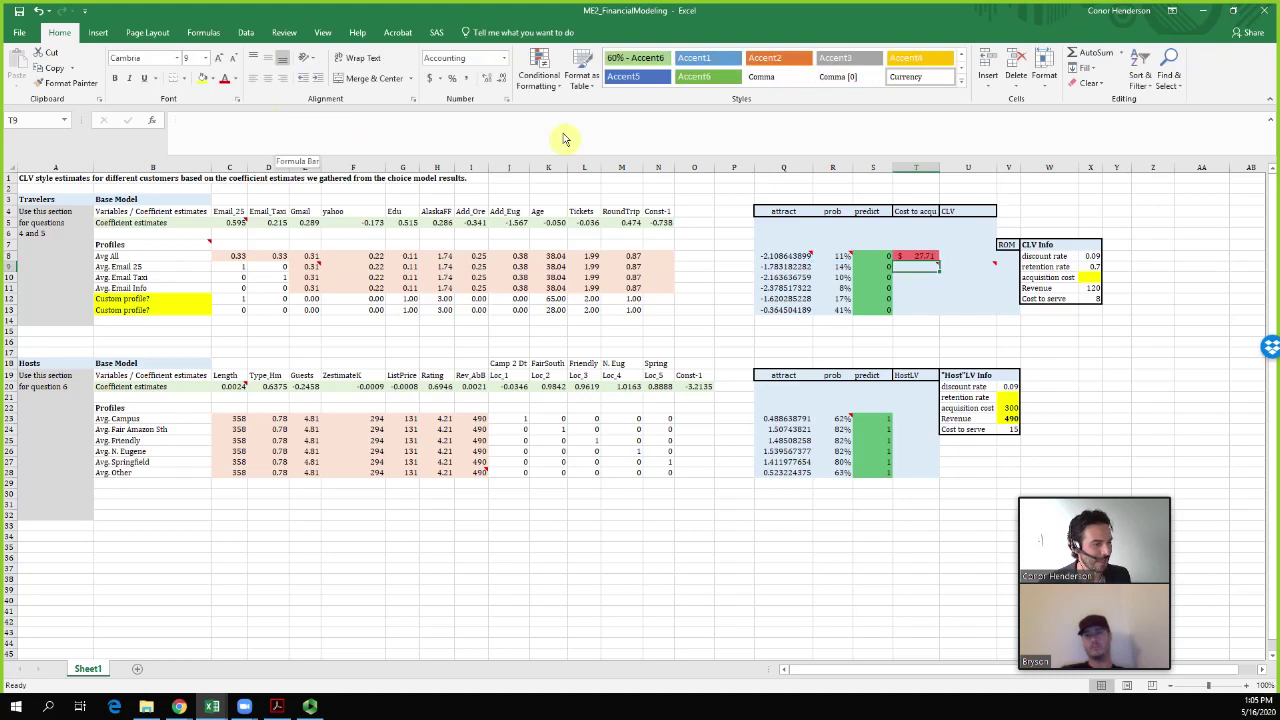
# Fill the T8 acquisition cost formula down through T13 and inspect the Avg. Email Taxi profile's prob and cost formulas
pyautogui.click(928, 257)
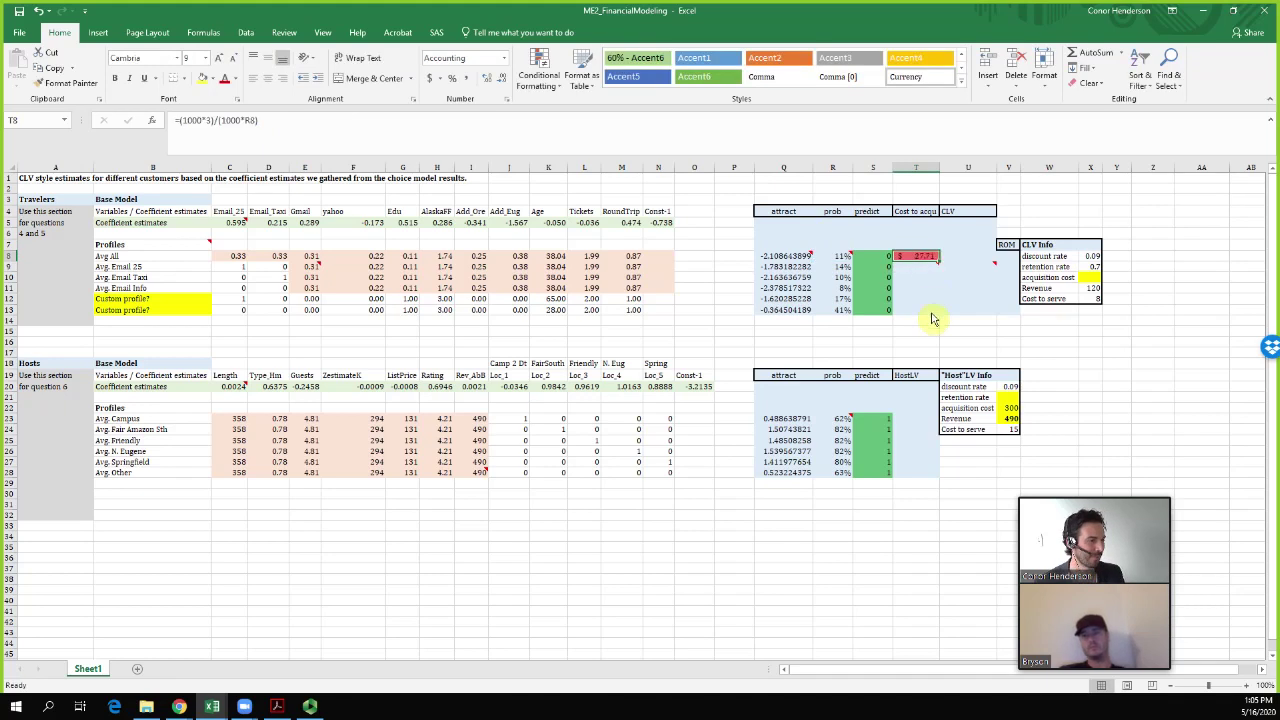
pyautogui.moveTo(938, 262); pyautogui.dragTo(937, 319)
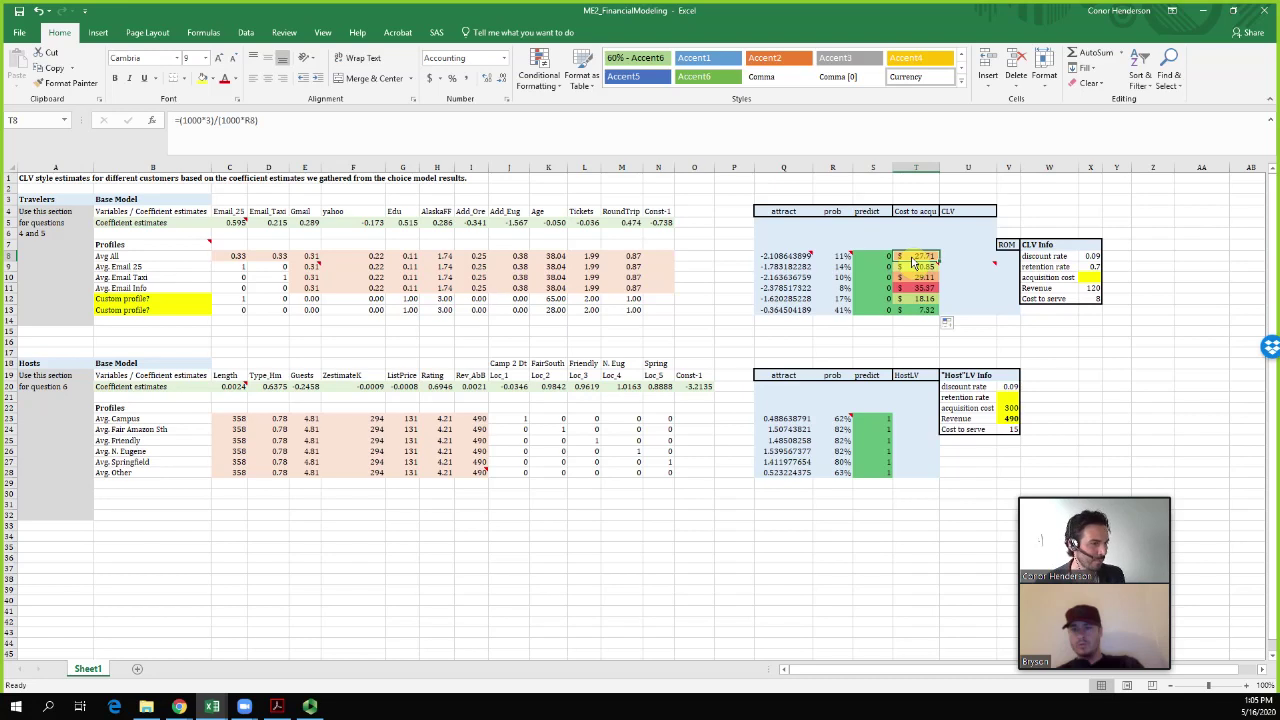
pyautogui.moveTo(830, 265)
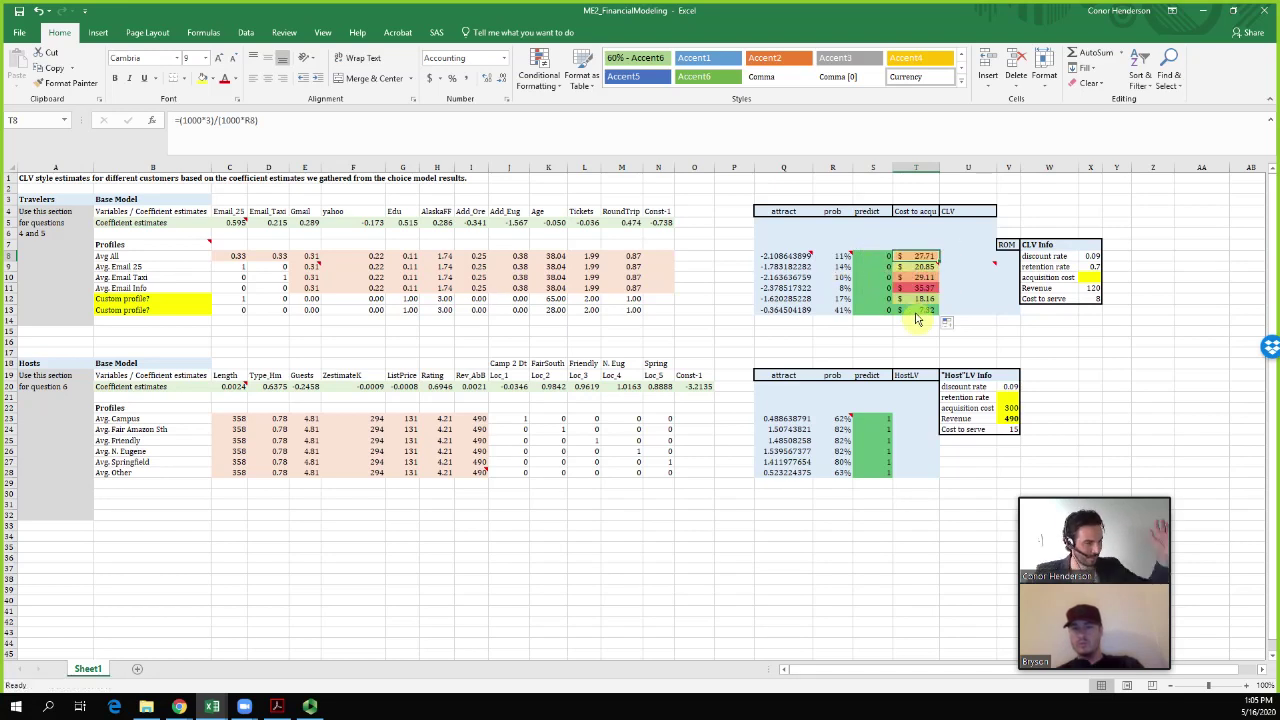
pyautogui.click(832, 279)
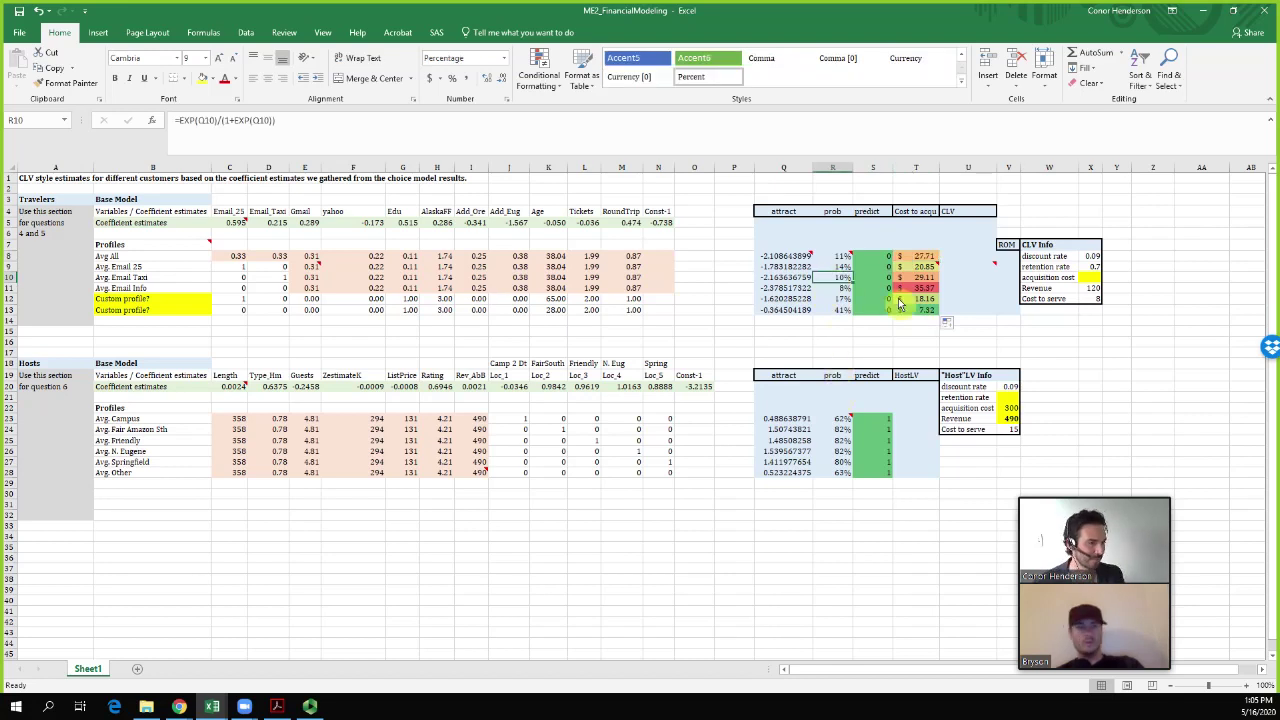
pyautogui.click(920, 279)
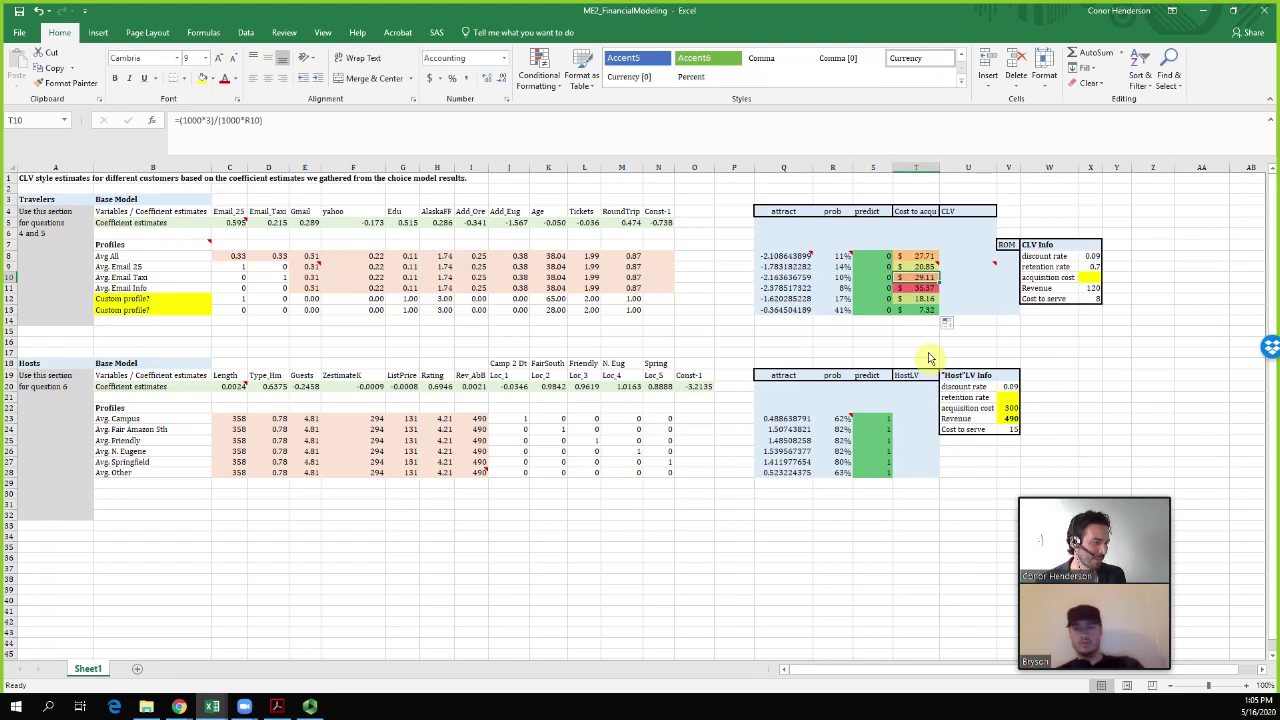
# Start a scratch cost example below the traveler table with 3000 in T16 and 100 in T17
pyautogui.click(924, 343)
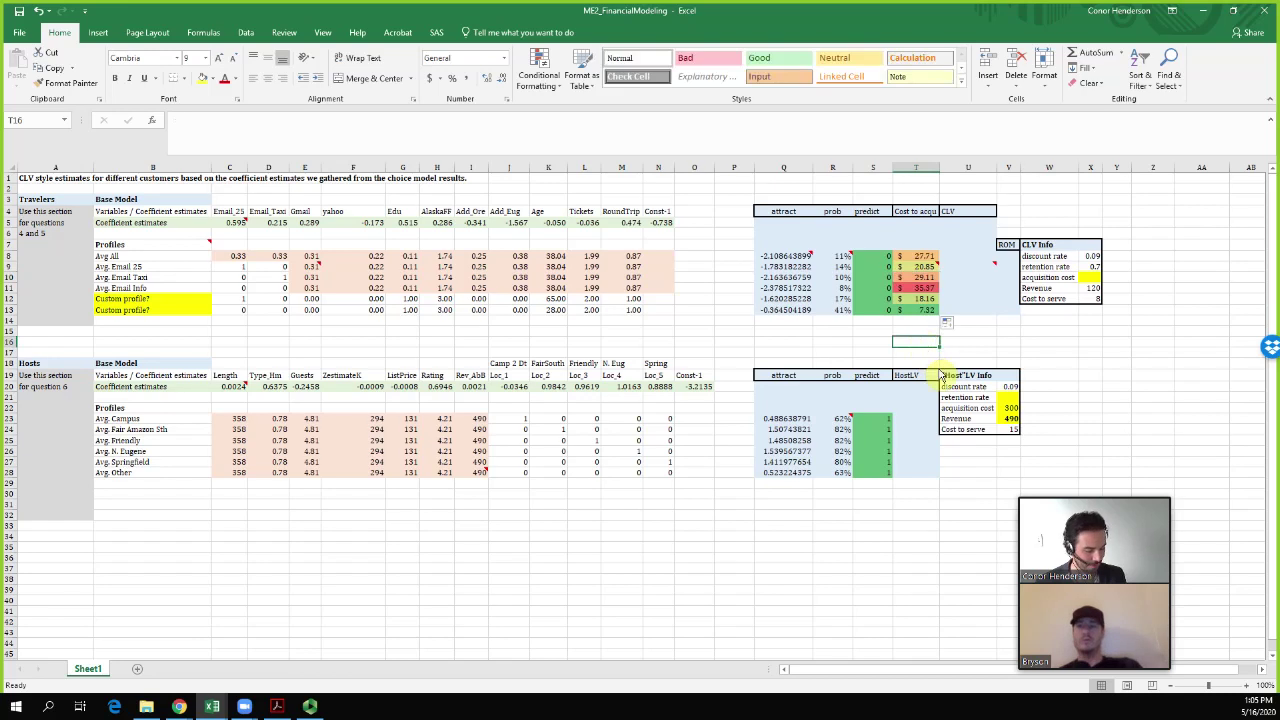
pyautogui.write('=')
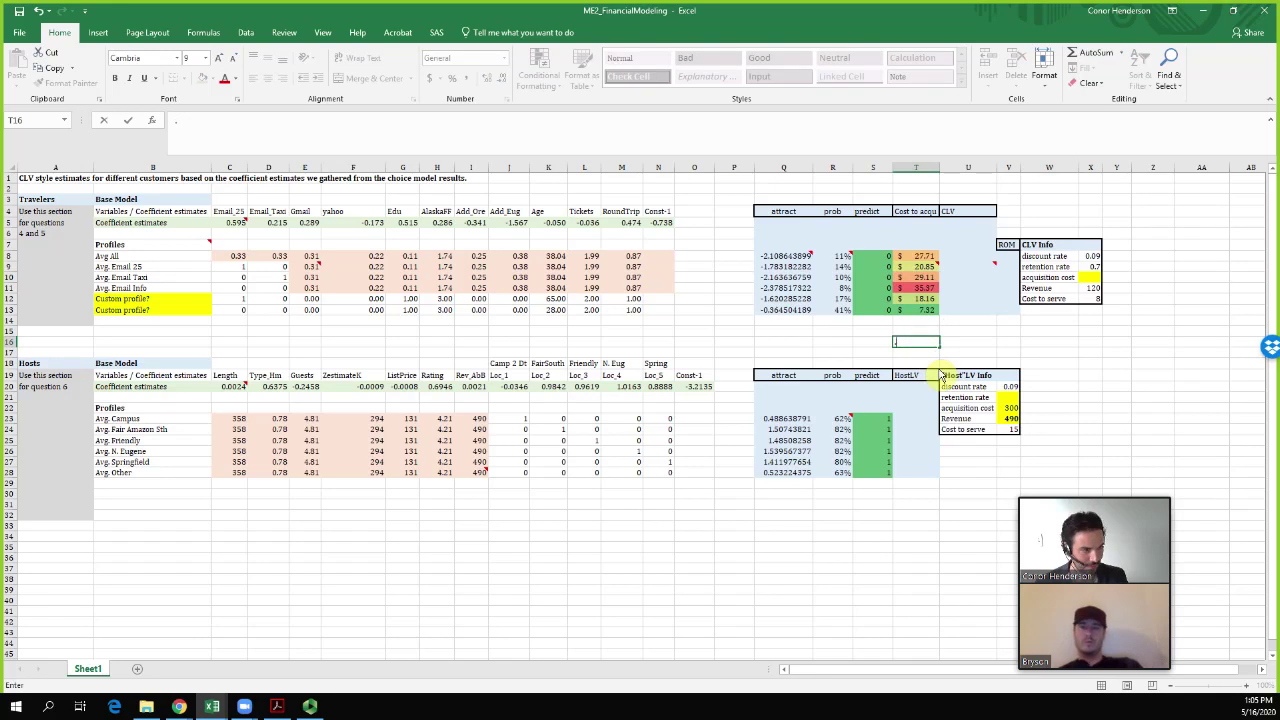
pyautogui.write('3000')
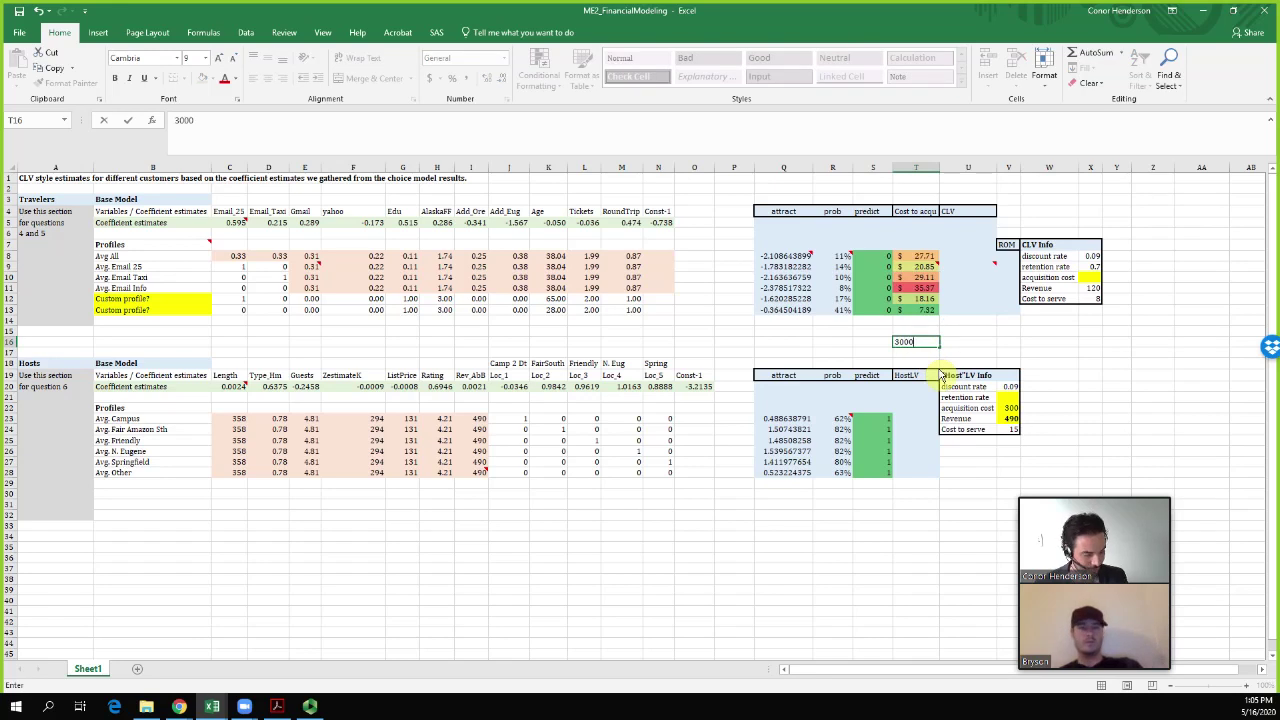
pyautogui.press('Return')
pyautogui.write('10')
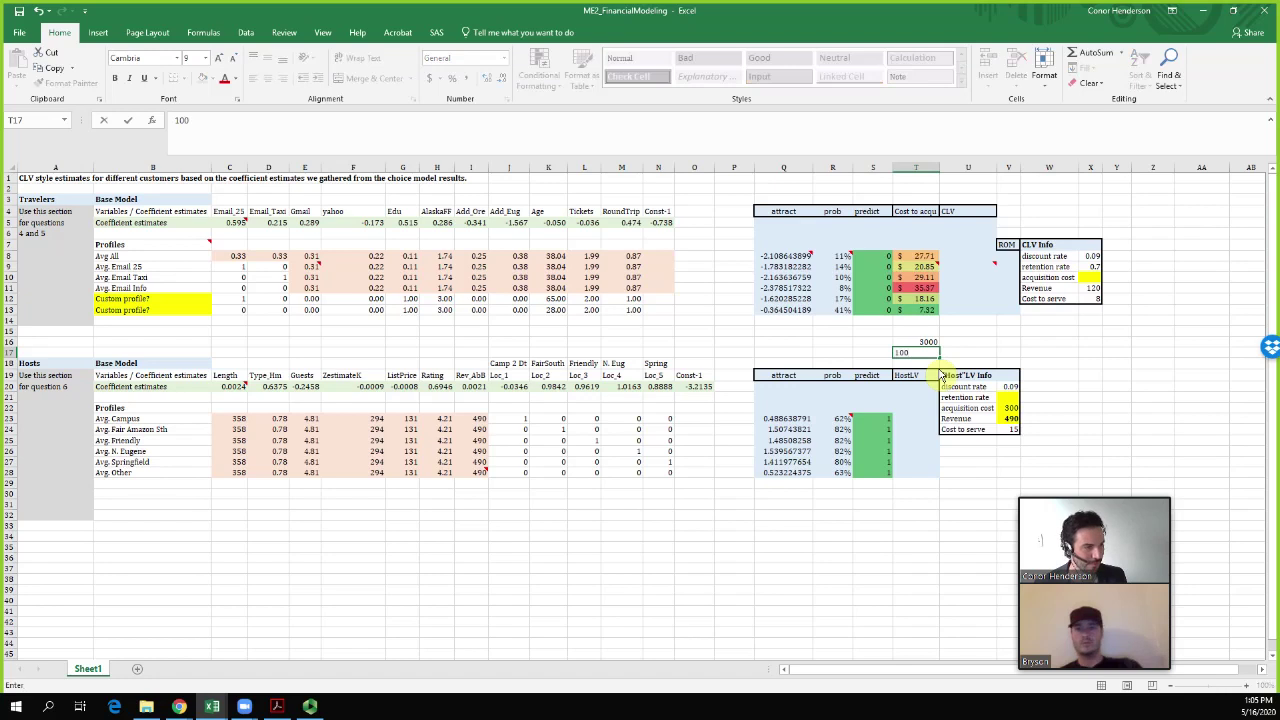
pyautogui.write('0')
# Label the two scratch values "$" in S16 and "people" in S17
pyautogui.press('Up')
pyautogui.press('Left')
pyautogui.write('$')
pyautogui.press('Return')
pyautogui.write('per')
pyautogui.write('op')
pyautogui.write('le')
pyautogui.press('Return')
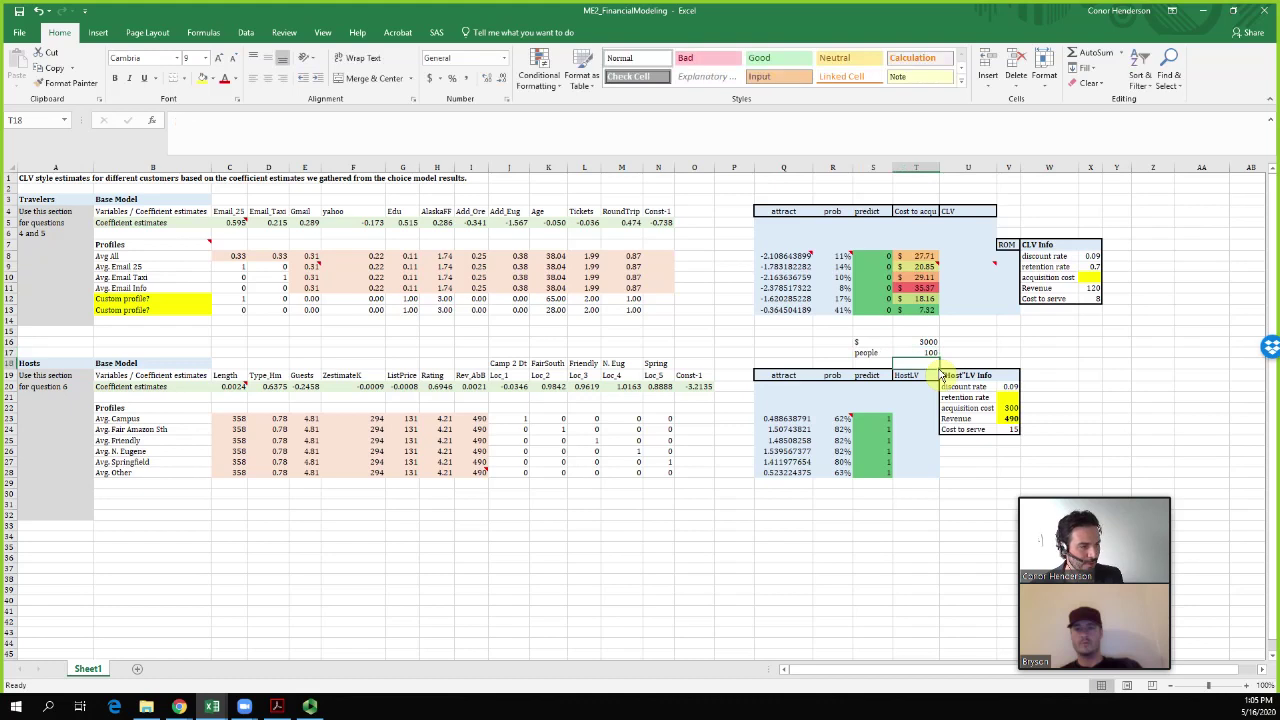
# Add a "$/Person" label in S18 and calculate the cost per person in T18 as =T16/T17
pyautogui.write('$/')
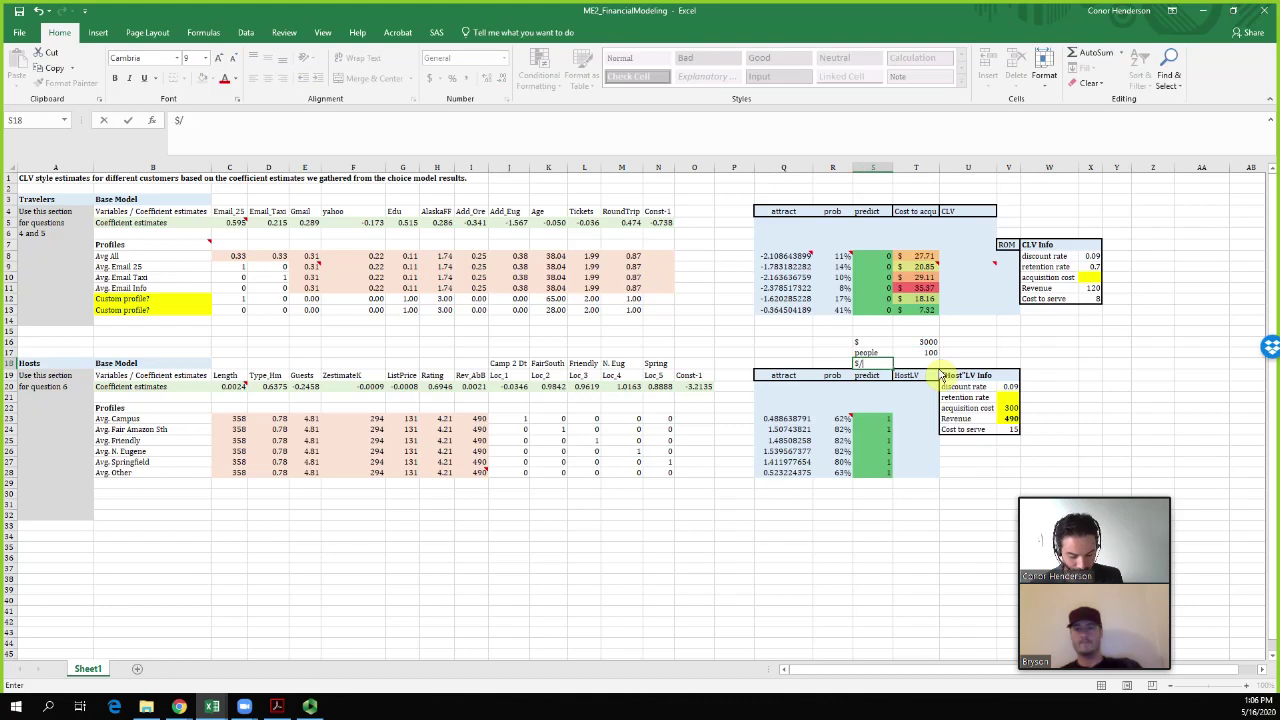
pyautogui.write('Person')
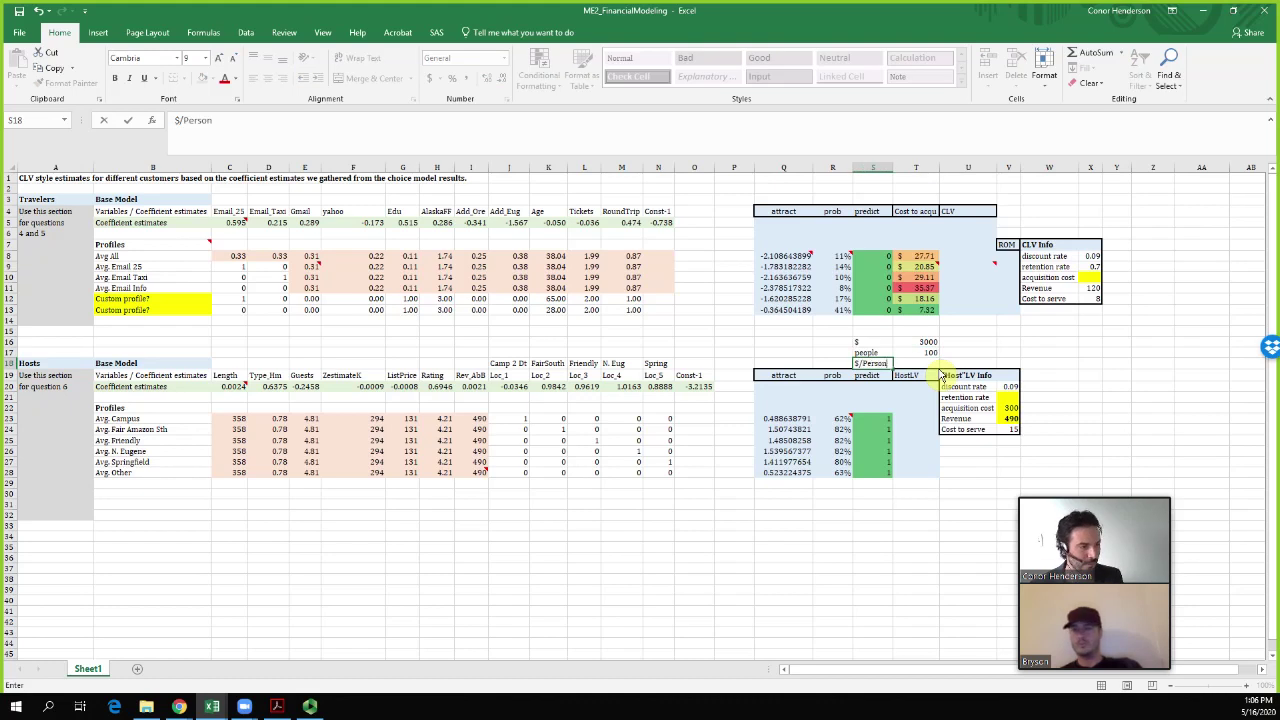
pyautogui.press('Tab')
pyautogui.write('=')
pyautogui.press('Up')
pyautogui.press('Up')
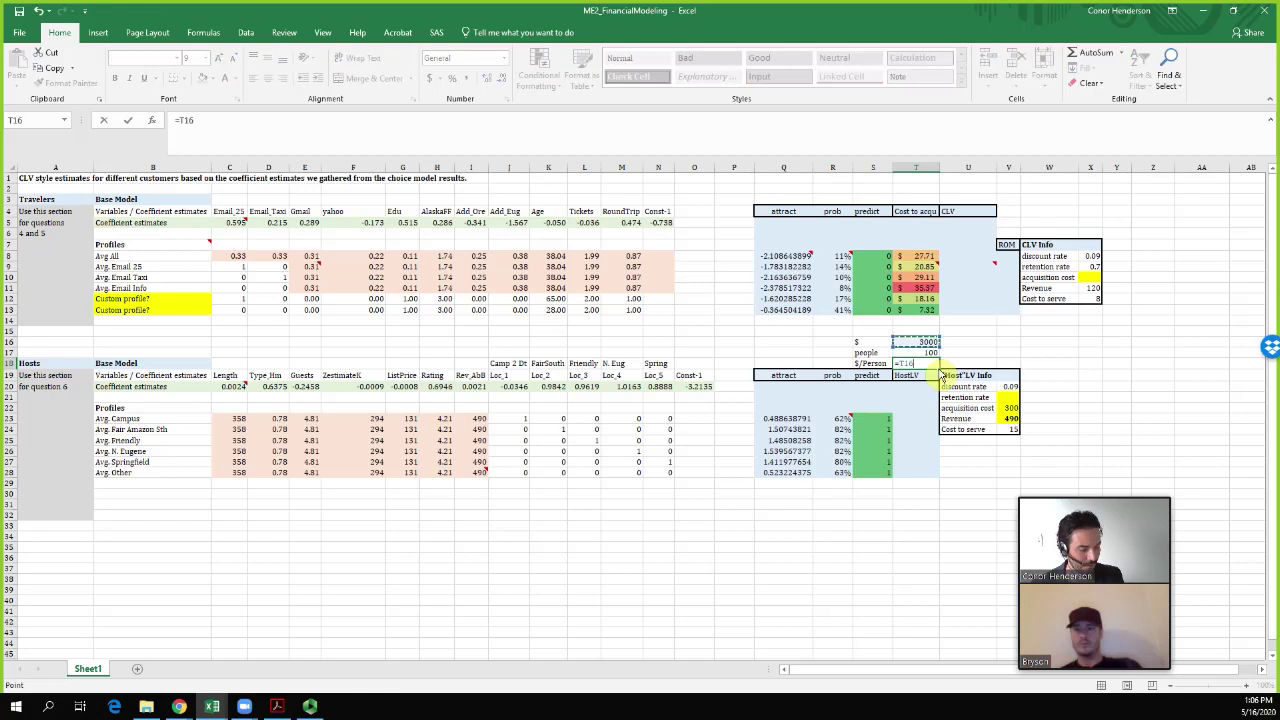
pyautogui.write('/')
pyautogui.press('Up')
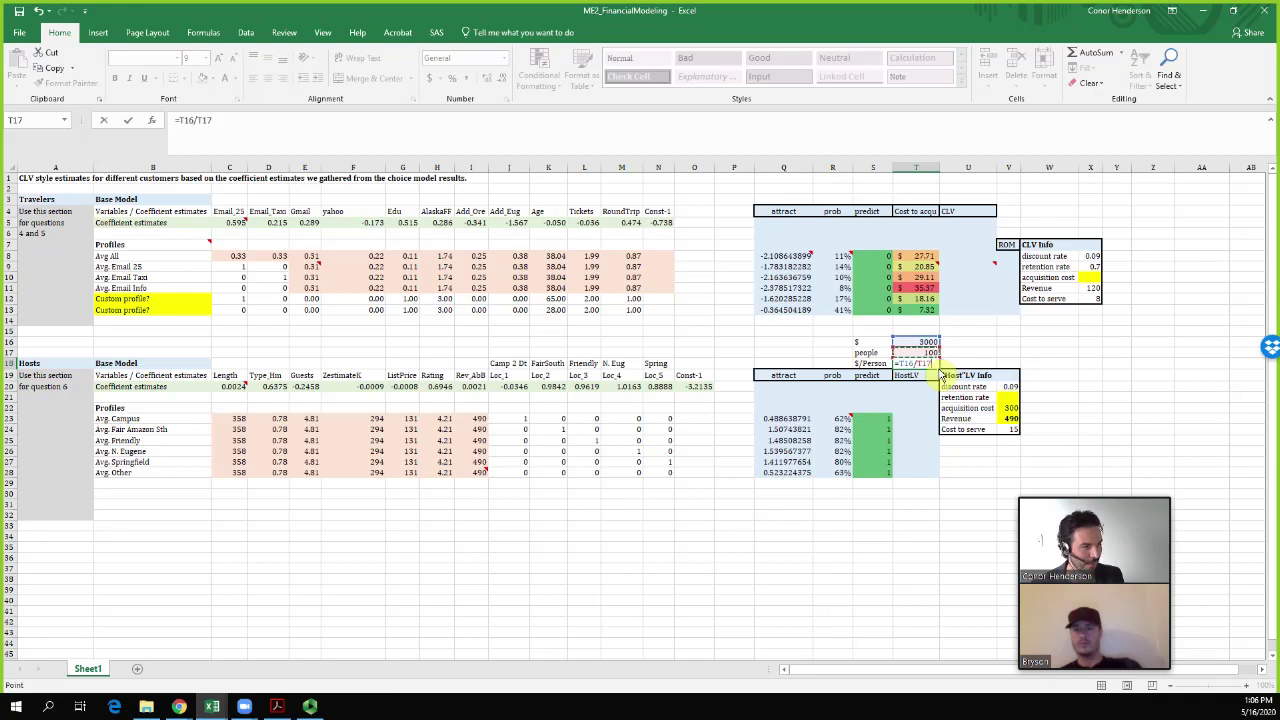
pyautogui.press('Return')
pyautogui.press('Up')
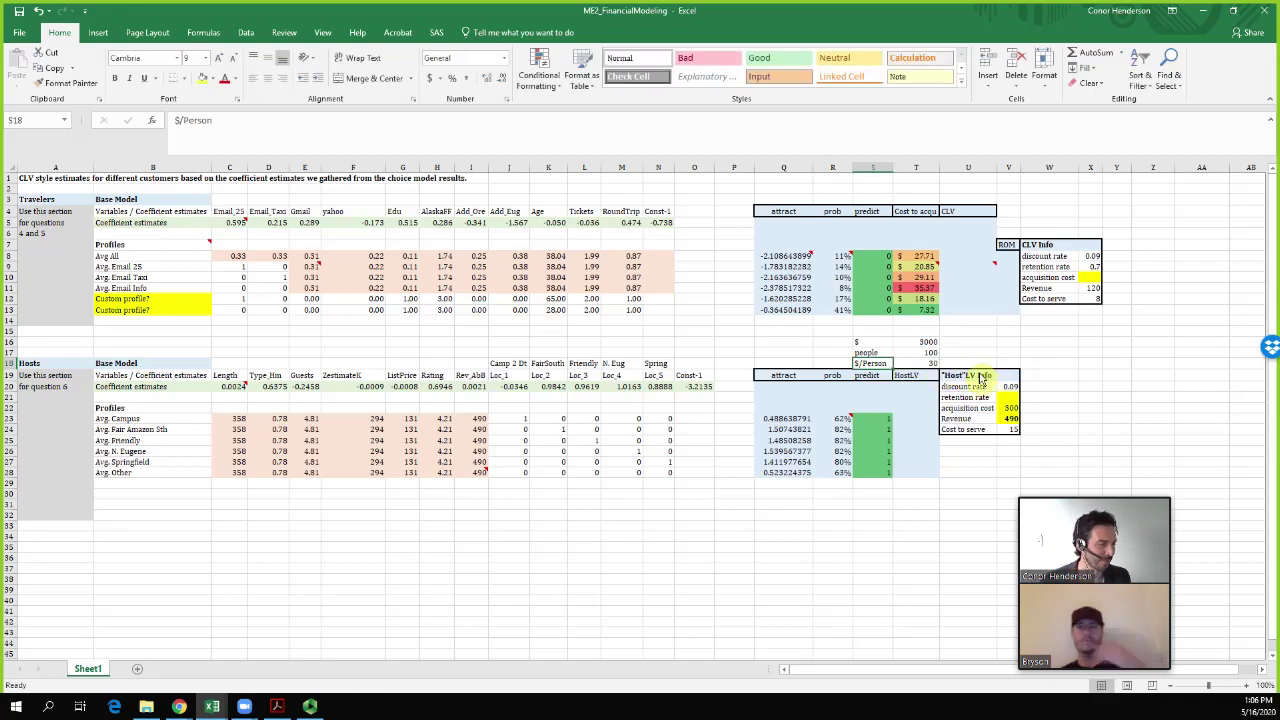
# Highlight the $/Person and people rows of the scratch example, and clear S15:T18
pyautogui.moveTo(930, 363); pyautogui.dragTo(870, 365)
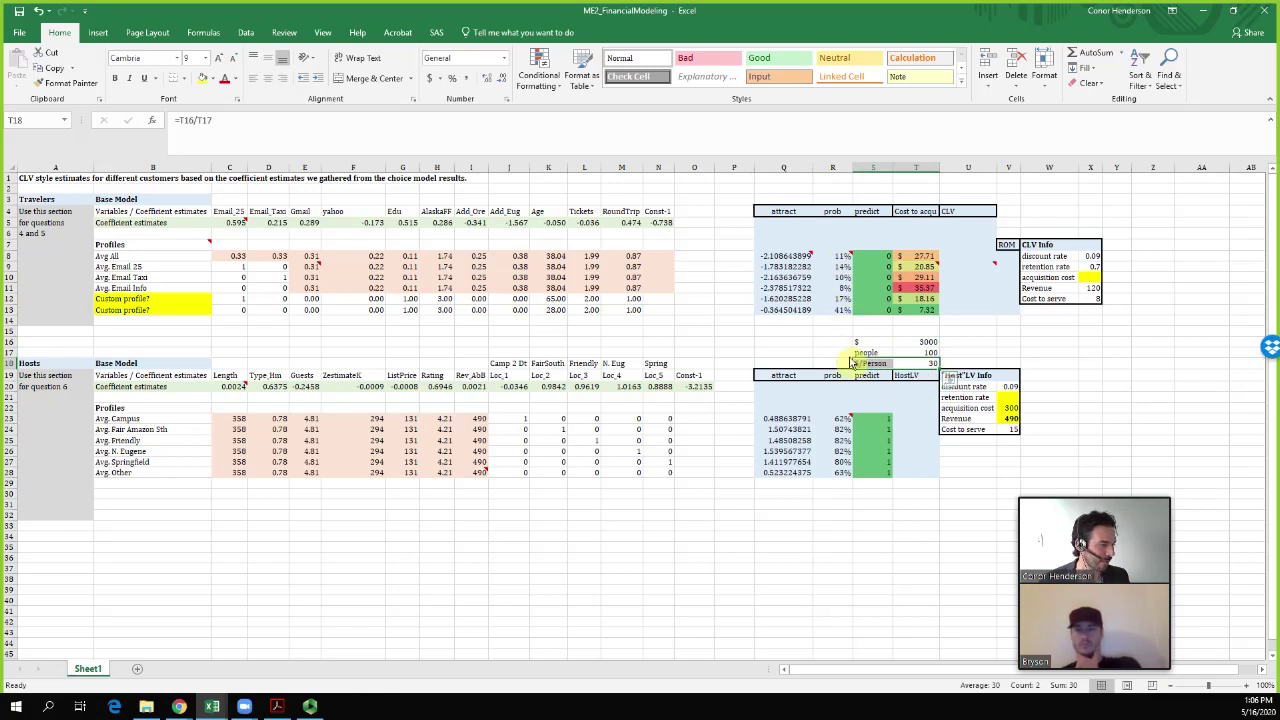
pyautogui.moveTo(915, 352); pyautogui.dragTo(872, 352)
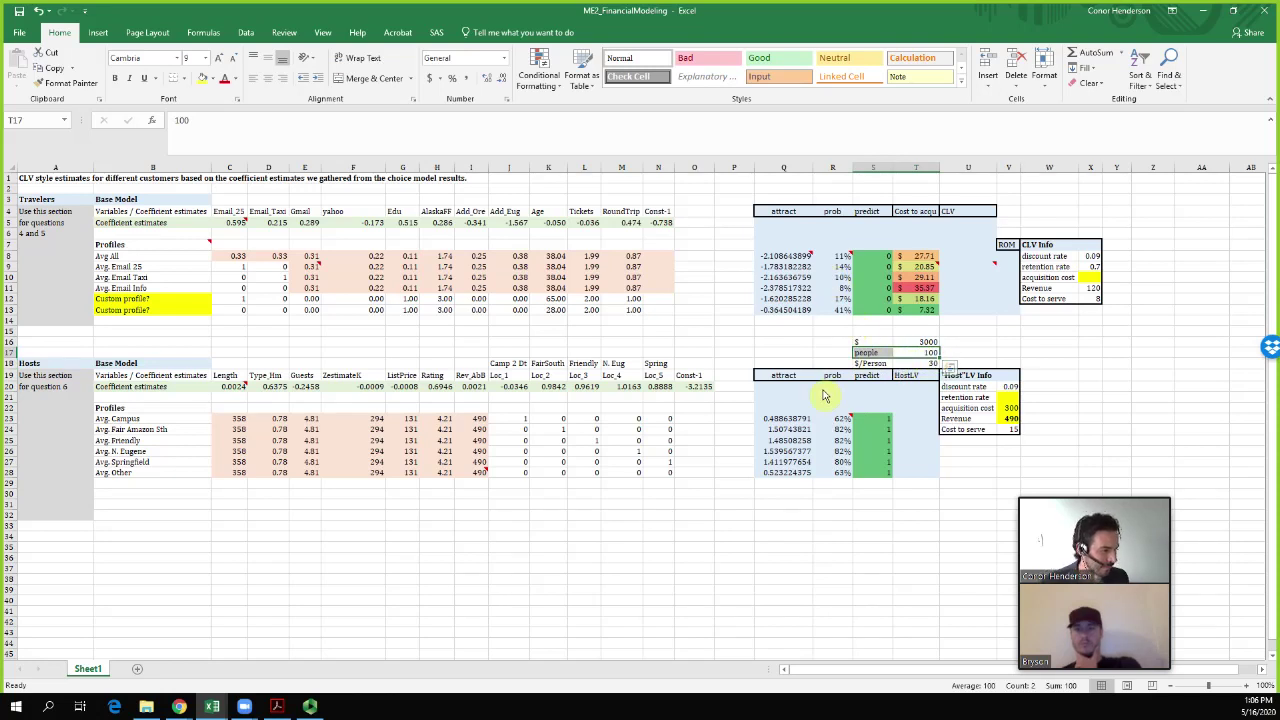
pyautogui.moveTo(865, 331); pyautogui.dragTo(935, 370)
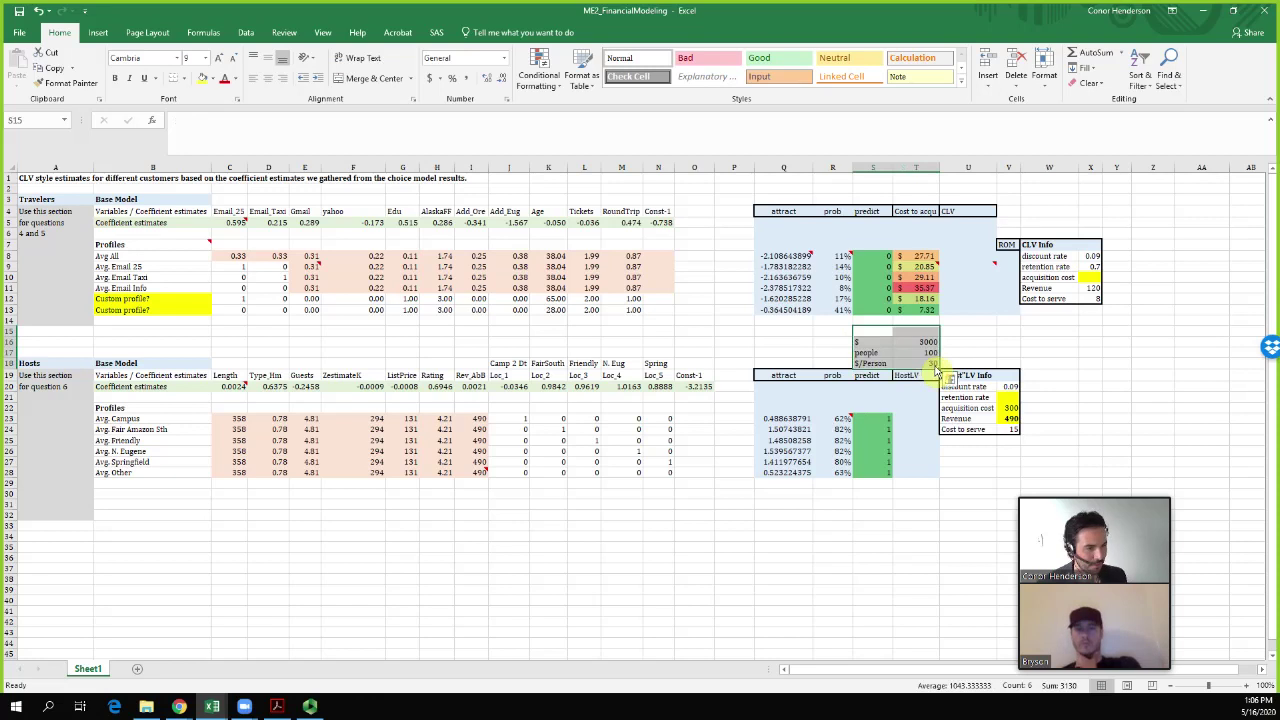
pyautogui.press('Delete')
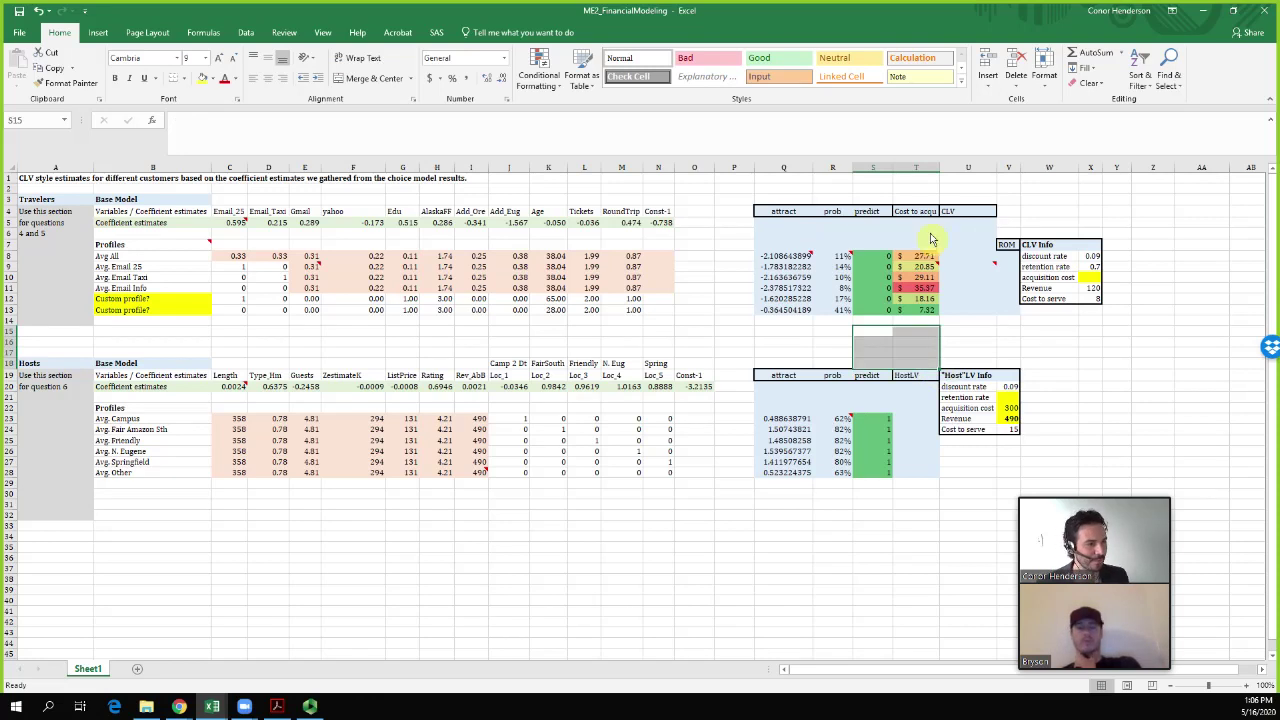
# Narrow columns O and P and enlarge the traveler results block P4:X15 for easier reading
pyautogui.moveTo(1114, 211); pyautogui.dragTo(728, 316)
pyautogui.moveTo(694, 168)
pyautogui.mouseDown()
pyautogui.moveTo(733, 172)
pyautogui.moveTo(688, 170)
pyautogui.mouseUp()
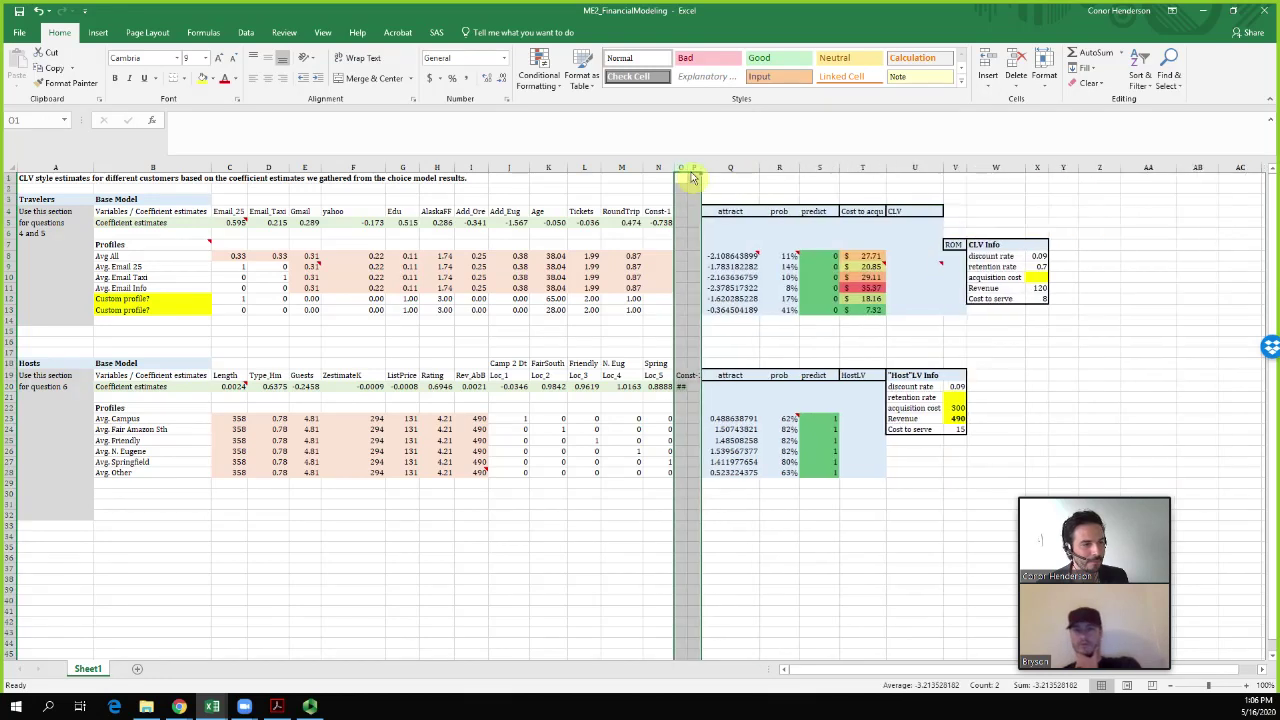
pyautogui.moveTo(1035, 211)
pyautogui.mouseDown()
pyautogui.moveTo(803, 220)
pyautogui.moveTo(711, 291)
pyautogui.moveTo(617, 232)
pyautogui.mouseUp()
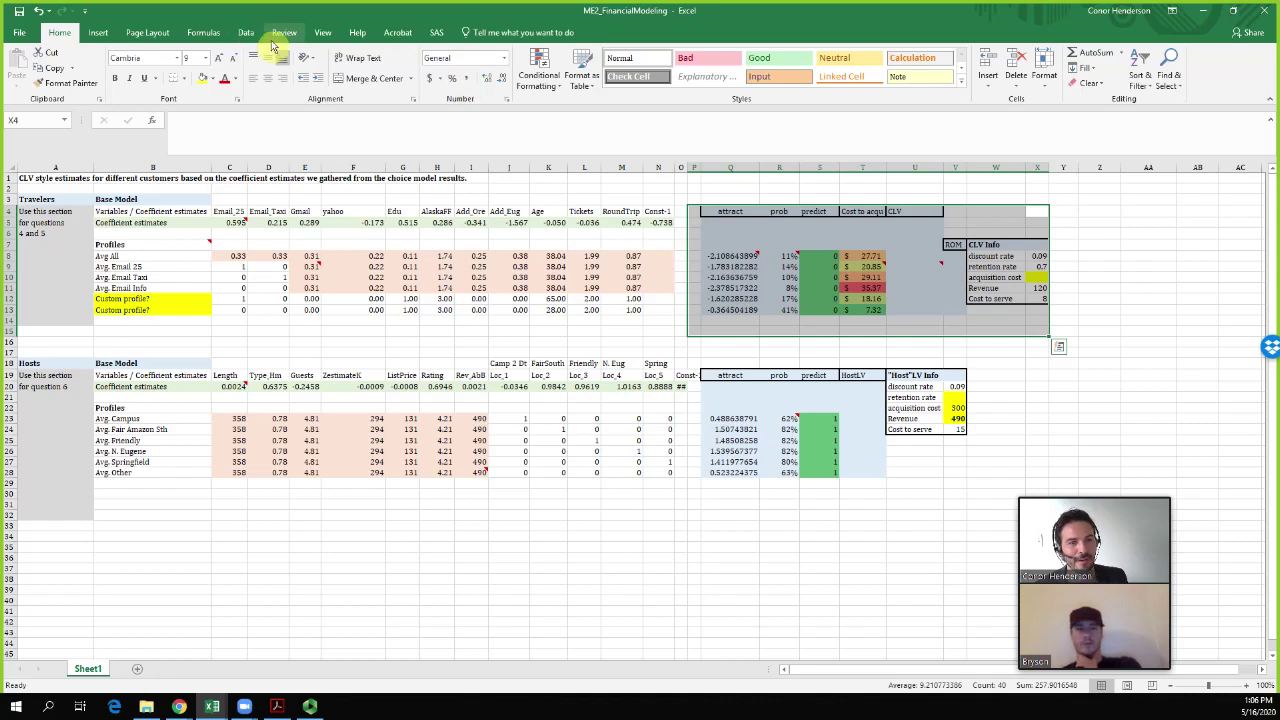
pyautogui.scroll(5, 517, 229)
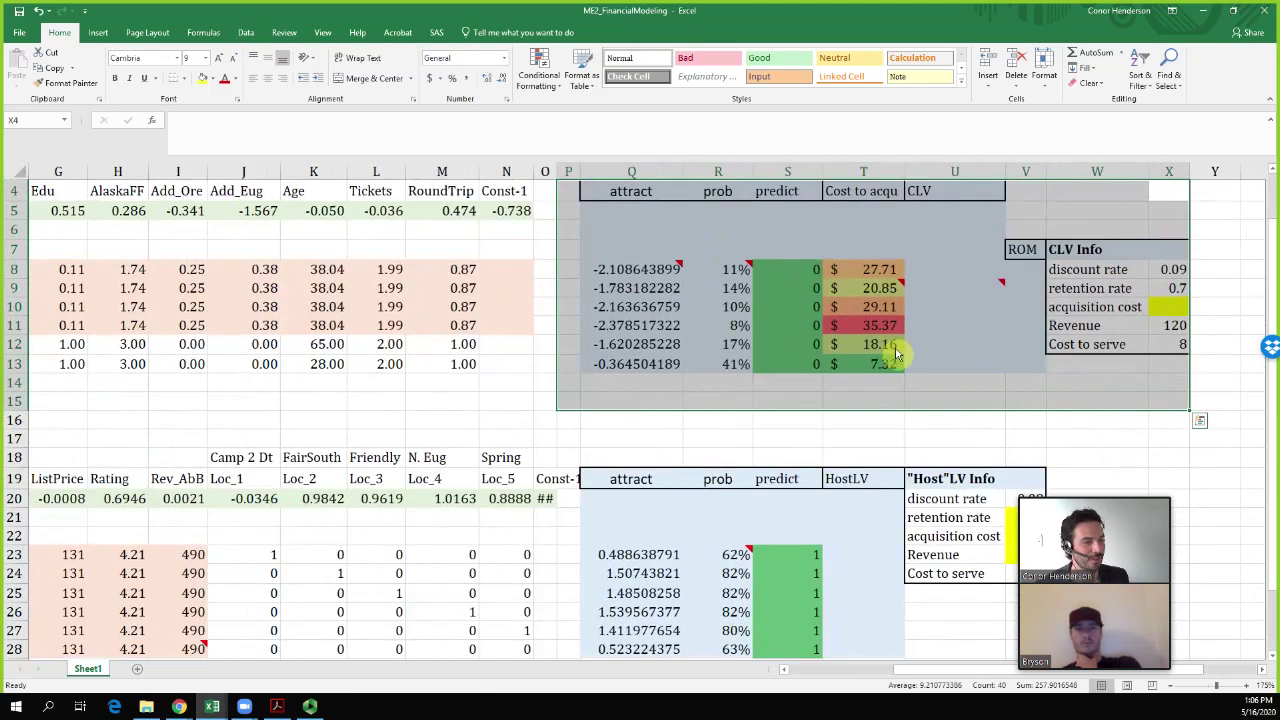
# Examine the Avg All acquisition cost in T8 and compare that profile's Email_25 and Email_Taxi values with those of Avg. Email 25
pyautogui.click(886, 271)
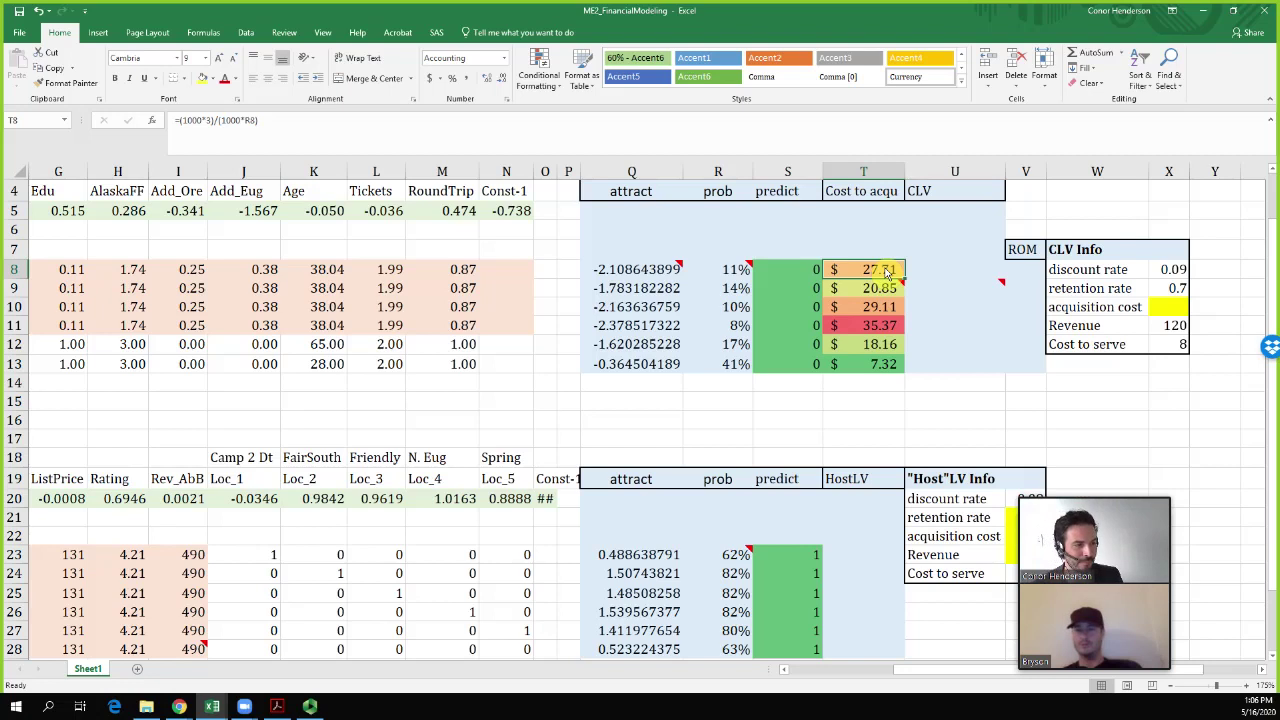
pyautogui.hotkey('ctrl', 'Left')
pyautogui.hotkey('ctrl', 'Left')
pyautogui.hotkey('ctrl', 'Left')
pyautogui.press('Right')
pyautogui.press('Right')
pyautogui.press('Right')
pyautogui.press('Left')
pyautogui.press('Left')
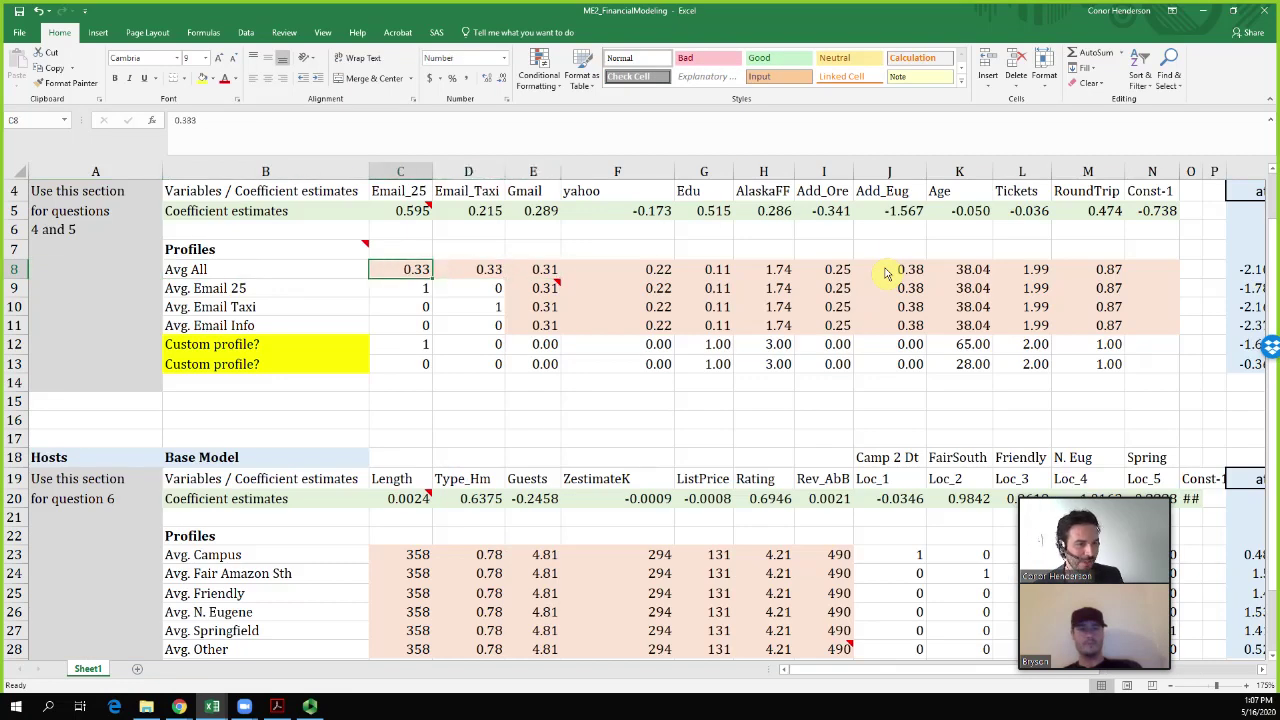
pyautogui.press('Right')
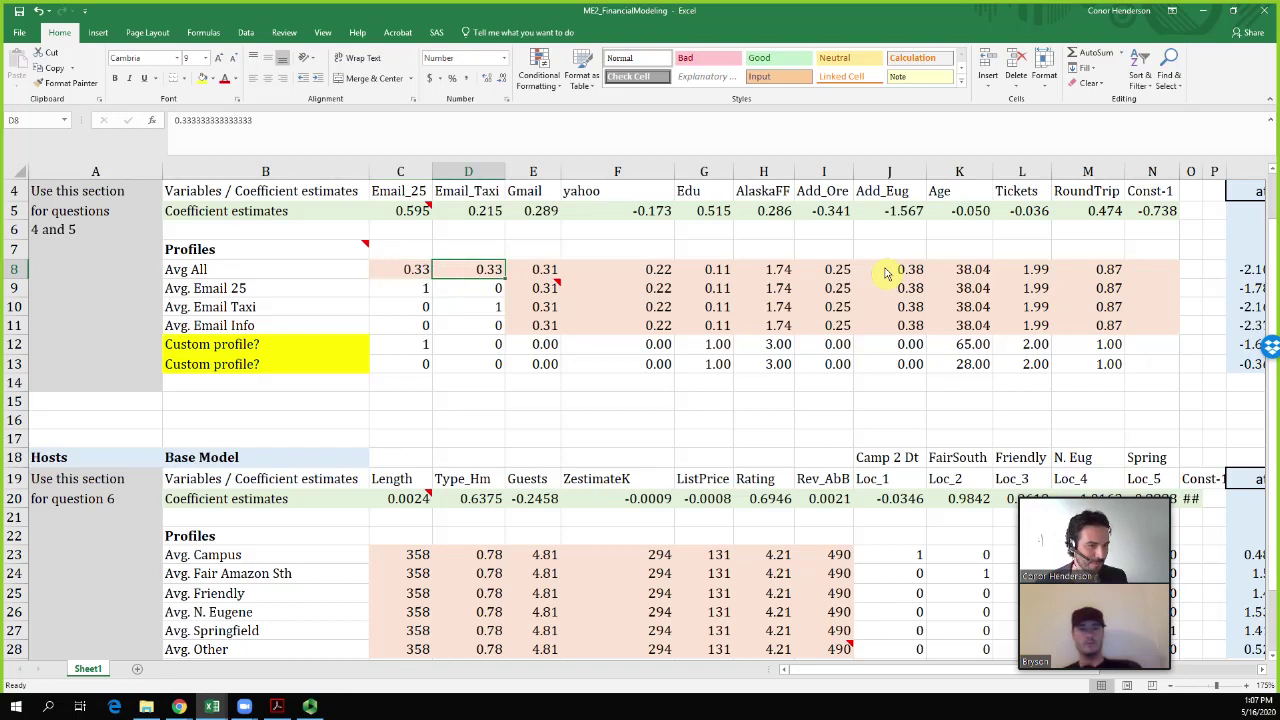
pyautogui.press('Down')
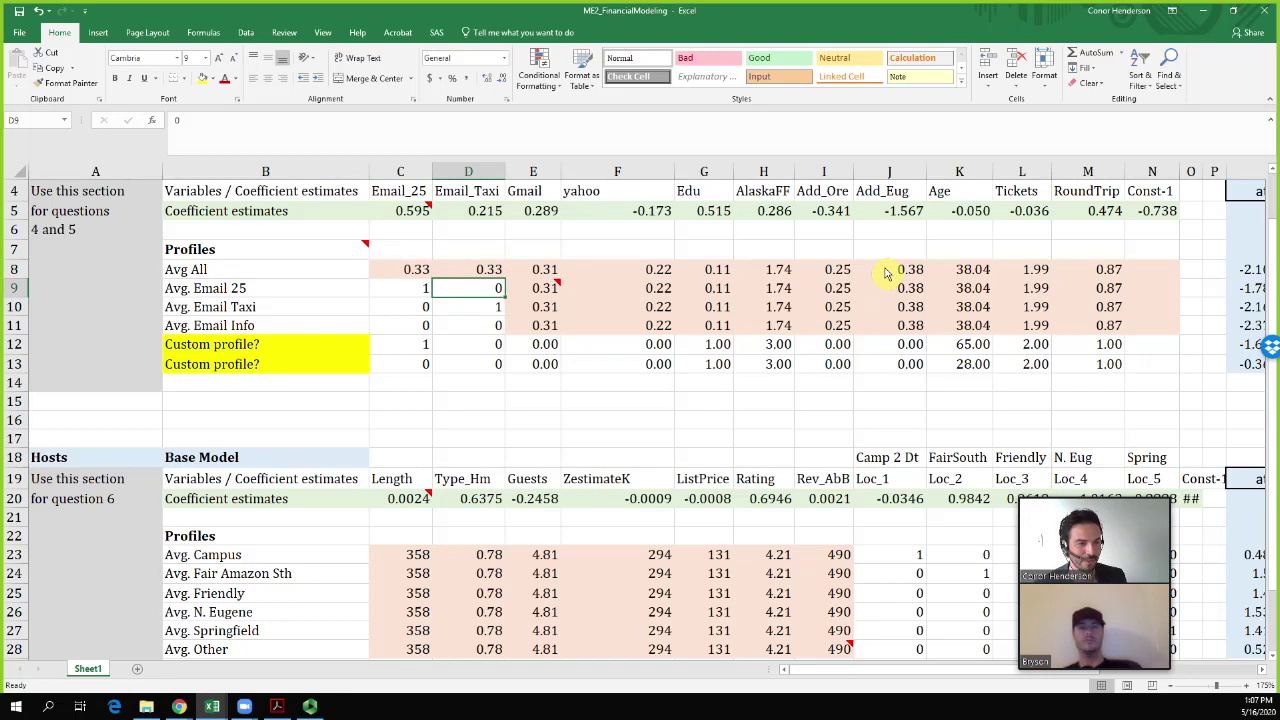
pyautogui.press('Left')
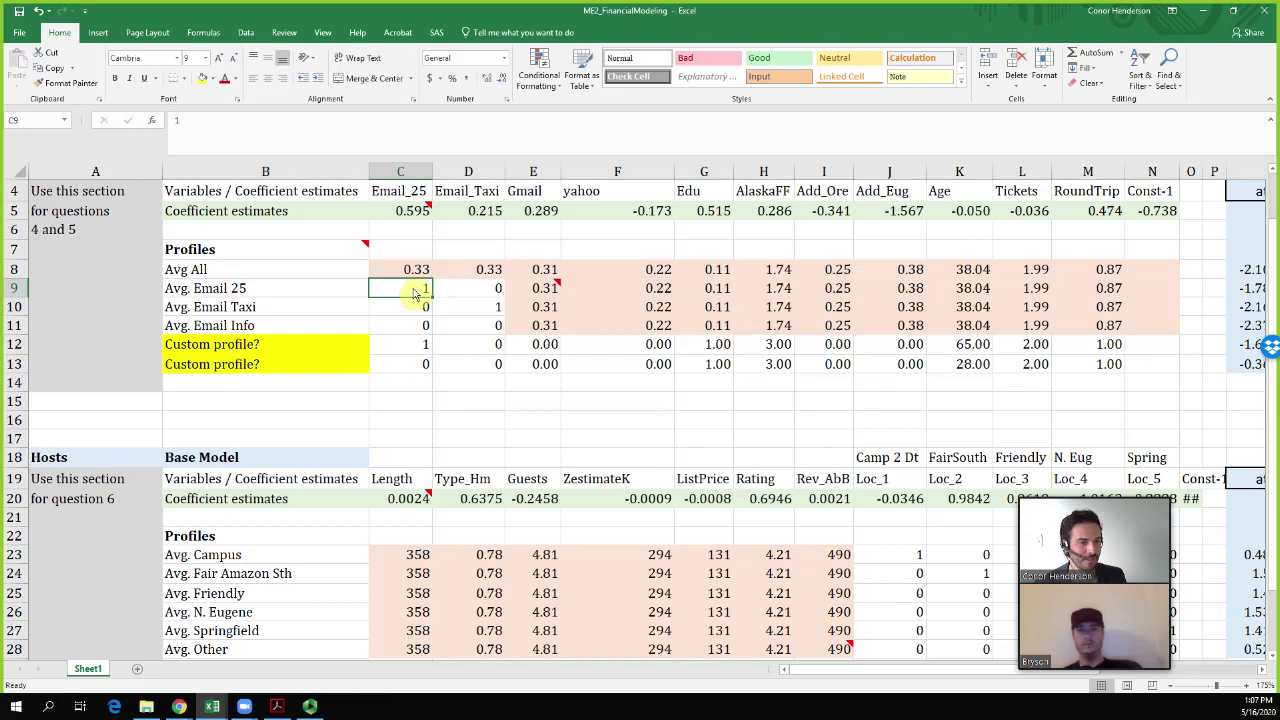
# Trace the Avg. Email 25 profile from its Email_Taxi value across row 9 to its attract and prob formulas
pyautogui.click(485, 295)
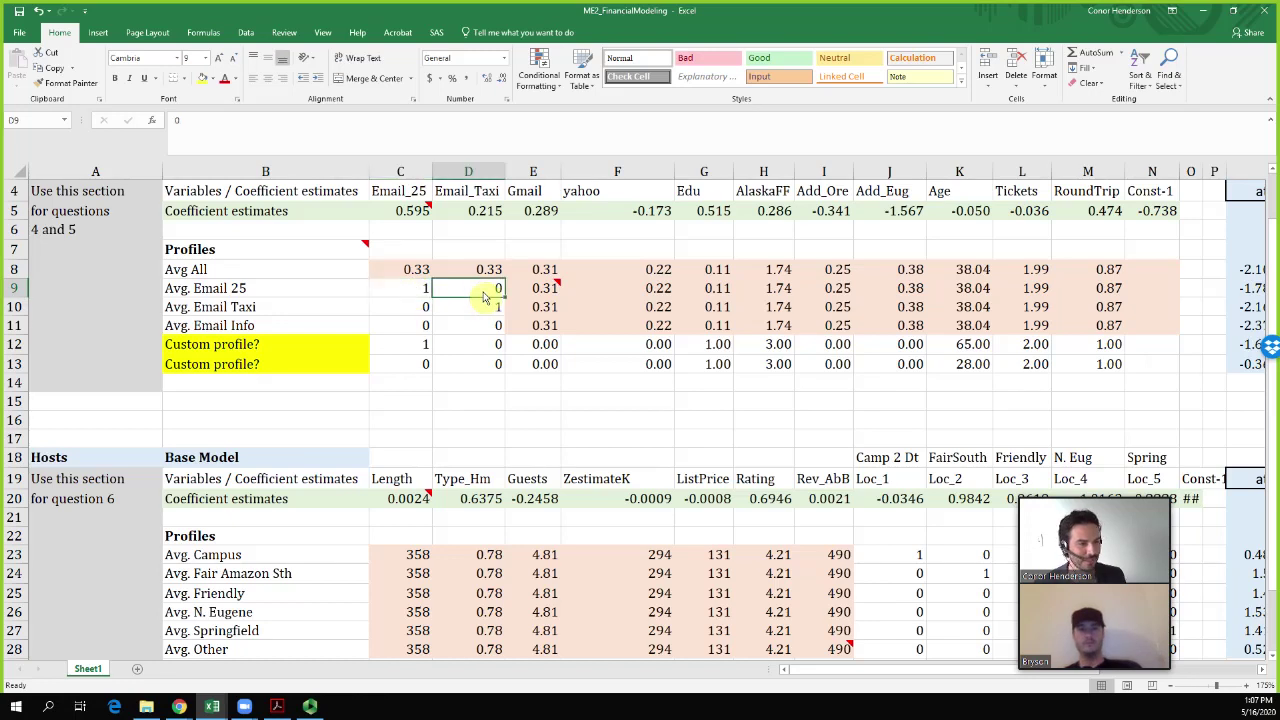
pyautogui.press('Right')
pyautogui.press('Right')
pyautogui.press('Right')
pyautogui.press('Right')
pyautogui.press('Right')
pyautogui.press('Right')
pyautogui.press('Right')
pyautogui.press('Right')
pyautogui.press('Right')
pyautogui.press('Right')
pyautogui.press('Right')
pyautogui.press('Right')
pyautogui.press('Right')
pyautogui.press('Right')
pyautogui.press('Right')
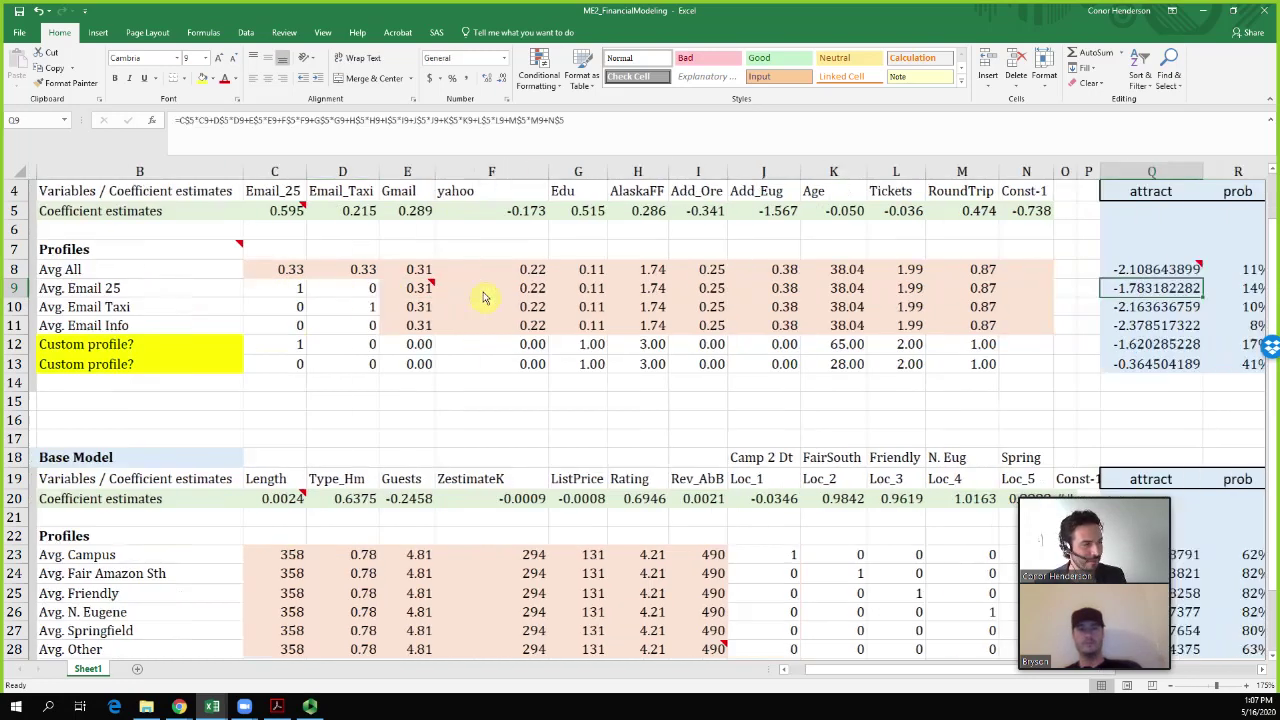
pyautogui.press('Left')
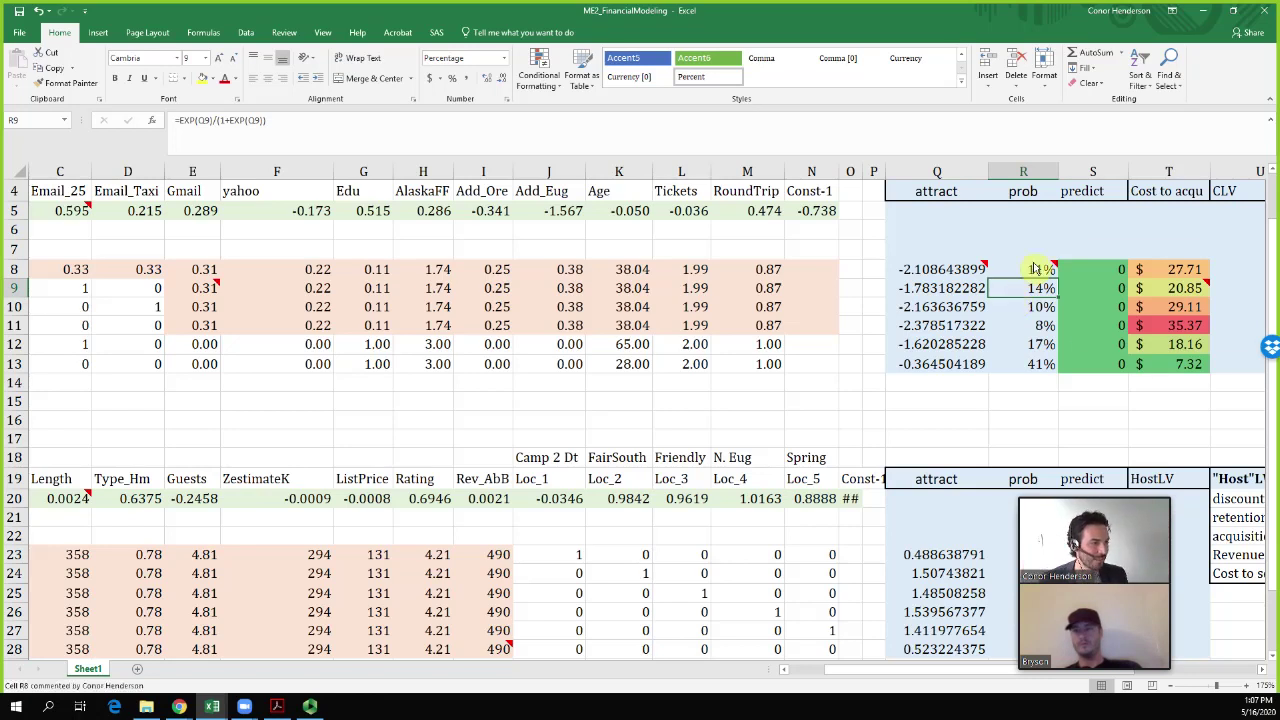
# Compare the purchase probabilities of Avg All, Avg. Email Taxi and Avg. Email Info, and check the acquisition cost formula in T11
pyautogui.moveTo(1013, 271)
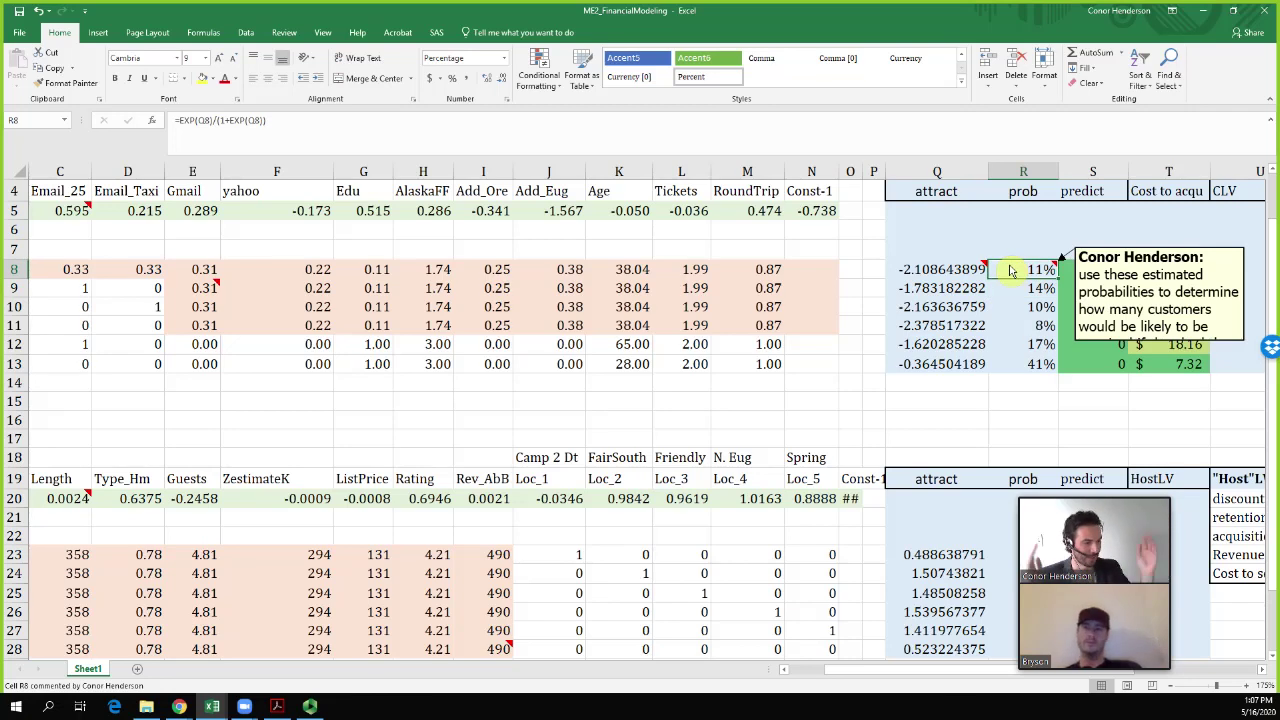
pyautogui.click(1041, 309)
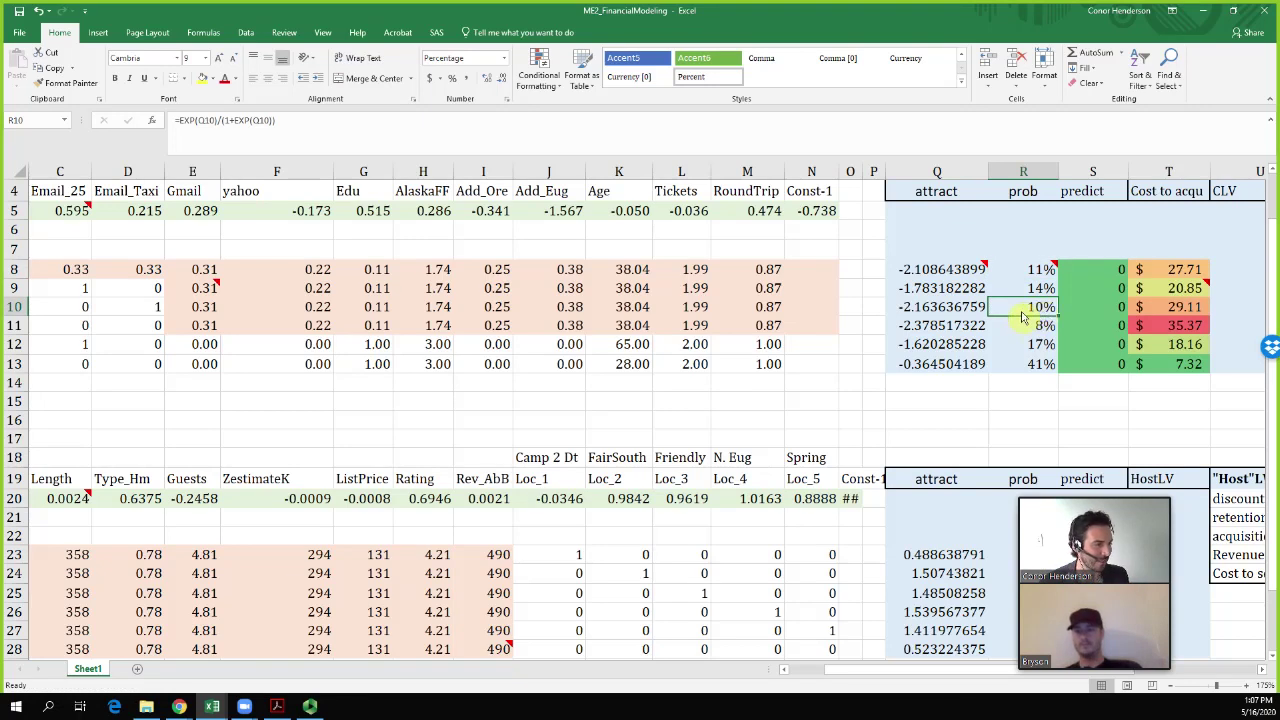
pyautogui.click(1030, 327)
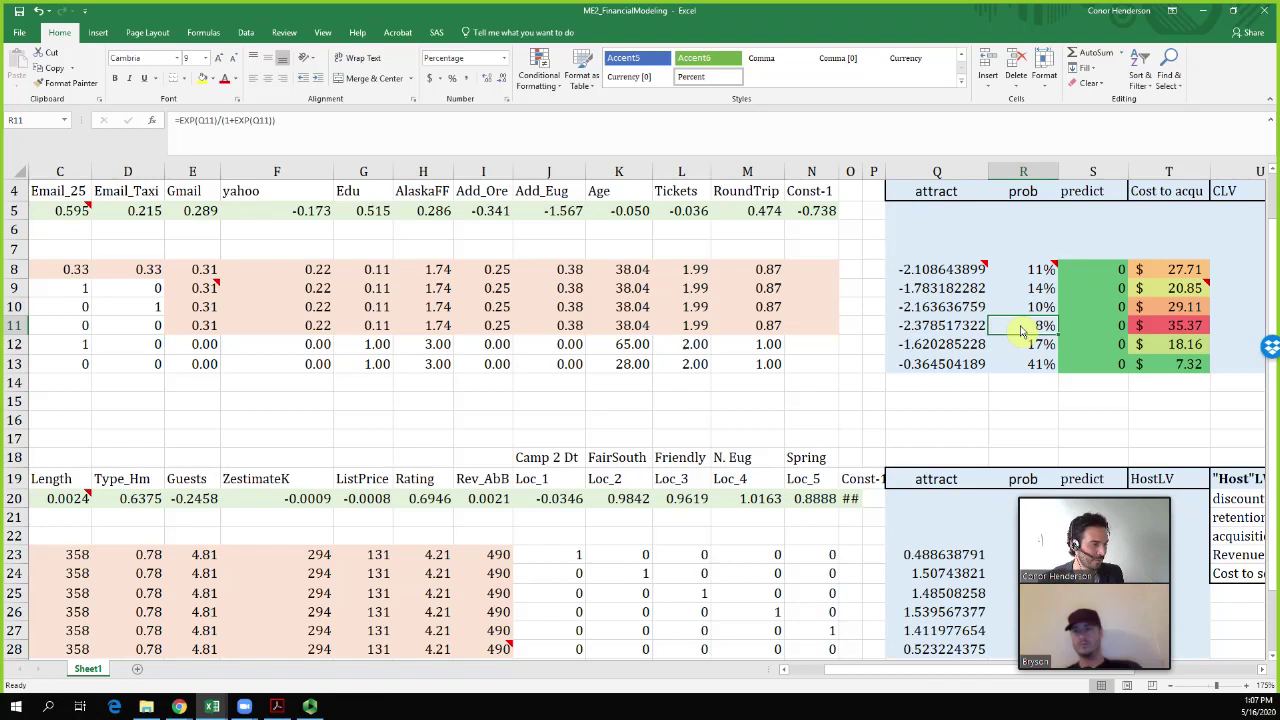
pyautogui.press('Right')
pyautogui.press('Right')
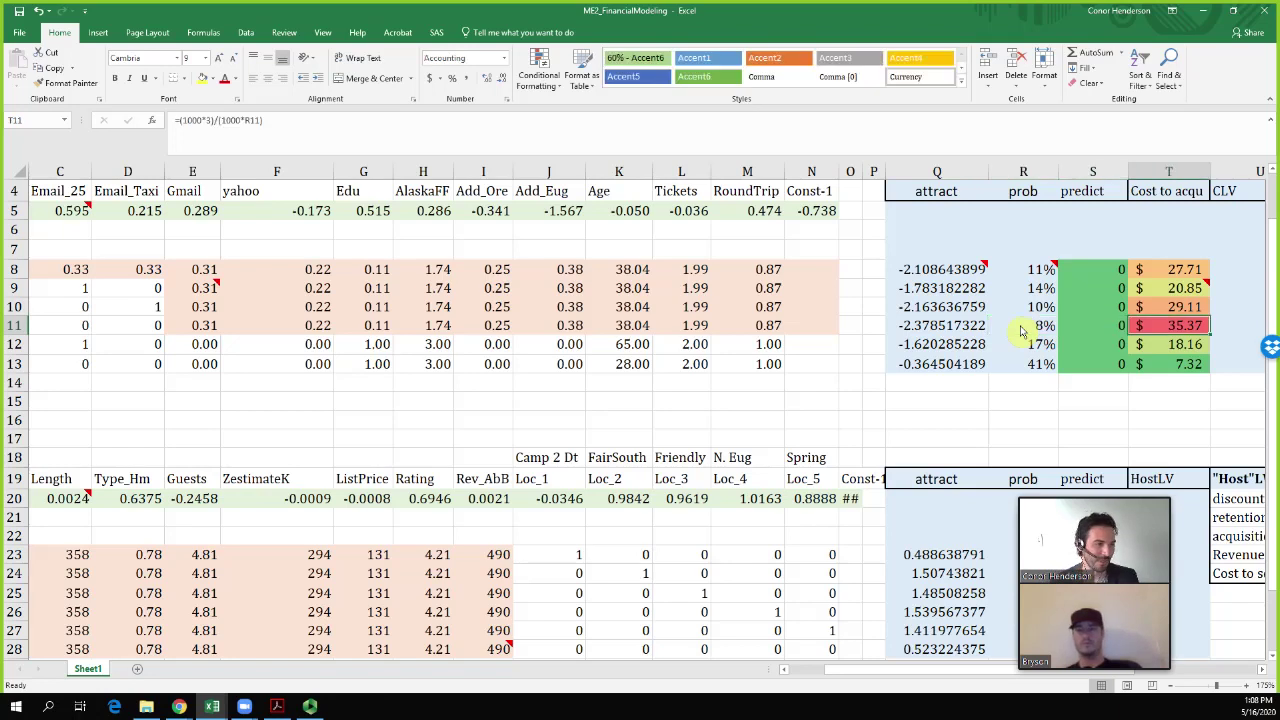
pyautogui.press('Left')
pyautogui.press('Left')
pyautogui.press('Right')
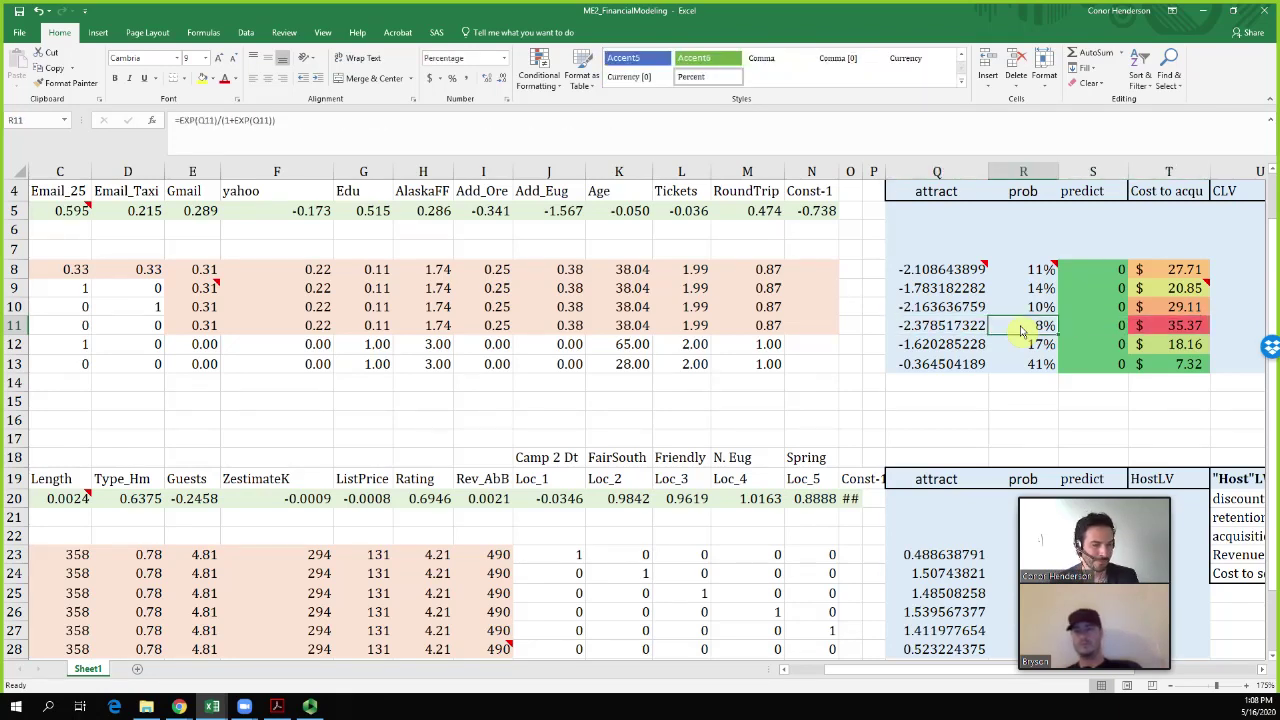
# Examine the Email_25 and Email_Taxi values of Avg. Email Info alongside that profile's purchase probability and acquisition cost
pyautogui.hotkey('ctrl', 'Left')
pyautogui.hotkey('ctrl', 'Left')
pyautogui.hotkey('ctrl', 'Left')
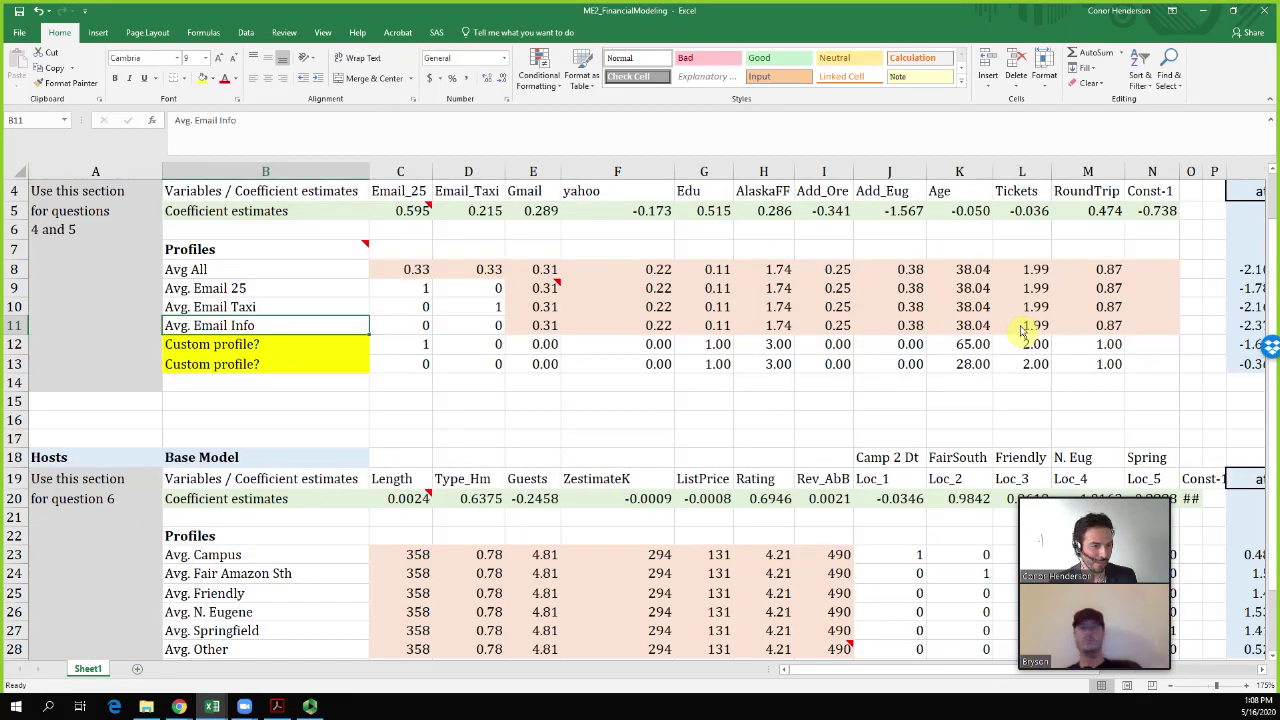
pyautogui.press('Right')
pyautogui.hotkey('shift', 'Right')
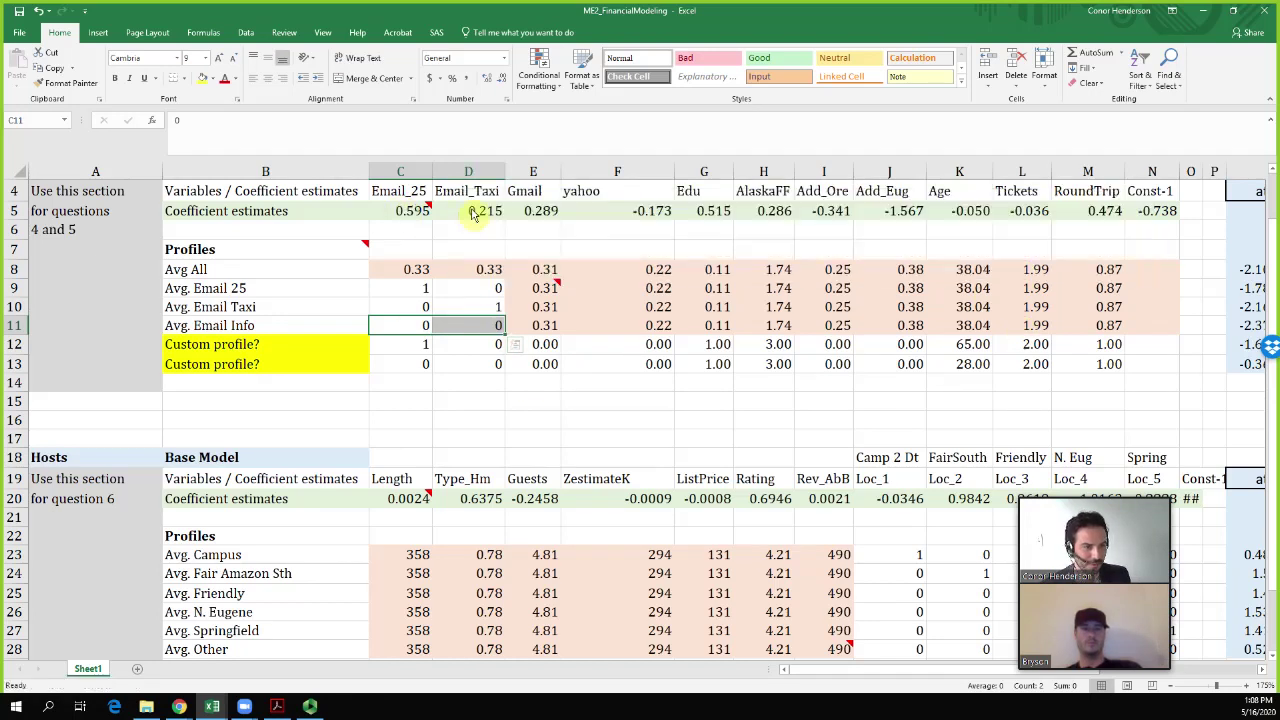
pyautogui.click(1225, 325)
pyautogui.press('Right')
pyautogui.press('Right')
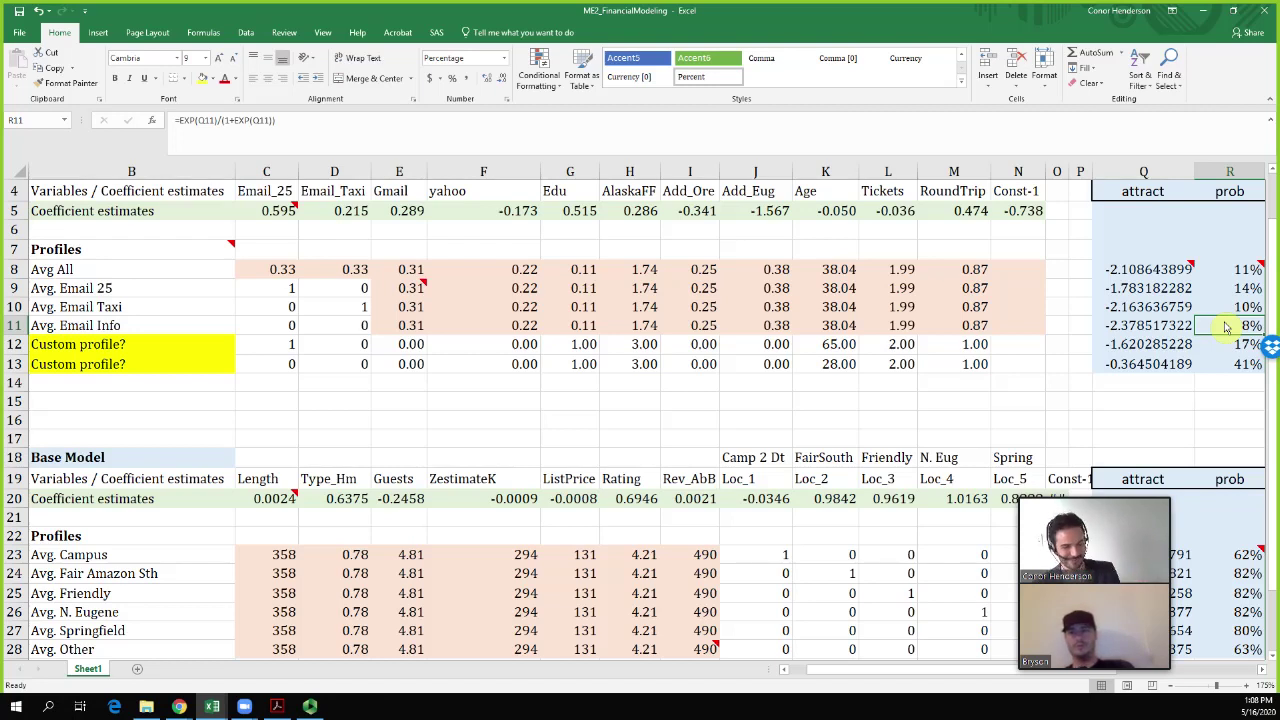
pyautogui.hscroll(3, 1226, 326)
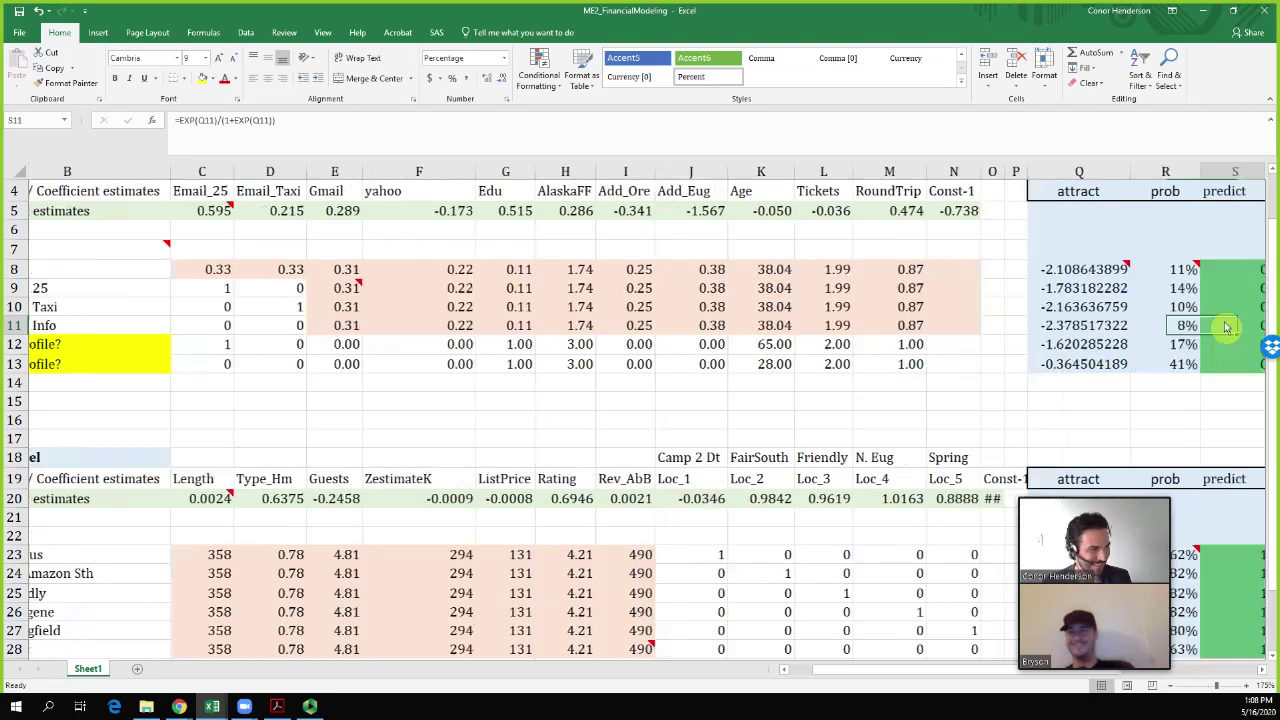
pyautogui.click(1226, 326)
pyautogui.press('Left')
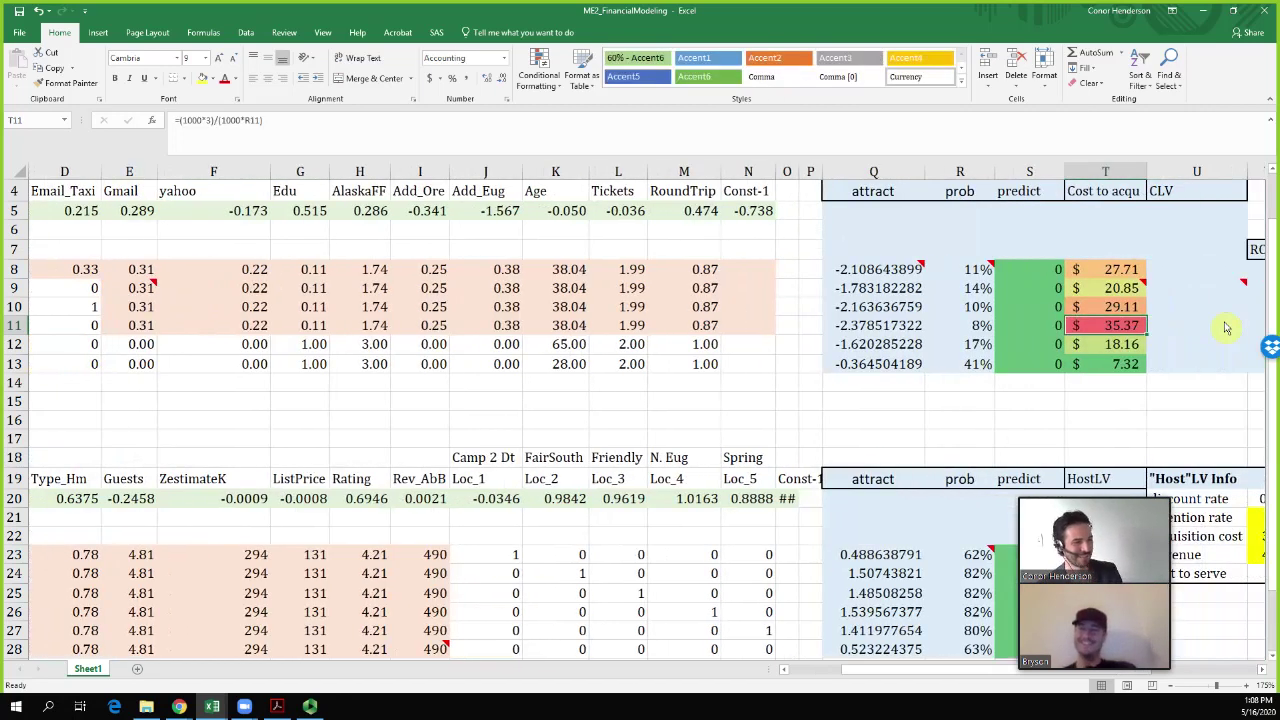
# Add the $25 email incentive to the Avg. Email 25 acquisition cost in T9, making the formula =(1000*3)/(1000*R9)+25*(C9+D9)
pyautogui.press('Up')
pyautogui.press('Up')
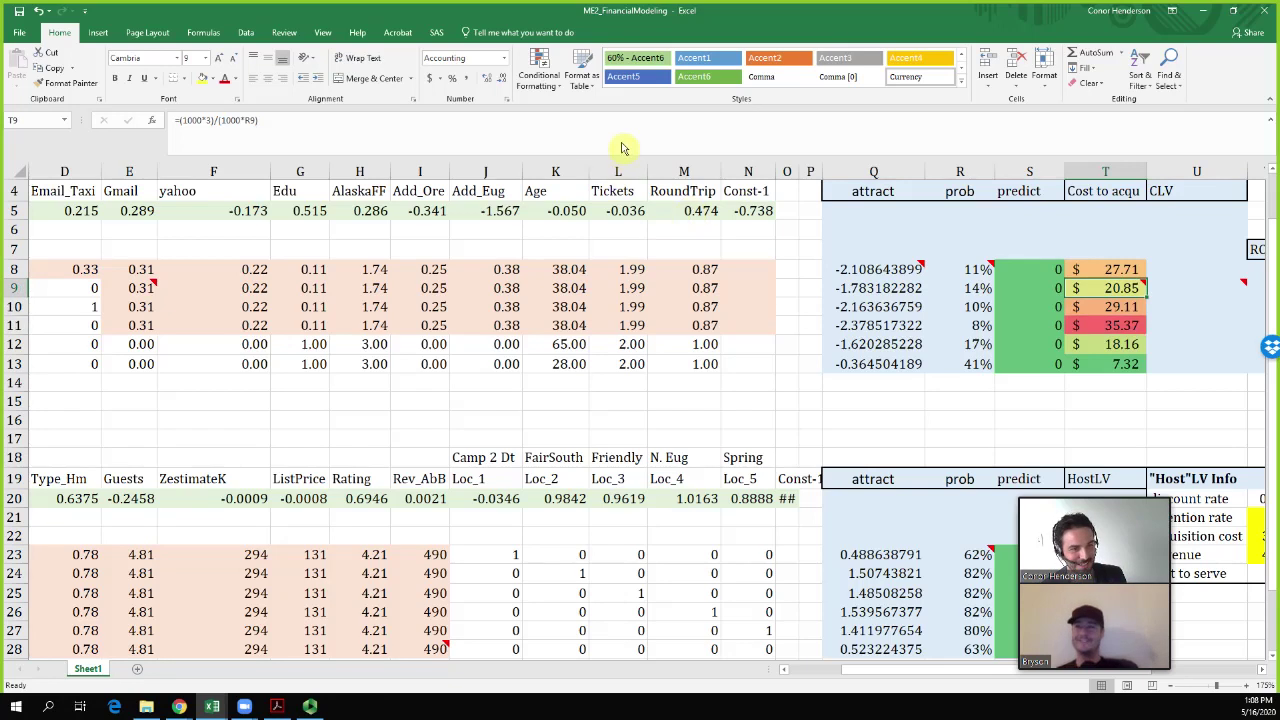
pyautogui.press('F2')
pyautogui.write('+25(')
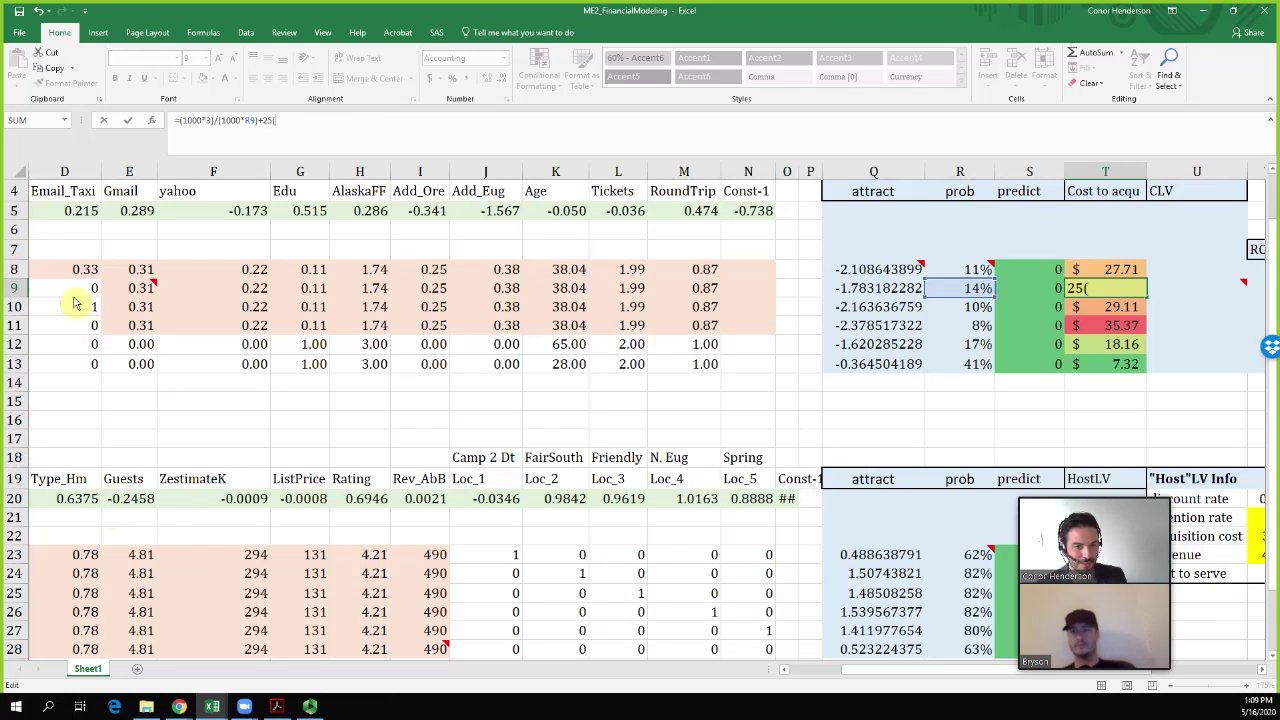
pyautogui.moveTo(110, 287)
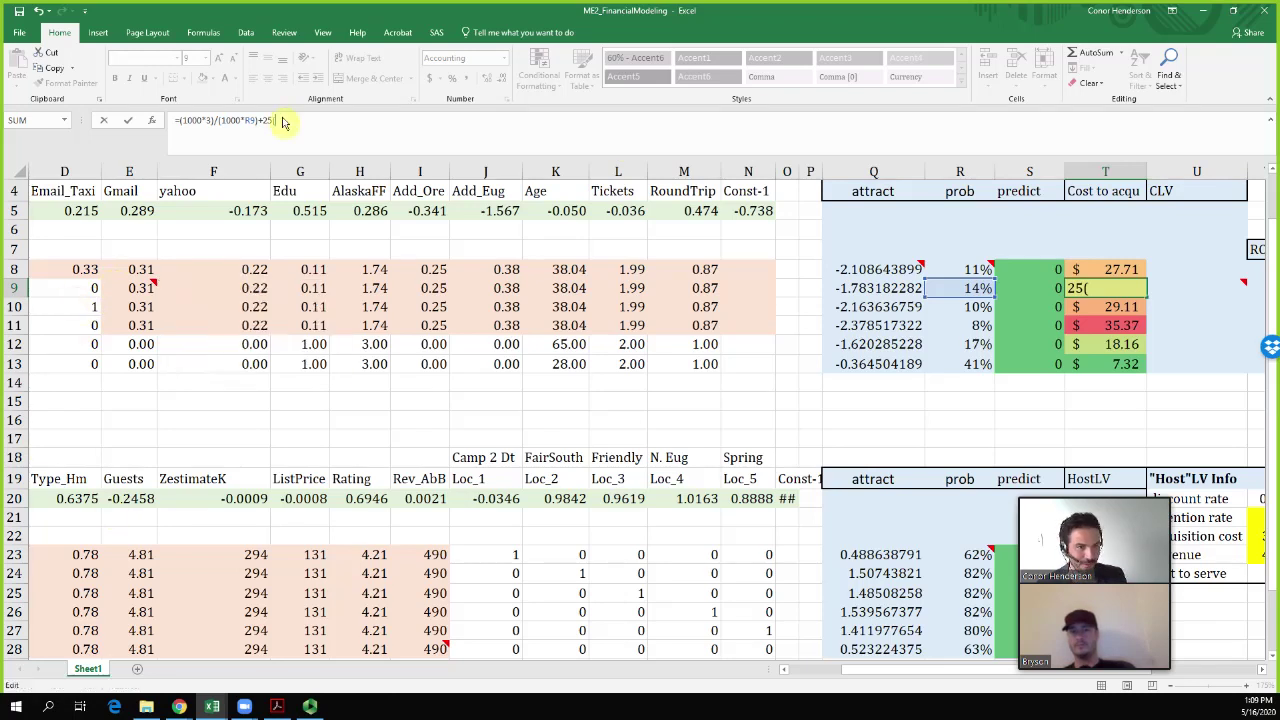
pyautogui.click(70, 296)
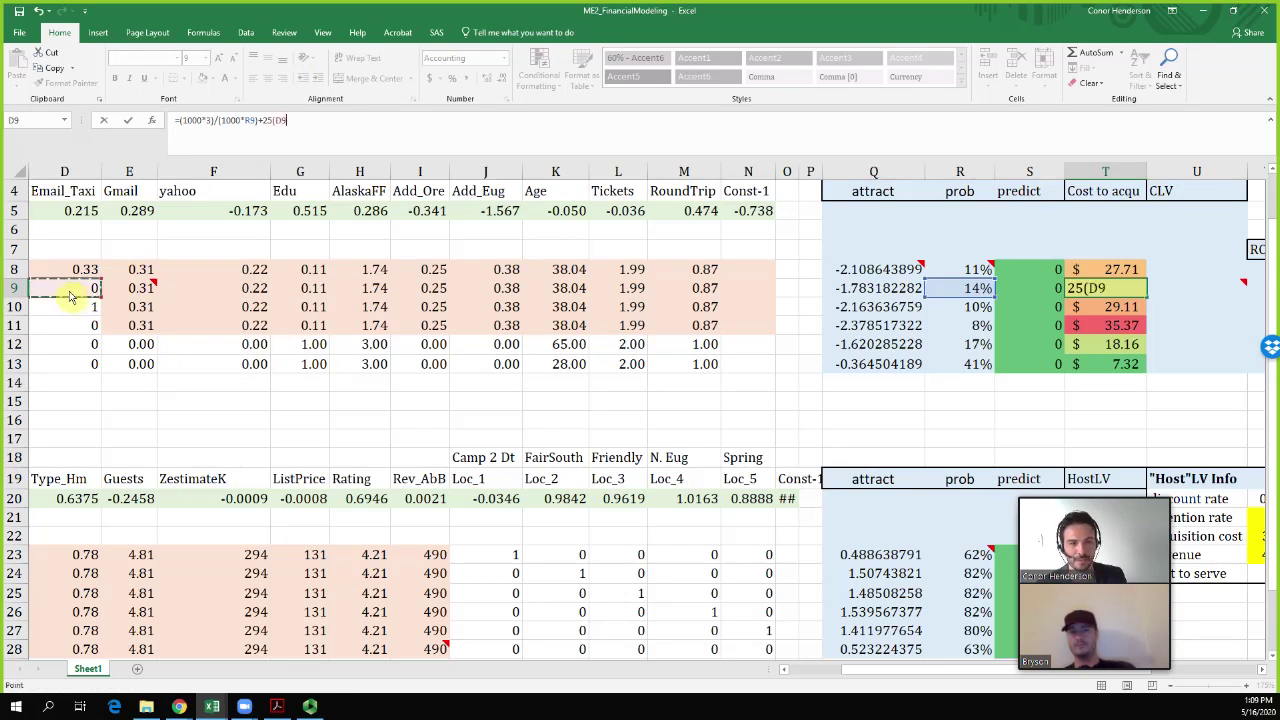
pyautogui.press('Left')
pyautogui.write('+')
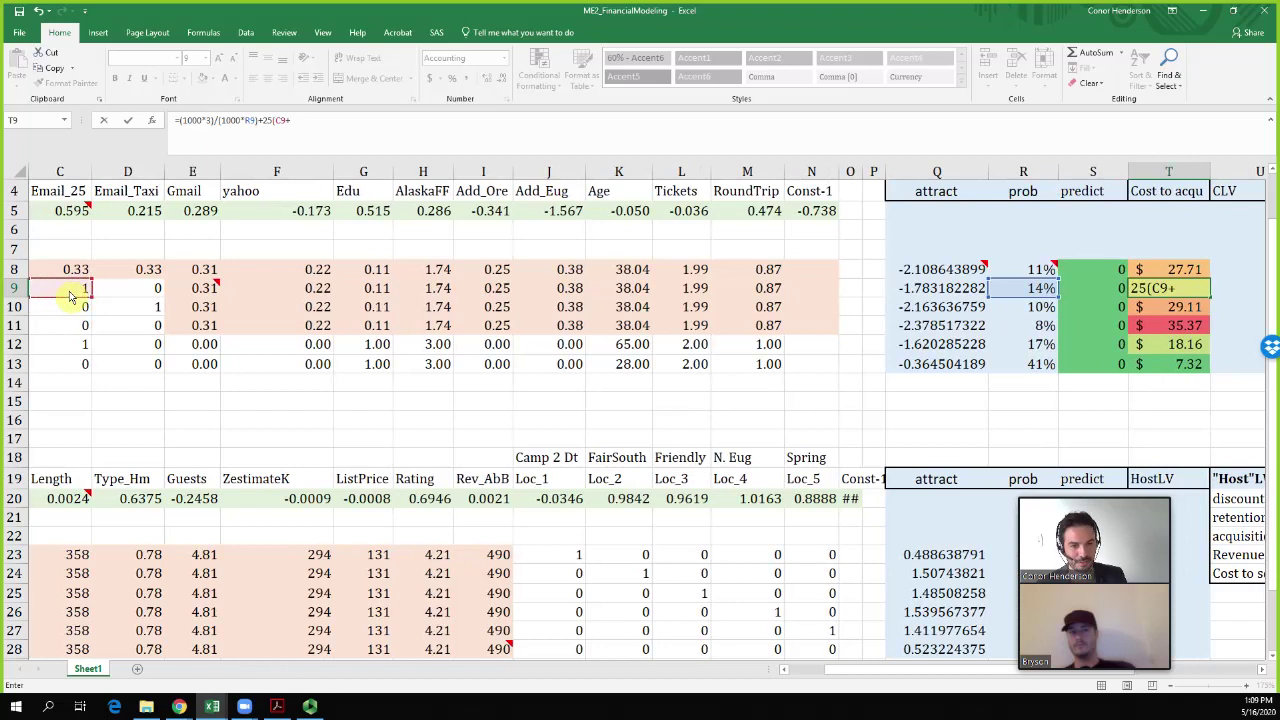
pyautogui.click(128, 289)
pyautogui.write(')')
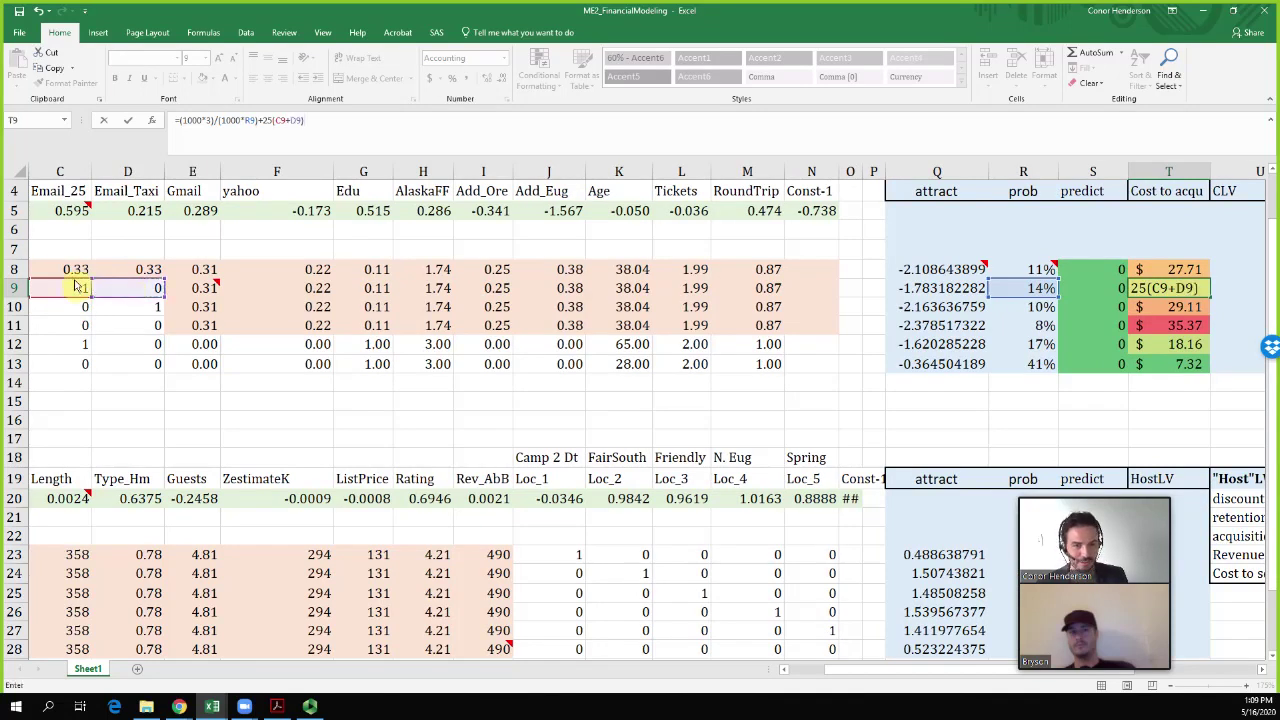
pyautogui.click(262, 122)
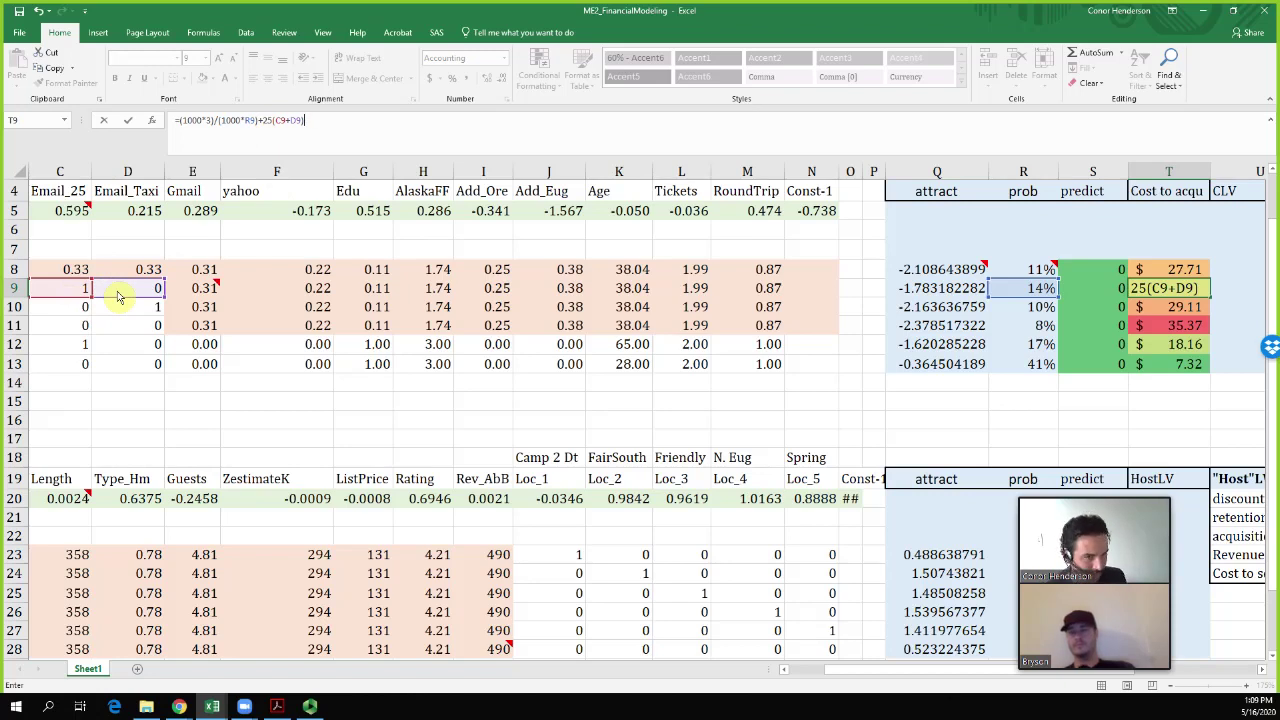
pyautogui.click(276, 121)
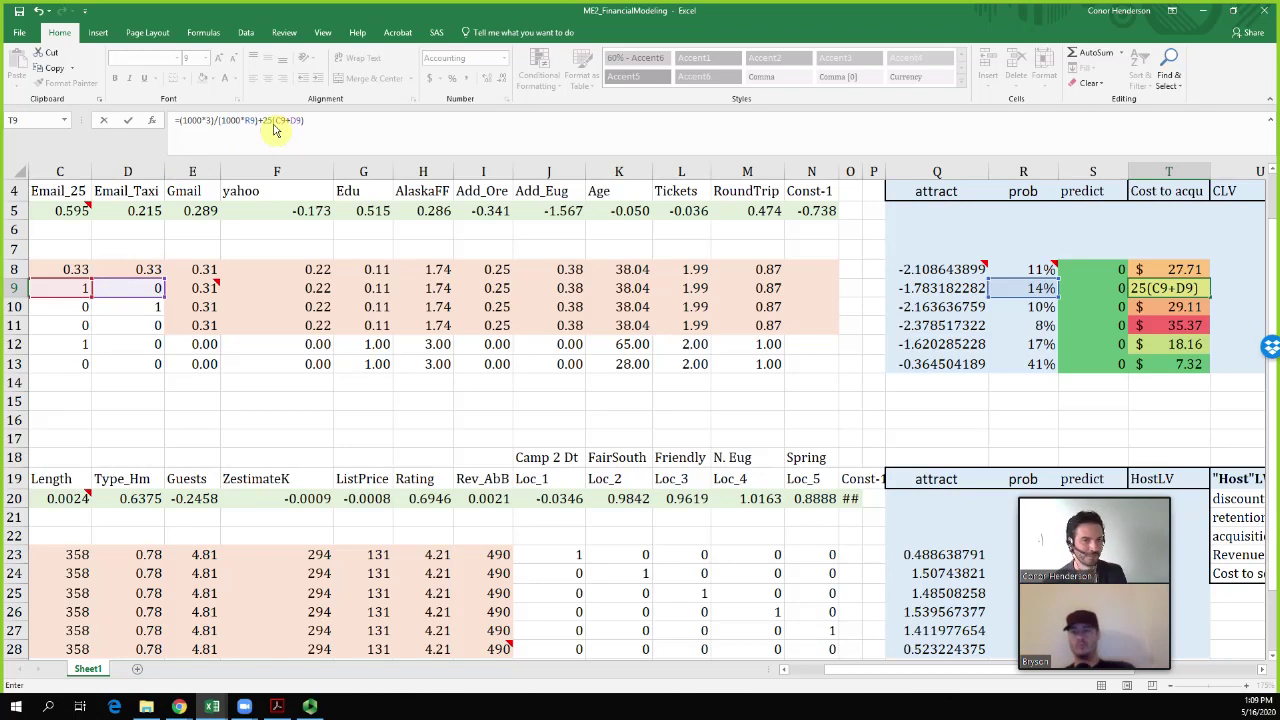
pyautogui.click(195, 122)
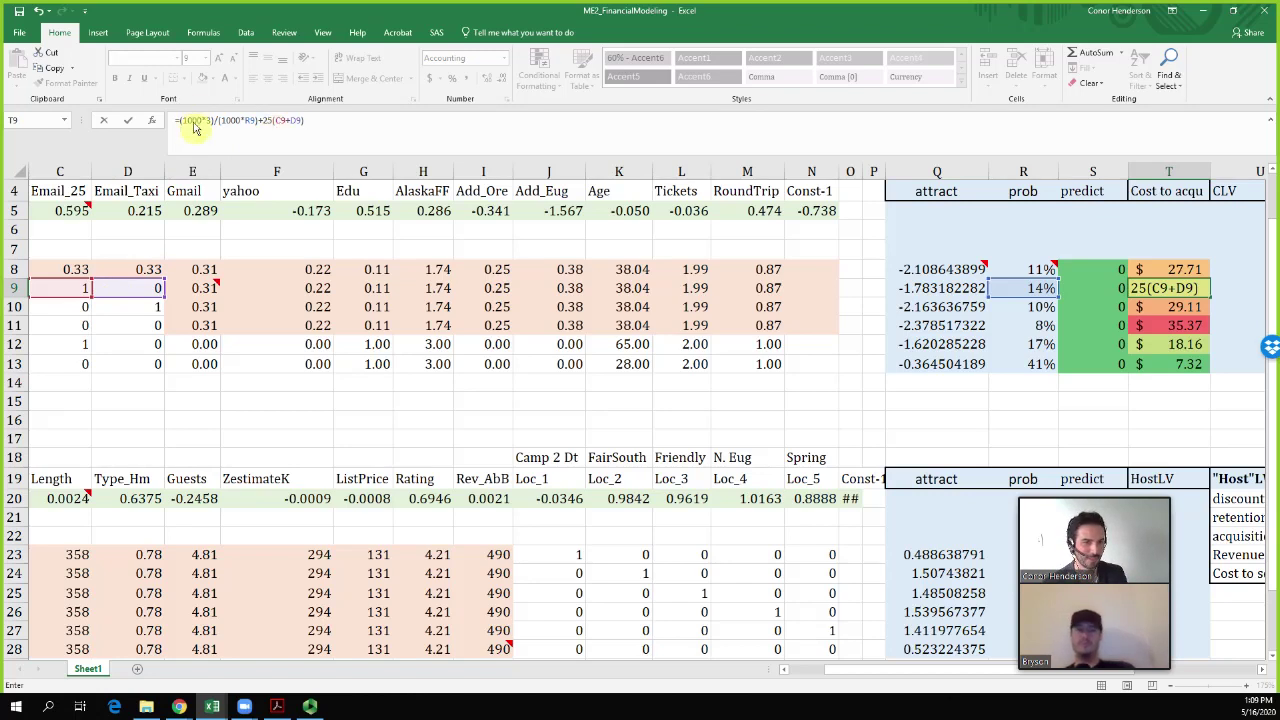
pyautogui.click(228, 122)
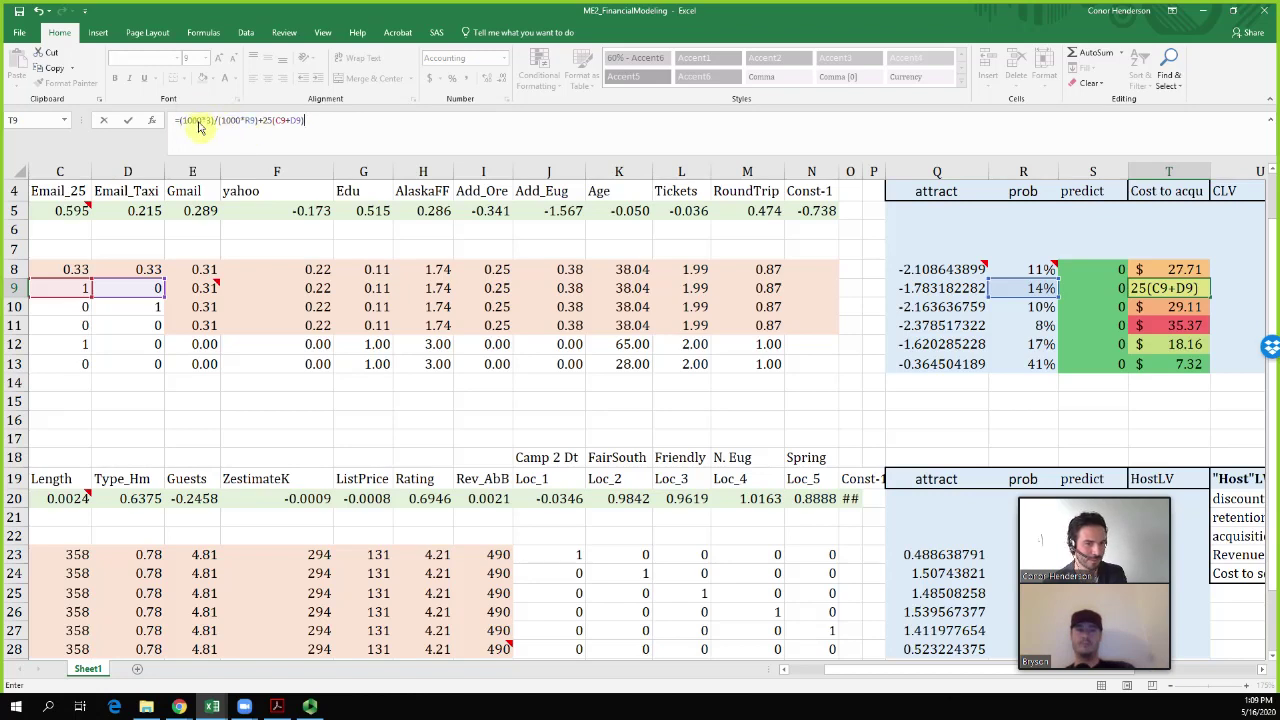
pyautogui.click(268, 121)
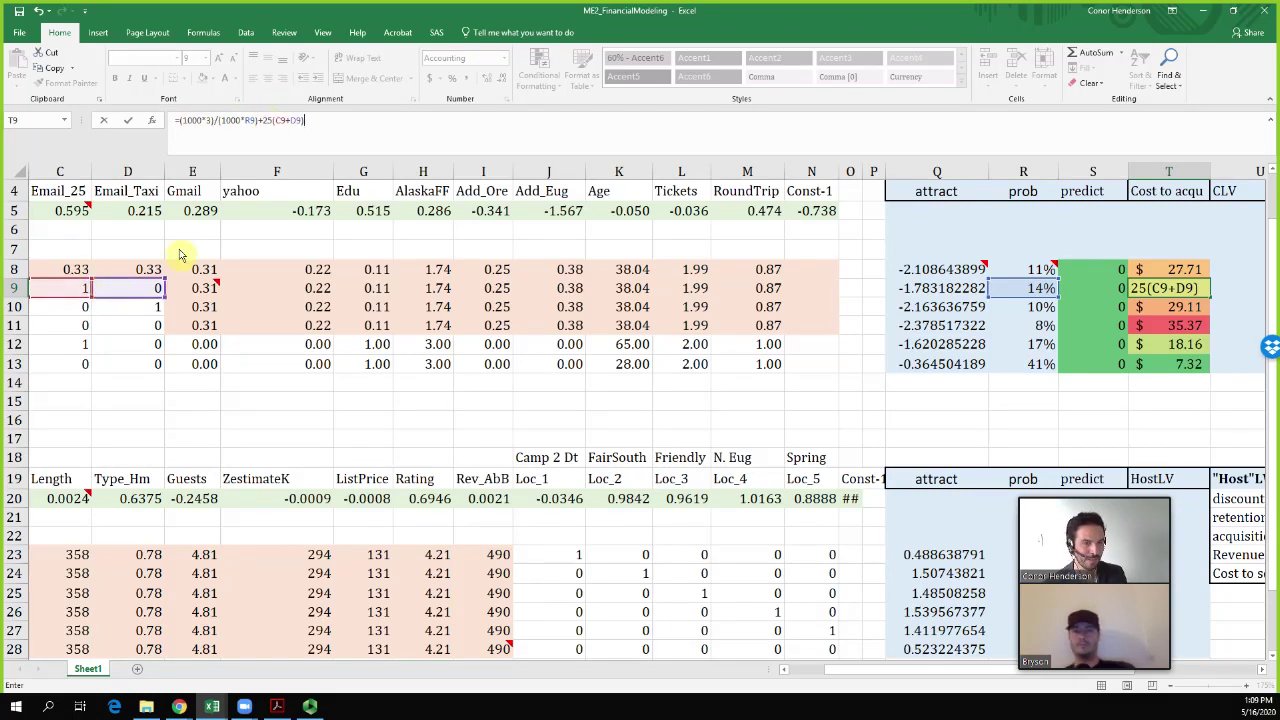
pyautogui.click(271, 125)
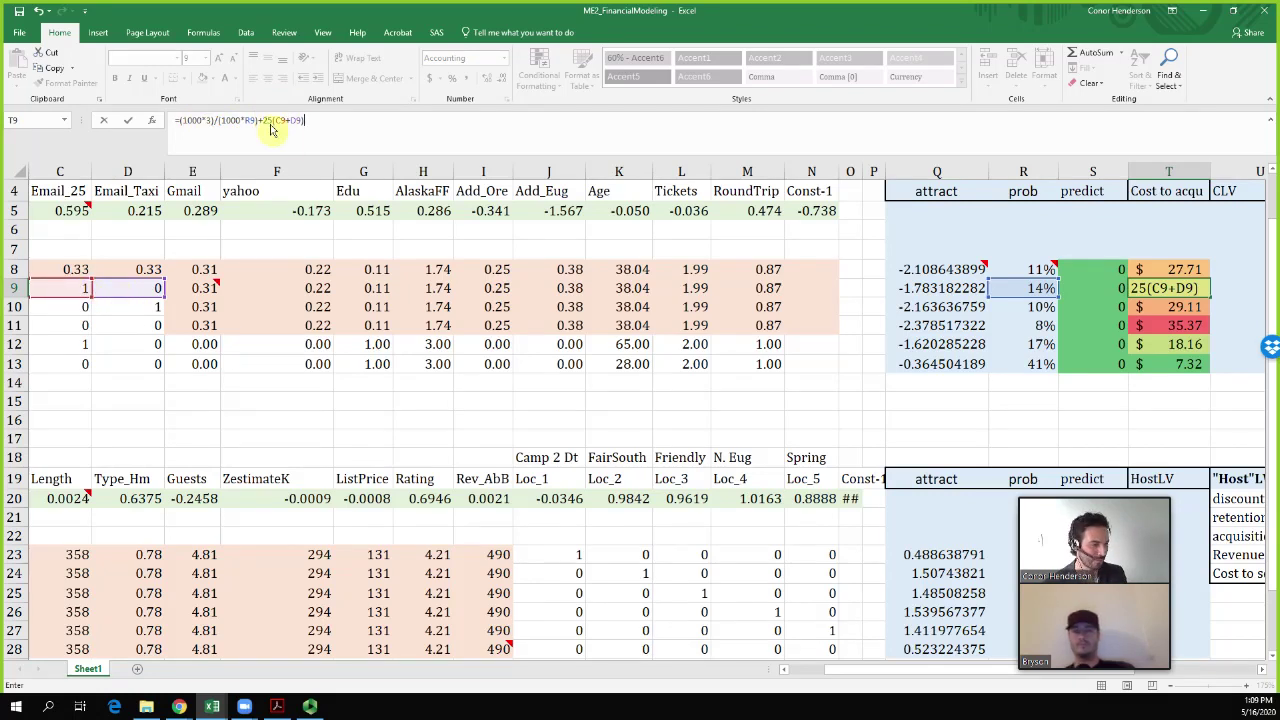
pyautogui.press('Return')
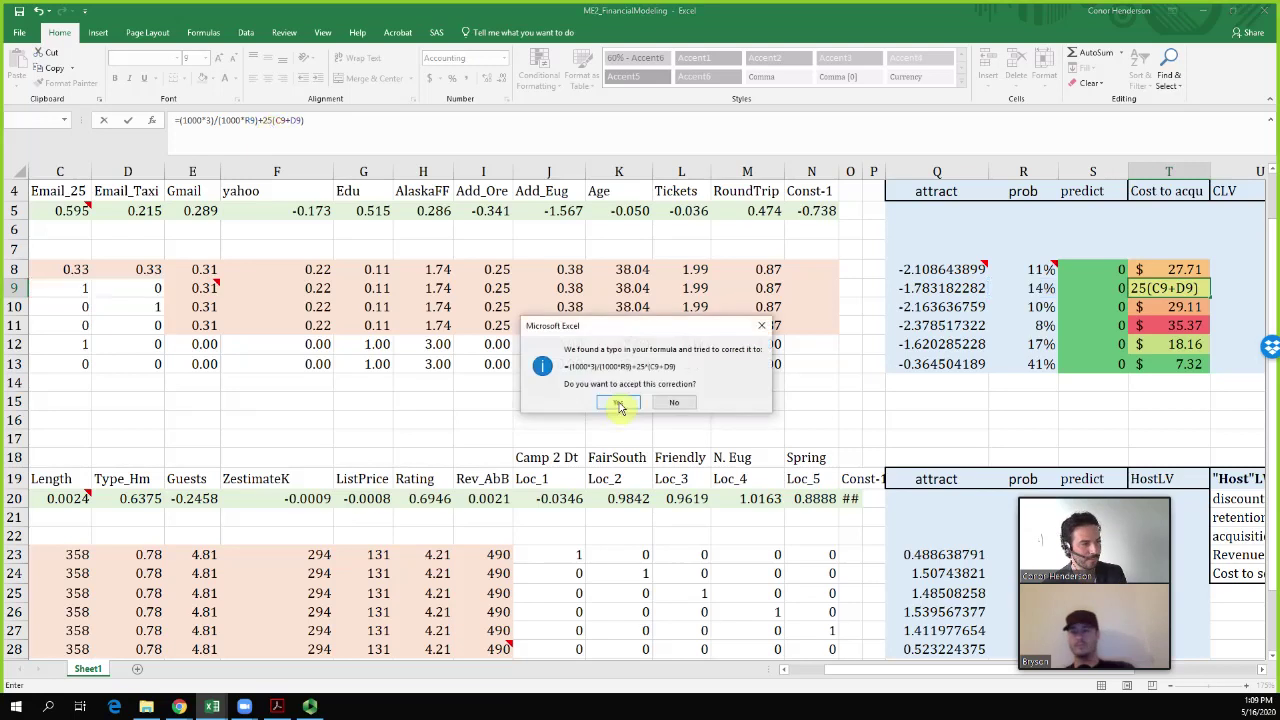
pyautogui.click(619, 403)
# Copy the revised acquisition cost formula from T9 to the other traveler profiles in T8:T13
pyautogui.moveTo(1210, 298); pyautogui.dragTo(1210, 370)
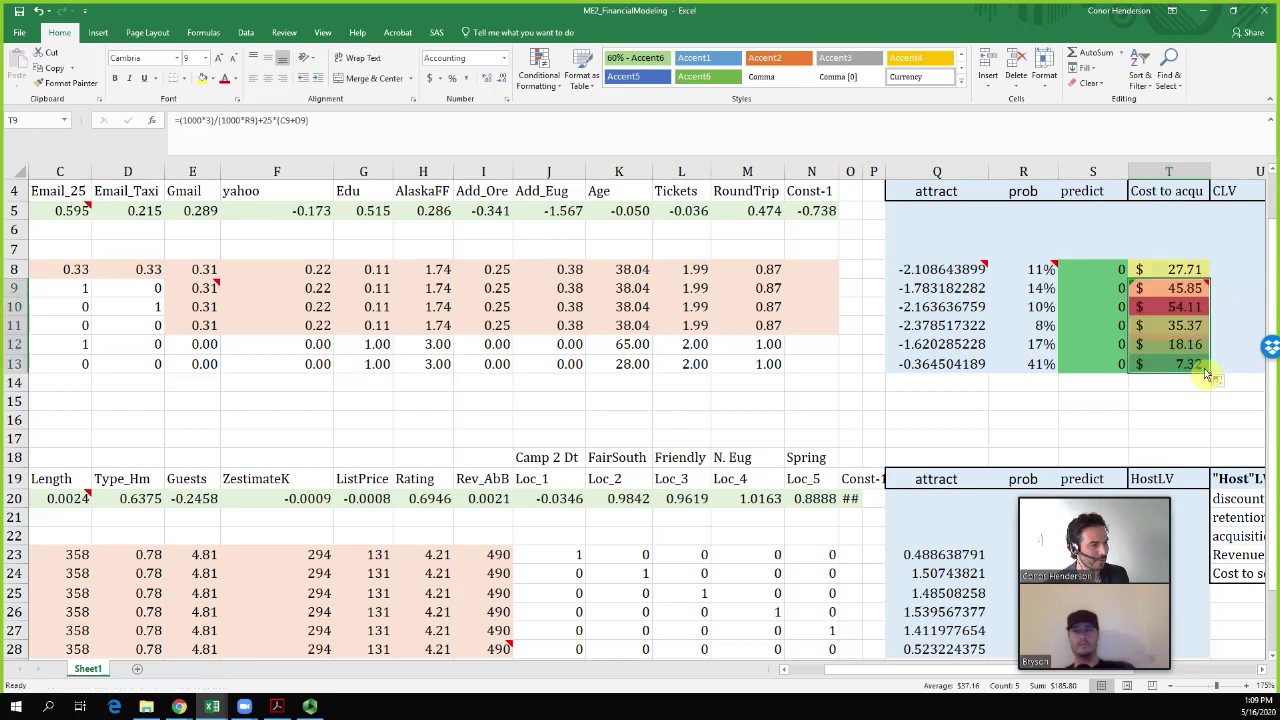
pyautogui.click(1195, 271)
pyautogui.moveTo(1209, 278); pyautogui.dragTo(1178, 372)
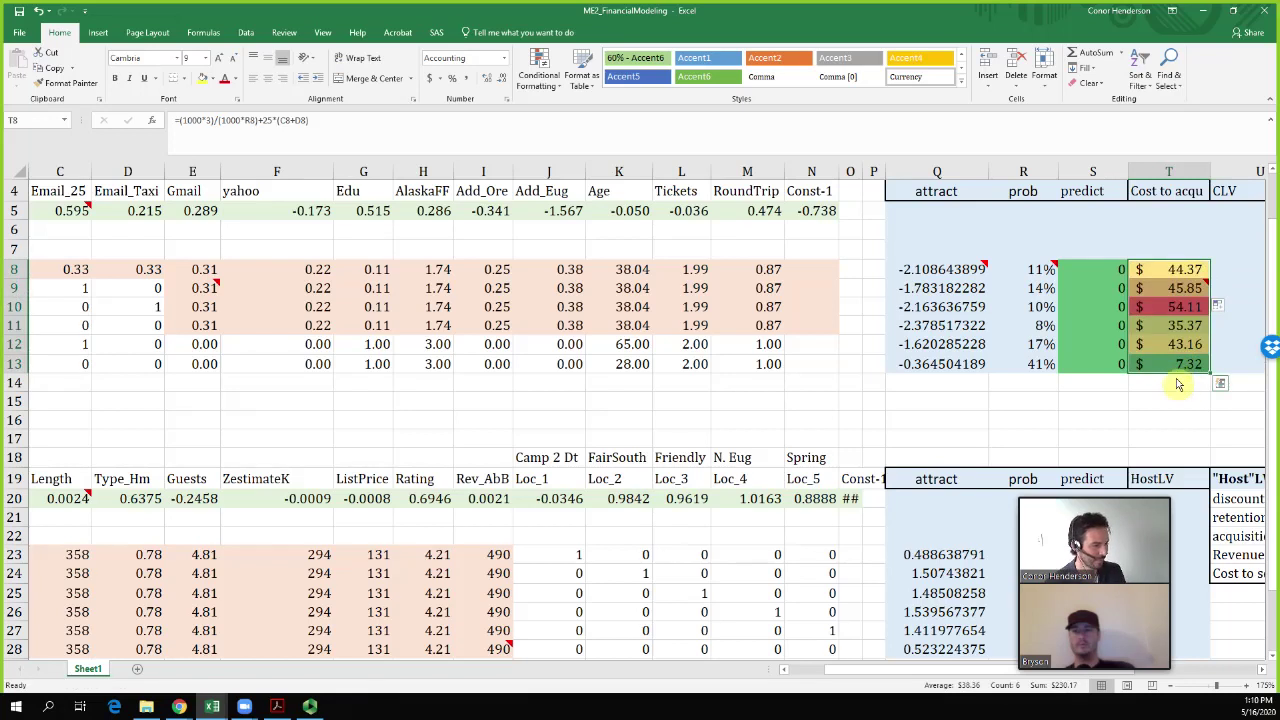
# Trace the Avg. Email Info profile across row 11, from its label to the revised acquisition cost formula in T11
pyautogui.click(326, 327)
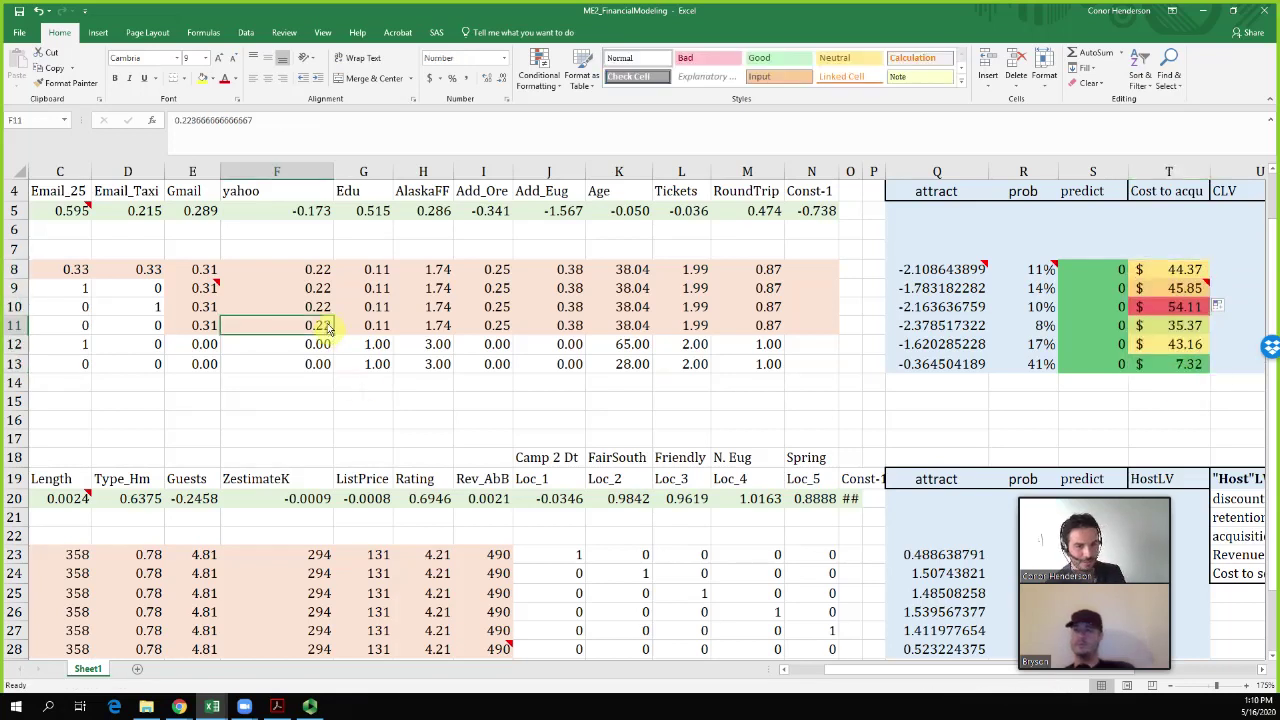
pyautogui.press('Left')
pyautogui.press('Left')
pyautogui.press('Left')
pyautogui.press('Left')
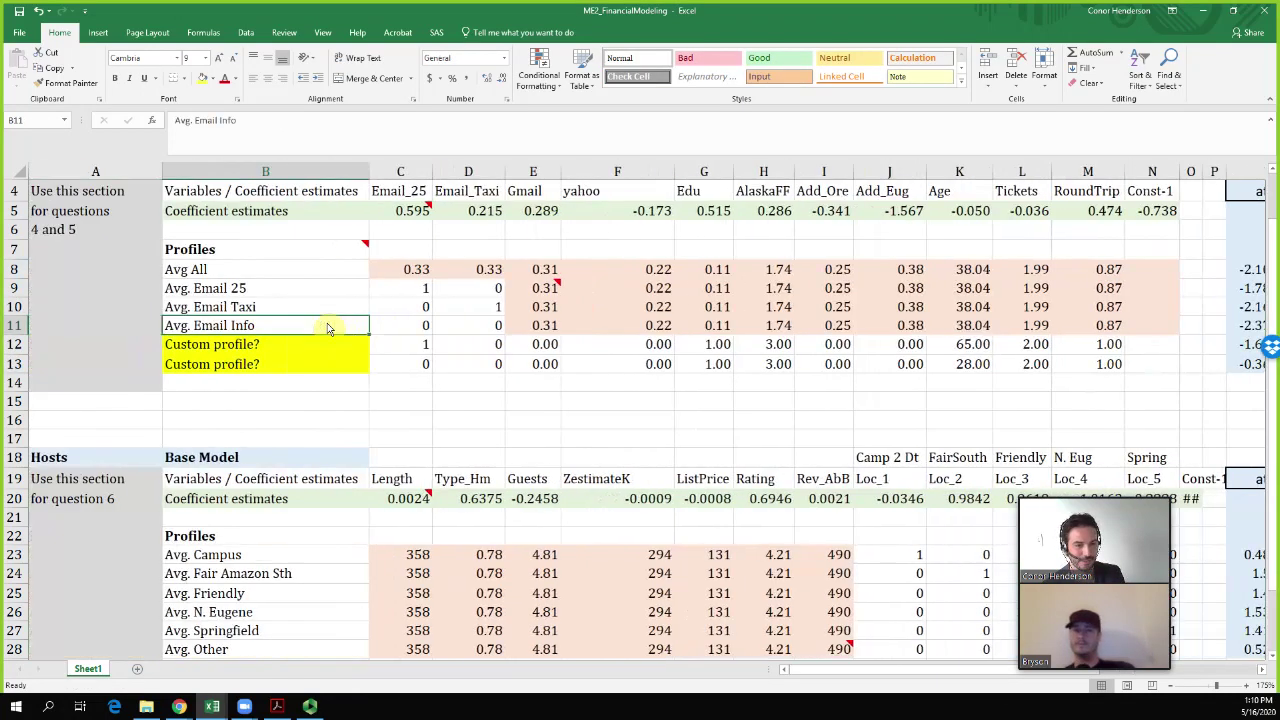
pyautogui.press('Right')
pyautogui.press('Right')
pyautogui.press('Right')
pyautogui.press('Right')
pyautogui.press('Right')
pyautogui.press('Right')
pyautogui.press('Right')
pyautogui.press('Right')
pyautogui.press('Right')
pyautogui.press('Right')
pyautogui.press('Right')
pyautogui.press('Right')
pyautogui.press('Right')
pyautogui.press('Right')
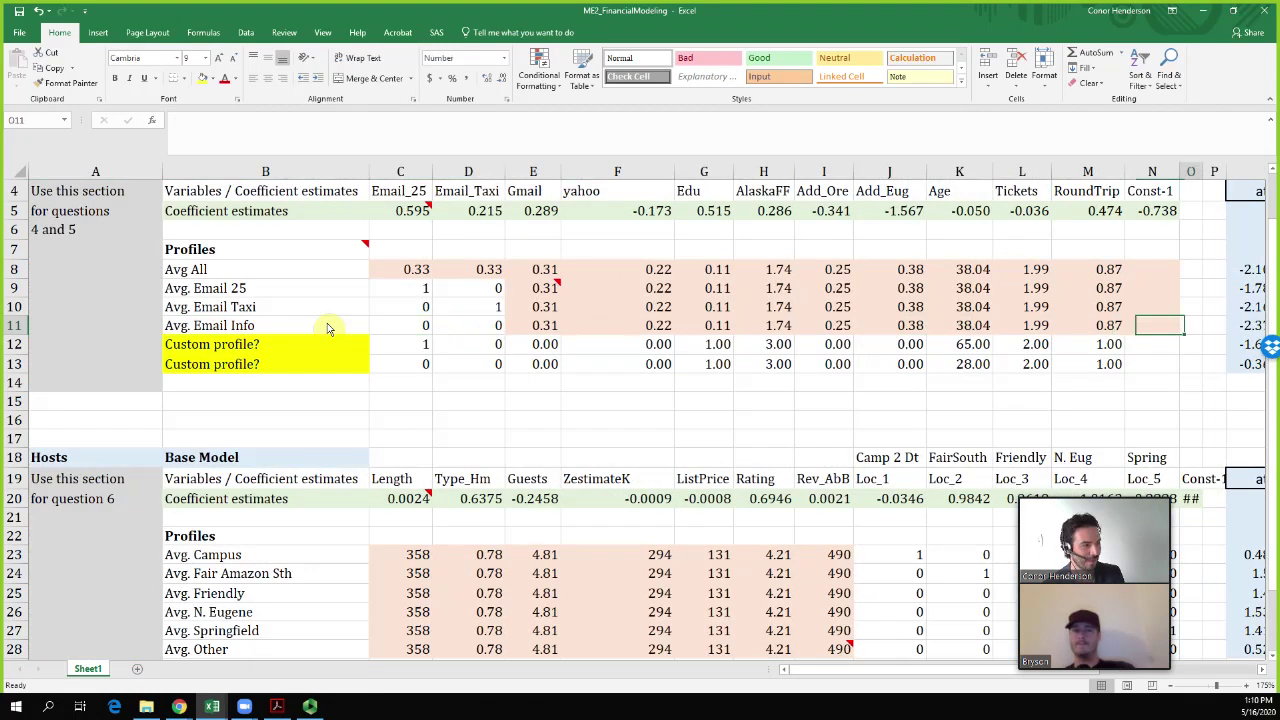
pyautogui.press('Right')
pyautogui.press('Right')
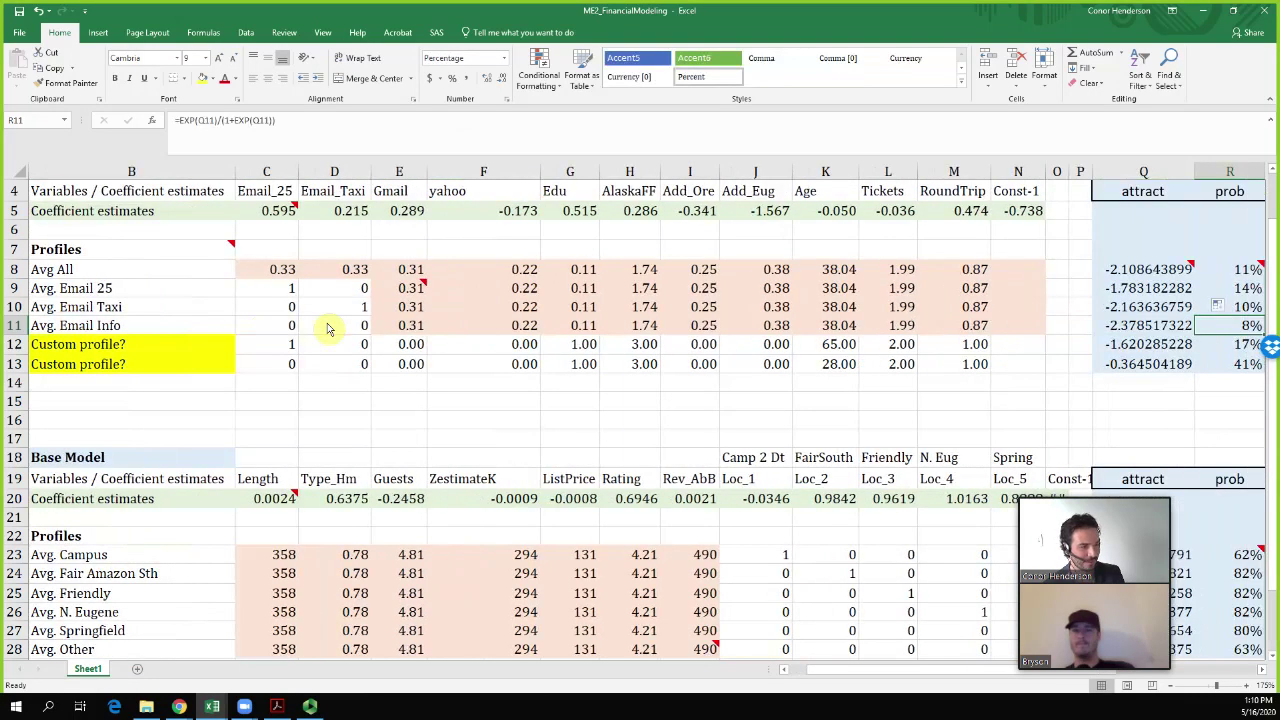
pyautogui.press('Right')
pyautogui.press('Right')
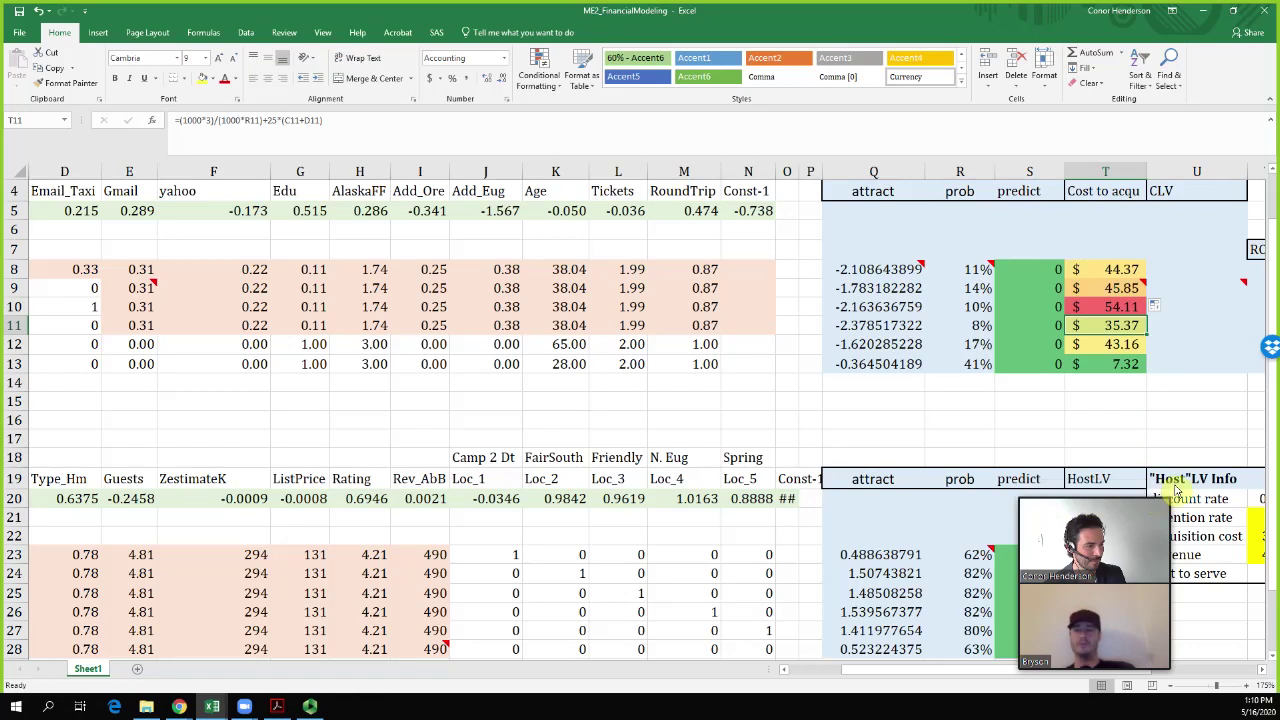
# Move the floating video call window away from the "Host"LV Info block
pyautogui.moveTo(1168, 490)
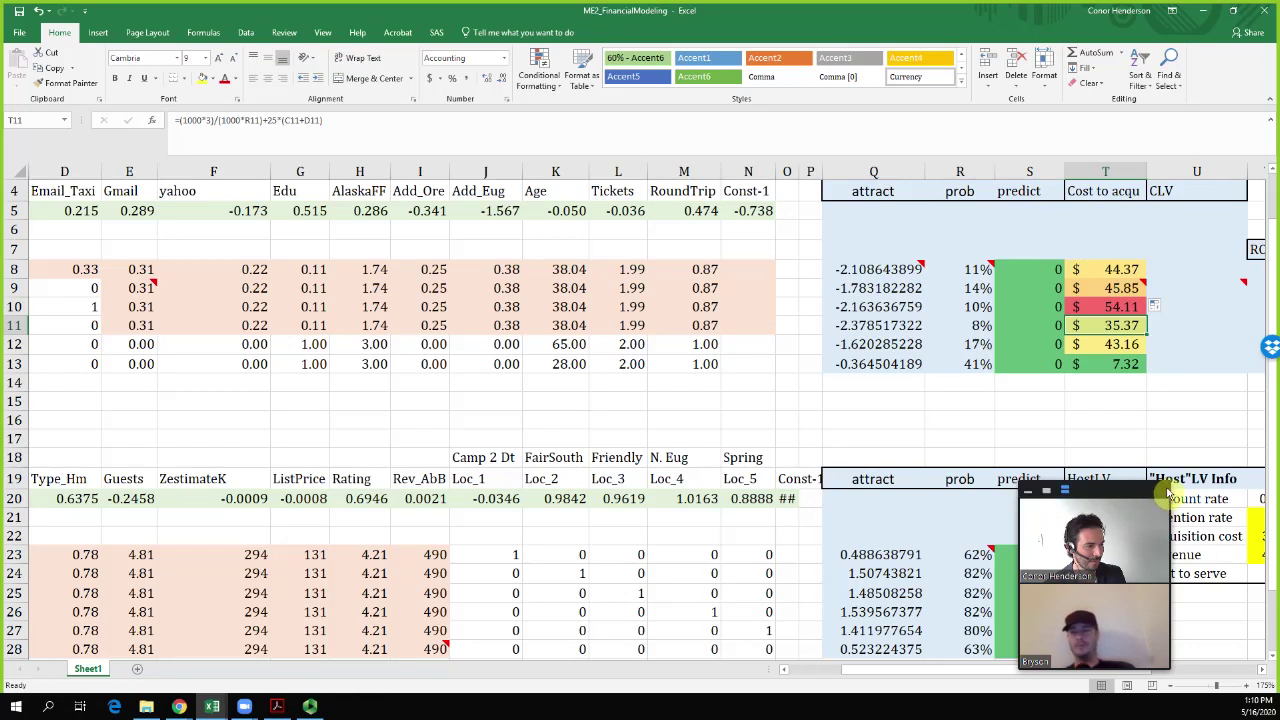
pyautogui.moveTo(1155, 490); pyautogui.dragTo(986, 439)
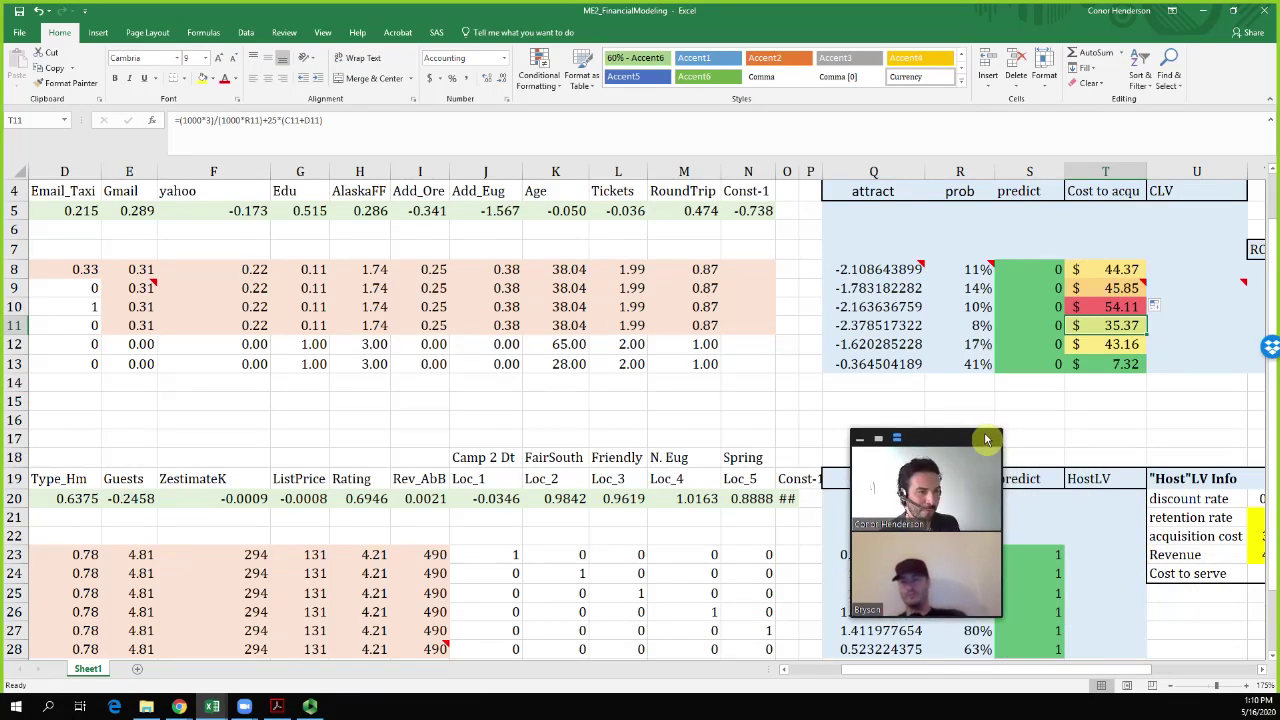
# Compare the attraction, probability and acquisition cost cells of the Avg. Email Info and Avg. Email 25 profiles in rows 11 and 9
pyautogui.click(1125, 396)
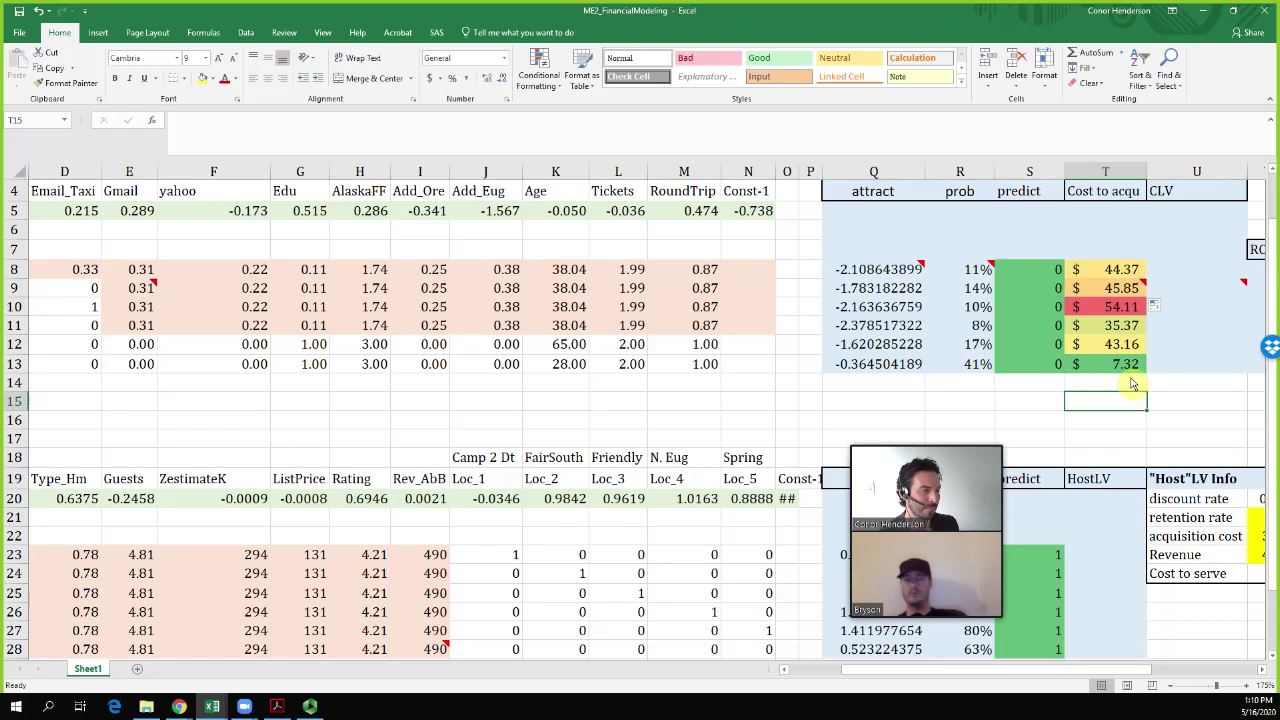
pyautogui.click(1118, 330)
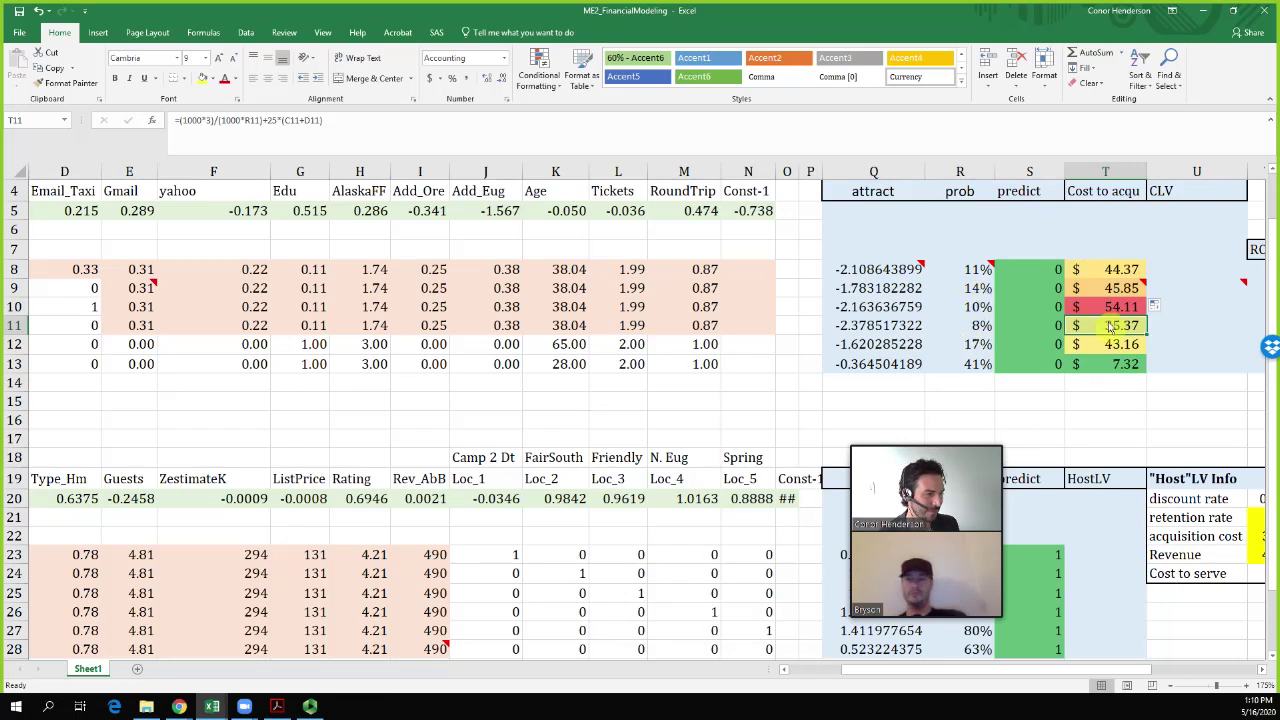
pyautogui.moveTo(1018, 330); pyautogui.dragTo(857, 325)
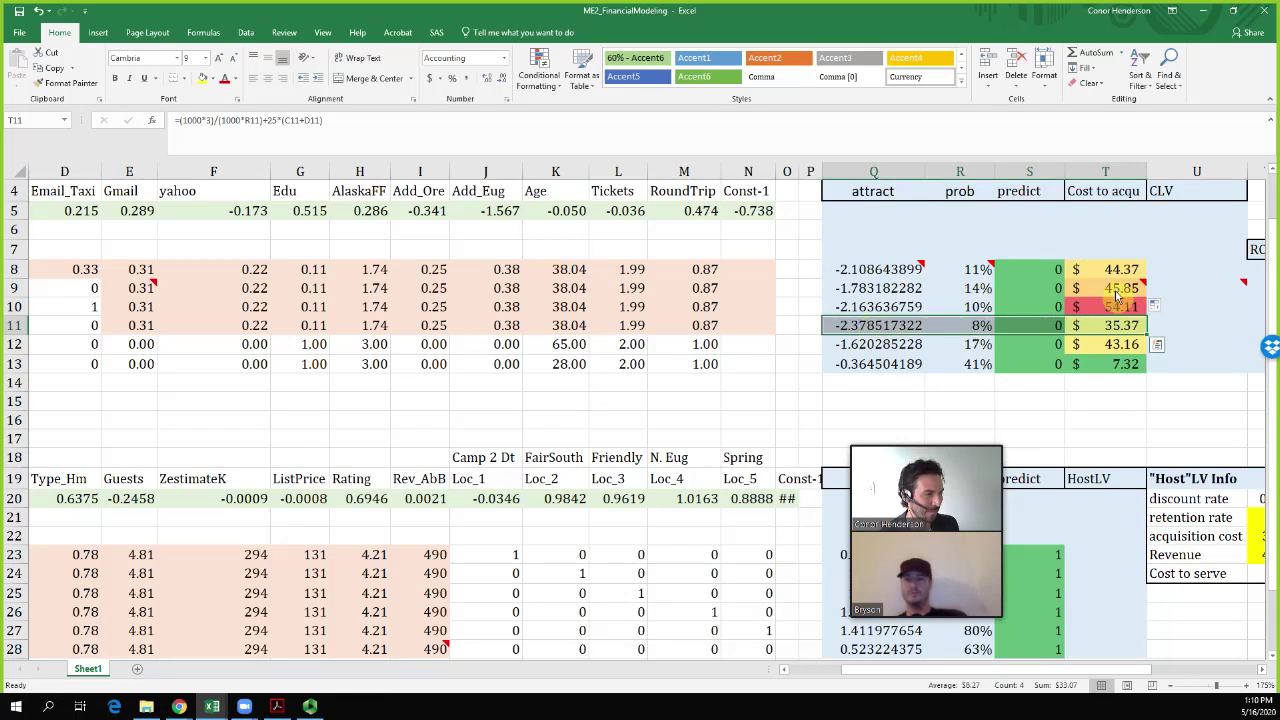
pyautogui.click(1086, 290)
pyautogui.moveTo(1086, 290); pyautogui.dragTo(880, 290)
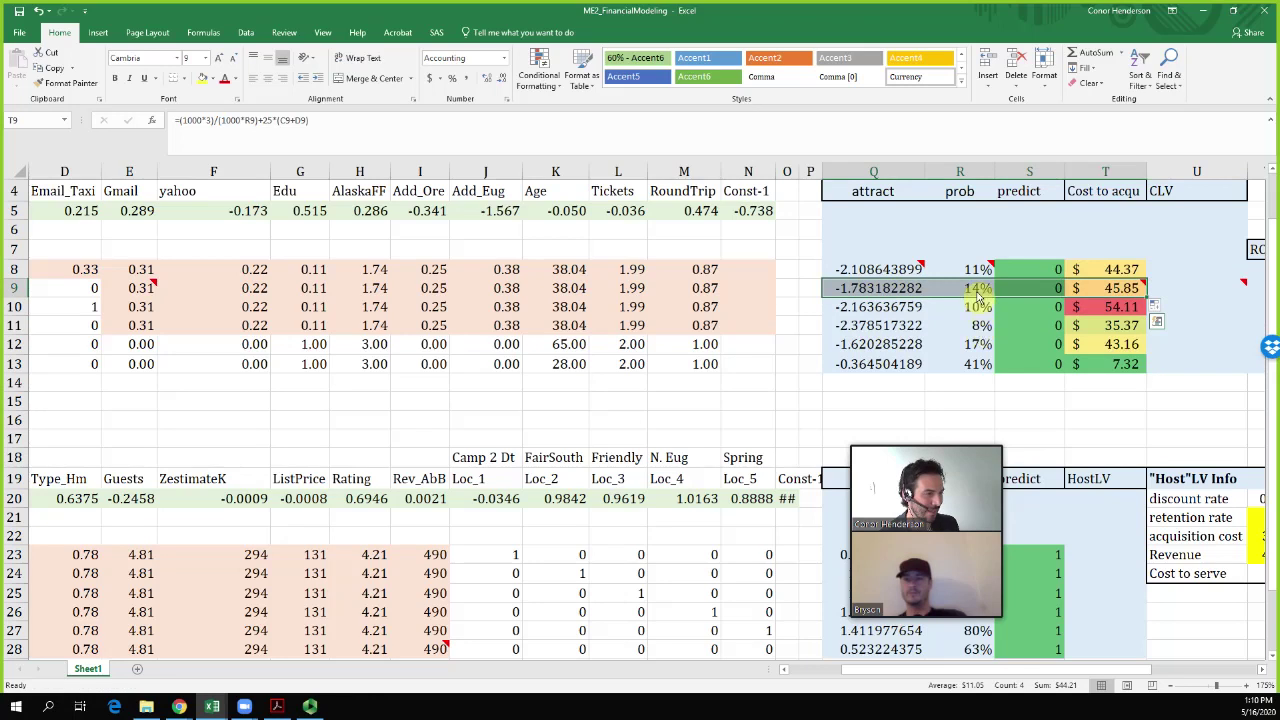
pyautogui.click(979, 328)
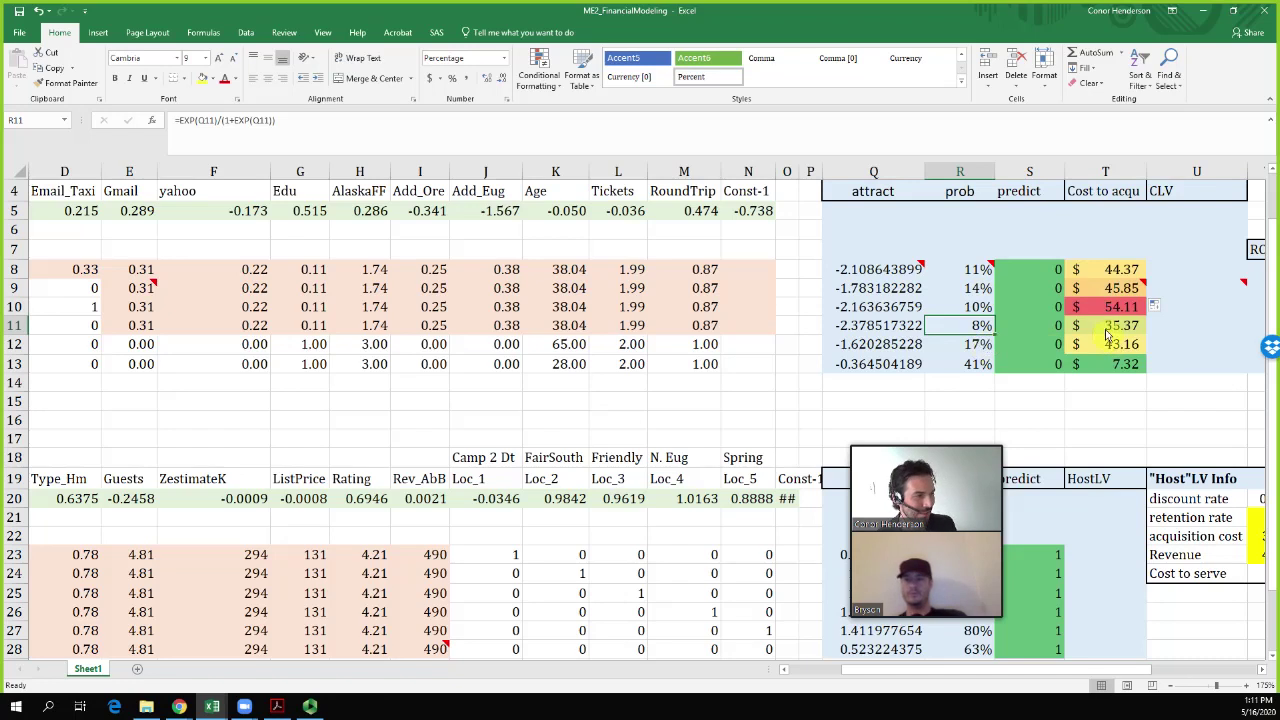
# Inspect the acquisition cost formulas of the Avg. Email 25 and Avg. Email Taxi profiles in T9 and T10
pyautogui.moveTo(1116, 300)
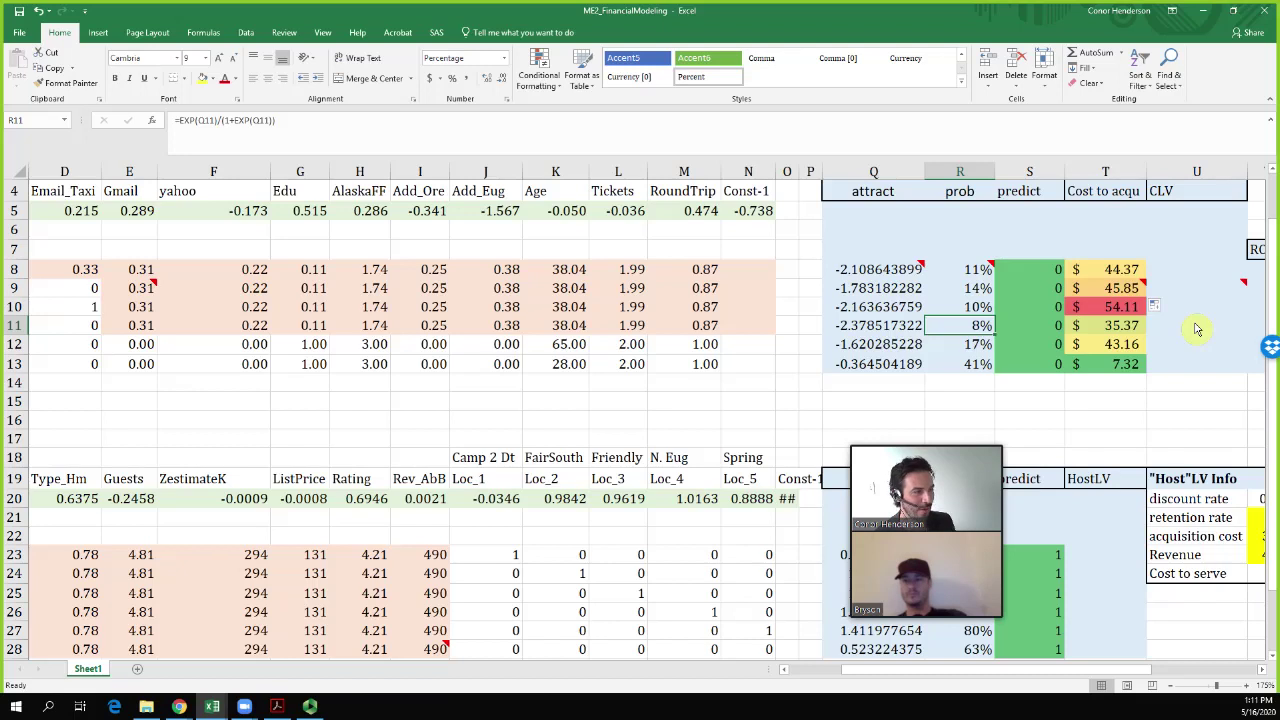
pyautogui.press('Right')
pyautogui.press('Right')
pyautogui.press('Up')
pyautogui.press('Up')
pyautogui.press('Up')
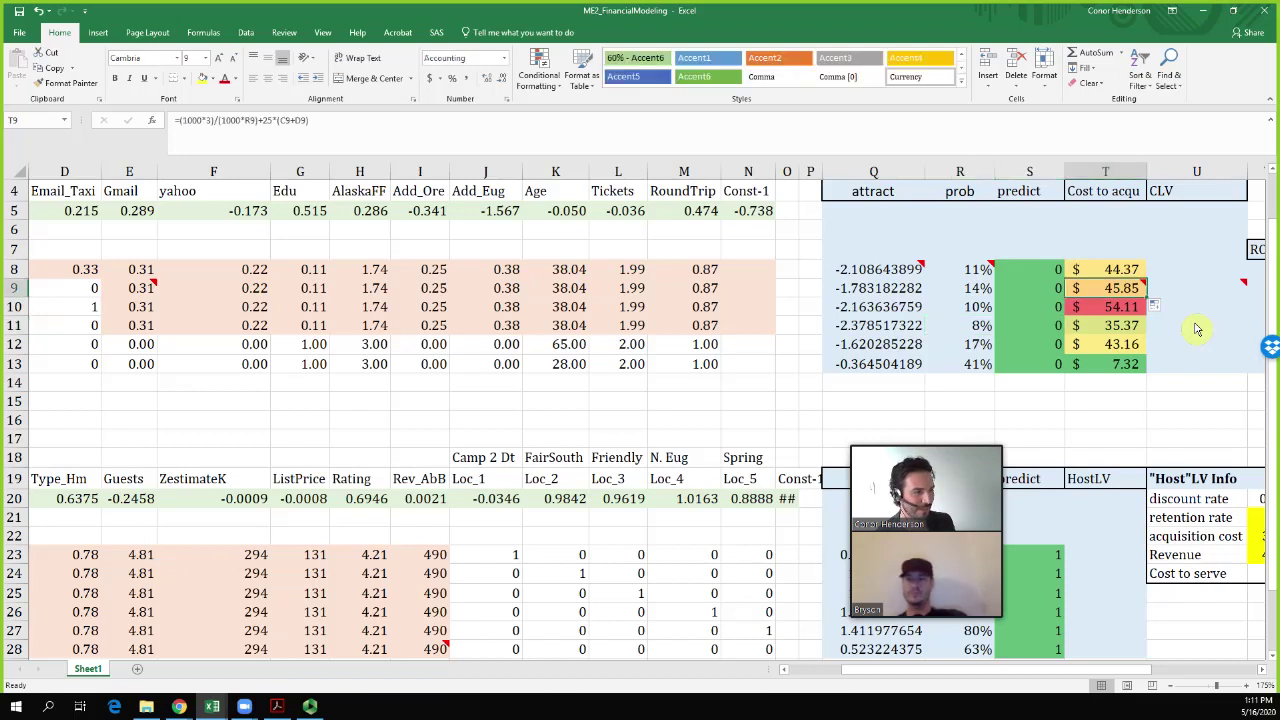
pyautogui.press('Down')
pyautogui.press('Down')
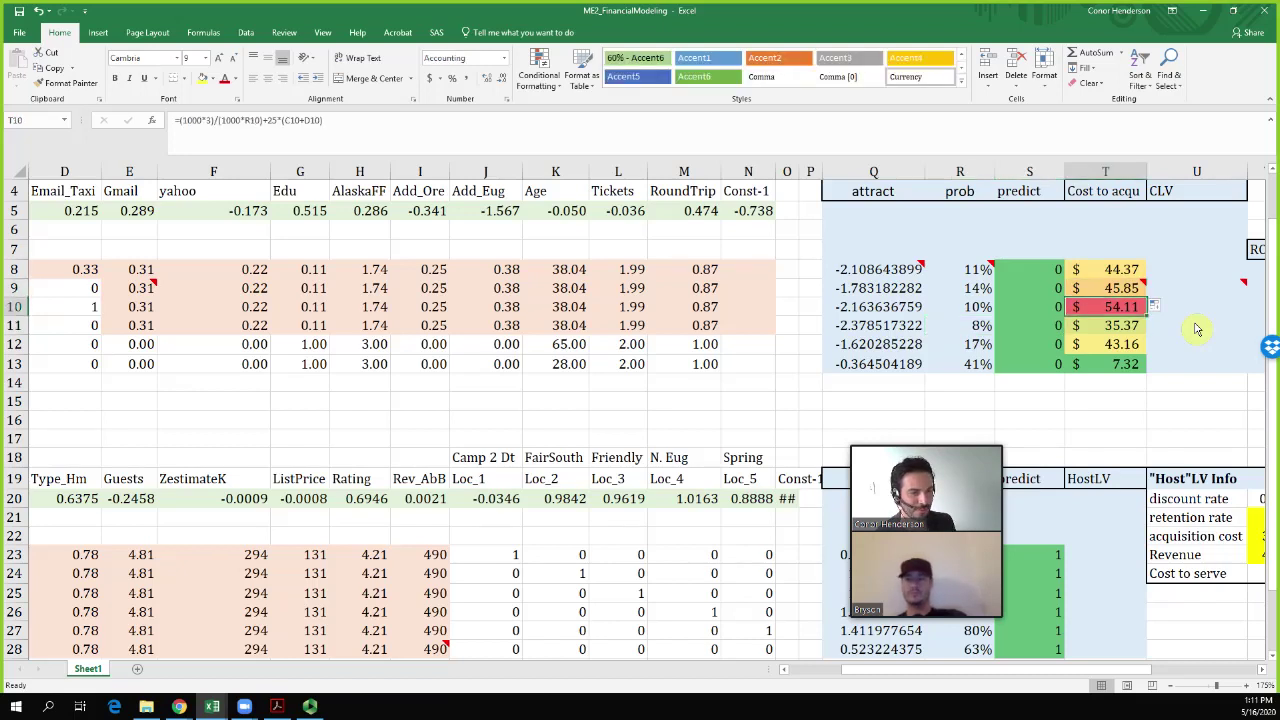
# Trace the Email_25 and Email_Taxi incentive values in columns C and D for the average email profiles
pyautogui.press('Left')
pyautogui.press('Left')
pyautogui.press('Left')
pyautogui.press('Left')
pyautogui.press('Left')
pyautogui.press('Left')
pyautogui.press('Left')
pyautogui.press('Left')
pyautogui.press('Left')
pyautogui.press('Left')
pyautogui.press('Left')
pyautogui.press('Left')
pyautogui.press('Left')
pyautogui.press('Left')
pyautogui.press('Left')
pyautogui.press('Left')
pyautogui.press('Left')
pyautogui.press('Up')
pyautogui.press('Right')
pyautogui.press('Down')
pyautogui.press('Down')
pyautogui.press('Left')
pyautogui.press('Right')
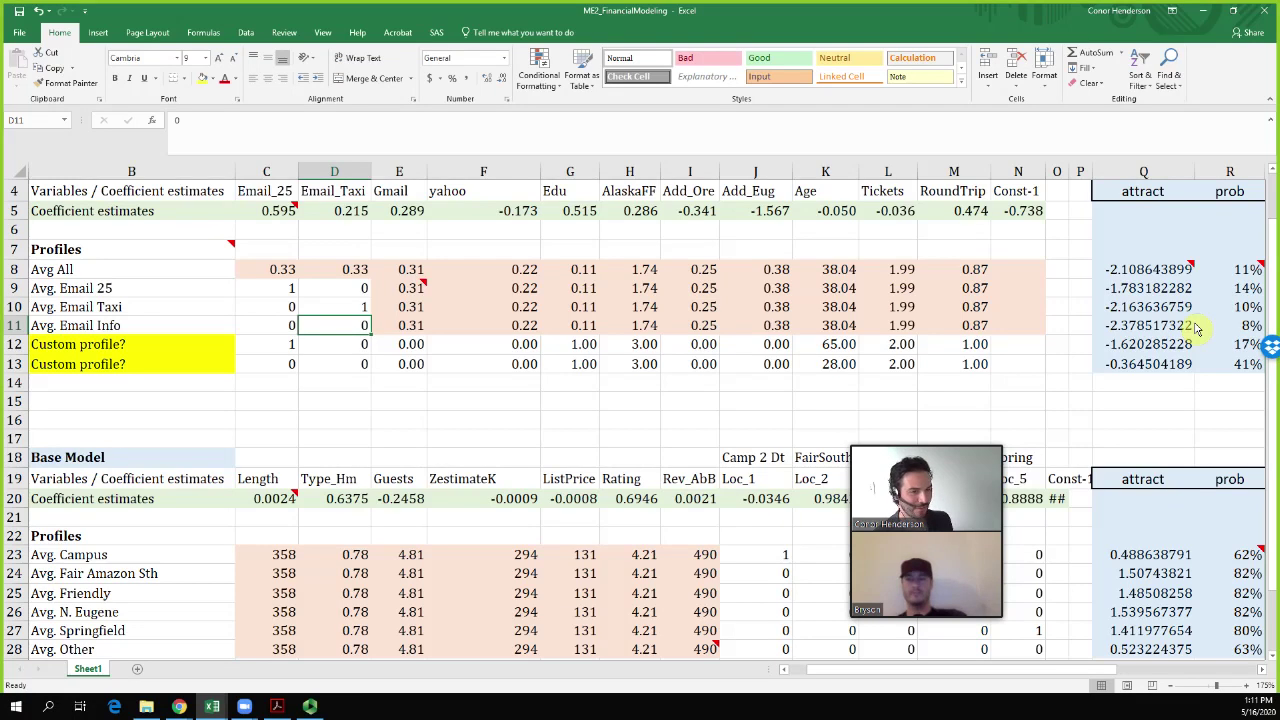
# Label the two custom profiles in B12 and B13 with the two call participants' first names
pyautogui.press('Down')
pyautogui.press('Left')
pyautogui.press('Left')
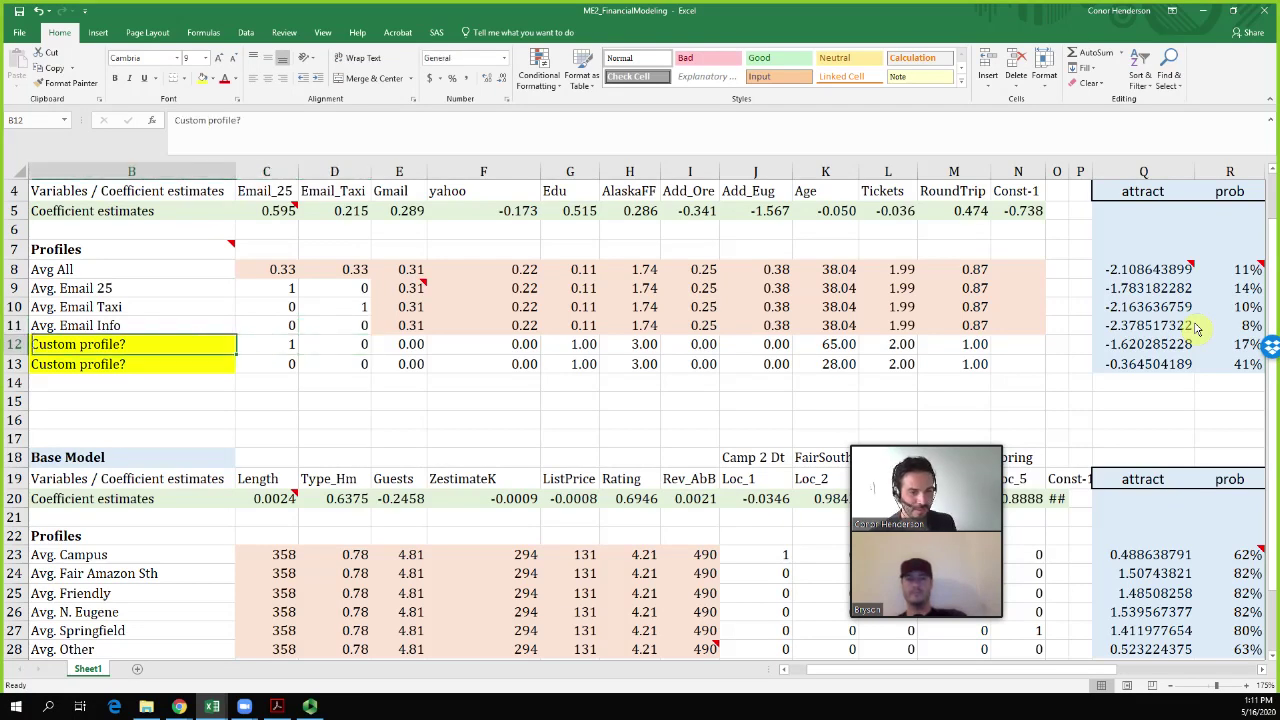
pyautogui.write('Bryson')
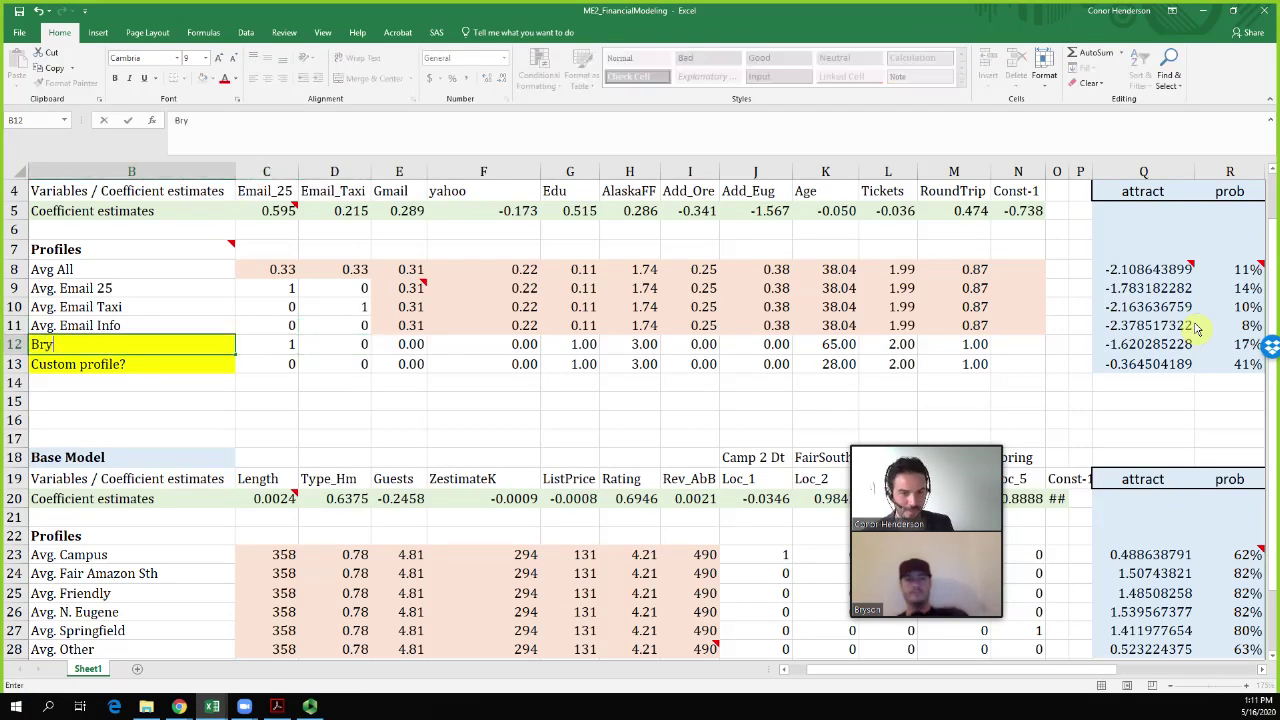
pyautogui.press('Return')
pyautogui.write('Conor')
pyautogui.press('Tab')
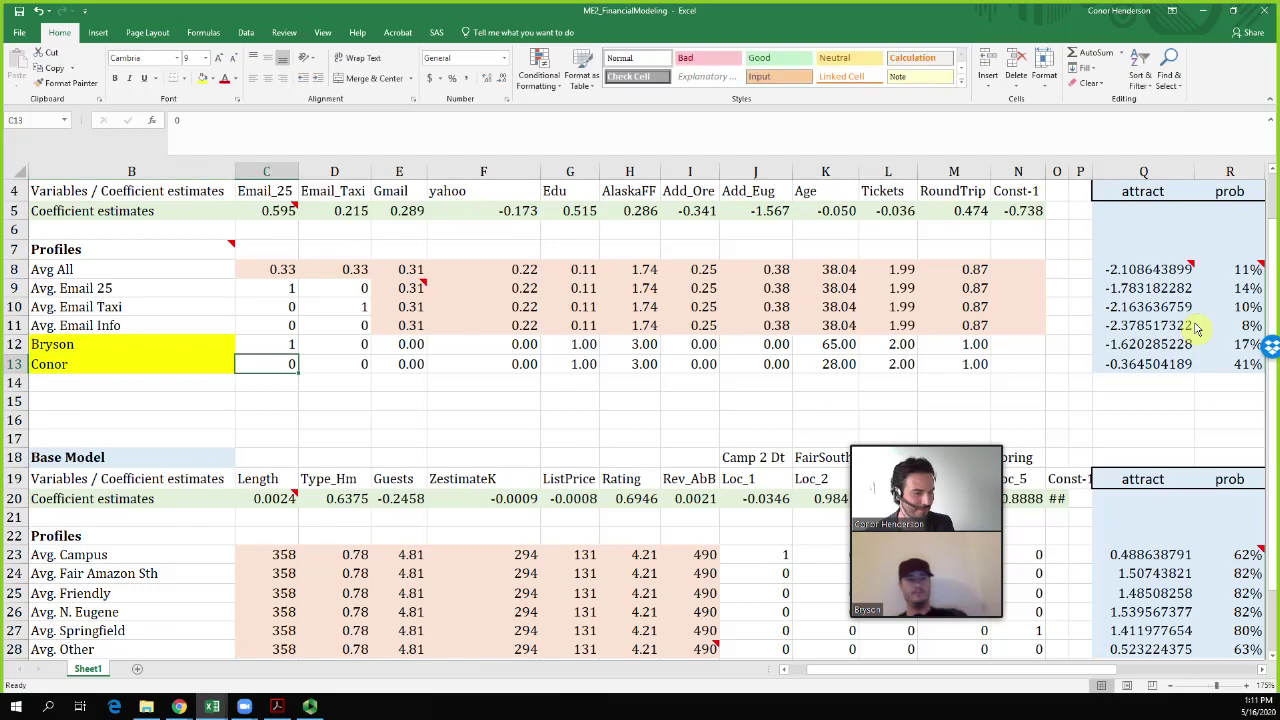
# Review the first custom profile's variable values across row 12, comparing them with the averages in row 11
pyautogui.press('Up')
pyautogui.press('Right')
pyautogui.press('Right')
pyautogui.press('Right')
pyautogui.press('Right')
pyautogui.press('Right')
pyautogui.press('Right')
pyautogui.press('Right')
pyautogui.press('Left')
pyautogui.press('Left')
pyautogui.press('Up')
pyautogui.press('Left')
pyautogui.press('Right')
pyautogui.press('Right')
pyautogui.press('Left')
pyautogui.press('Down')
pyautogui.press('Left')
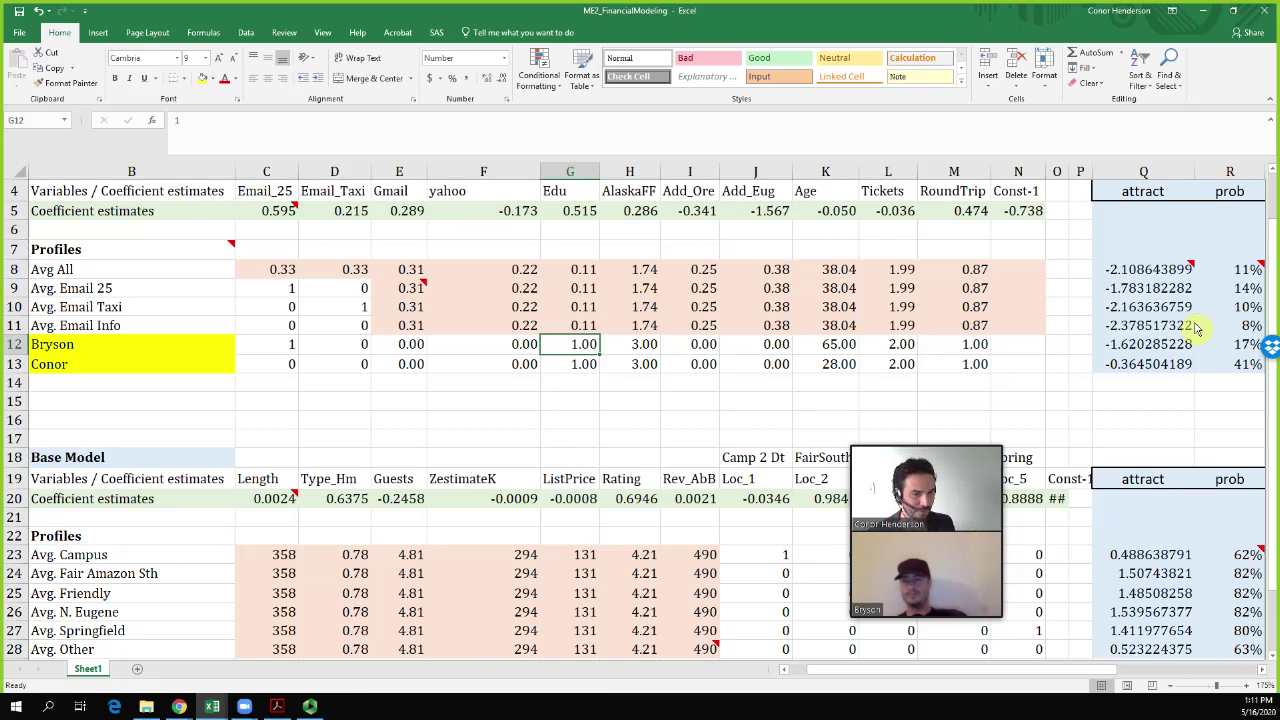
pyautogui.press('Left')
pyautogui.press('Left')
pyautogui.press('Left')
pyautogui.press('Left')
pyautogui.press('Left')
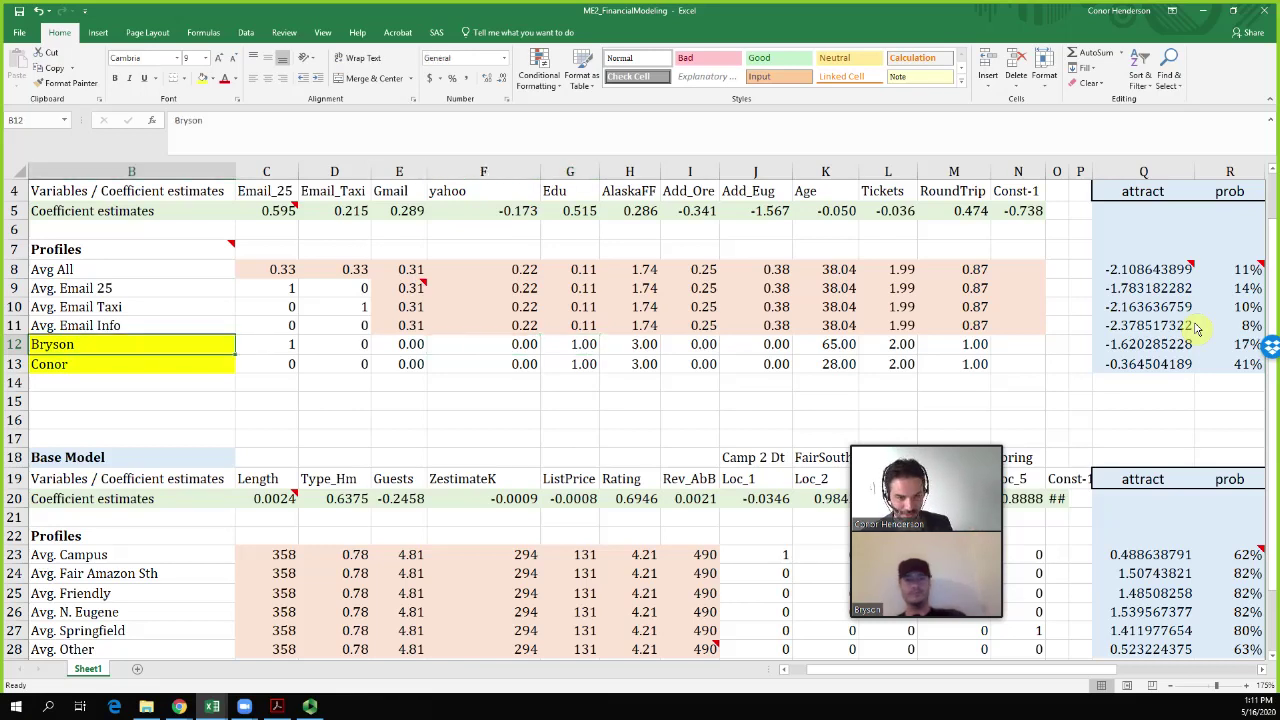
pyautogui.write('Bryson')
pyautogui.press('Return')
pyautogui.write("'")
pyautogui.press('BackSpace')
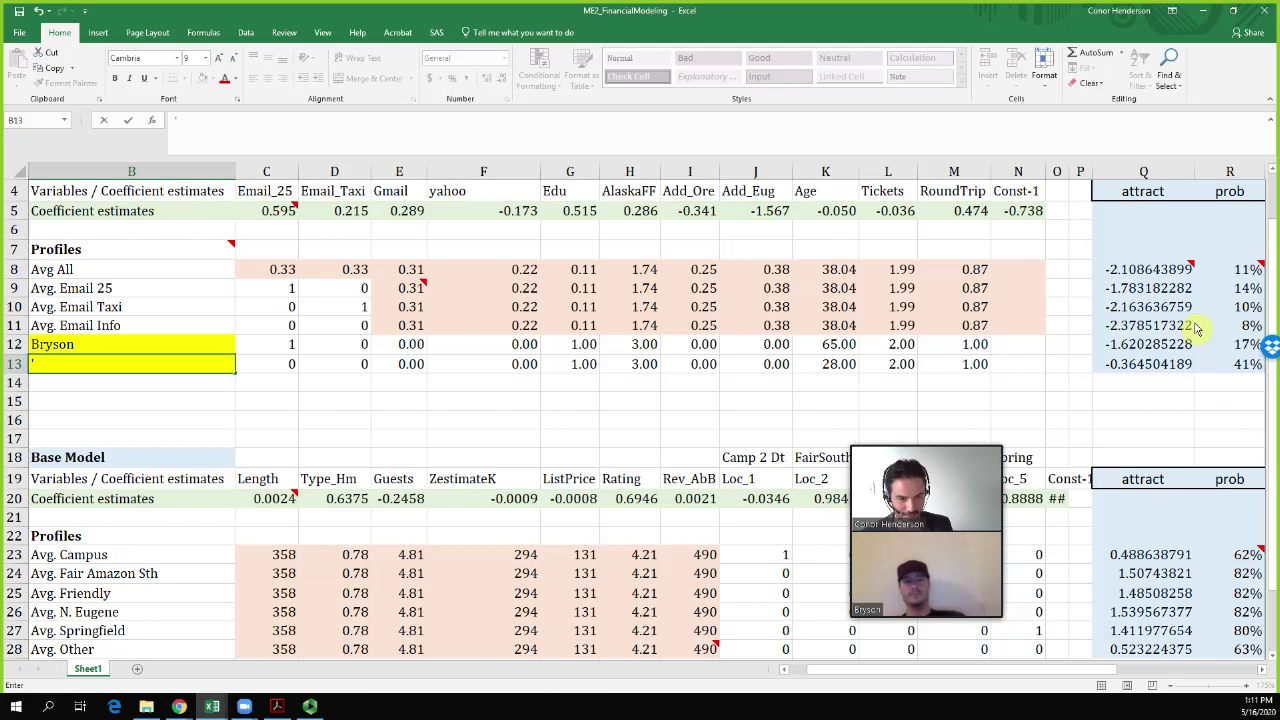
pyautogui.press('Left')
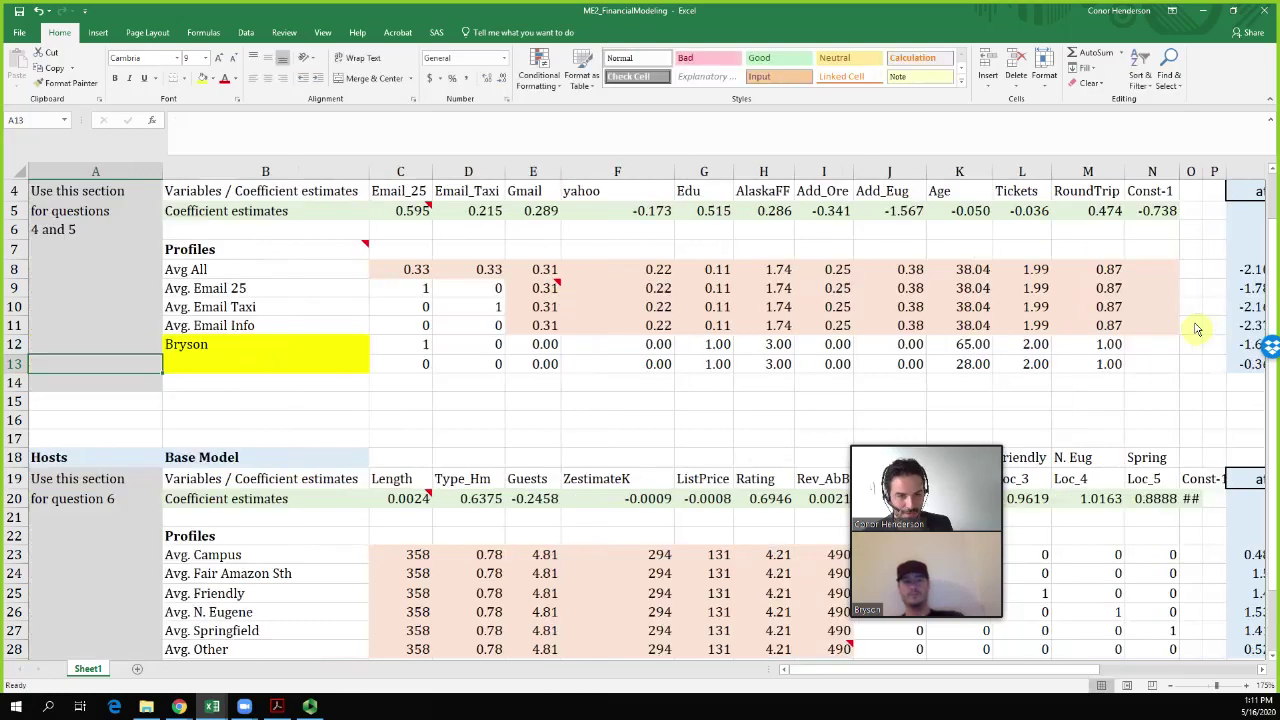
# Label B12 as the student's dad and B13 with the student's first name
pyautogui.click(294, 350)
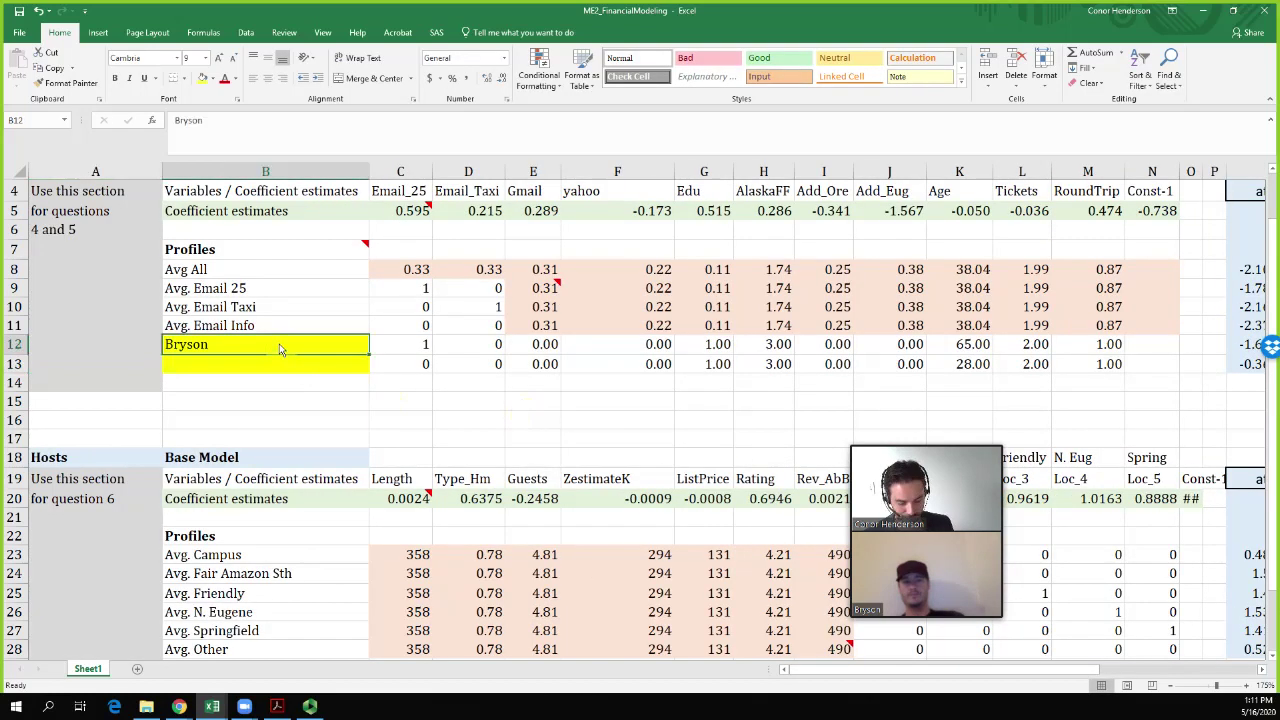
pyautogui.write("'s")
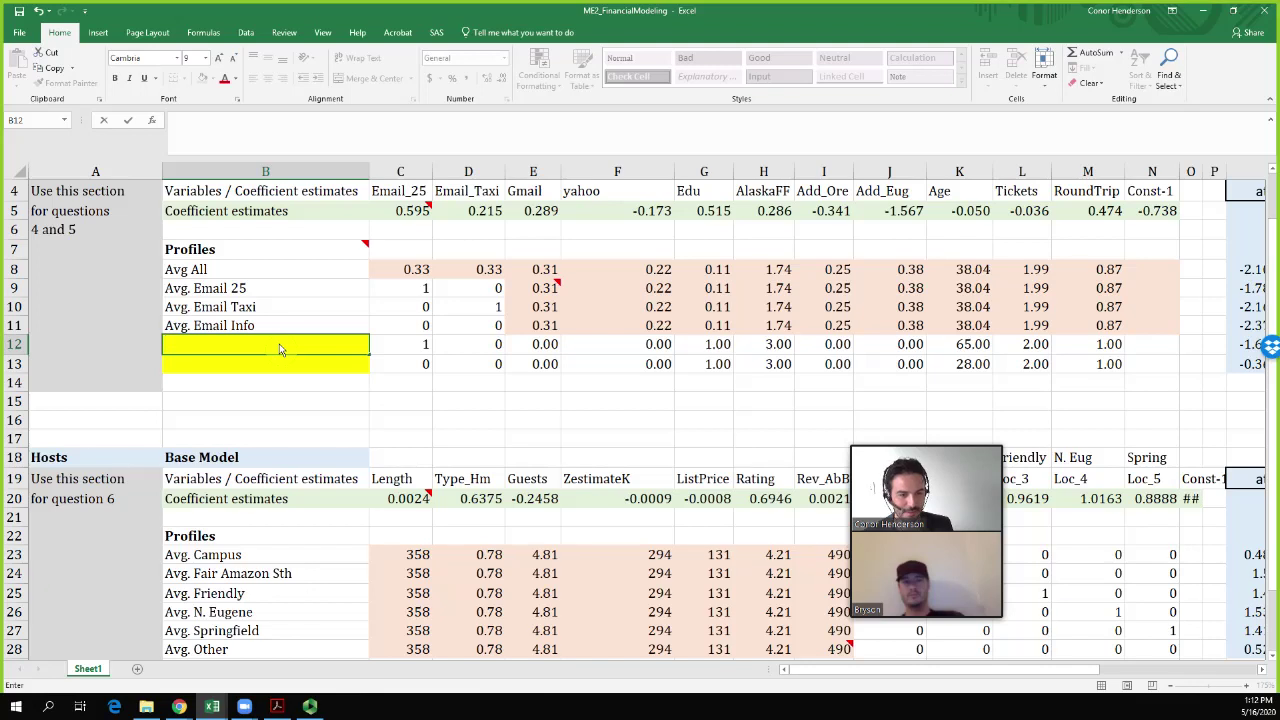
pyautogui.write('Brysons Dad')
pyautogui.press('Return')
pyautogui.write('Bryson')
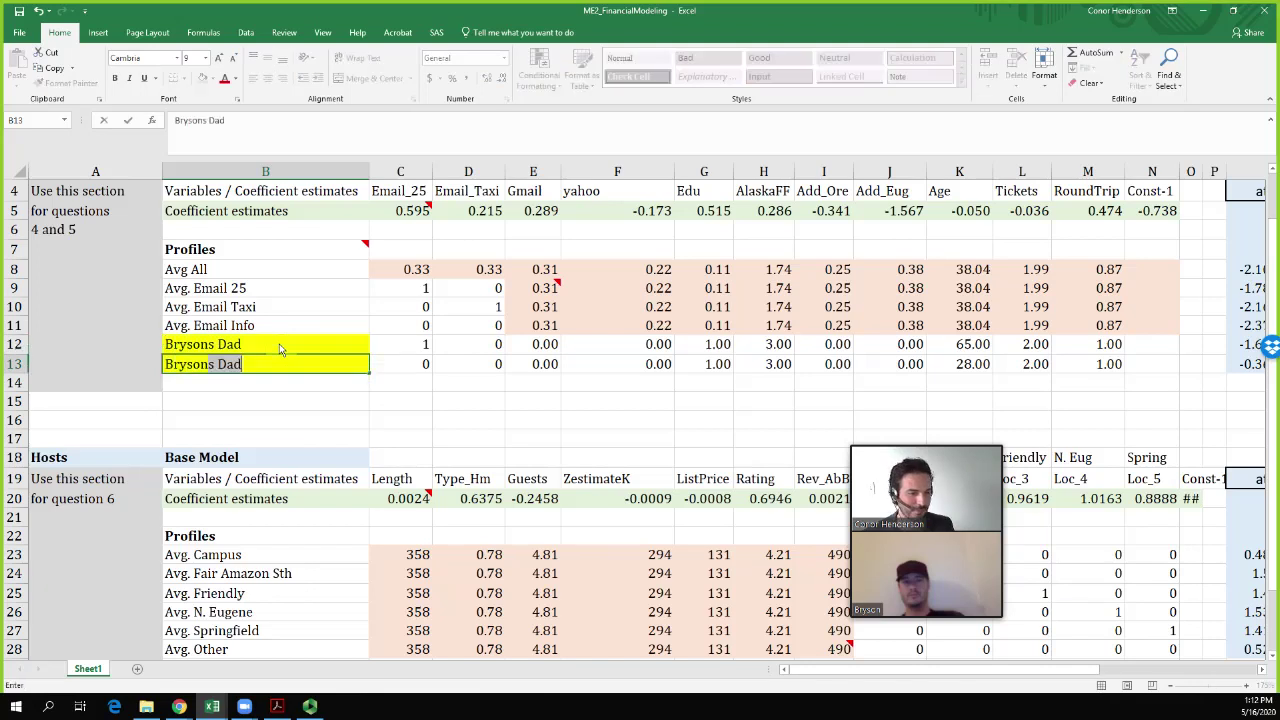
pyautogui.press('Delete')
pyautogui.press('Tab')
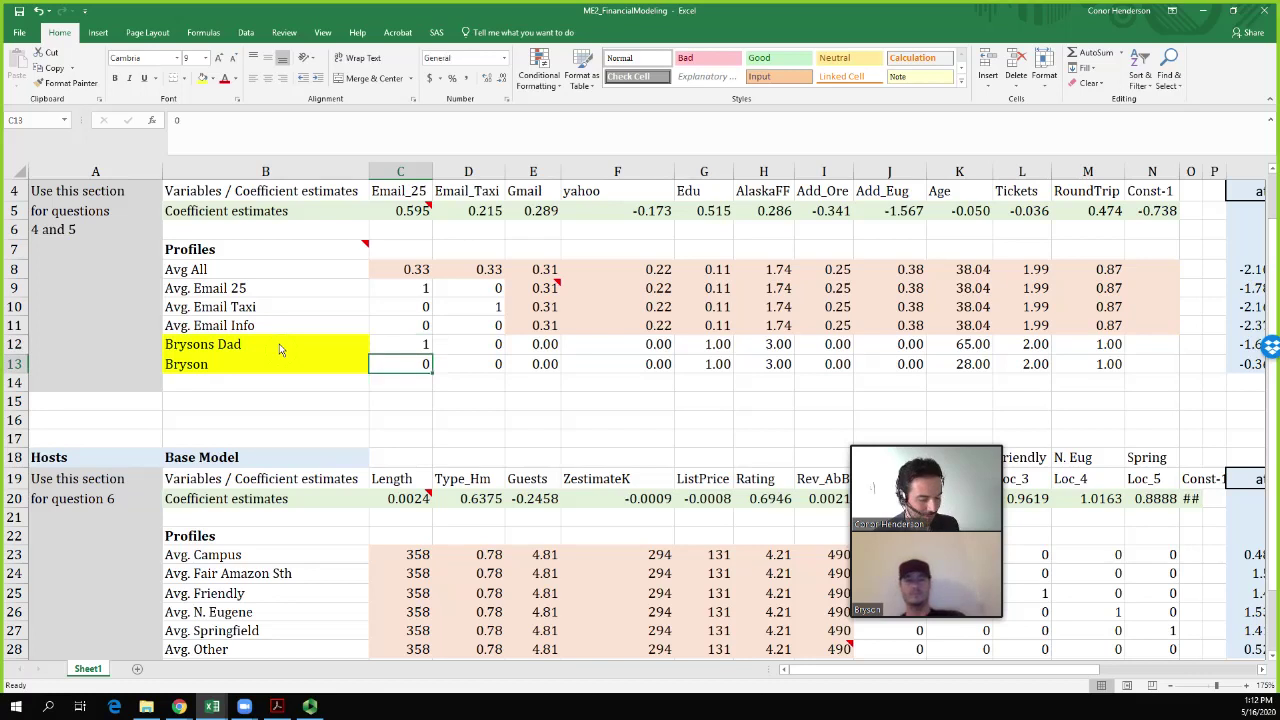
# Set Email_25 to 1 for the second custom profile in C13
pyautogui.write('1')
pyautogui.press('Up')
pyautogui.press('Down')
pyautogui.press('Up')
pyautogui.press('Down')
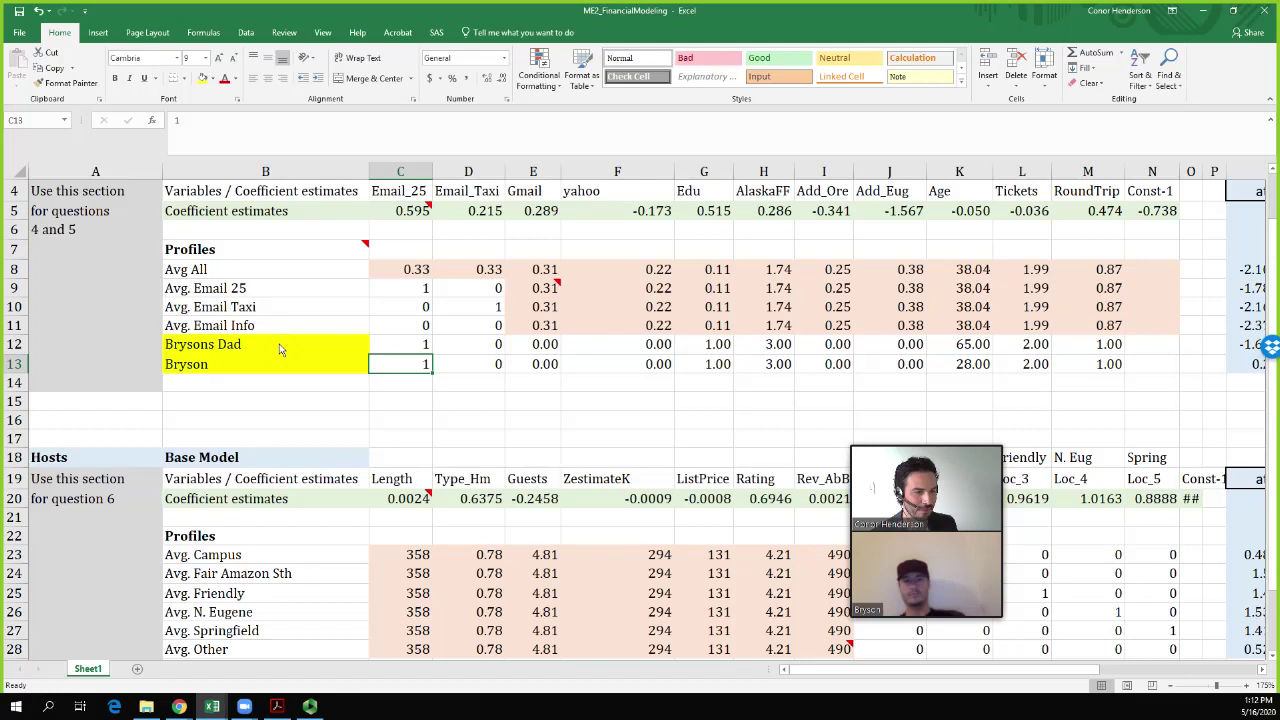
# Set Gmail to 1 for the second custom profile in E13 and yahoo to 1 for the first in F12
pyautogui.press('Right')
pyautogui.press('Right')
pyautogui.press('Up')
pyautogui.press('Down')
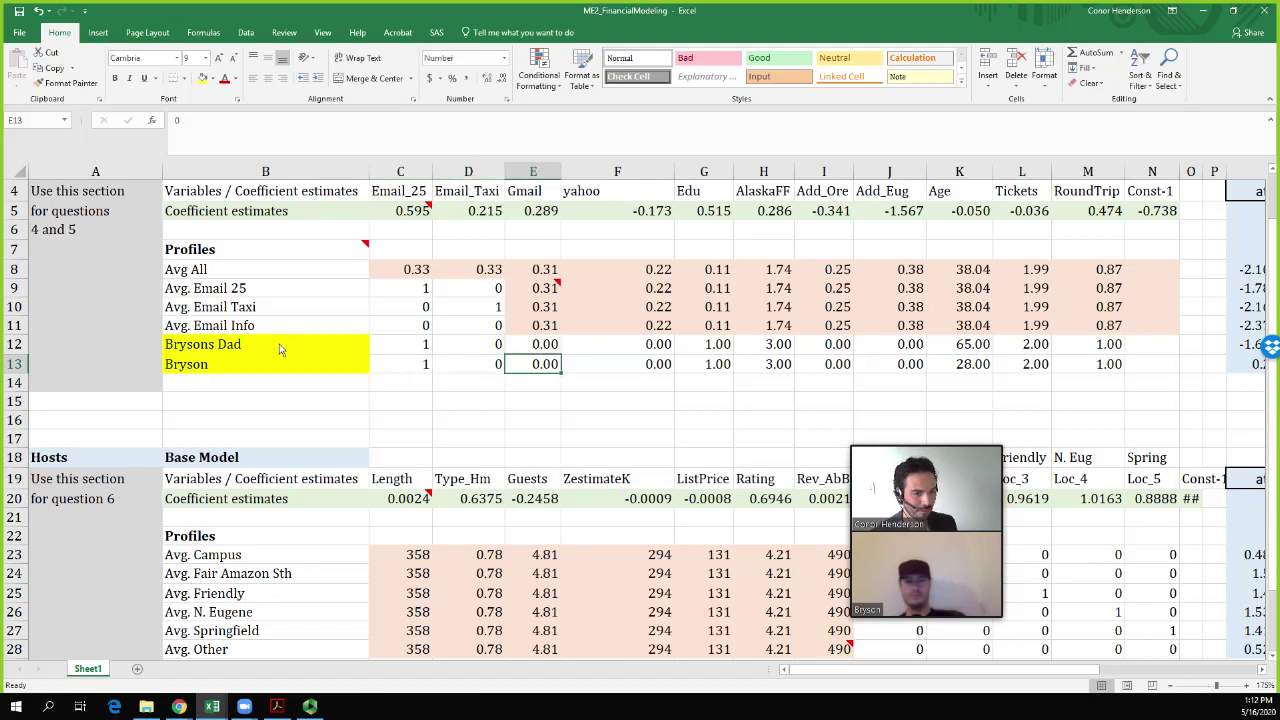
pyautogui.write('1')
pyautogui.press('Tab')
pyautogui.press('Up')
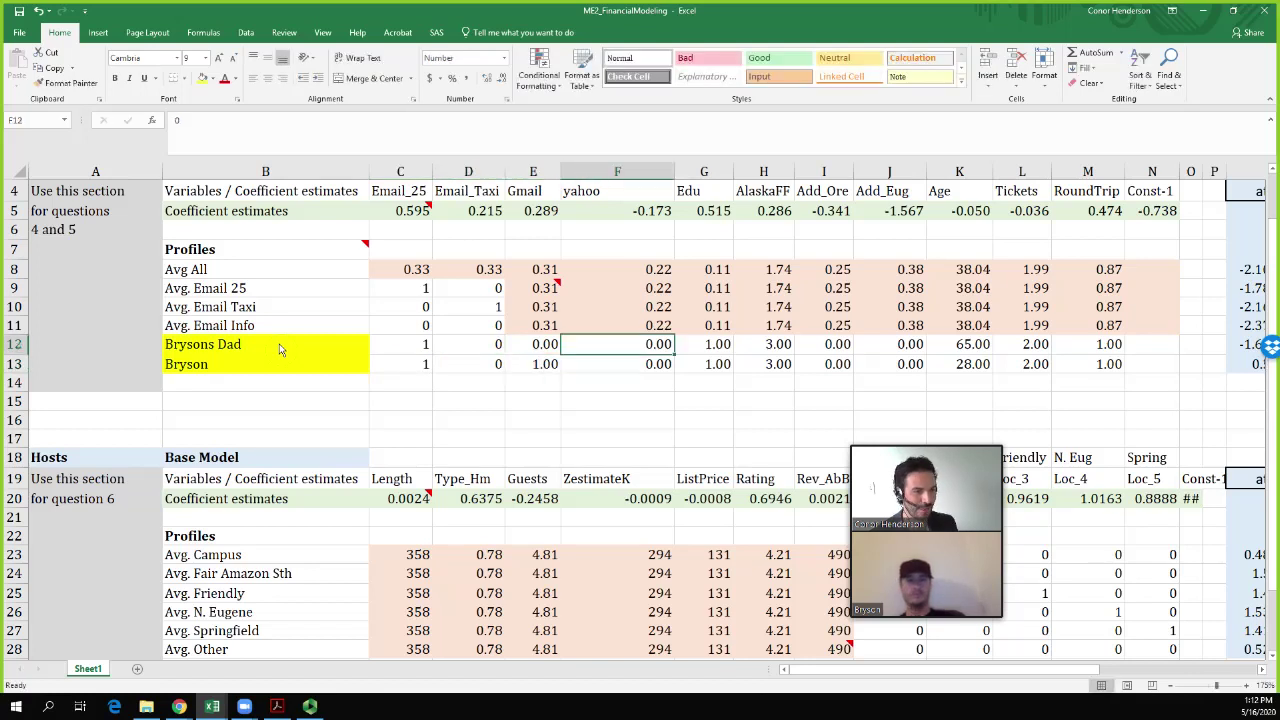
pyautogui.write('1')
pyautogui.press('Return')
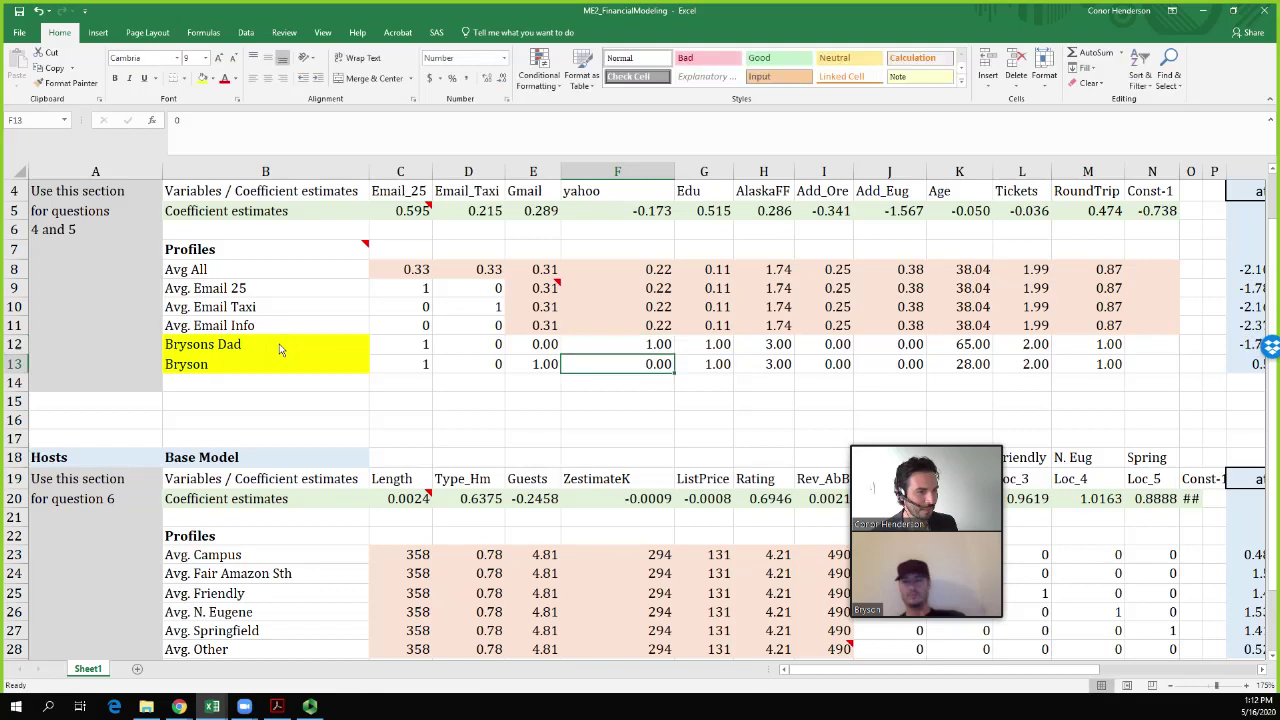
# Set the Edu value to 0 for both custom profiles in G12:G13
pyautogui.press('Right')
pyautogui.write('0')
pyautogui.press('Up')
pyautogui.write('0')
pyautogui.press('Return')
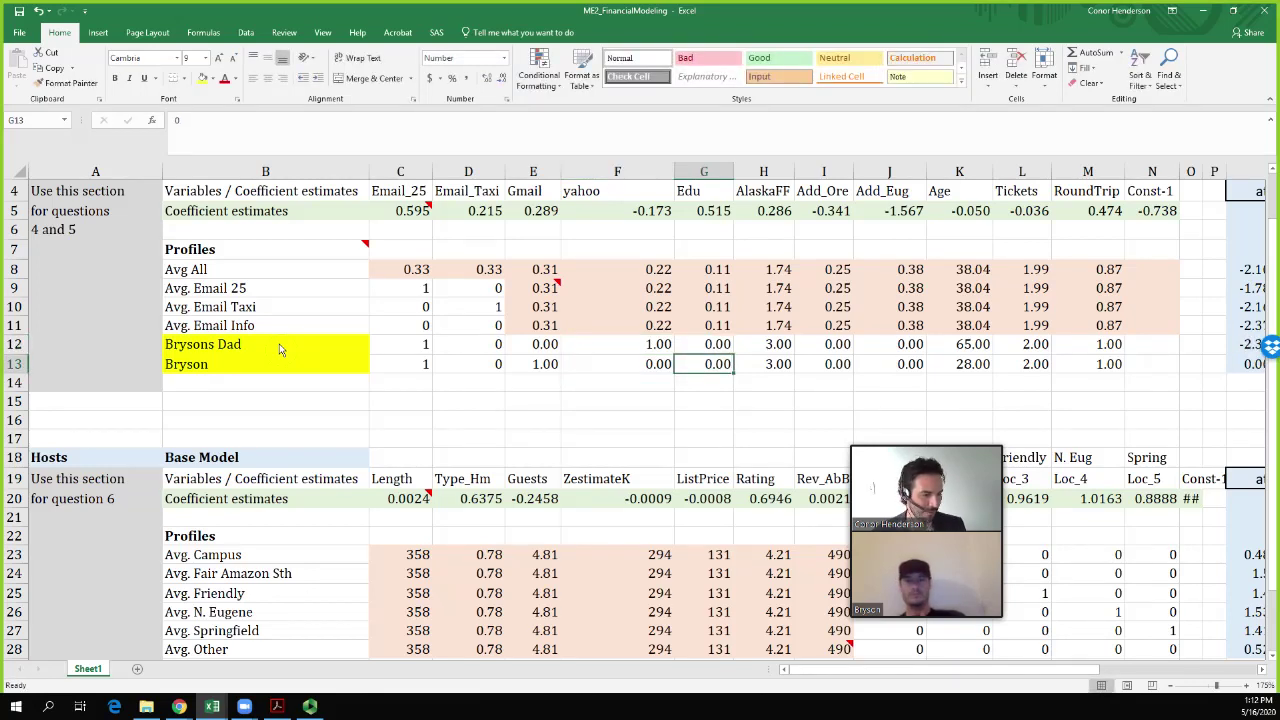
# Set AlaskaFF to 2 for the second custom profile in H13
pyautogui.press('Up')
pyautogui.press('Right')
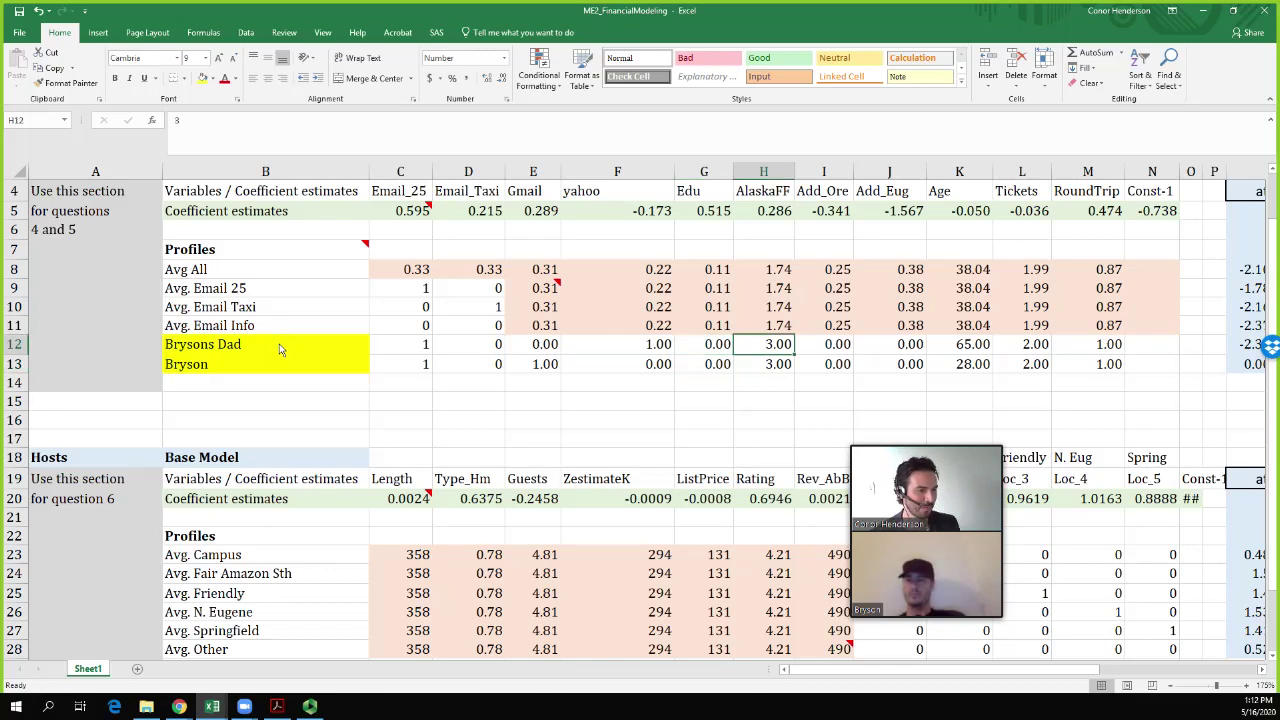
pyautogui.press('Down')
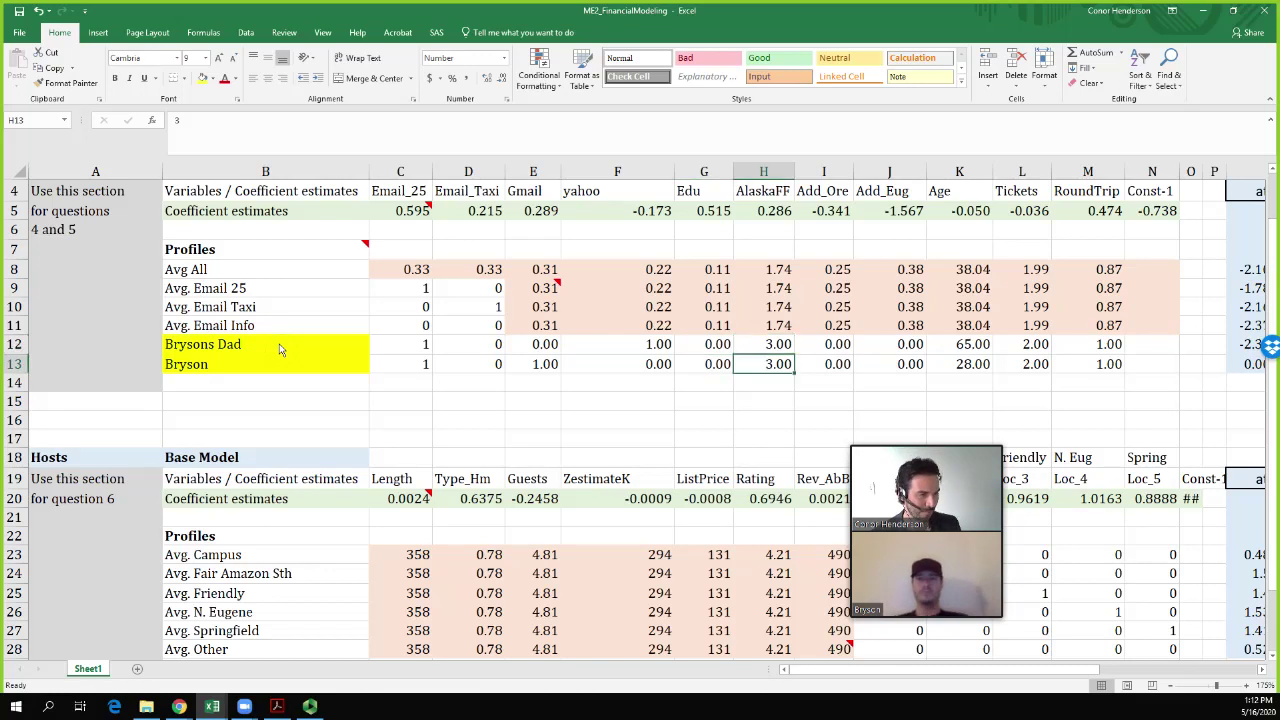
pyautogui.write('2')
pyautogui.press('Return')
pyautogui.press('Up')
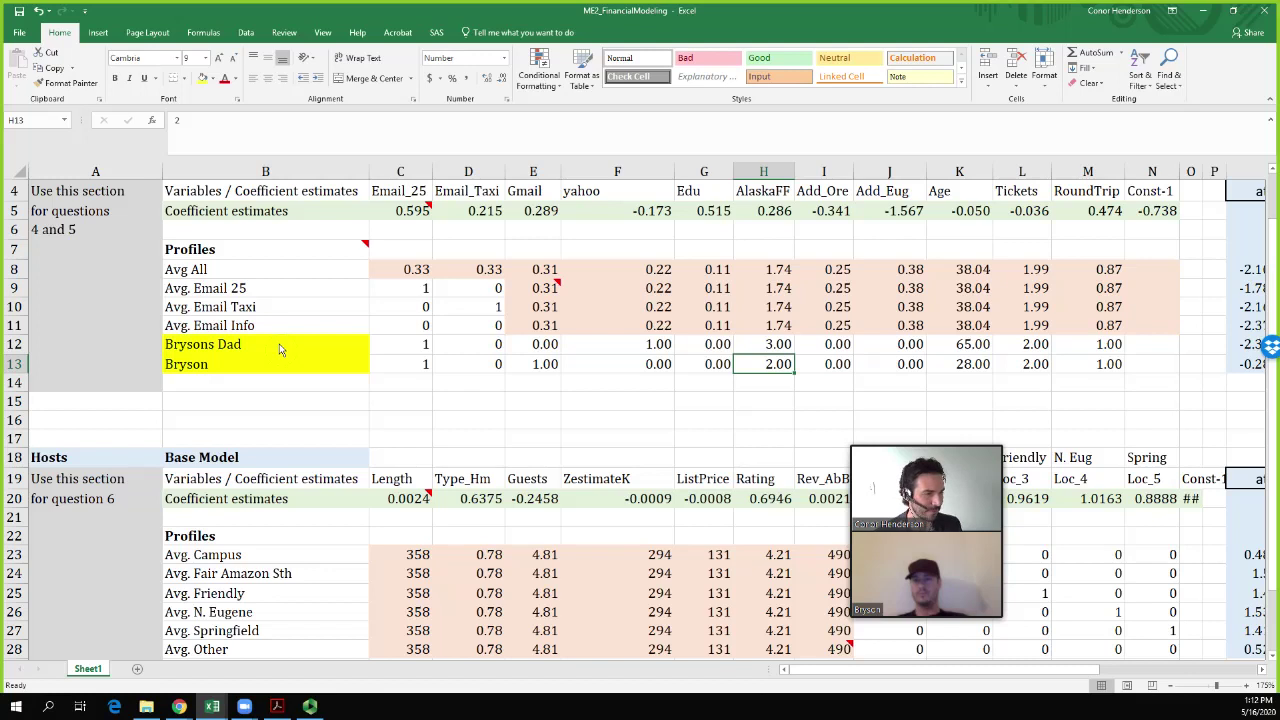
# Review the Add_Ore and Add_Eug address values of both custom profiles in I12:J13
pyautogui.press('Right')
pyautogui.press('Up')
pyautogui.press('Right')
pyautogui.press('Down')
pyautogui.press('Left')
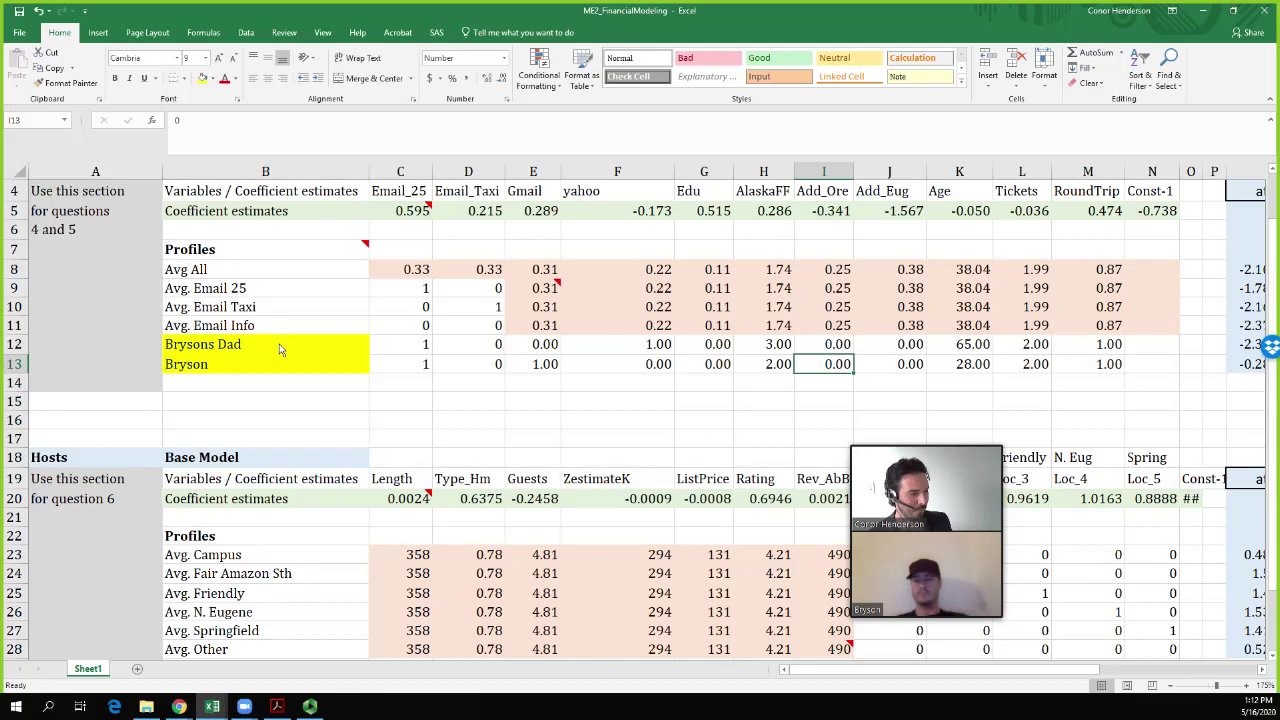
pyautogui.press('Right')
pyautogui.press('Left')
pyautogui.press('Up')
pyautogui.press('Right')
pyautogui.press('Down')
pyautogui.press('Left')
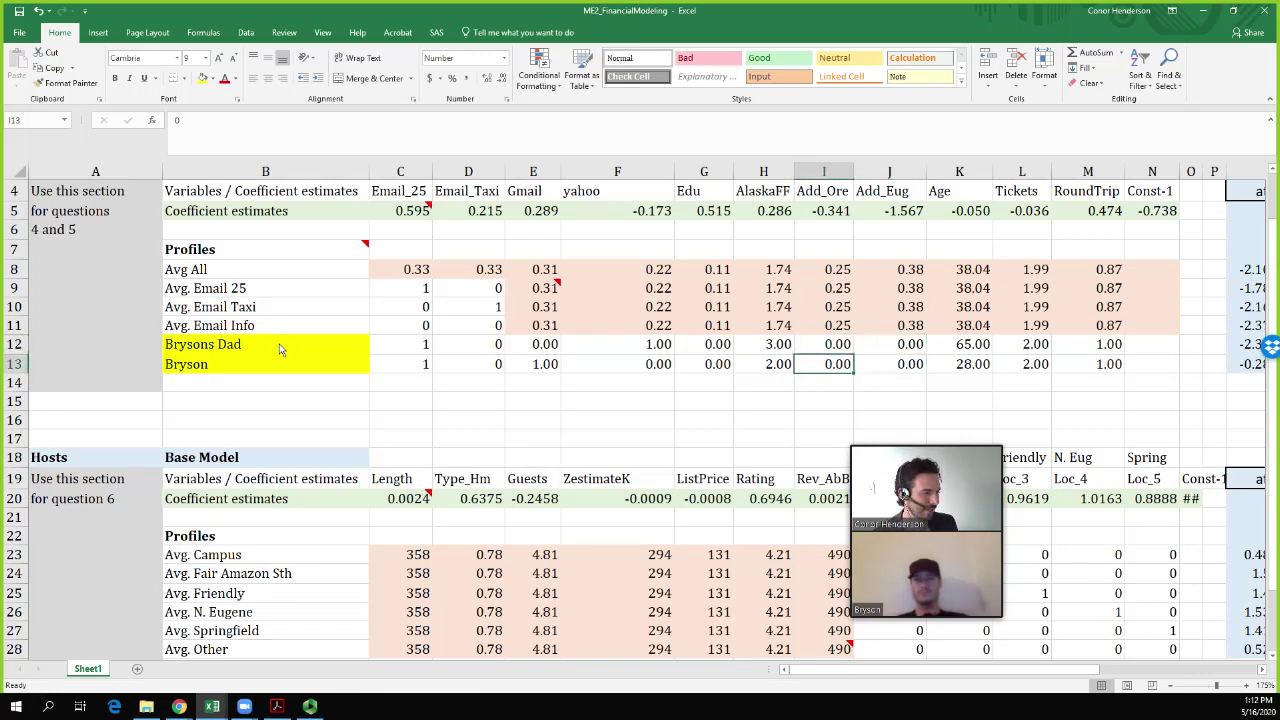
# Review the Age, Tickets and RoundTrip values of both custom profiles in rows 12 and 13
pyautogui.press('Right')
pyautogui.press('Right')
pyautogui.press('Up')
pyautogui.press('Down')
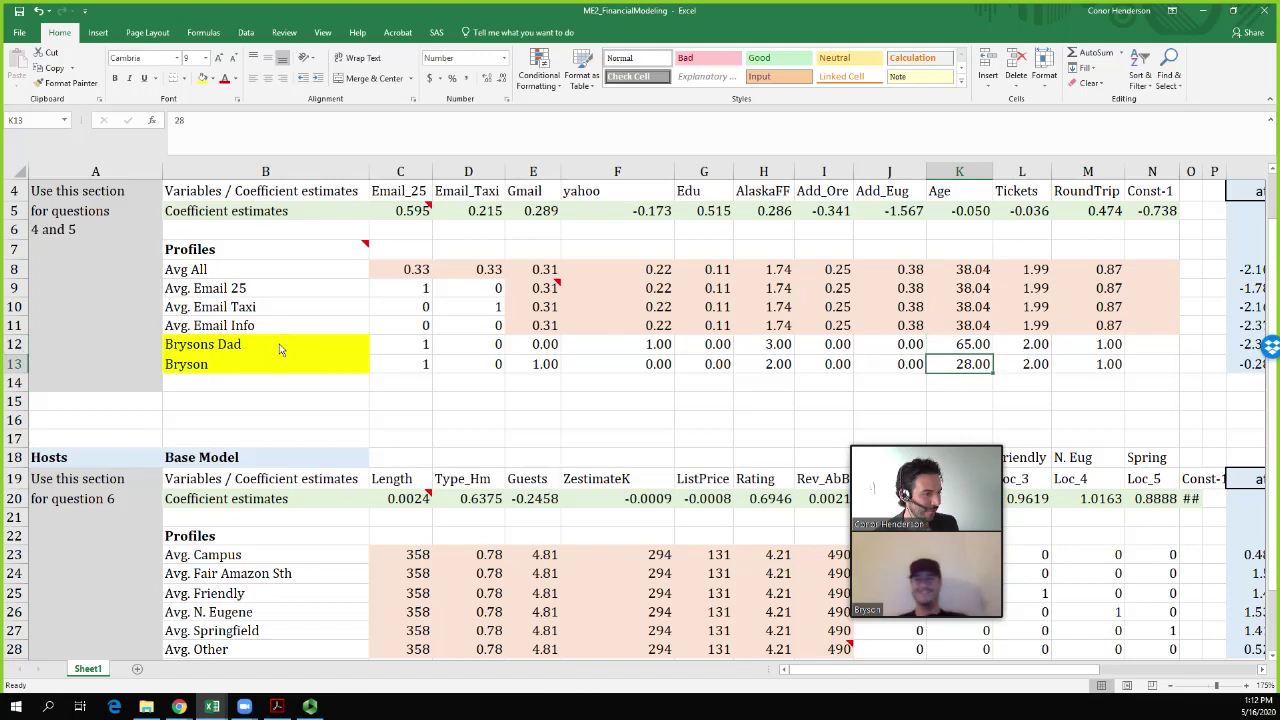
pyautogui.press('Right')
pyautogui.press('Left')
pyautogui.press('Up')
pyautogui.press('Down')
pyautogui.press('Right')
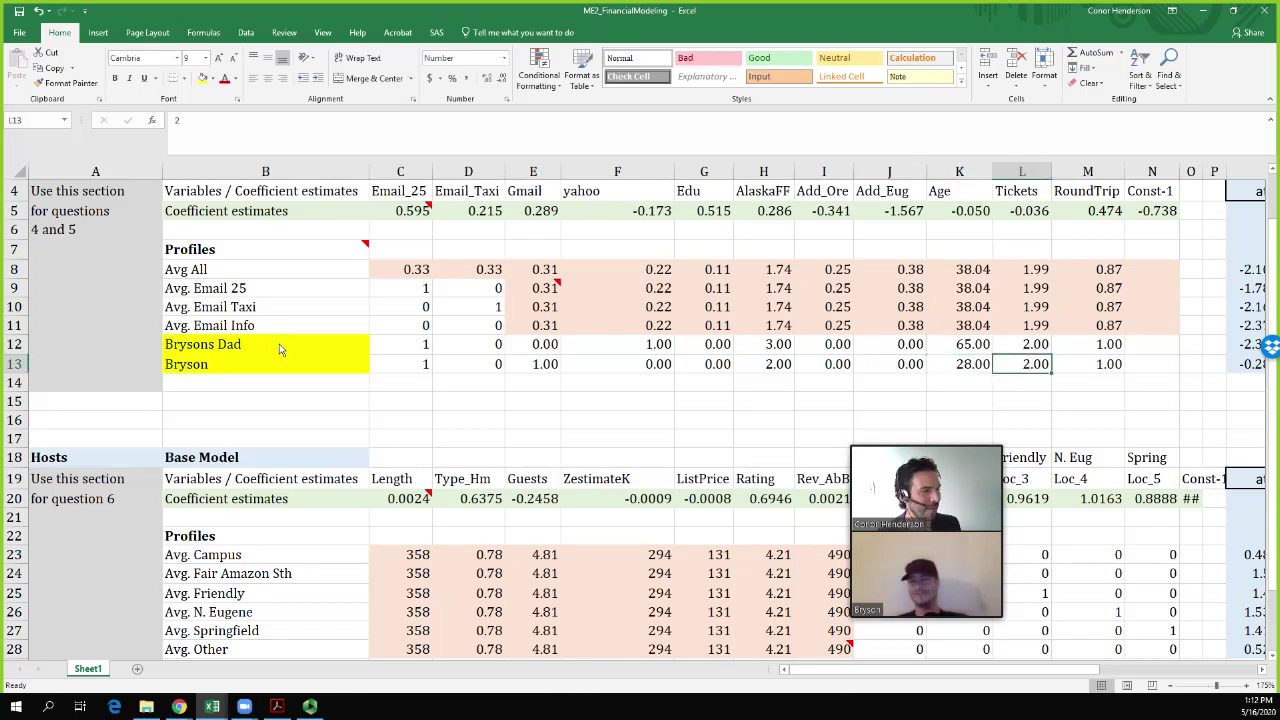
pyautogui.press('Up')
pyautogui.press('Down')
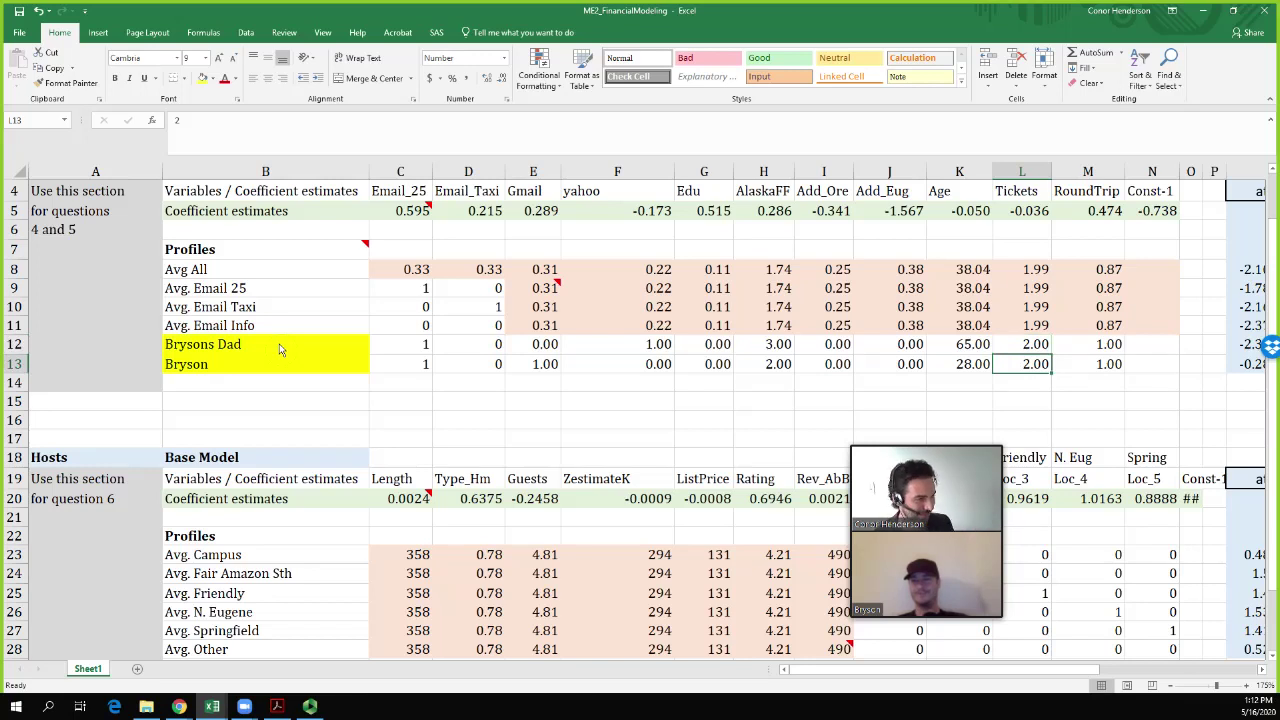
pyautogui.press('Right')
pyautogui.press('Up')
pyautogui.press('Down')
# Check the second custom profile's probability in R13 against its input values in row 13
pyautogui.press('Right')
pyautogui.press('Right')
pyautogui.press('Right')
pyautogui.press('Right')
pyautogui.press('Right')
pyautogui.press('Right')
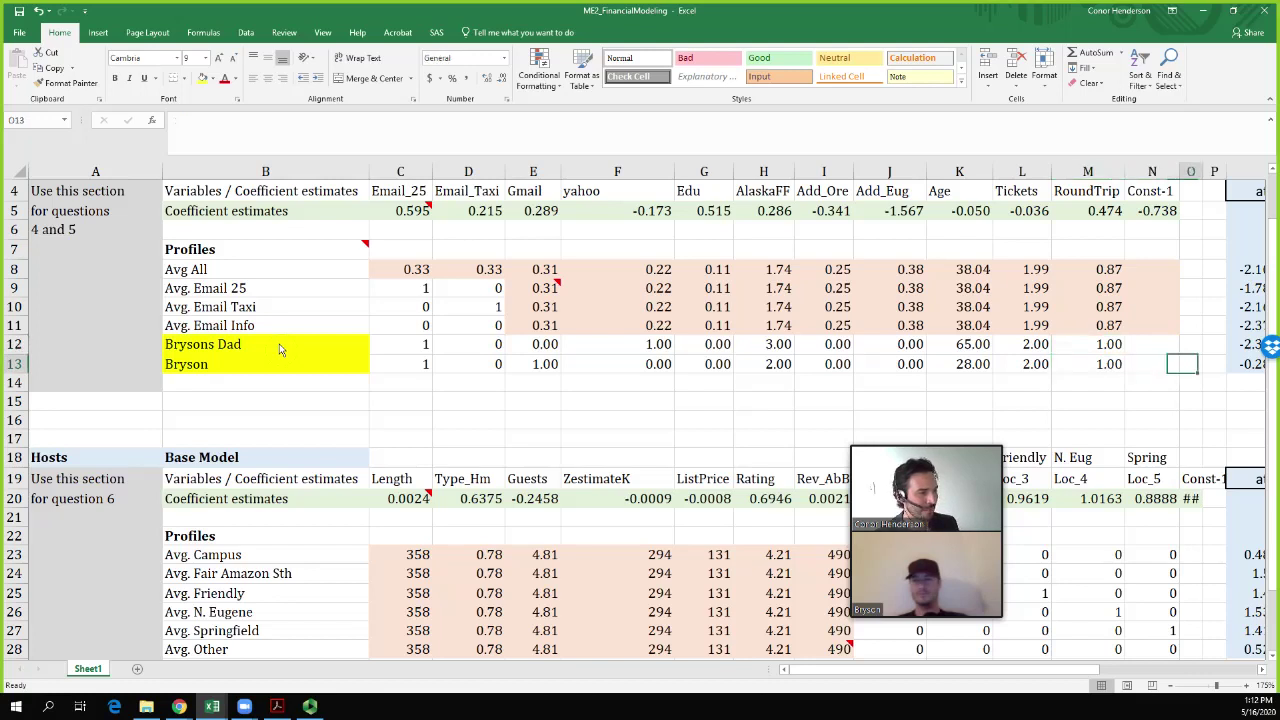
pyautogui.press('Left')
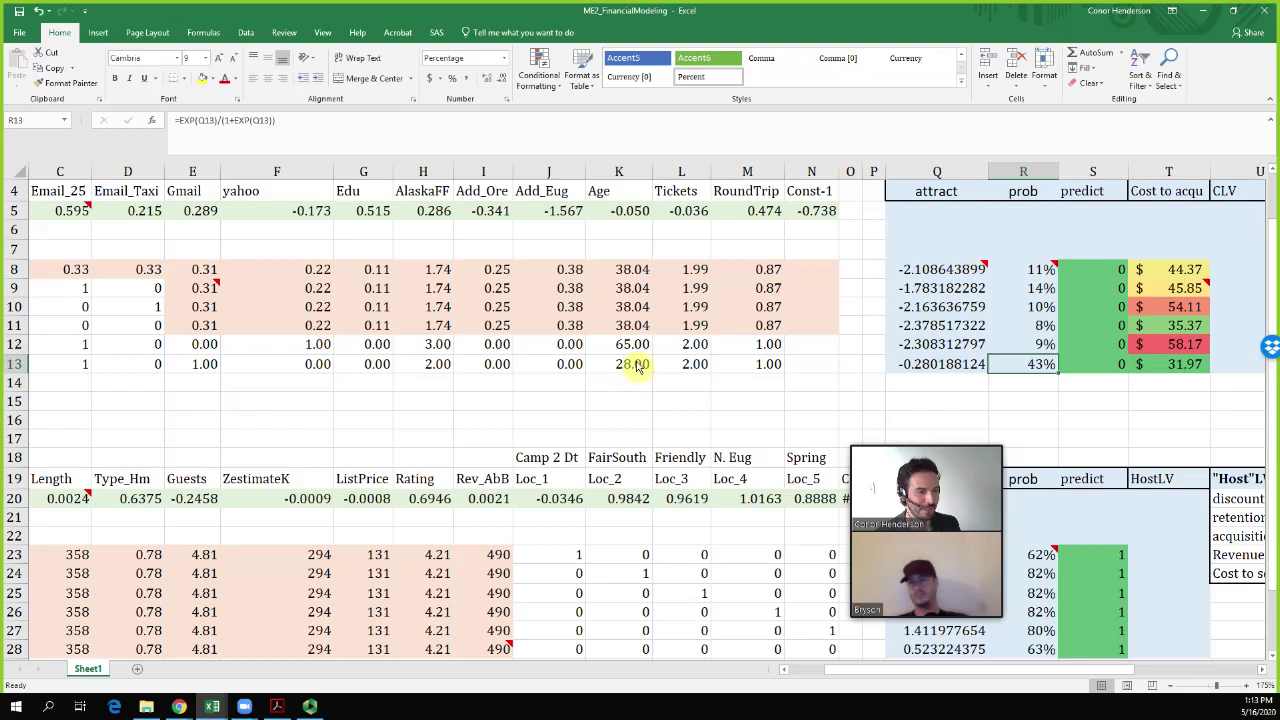
# Compare the probabilities in R12:R13 and the acquisition costs in T12:T13 of the two custom profiles
pyautogui.click(1042, 346)
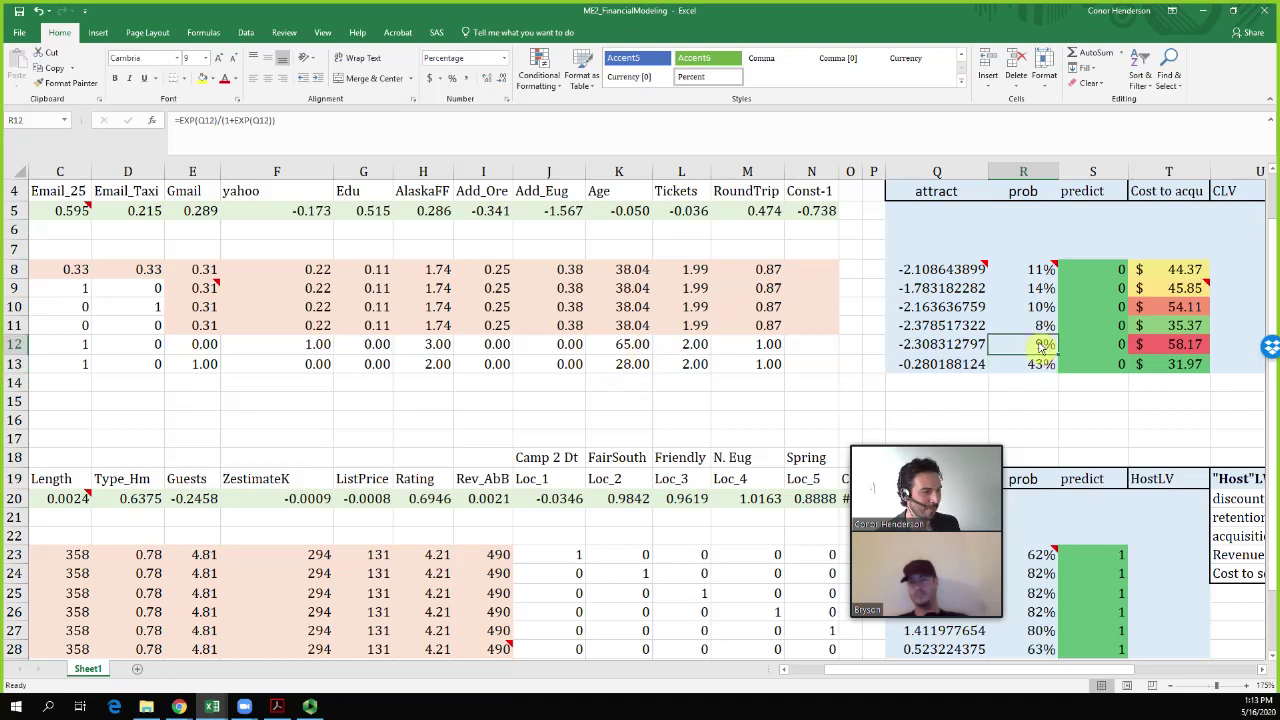
pyautogui.click(1042, 366)
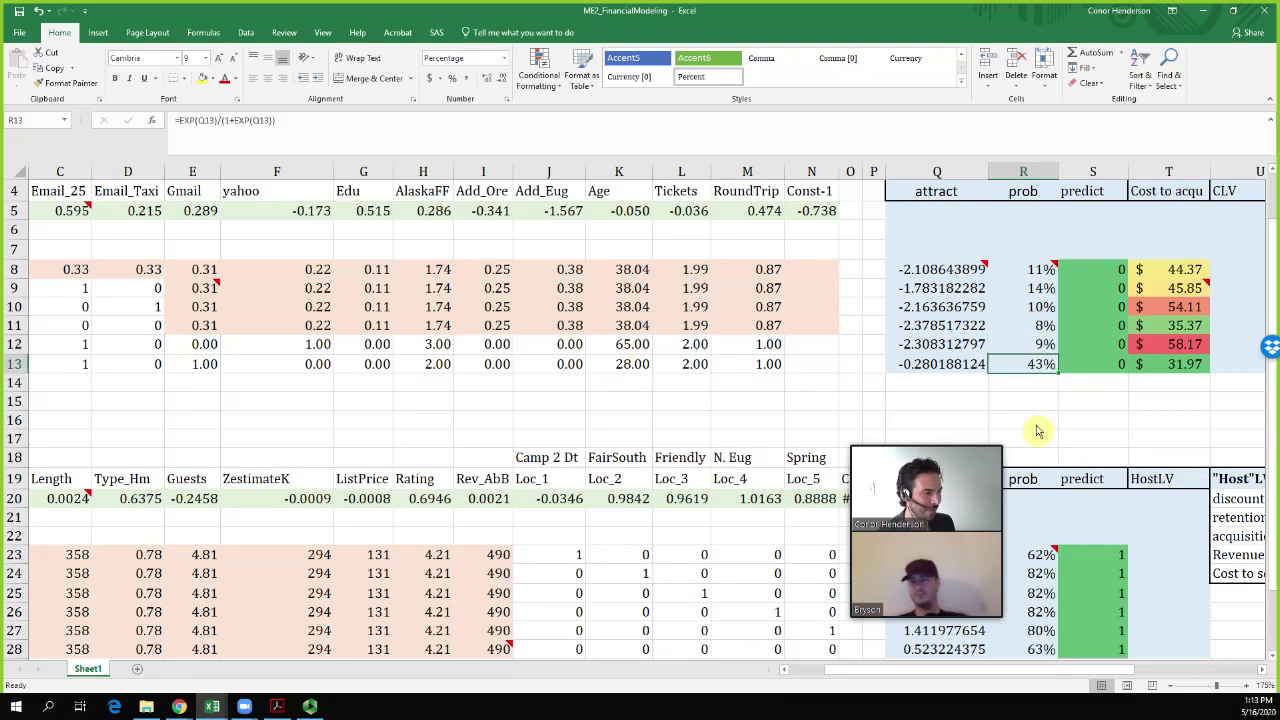
pyautogui.click(1172, 346)
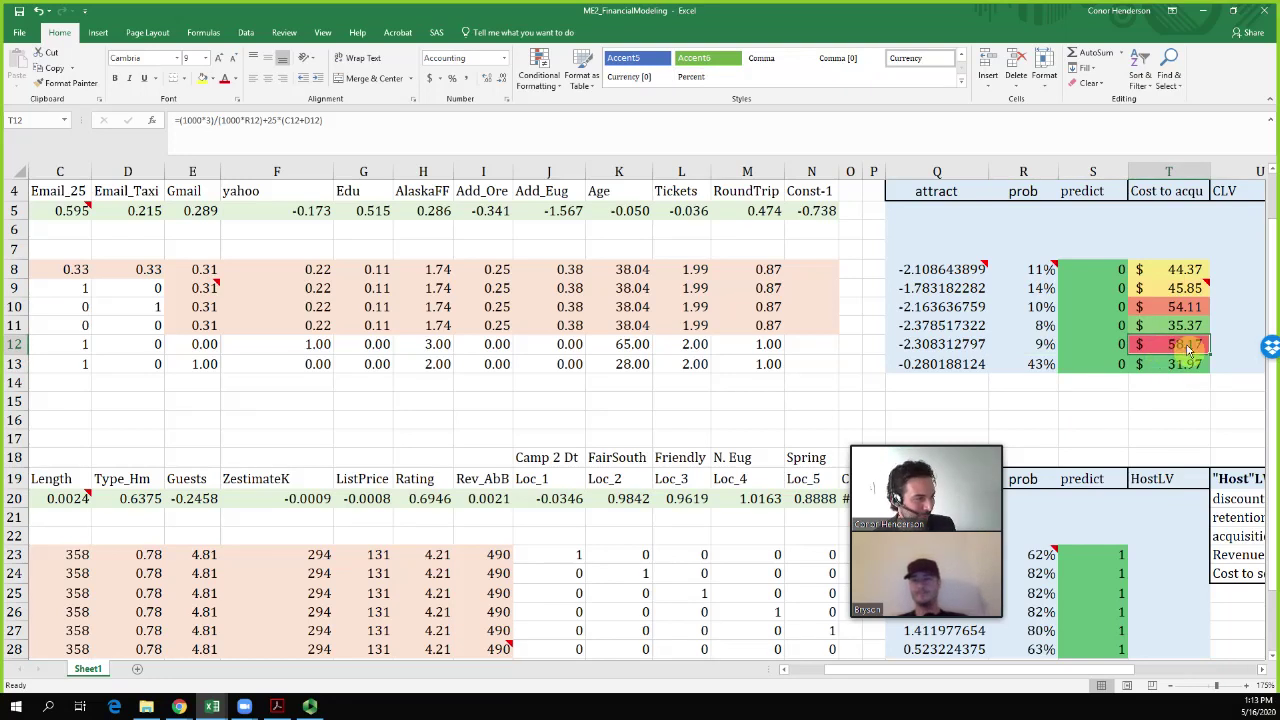
pyautogui.click(1158, 372)
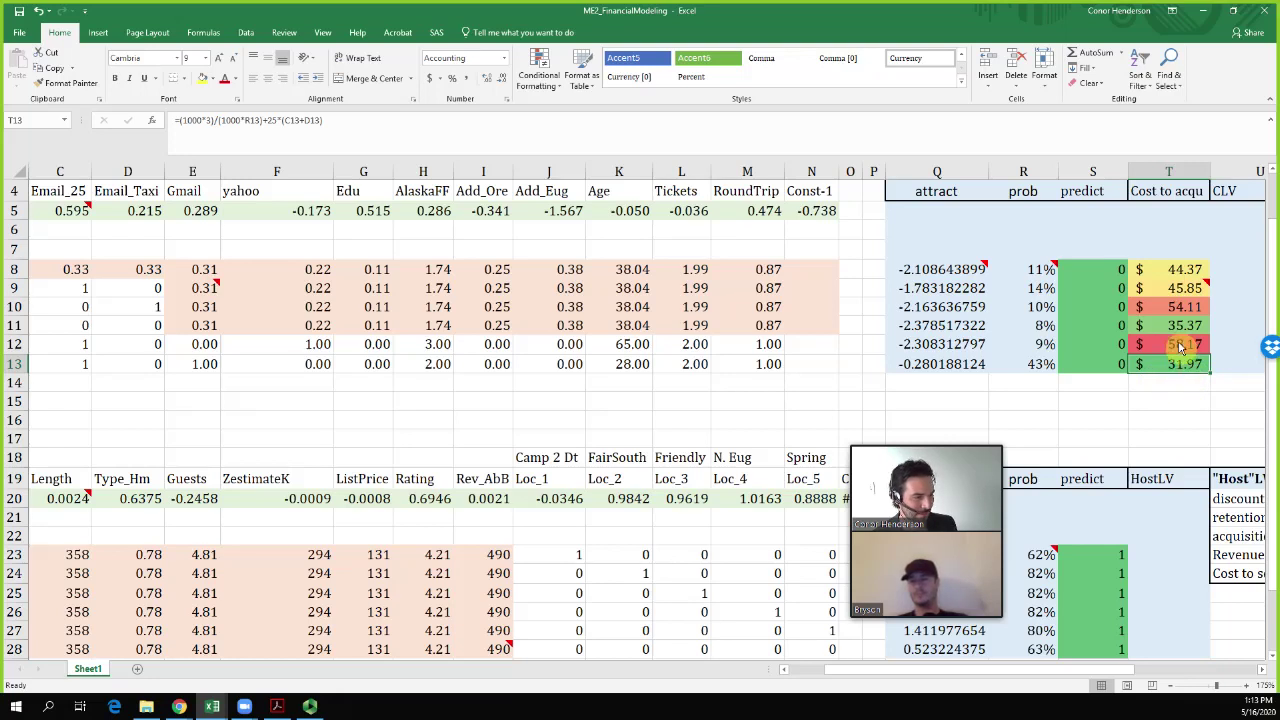
pyautogui.click(1180, 345)
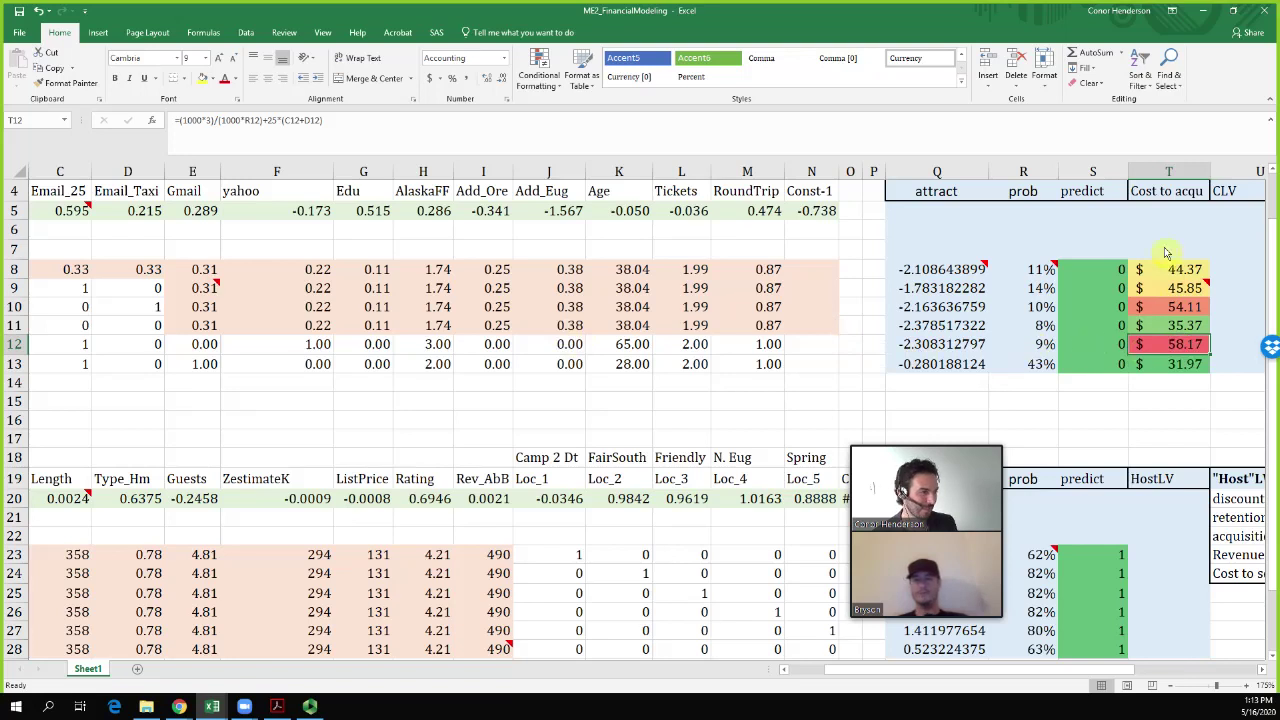
pyautogui.moveTo(308, 122); pyautogui.dragTo(80, 114)
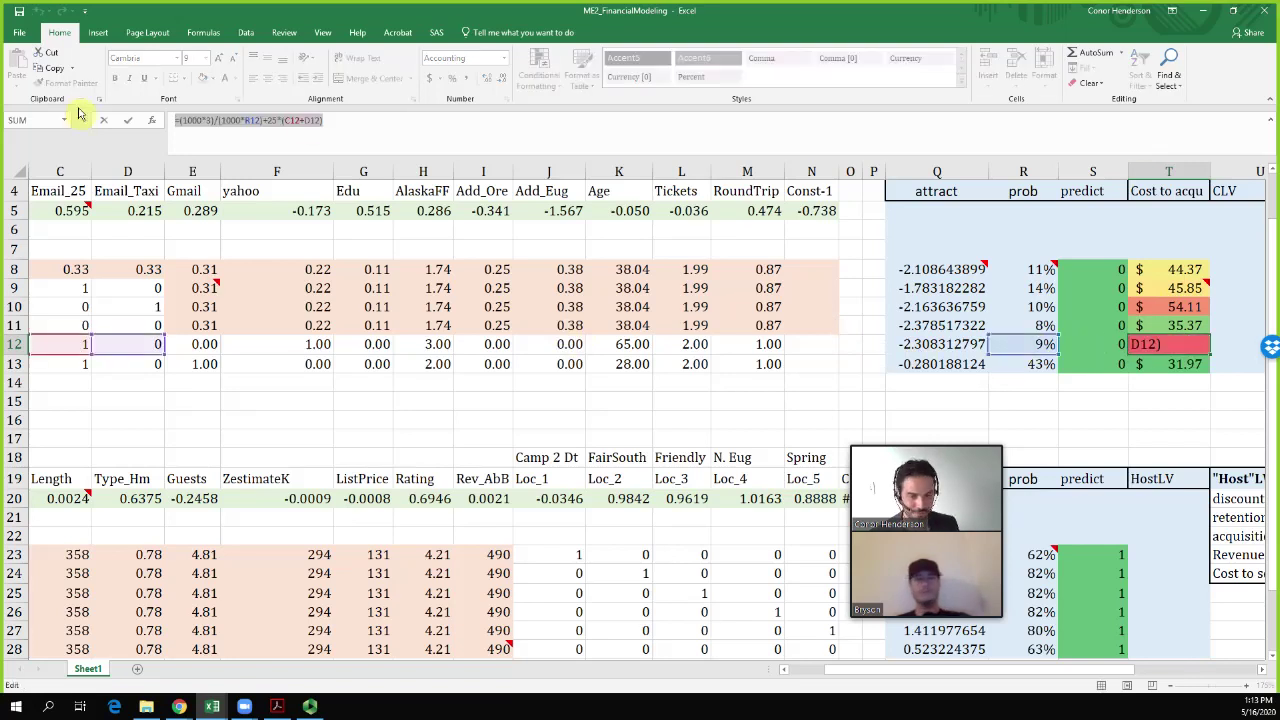
pyautogui.click(211, 704)
pyautogui.moveTo(183, 666)
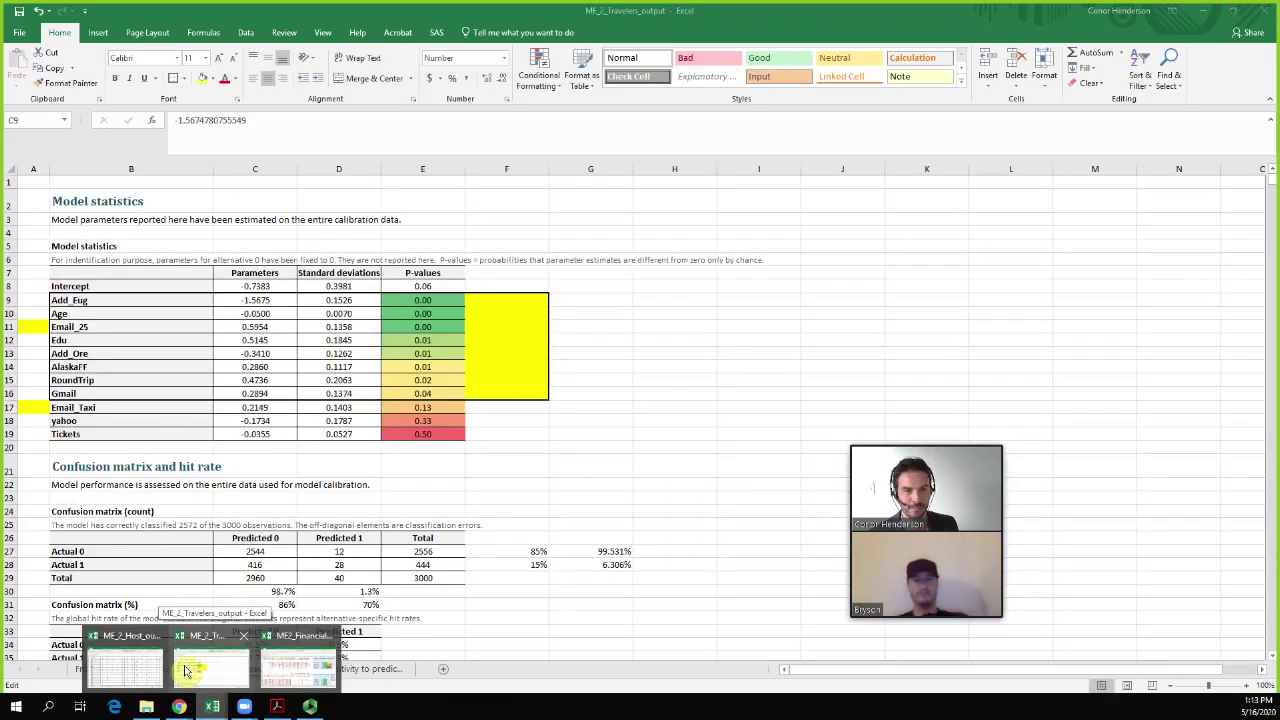
pyautogui.click(186, 666)
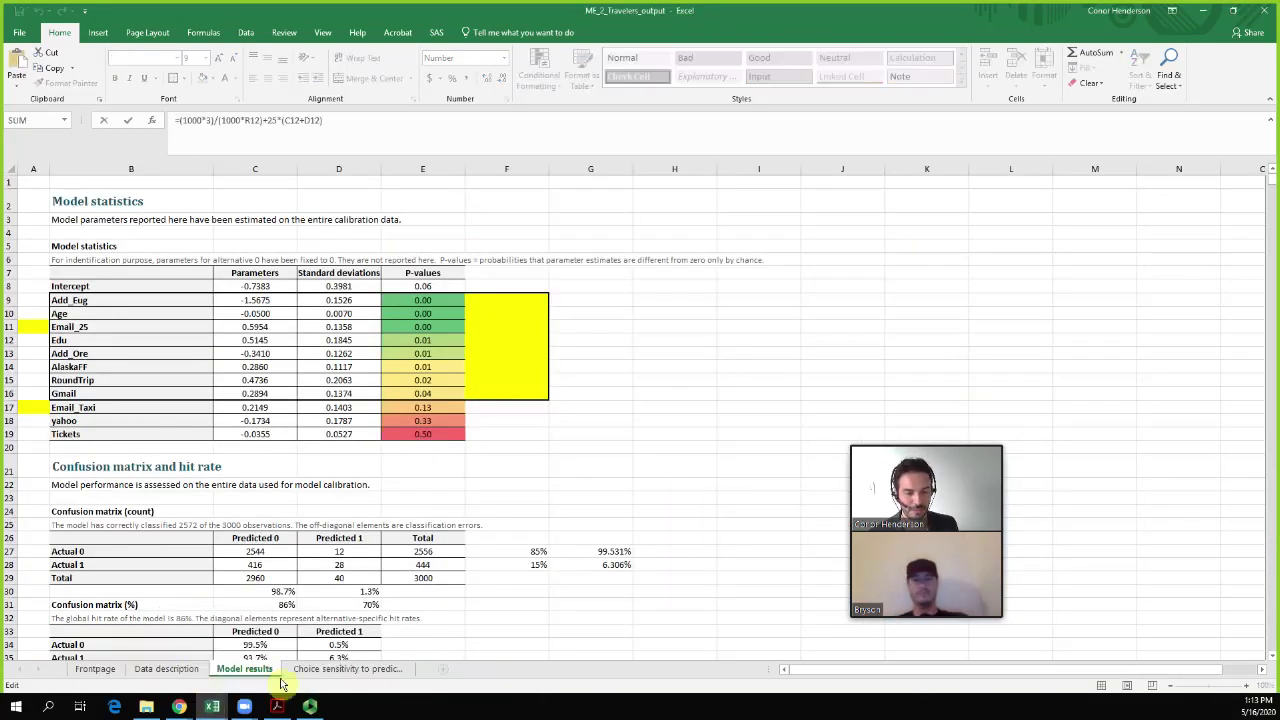
pyautogui.click(350, 669)
pyautogui.scroll(-4, 383, 570)
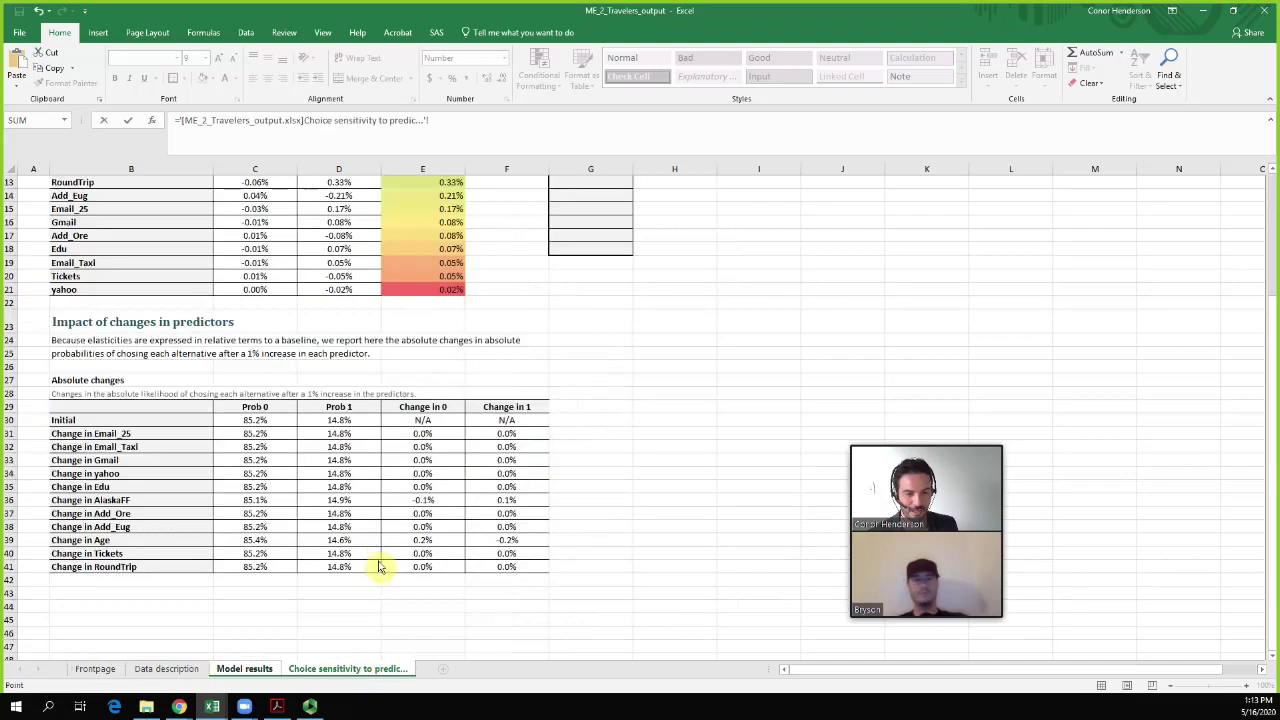
pyautogui.scroll(-9, 370, 582)
pyautogui.scroll(4, 300, 635)
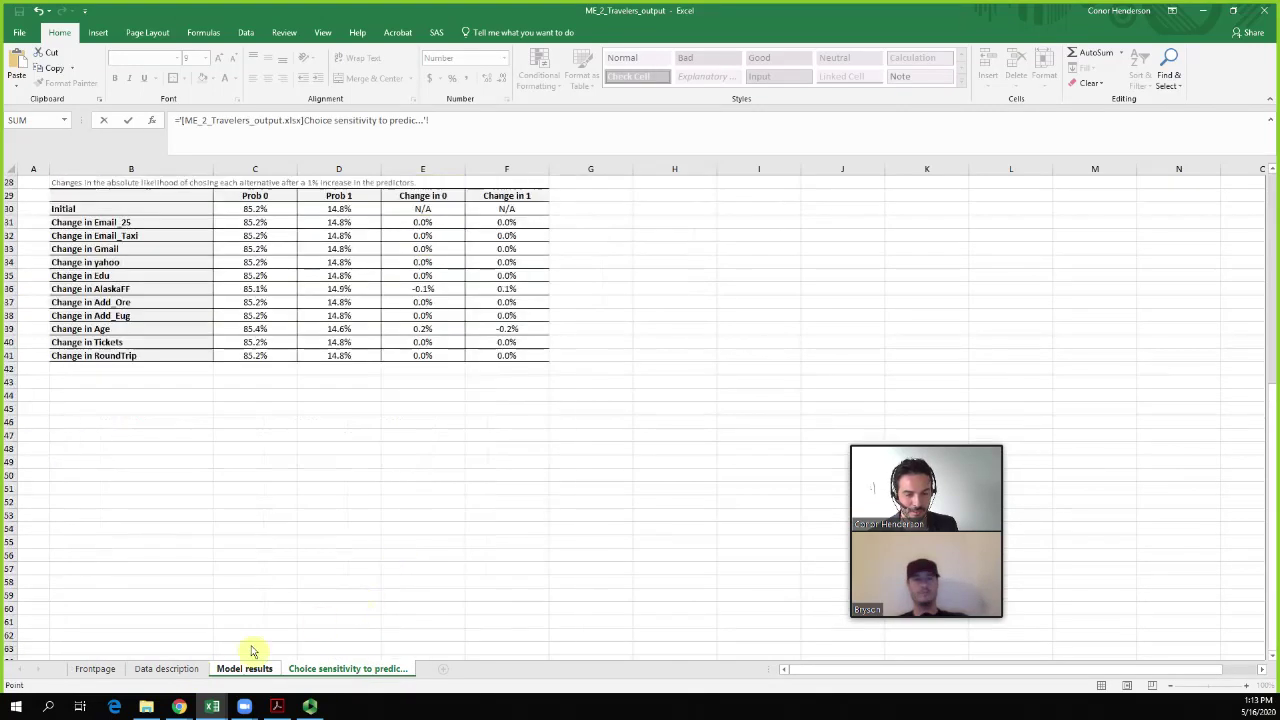
pyautogui.click(166, 667)
pyautogui.click(250, 668)
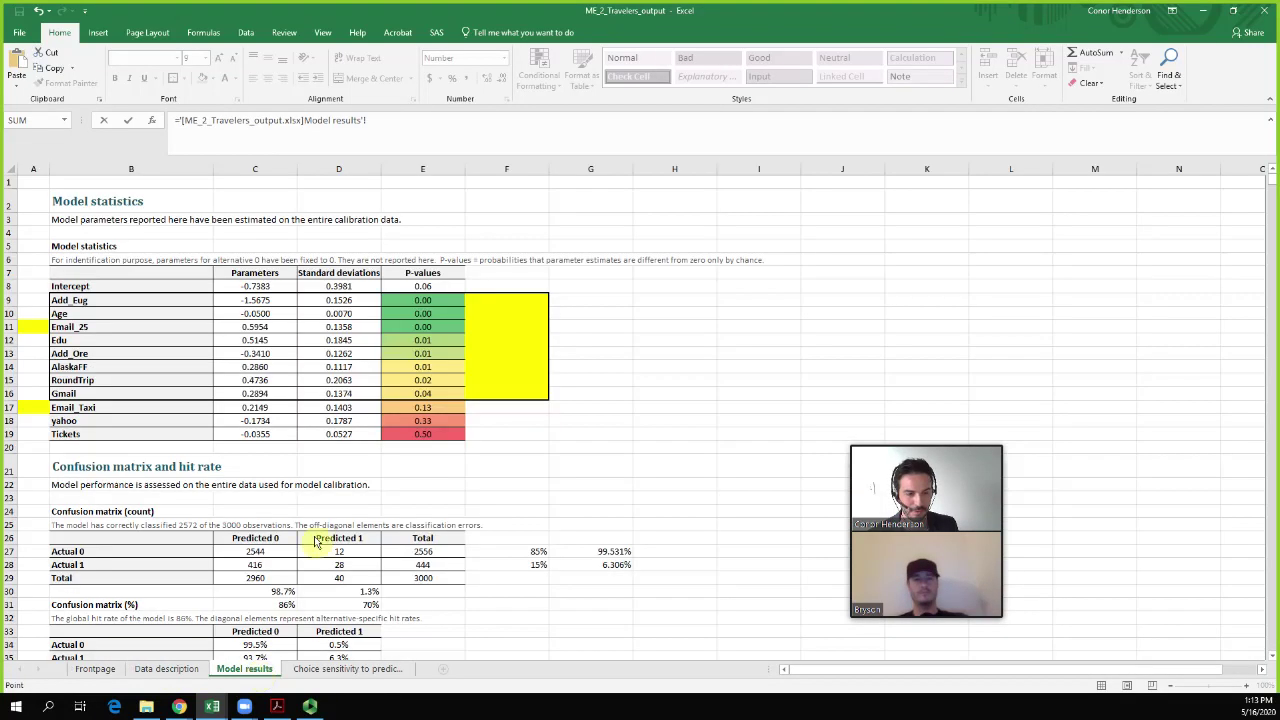
pyautogui.scroll(-11, 316, 550)
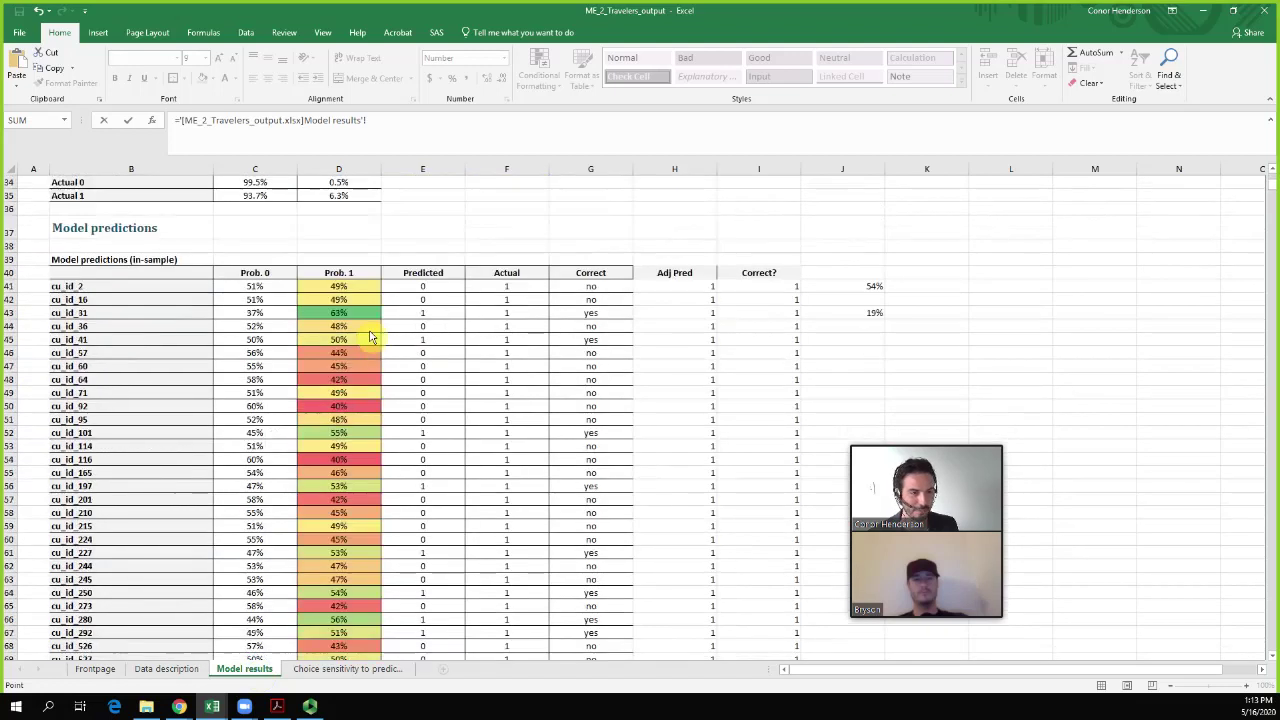
pyautogui.click(927, 288)
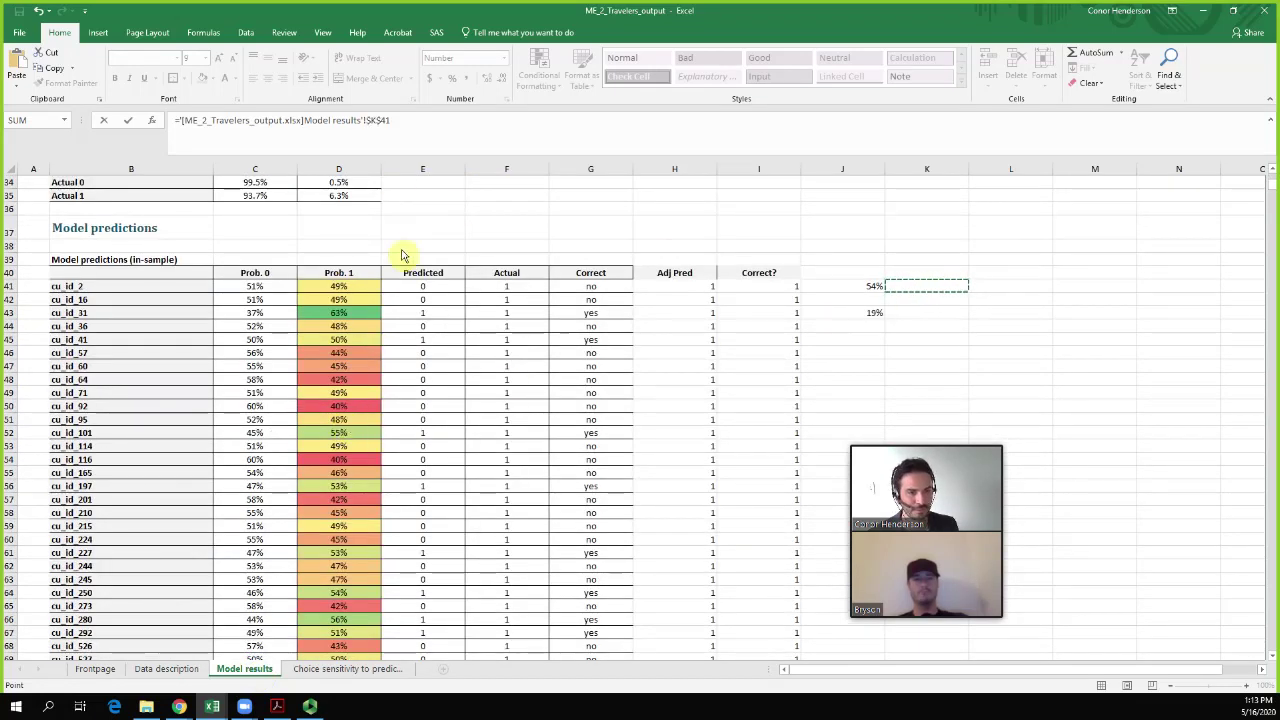
pyautogui.moveTo(392, 120); pyautogui.dragTo(106, 100)
pyautogui.press('BackSpace')
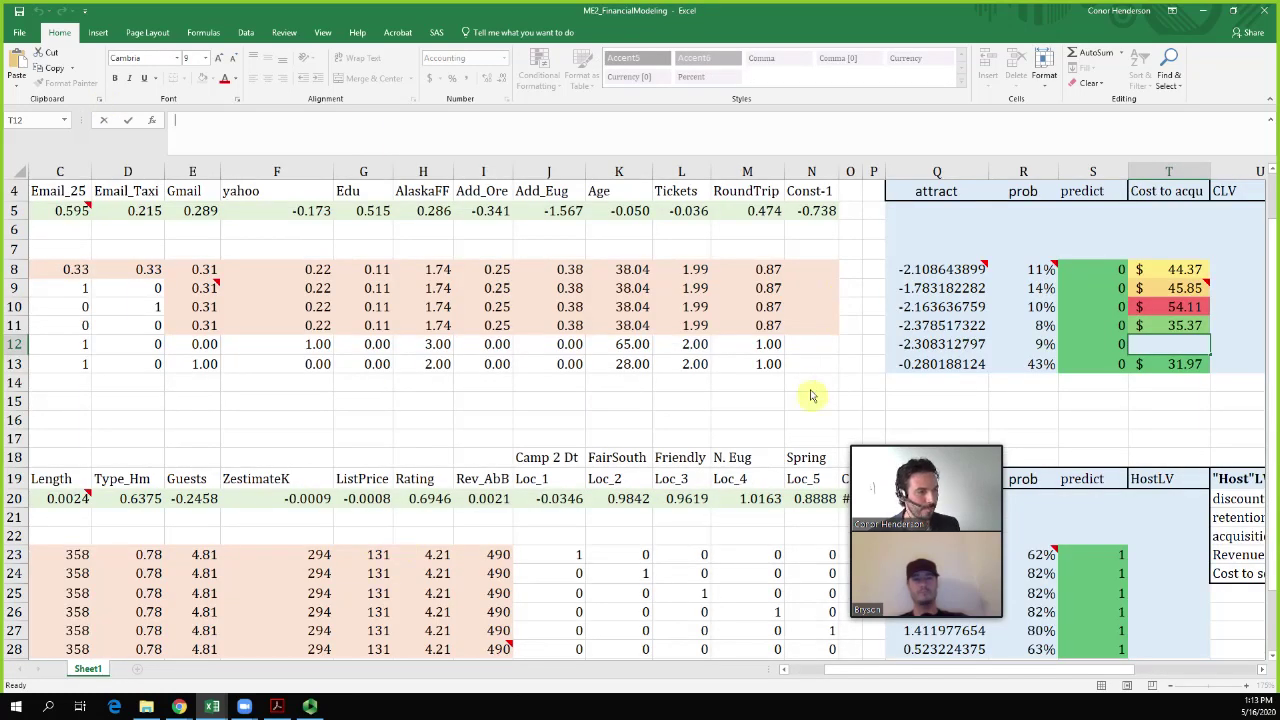
pyautogui.press('Escape')
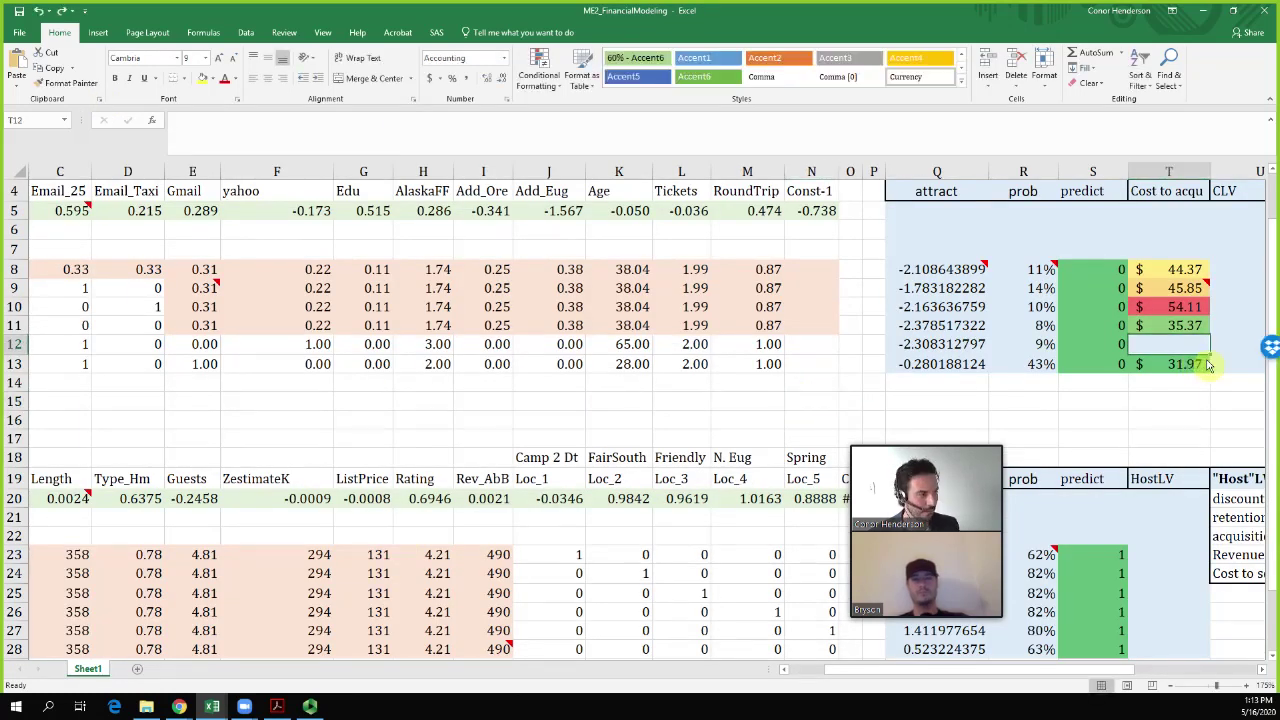
pyautogui.hotkey('ctrl', 'z')
# Copy the cost formula text from T12 and paste it into K41 of the Model results sheet in the ME_2_Travelers_output workbook
pyautogui.click(330, 121)
pyautogui.moveTo(322, 120); pyautogui.dragTo(168, 113)
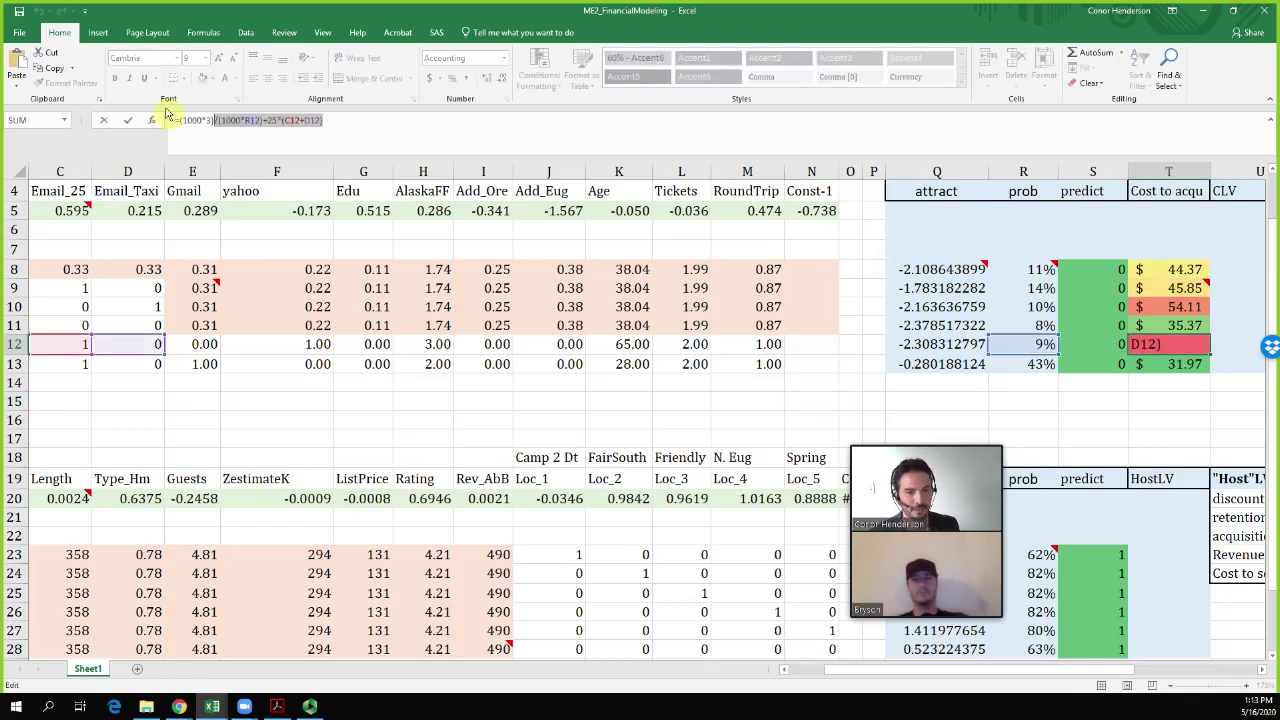
pyautogui.press('Return')
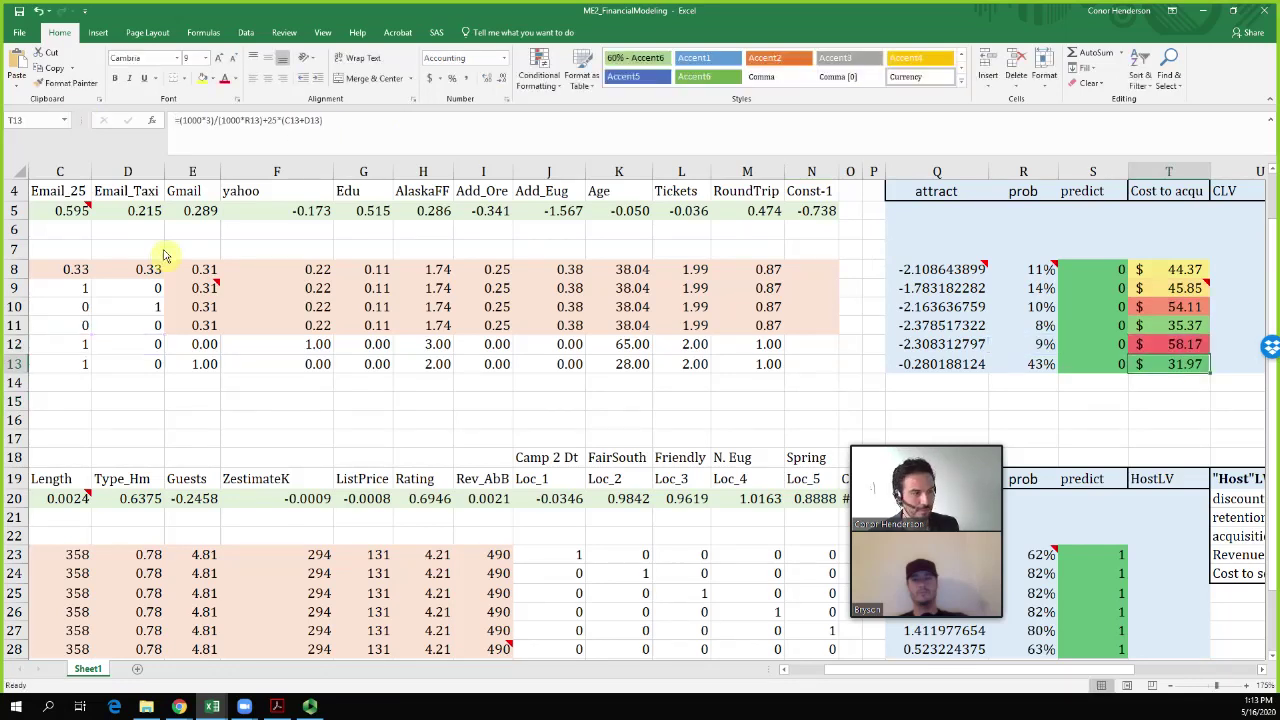
pyautogui.click(212, 706)
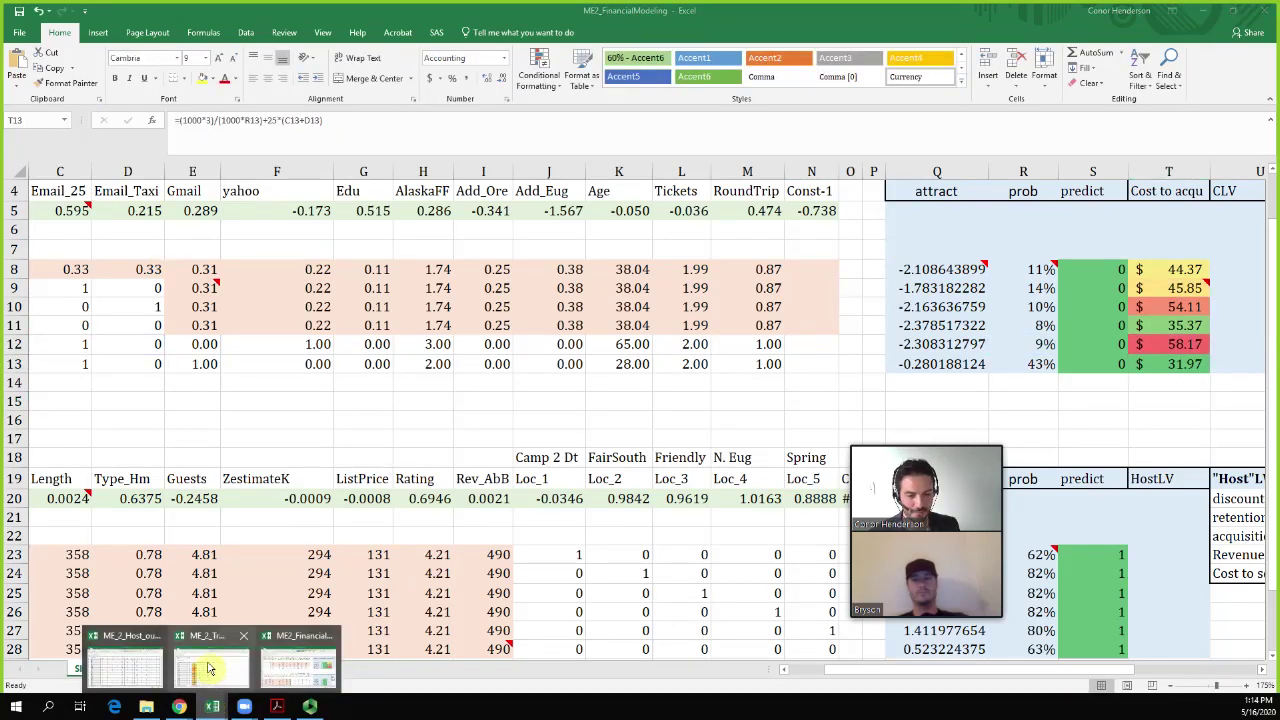
pyautogui.moveTo(206, 669)
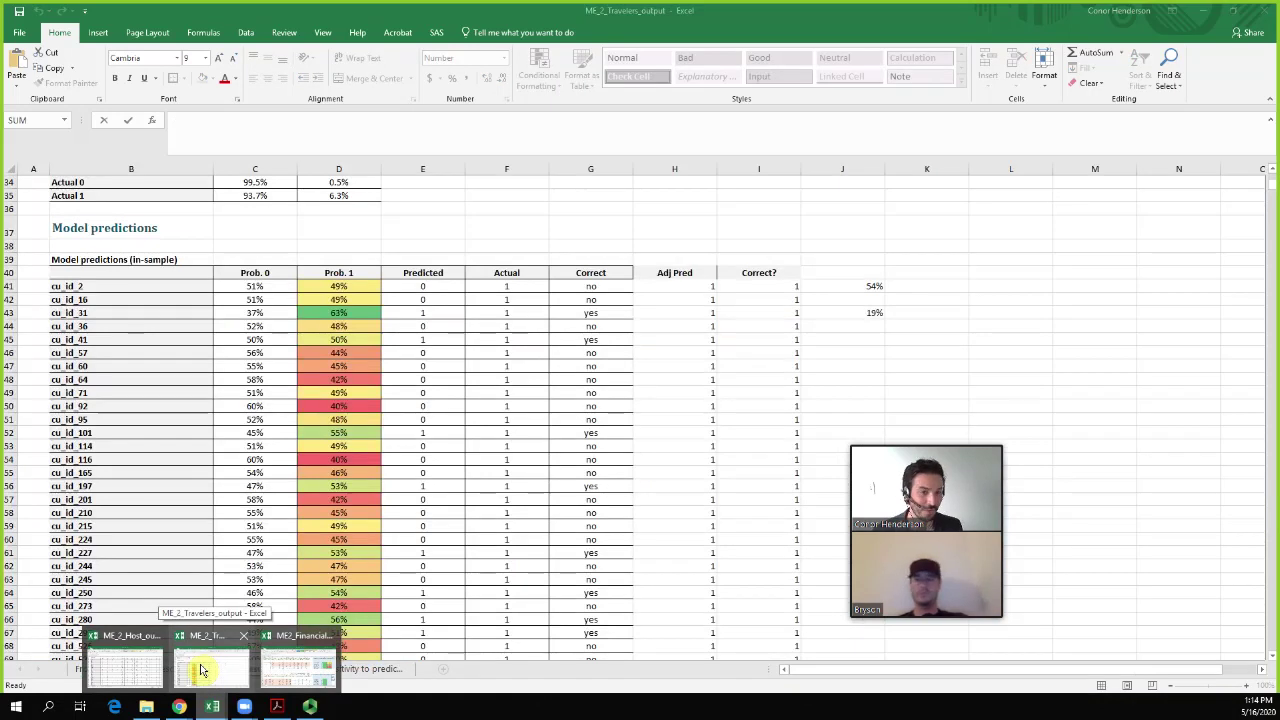
pyautogui.click(200, 670)
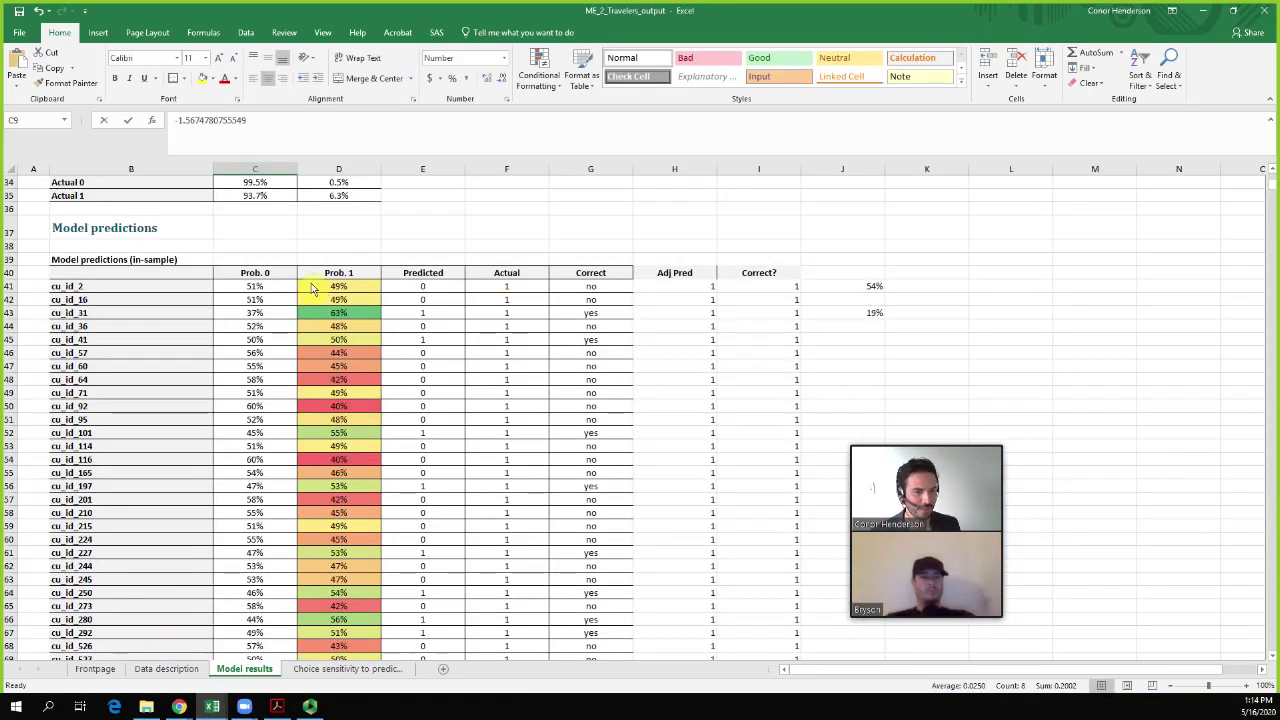
pyautogui.click(929, 292)
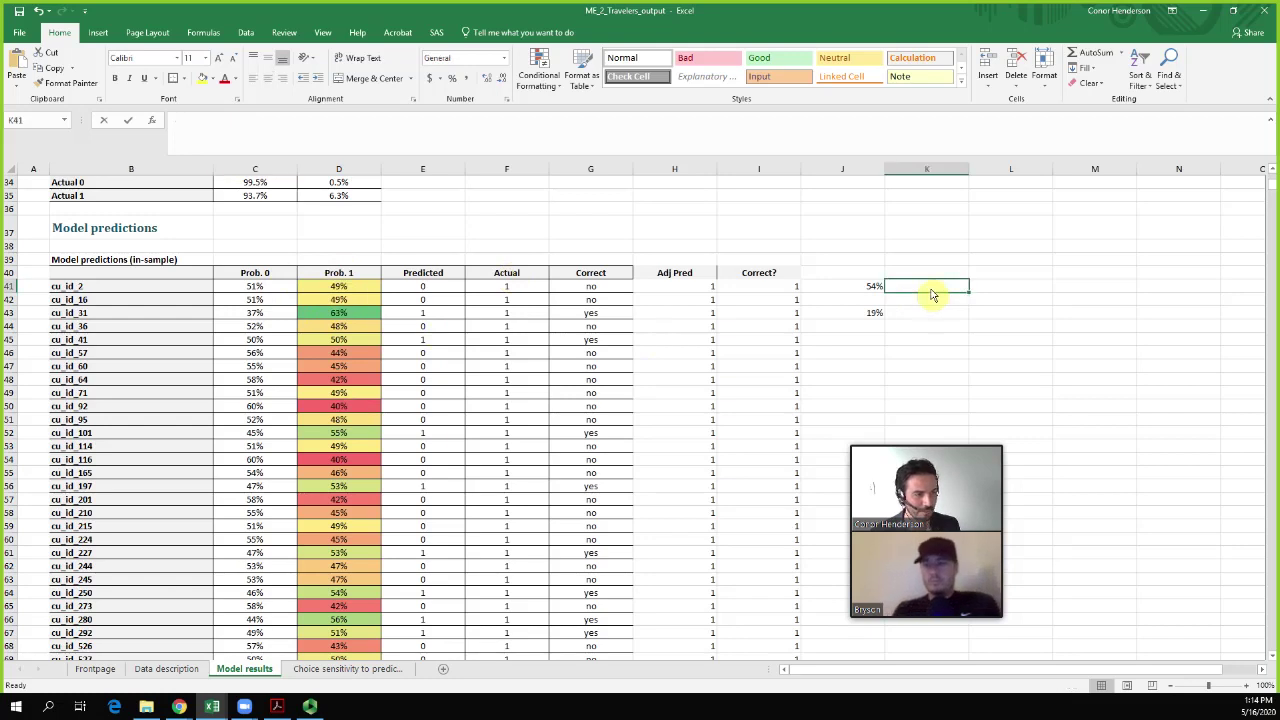
pyautogui.write('=(1000*3)/(1000*R12)+25*(C12+D12)')
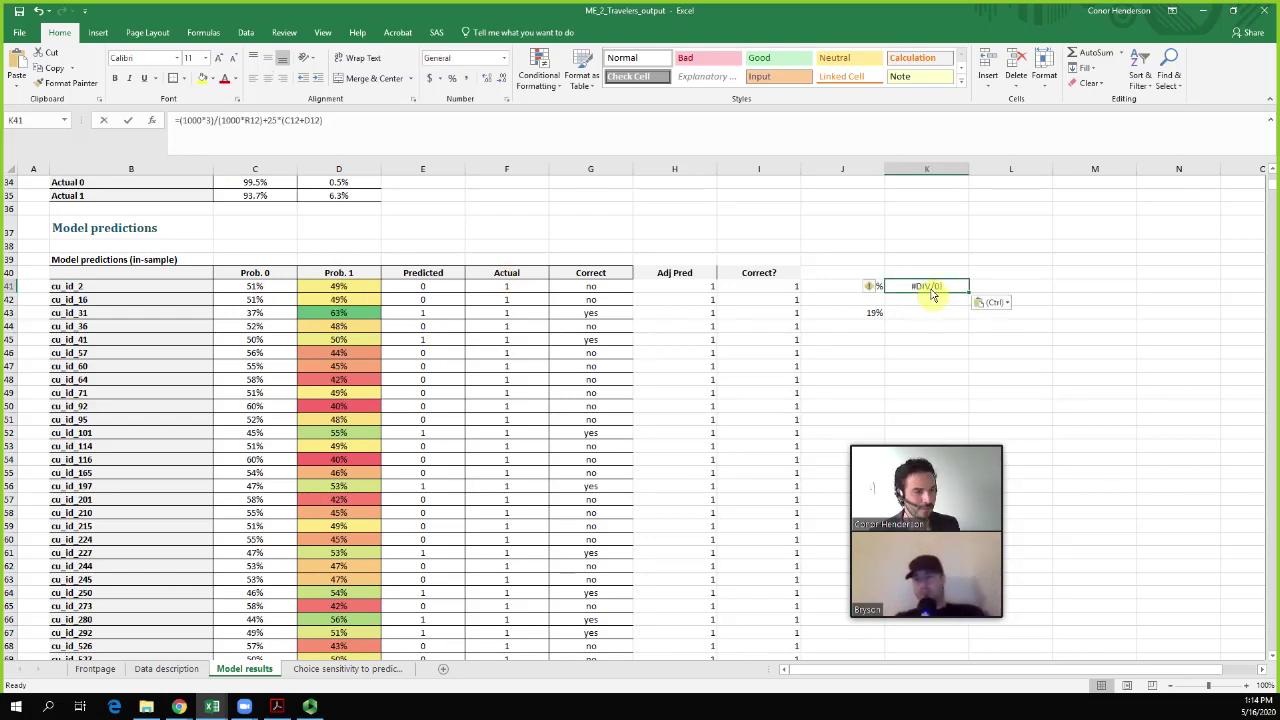
# Change the probability reference in K41's cost formula to D41
pyautogui.doubleClick(930, 290)
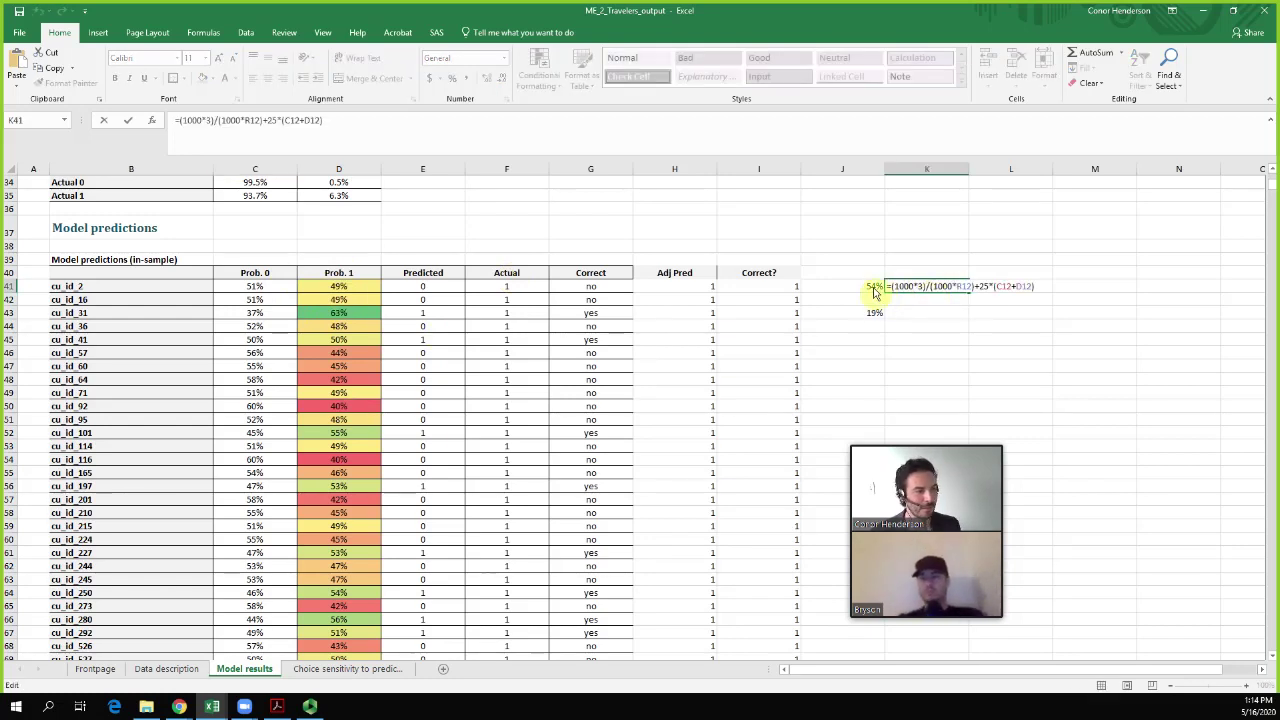
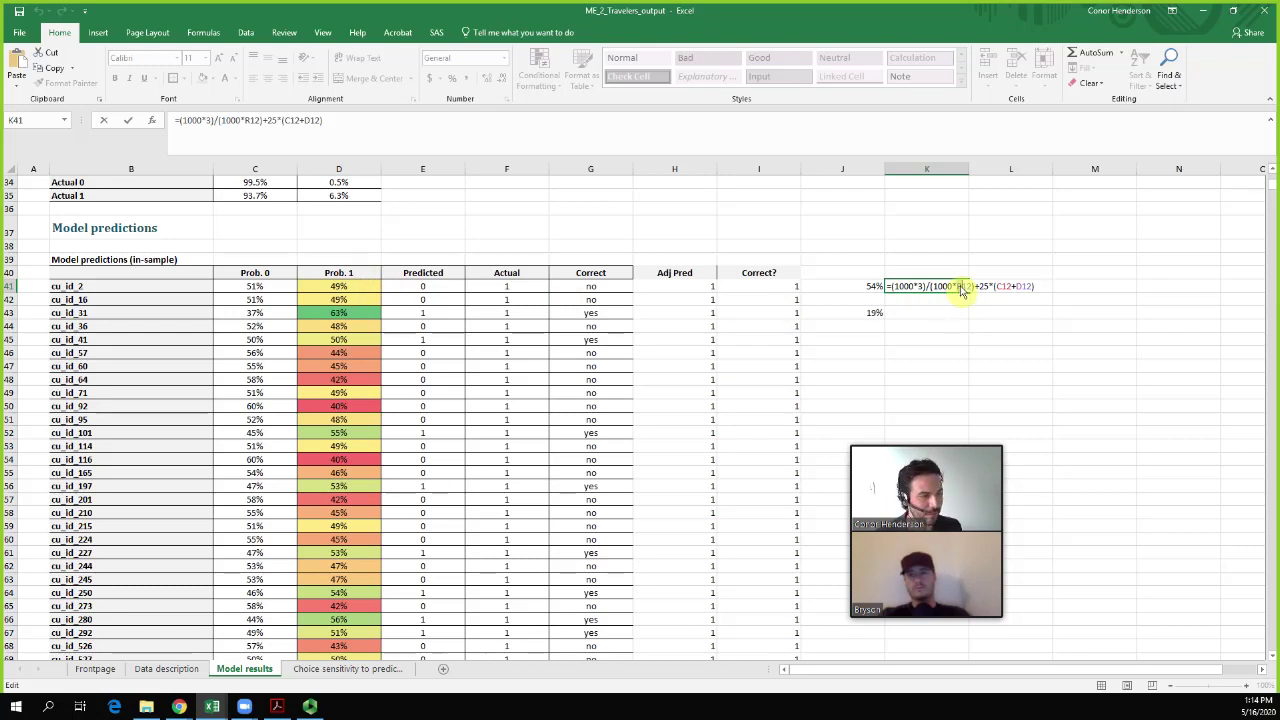
pyautogui.write('D4')
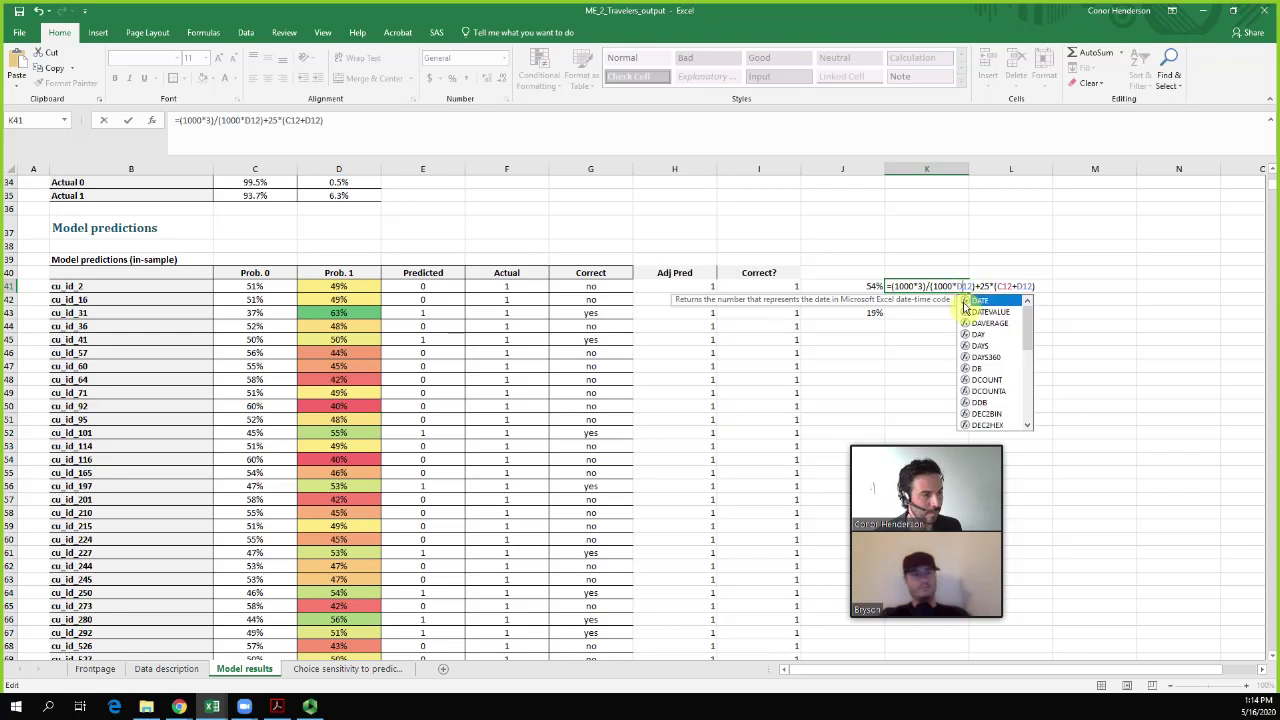
pyautogui.write('1')
pyautogui.press('Delete')
pyautogui.press('Delete')
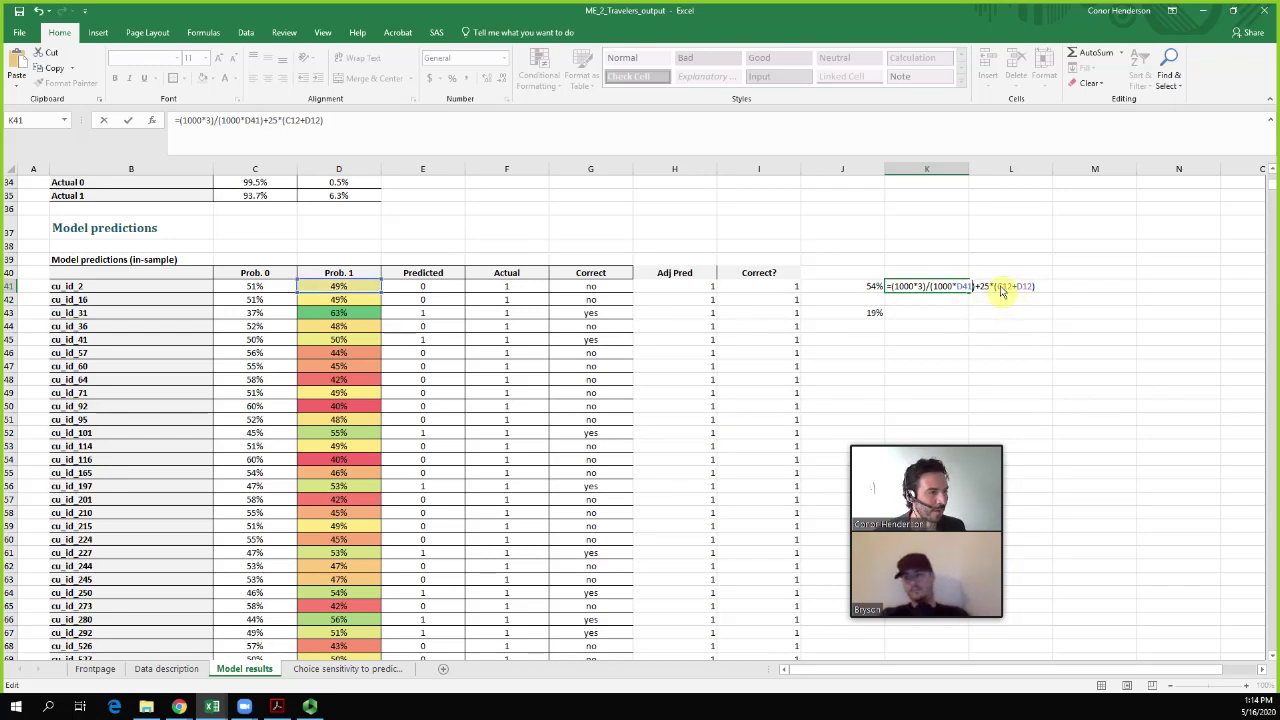
# Remove the (C12+D12) multiplier from K41's formula so that it ends in a flat +25
pyautogui.press('Right')
pyautogui.moveTo(991, 287); pyautogui.dragTo(1080, 282)
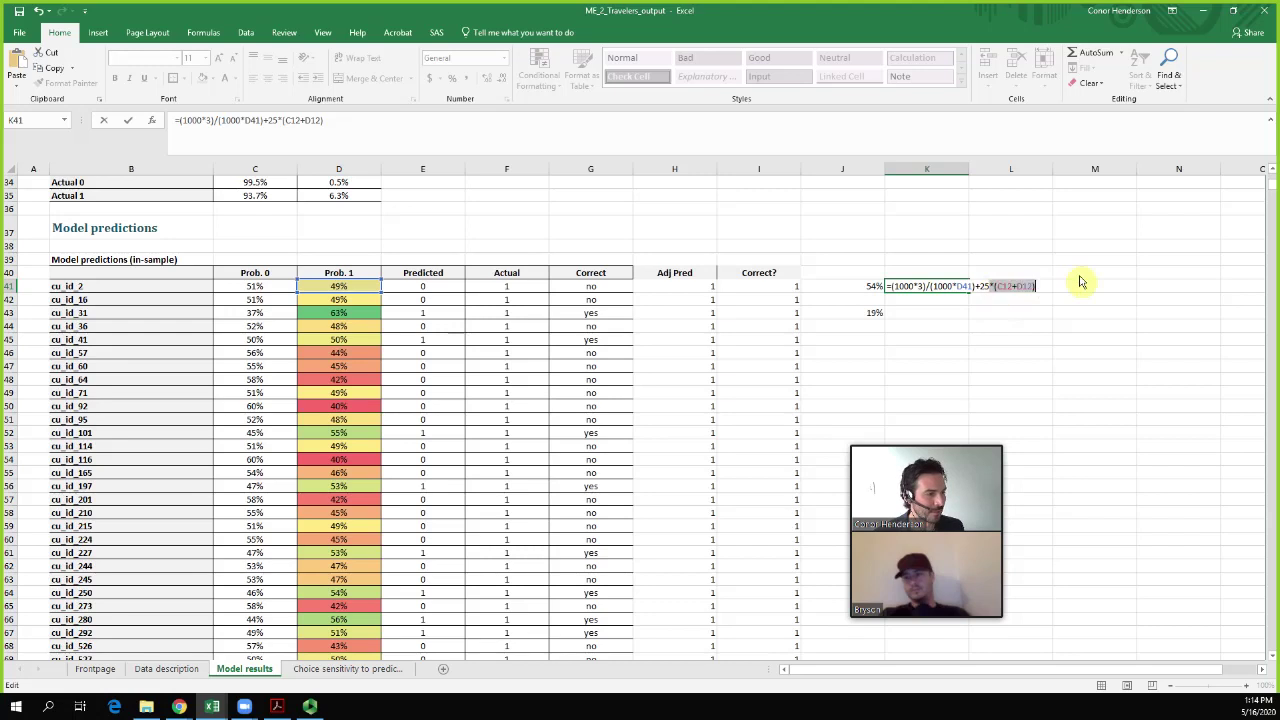
pyautogui.press('BackSpace')
pyautogui.press('BackSpace')
pyautogui.press('Return')
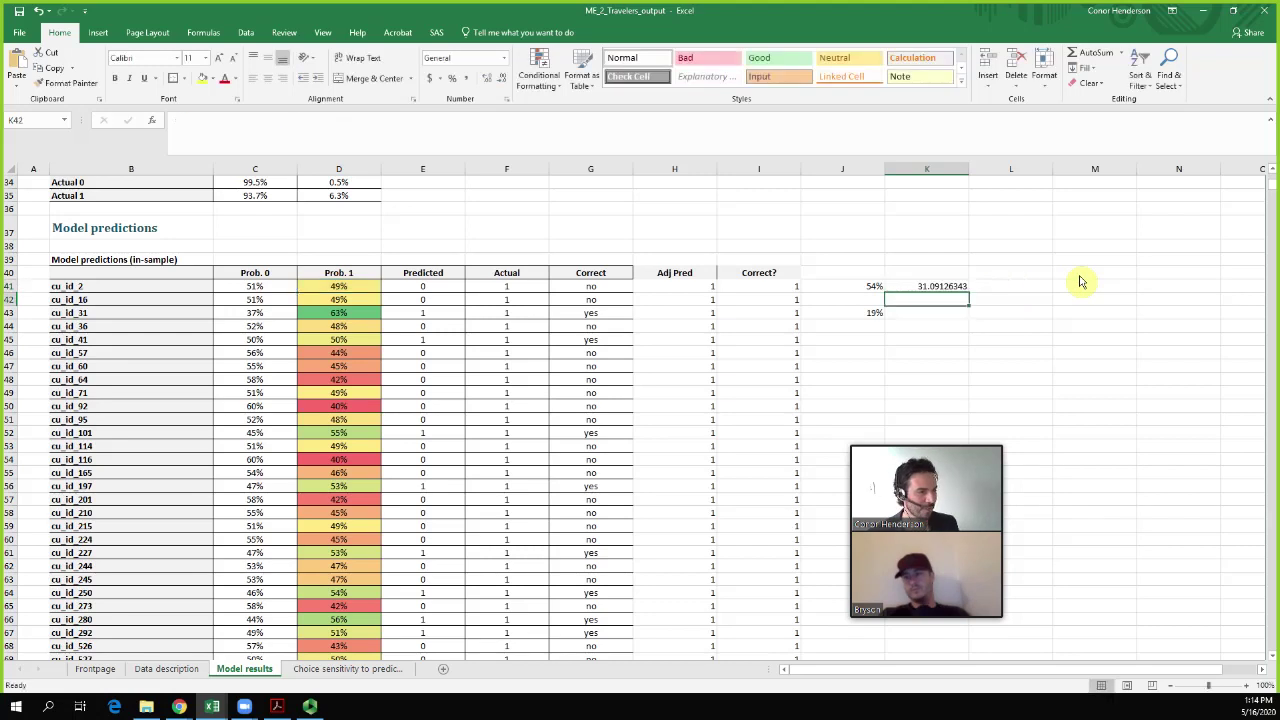
# Format K41 as accounting currency in dollars and fill its formula down to K68
pyautogui.click(944, 289)
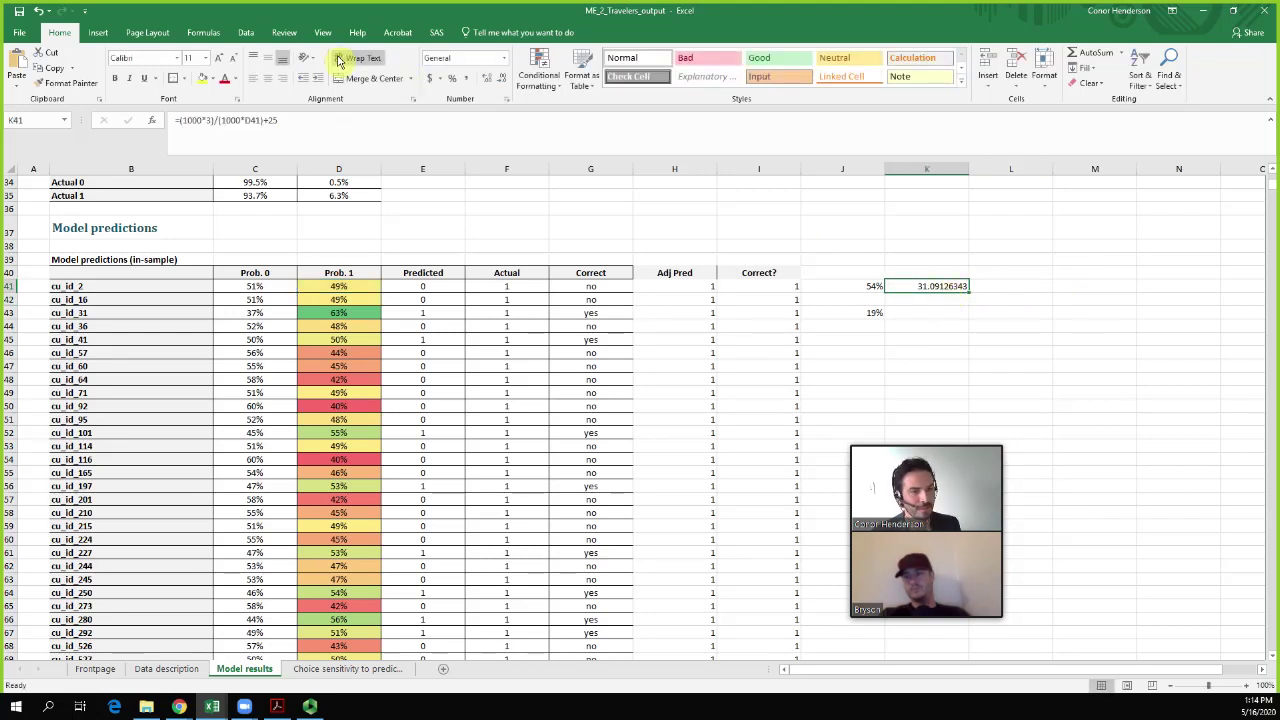
pyautogui.click(430, 78)
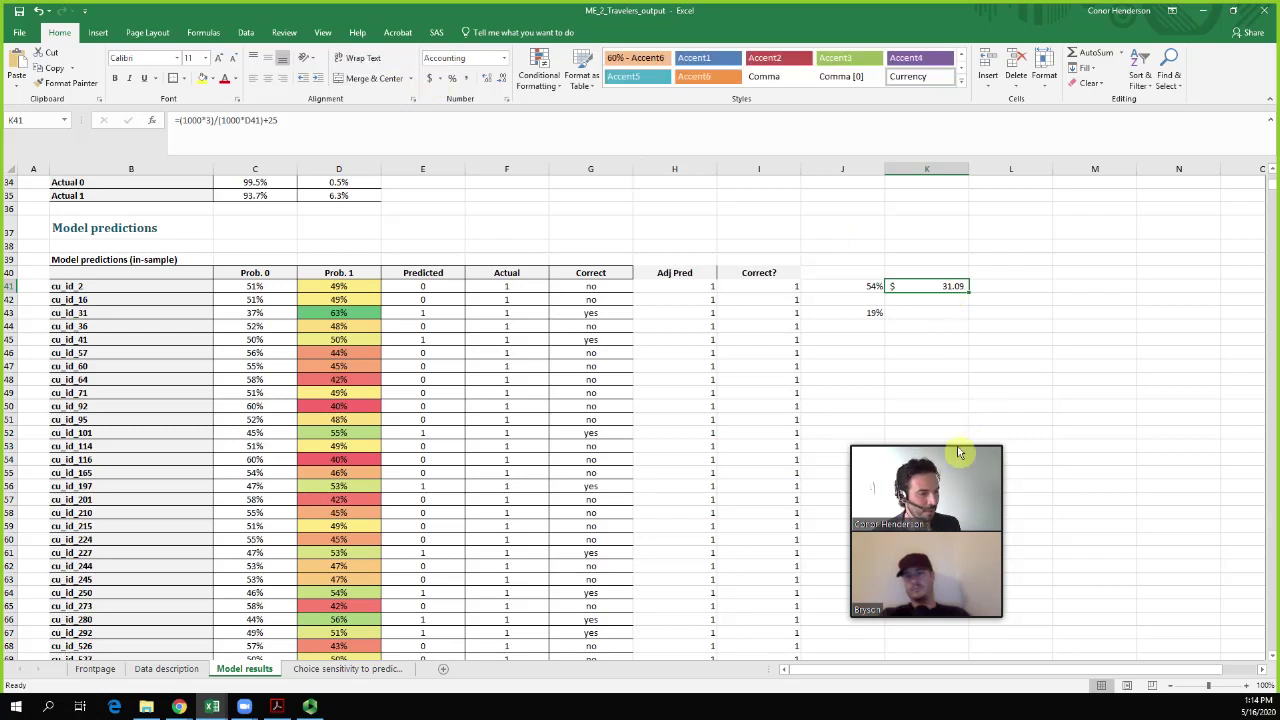
pyautogui.moveTo(966, 449); pyautogui.dragTo(1154, 276)
pyautogui.moveTo(969, 292); pyautogui.dragTo(975, 645)
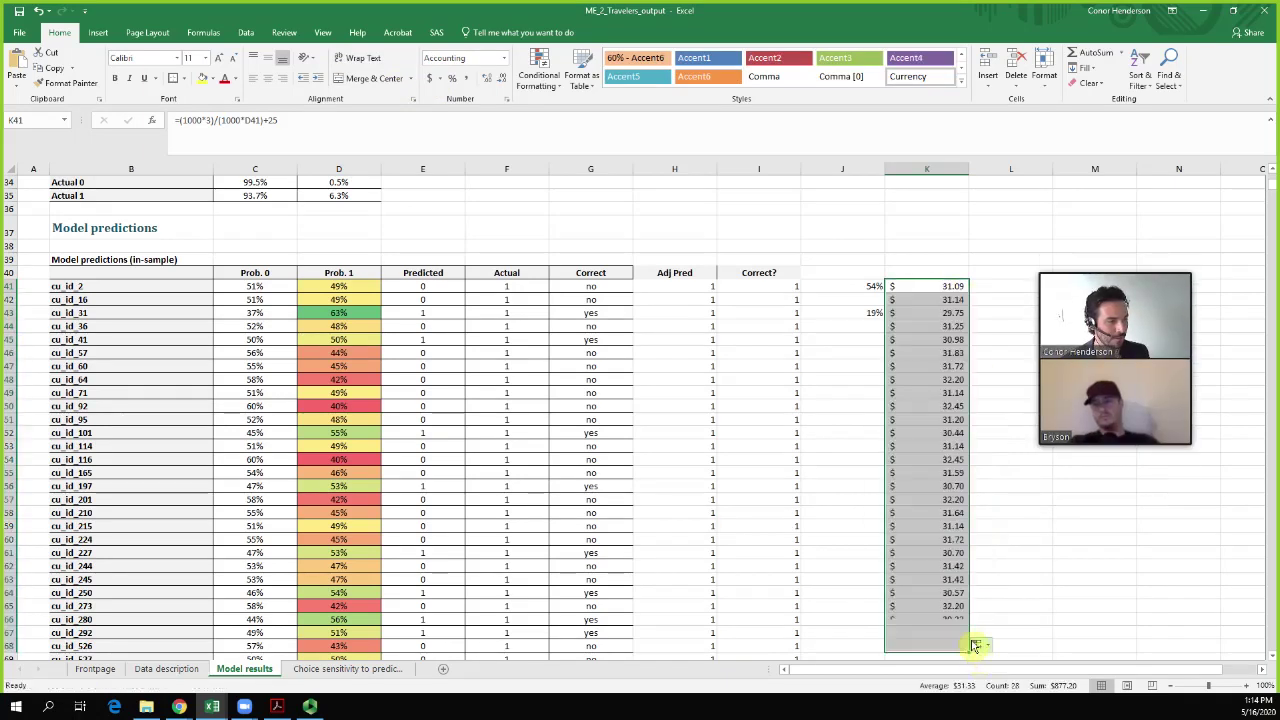
# Check K41's formula and extend the acquisition cost fill down column K to row 301
pyautogui.doubleClick(940, 288)
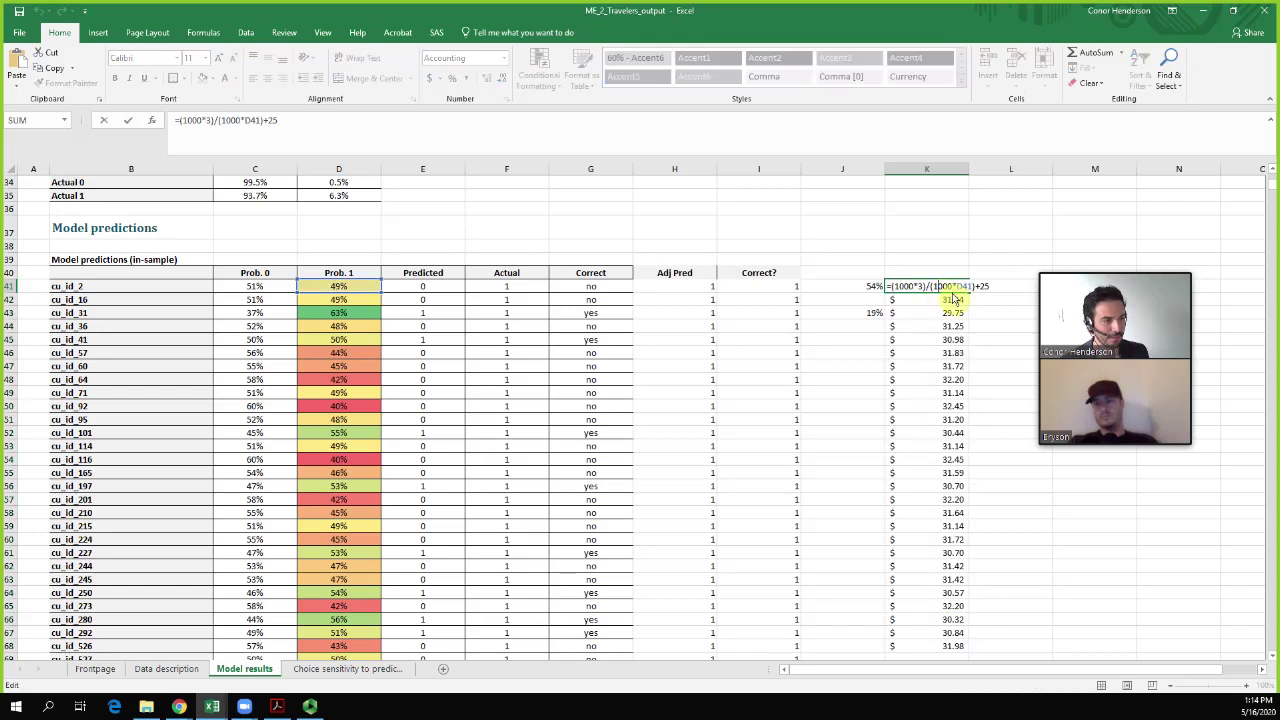
pyautogui.press('Escape')
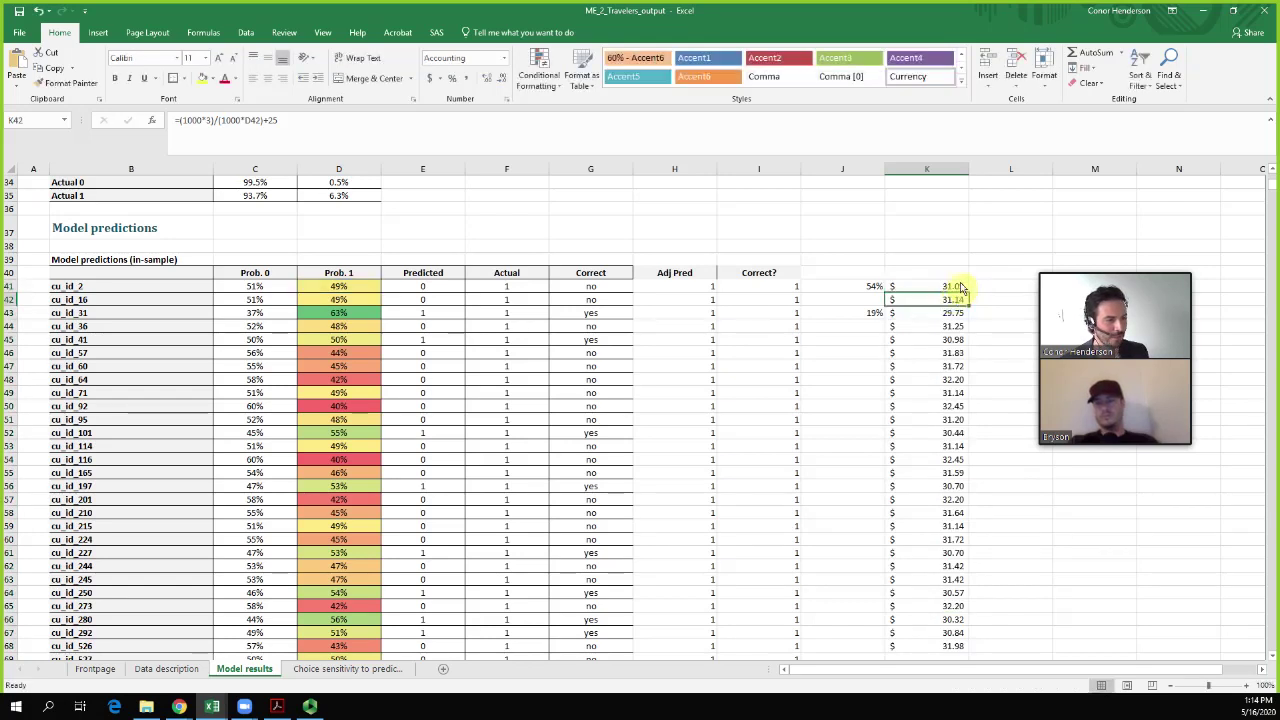
pyautogui.moveTo(968, 296); pyautogui.dragTo(963, 574)
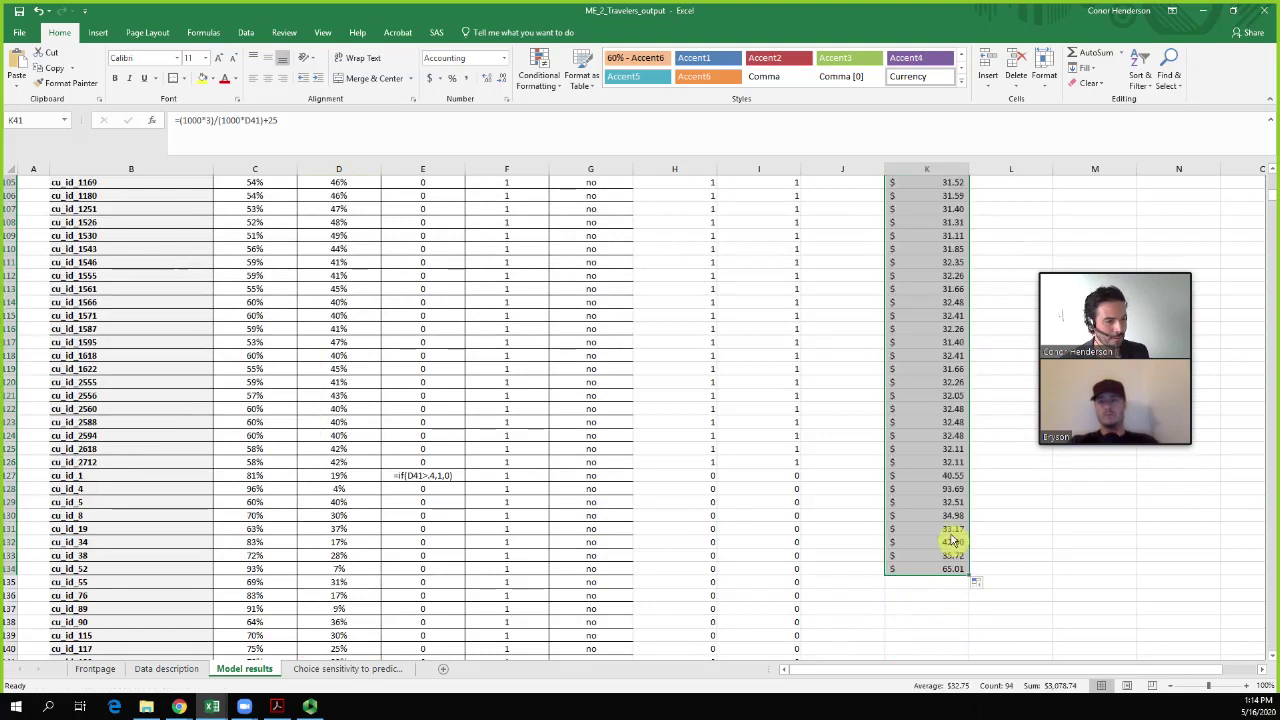
pyautogui.moveTo(968, 578); pyautogui.dragTo(958, 651)
pyautogui.scroll(17, 934, 543)
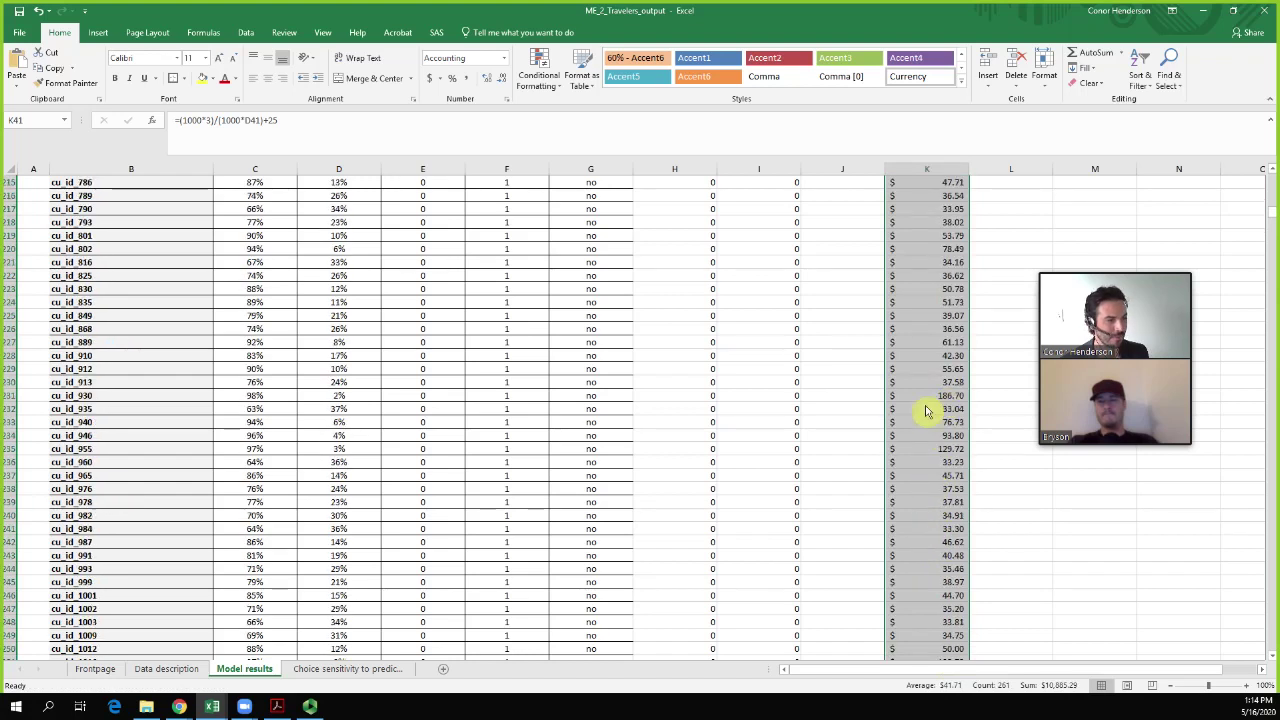
# Examine row 231 to relate the customer's high acquisition cost in K231 to the predicted probability in D231
pyautogui.click(934, 398)
pyautogui.press('Left')
pyautogui.press('Left')
pyautogui.press('Left')
pyautogui.press('Left')
pyautogui.press('Left')
pyautogui.press('Left')
pyautogui.press('Left')
pyautogui.press('Left')
pyautogui.press('Left')
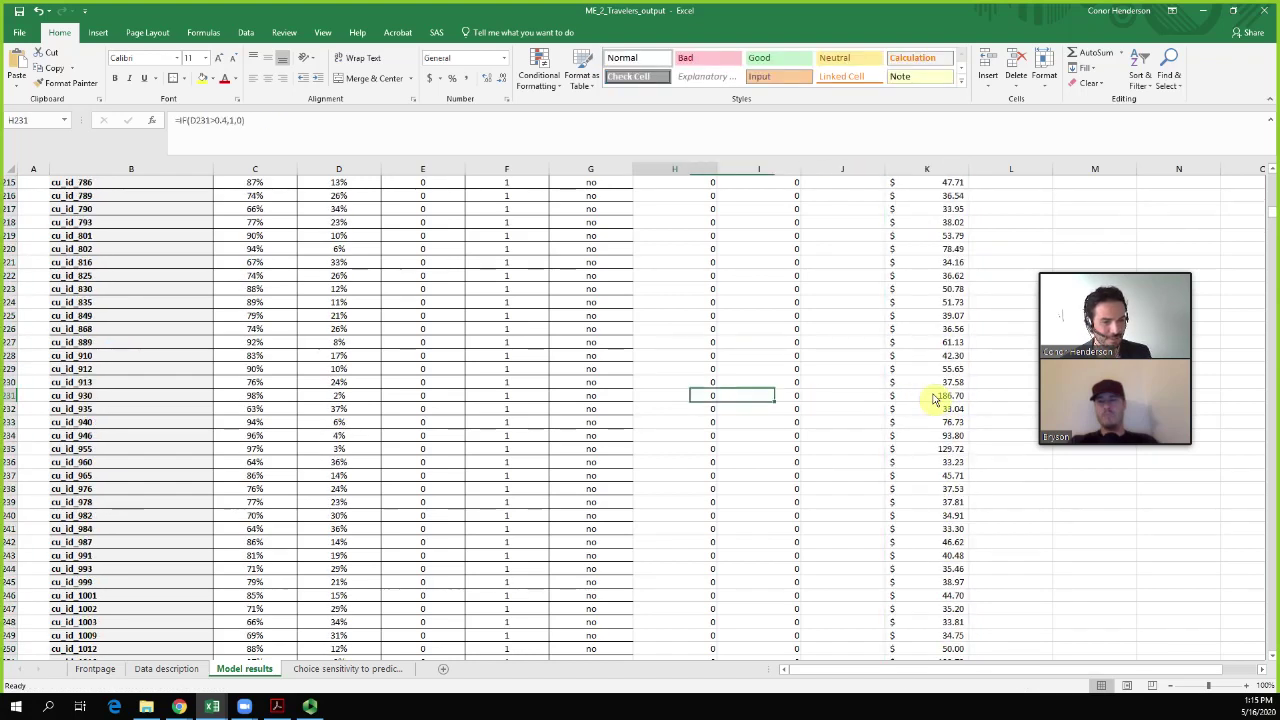
pyautogui.press('Right')
pyautogui.press('Right')
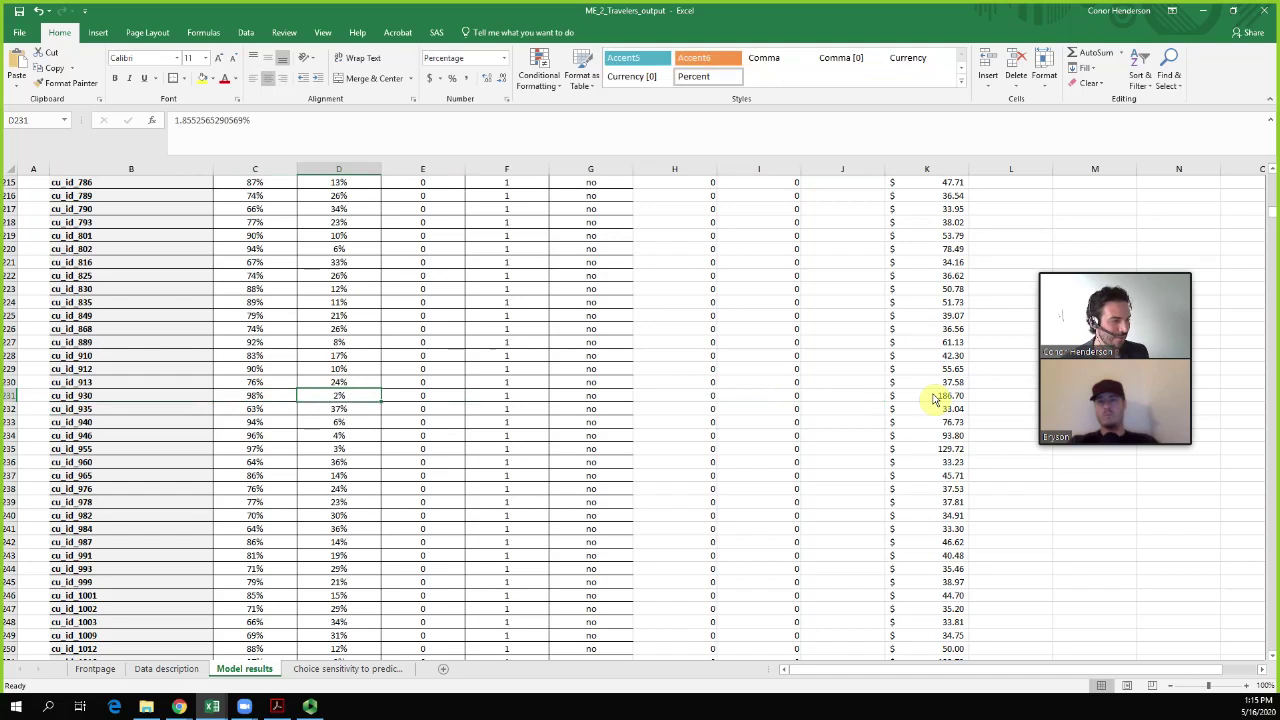
pyautogui.press('Right')
pyautogui.press('Right')
pyautogui.press('Right')
pyautogui.press('Right')
pyautogui.press('Right')
pyautogui.press('Right')
pyautogui.press('Right')
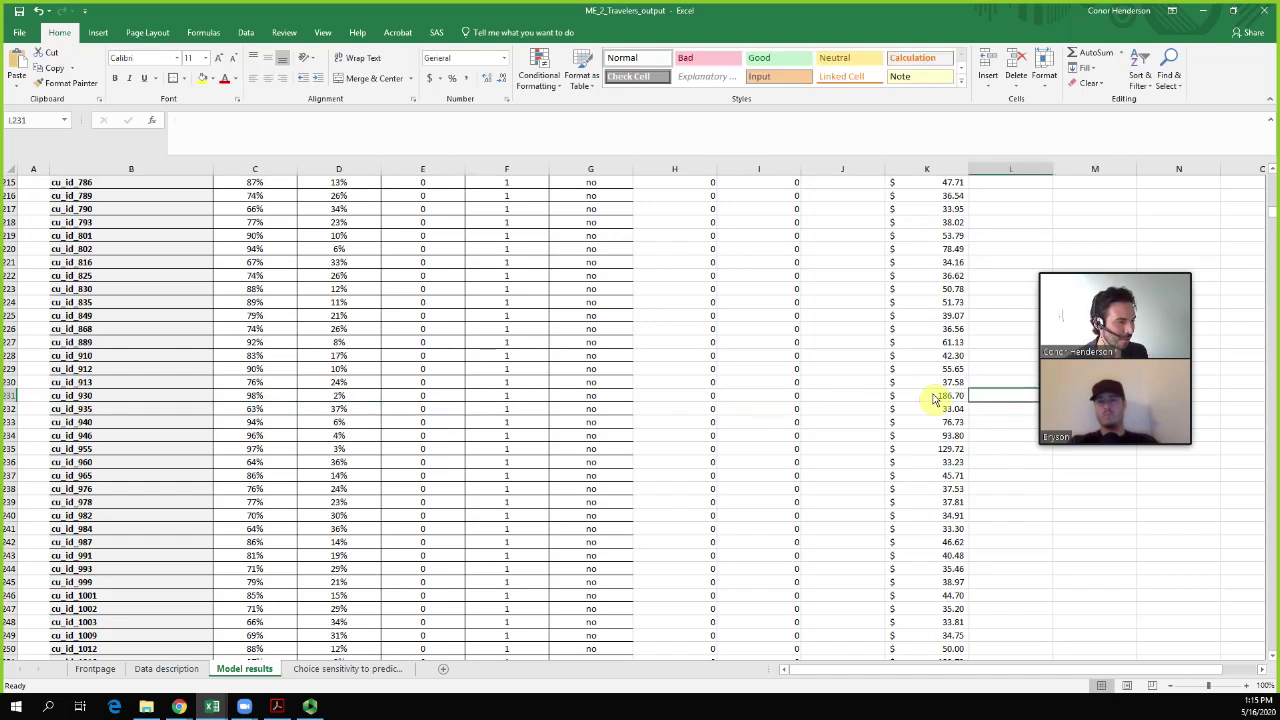
# Apply a green-yellow-red color scale to the acquisition costs in column K from row 216 downward
pyautogui.moveTo(955, 597)
pyautogui.mouseDown()
pyautogui.moveTo(888, 182)
pyautogui.moveTo(957, 262)
pyautogui.moveTo(957, 643)
pyautogui.moveTo(945, 598)
pyautogui.mouseUp()
pyautogui.click(538, 75)
pyautogui.moveTo(563, 197)
pyautogui.click(652, 204)
# Compare the Prob. 1 values with the acquisition costs at the start of the in-sample model predictions
pyautogui.scroll(5, 731, 306)
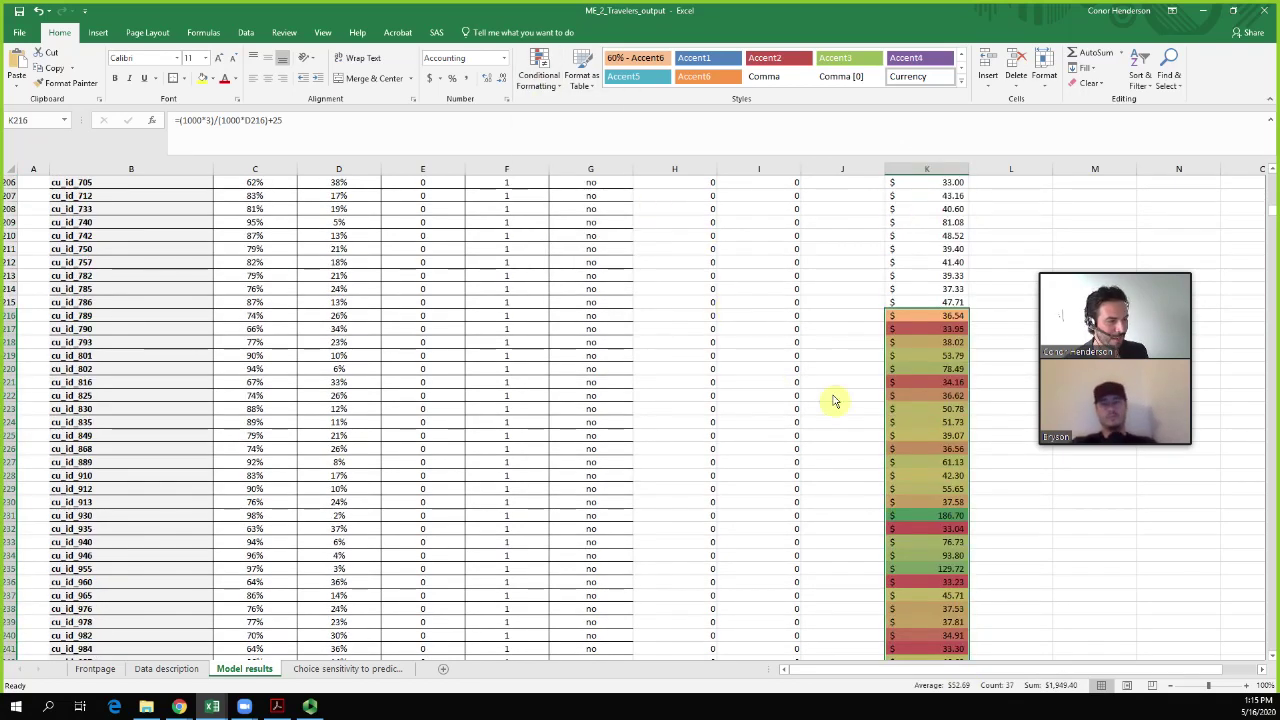
pyautogui.scroll(13, 944, 500)
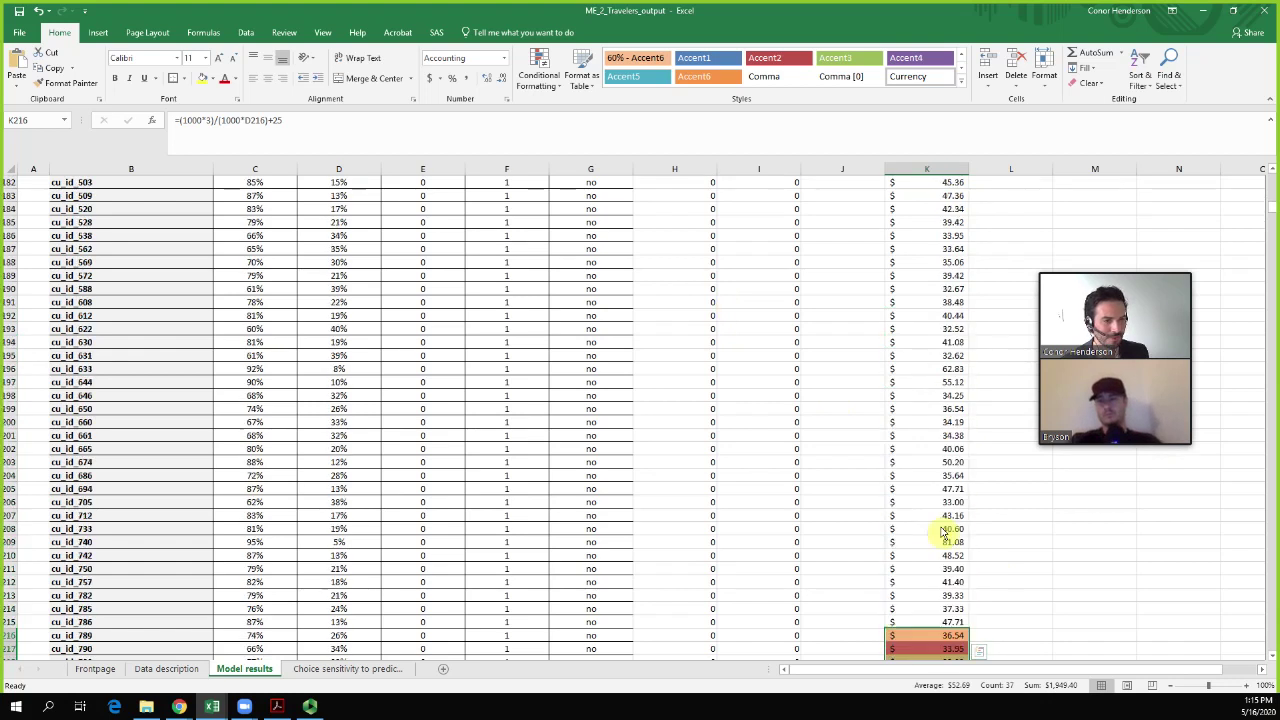
pyautogui.scroll(20, 440, 330)
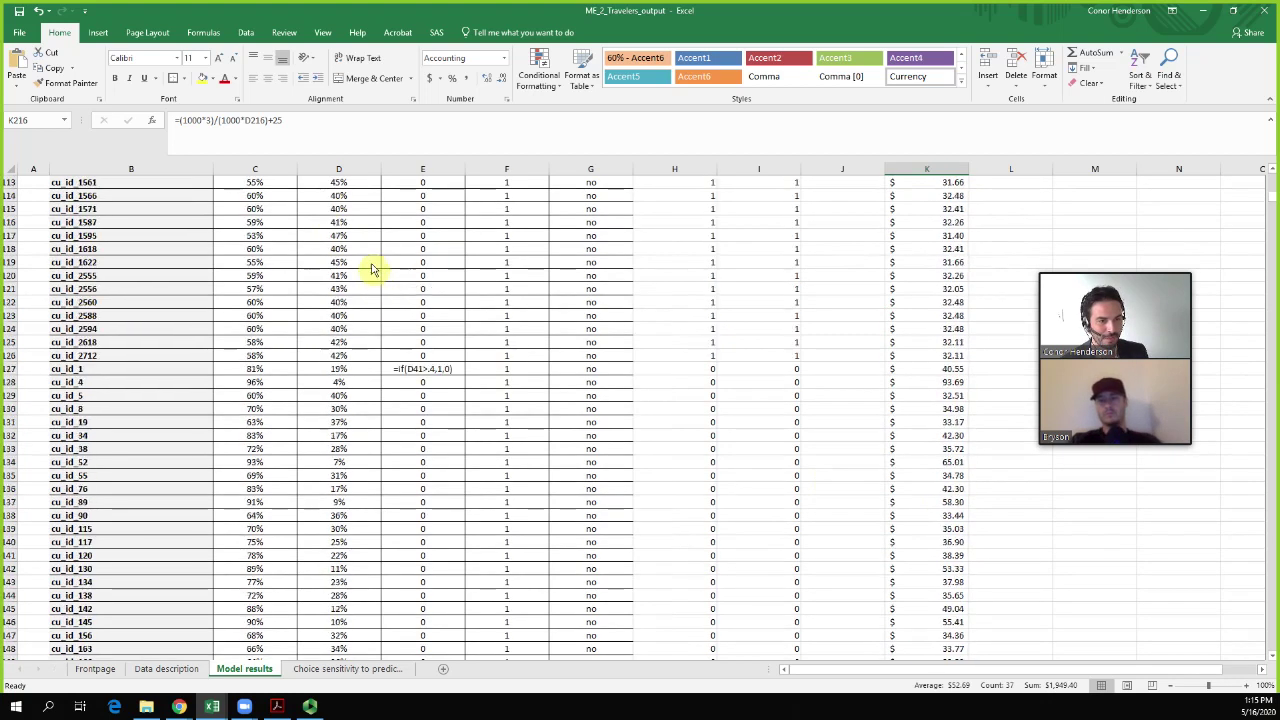
pyautogui.scroll(20, 372, 274)
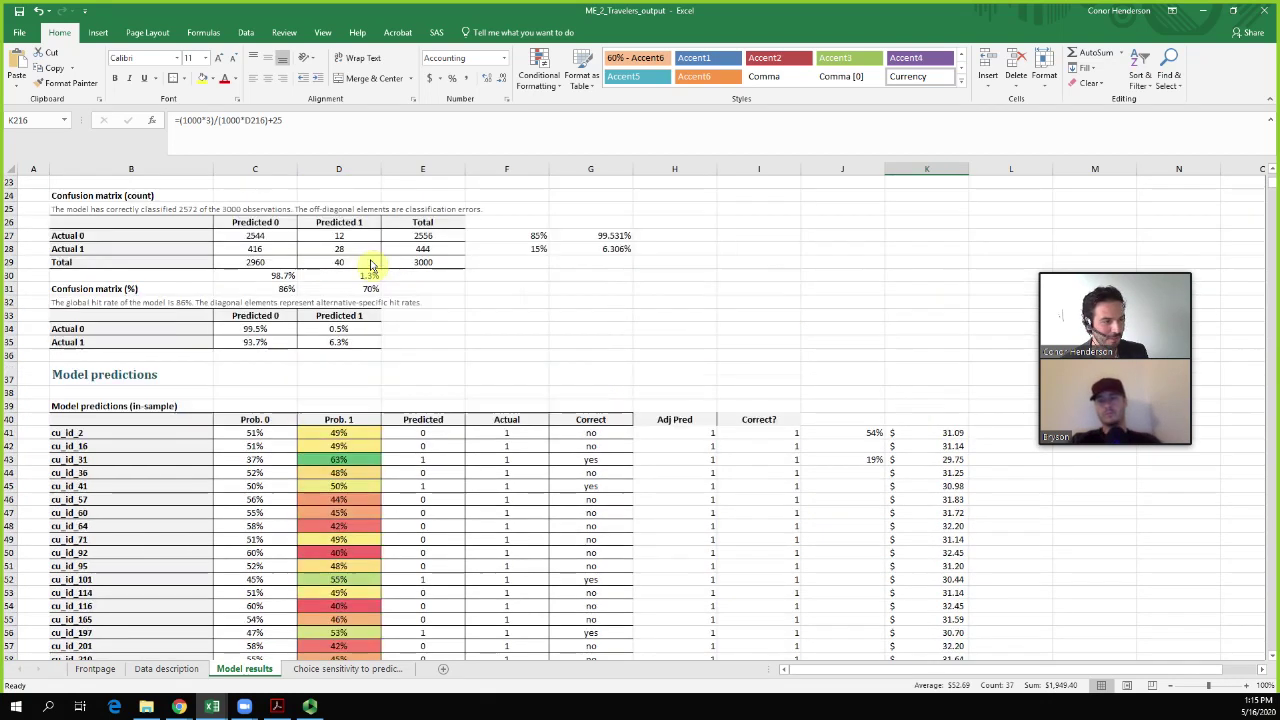
pyautogui.scroll(-4, 979, 438)
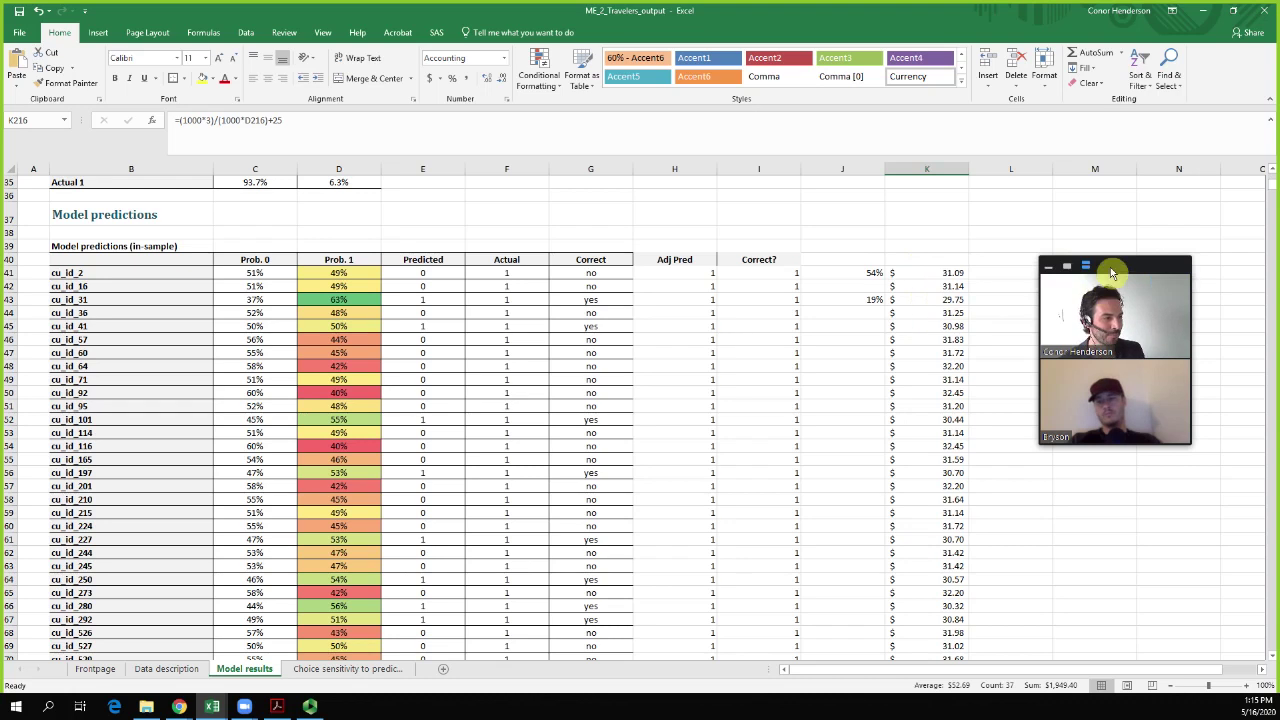
pyautogui.moveTo(1088, 270); pyautogui.dragTo(1054, 228)
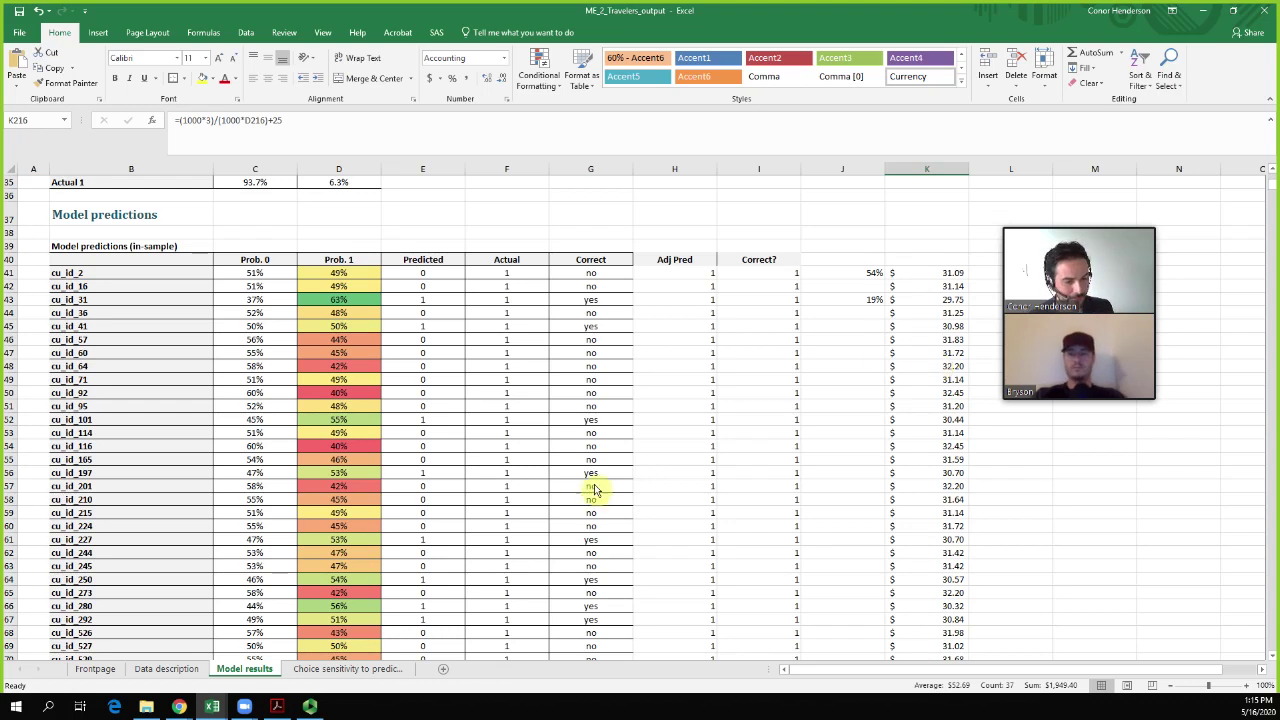
# Switch to the ME2_FinancialModeling workbook and review the traveler profiles listed in column B under Profiles
pyautogui.moveTo(212, 706)
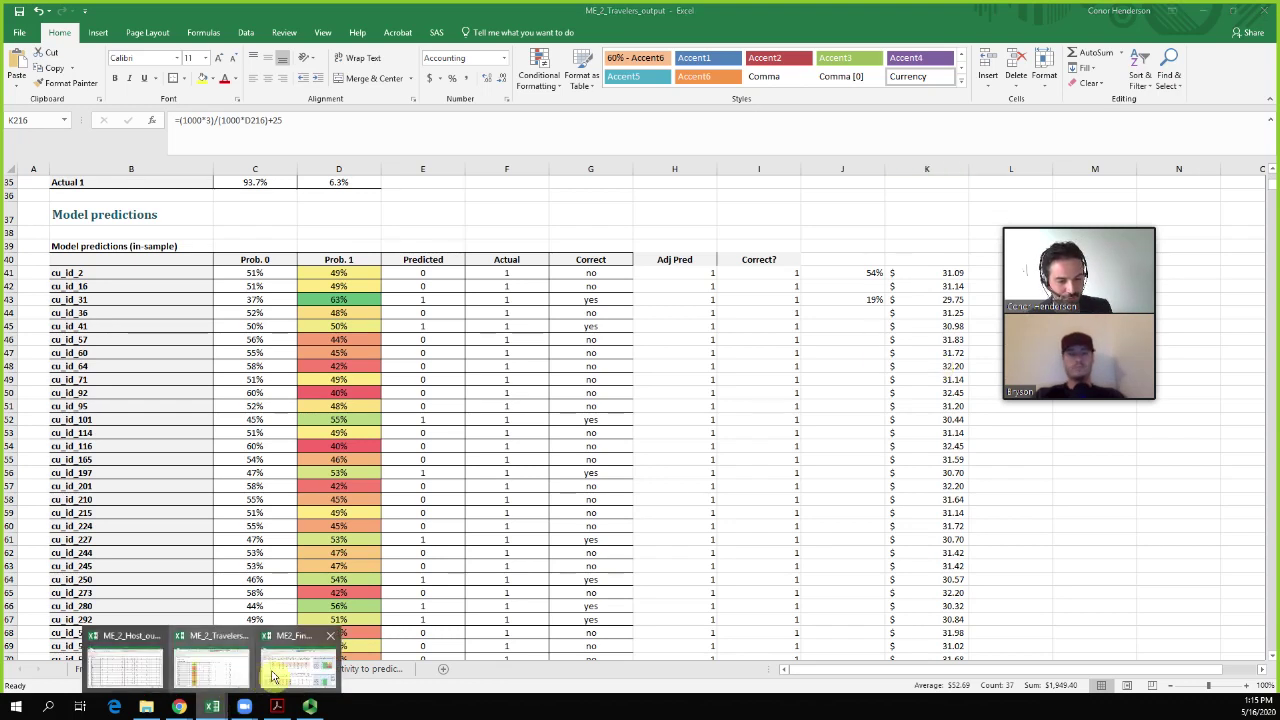
pyautogui.click(271, 677)
pyautogui.click(410, 400)
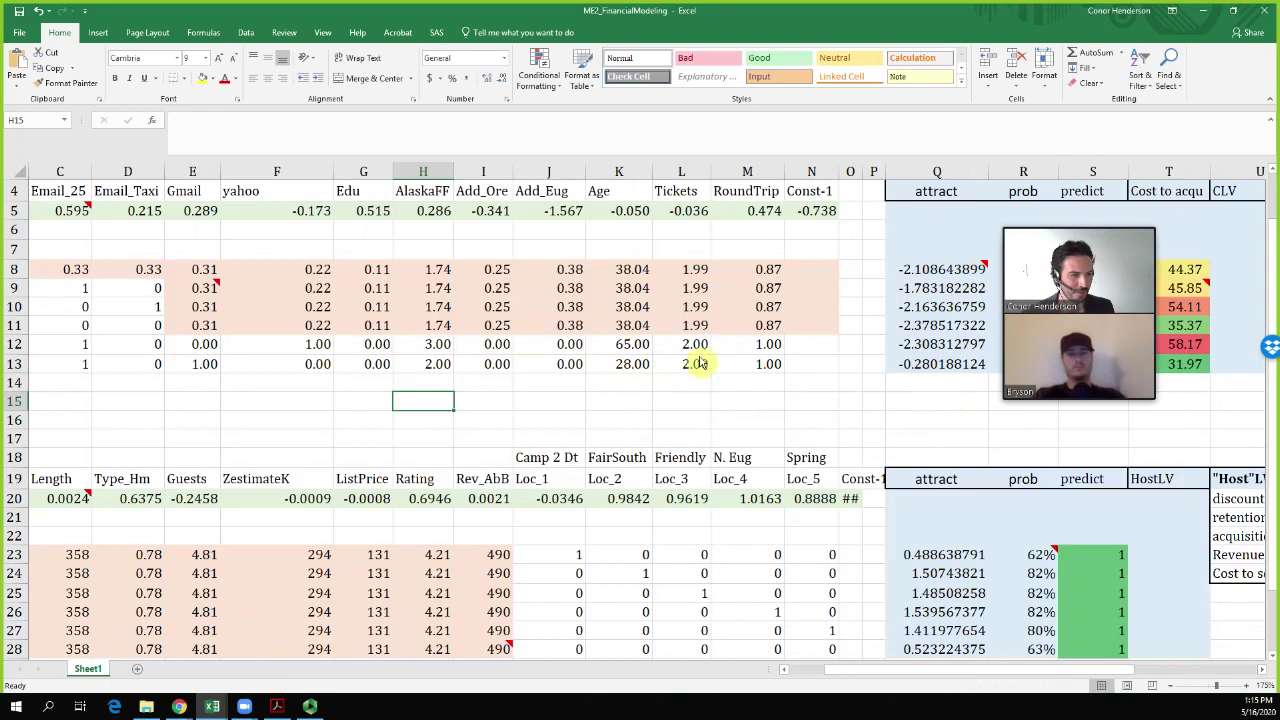
pyautogui.moveTo(1120, 241); pyautogui.dragTo(843, 468)
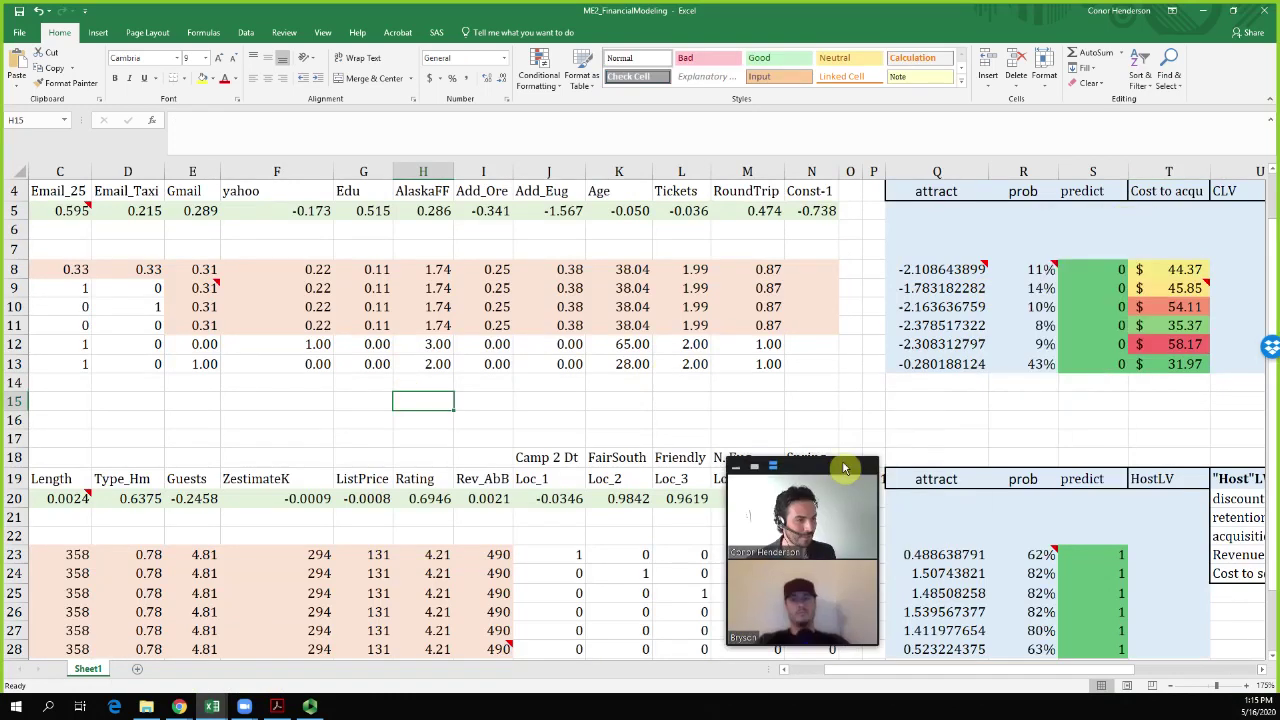
pyautogui.click(716, 363)
pyautogui.press('Left')
pyautogui.press('Left')
pyautogui.press('Left')
pyautogui.press('Left')
pyautogui.press('Left')
pyautogui.press('Left')
pyautogui.press('Left')
pyautogui.press('Left')
pyautogui.press('Left')
pyautogui.press('Left')
pyautogui.press('Left')
pyautogui.press('Left')
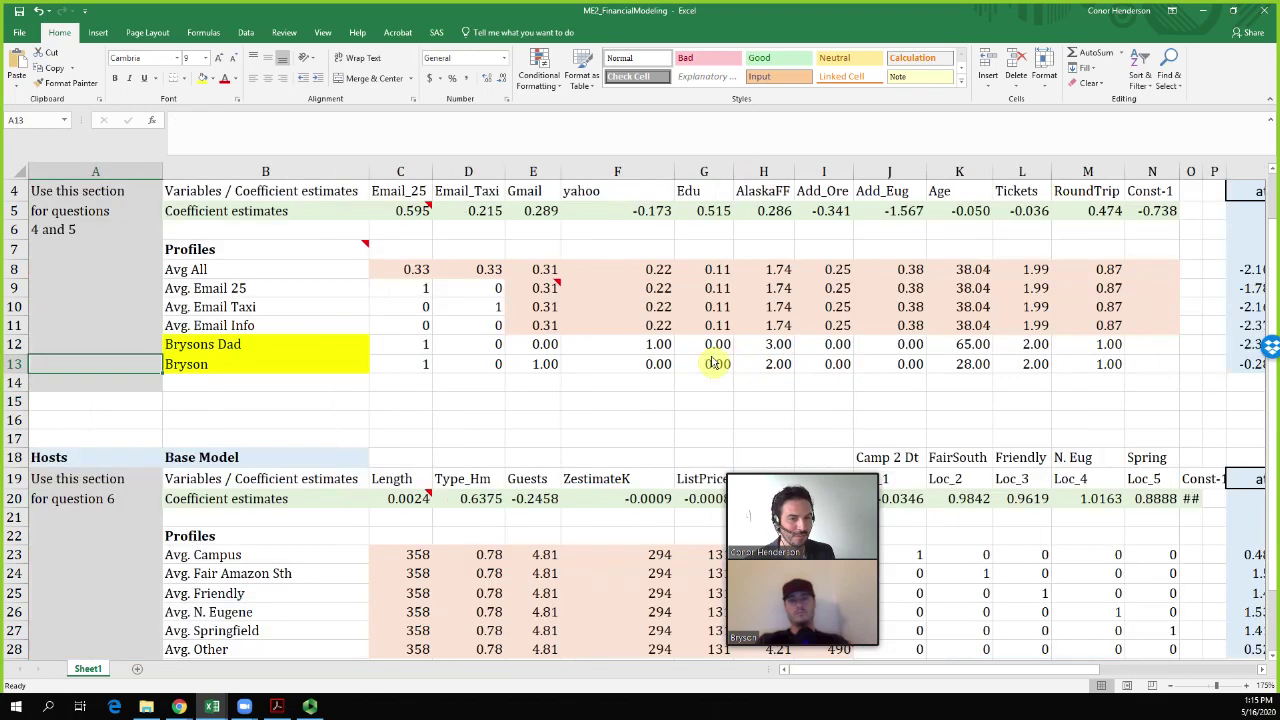
pyautogui.click(248, 256)
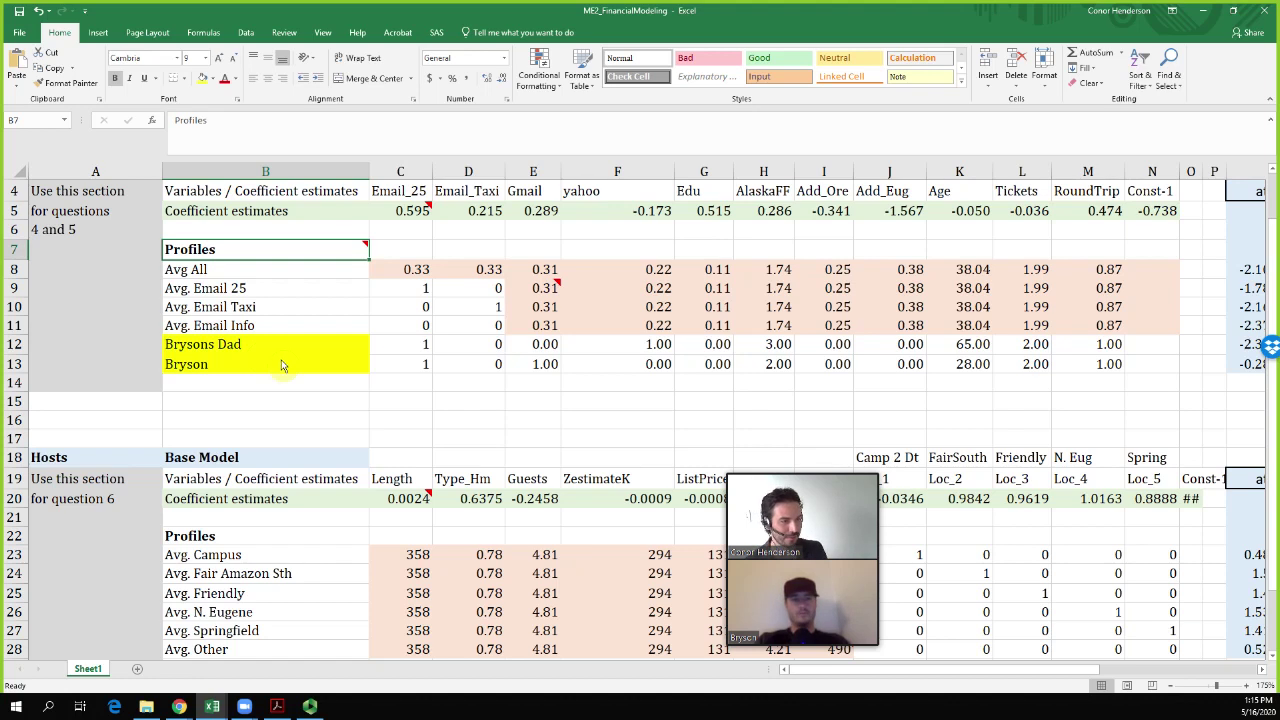
# Examine the first yellow-highlighted custom profile in row 12, from its variable values to its probability and cost to acquire
pyautogui.click(557, 350)
pyautogui.press('Right')
pyautogui.press('Right')
pyautogui.press('Right')
pyautogui.press('Right')
pyautogui.press('Right')
pyautogui.press('Right')
pyautogui.press('Right')
pyautogui.press('Right')
pyautogui.press('Right')
pyautogui.press('Right')
pyautogui.press('Right')
pyautogui.press('Right')
pyautogui.press('Right')
pyautogui.press('Right')
pyautogui.press('Right')
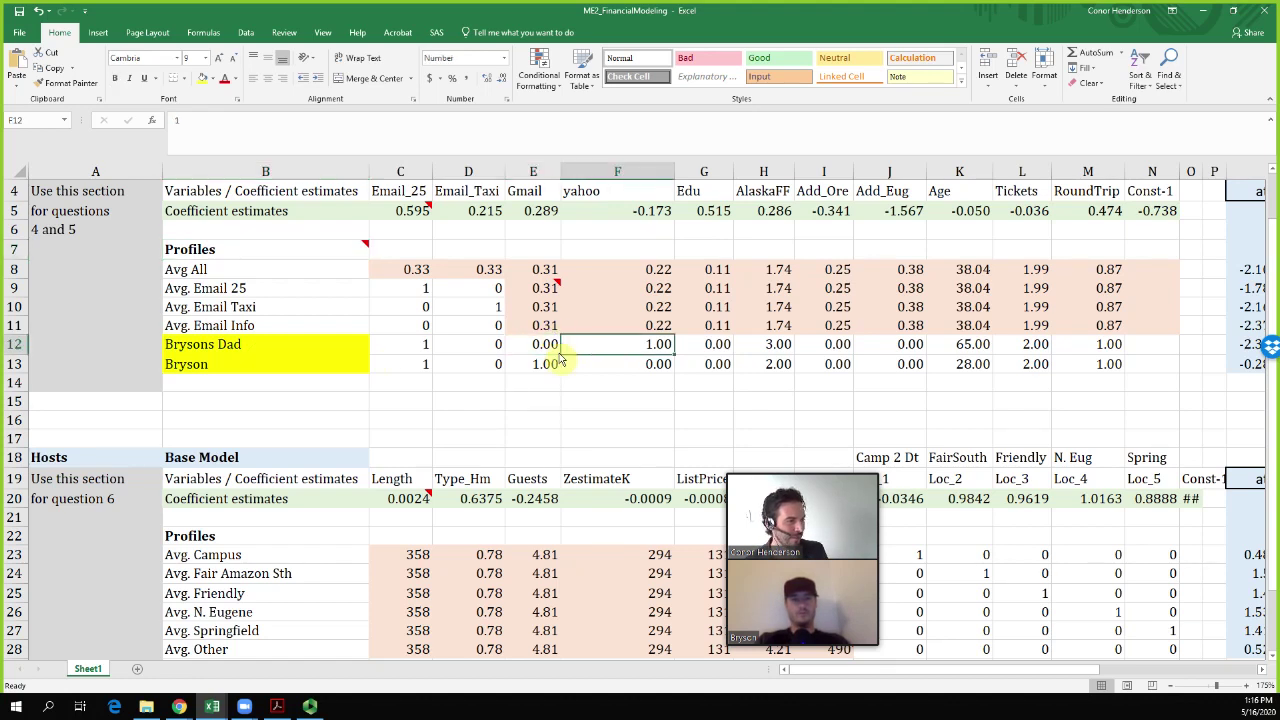
pyautogui.press('Left')
pyautogui.press('Left')
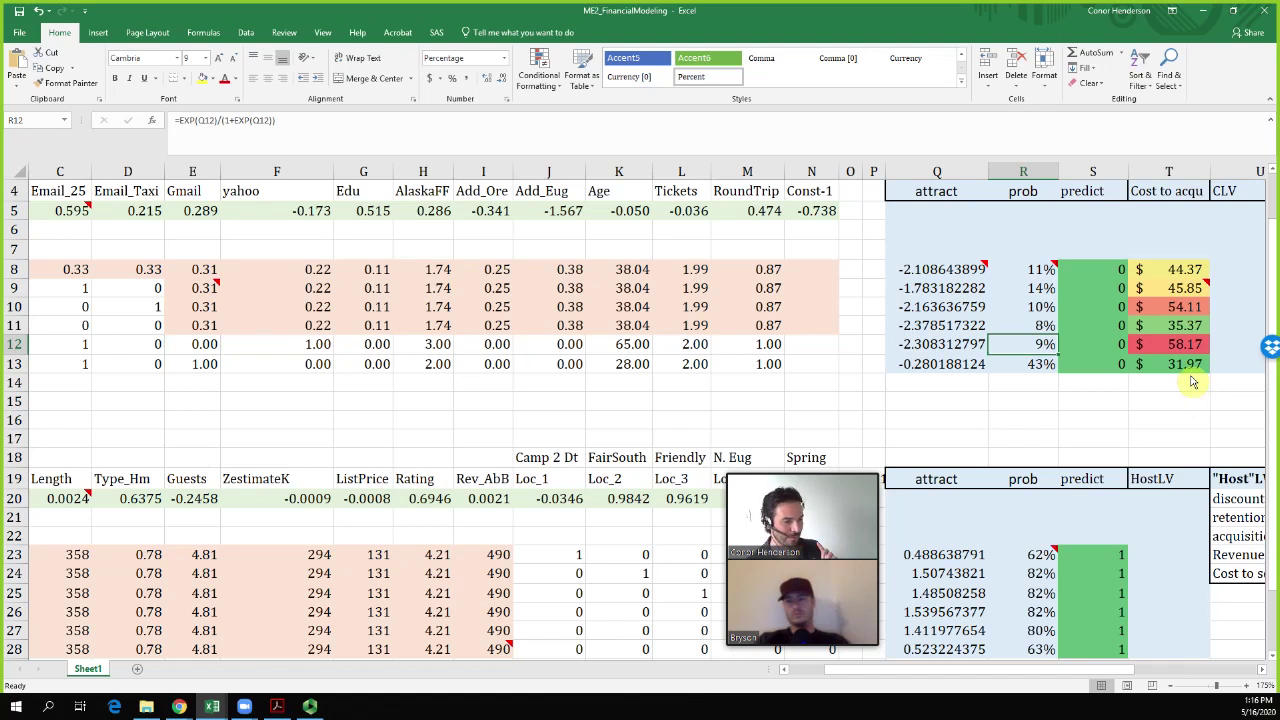
pyautogui.press('Right')
pyautogui.press('Right')
pyautogui.press('Right')
pyautogui.press('Right')
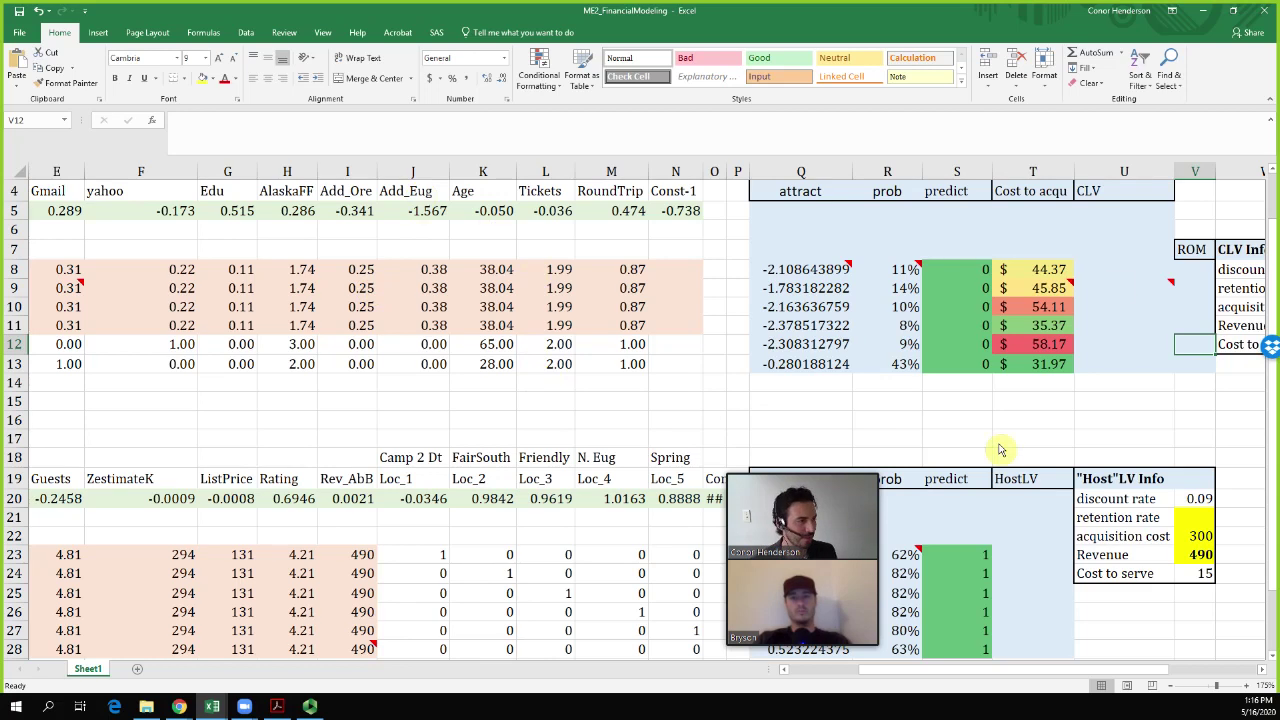
# Review the empty CLV and ROM cells and the CLV Info inputs from discount rate to cost to serve
pyautogui.click(1111, 271)
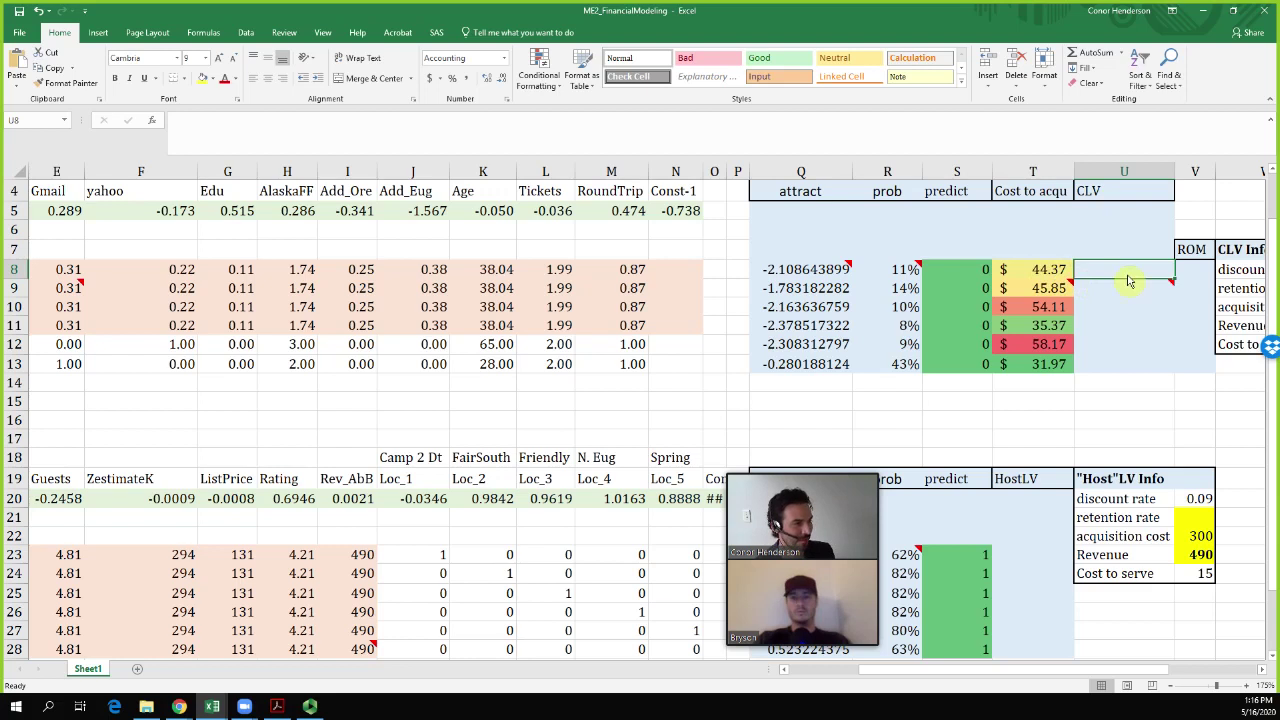
pyautogui.press('Right')
pyautogui.press('Right')
pyautogui.press('Right')
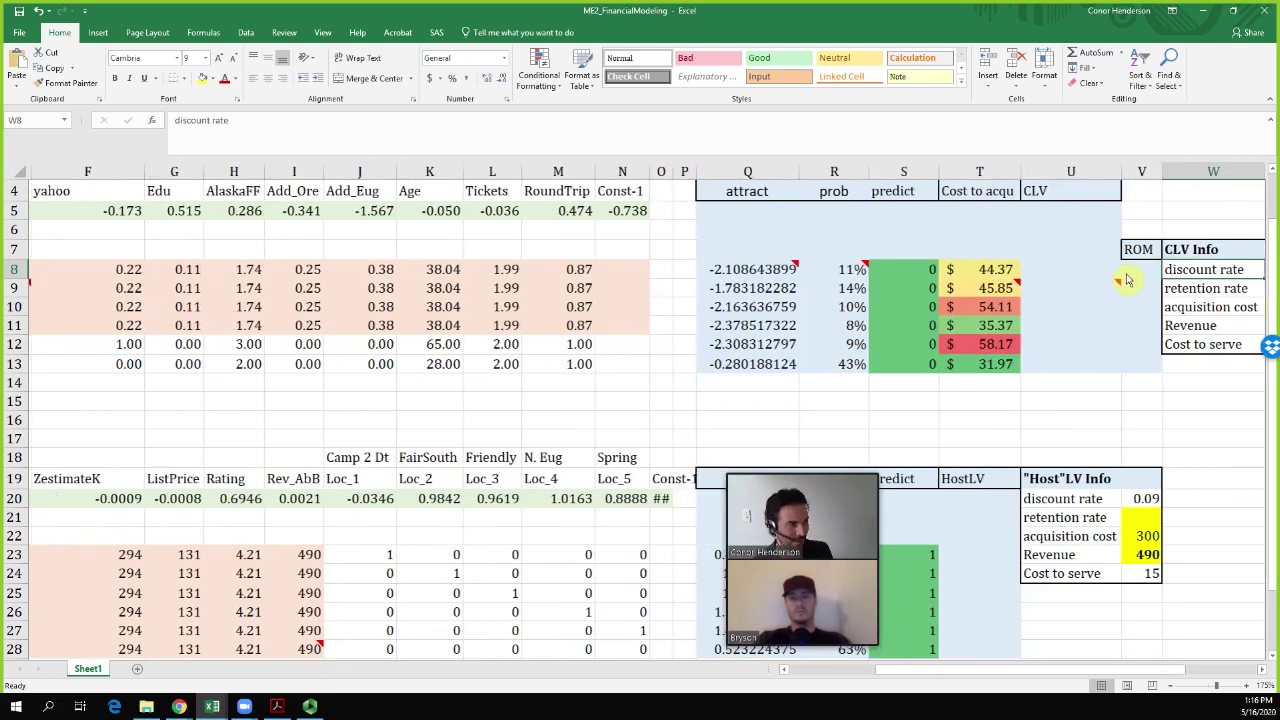
pyautogui.press('Down')
pyautogui.press('Down')
pyautogui.press('Down')
pyautogui.press('Down')
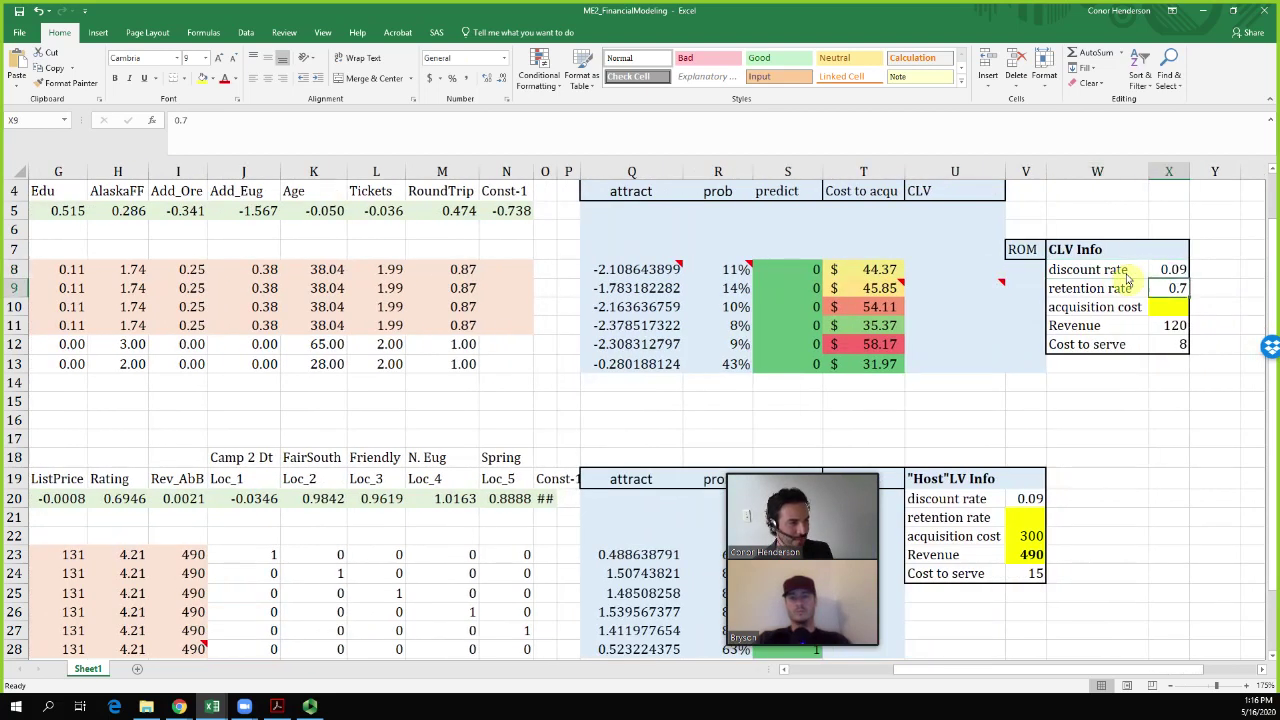
pyautogui.press('Left')
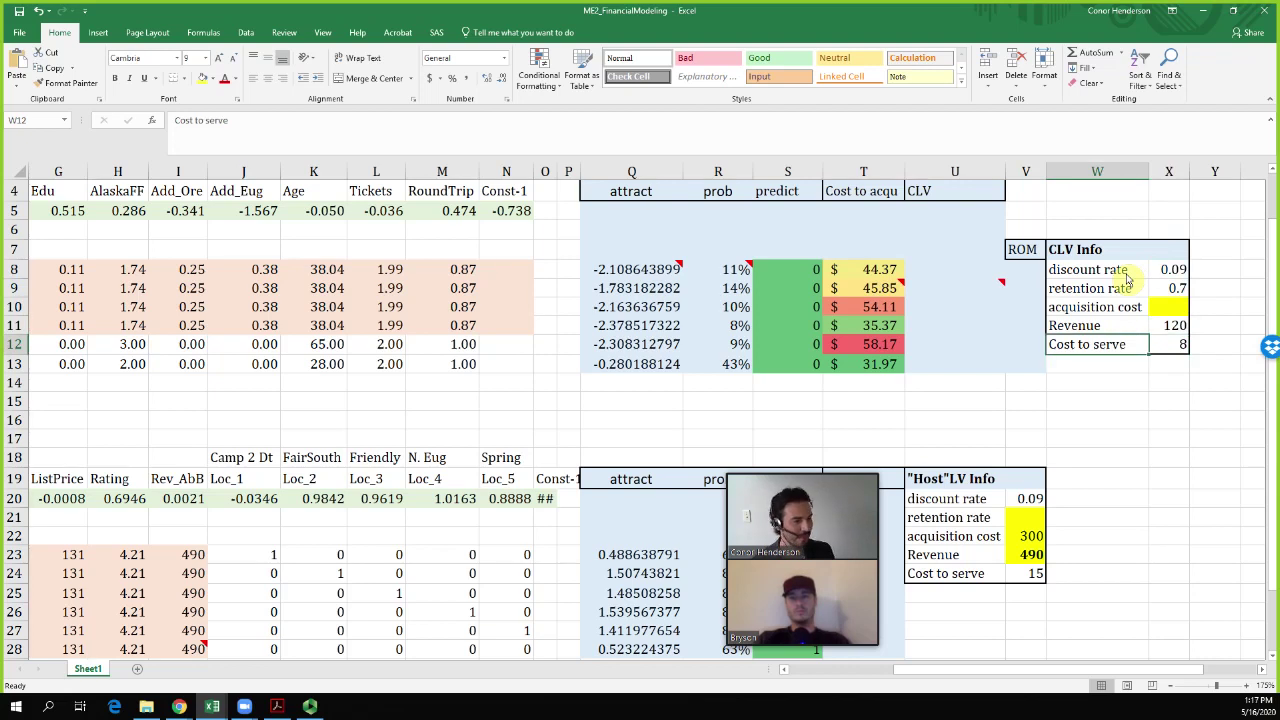
# Examine the host location columns in the Hosts base model, then the revenue and other CLV Info values in X8:X12
pyautogui.moveTo(838, 470); pyautogui.dragTo(1200, 450)
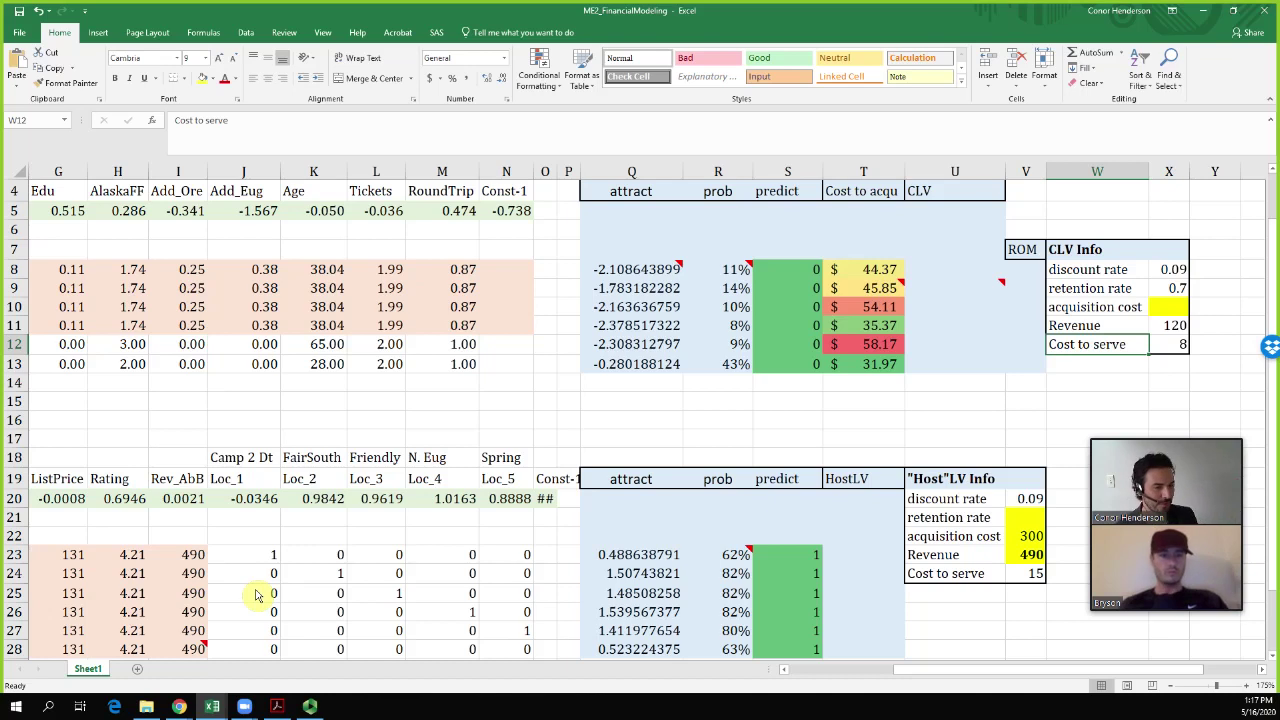
pyautogui.click(245, 460)
pyautogui.moveTo(312, 458); pyautogui.dragTo(343, 573)
pyautogui.moveTo(376, 458); pyautogui.dragTo(386, 610)
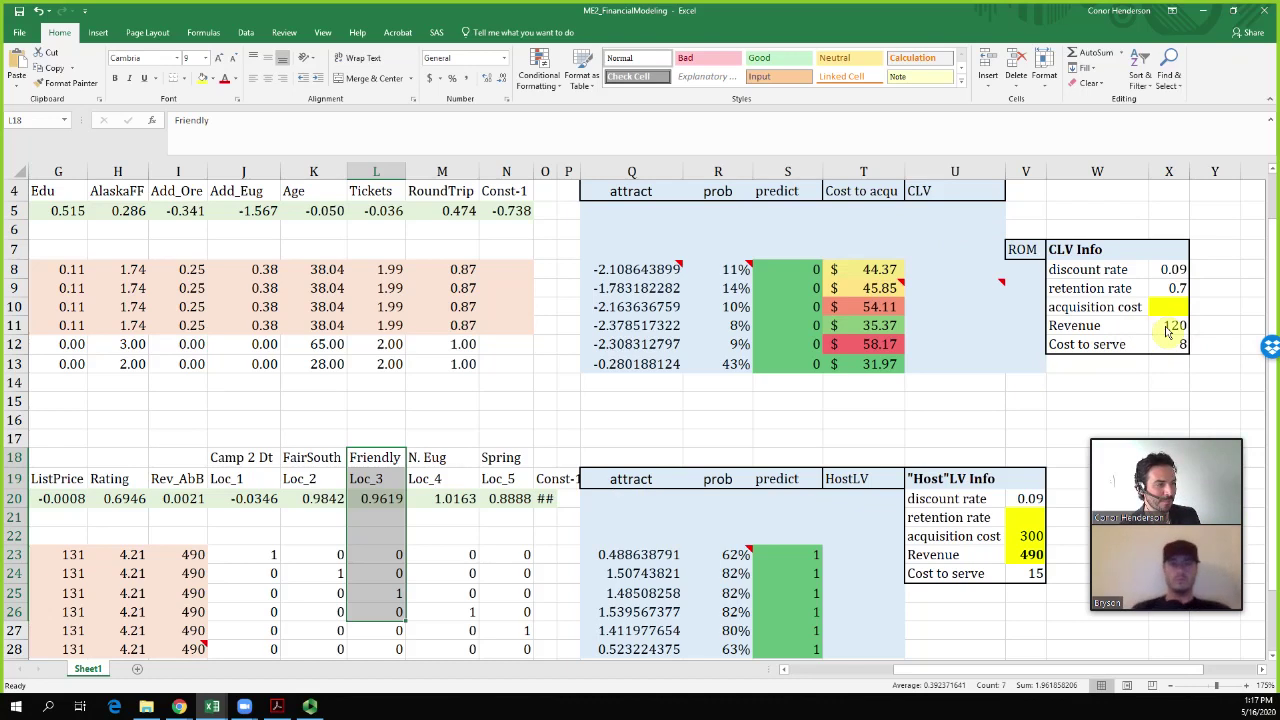
pyautogui.click(1168, 333)
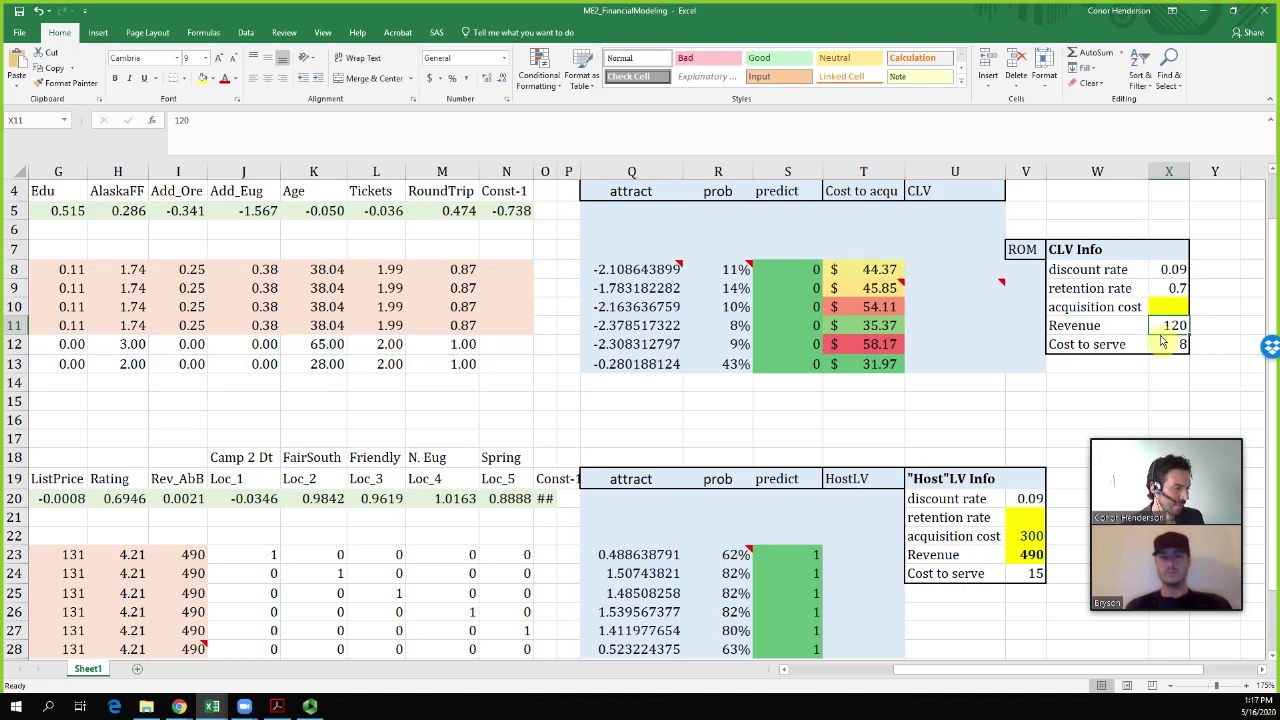
pyautogui.moveTo(1150, 435)
pyautogui.moveTo(1157, 432); pyautogui.dragTo(1114, 402)
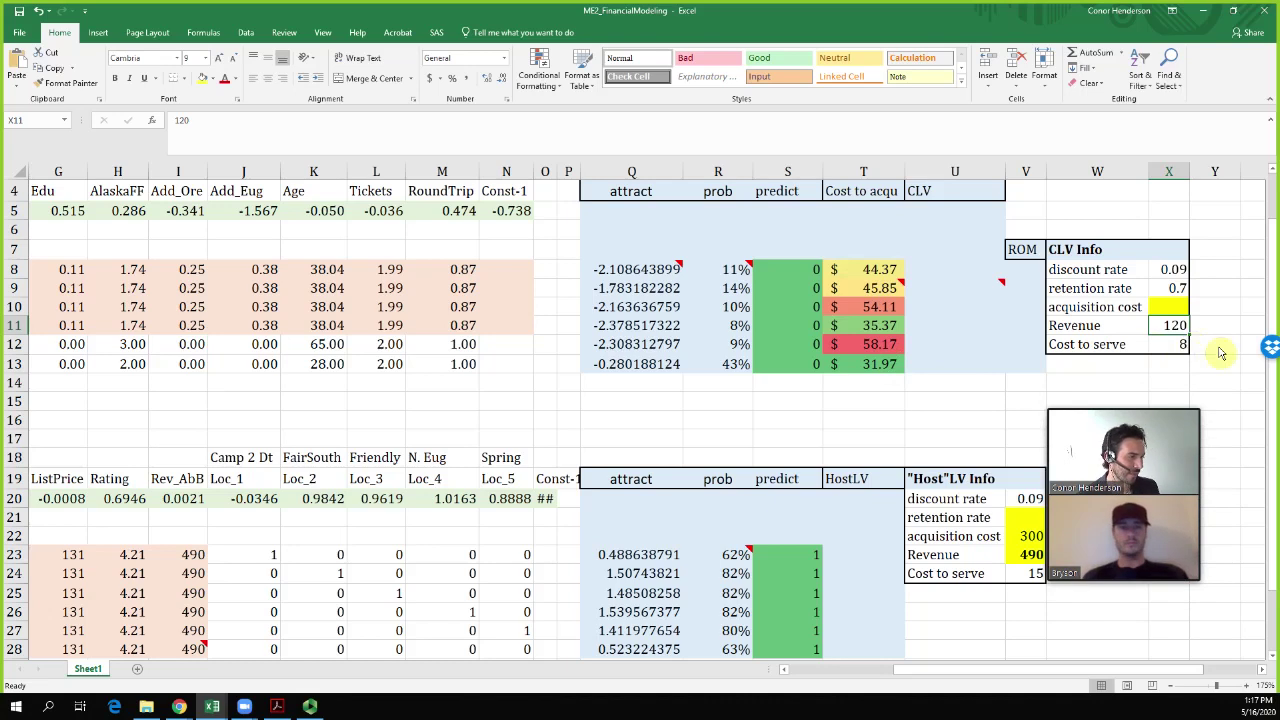
pyautogui.moveTo(1170, 274); pyautogui.dragTo(1167, 356)
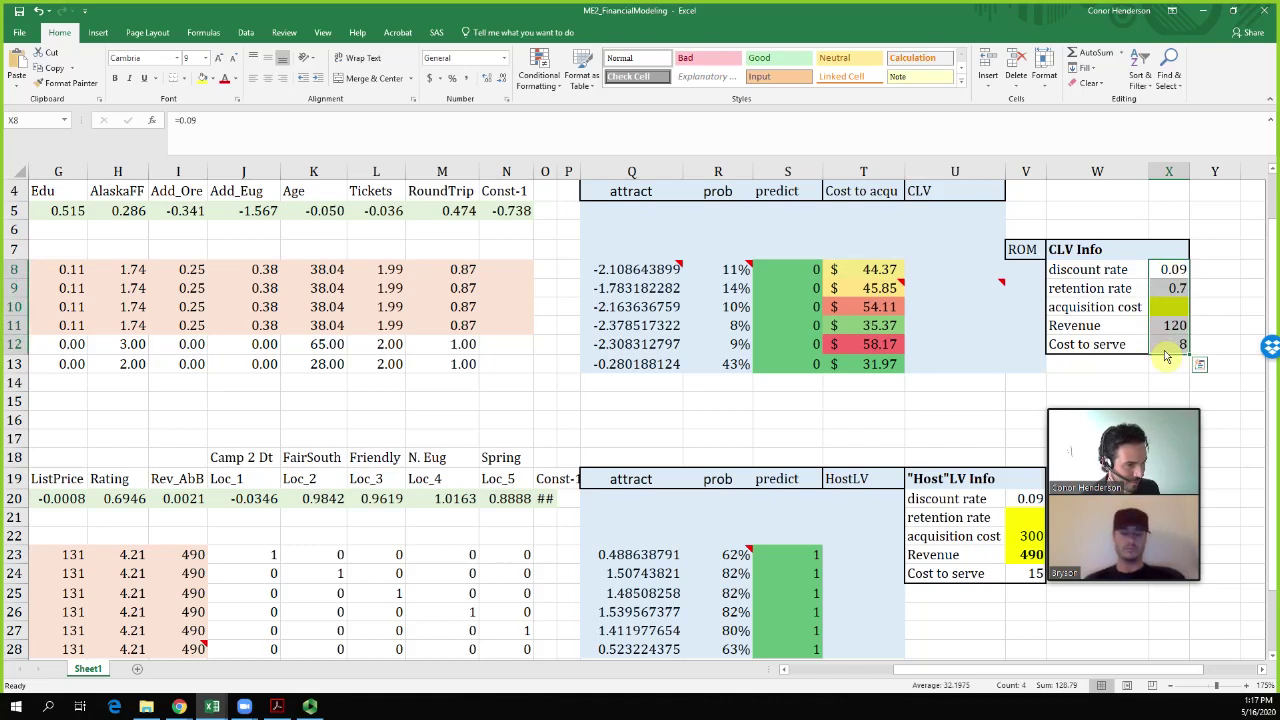
# Begin the CLV formula in U8 as revenue minus cost to serve, multiplied by the retention rate: =(X11-X12)*X9
pyautogui.click(946, 273)
pyautogui.moveTo(953, 300)
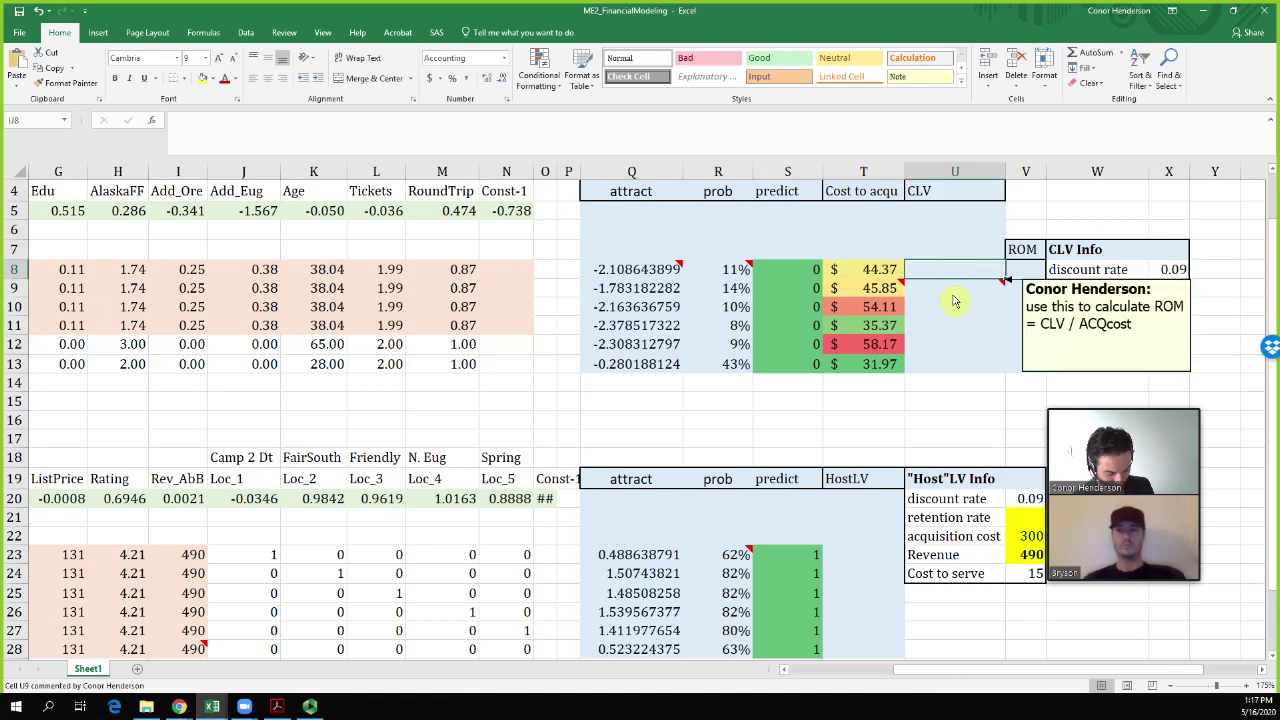
pyautogui.write('=')
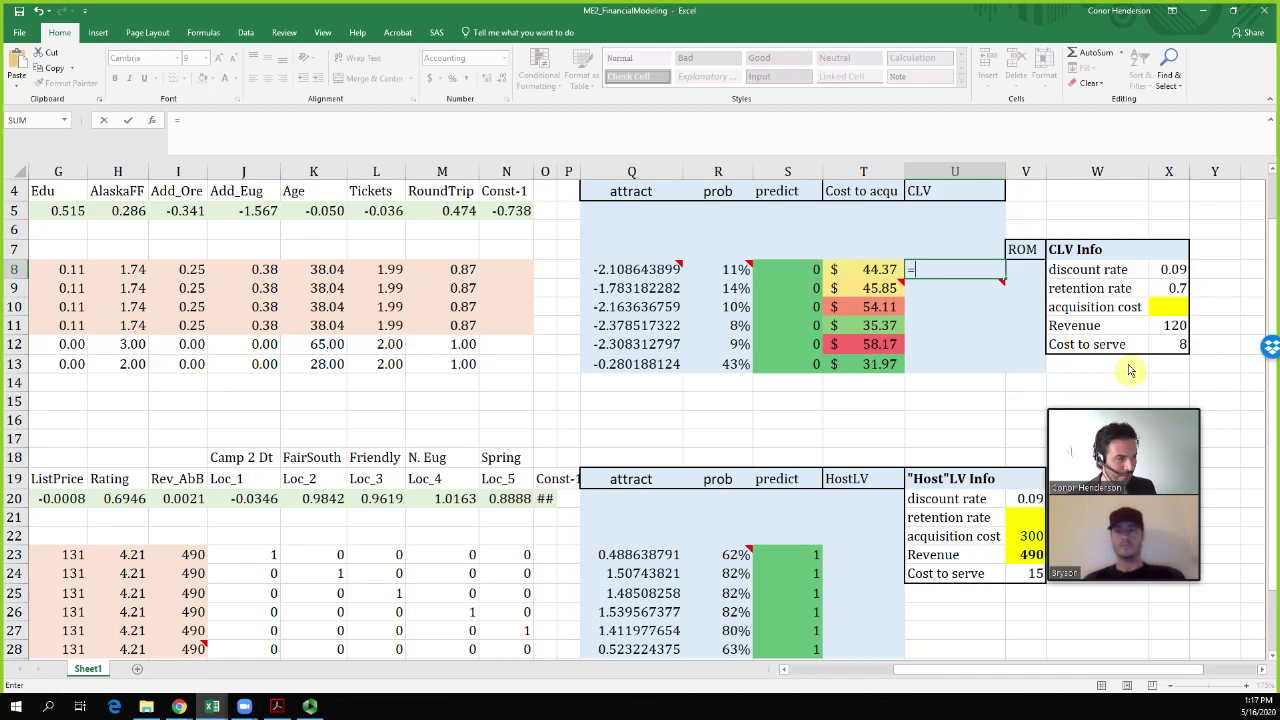
pyautogui.write('(')
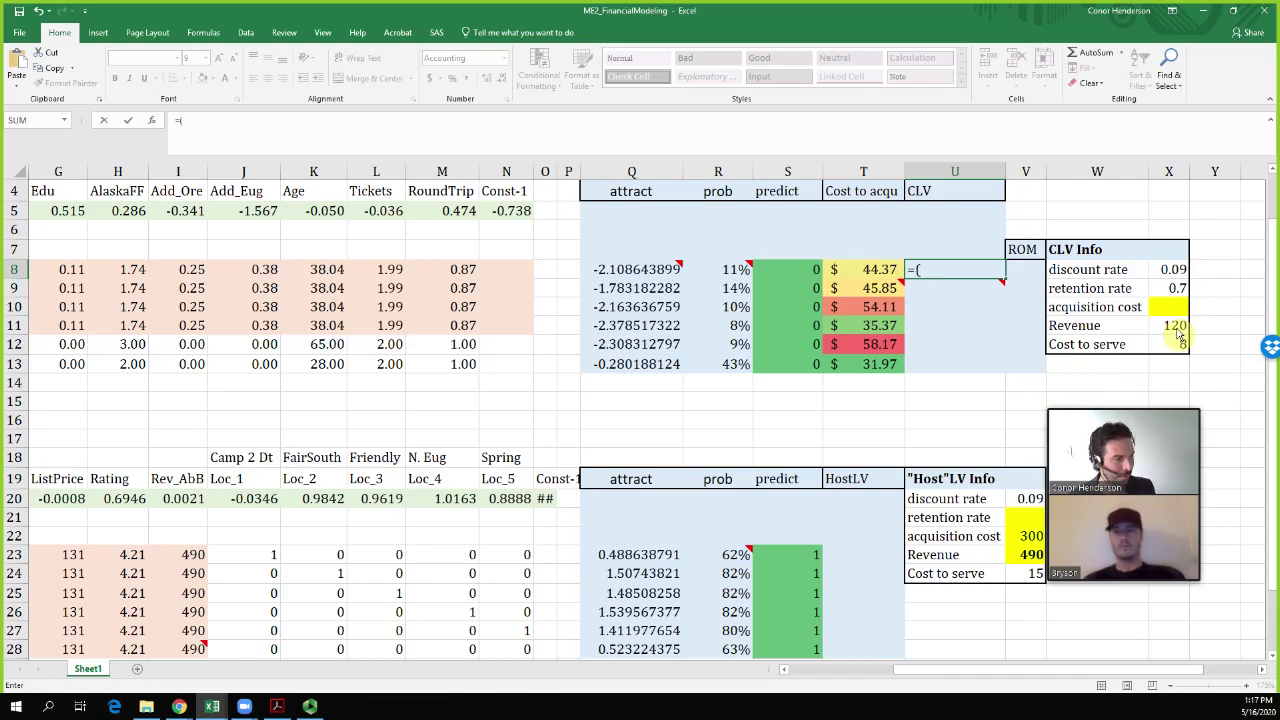
pyautogui.click(1181, 334)
pyautogui.write('-')
pyautogui.click(1181, 346)
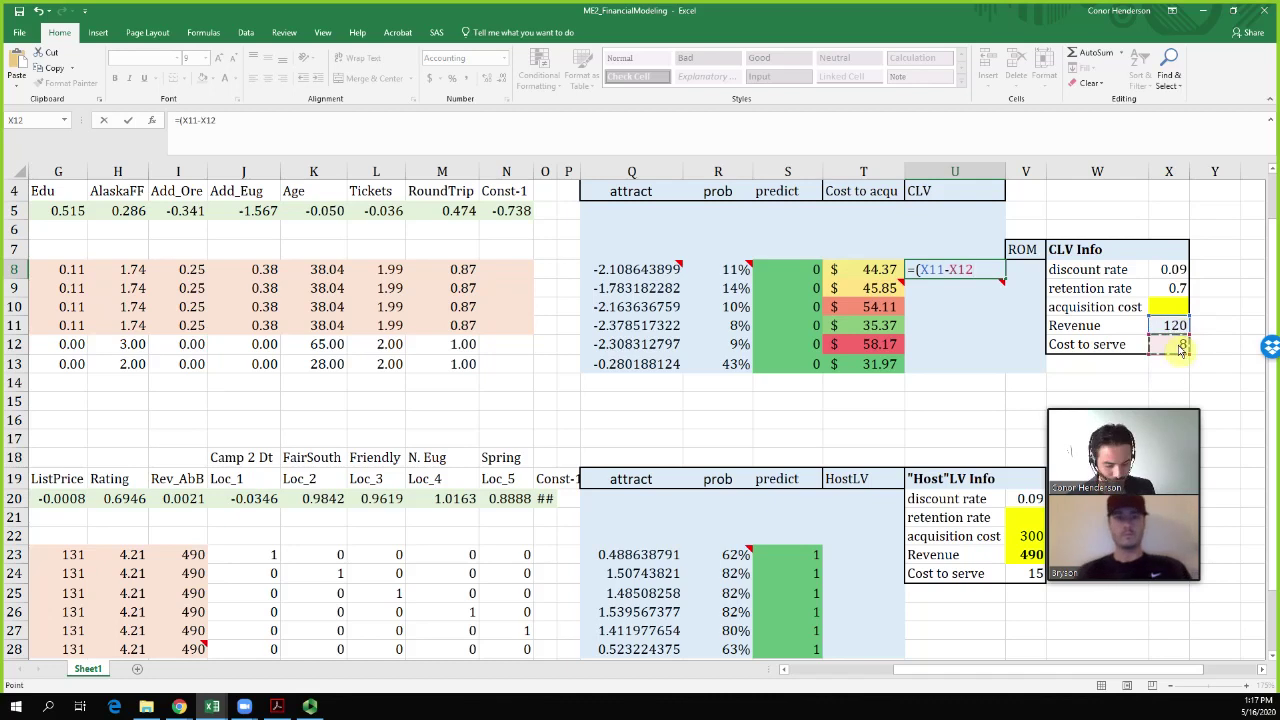
pyautogui.write(')*')
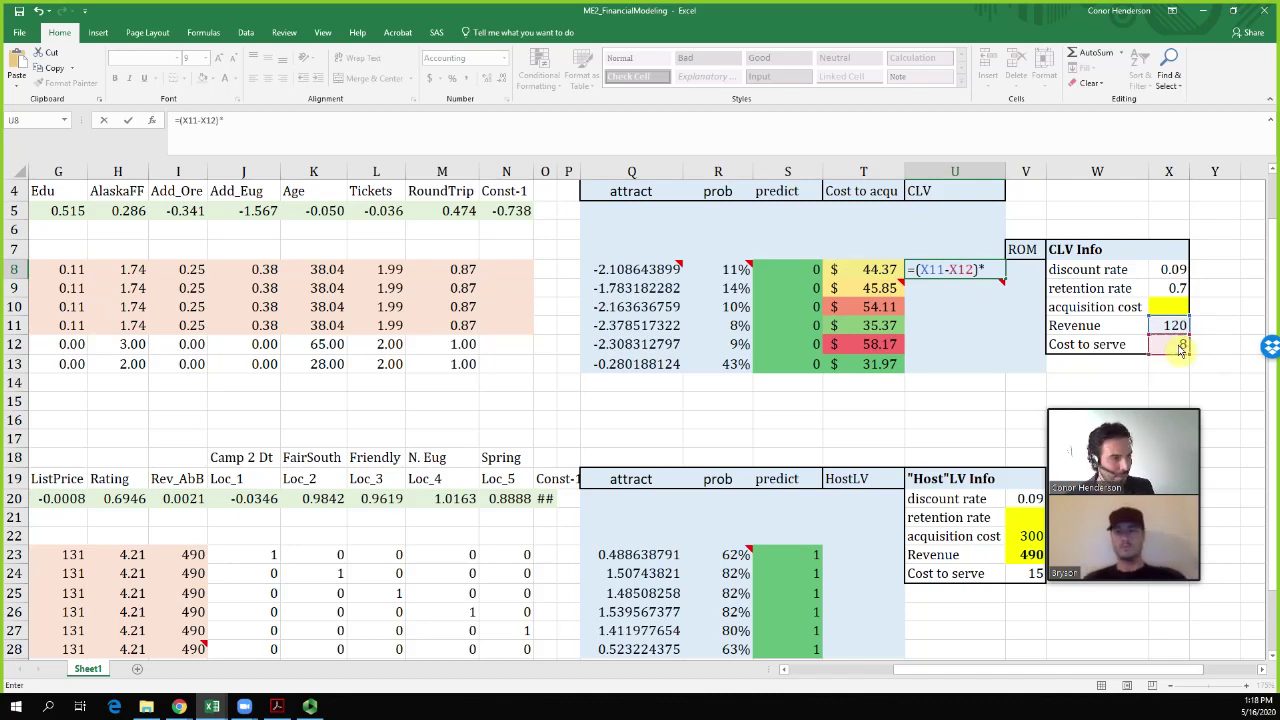
pyautogui.click(1176, 290)
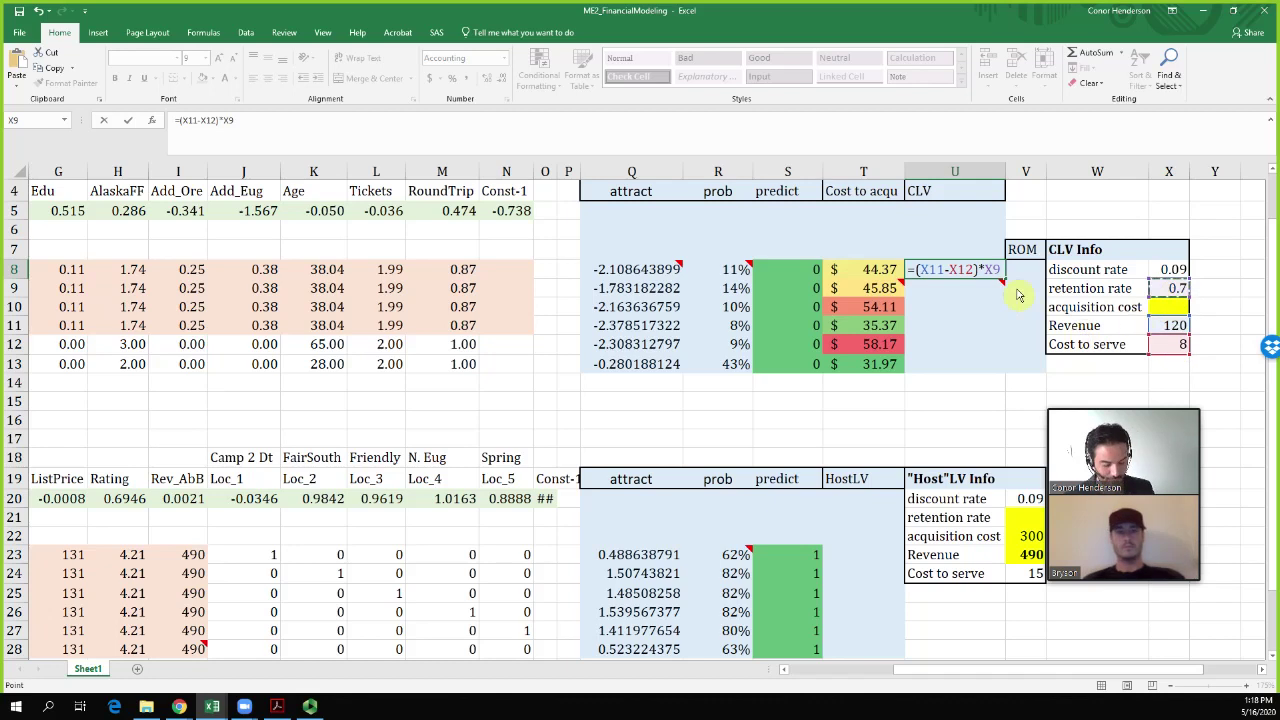
# Extend the CLV formula in U8 with the discounting divisor and acquisition cost: =((X11-X12)*X9)/(1+X8-X9)-T8
pyautogui.write(')')
pyautogui.click(926, 272)
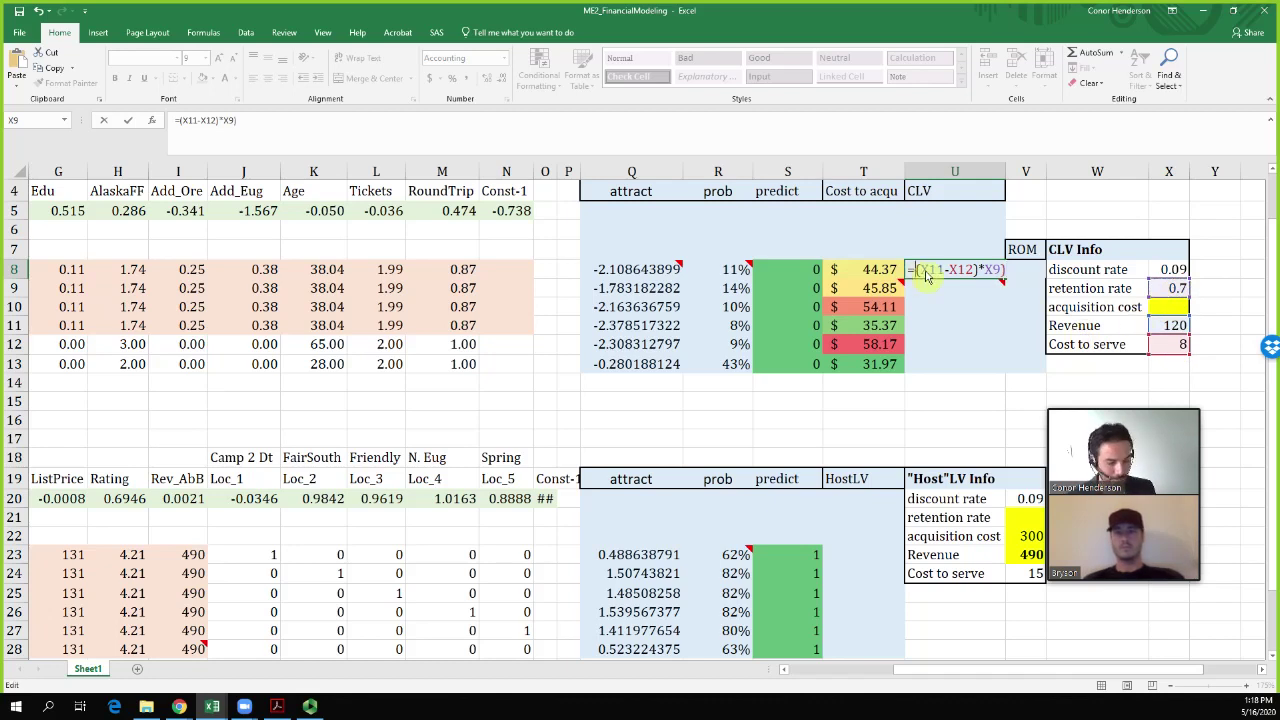
pyautogui.write('(')
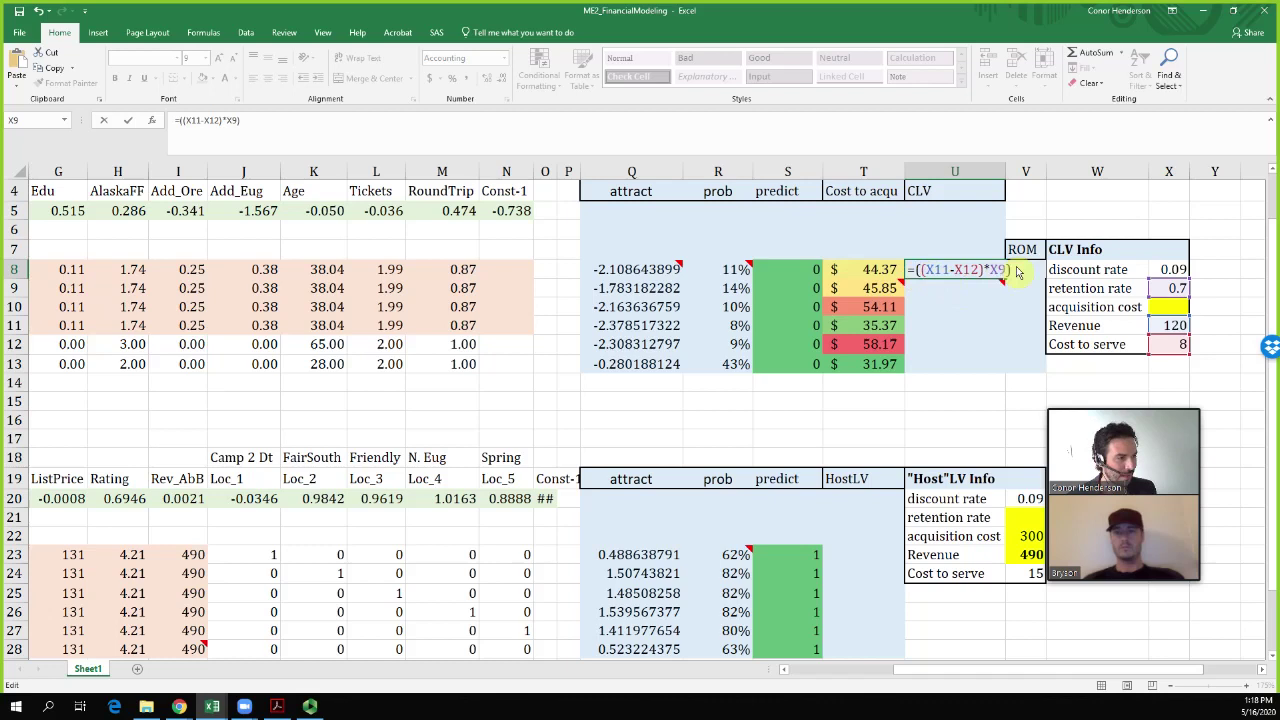
pyautogui.write('/')
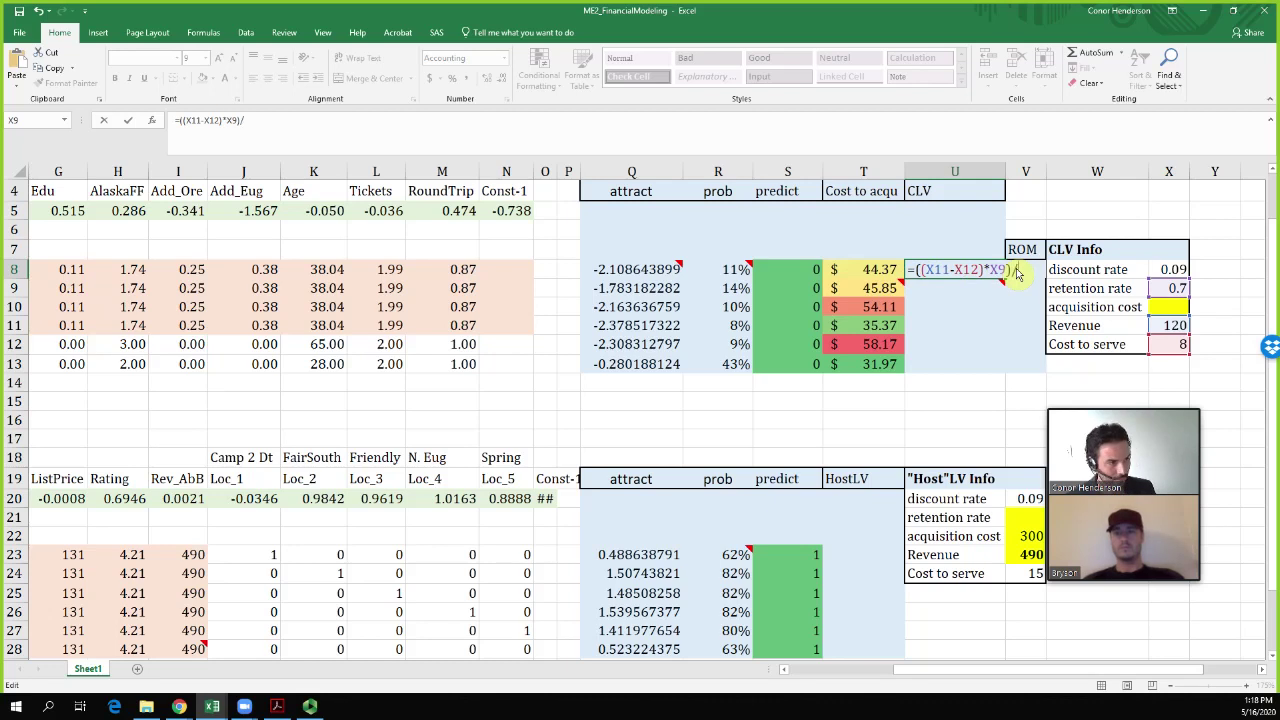
pyautogui.write('(1+')
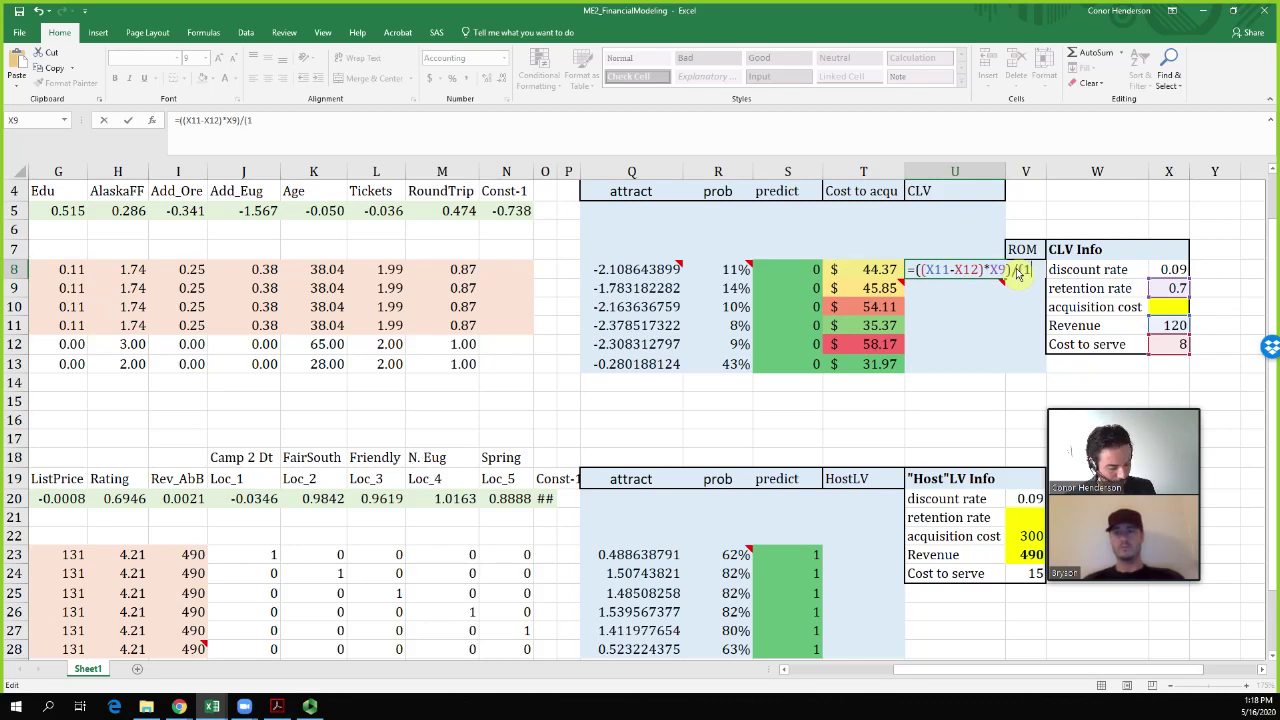
pyautogui.click(1176, 271)
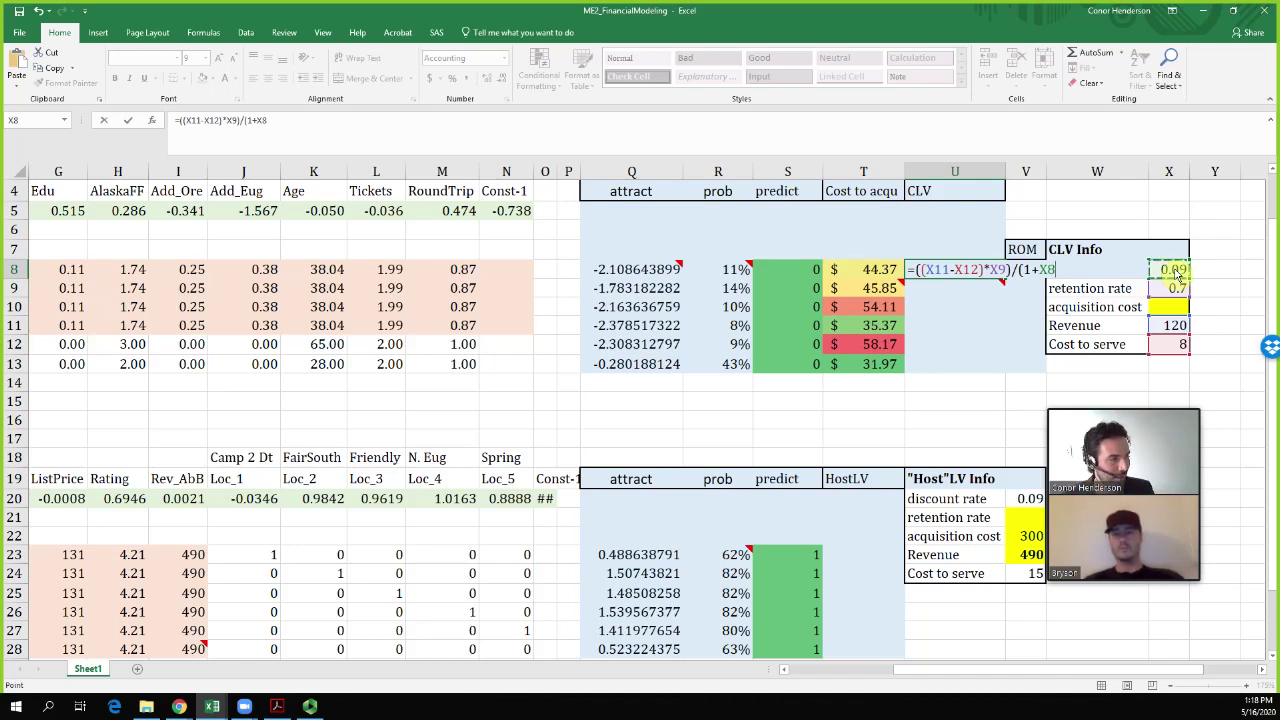
pyautogui.write('-')
pyautogui.click(1177, 293)
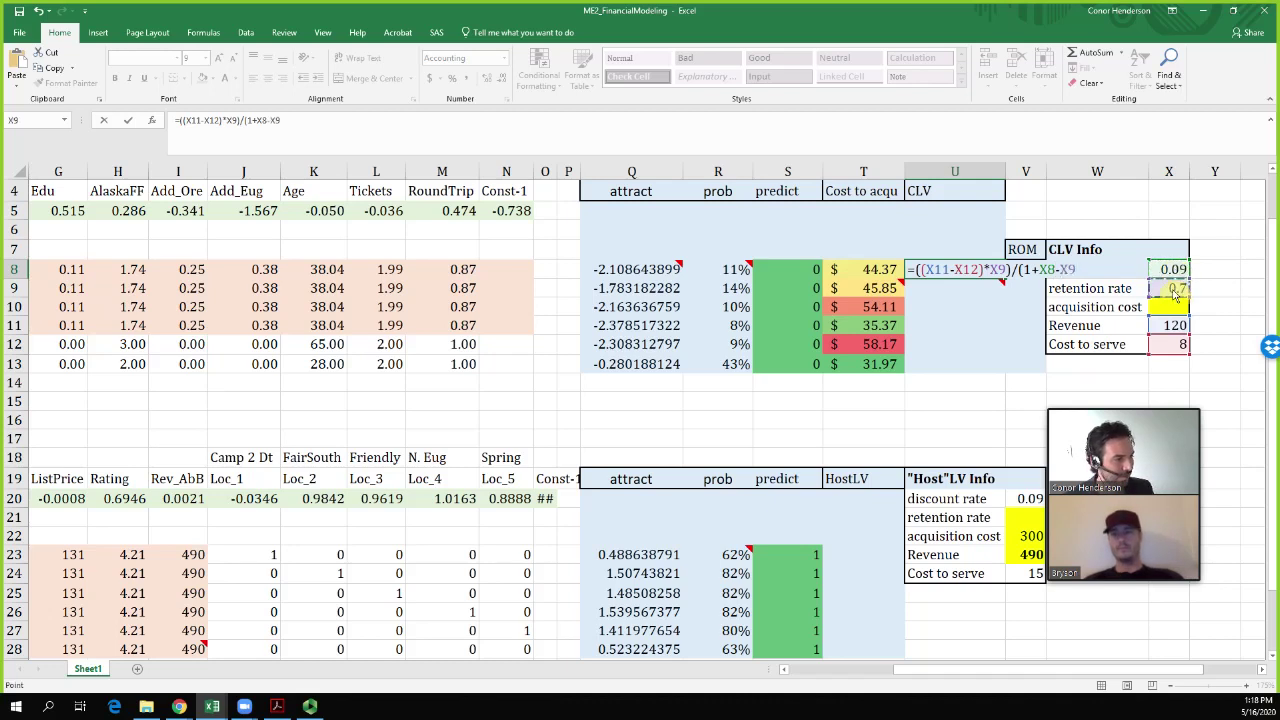
pyautogui.write(')')
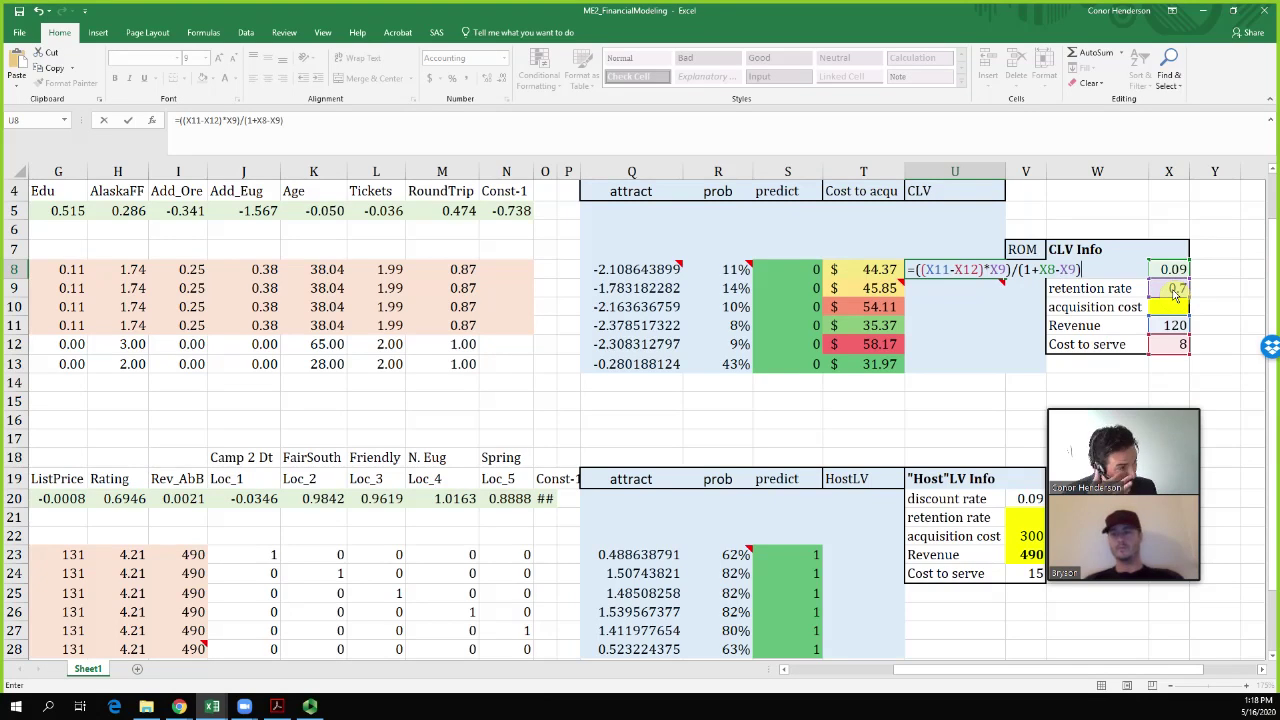
pyautogui.write('-')
pyautogui.click(862, 269)
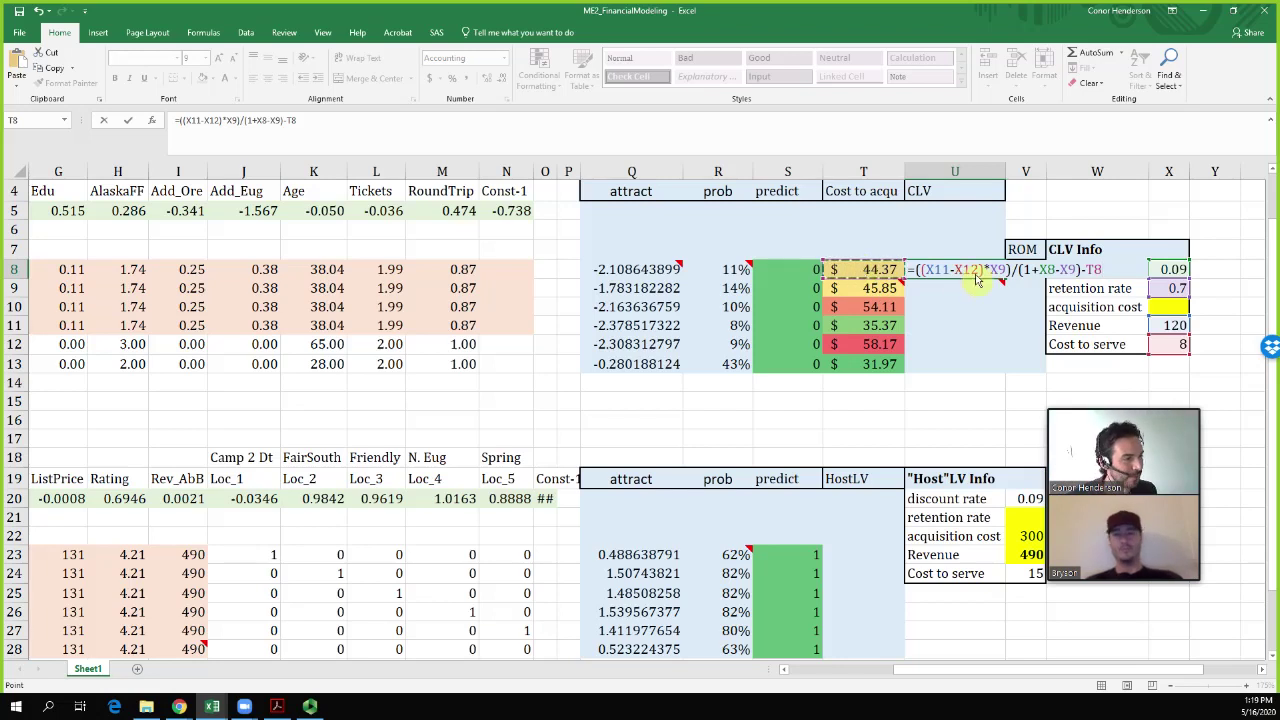
# Lock the row numbers of the CLV Info references in the U8 formula with $, and copy it through U13
pyautogui.click(933, 272)
pyautogui.write('$')
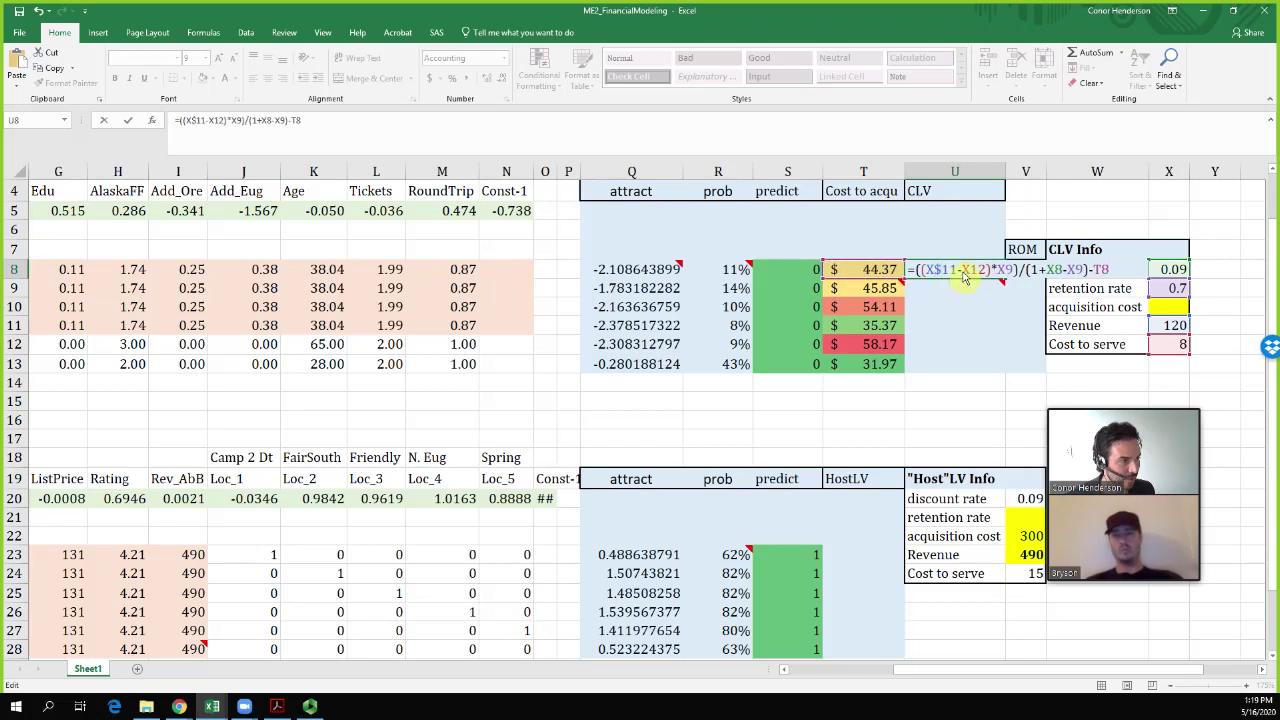
pyautogui.click(969, 271)
pyautogui.write('$')
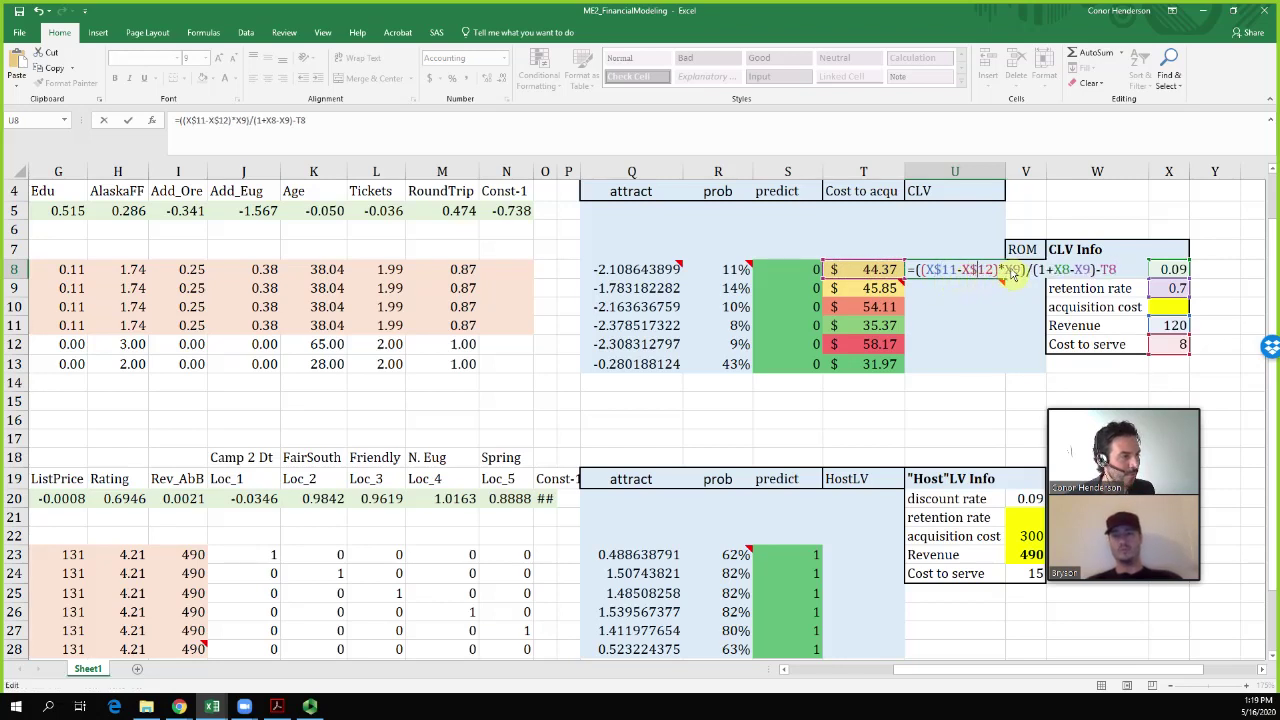
pyautogui.click(1008, 271)
pyautogui.write('$')
pyautogui.click(1064, 271)
pyautogui.write('$')
pyautogui.click(1097, 270)
pyautogui.write('$')
pyautogui.hotkey('ctrl', 'Return')
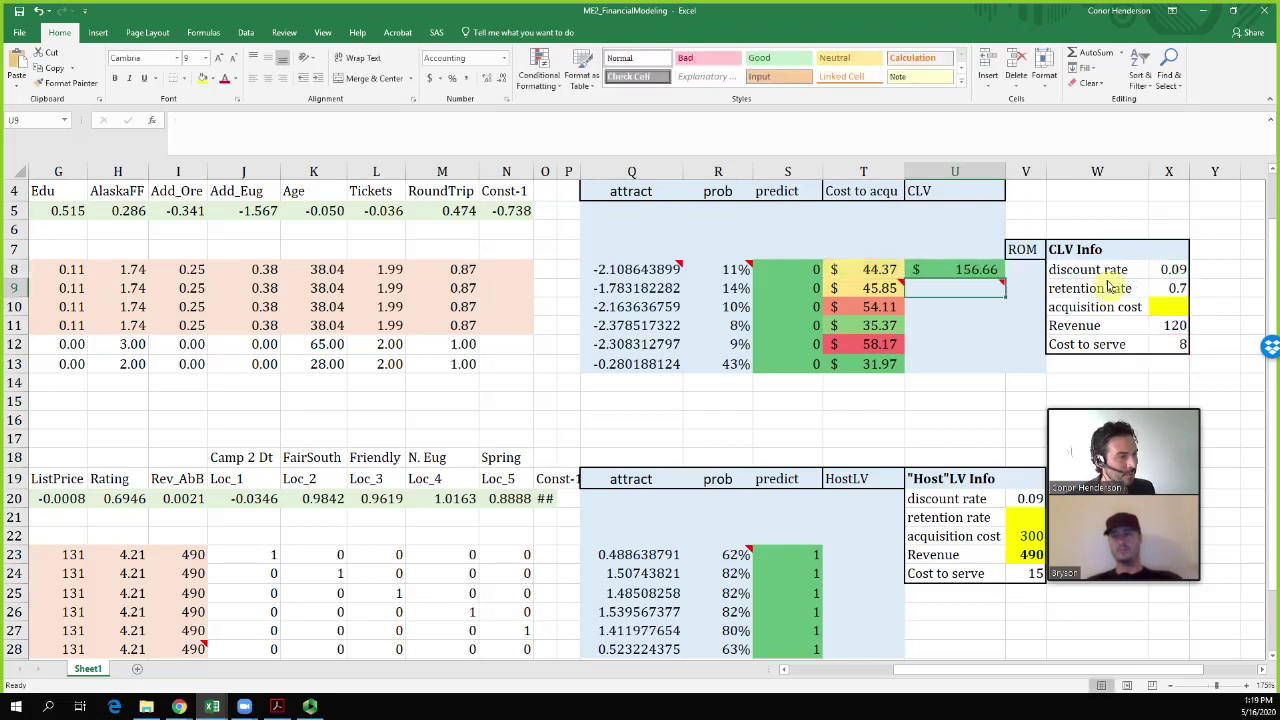
pyautogui.moveTo(1004, 280); pyautogui.dragTo(1006, 376)
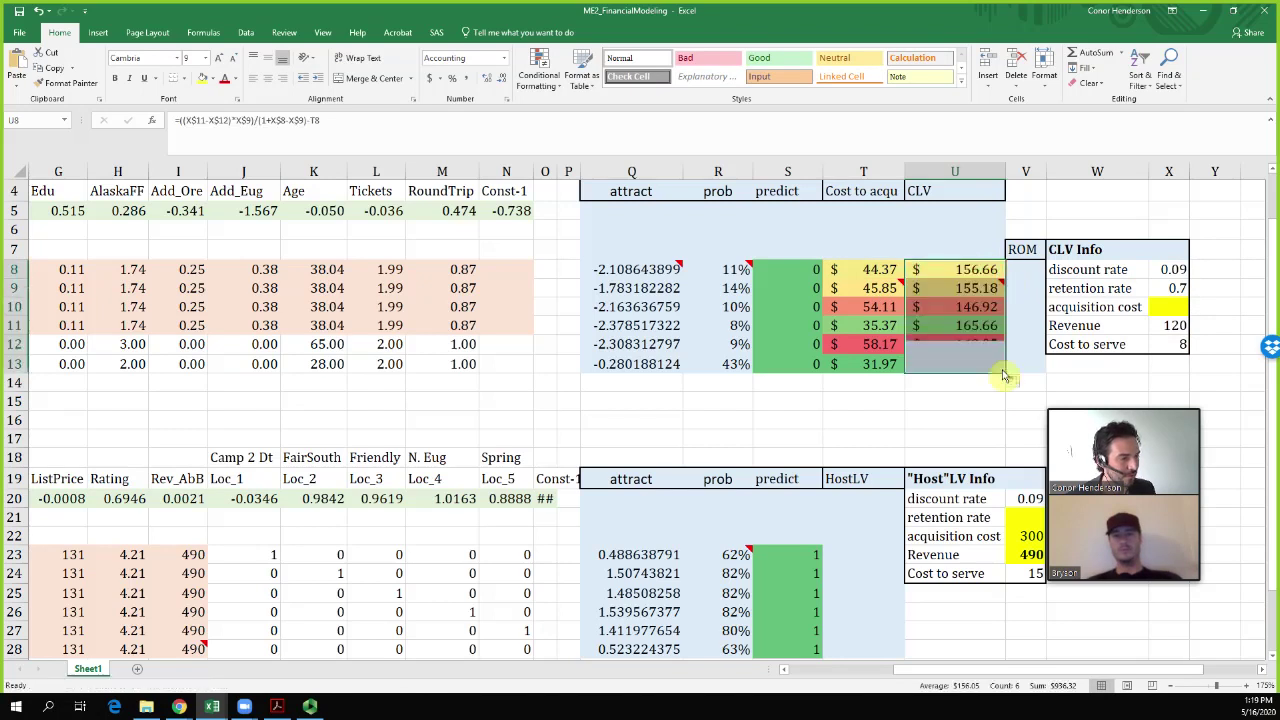
pyautogui.click(968, 440)
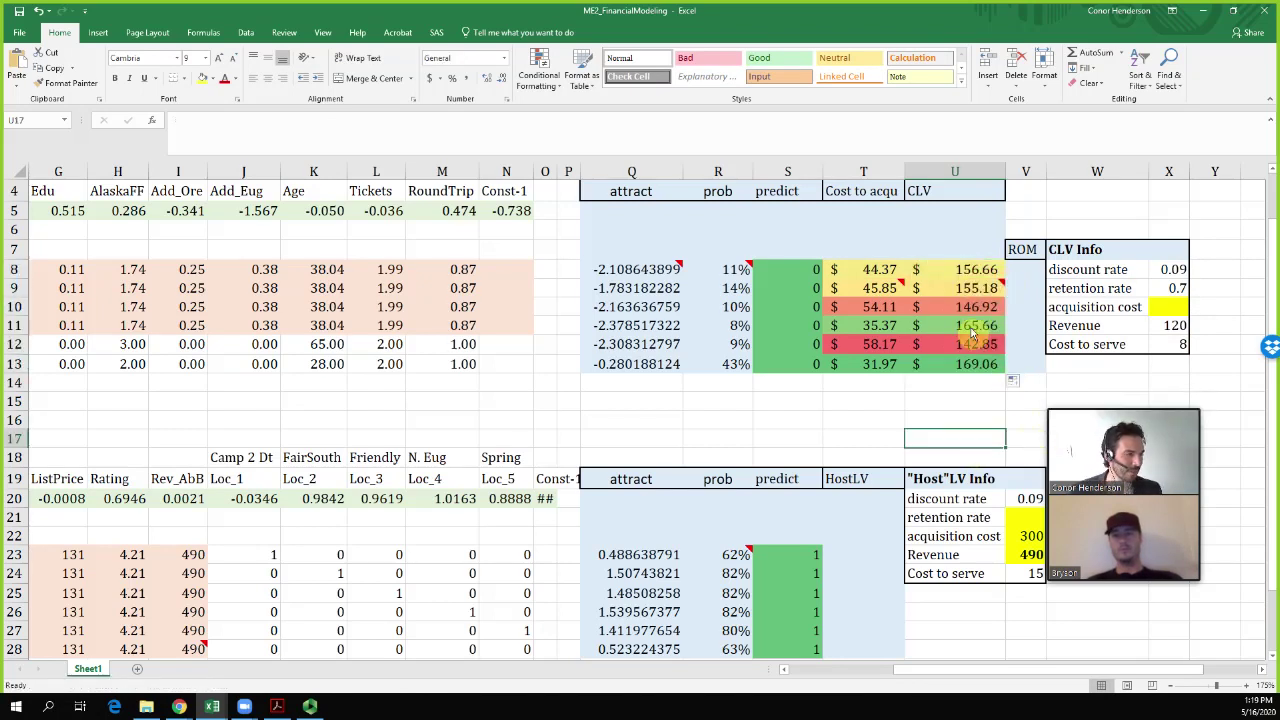
# Calculate ROM in V8 as CLV divided by cost to acquire, =U8/T8, and copy the formula through V13
pyautogui.click(1024, 273)
pyautogui.write('=')
pyautogui.press('Left')
pyautogui.write('/')
pyautogui.press('Left')
pyautogui.press('Left')
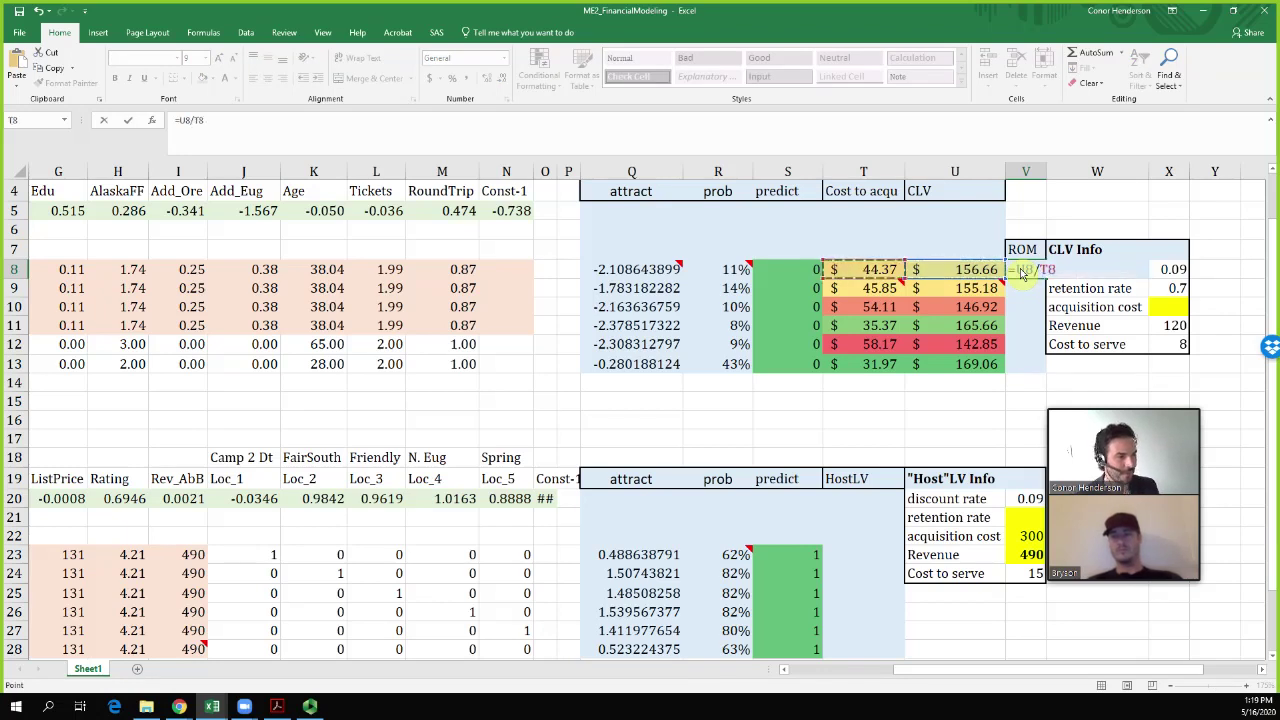
pyautogui.press('Return')
pyautogui.click(1024, 271)
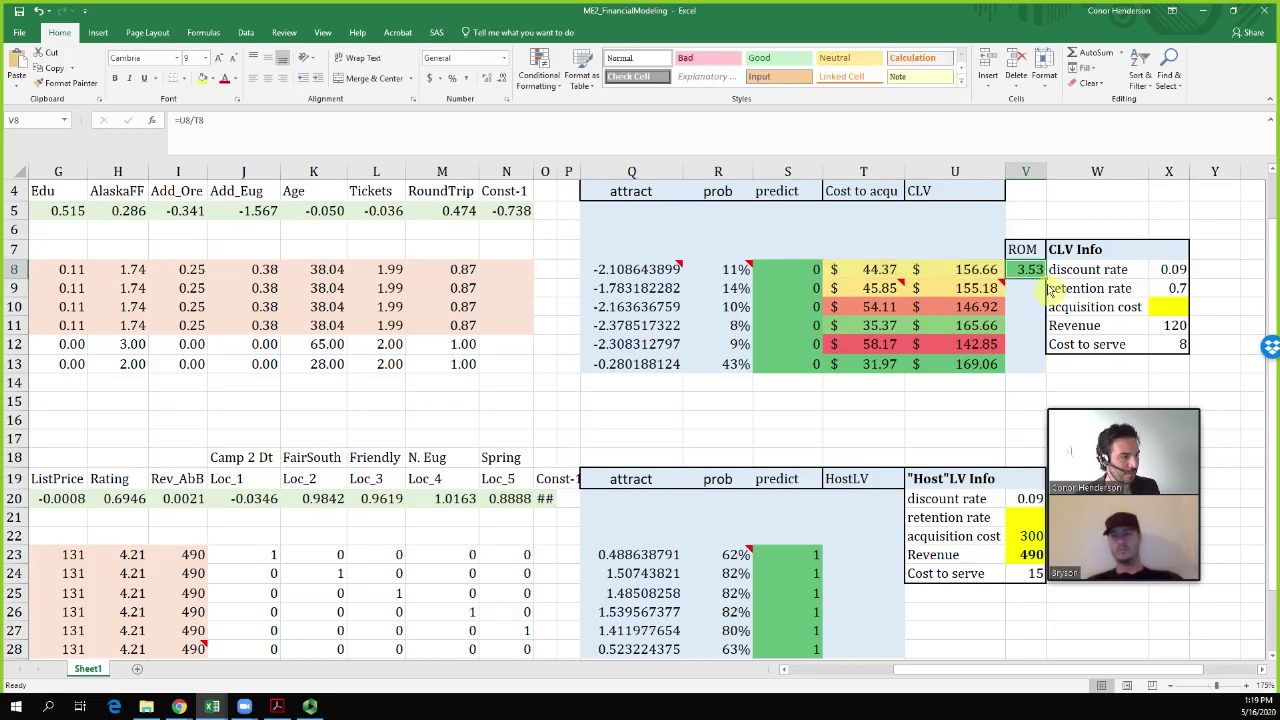
pyautogui.moveTo(1046, 280); pyautogui.dragTo(1040, 373)
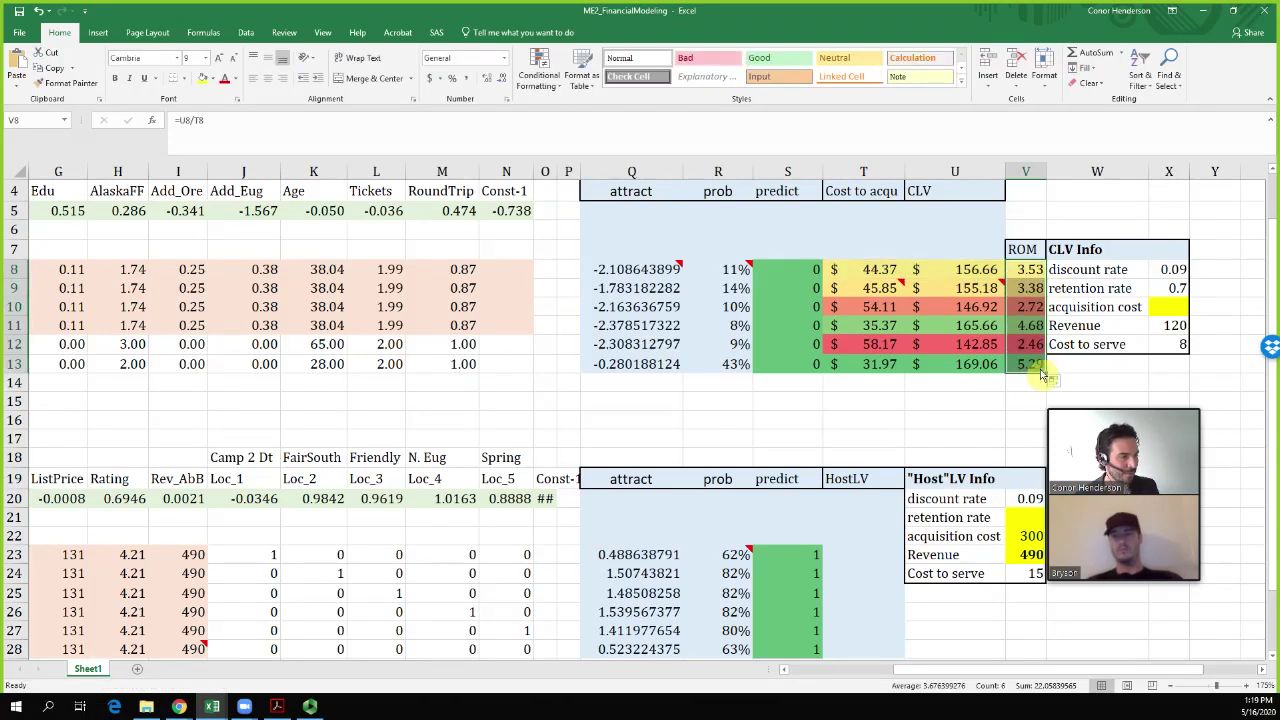
# Examine the ROM of the custom profiles in rows 12 and 13, and trace row 13 back across its variable values
pyautogui.click(1037, 345)
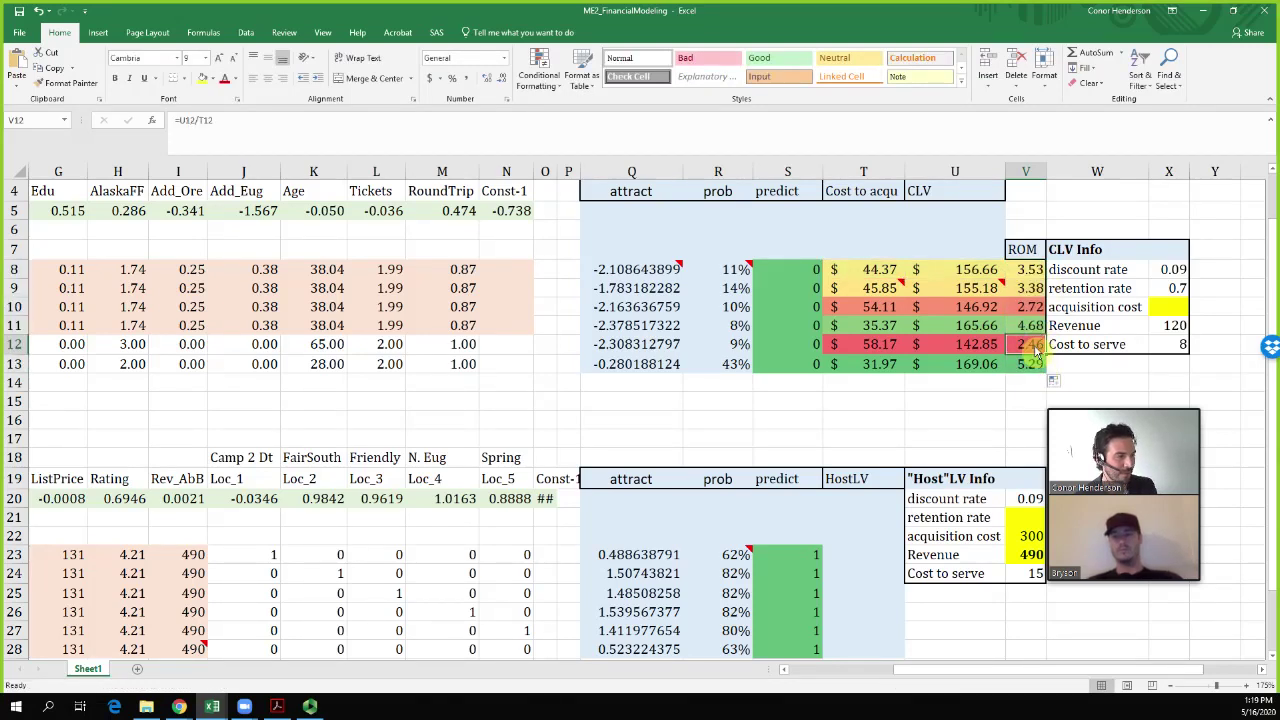
pyautogui.click(1033, 366)
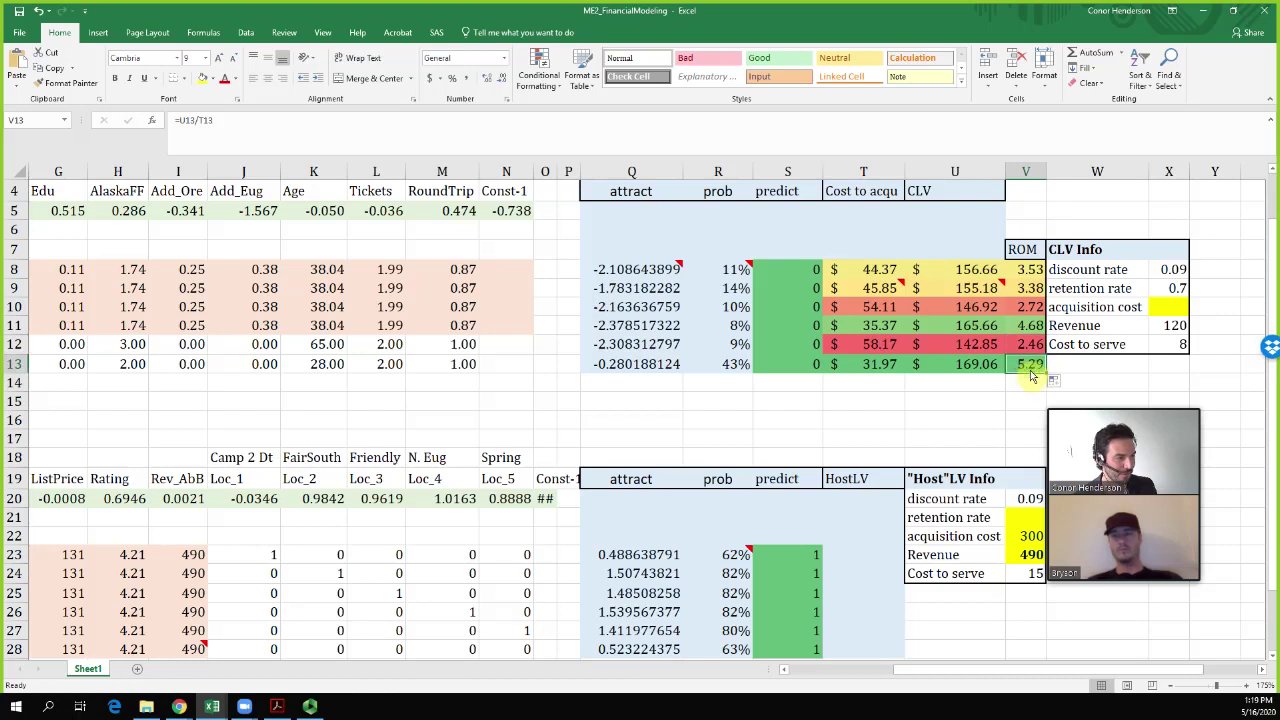
pyautogui.press('Left')
pyautogui.press('Left')
pyautogui.press('Left')
pyautogui.press('Left')
pyautogui.press('Left')
pyautogui.press('Left')
pyautogui.press('Left')
pyautogui.press('Left')
pyautogui.press('Left')
pyautogui.press('Left')
pyautogui.press('Left')
pyautogui.press('Left')
pyautogui.press('Left')
pyautogui.press('Left')
pyautogui.press('Left')
pyautogui.press('Left')
pyautogui.press('Left')
pyautogui.press('Left')
pyautogui.press('Left')
pyautogui.press('Left')
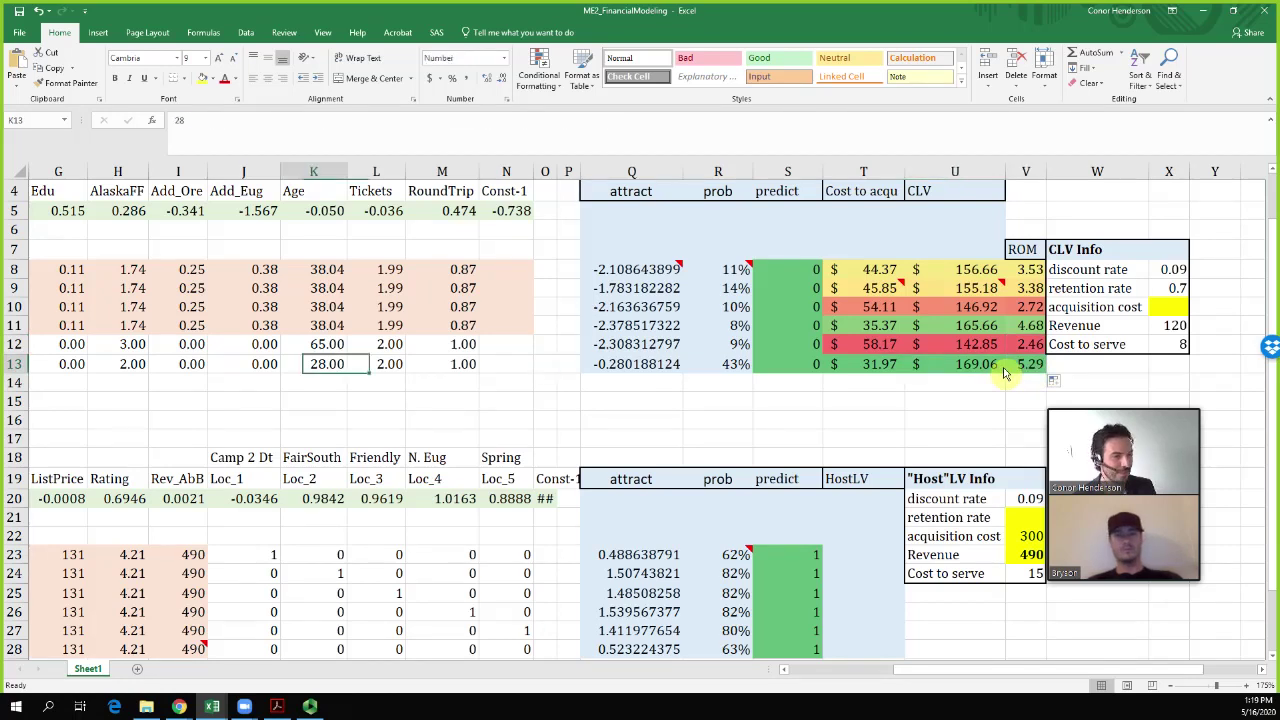
pyautogui.press('Right')
pyautogui.press('Right')
pyautogui.press('Right')
pyautogui.press('Right')
pyautogui.press('Right')
pyautogui.press('Right')
pyautogui.press('Right')
pyautogui.press('Right')
pyautogui.press('Right')
pyautogui.press('Right')
pyautogui.press('Right')
pyautogui.press('Right')
pyautogui.press('Right')
pyautogui.press('Right')
pyautogui.press('Right')
pyautogui.press('Right')
pyautogui.press('Right')
pyautogui.press('Right')
pyautogui.press('Right')
pyautogui.press('Right')
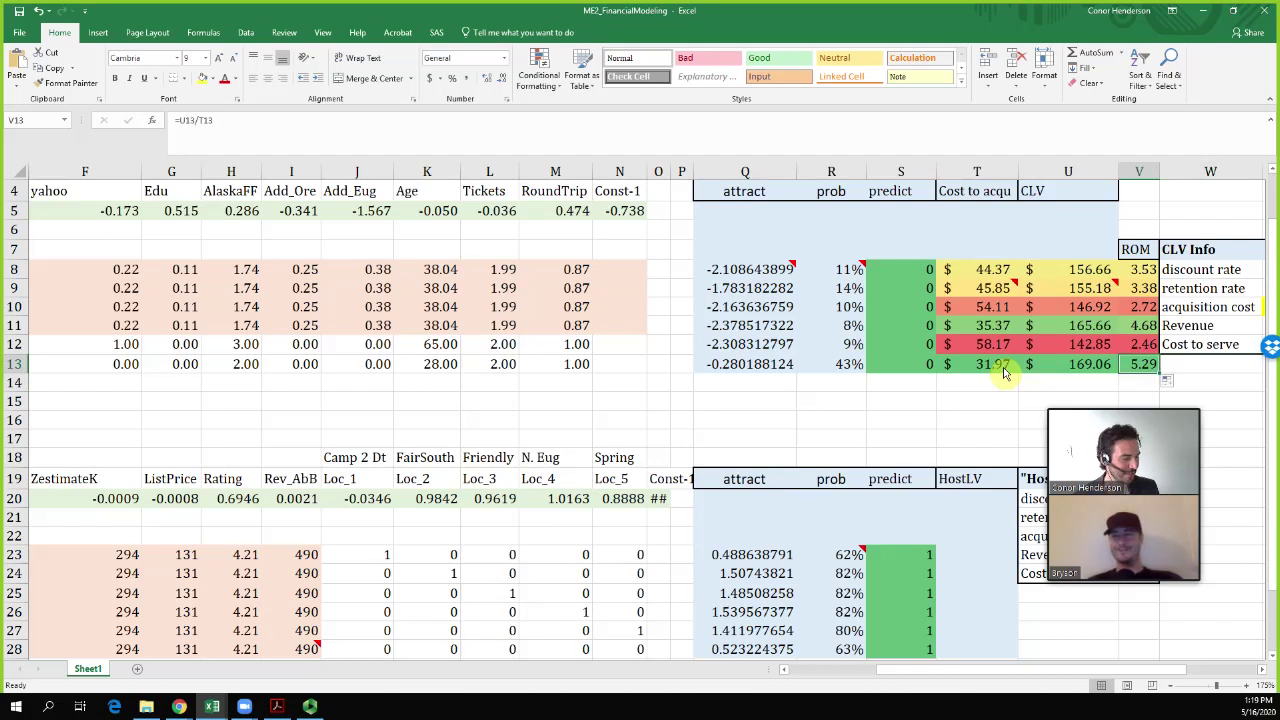
# Compare the ROM values across the traveler profiles in column V, ending at the revenue input in X11
pyautogui.press('Up')
pyautogui.press('Up')
pyautogui.press('Up')
pyautogui.press('Up')
pyautogui.press('Up')
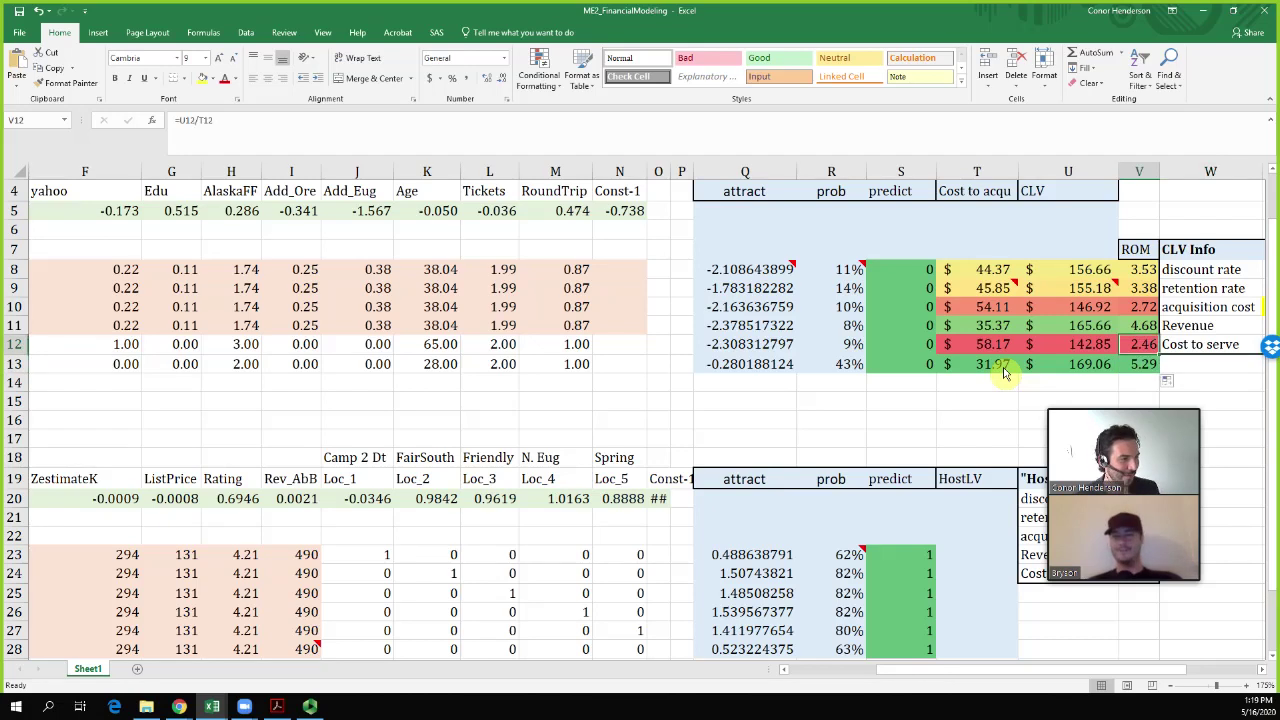
pyautogui.press('Down')
pyautogui.press('Down')
pyautogui.press('Down')
pyautogui.press('Down')
pyautogui.press('Down')
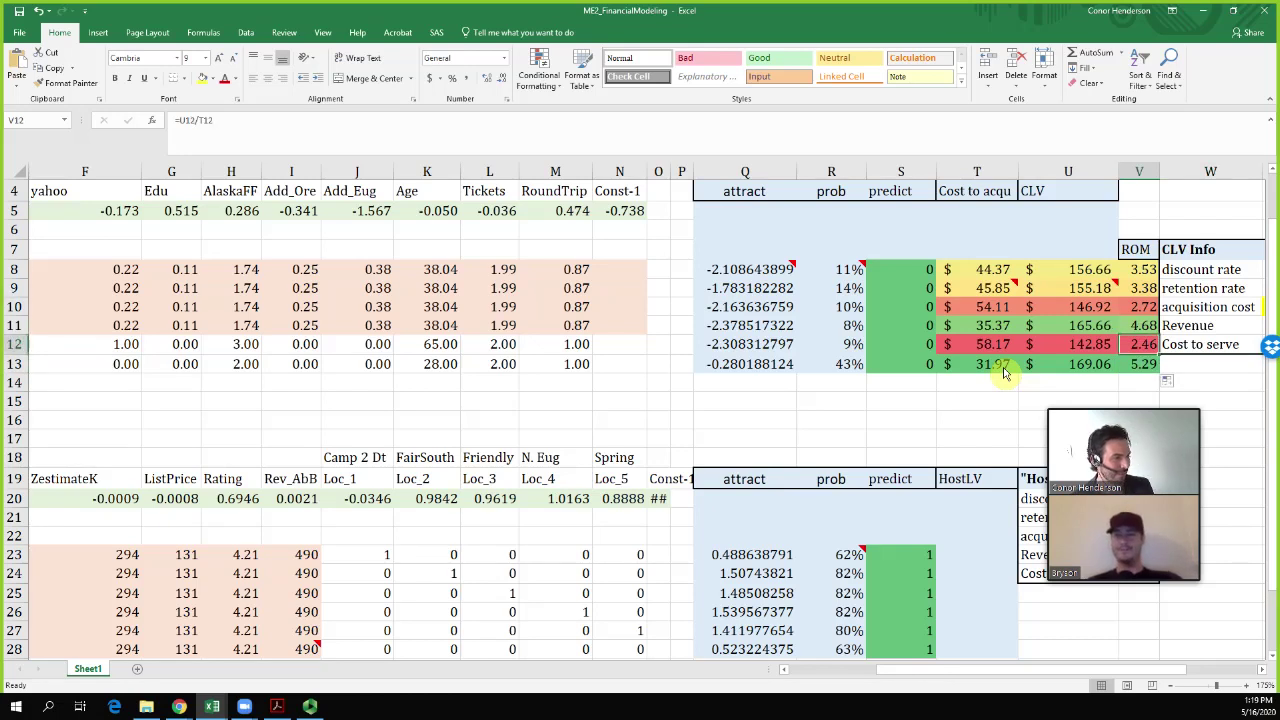
pyautogui.press('Up')
pyautogui.press('Up')
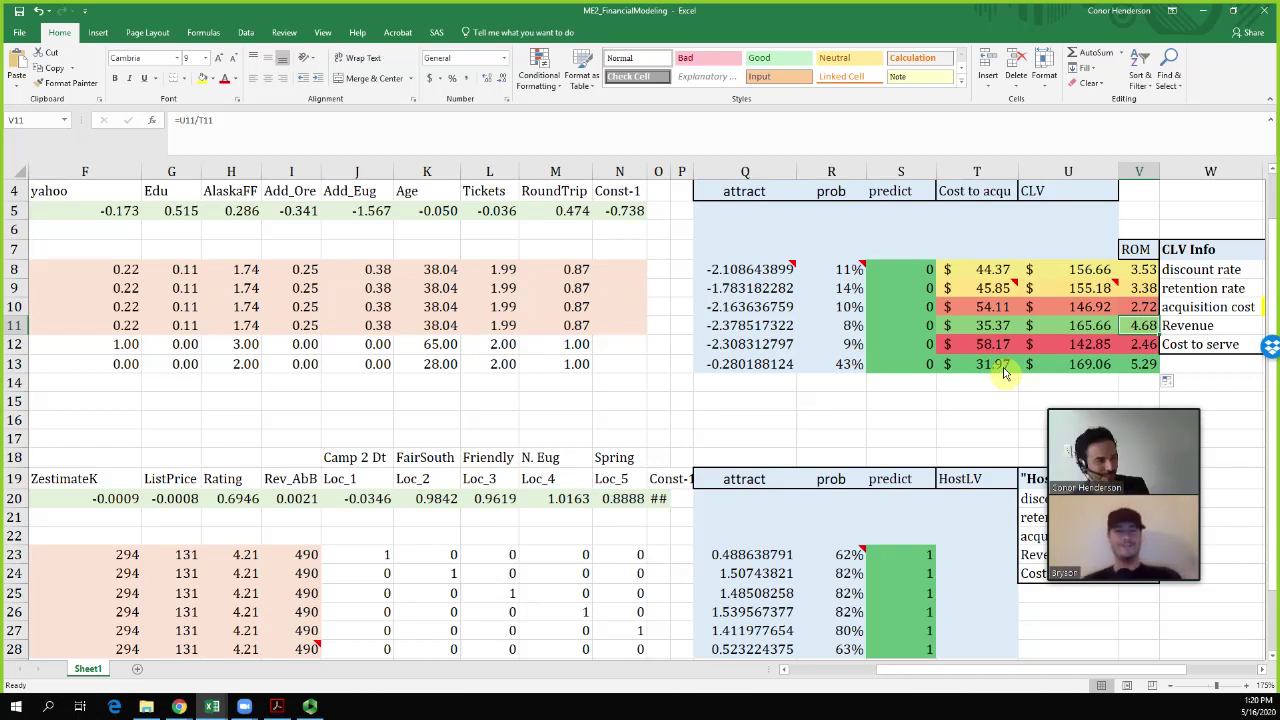
pyautogui.press('Right')
pyautogui.press('Right')
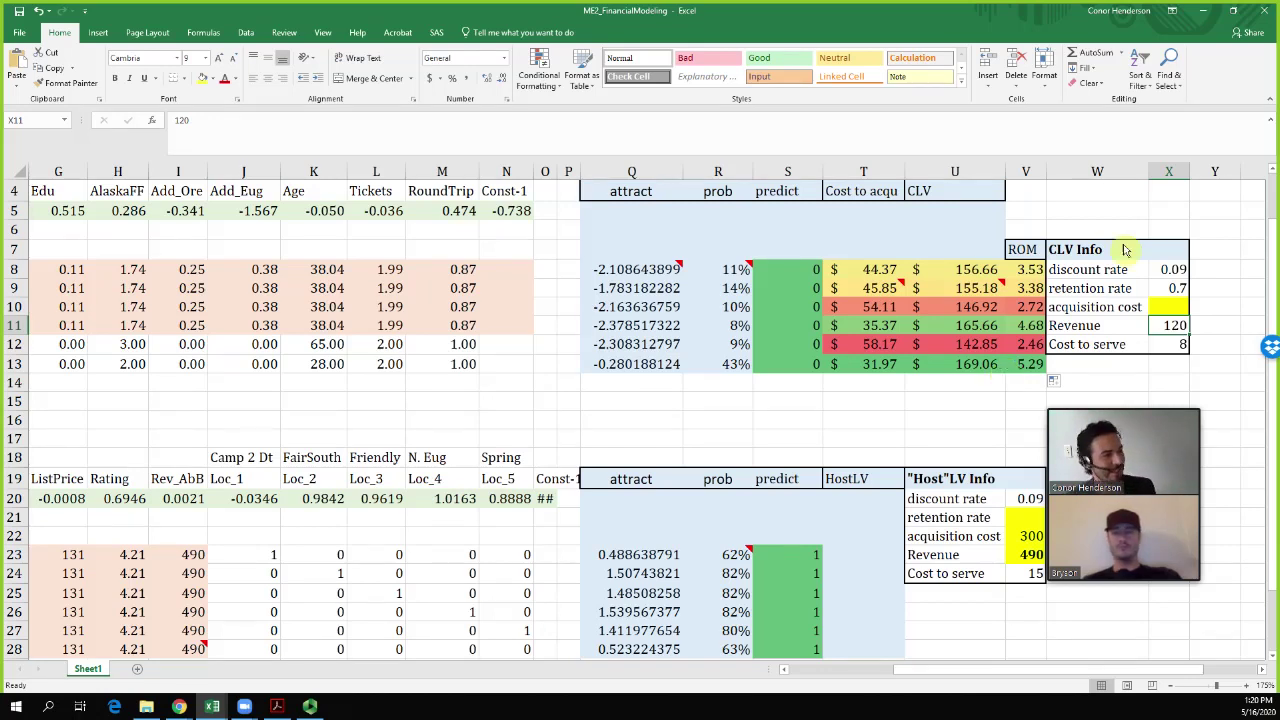
# Set the discount rate in X8 to 0.8 and check the ROM values in rows 11 and 13
pyautogui.click(1168, 271)
pyautogui.write('.')
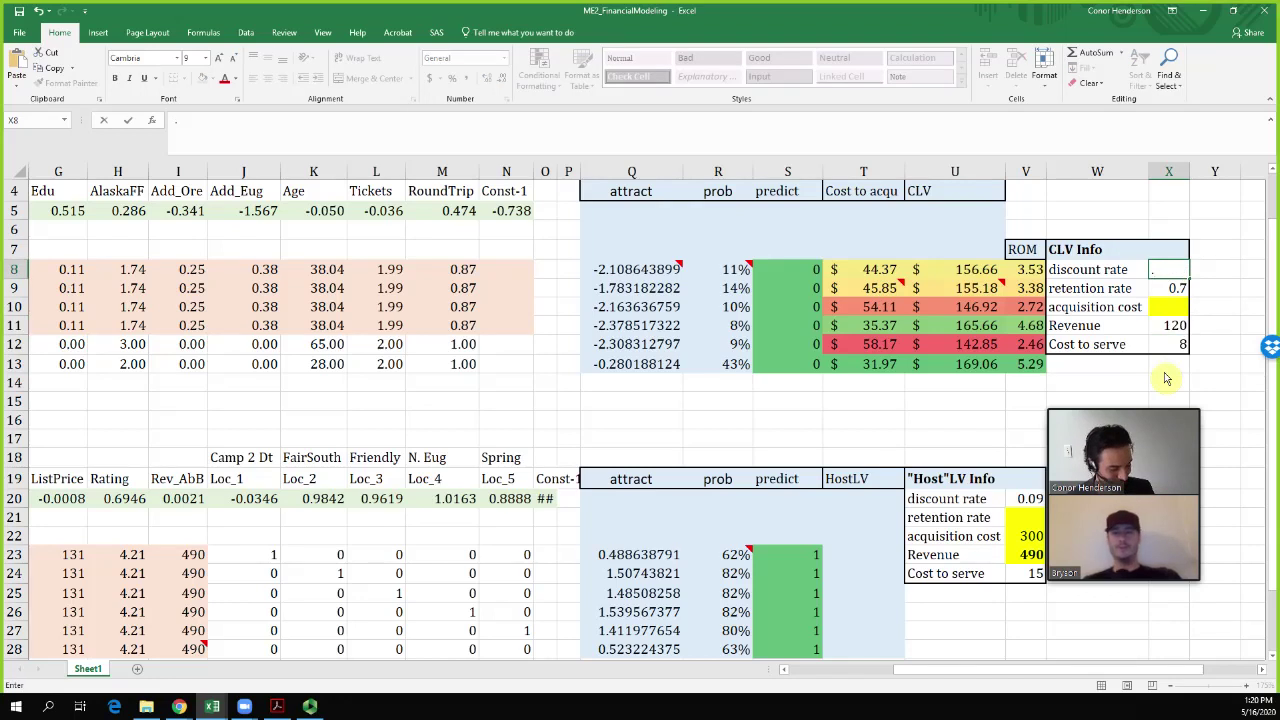
pyautogui.write('8')
pyautogui.press('Return')
pyautogui.press('Up')
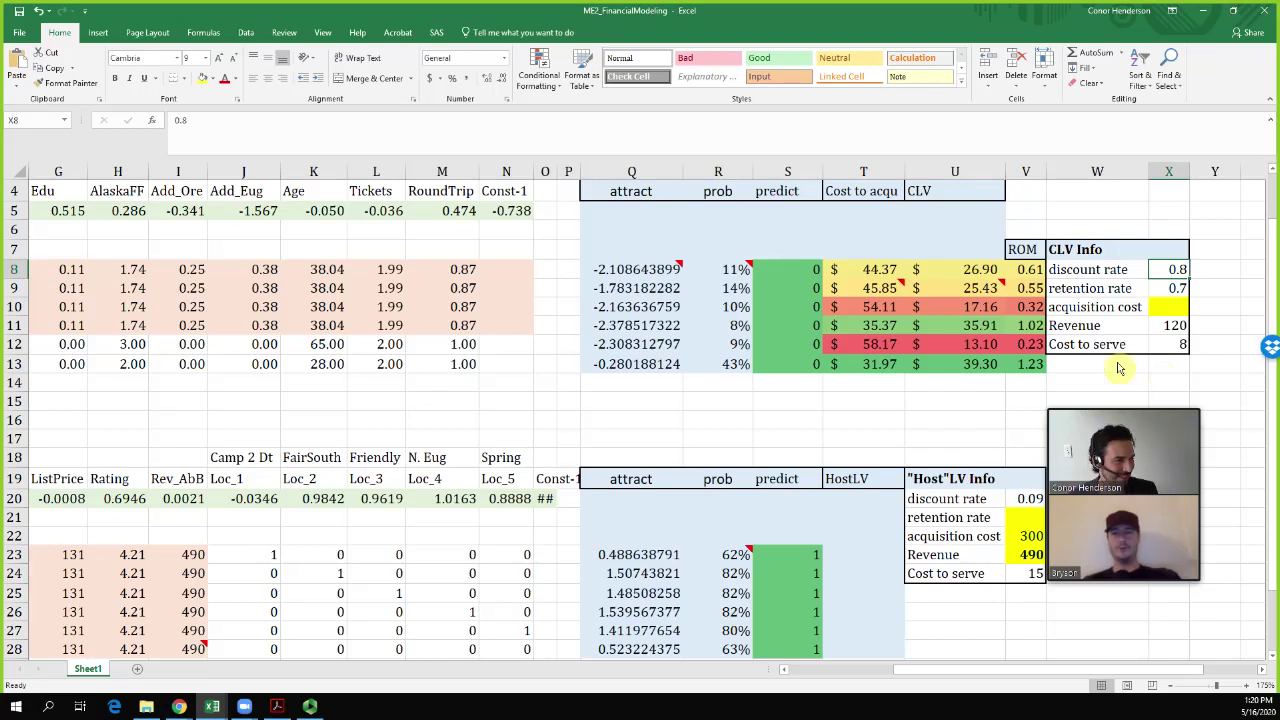
pyautogui.click(1027, 330)
pyautogui.click(1030, 366)
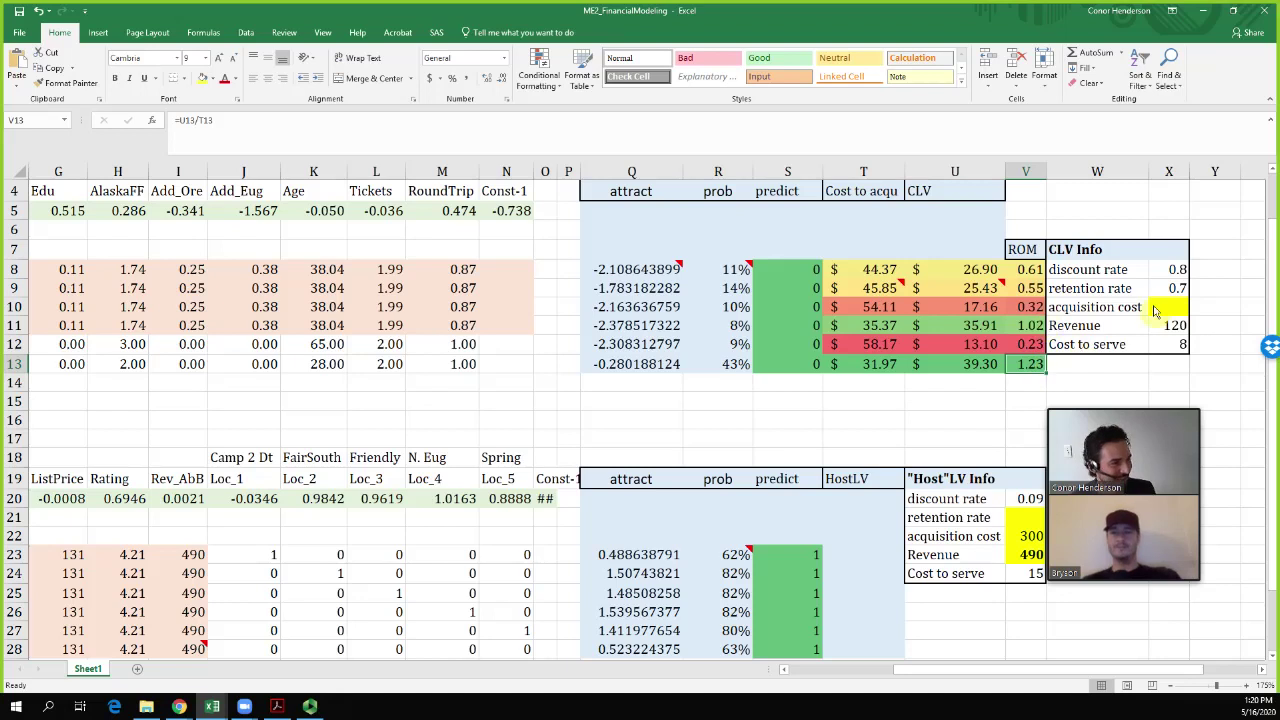
# Restore the discount rate in X8 to 0.09 and review the CLV Info inputs in X8:X12
pyautogui.click(1172, 272)
pyautogui.write('0.09')
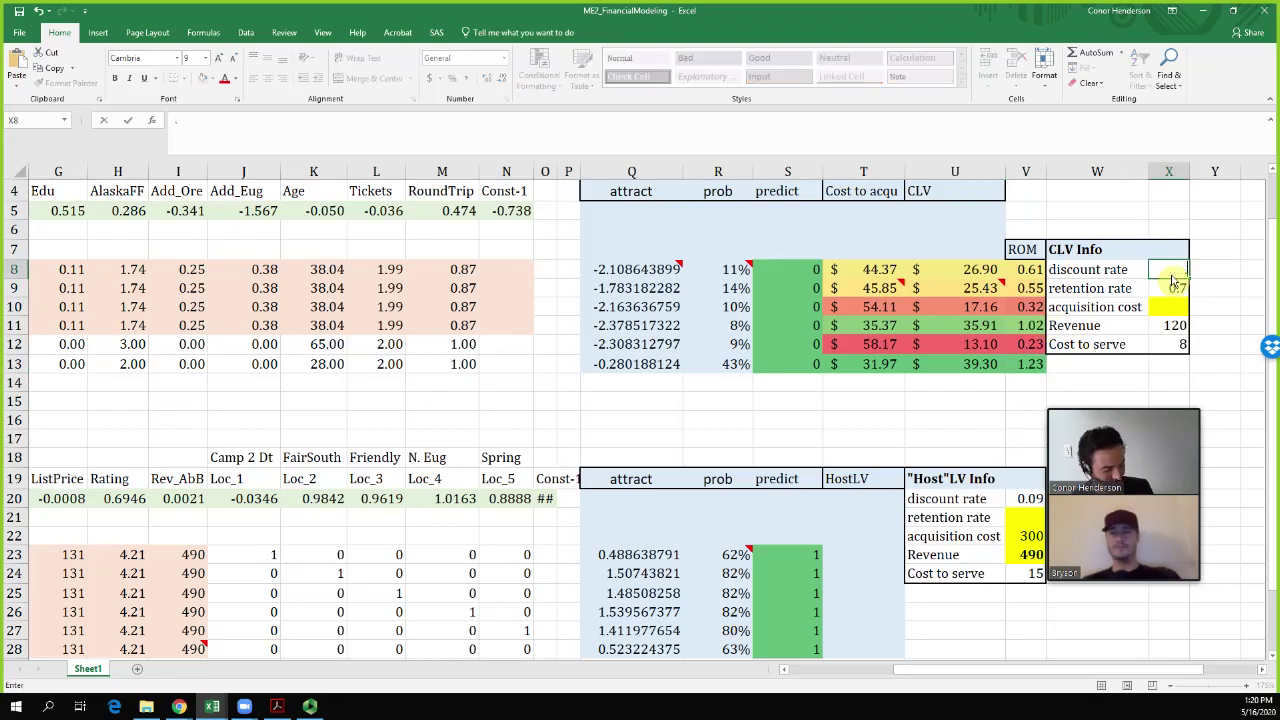
pyautogui.press('Return')
pyautogui.click(1172, 271)
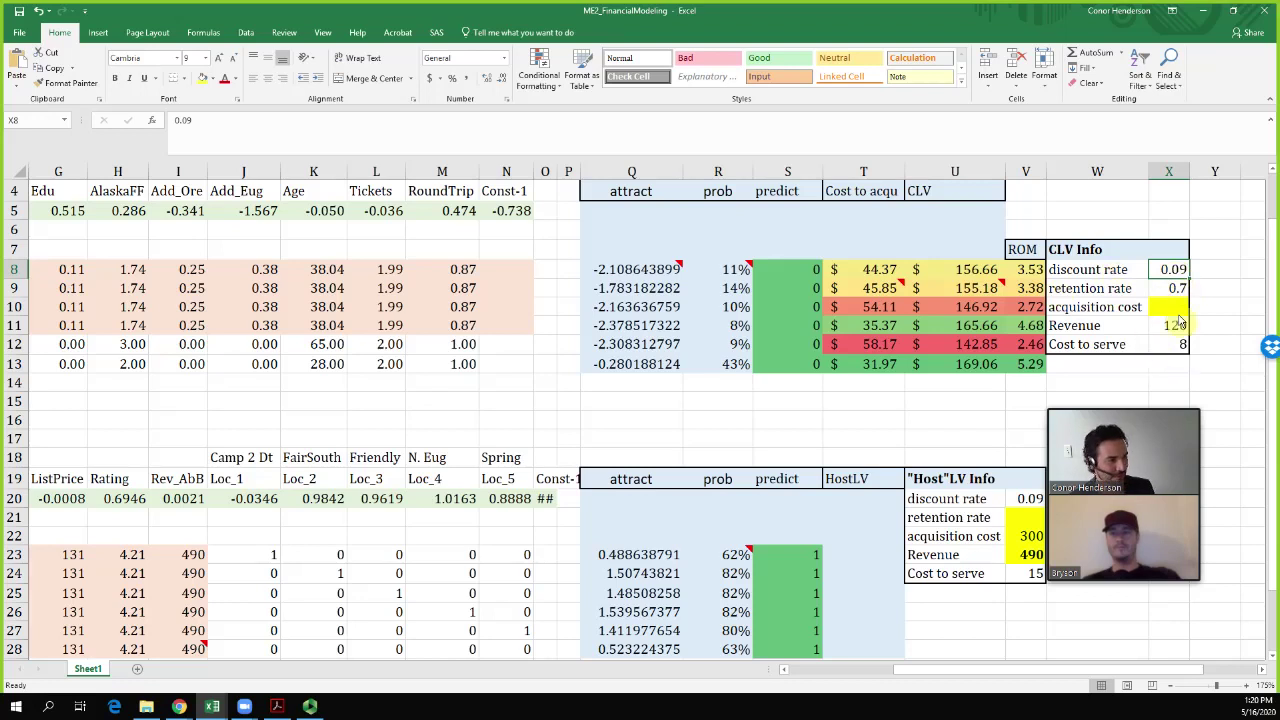
pyautogui.moveTo(1170, 270); pyautogui.dragTo(1168, 358)
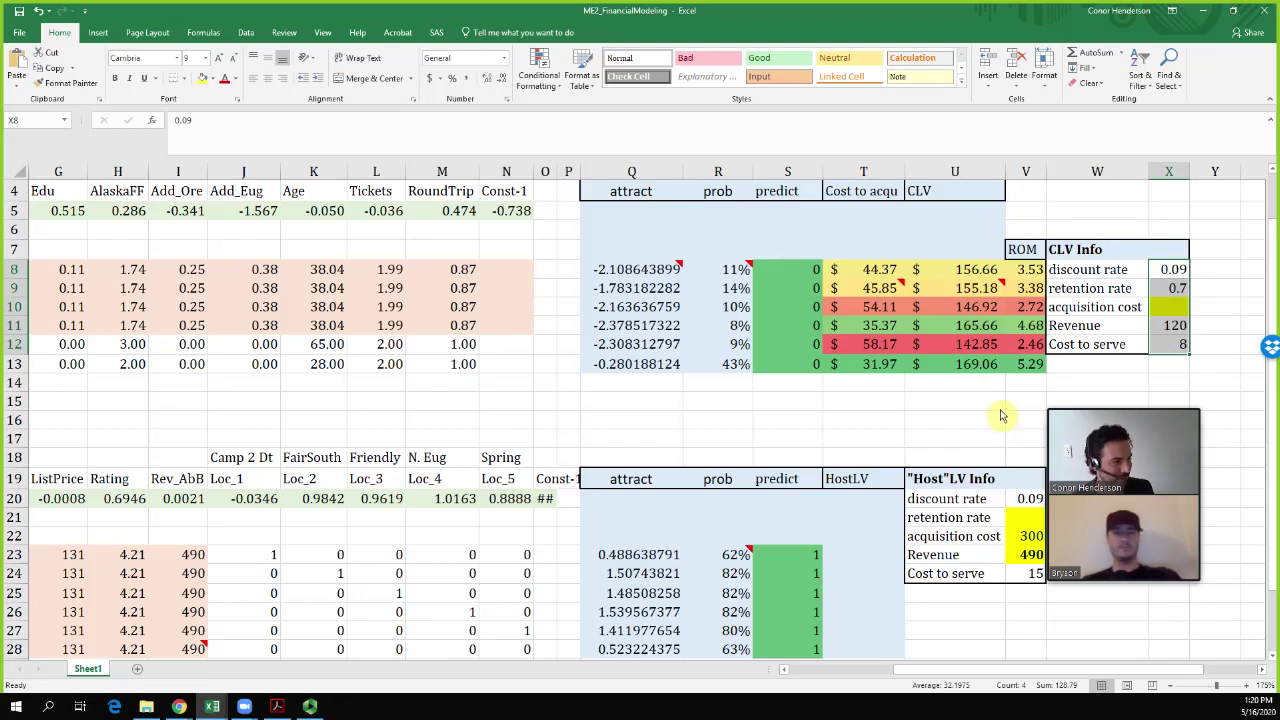
# Add the header CPV in cell Y7 beside the CLV Info table
pyautogui.click(1215, 272)
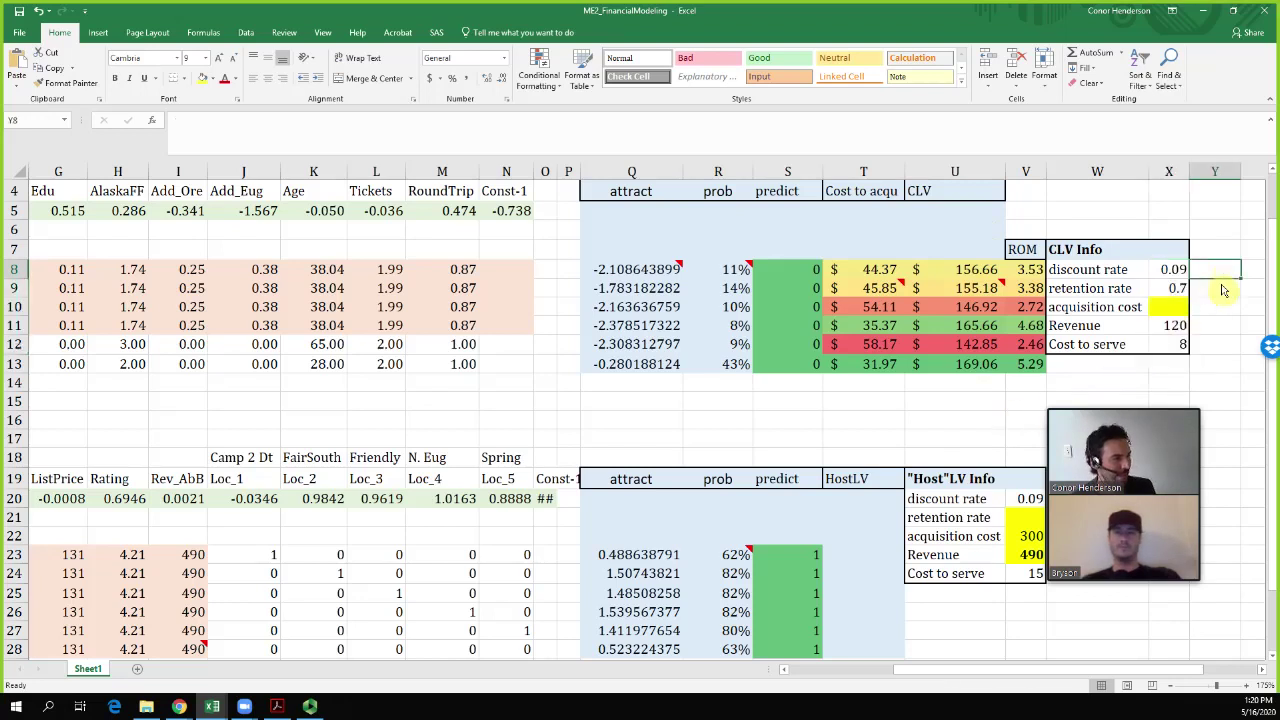
pyautogui.press('Up')
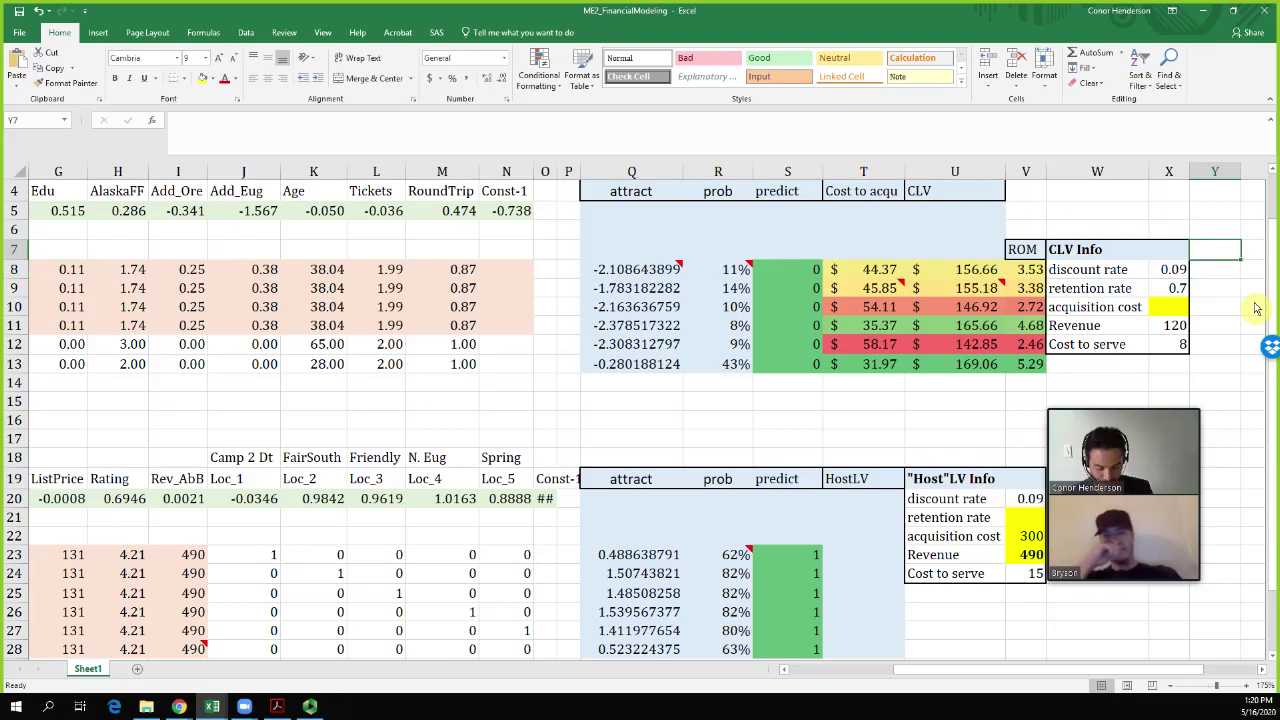
pyautogui.write('CPV')
pyautogui.press('Return')
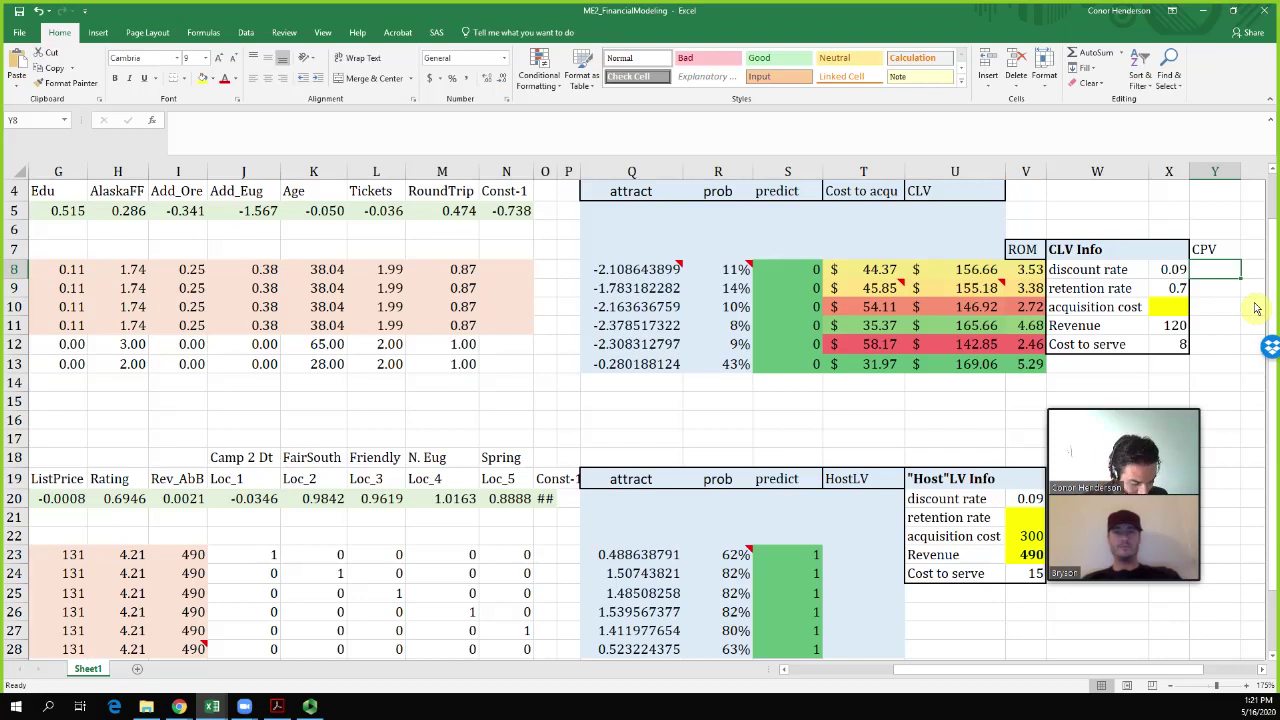
# Calculate the CPV in Y8 with =(1000*R8)*U8 and fill the formula down to Y12
pyautogui.write('=')
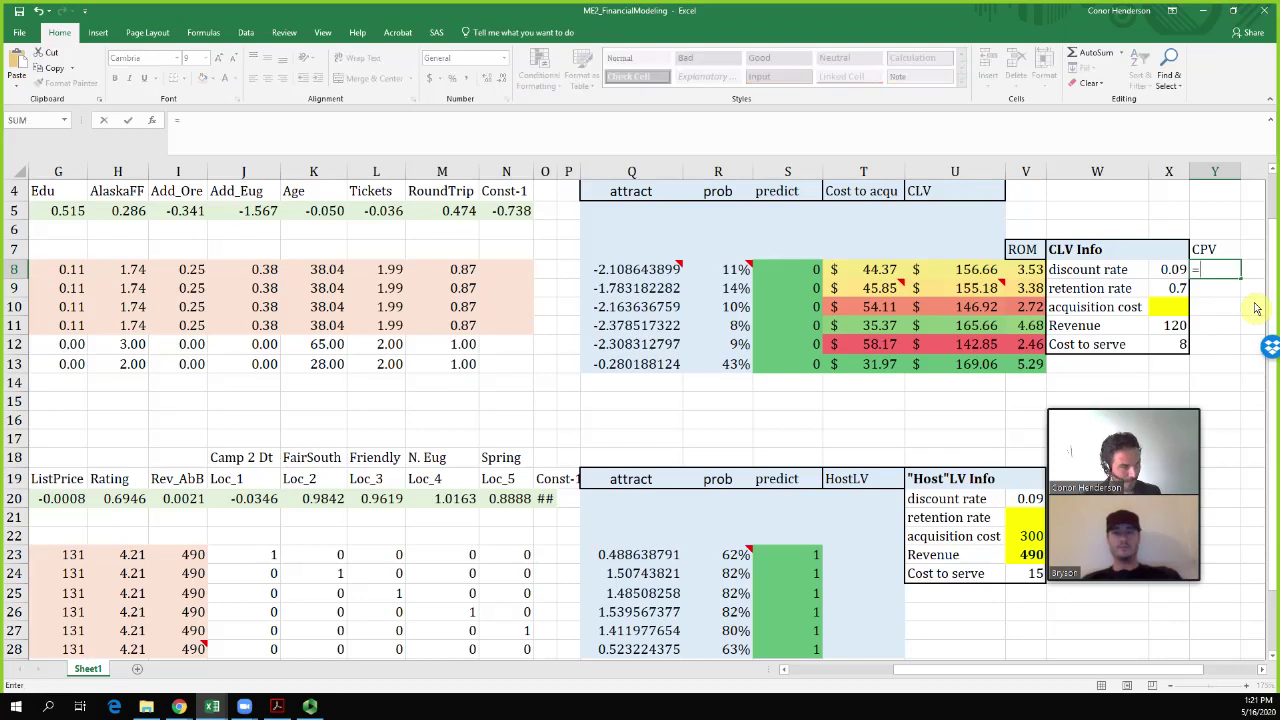
pyautogui.write('1000*')
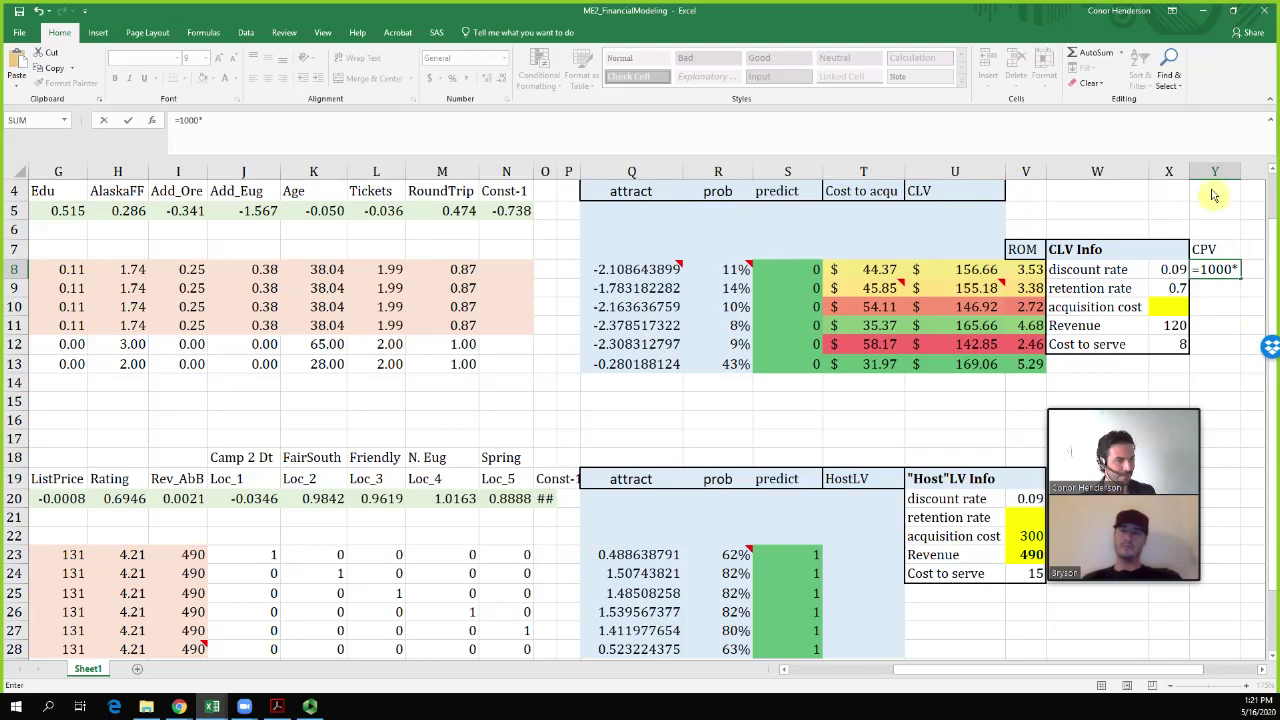
pyautogui.click(733, 276)
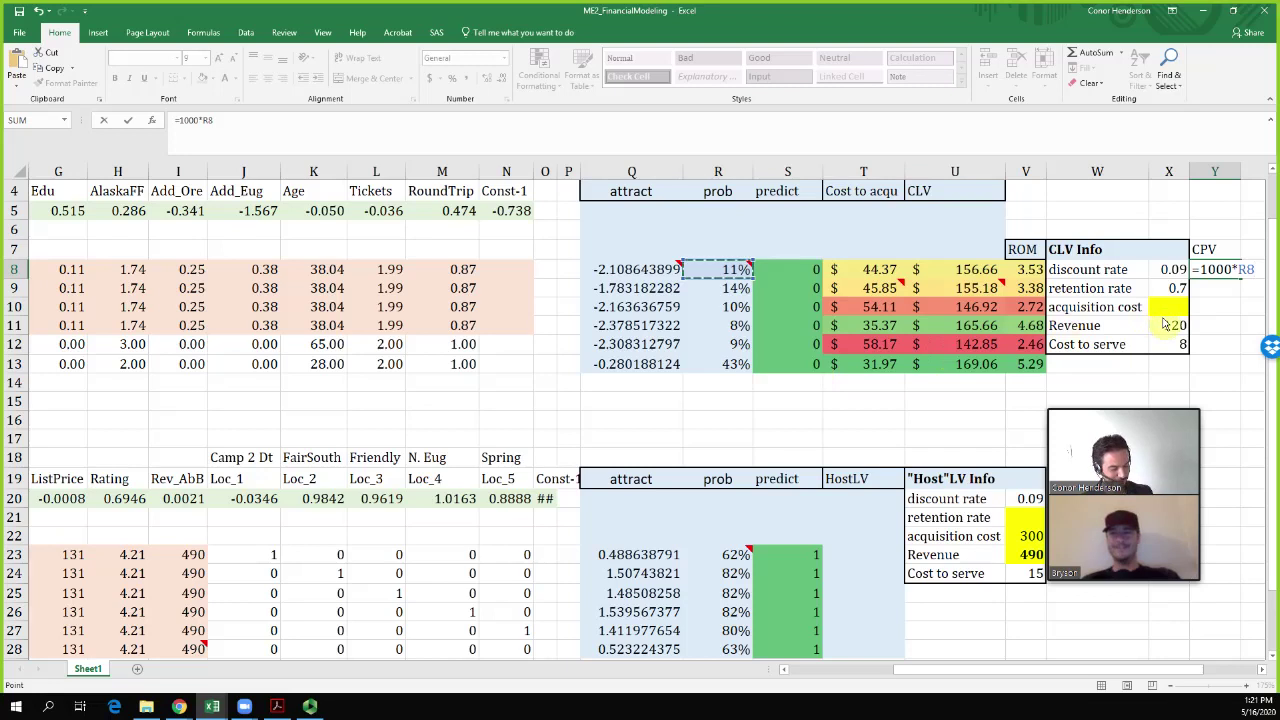
pyautogui.write(')')
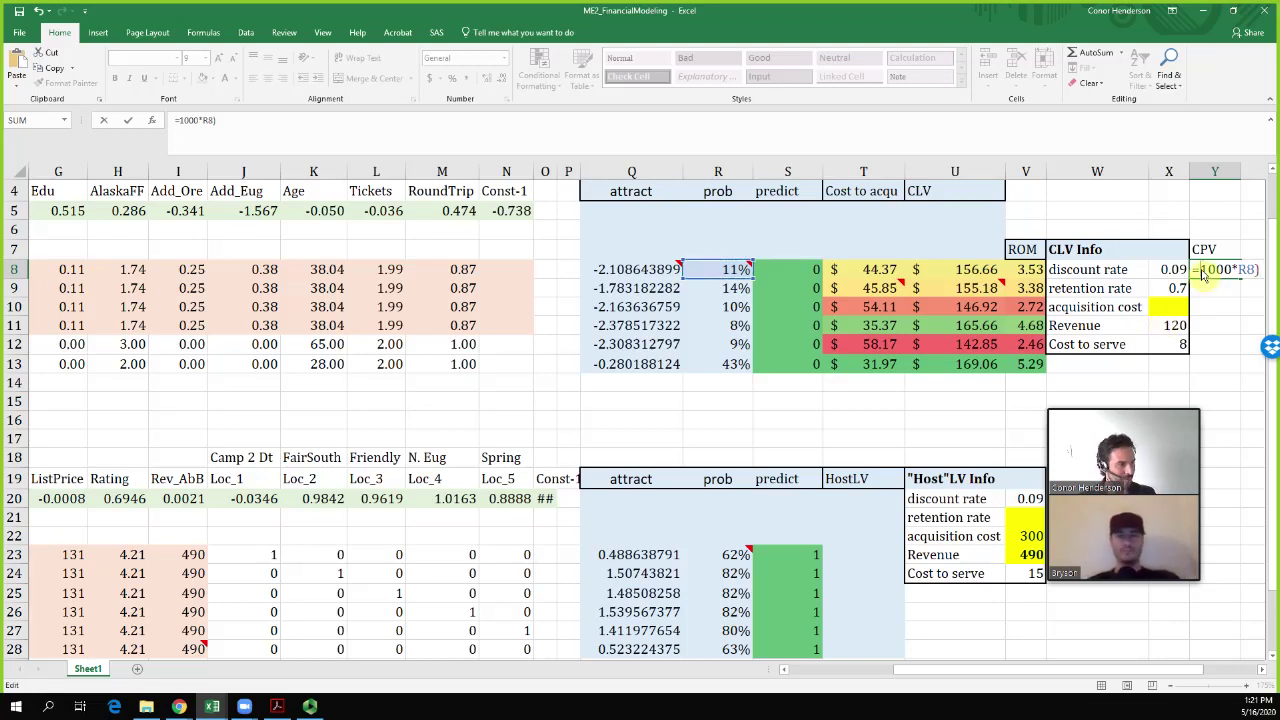
pyautogui.write('(')
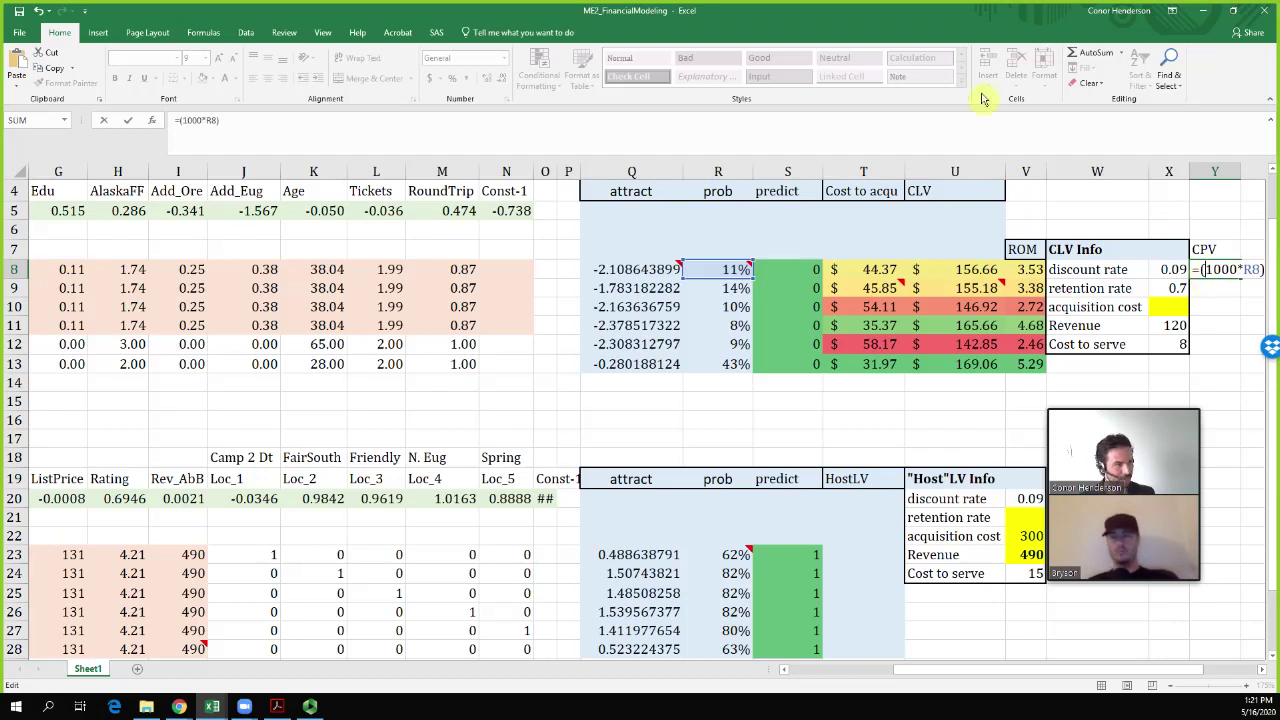
pyautogui.write('*')
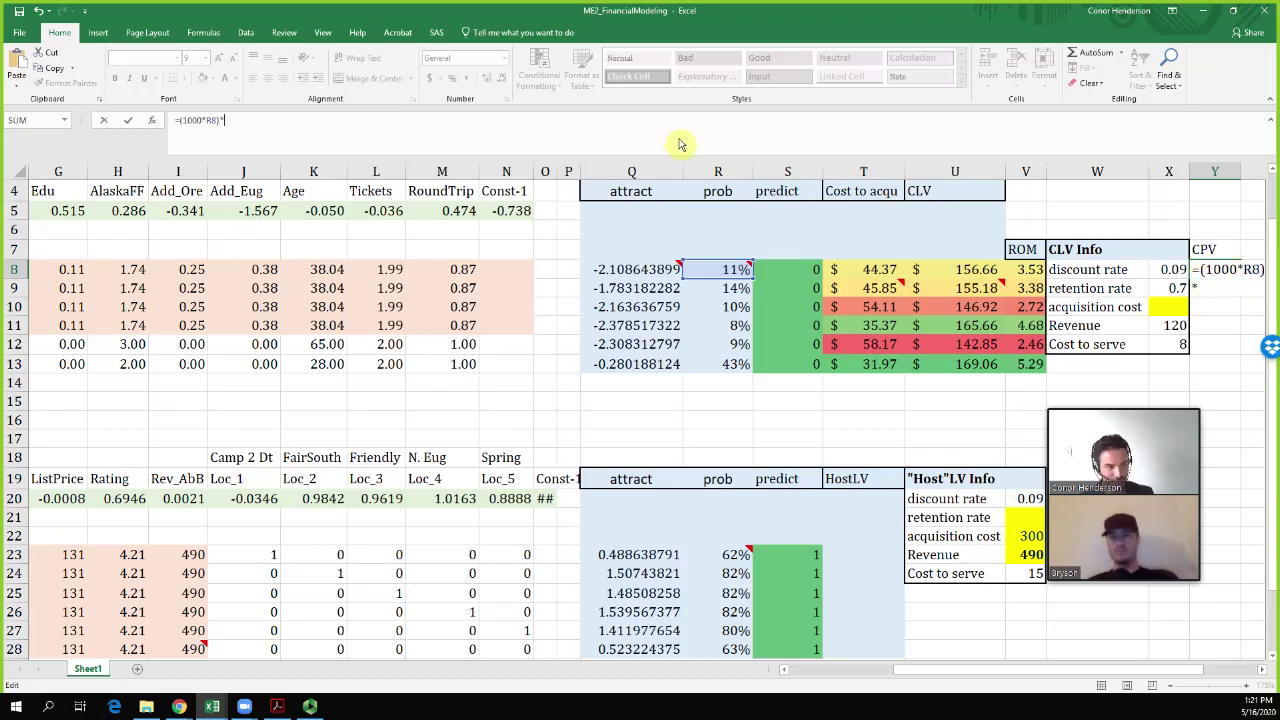
pyautogui.click(970, 274)
pyautogui.press('Return')
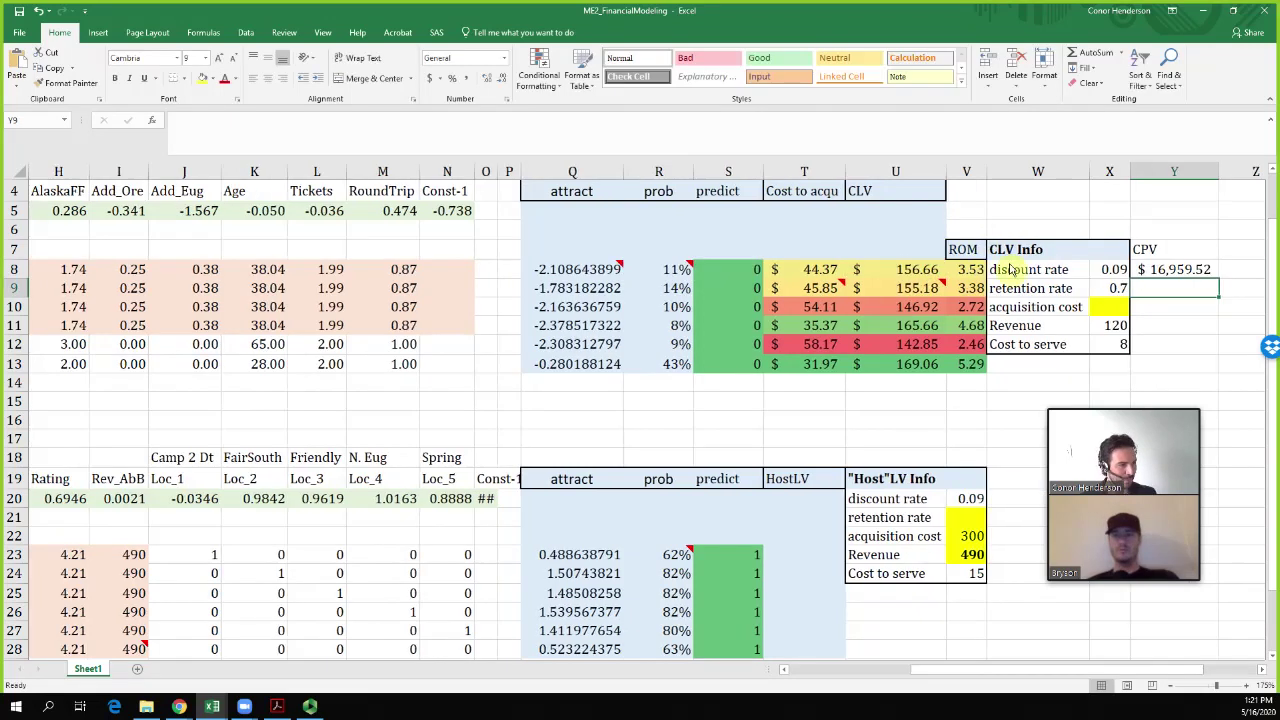
pyautogui.click(1180, 270)
pyautogui.moveTo(1218, 278); pyautogui.dragTo(1220, 362)
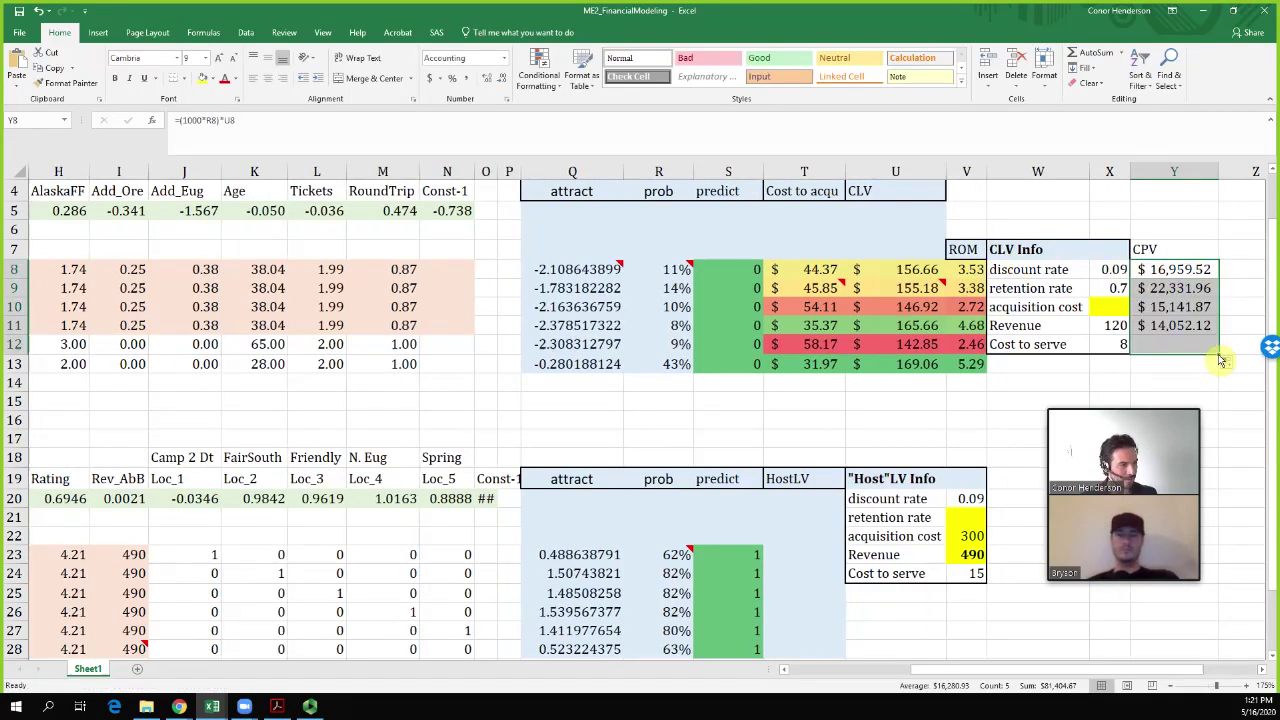
# Apply the green-yellow-red colour scale to the CPV values in Y9:Y11
pyautogui.click(1188, 271)
pyautogui.moveTo(1186, 289); pyautogui.dragTo(1176, 336)
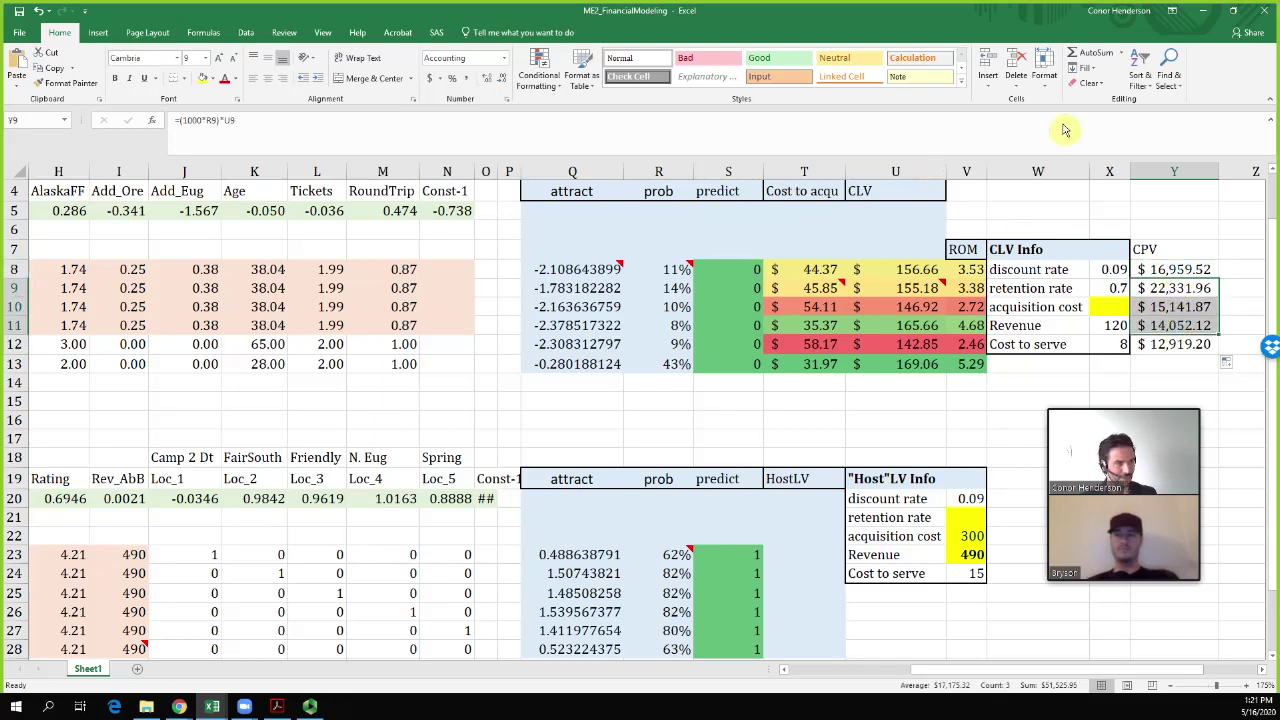
pyautogui.click(540, 72)
pyautogui.moveTo(566, 197)
pyautogui.click(652, 198)
pyautogui.click(1193, 380)
# Compare the CPV values in rows 9 and 11 of column Y with the matching CLV values in column U
pyautogui.click(1175, 325)
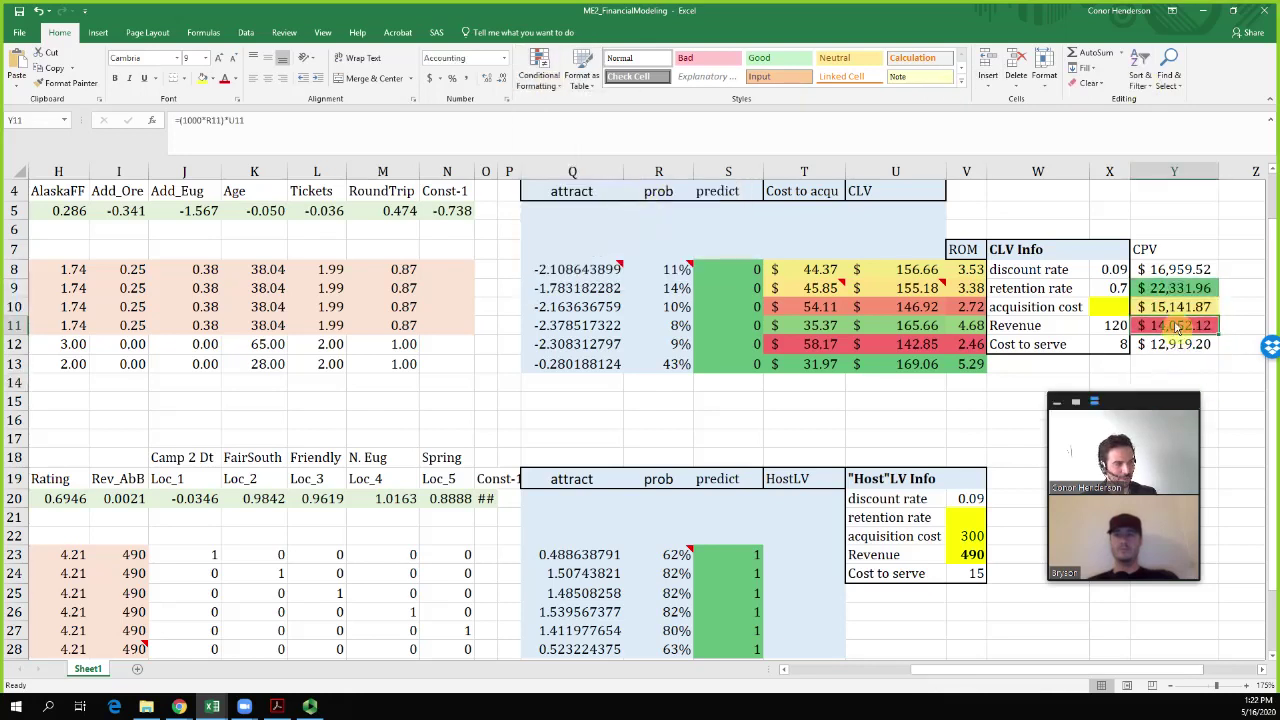
pyautogui.click(913, 331)
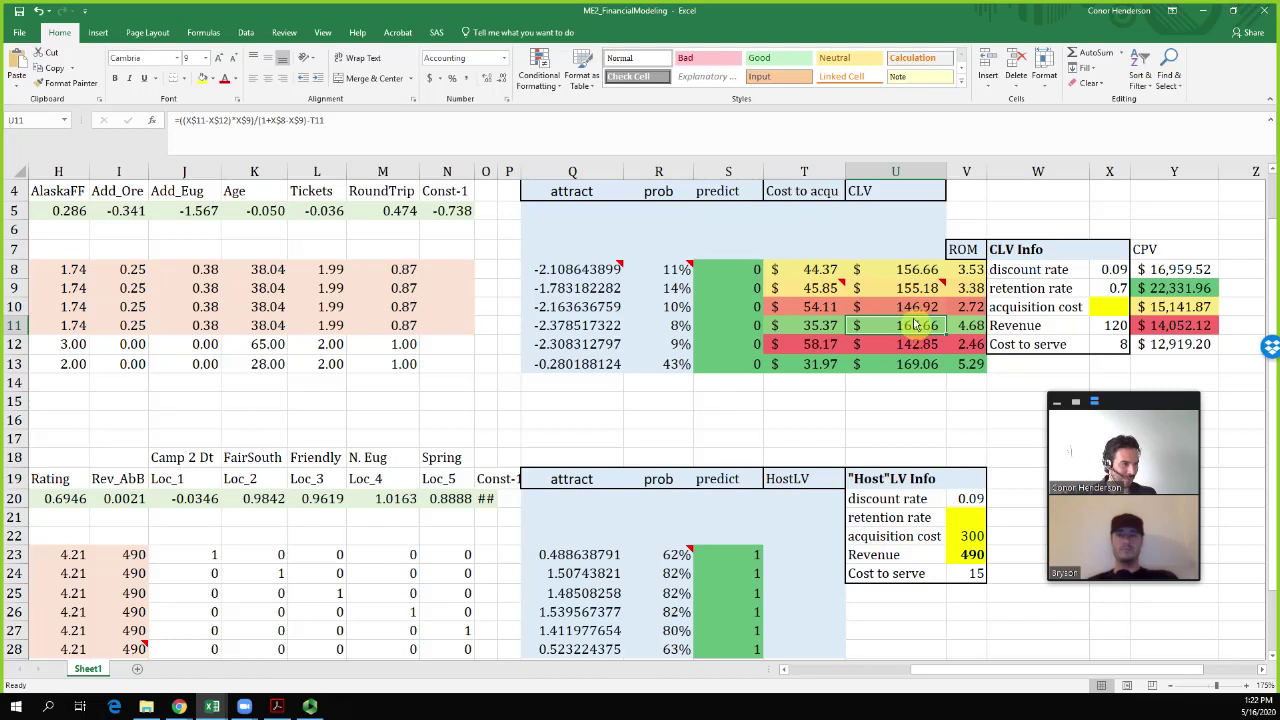
pyautogui.click(1176, 290)
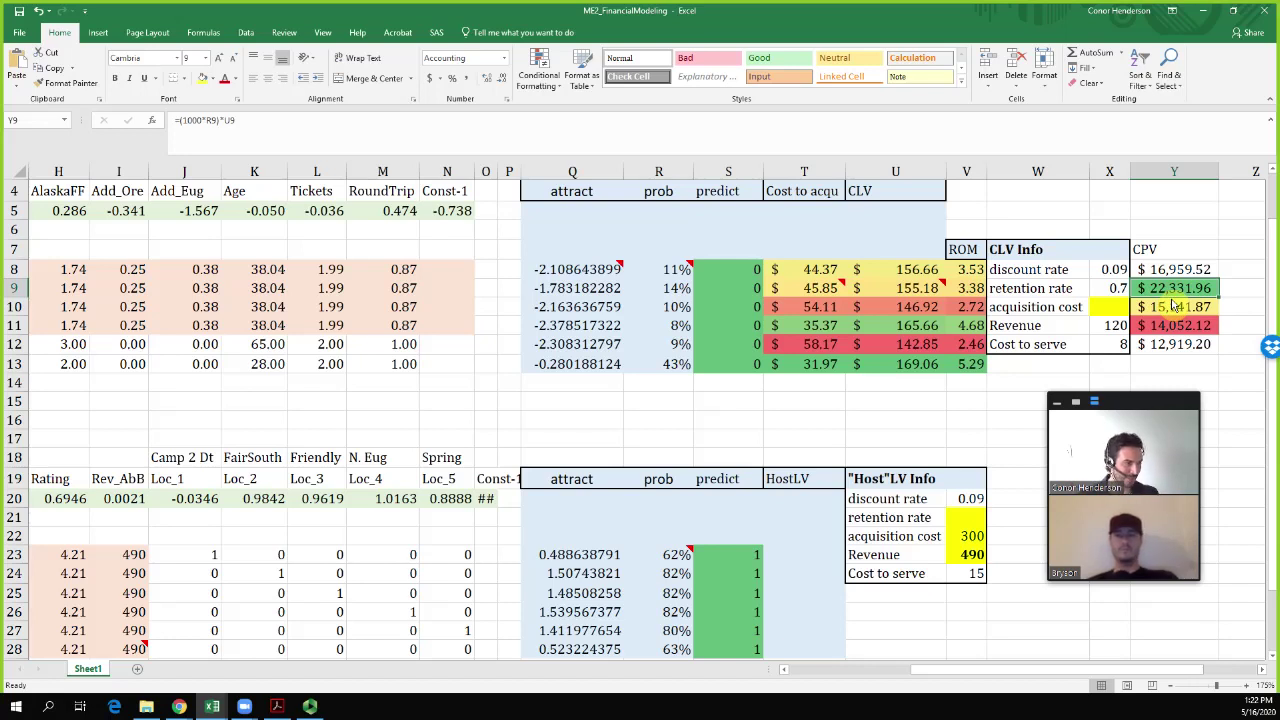
pyautogui.click(916, 292)
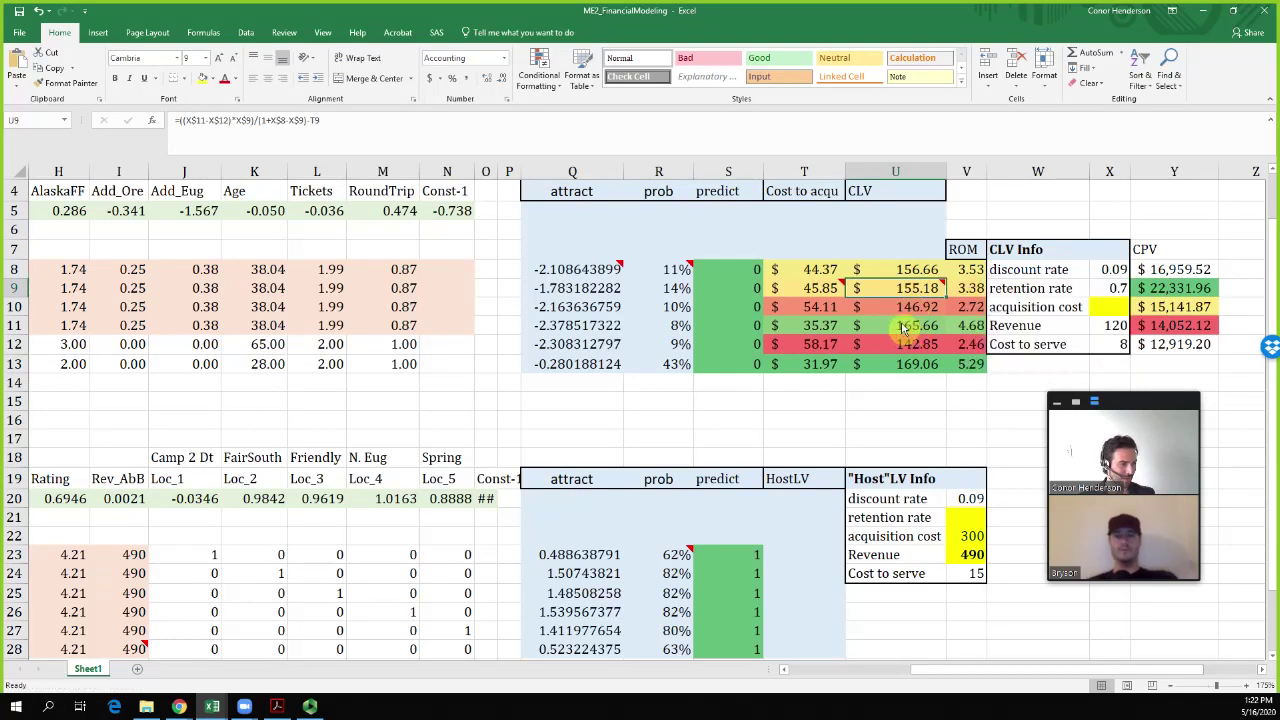
pyautogui.click(1190, 291)
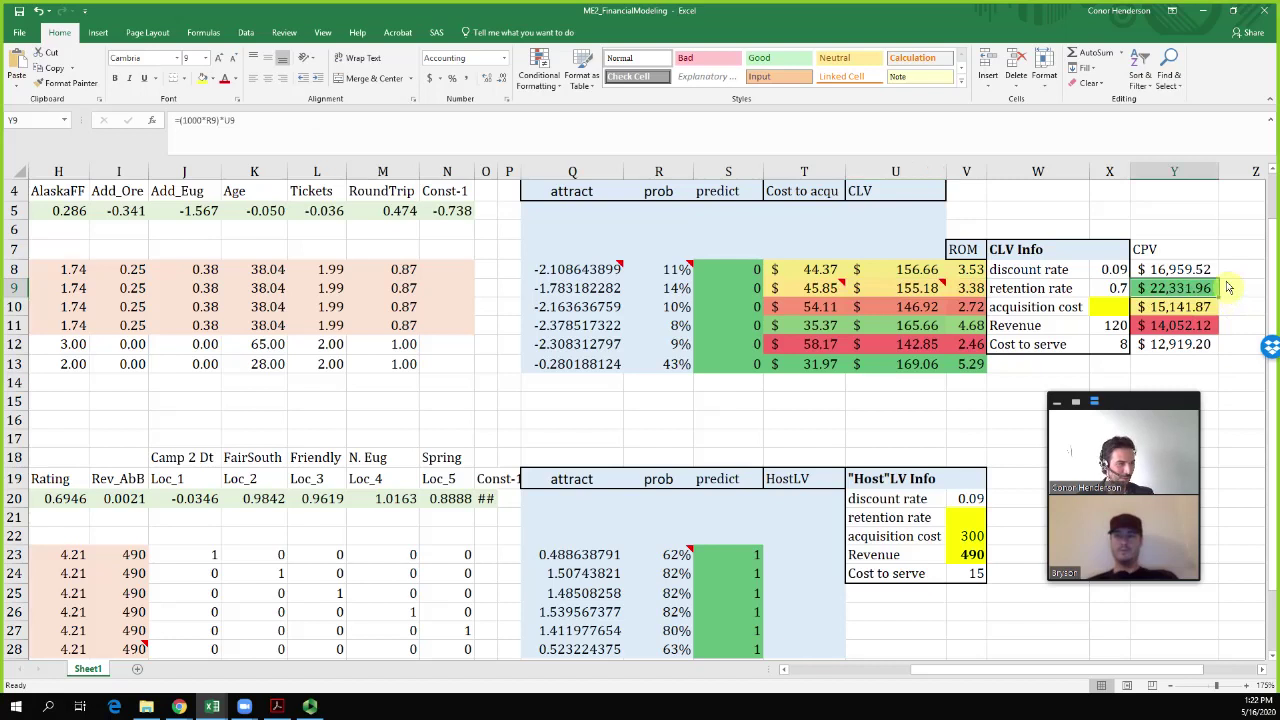
pyautogui.click(1200, 333)
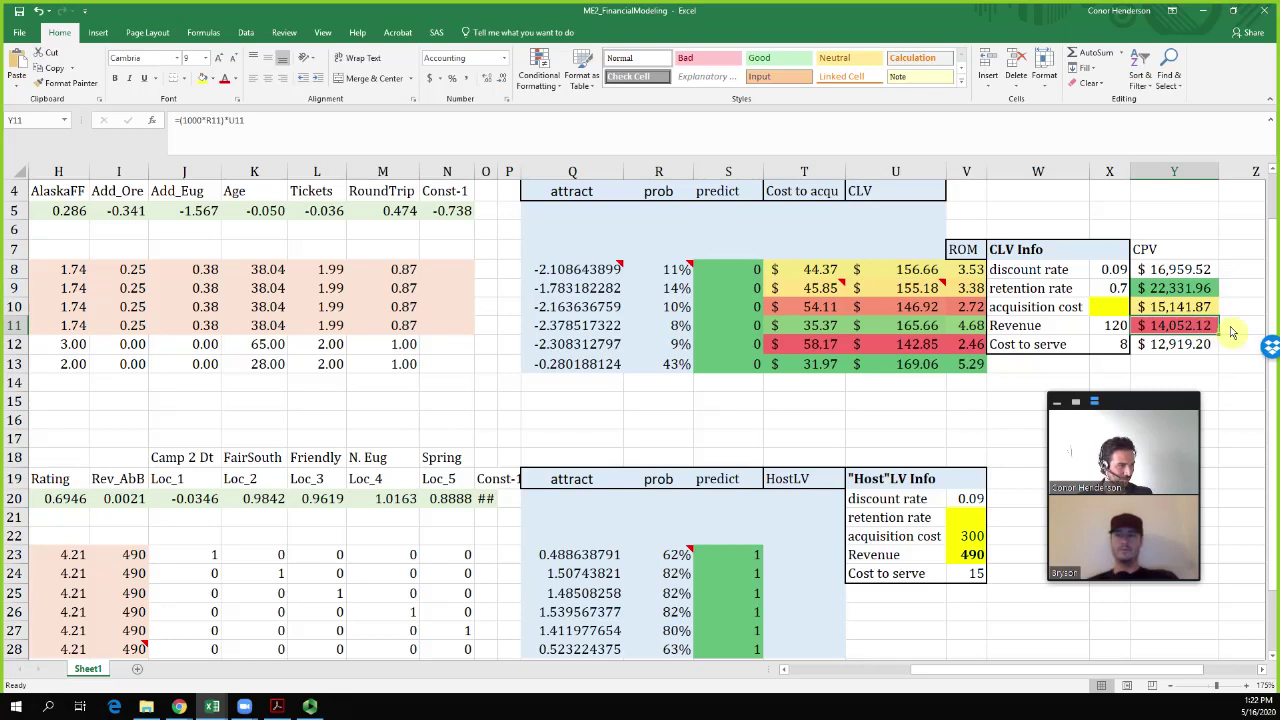
pyautogui.click(1236, 333)
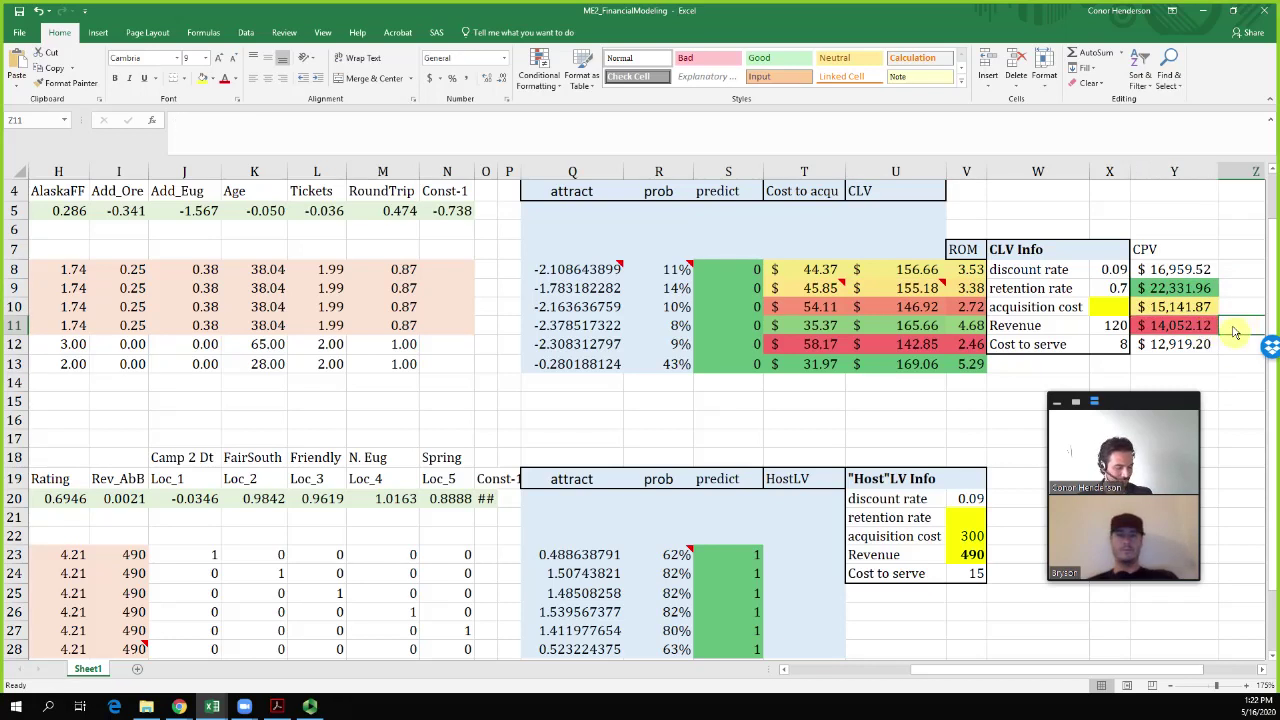
pyautogui.press('Up')
pyautogui.press('Up')
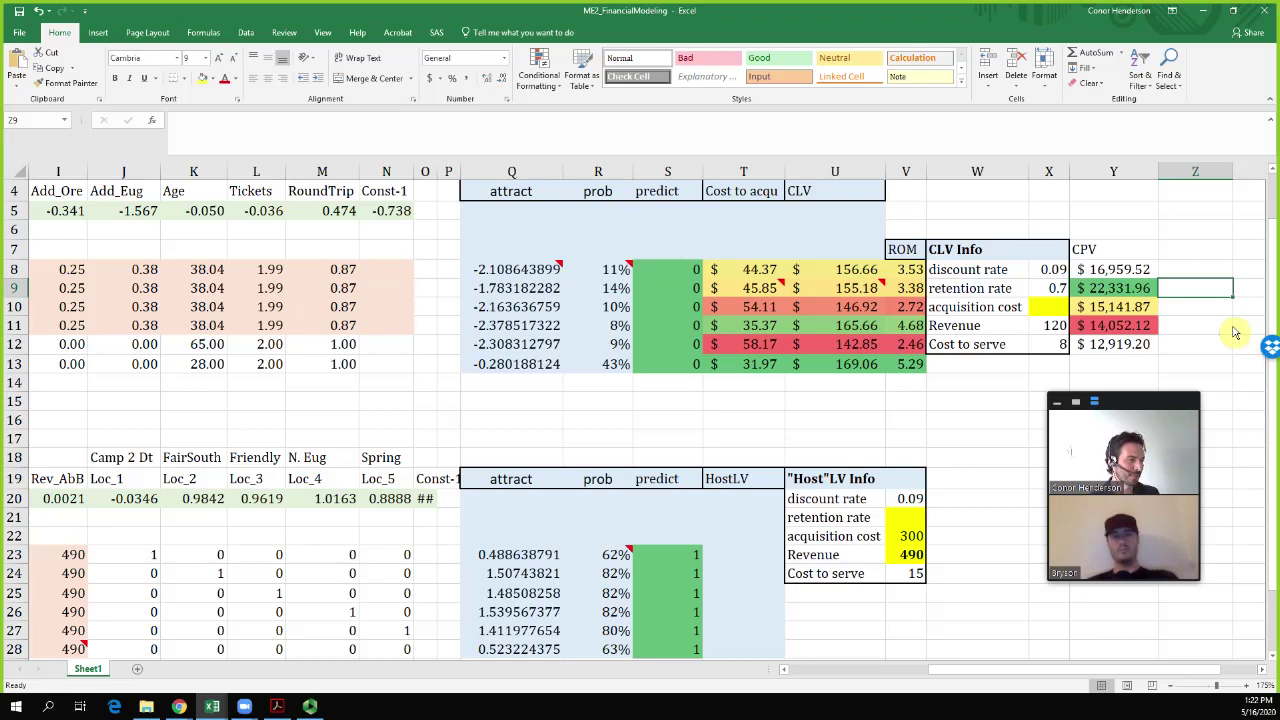
pyautogui.press('Left')
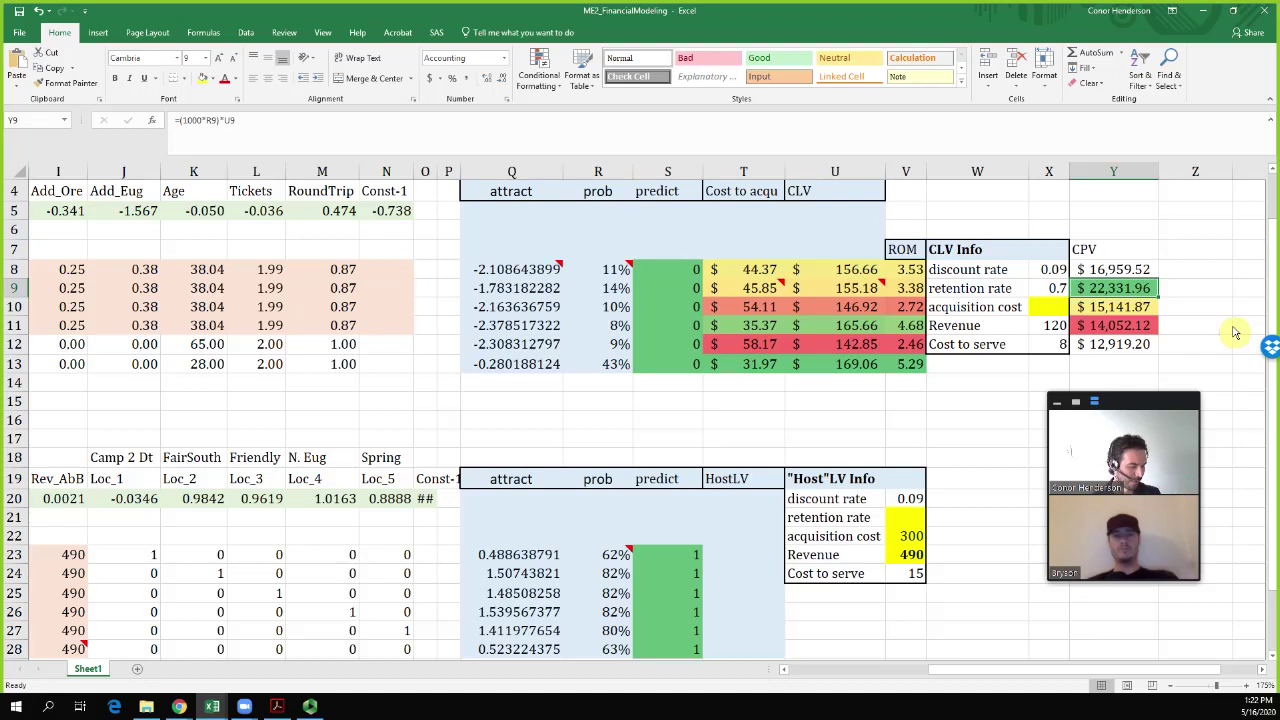
pyautogui.press('Down')
pyautogui.press('Down')
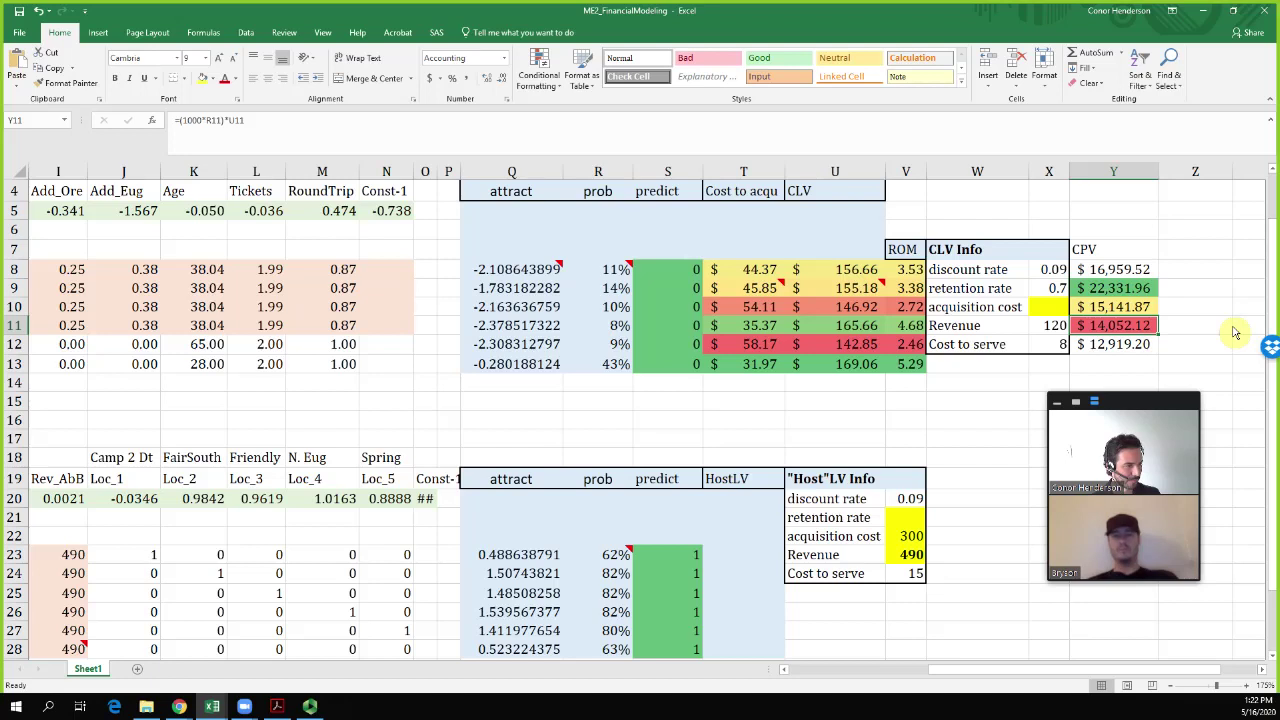
# Trace row 11 back across its variable values to the start of the row, and return to its CPV in Y11
pyautogui.press('Left')
pyautogui.press('Left')
pyautogui.press('Left')
pyautogui.press('Left')
pyautogui.press('Left')
pyautogui.press('Left')
pyautogui.press('Left')
pyautogui.press('Left')
pyautogui.press('Left')
pyautogui.press('Left')
pyautogui.press('Left')
pyautogui.press('Left')
pyautogui.press('Left')
pyautogui.press('Left')
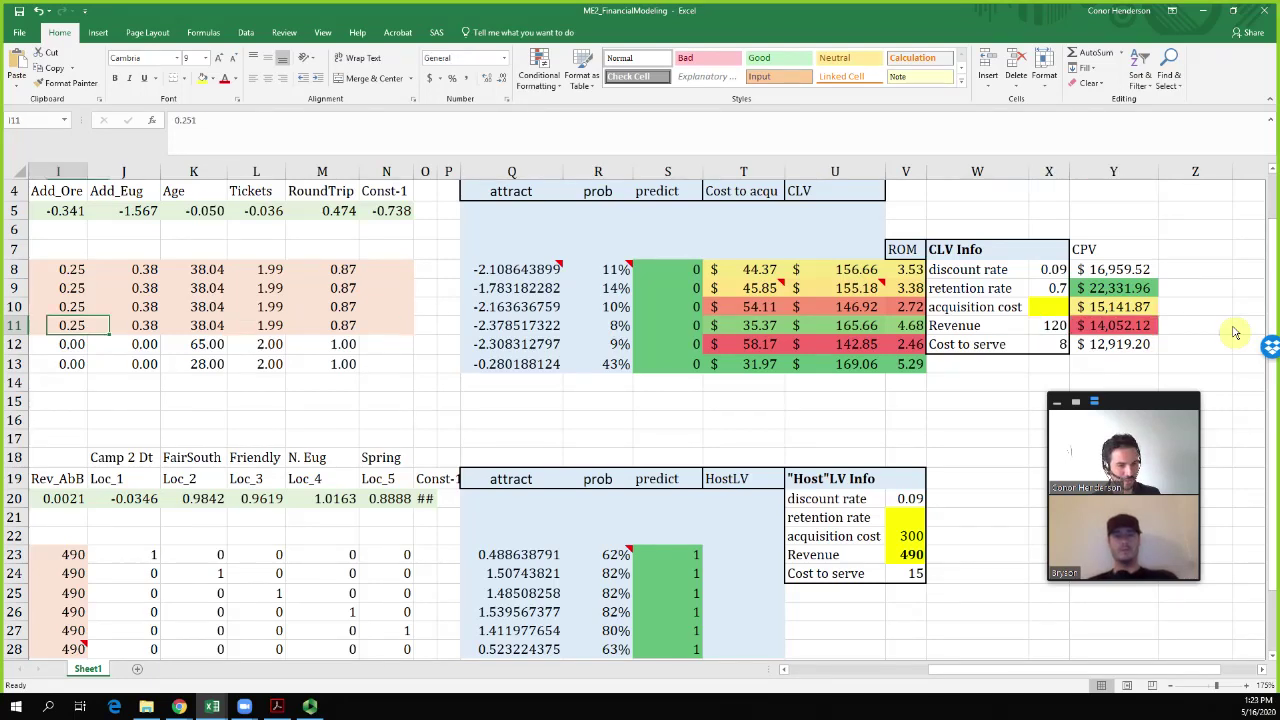
pyautogui.press('Home')
pyautogui.press('Right')
pyautogui.press('Right')
pyautogui.press('Right')
pyautogui.press('Right')
pyautogui.press('Right')
pyautogui.press('Right')
pyautogui.press('Right')
pyautogui.press('Right')
pyautogui.press('Right')
pyautogui.press('Right')
pyautogui.press('Right')
pyautogui.press('Right')
pyautogui.press('Right')
pyautogui.press('Right')
pyautogui.press('Right')
pyautogui.press('Right')
pyautogui.press('Right')
pyautogui.press('Right')
pyautogui.press('Right')
pyautogui.press('Right')
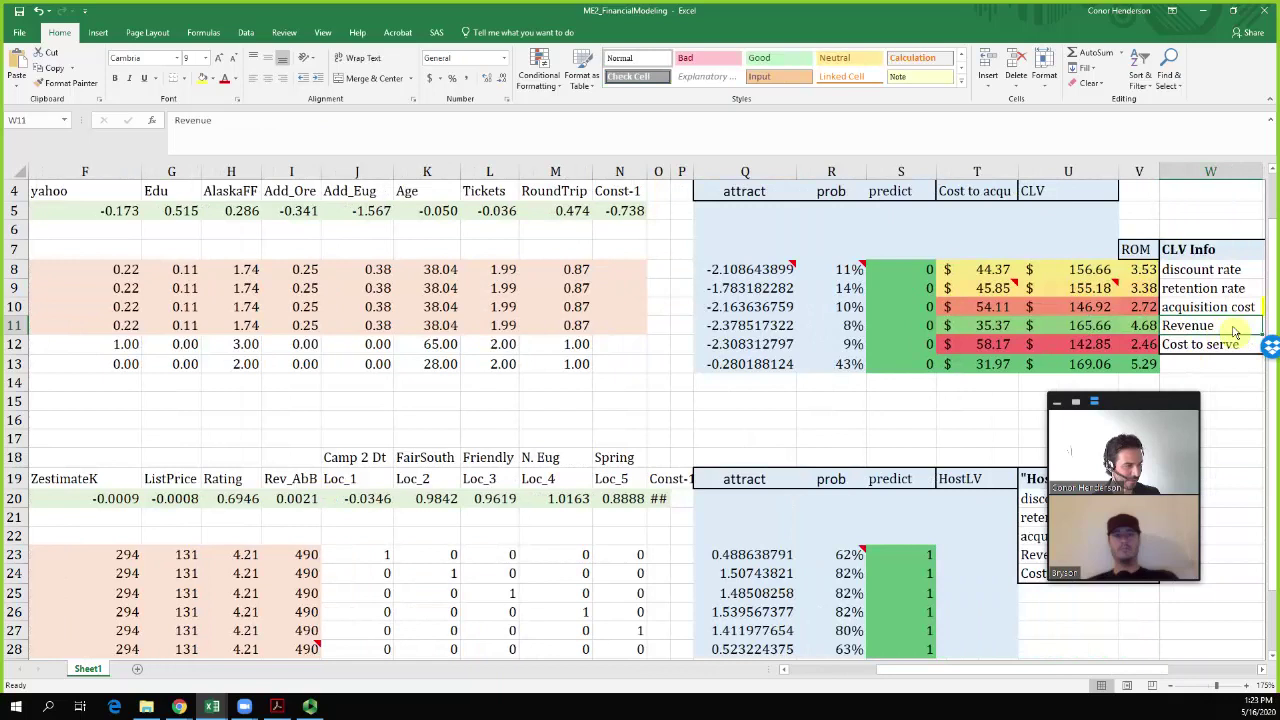
pyautogui.press('Right')
pyautogui.press('Right')
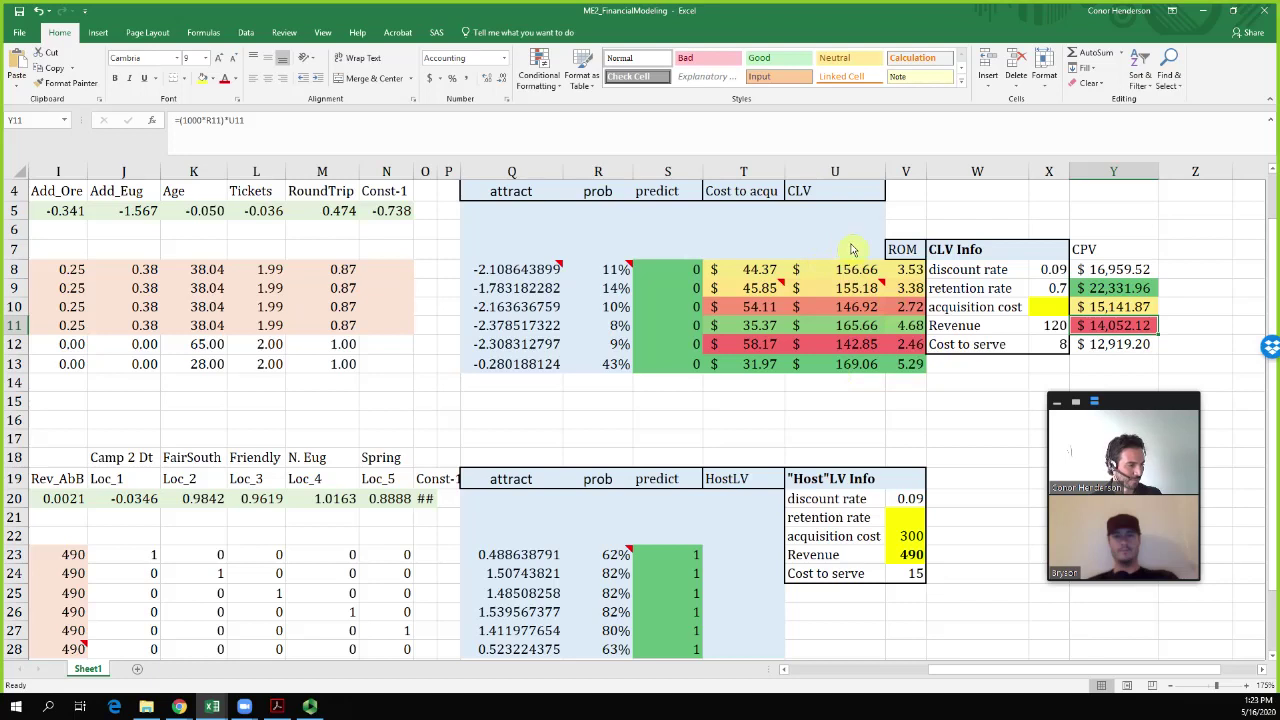
# Examine the Hosts section below the travelers, from the "Host"LV Info table back across row 26 to its first columns
pyautogui.scroll(-3, 823, 258)
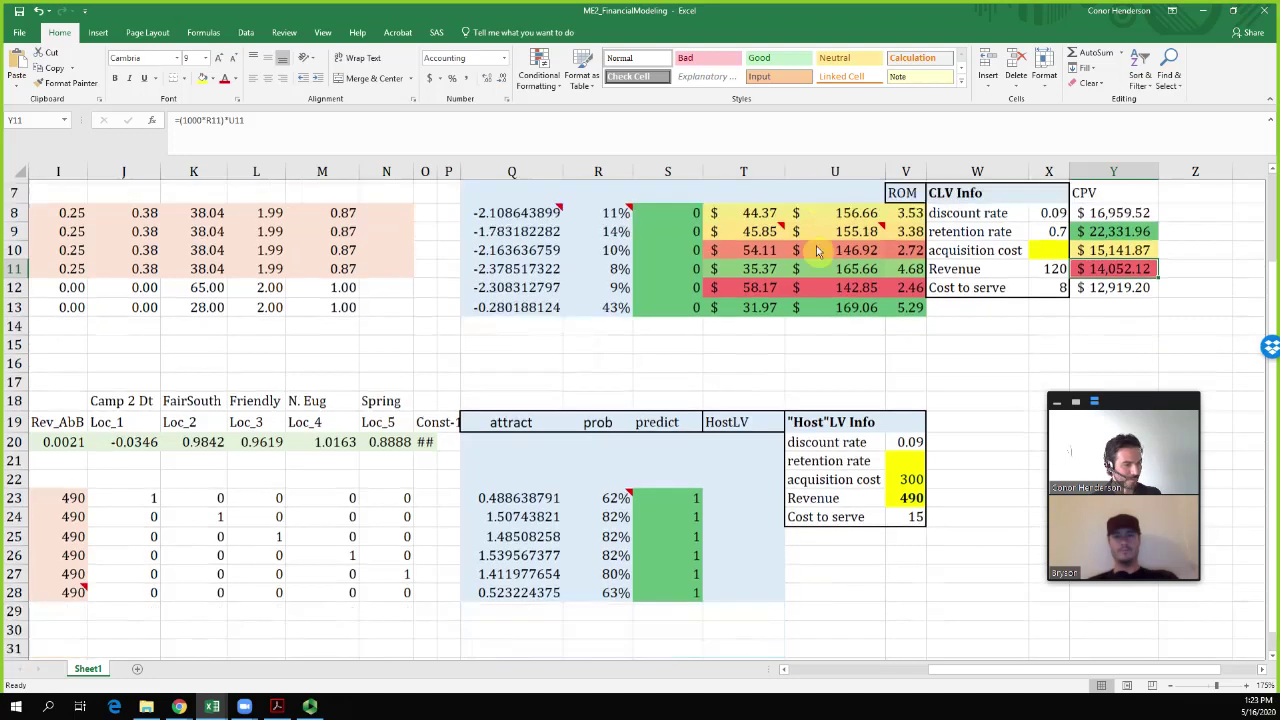
pyautogui.click(808, 444)
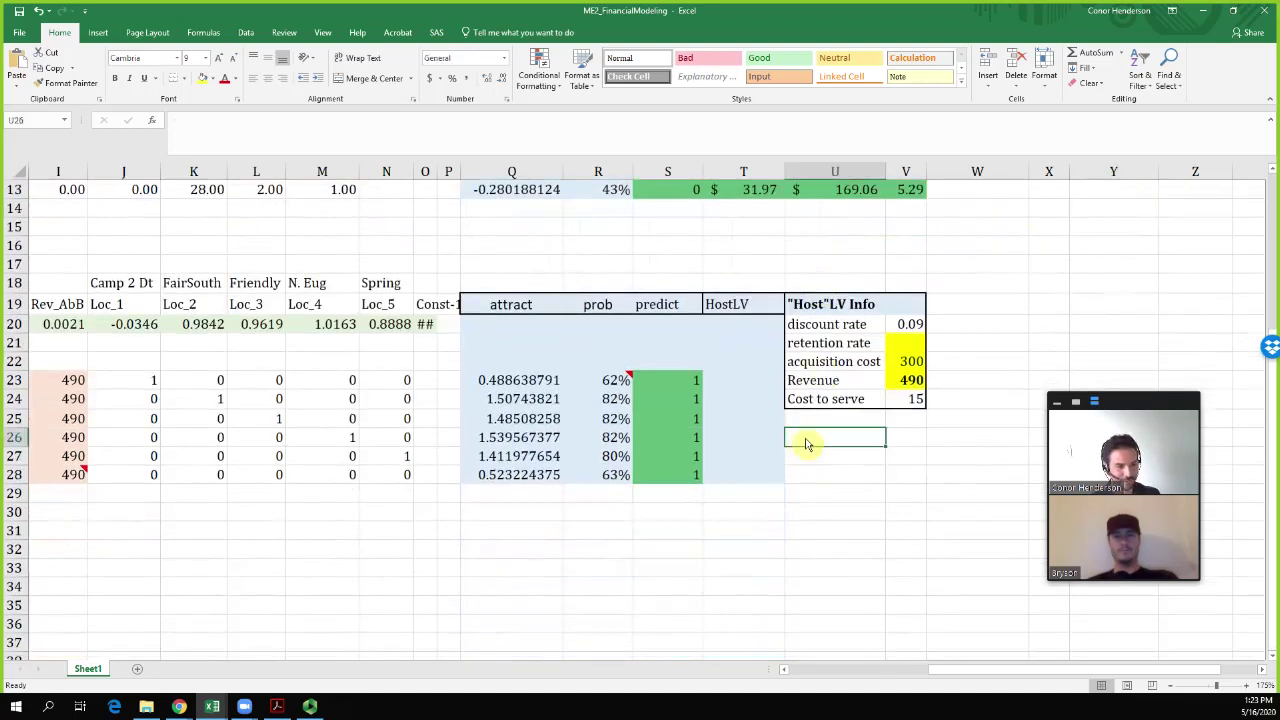
pyautogui.press('Left')
pyautogui.press('Left')
pyautogui.press('Left')
pyautogui.press('Left')
pyautogui.press('Left')
pyautogui.press('Left')
pyautogui.press('Left')
pyautogui.press('Left')
pyautogui.press('Left')
pyautogui.press('Left')
pyautogui.press('Left')
pyautogui.press('Left')
pyautogui.press('Left')
pyautogui.press('Left')
pyautogui.press('Left')
pyautogui.press('Left')
pyautogui.press('Left')
pyautogui.press('Left')
pyautogui.press('Left')
pyautogui.press('Left')
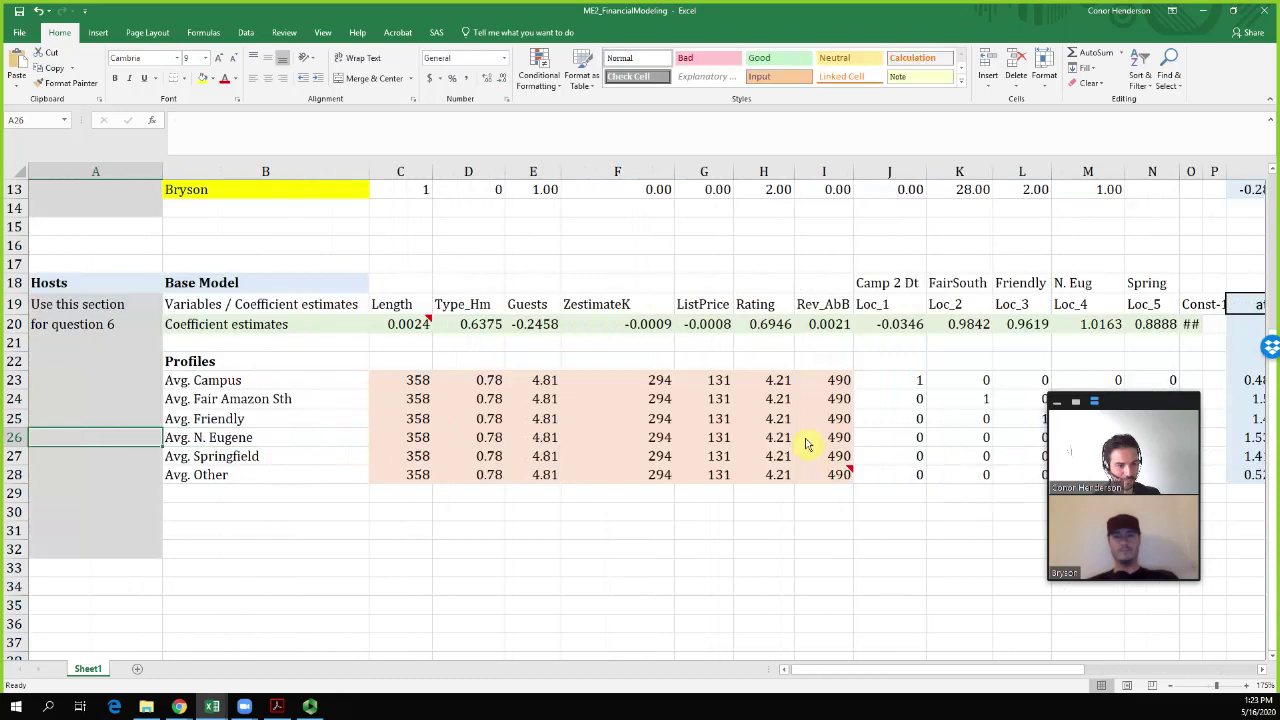
pyautogui.press('Right')
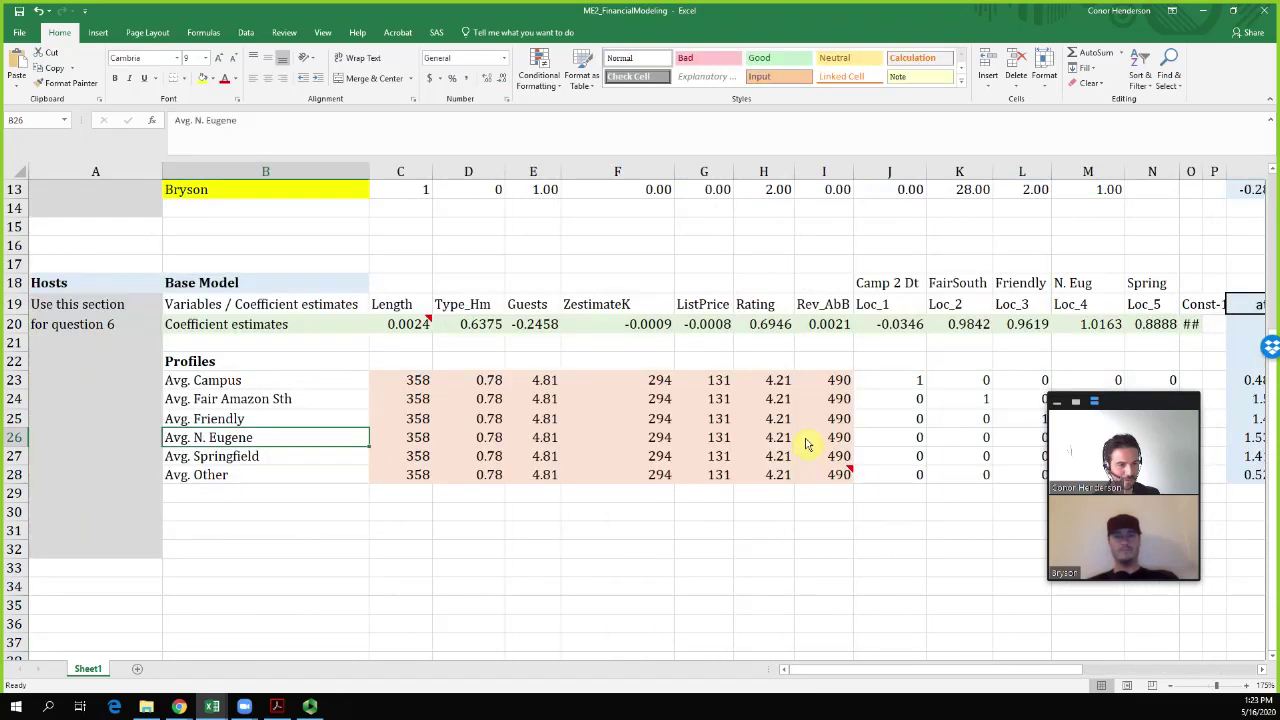
pyautogui.press('Right')
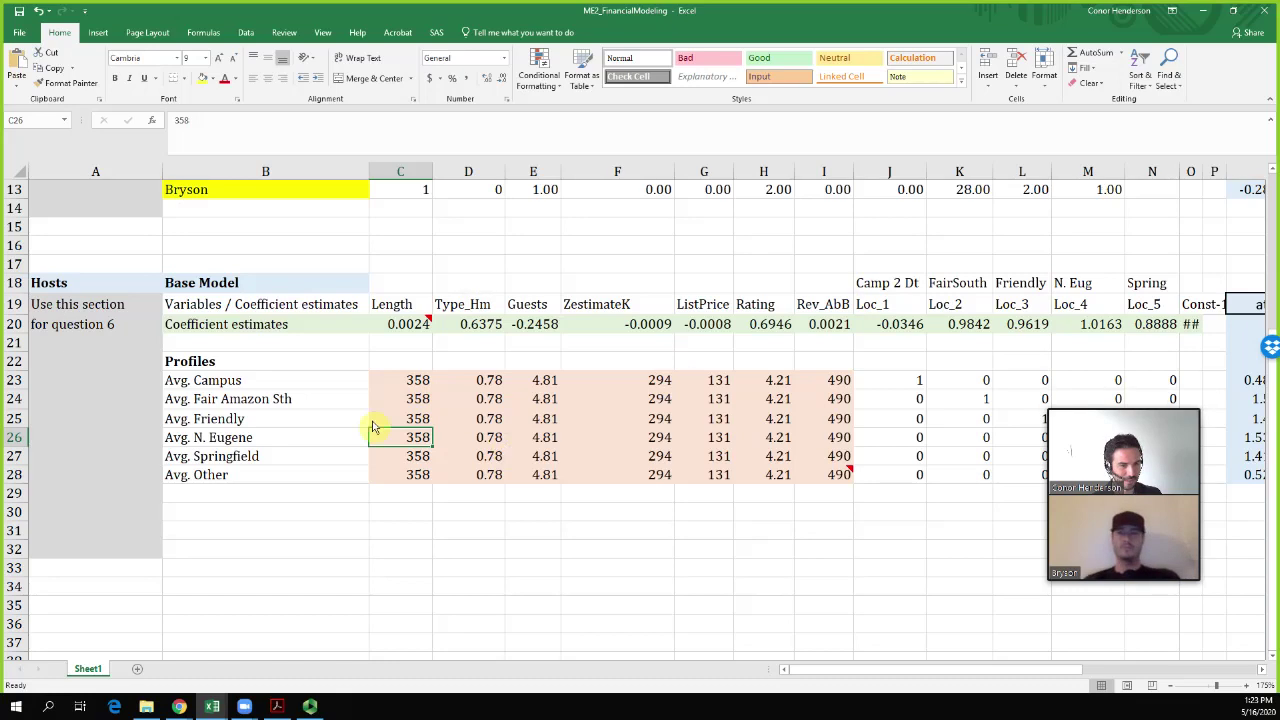
# Review the host profile names in column B, from Avg. Campus downward, and settle on Avg. Fair Amazon Sth
pyautogui.click(283, 386)
pyautogui.press('Down')
pyautogui.press('Down')
pyautogui.press('Down')
pyautogui.press('Down')
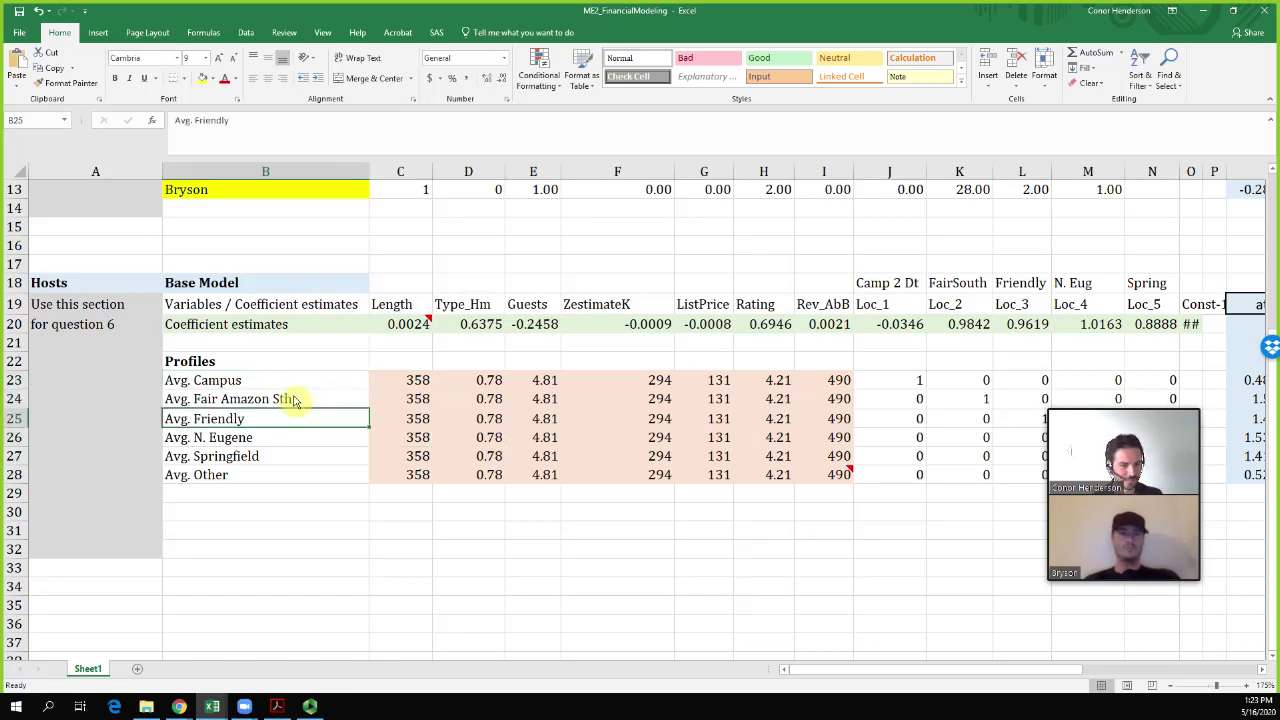
pyautogui.press('Up')
pyautogui.press('Up')
pyautogui.press('Up')
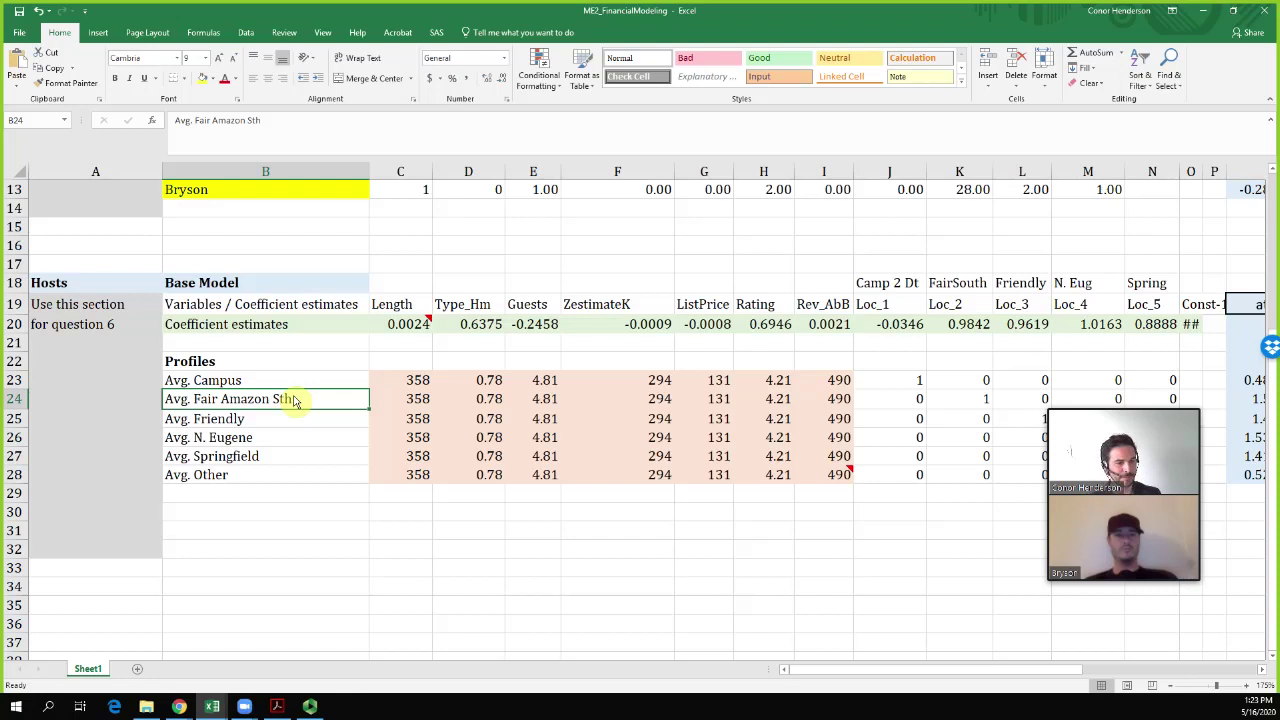
# Follow the Avg. Fair Amazon Sth profile across row 24 to its probability in R24
pyautogui.press('Right')
pyautogui.press('Right')
pyautogui.press('Right')
pyautogui.press('Right')
pyautogui.press('Right')
pyautogui.press('Right')
pyautogui.press('Right')
pyautogui.press('Right')
pyautogui.press('Right')
pyautogui.press('Right')
pyautogui.press('Right')
pyautogui.press('Right')
pyautogui.press('Right')
pyautogui.press('Right')
pyautogui.press('Right')
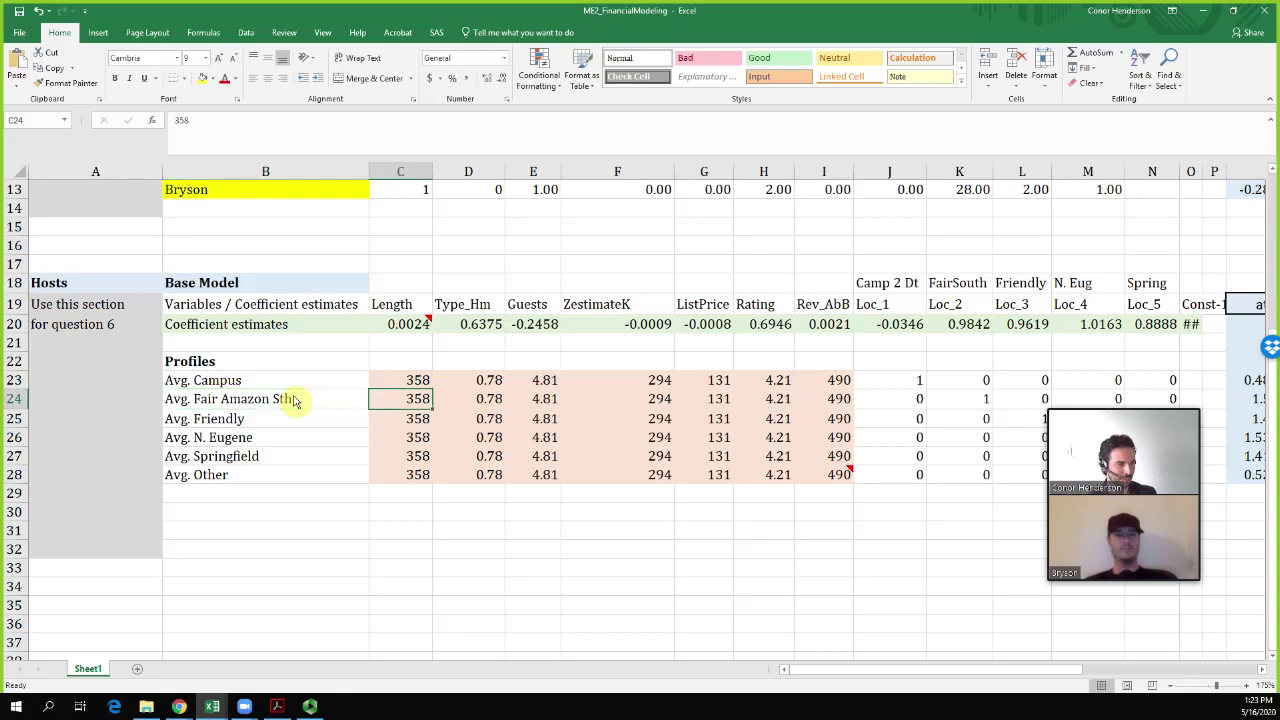
pyautogui.press('Right')
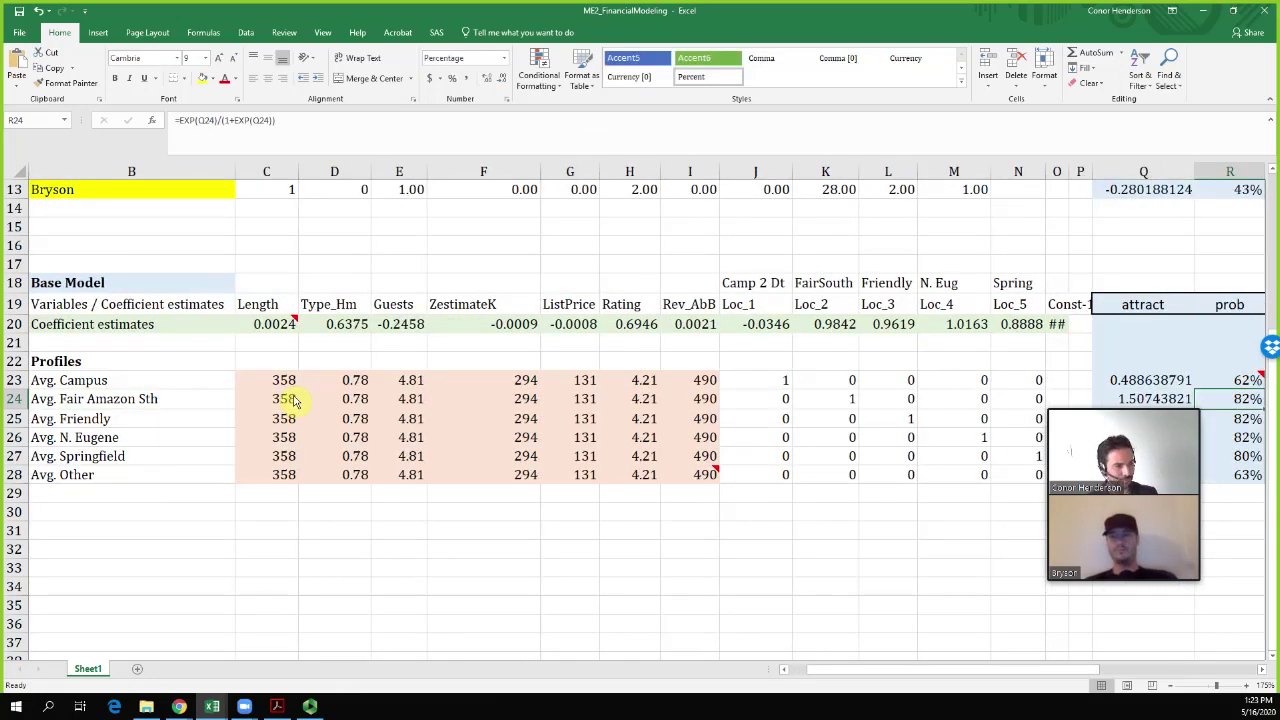
pyautogui.moveTo(1150, 418); pyautogui.dragTo(590, 650)
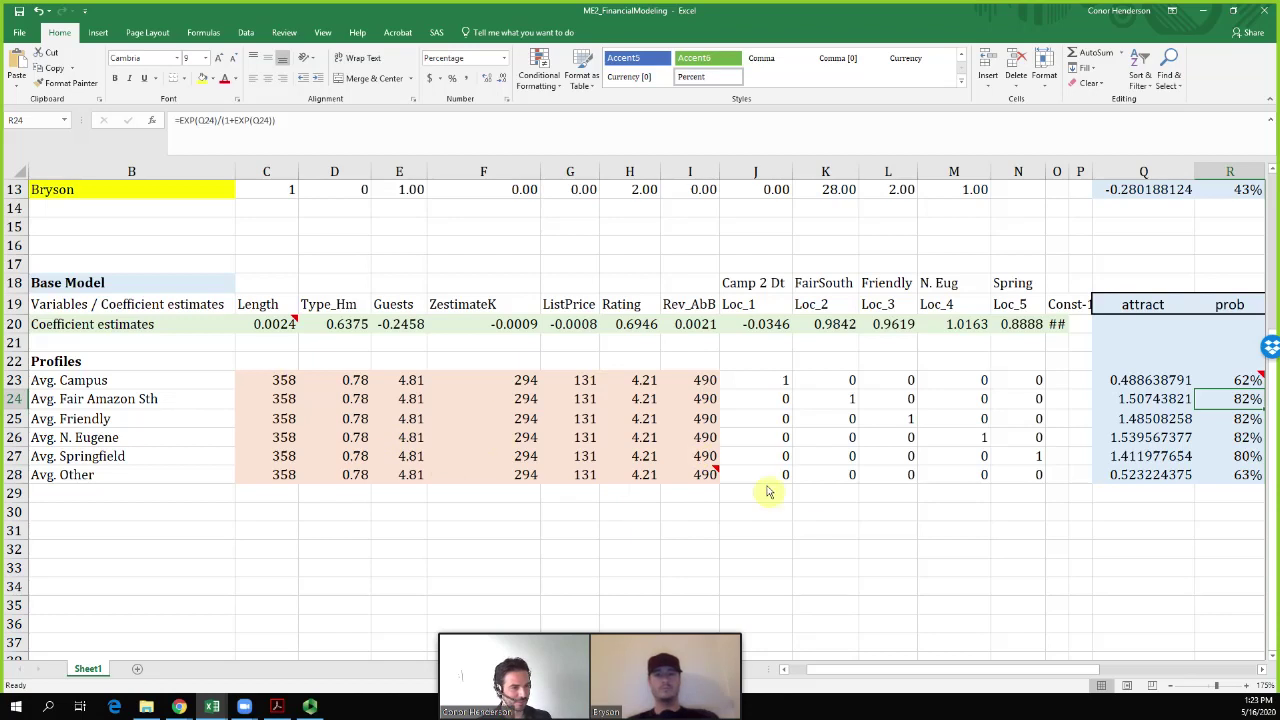
# Review the host profiles' location indicators in J23:N28 and the average variable values in C23:I23
pyautogui.moveTo(775, 382); pyautogui.dragTo(1038, 478)
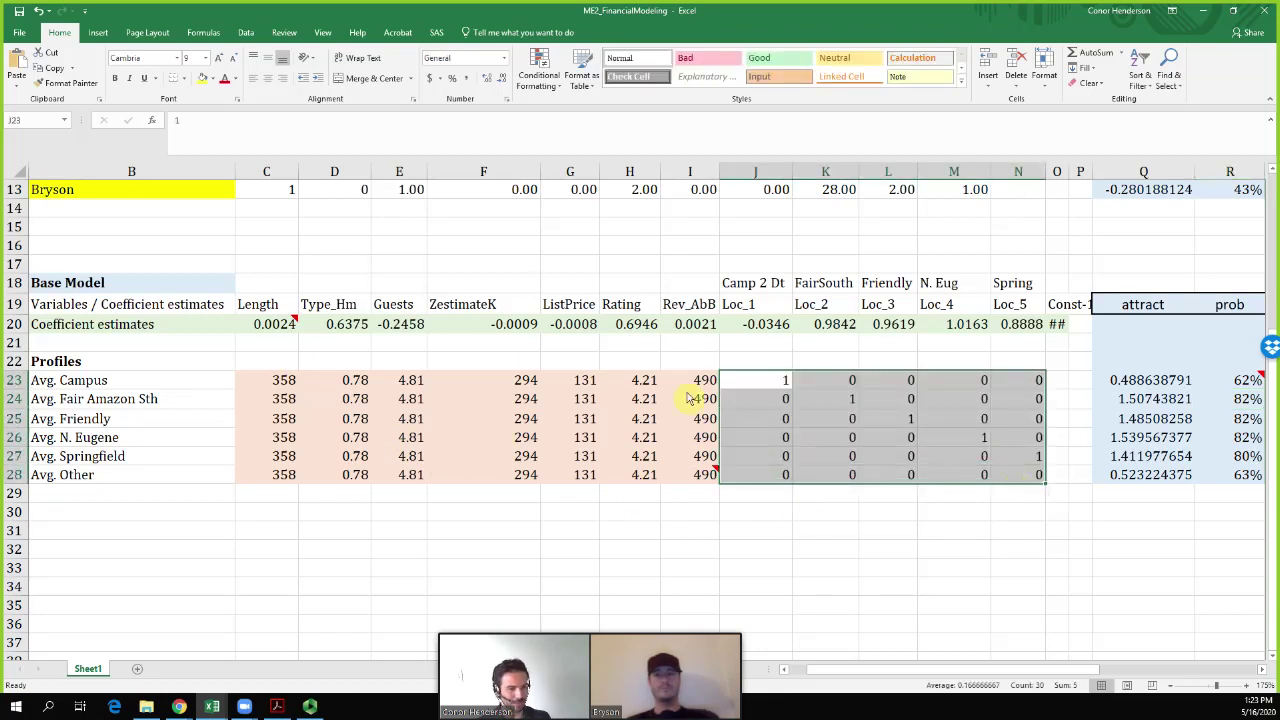
pyautogui.moveTo(278, 382); pyautogui.dragTo(706, 386)
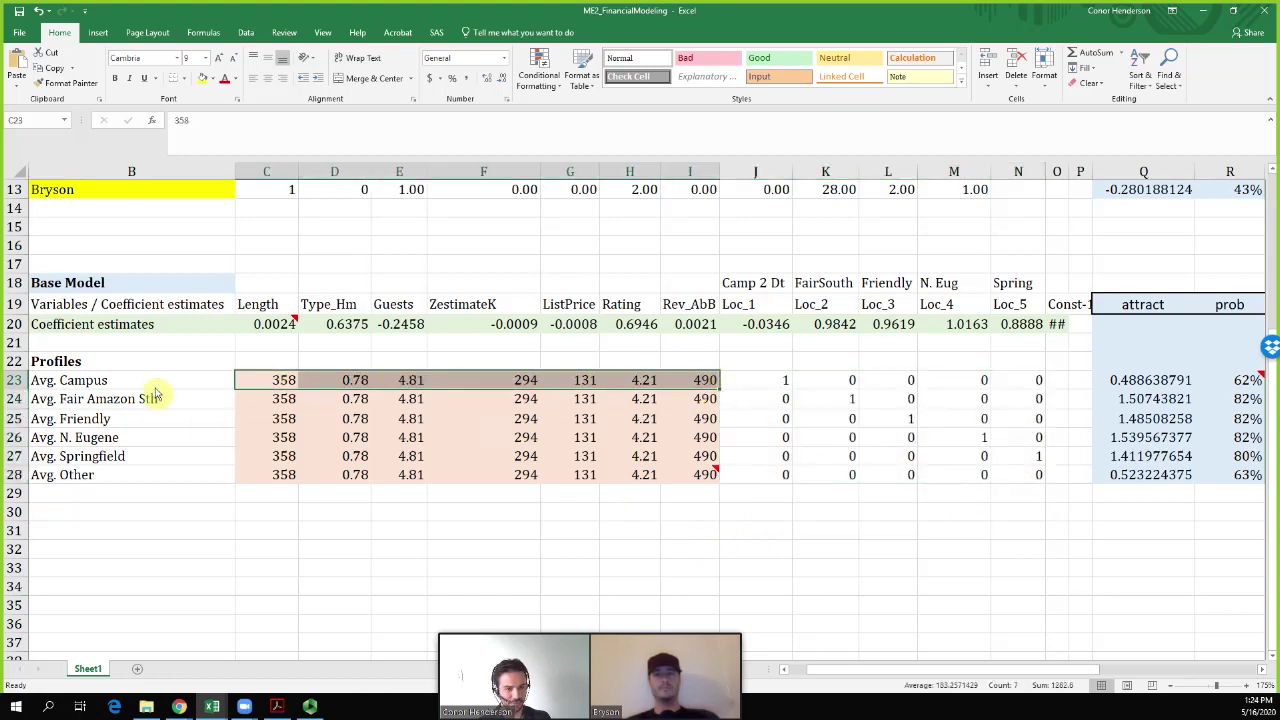
# Switch to the ME_2_Host_output workbook and examine the hosts' calibration data, including the Length, Loc_1 to Loc_3 and Rev_AbB columns
pyautogui.click(215, 706)
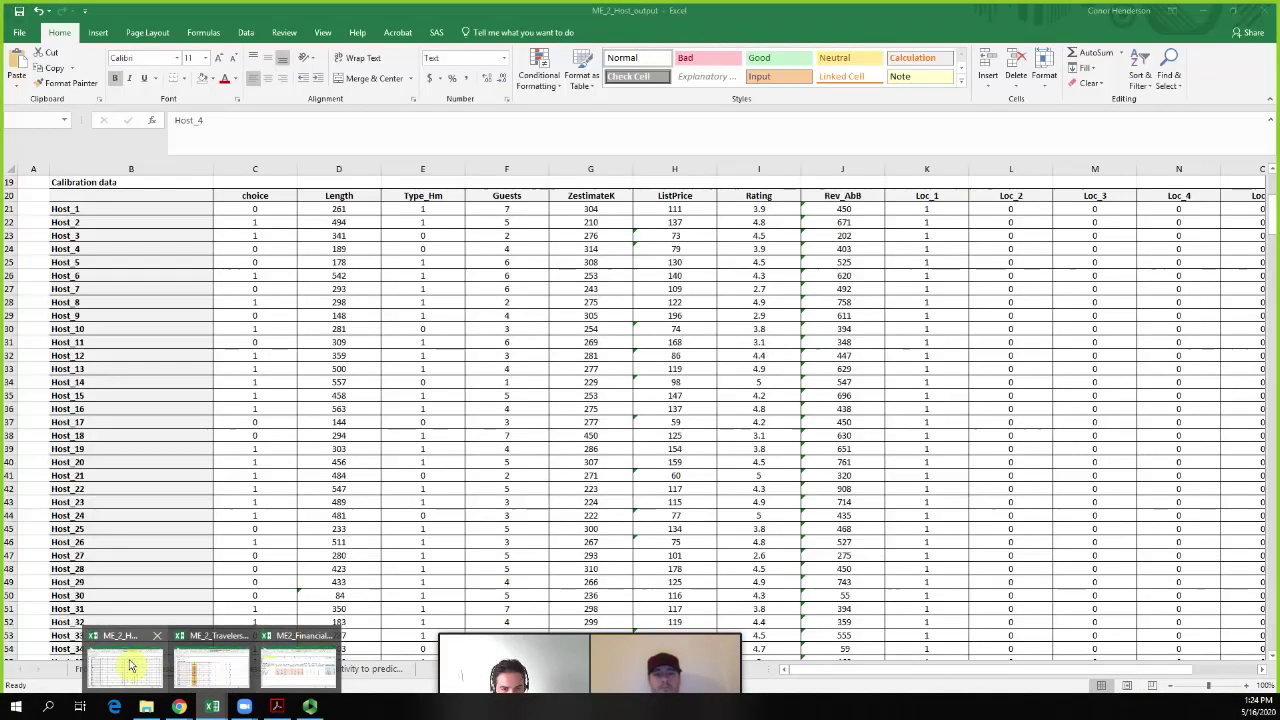
pyautogui.click(125, 663)
pyautogui.scroll(3, 340, 390)
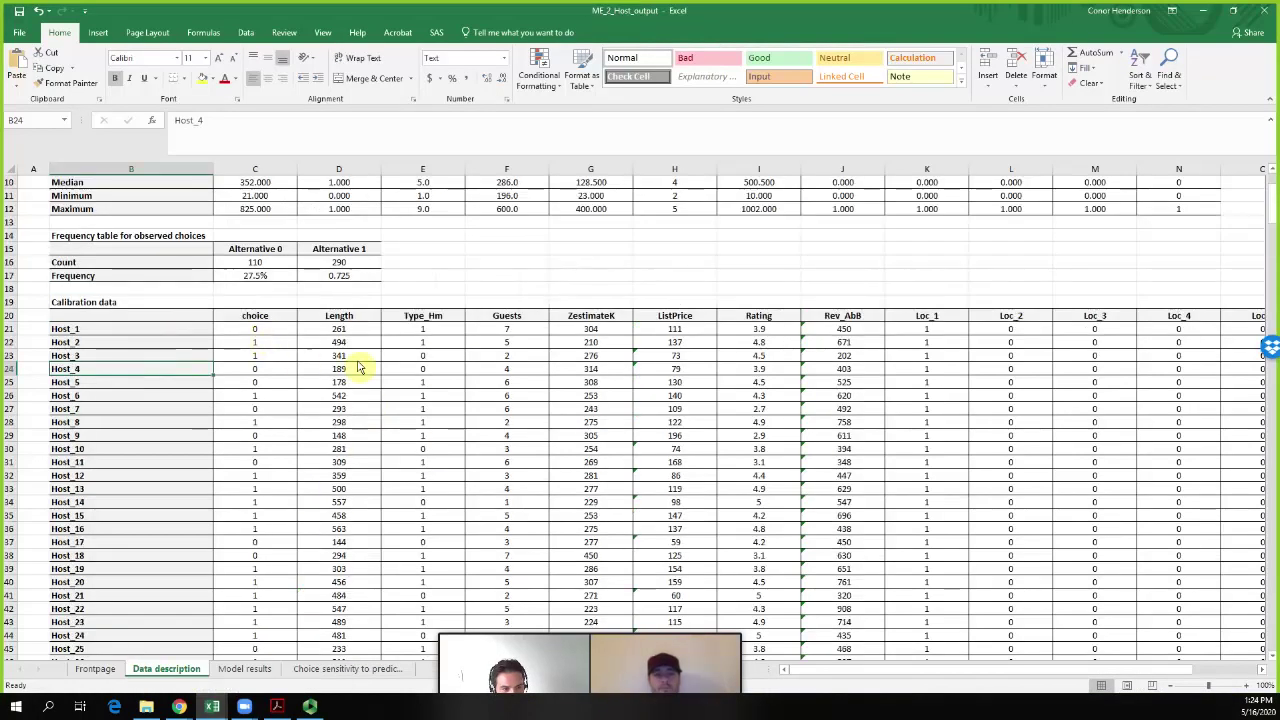
pyautogui.click(356, 358)
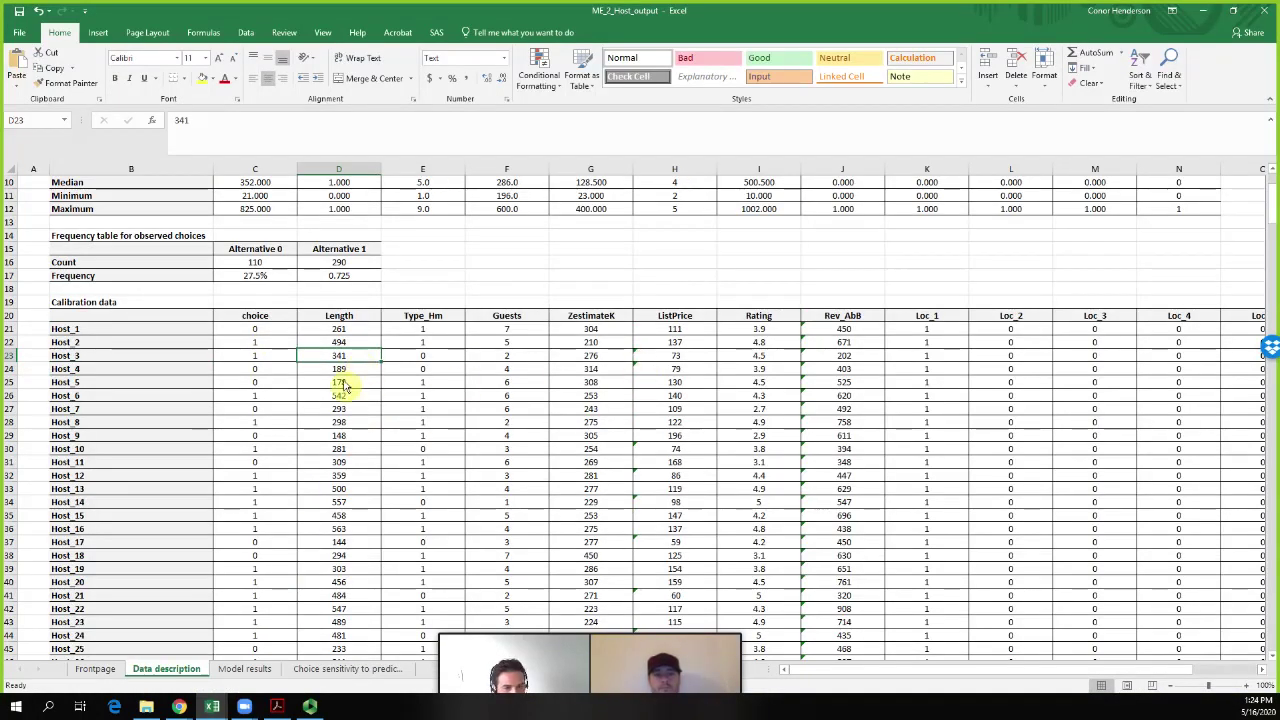
pyautogui.moveTo(940, 329); pyautogui.dragTo(731, 415)
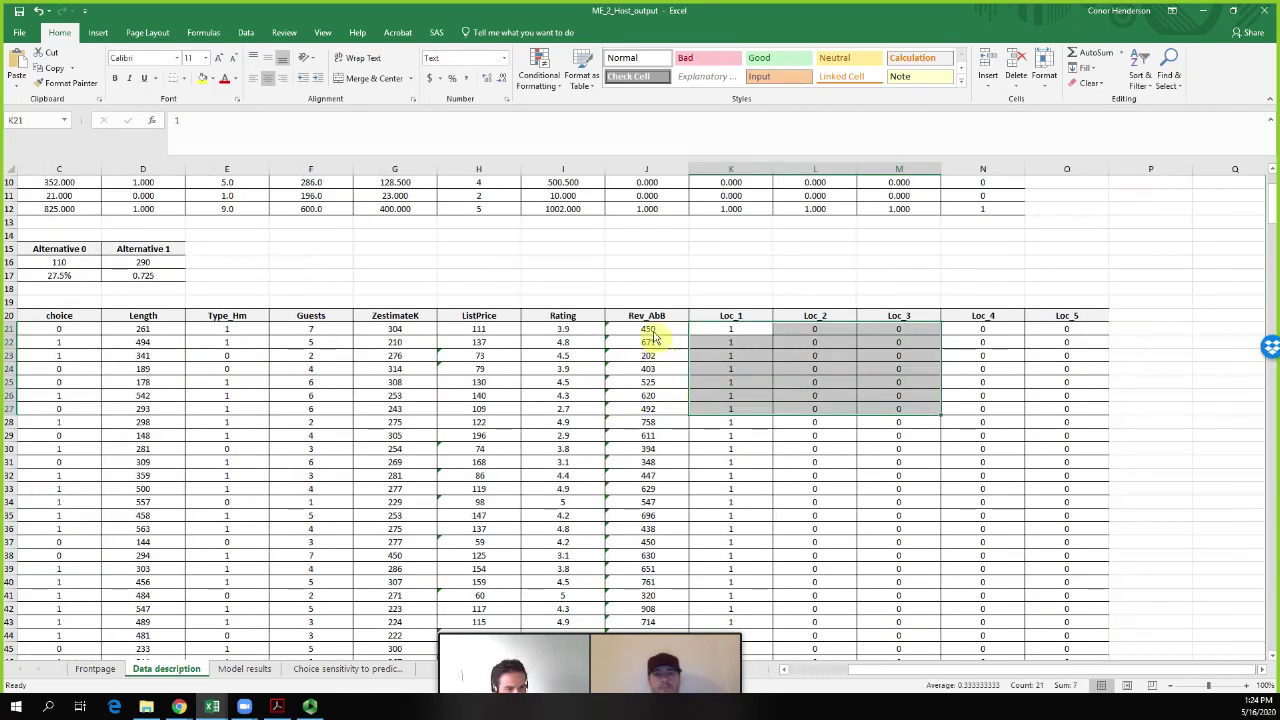
pyautogui.moveTo(648, 328); pyautogui.dragTo(651, 566)
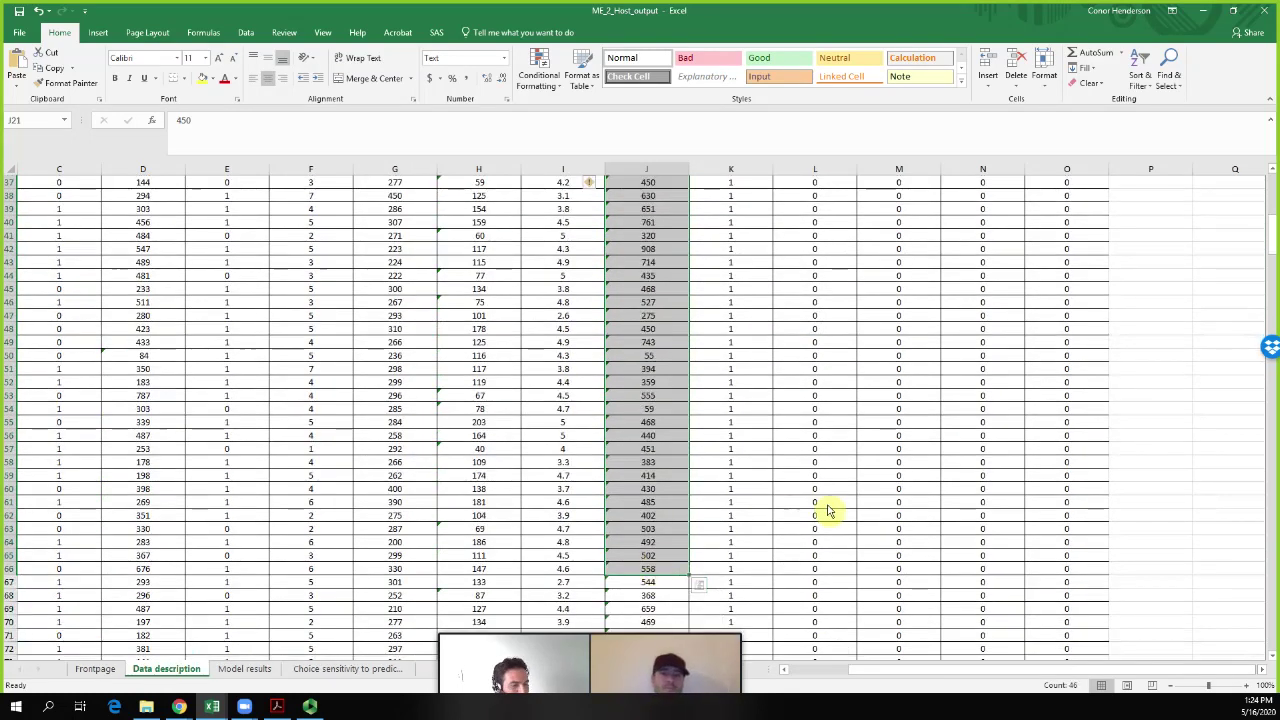
pyautogui.scroll(7, 828, 509)
pyautogui.scroll(3, 826, 463)
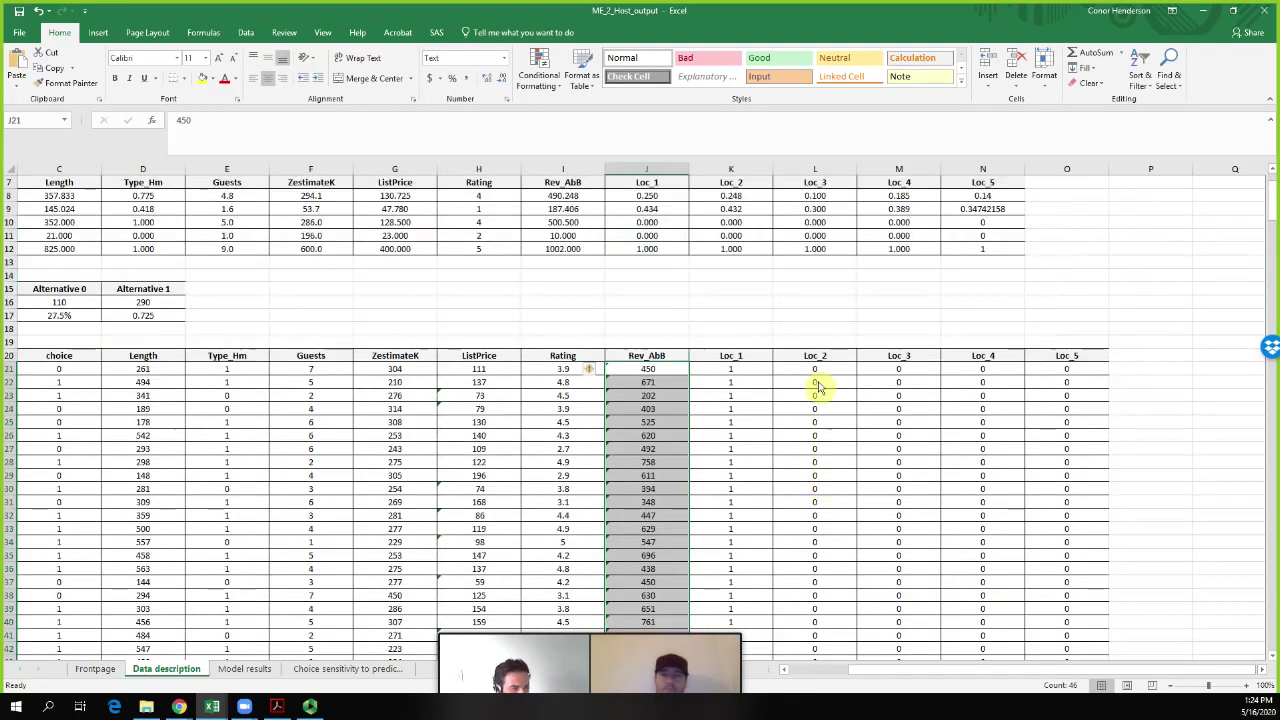
pyautogui.moveTo(488, 645); pyautogui.dragTo(233, 544)
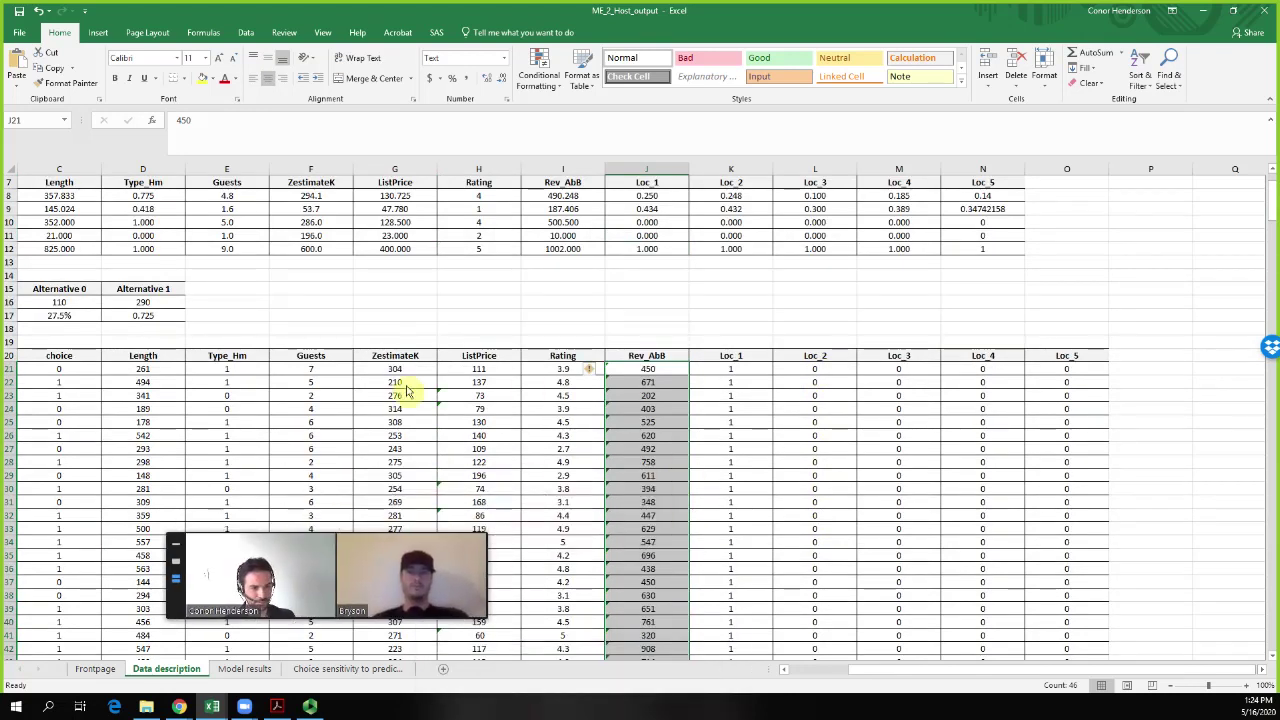
# Return to the ME2_FinancialModeling workbook and follow the Avg. N. Eugene row across to U26, below the "Host"LV Info table
pyautogui.moveTo(223, 712)
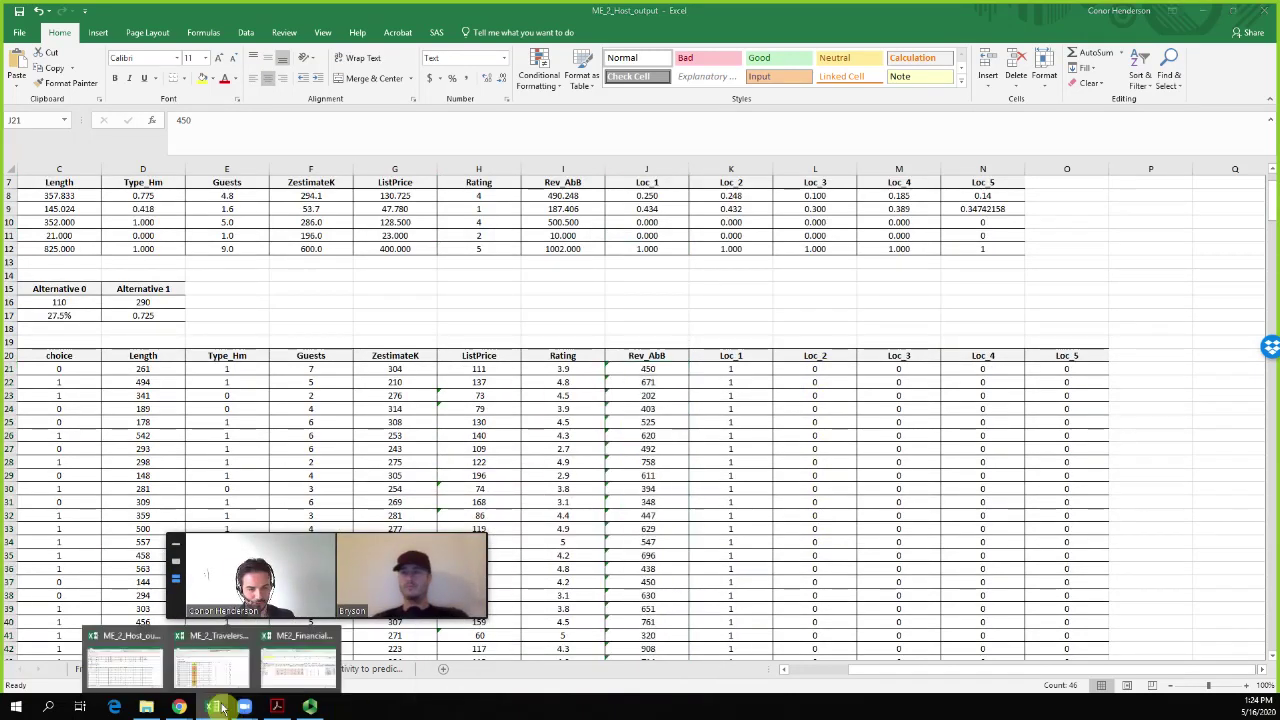
pyautogui.click(288, 672)
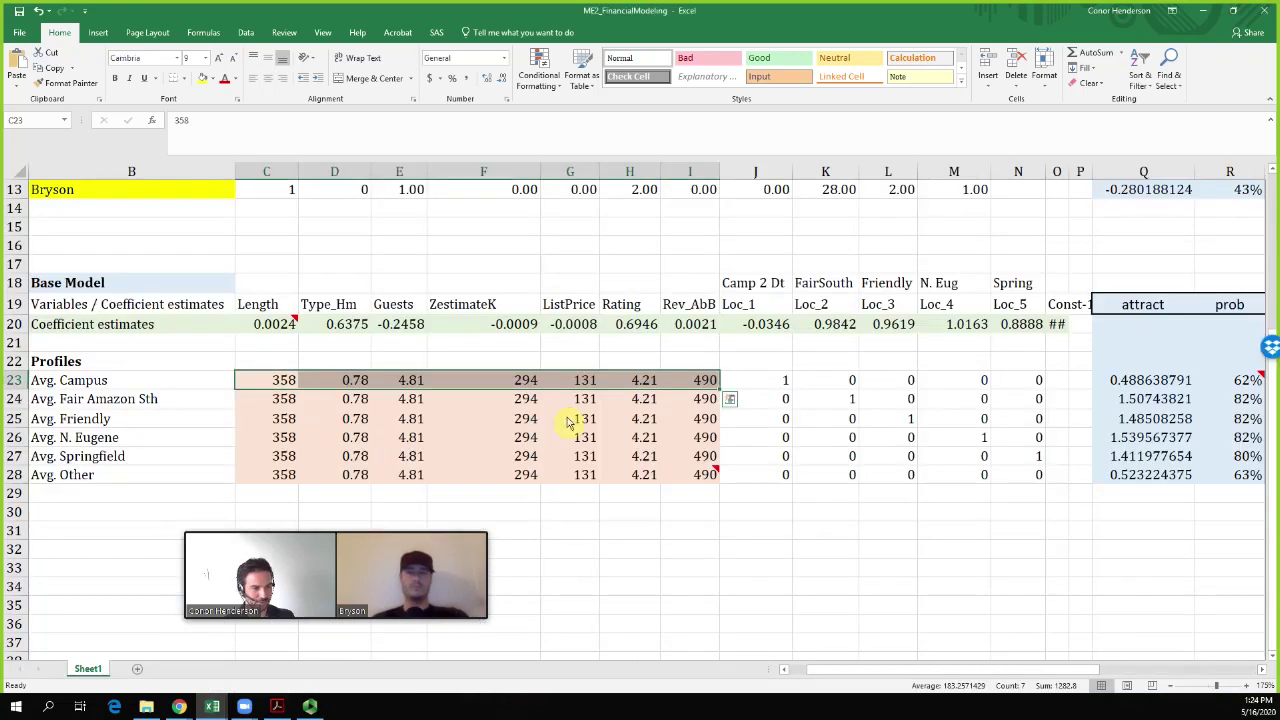
pyautogui.click(1039, 441)
pyautogui.press('Right')
pyautogui.press('Right')
pyautogui.press('Right')
pyautogui.press('Right')
pyautogui.press('Right')
pyautogui.press('Right')
pyautogui.press('Right')
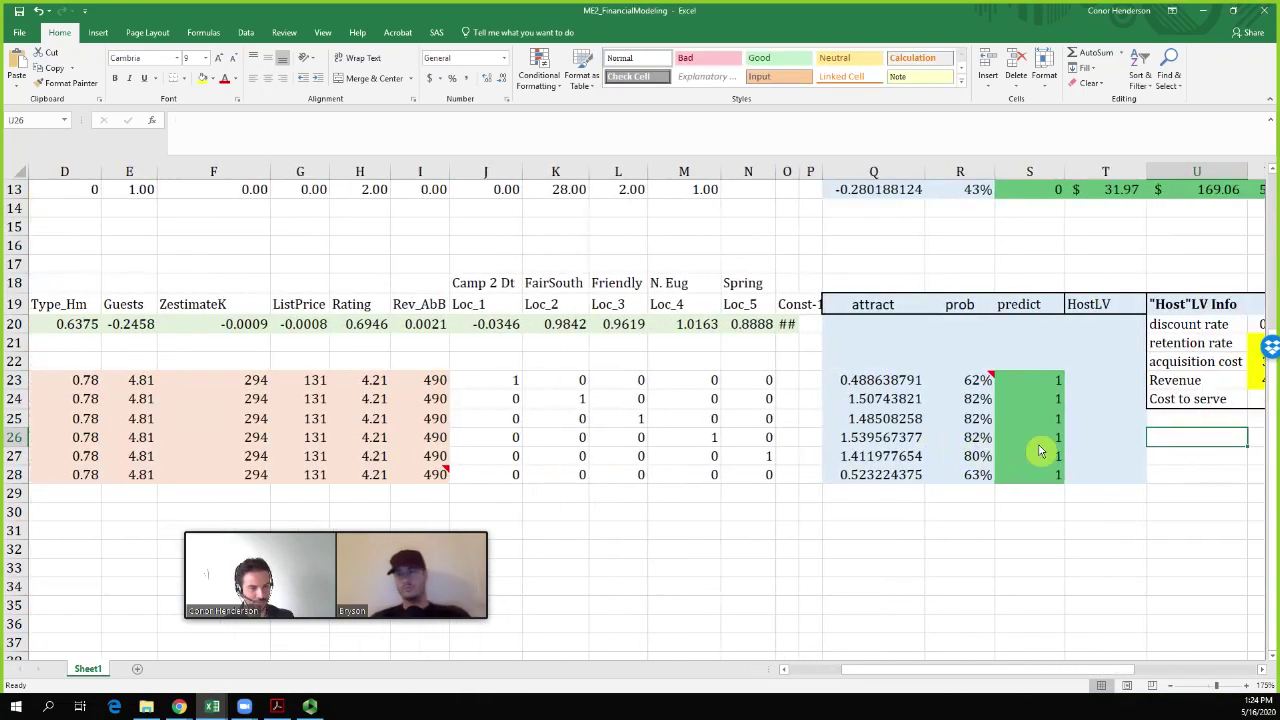
# Check the average revenue in I23 and the note on I28, and match the HostLV heading in T19 to cell T23
pyautogui.click(426, 383)
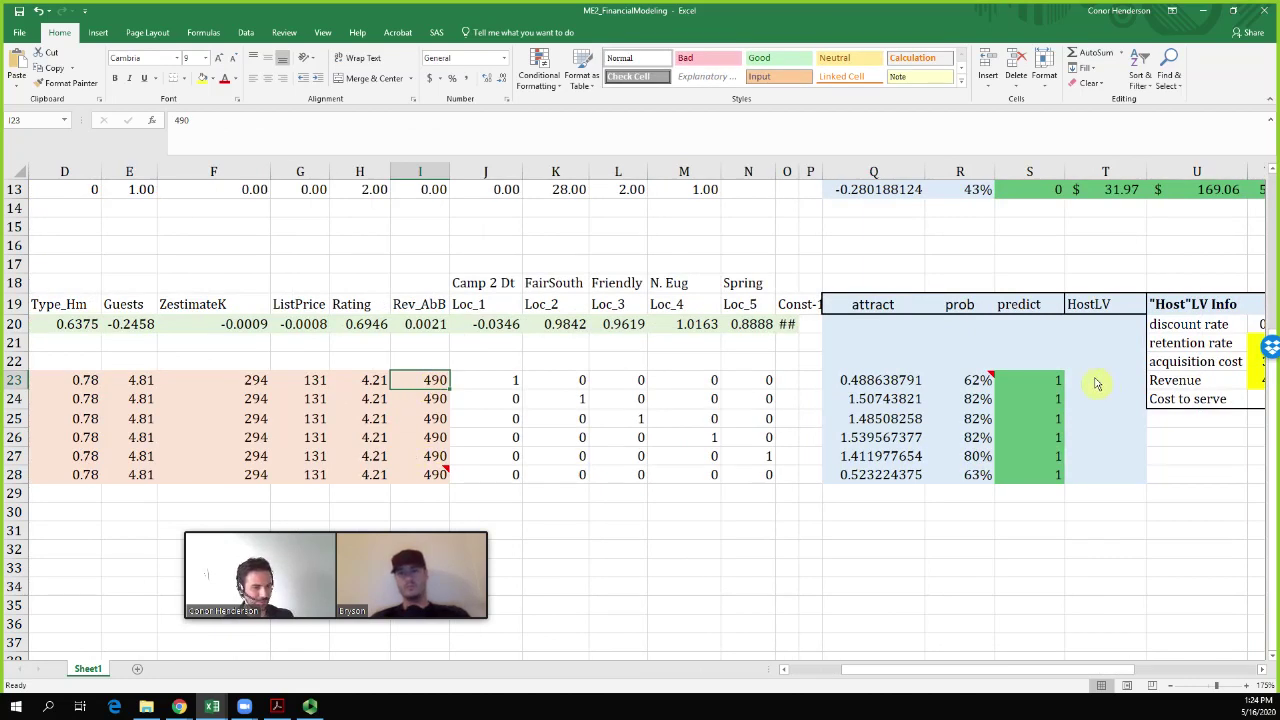
pyautogui.moveTo(445, 476)
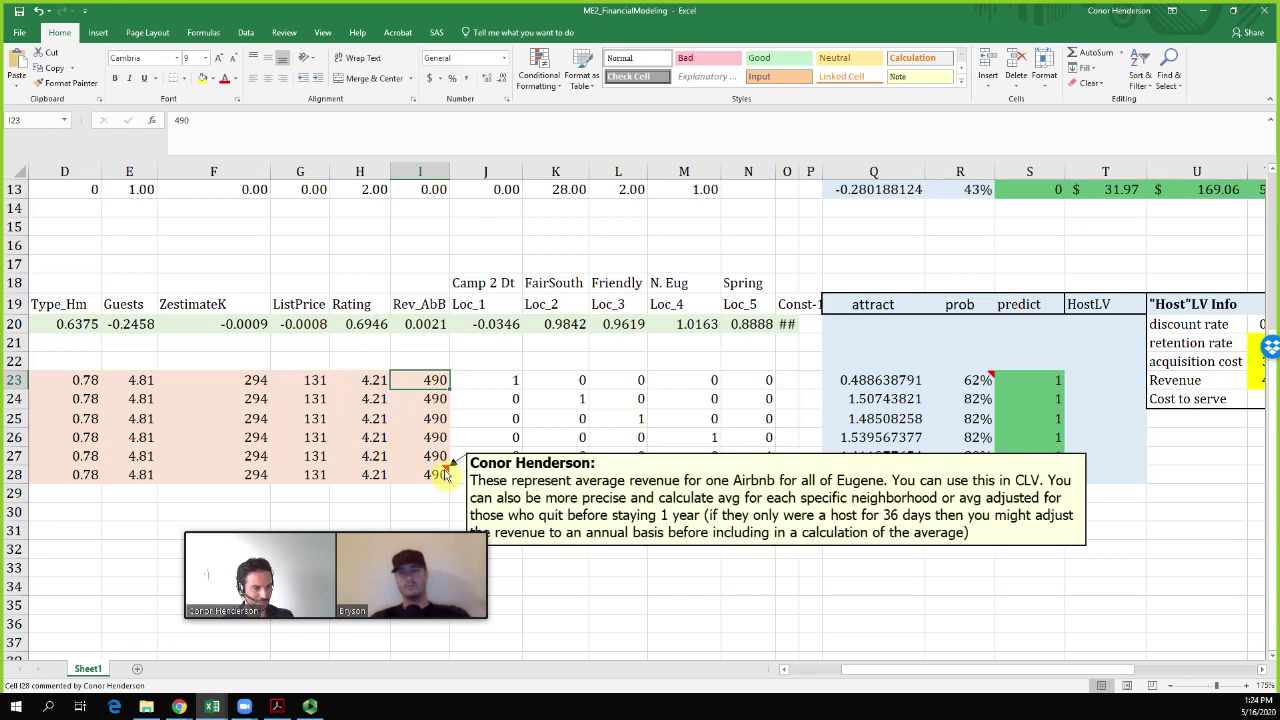
pyautogui.click(1110, 385)
pyautogui.press('Up')
pyautogui.press('Up')
pyautogui.press('Up')
pyautogui.press('Up')
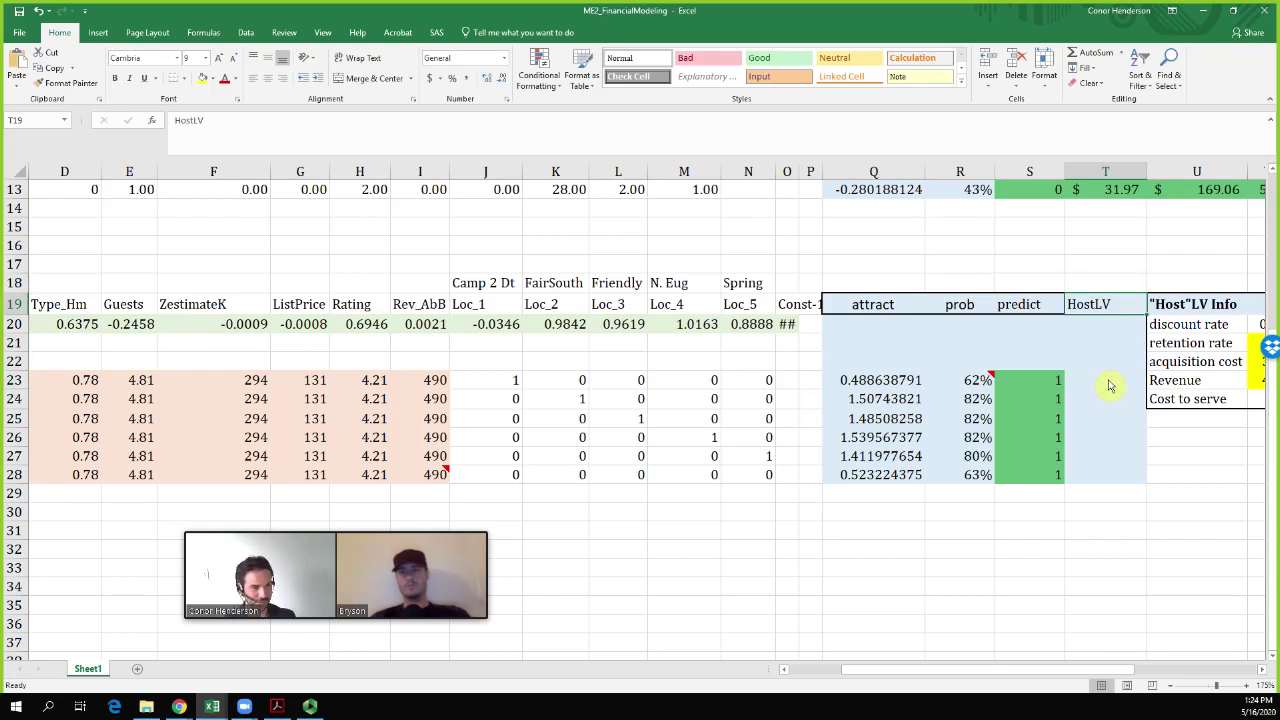
pyautogui.press('Down')
pyautogui.press('Down')
pyautogui.press('Down')
pyautogui.press('Down')
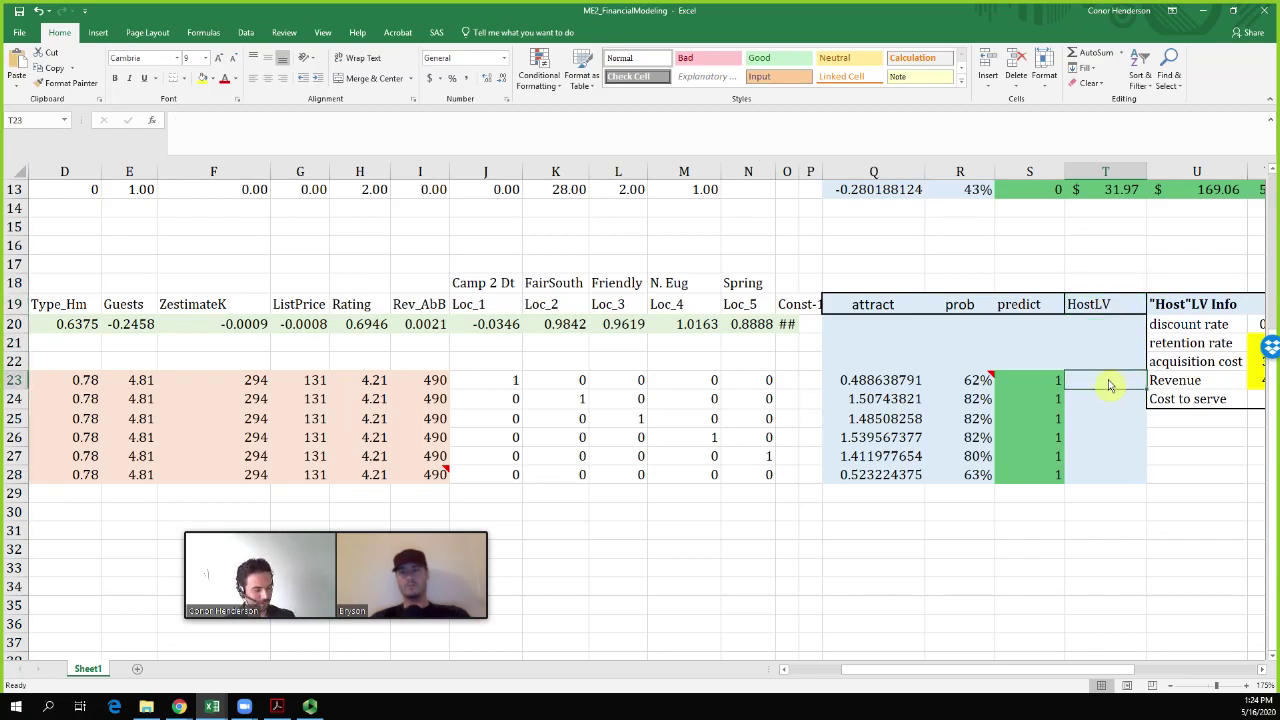
# Start the HostLV formula in T23 with revenue minus cost to serve, locking the cost's row: =(I23-V$24)
pyautogui.hscroll(3, 1110, 385)
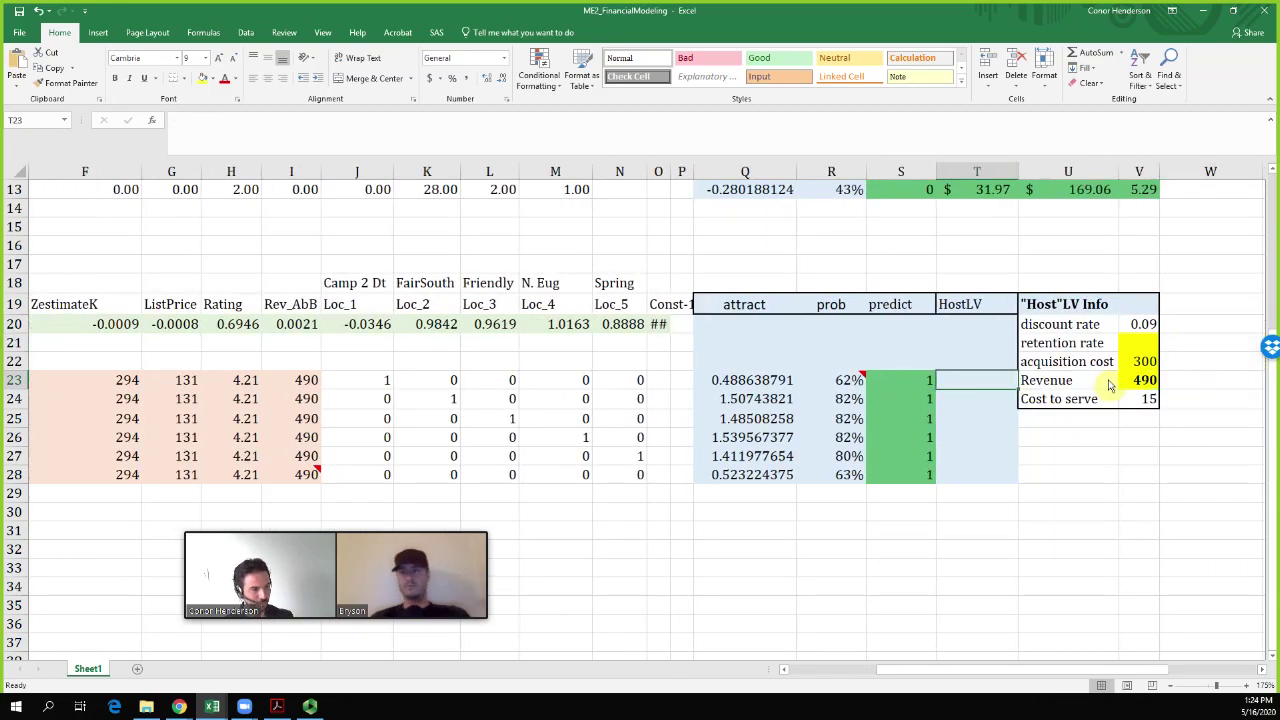
pyautogui.write('=')
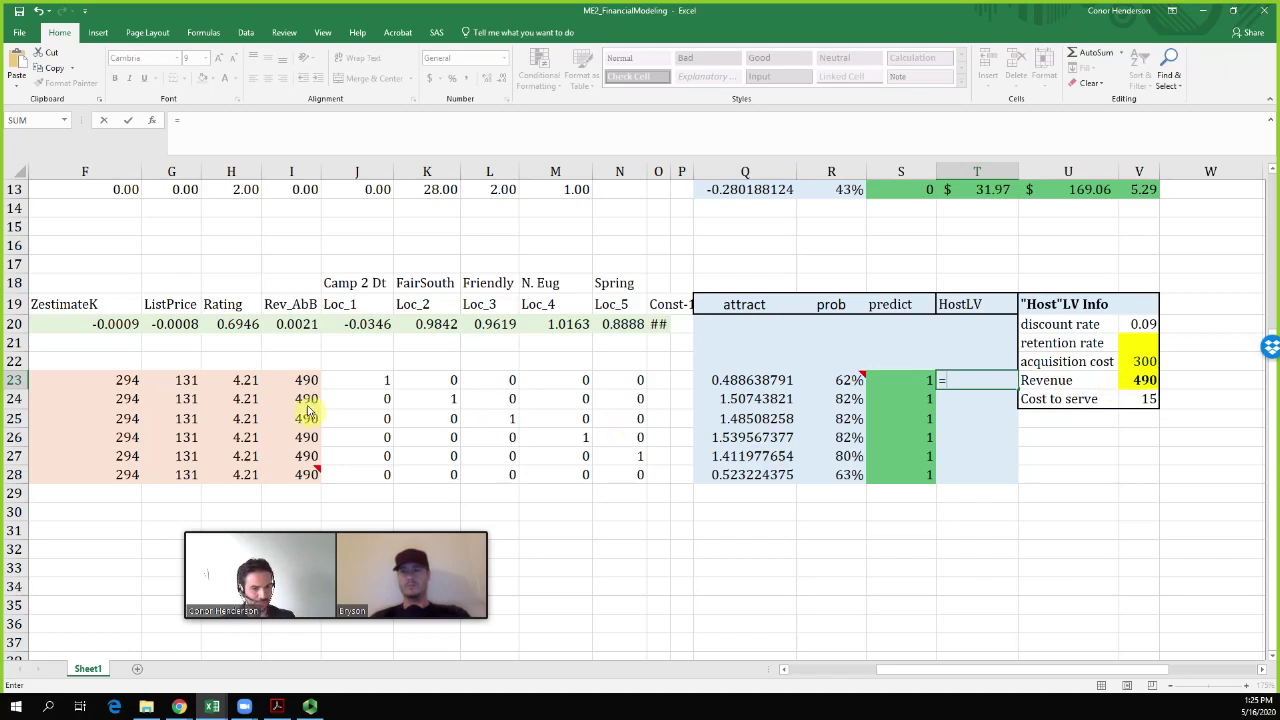
pyautogui.click(283, 382)
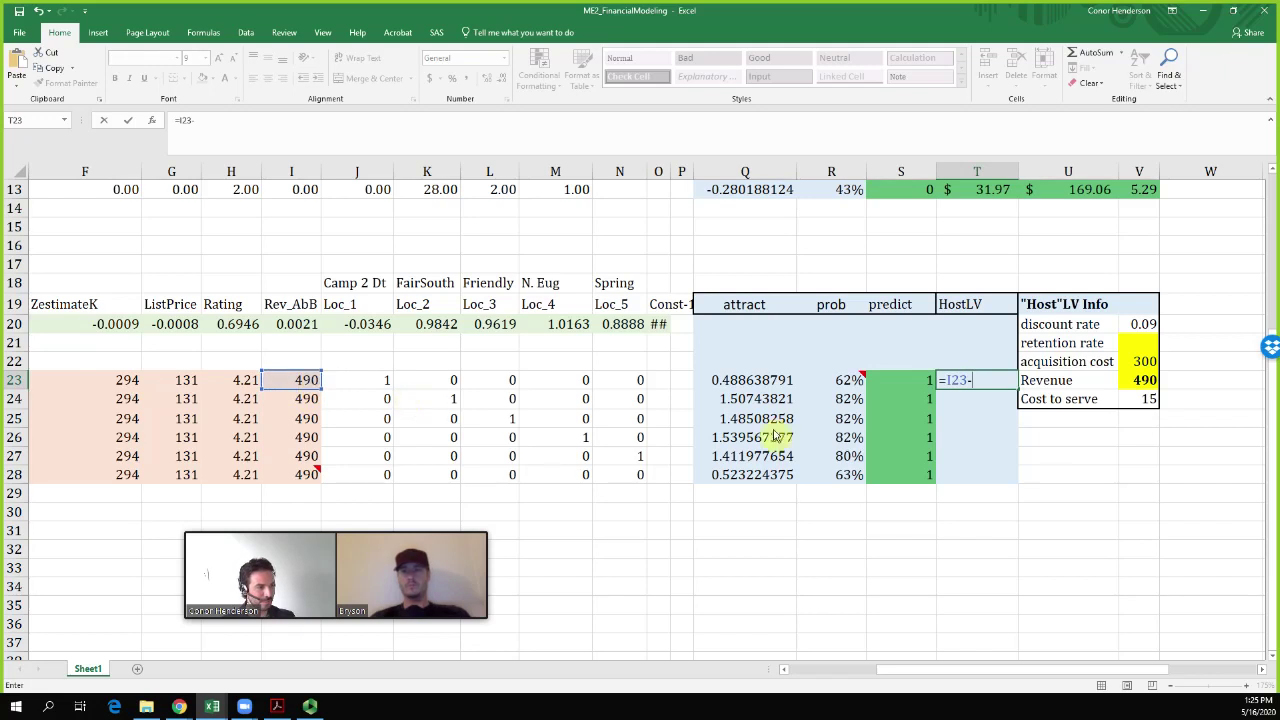
pyautogui.click(1128, 403)
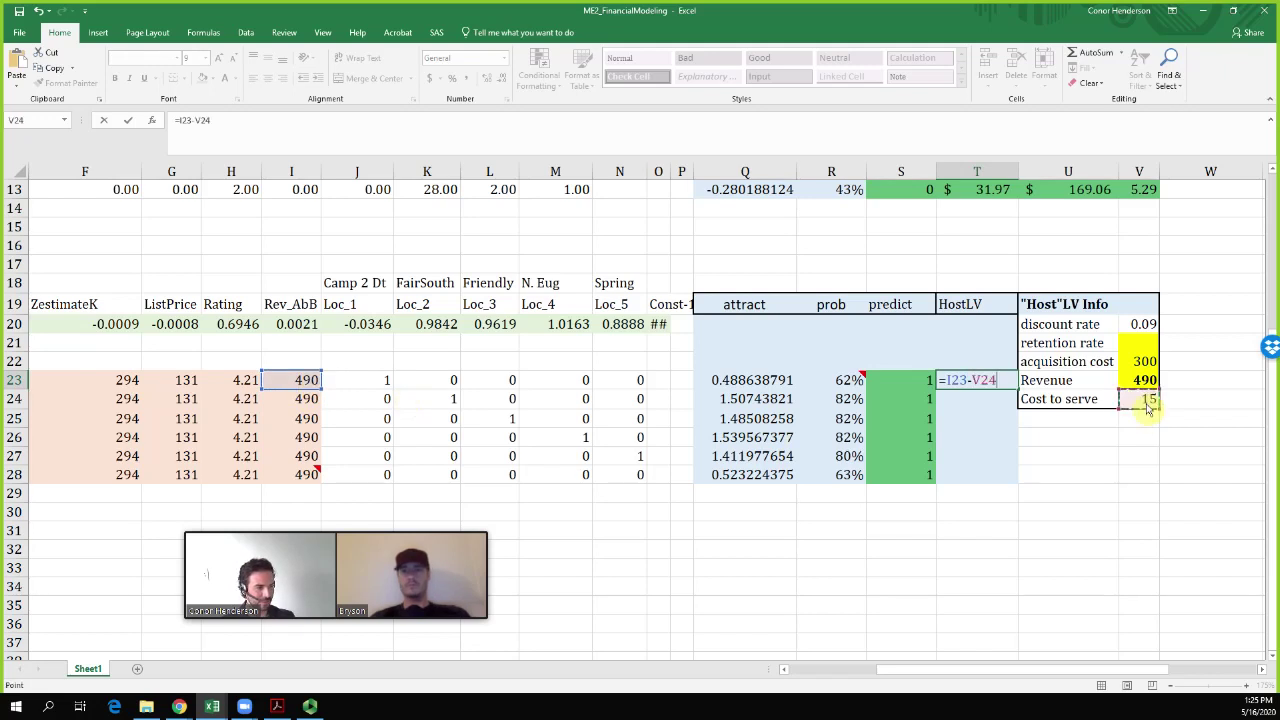
pyautogui.write(')')
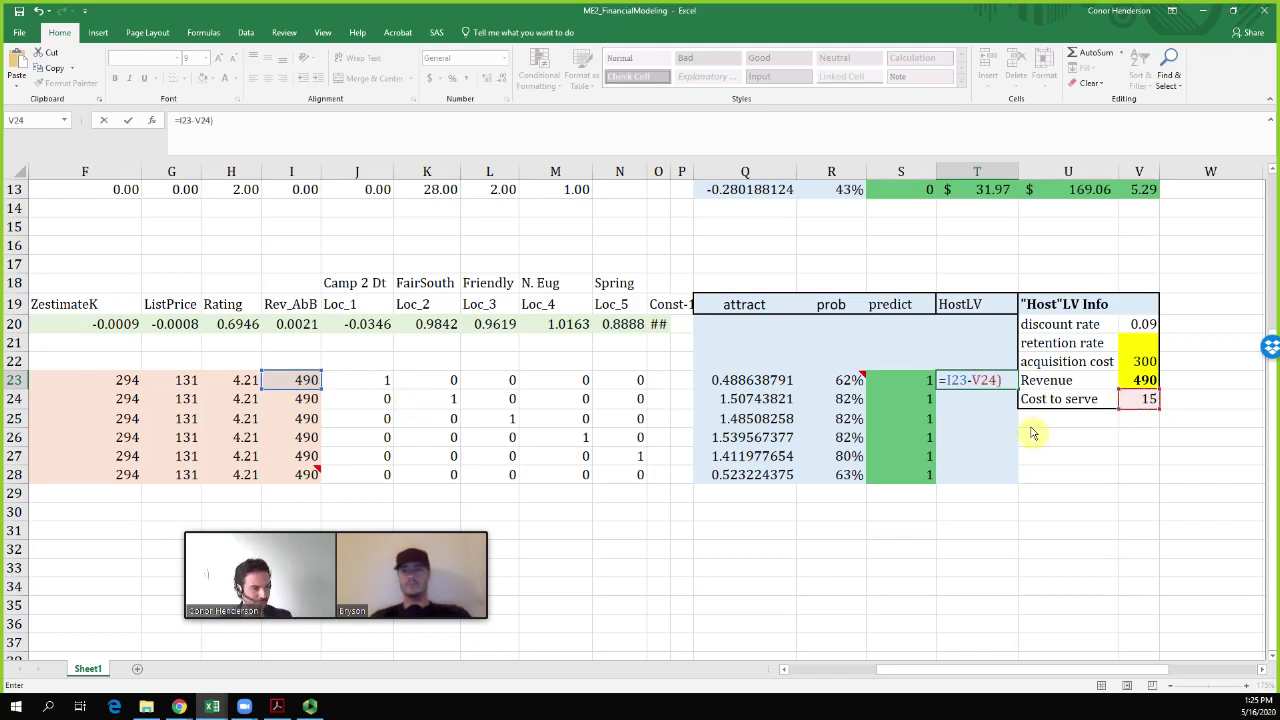
pyautogui.write('(')
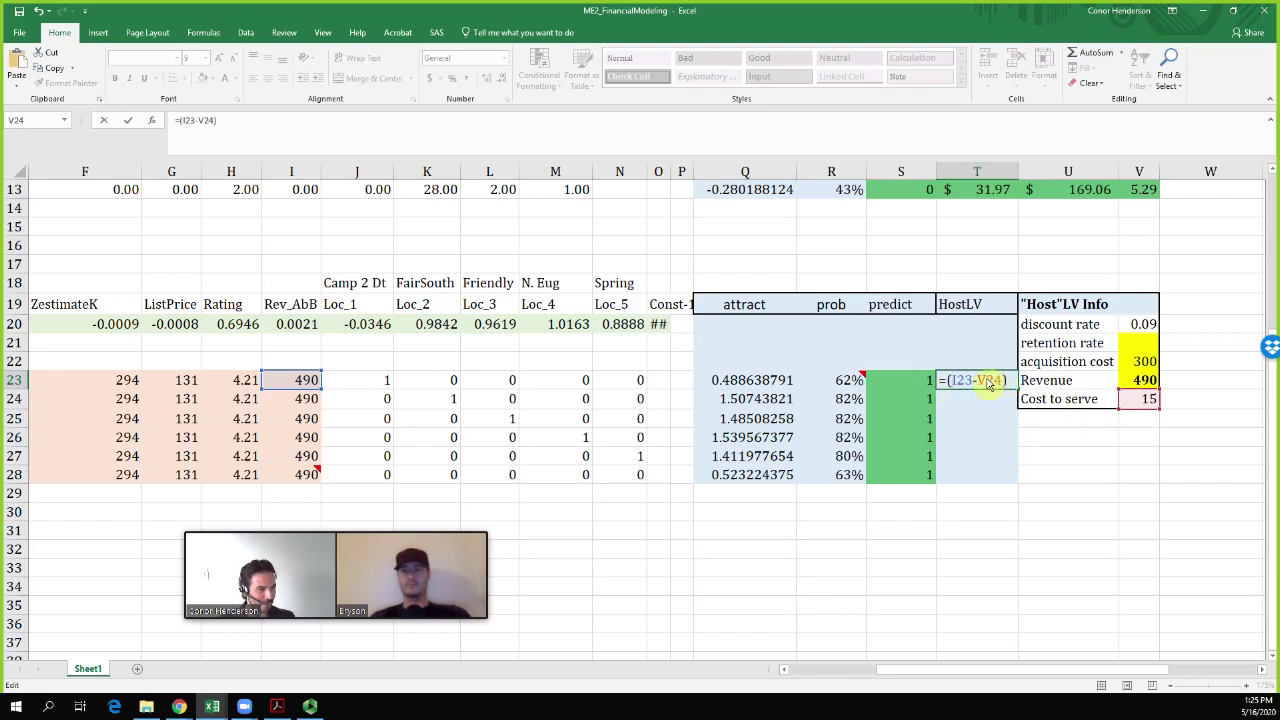
pyautogui.click(993, 388)
pyautogui.press('F4')
pyautogui.press('F4')
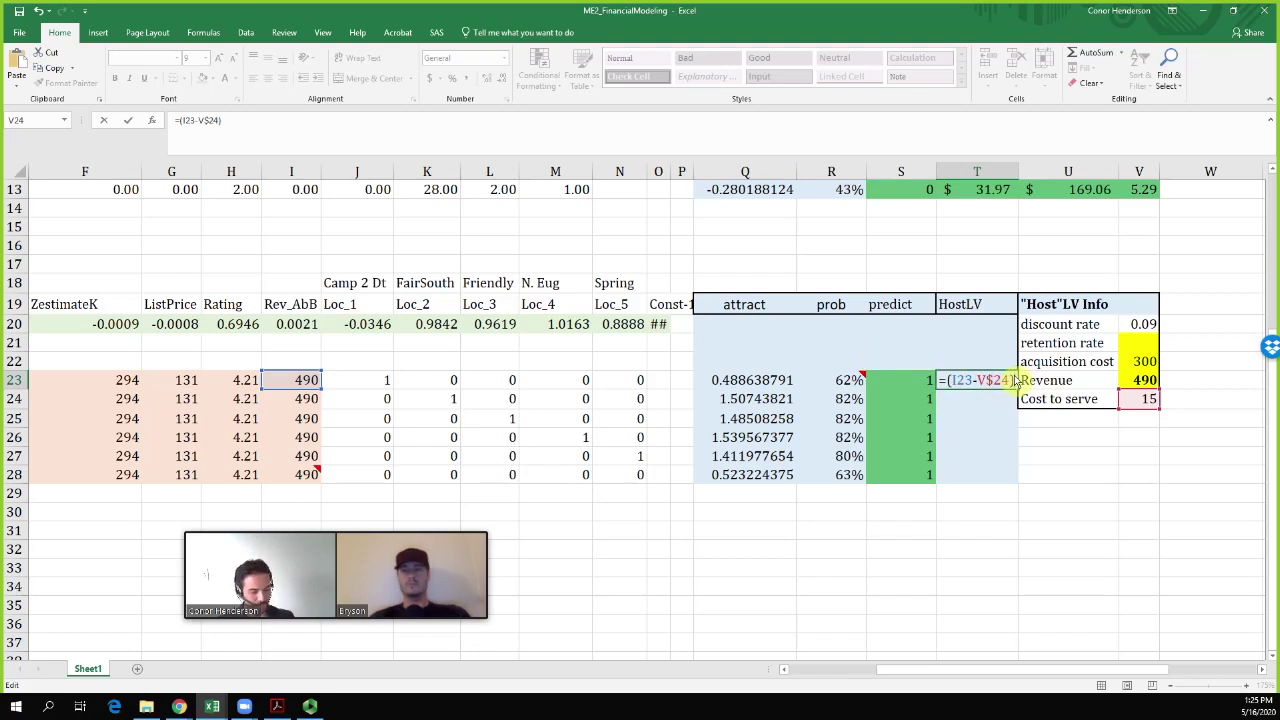
# Extend the T23 formula by multiplying the margin by probability R23 and dividing by 1 plus discount rate V$20 minus R23
pyautogui.write('*')
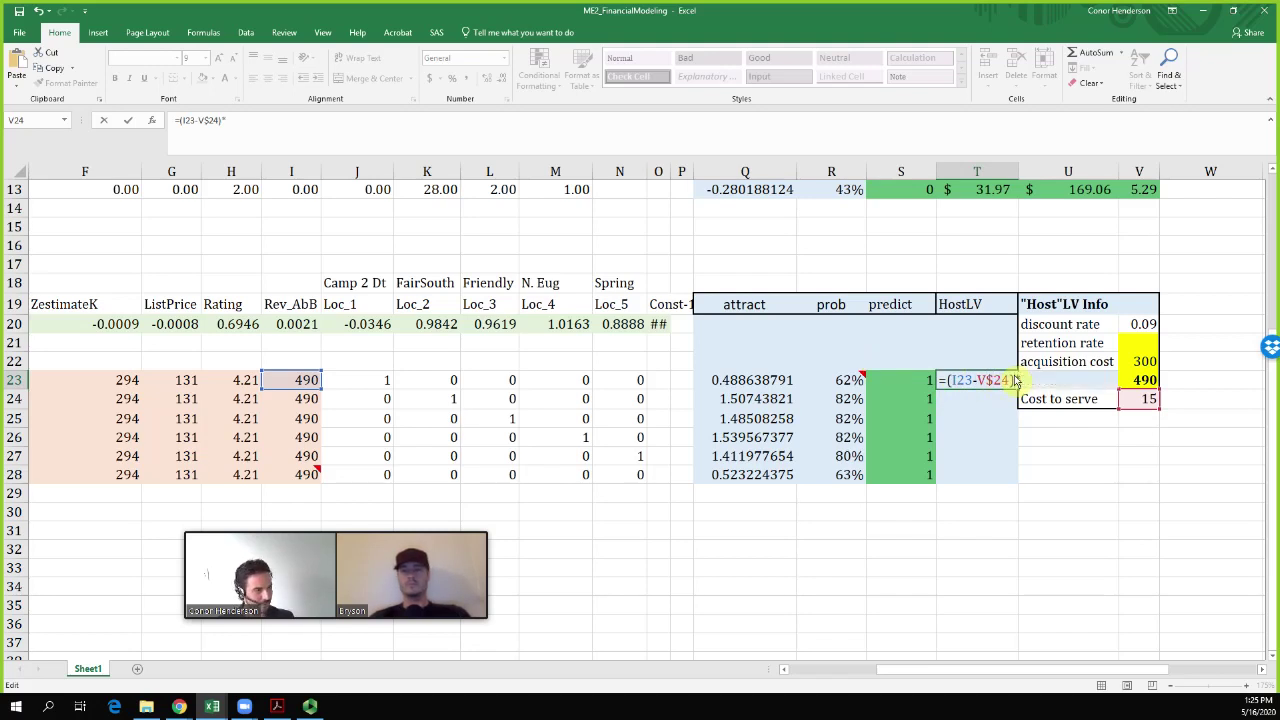
pyautogui.click(825, 388)
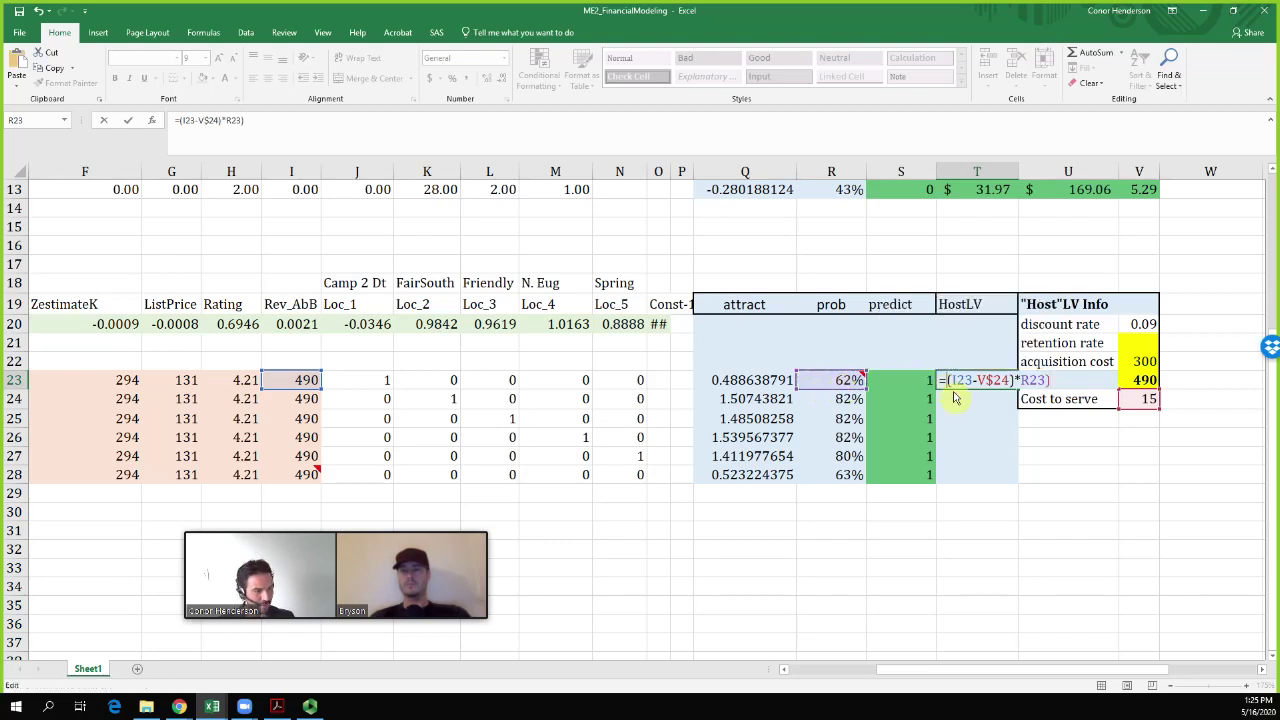
pyautogui.write('(')
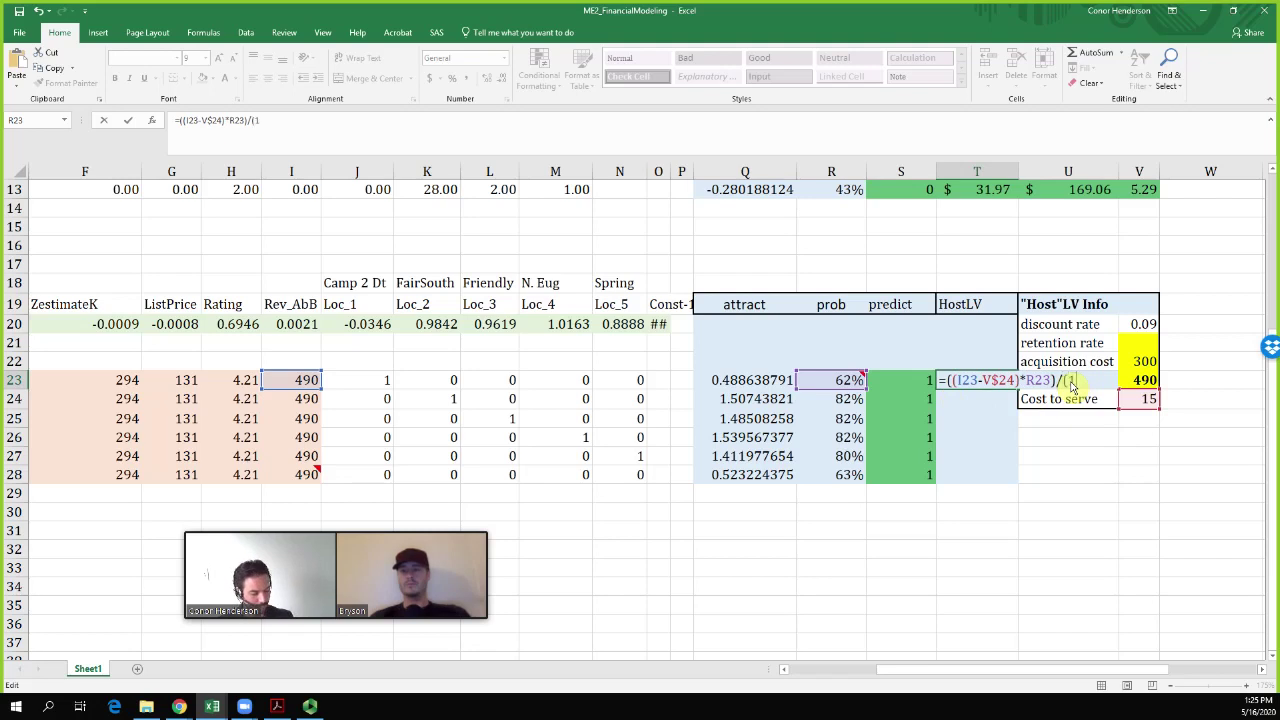
pyautogui.click(1143, 325)
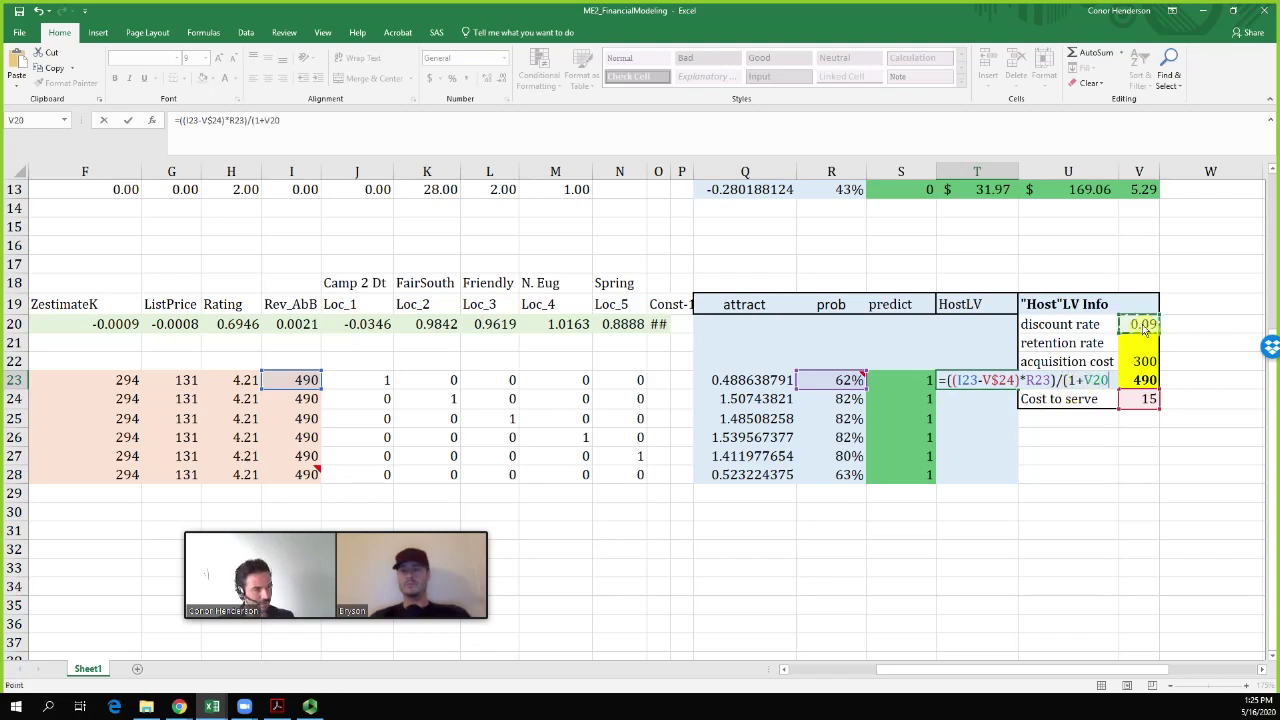
pyautogui.write('-')
pyautogui.click(830, 383)
pyautogui.press('F2')
pyautogui.press('Left')
pyautogui.press('Left')
pyautogui.press('Left')
pyautogui.press('Left')
pyautogui.press('Left')
pyautogui.press('Left')
pyautogui.write('$')
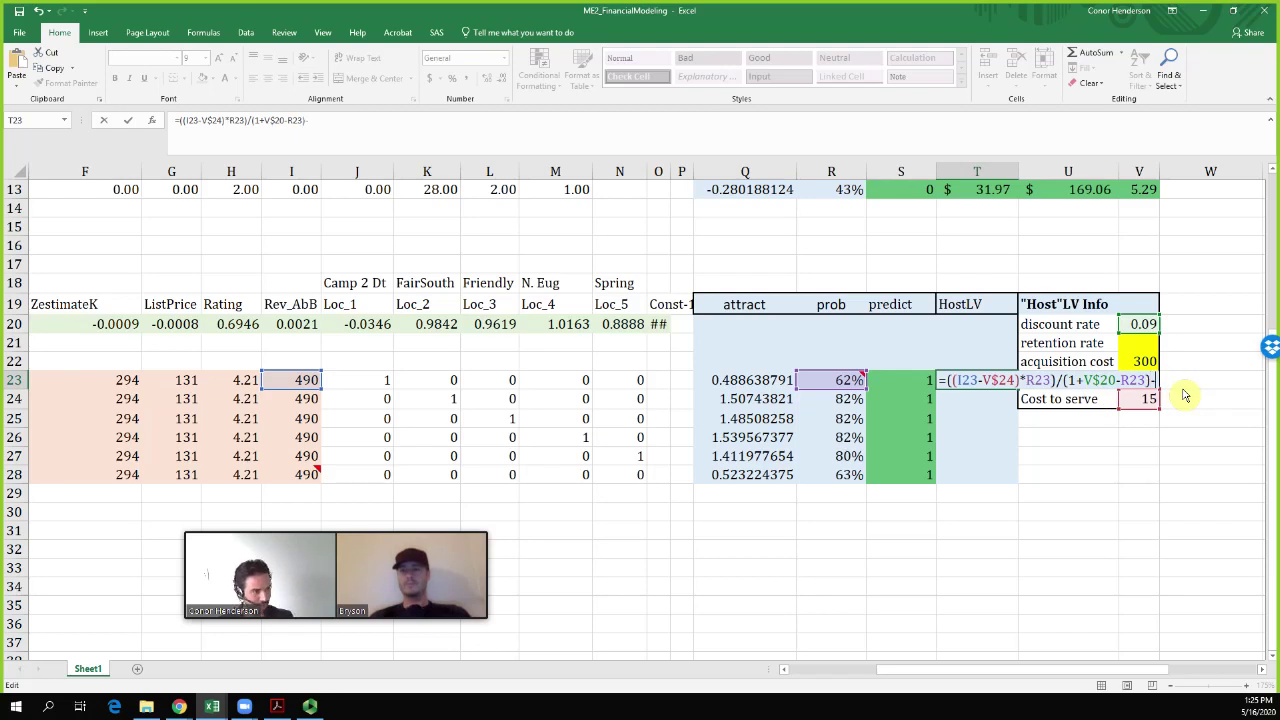
# Complete the HostLV formula in T23 by subtracting acquisition cost V$22, and give the cell the dollar accounting format
pyautogui.write(')-')
pyautogui.click(1150, 366)
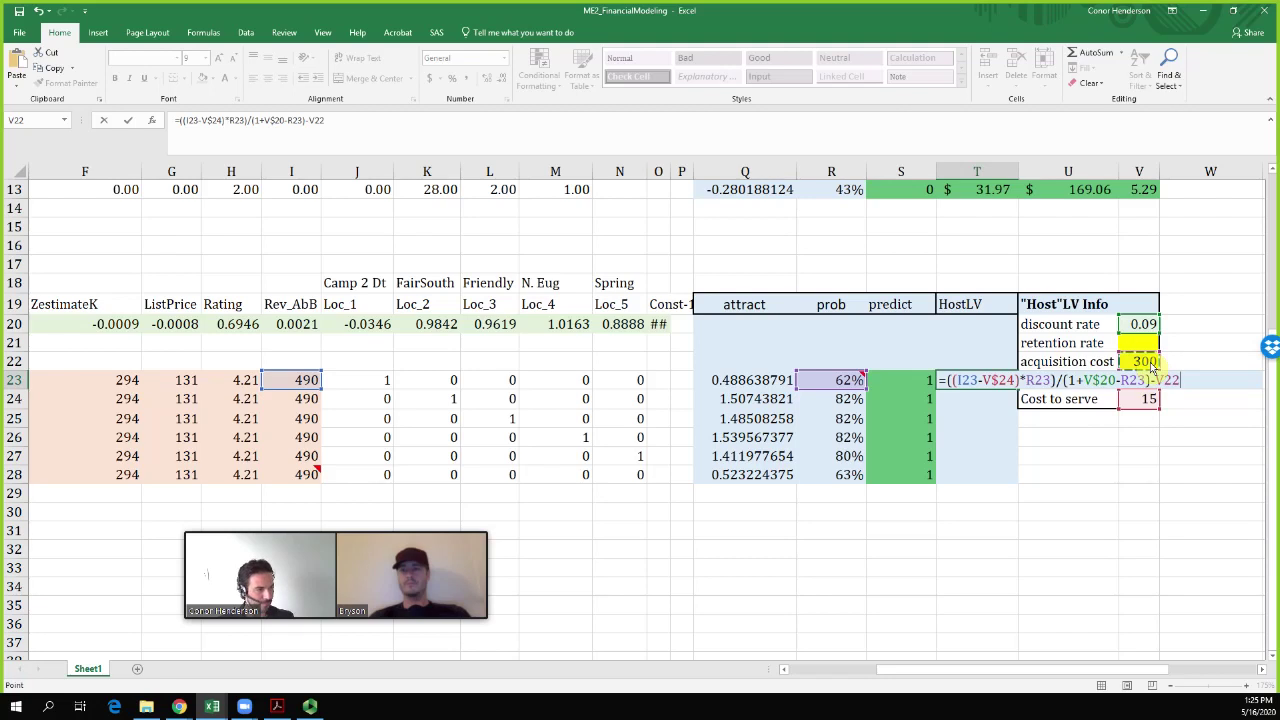
pyautogui.click(1167, 382)
pyautogui.press('Return')
pyautogui.click(970, 385)
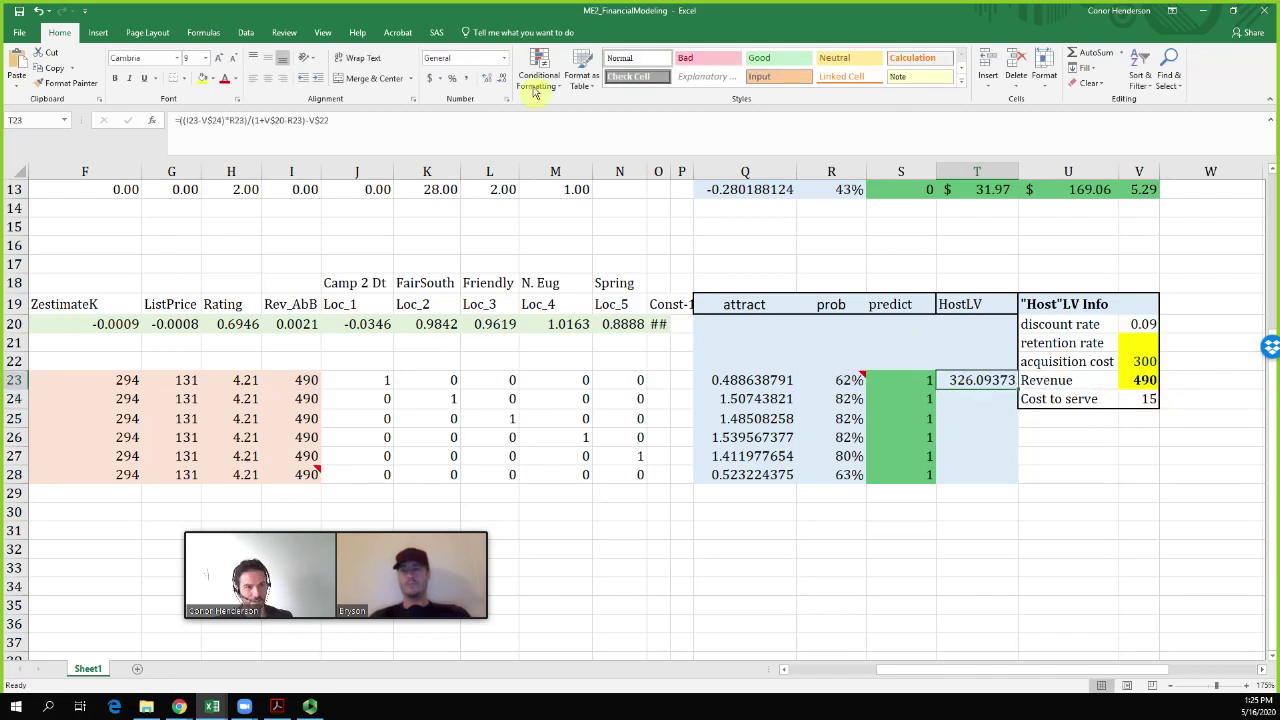
pyautogui.click(429, 80)
# Fill the HostLV formula from T23 down to T28 for the remaining host profiles
pyautogui.scroll(4, 908, 391)
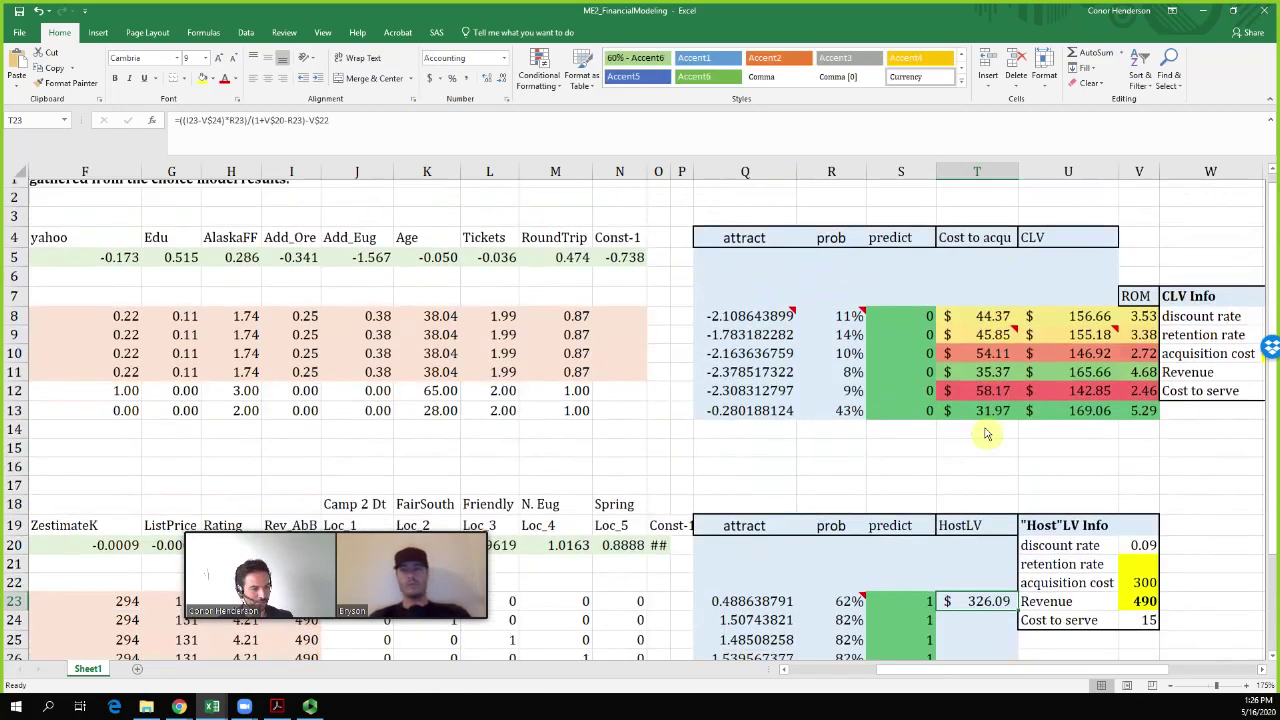
pyautogui.scroll(-1, 985, 434)
pyautogui.scroll(-1, 983, 568)
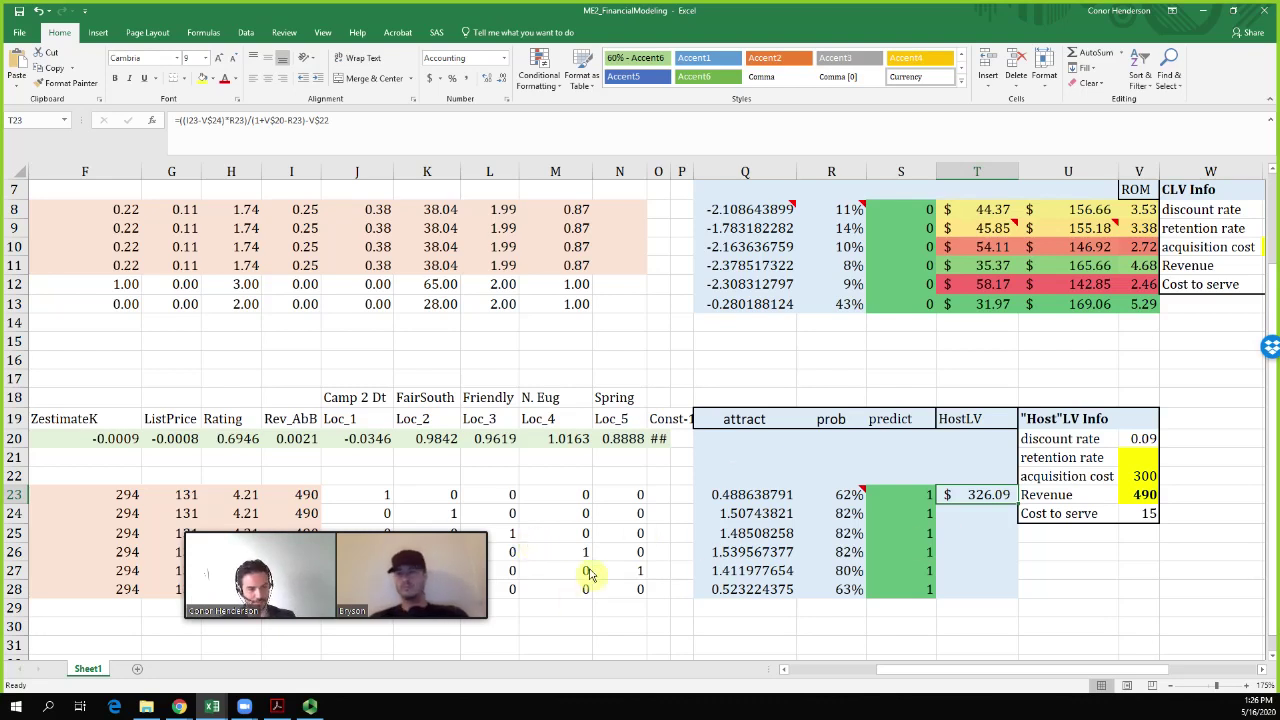
pyautogui.moveTo(1018, 503); pyautogui.dragTo(998, 598)
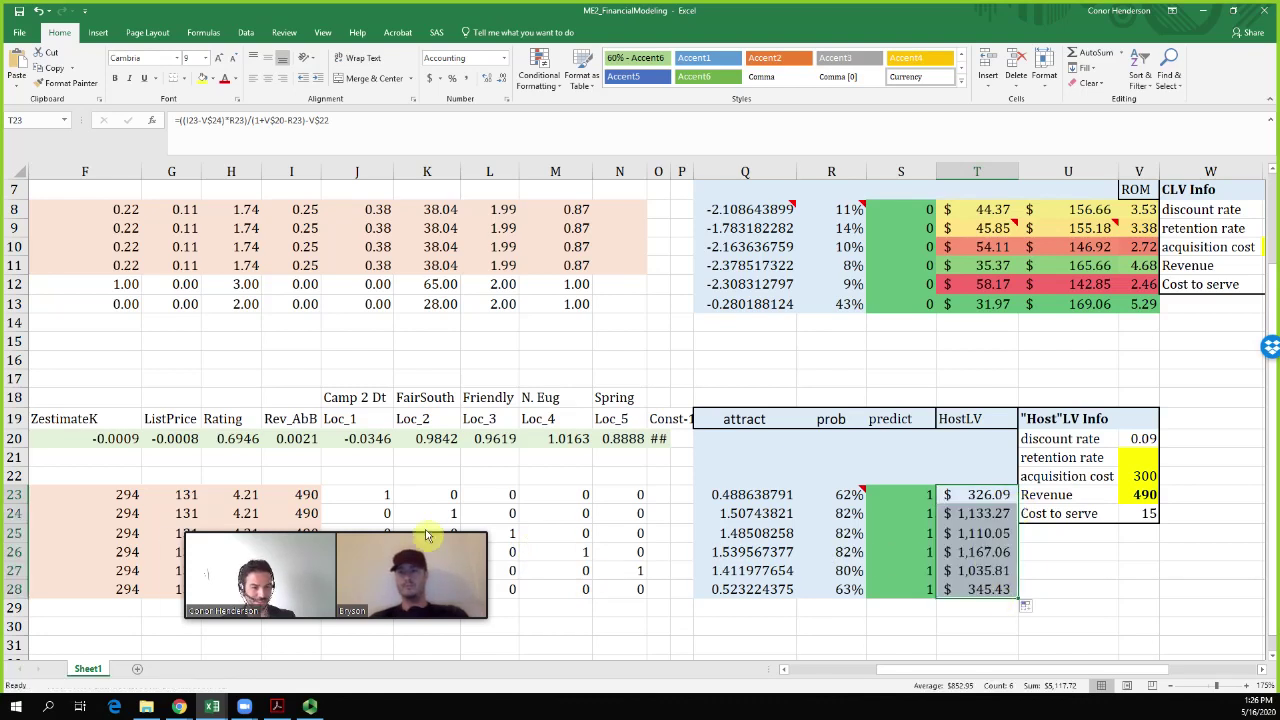
pyautogui.moveTo(428, 545); pyautogui.dragTo(1034, 546)
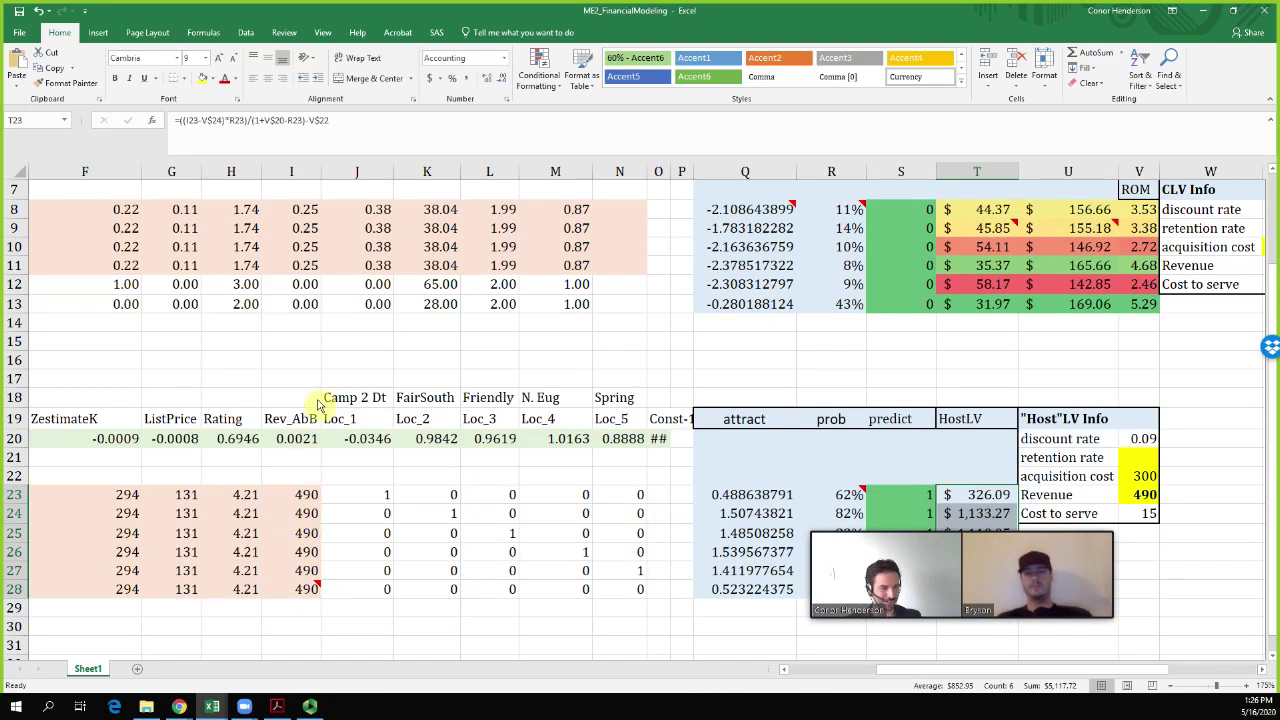
pyautogui.moveTo(955, 535)
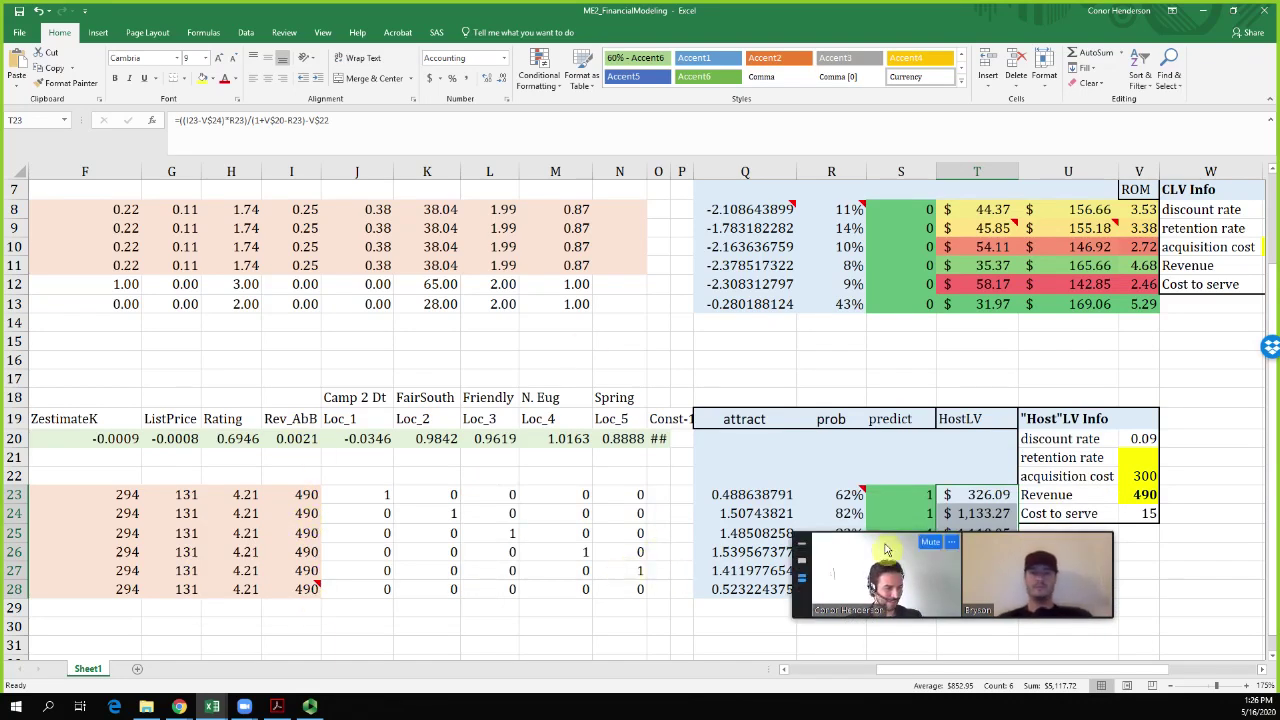
# Move the floating meeting video clear of the HostLV results and read the revenue note attached to cell I28
pyautogui.moveTo(977, 540); pyautogui.dragTo(605, 566)
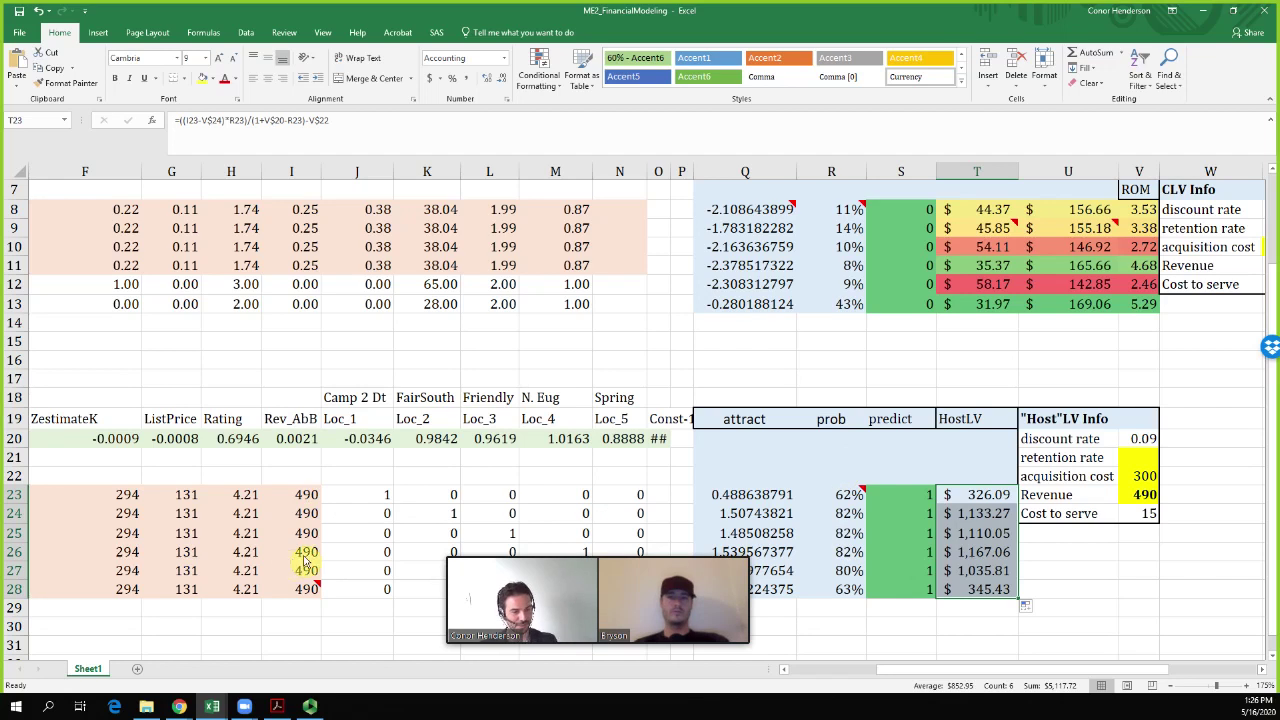
pyautogui.moveTo(304, 594)
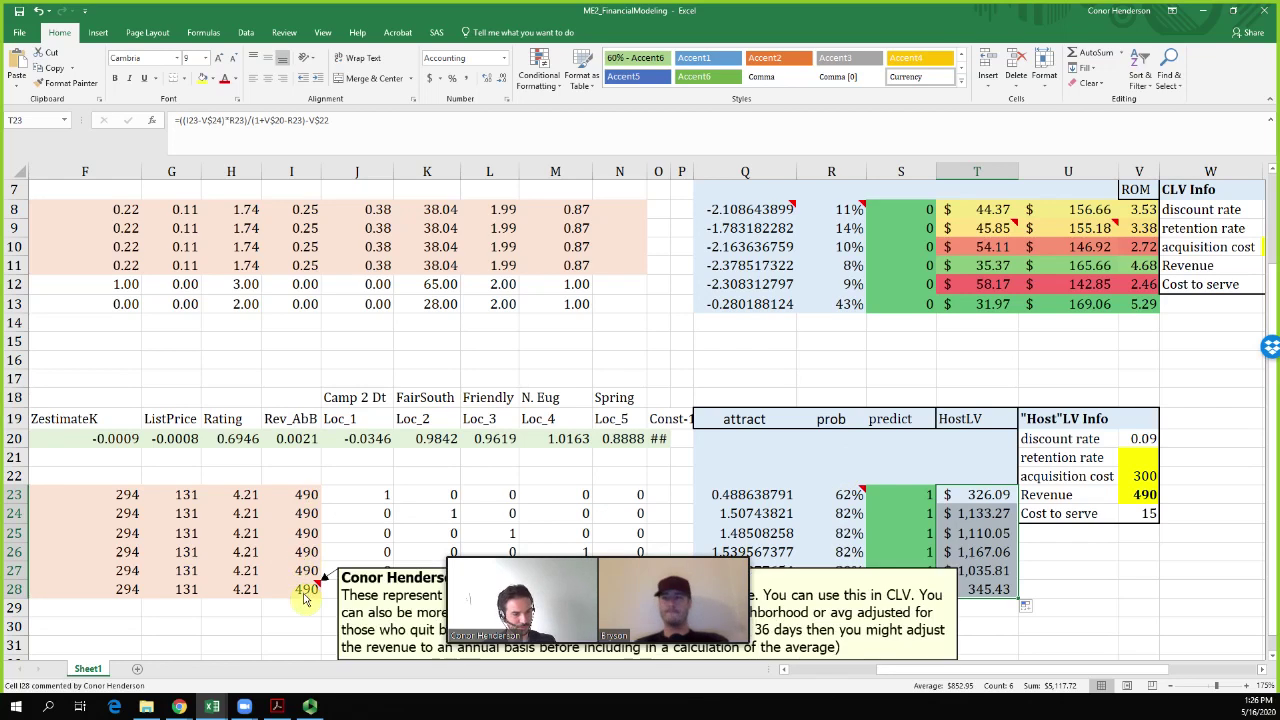
pyautogui.moveTo(736, 588)
pyautogui.moveTo(666, 568); pyautogui.dragTo(561, 450)
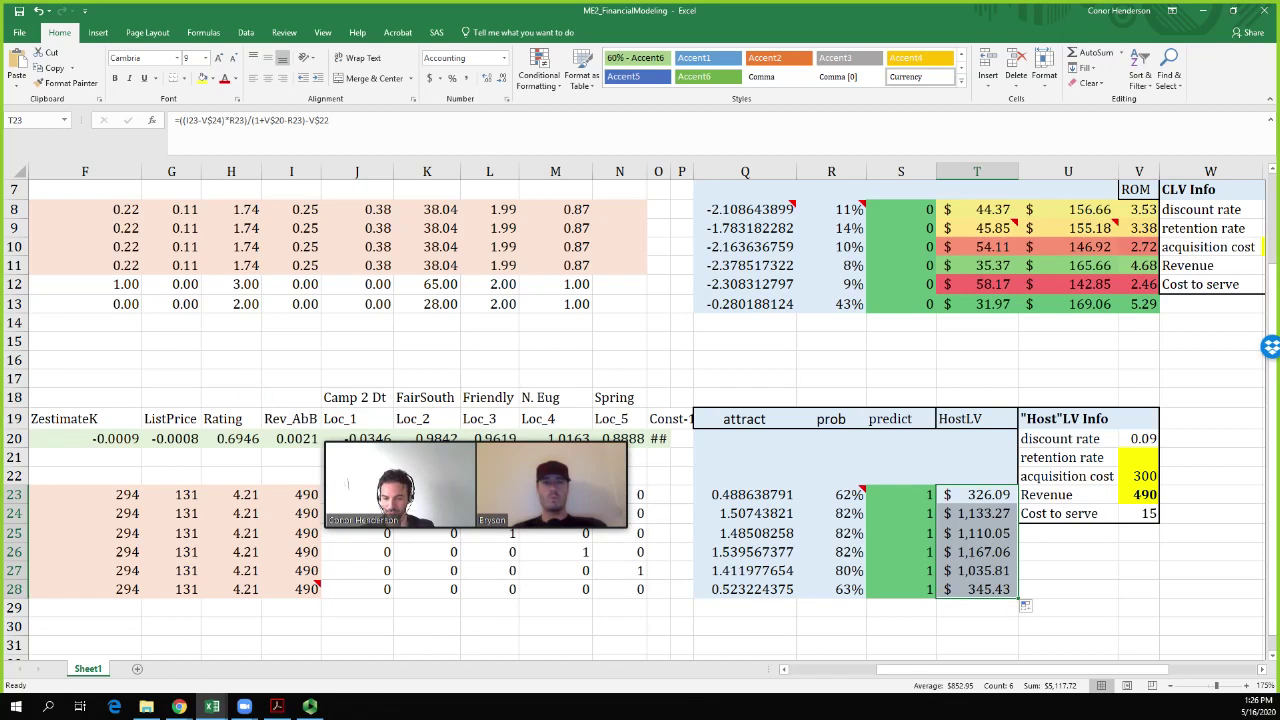
# Switch to Chrome and bring up the Discrete-continuous model section of the Enginius Predictive modeling page
pyautogui.hotkey('alt', 'Tab')
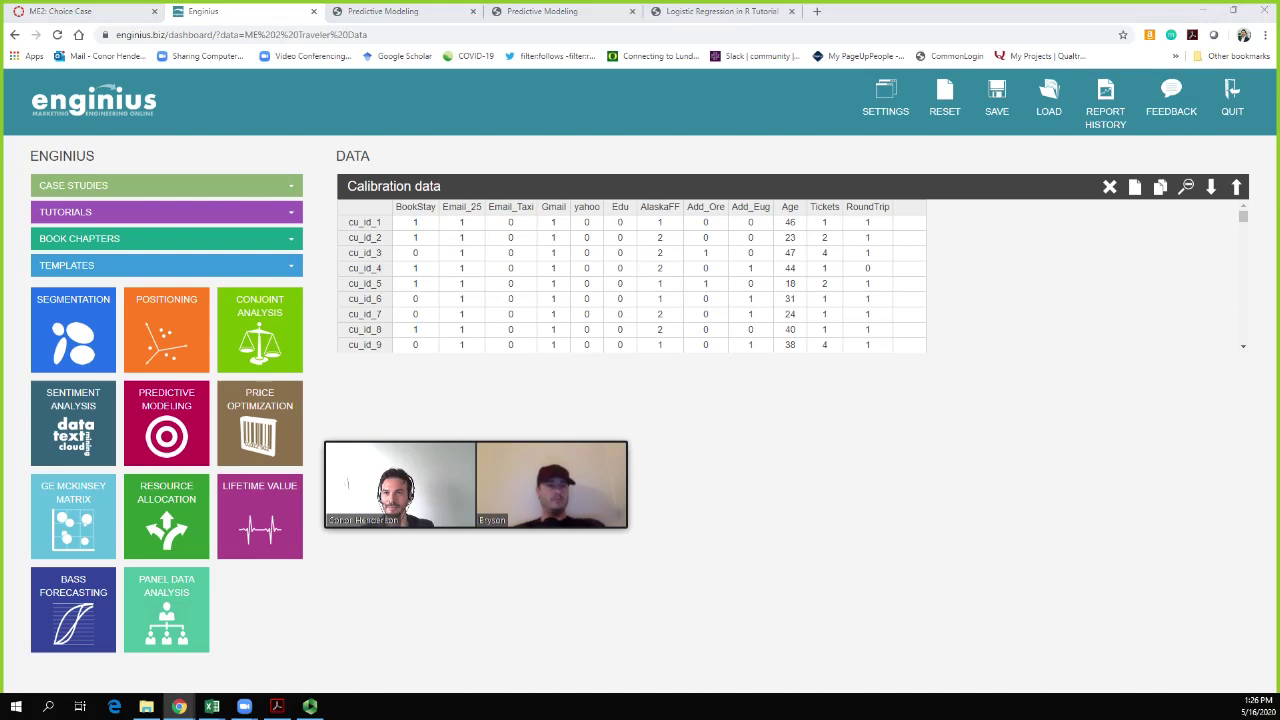
pyautogui.moveTo(5, 34); pyautogui.dragTo(277, 14)
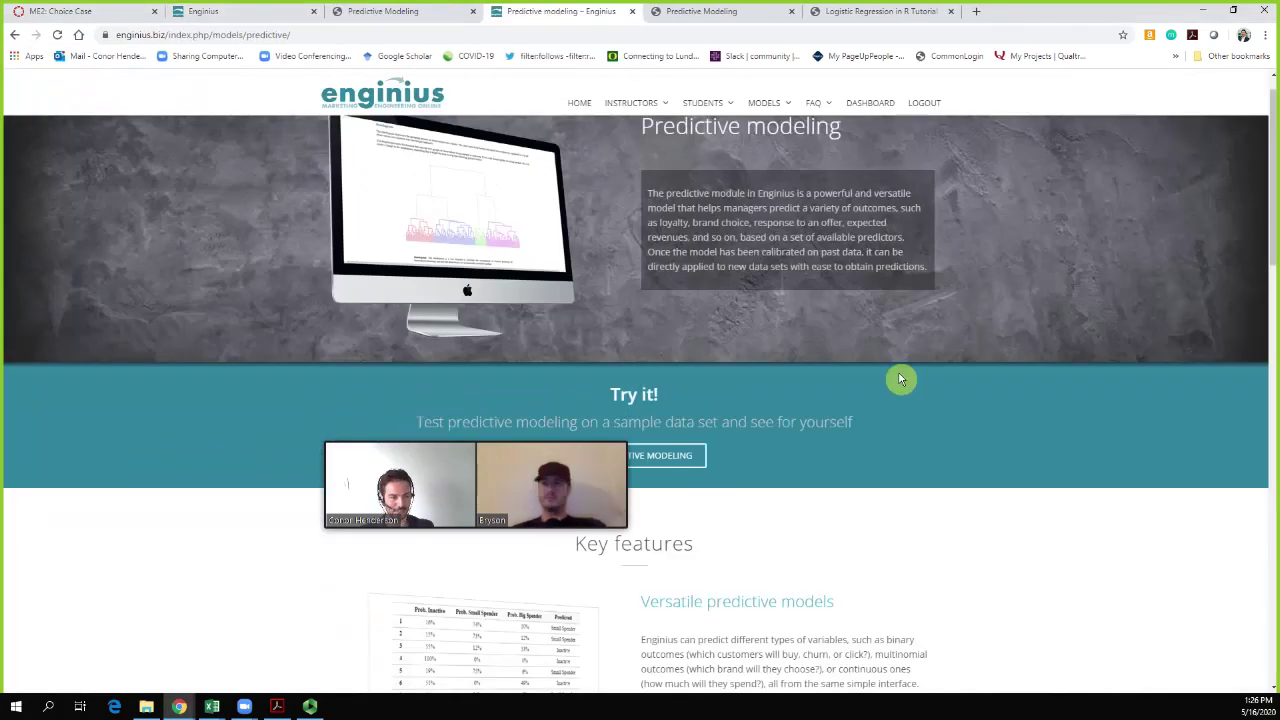
pyautogui.scroll(-1, 897, 378)
pyautogui.scroll(-5, 890, 372)
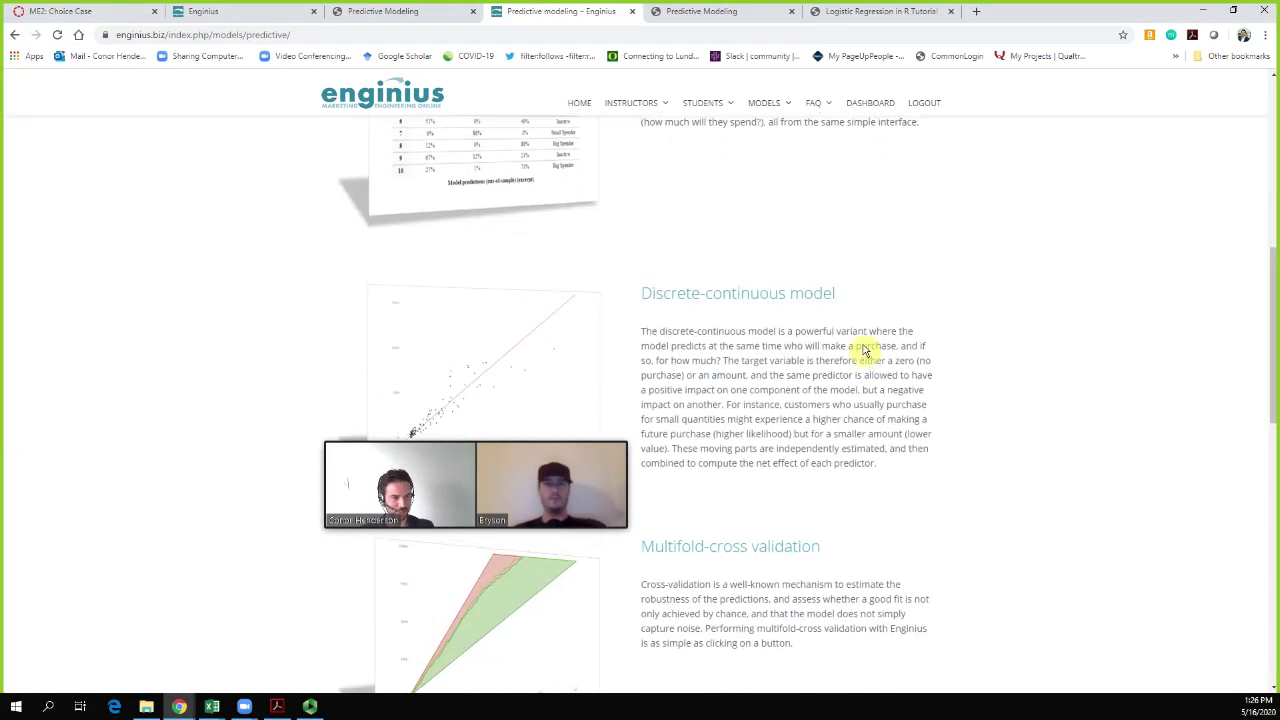
# Read the Discrete-continuous model description, highlighting the passage about small-quantity customers having a higher chance of making a future purchase
pyautogui.moveTo(640, 358); pyautogui.dragTo(880, 362)
pyautogui.moveTo(540, 453)
pyautogui.moveTo(540, 453); pyautogui.dragTo(275, 324)
pyautogui.click(763, 470)
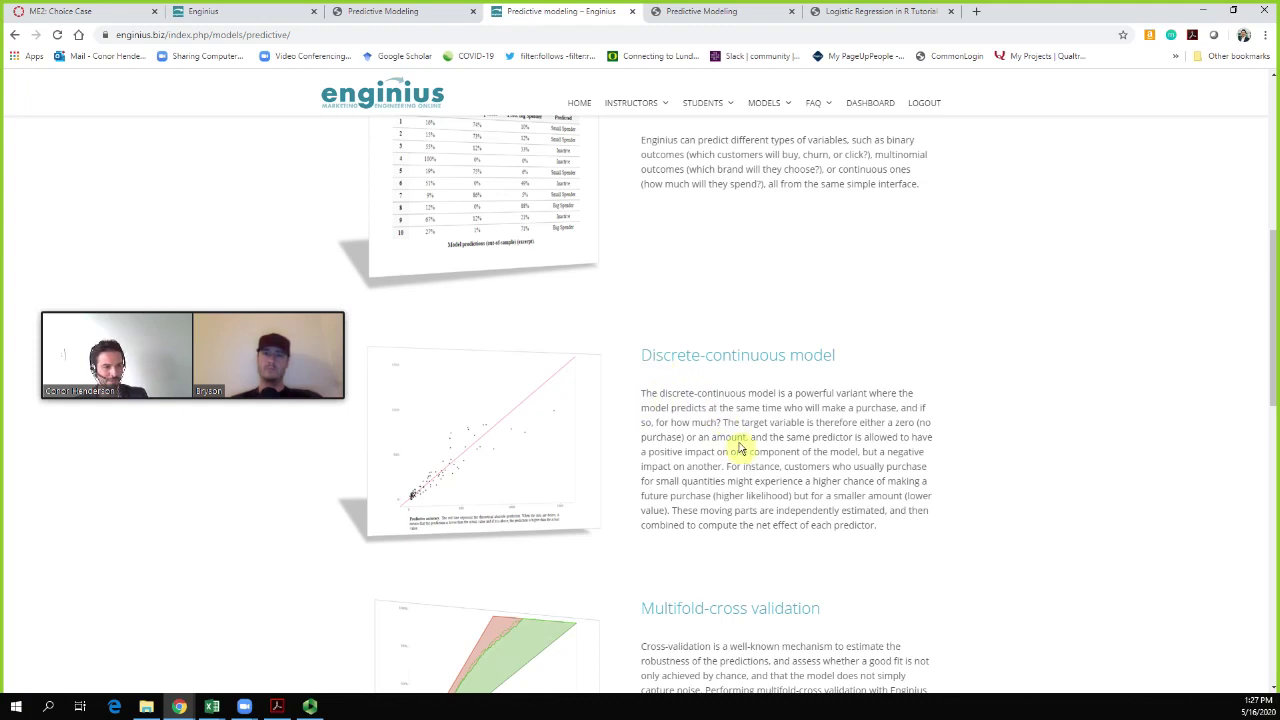
pyautogui.moveTo(783, 467); pyautogui.dragTo(712, 503)
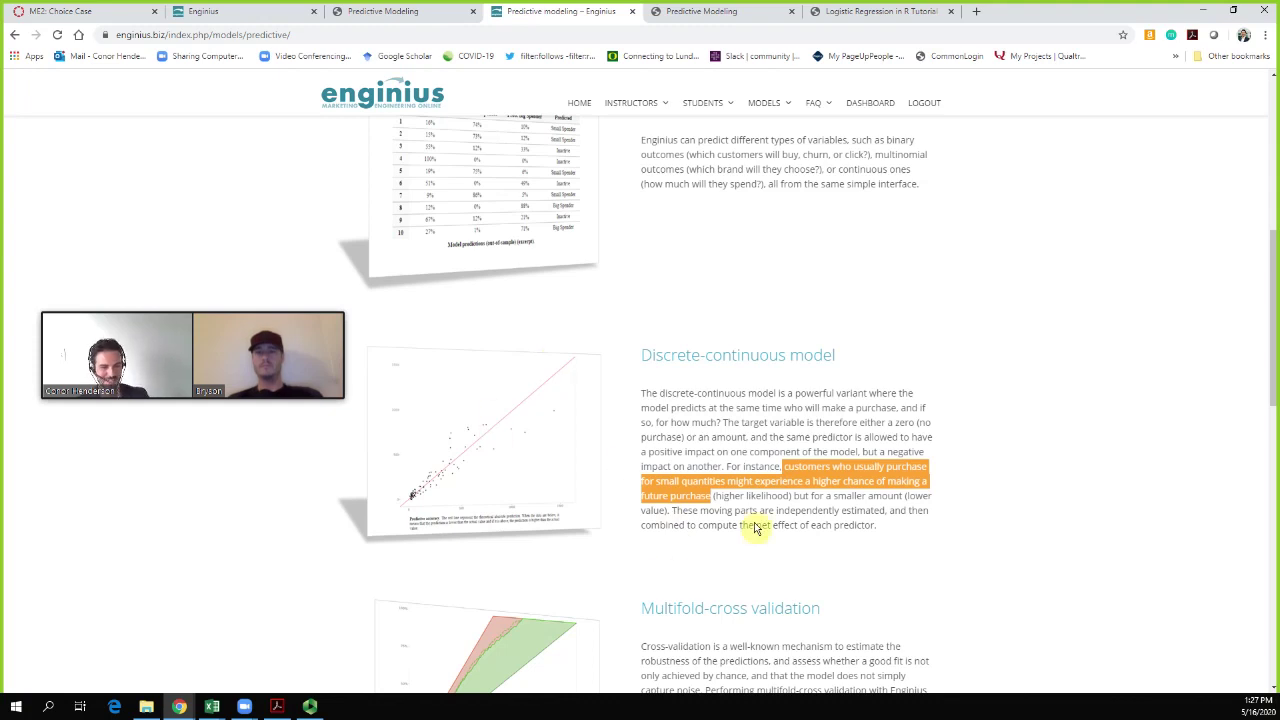
pyautogui.scroll(1, 668, 541)
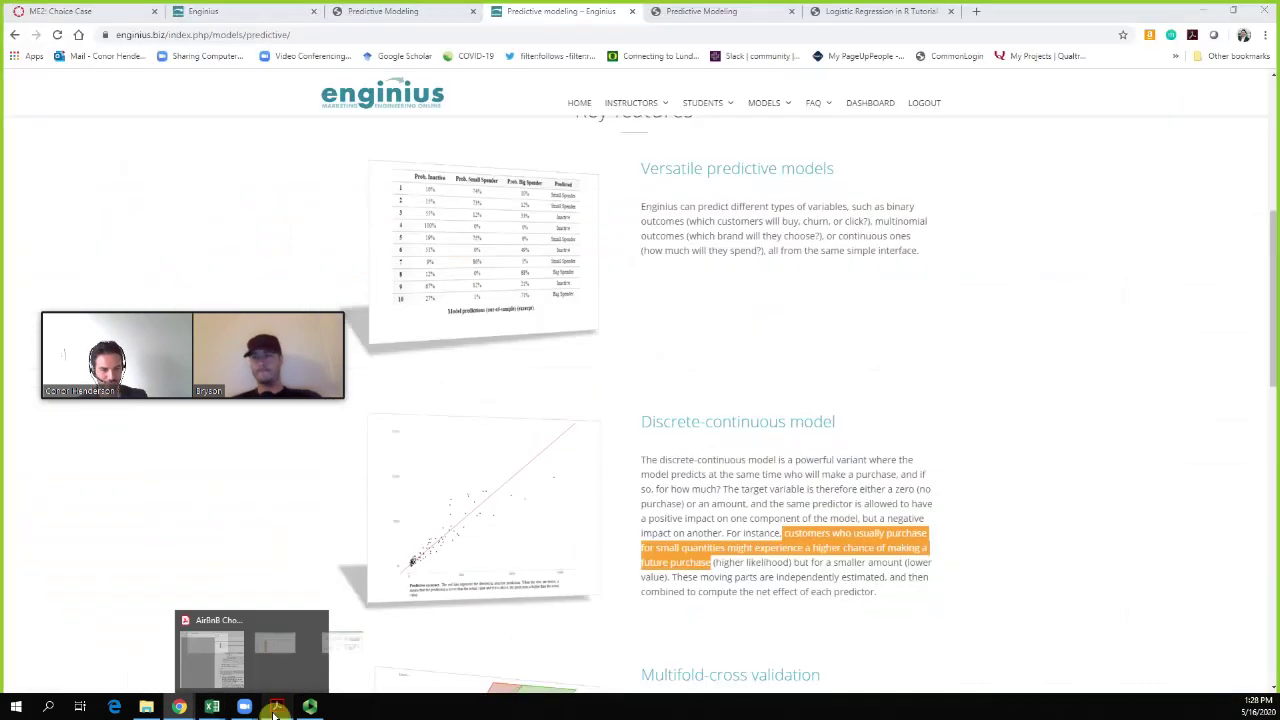
# Switch to the AirBnB Choice Models case PDF in Acrobat and review its closing paragraph and Background section
pyautogui.click(277, 707)
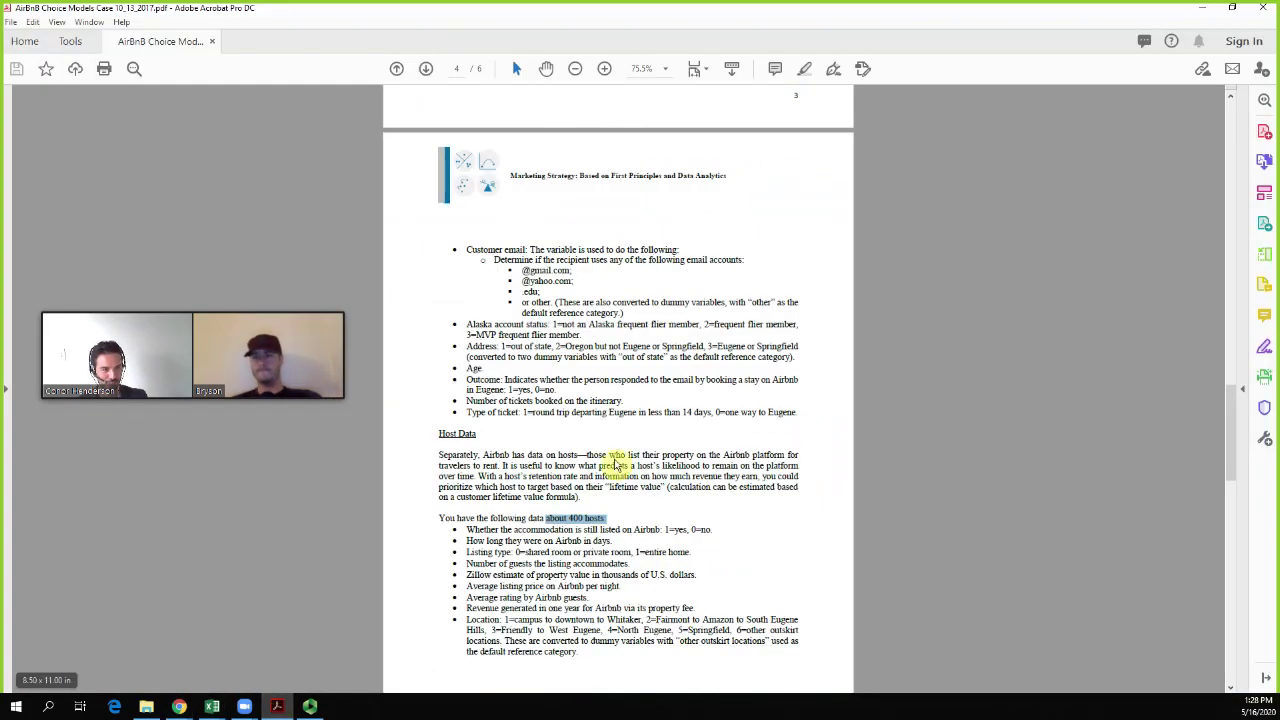
pyautogui.scroll(-10, 680, 520)
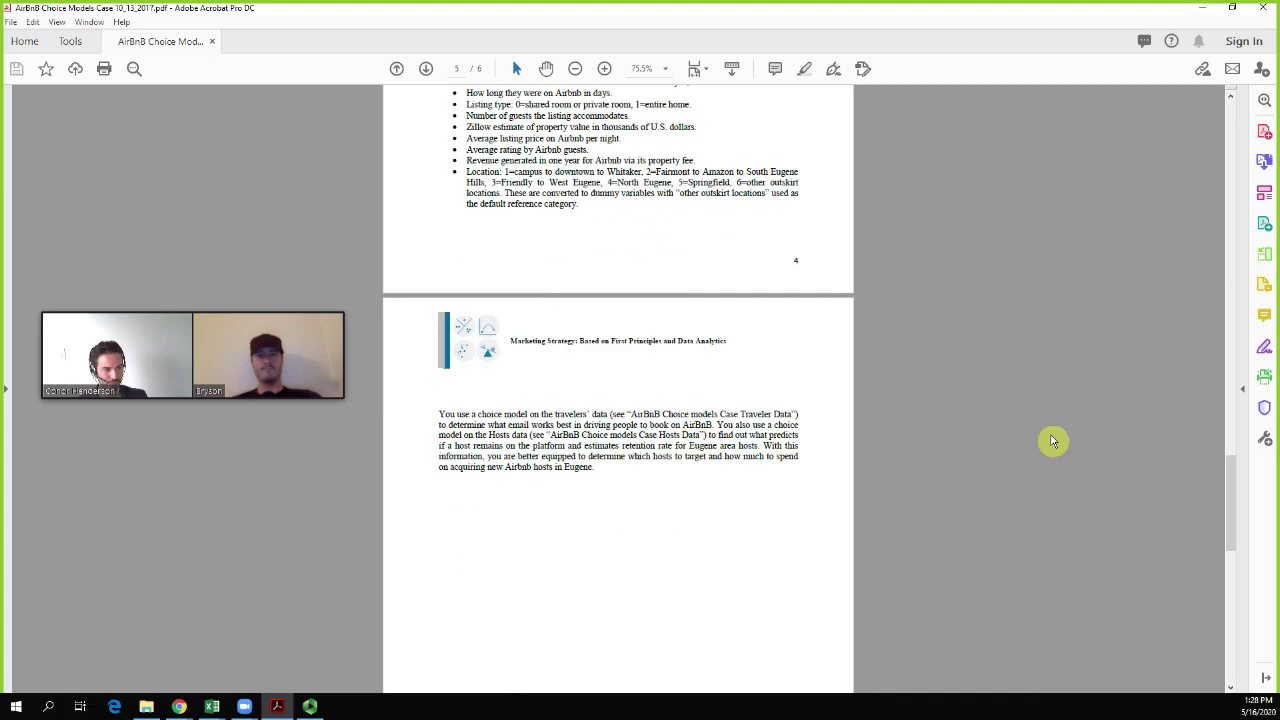
pyautogui.moveTo(1232, 500); pyautogui.dragTo(1138, 265)
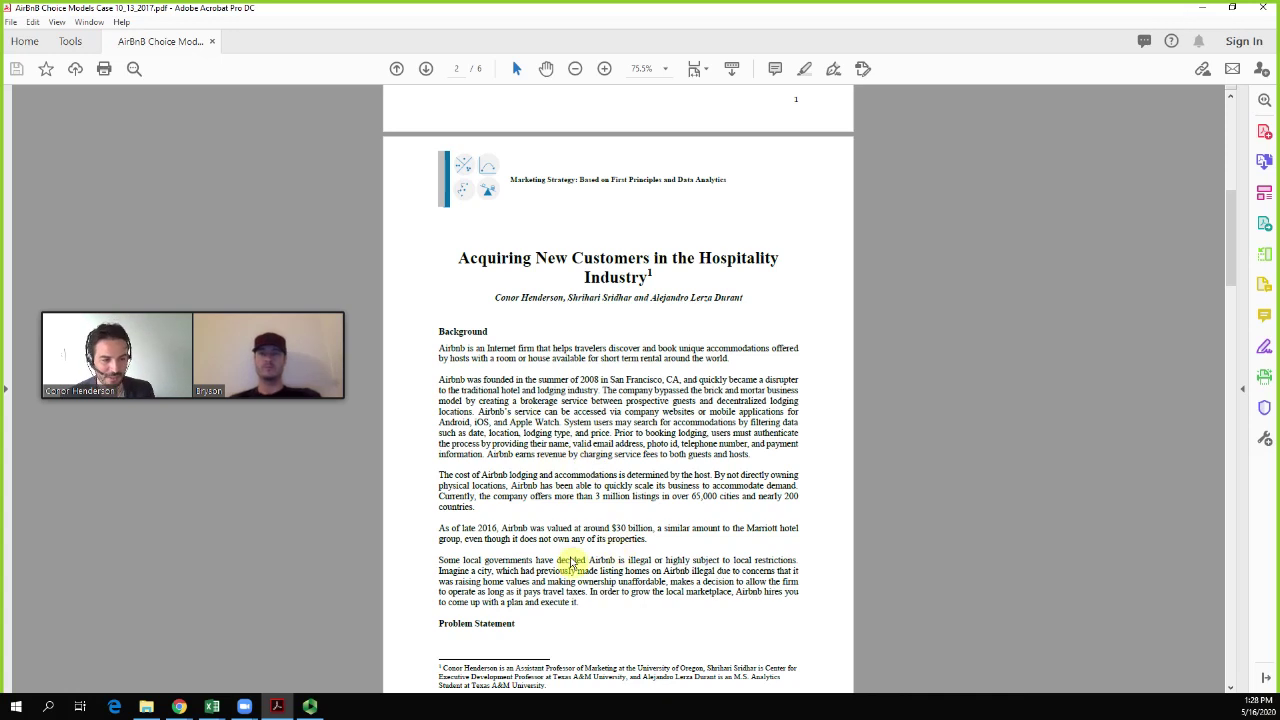
pyautogui.scroll(-4, 422, 536)
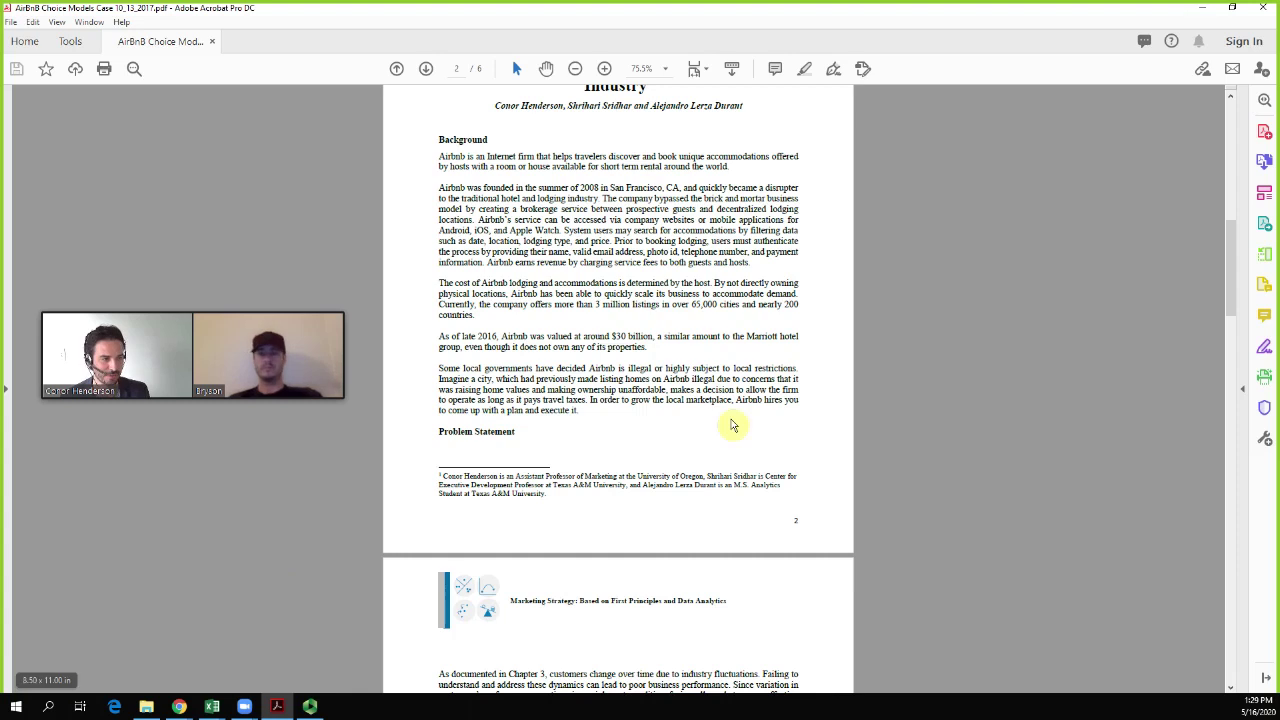
# Switch back to the ME2_FinancialModeling workbook in Excel and select cell K27 in the host profile table
pyautogui.moveTo(212, 708)
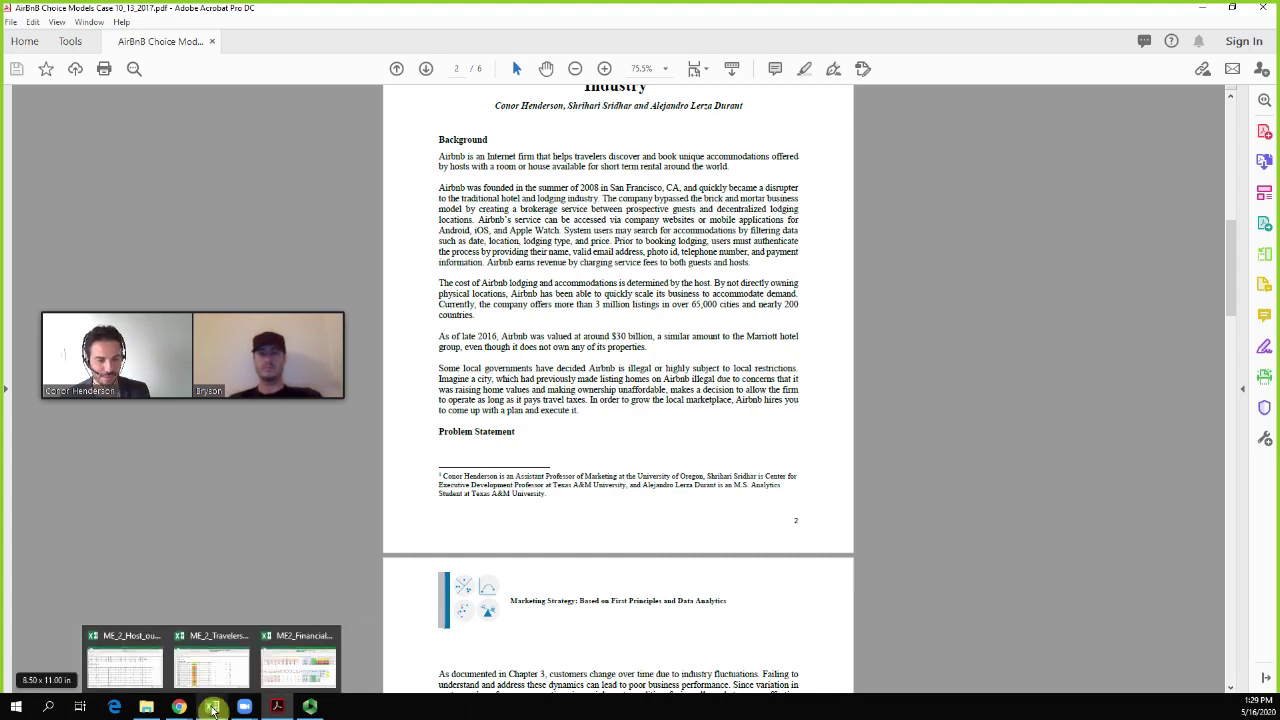
pyautogui.click(290, 665)
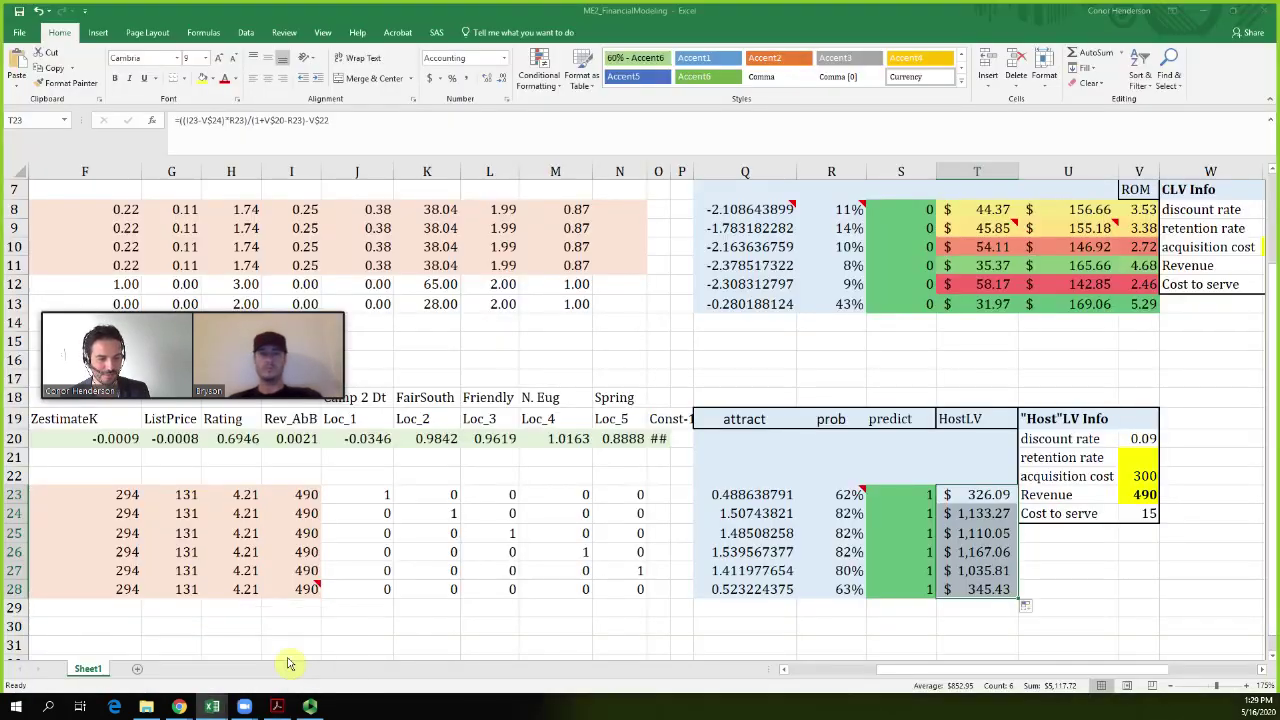
pyautogui.click(450, 571)
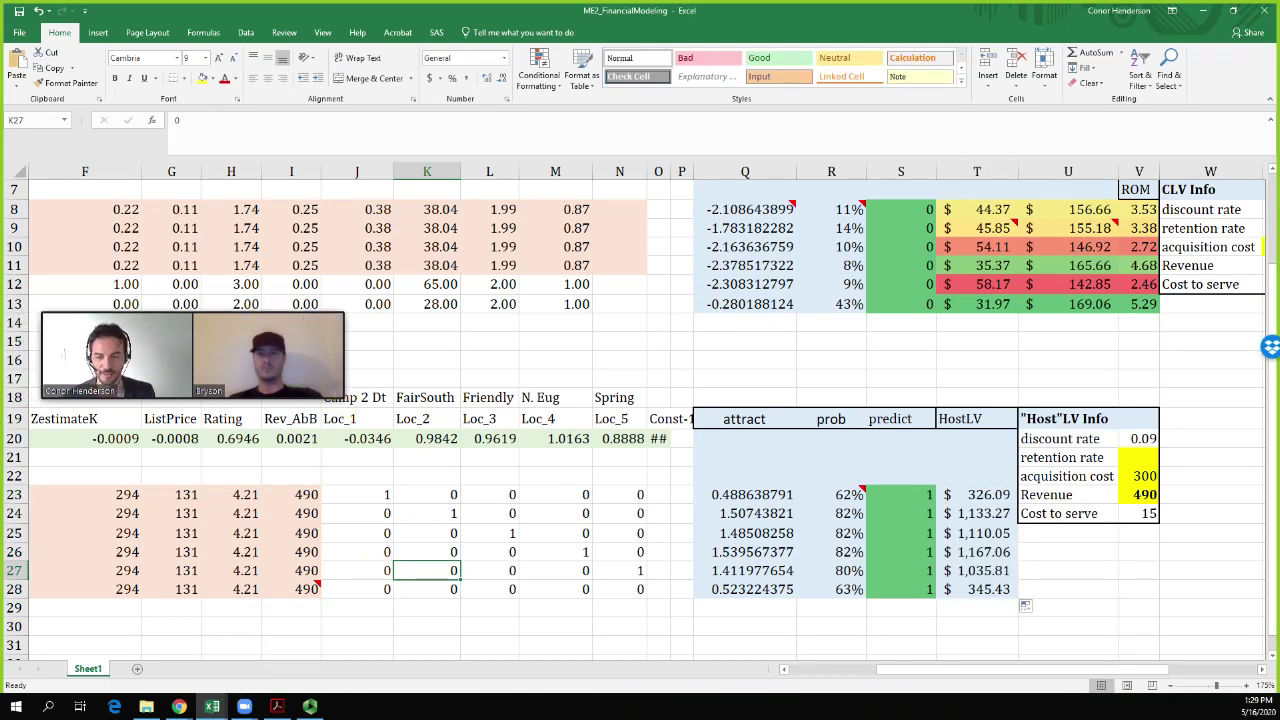
# Bring up the Zoom meeting window over the workbook, move it higher, and enlarge it toward the screen's corner
pyautogui.click(244, 706)
pyautogui.moveTo(196, 192); pyautogui.dragTo(258, 97)
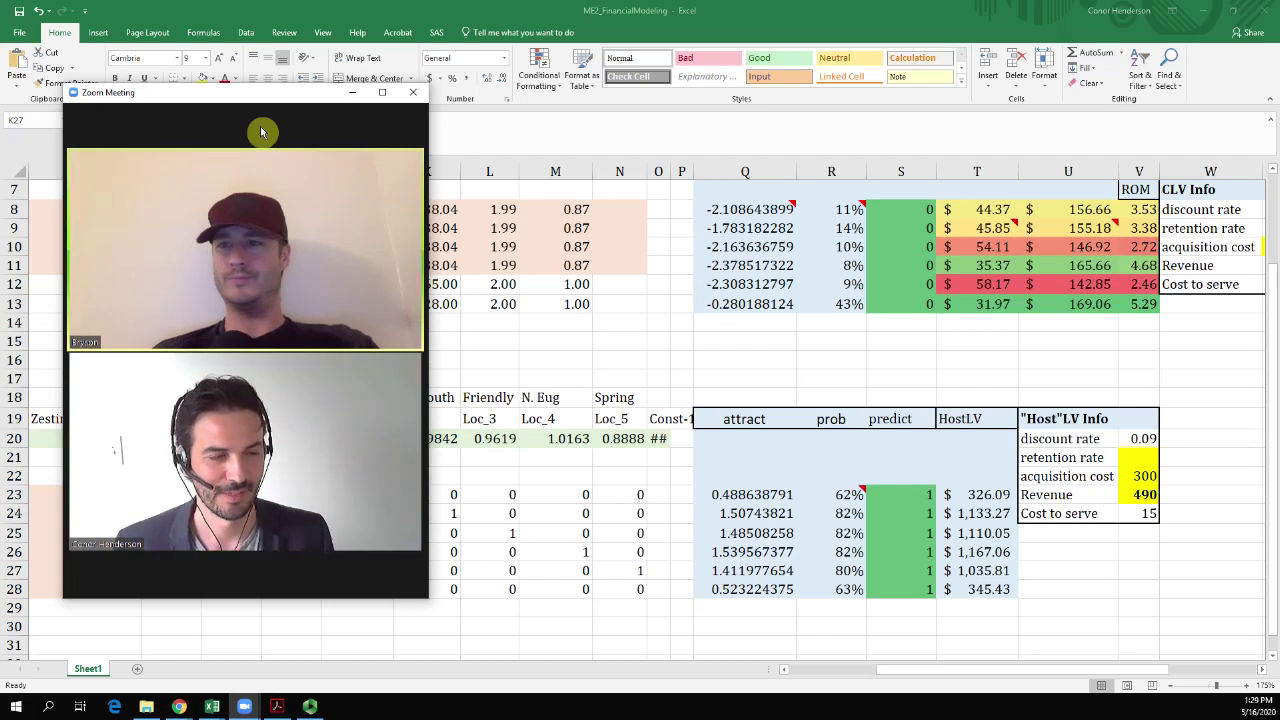
pyautogui.moveTo(228, 128)
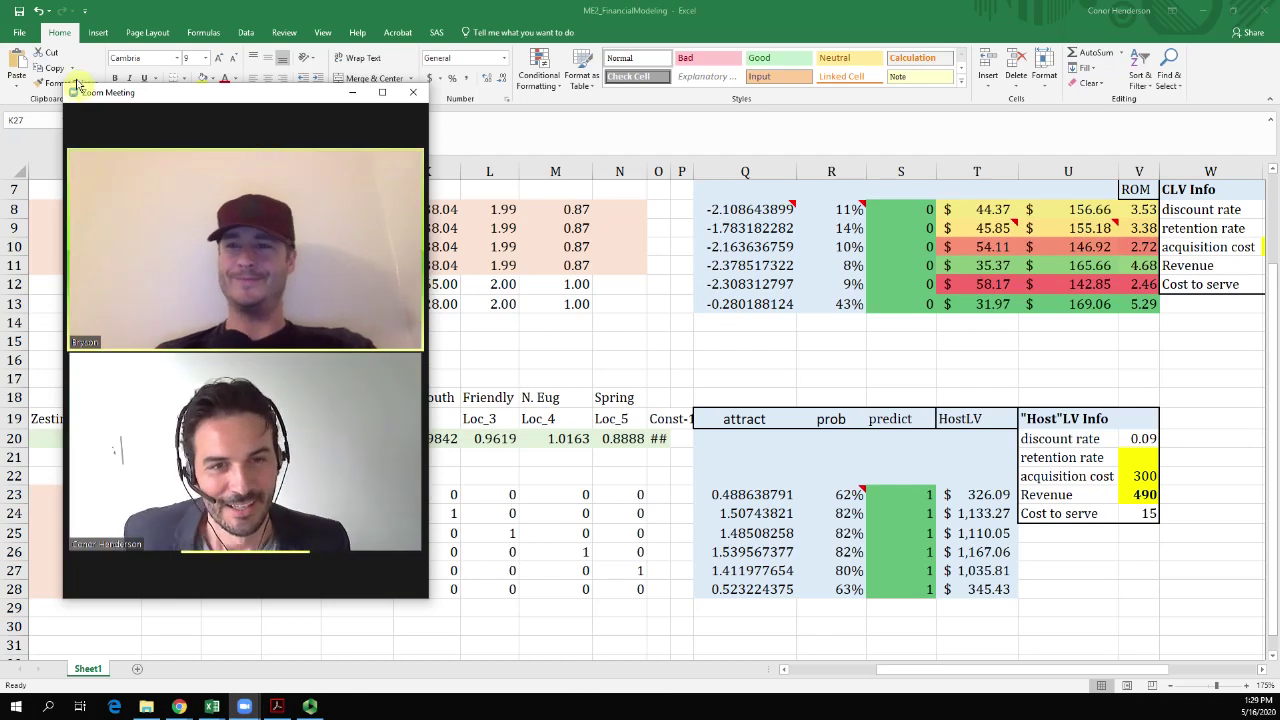
pyautogui.moveTo(64, 86); pyautogui.dragTo(16, 23)
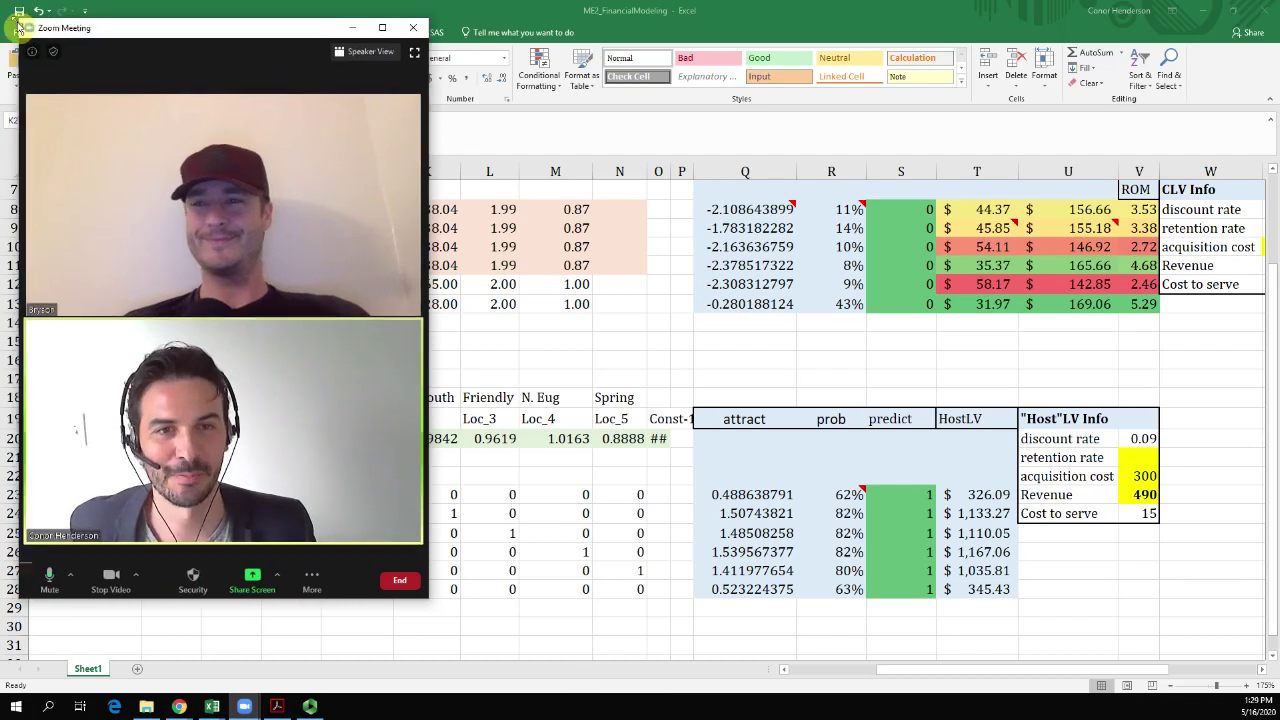